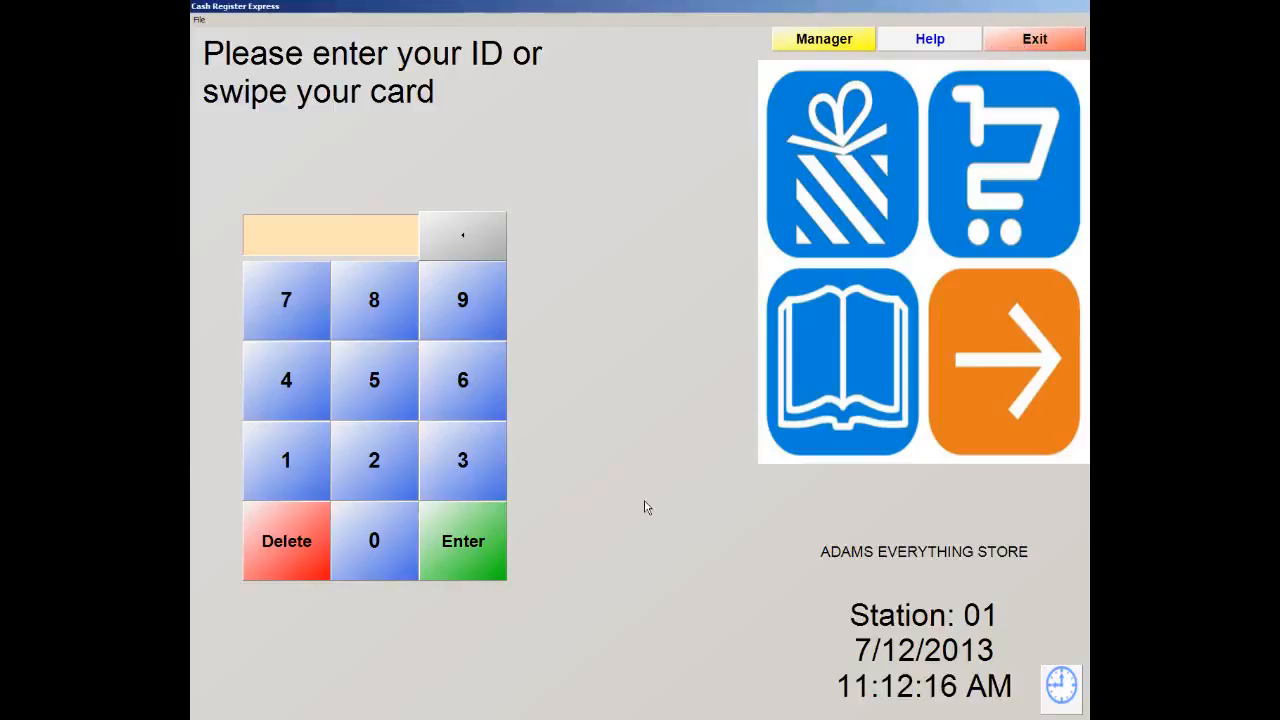
Log in through Manager with the administrator password and cashier ID
{"action": "left_click", "coordinate": [808, 42]}
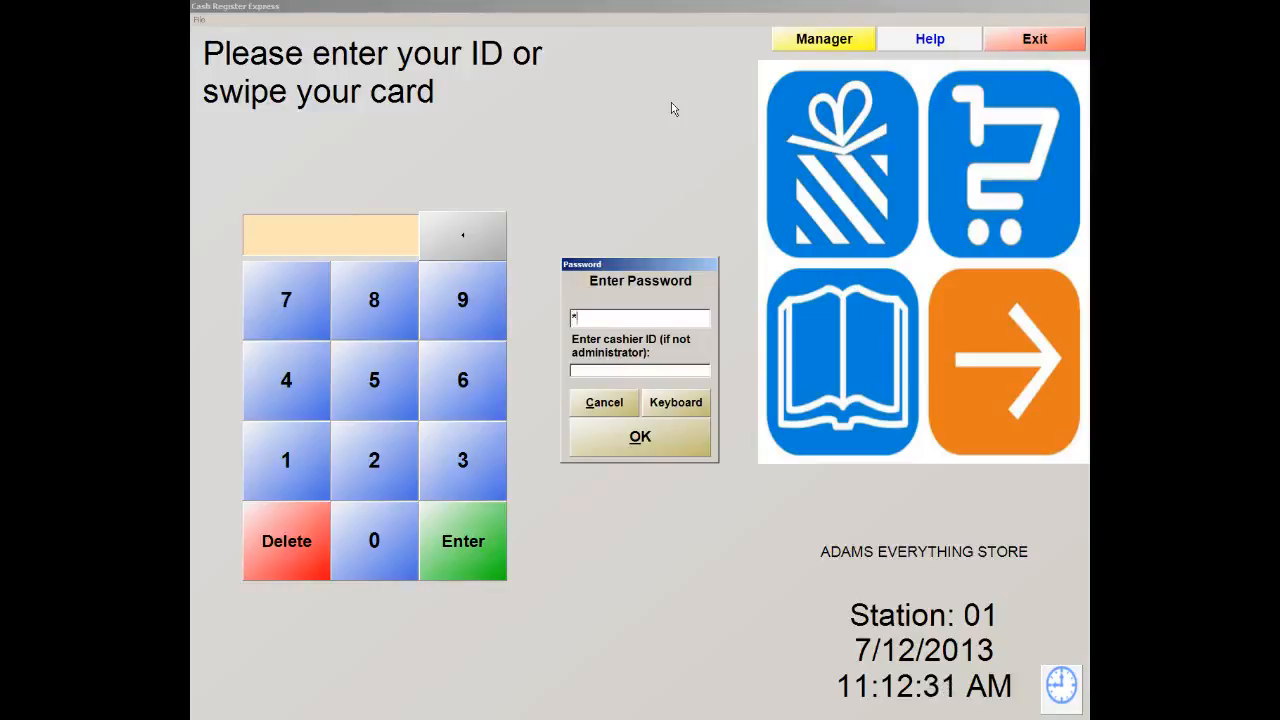
{"action": "type", "text": "****"}
{"action": "key", "text": "Tab"}
{"action": "left_click", "coordinate": [641, 437]}
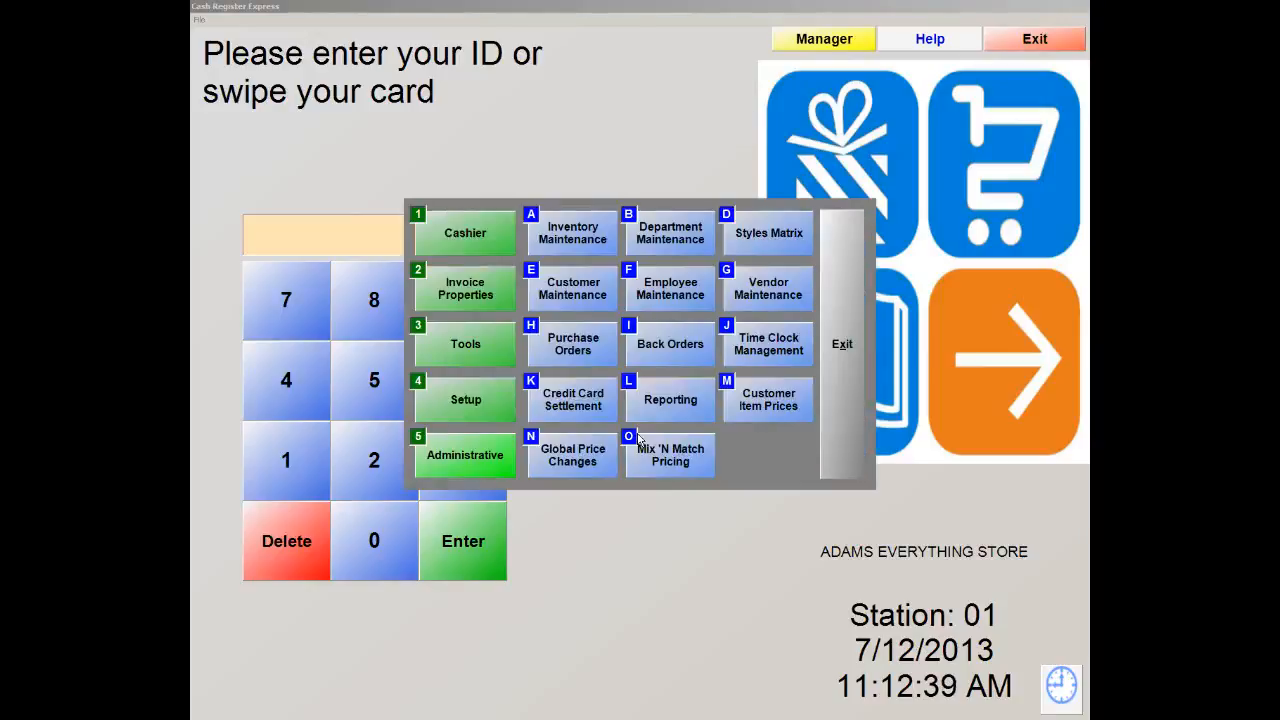
Open Department Maintenance from Administrative and review the department lookup list without choosing one
{"action": "left_click", "coordinate": [458, 464]}
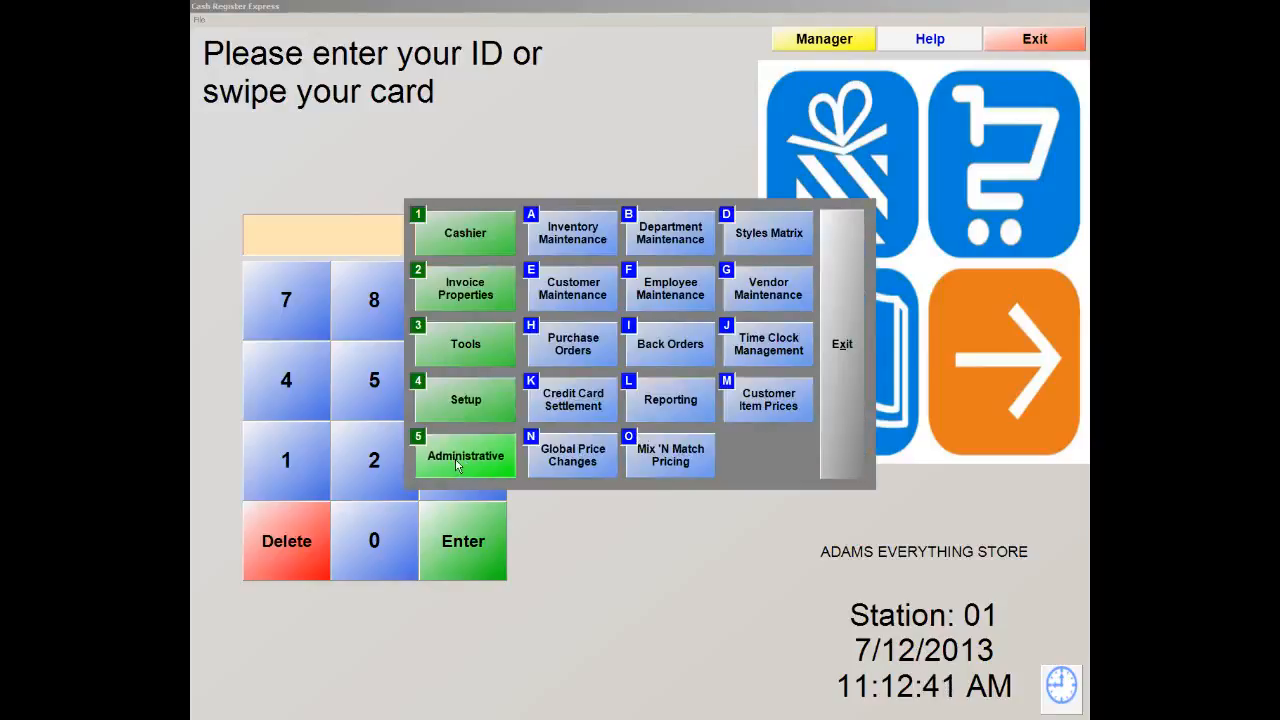
{"action": "left_click", "coordinate": [677, 236]}
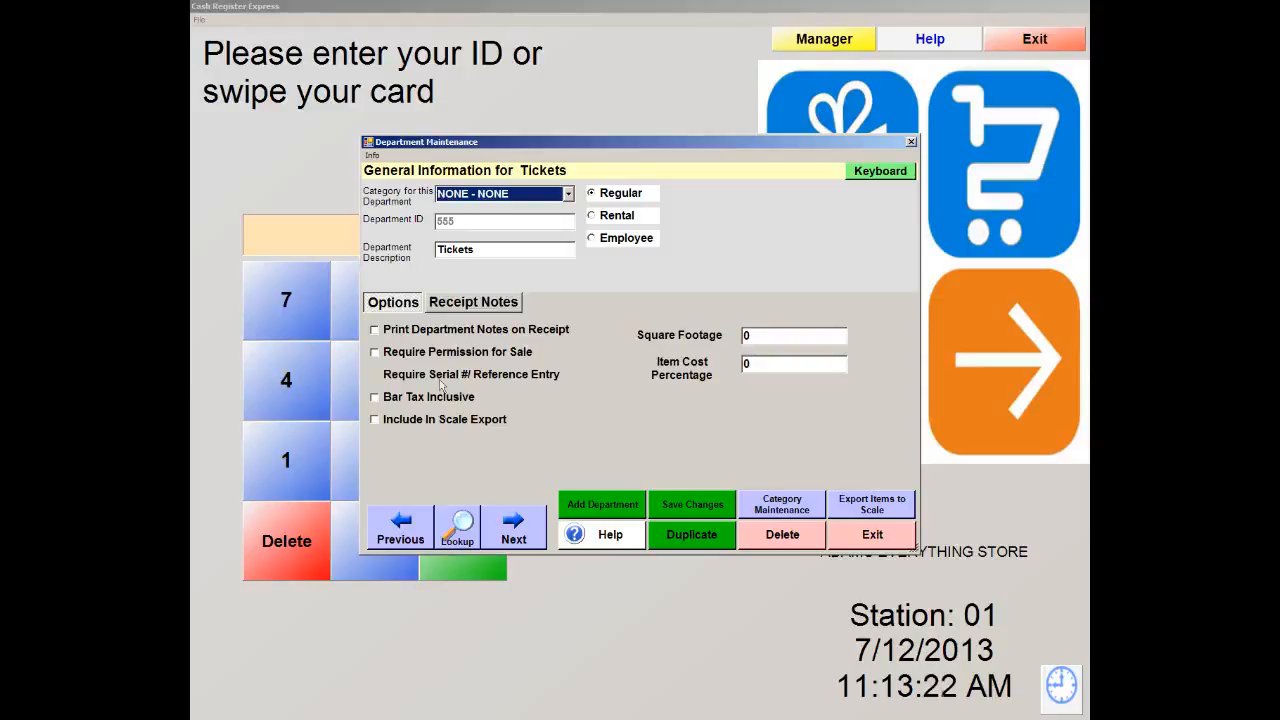
{"action": "left_click", "coordinate": [458, 528]}
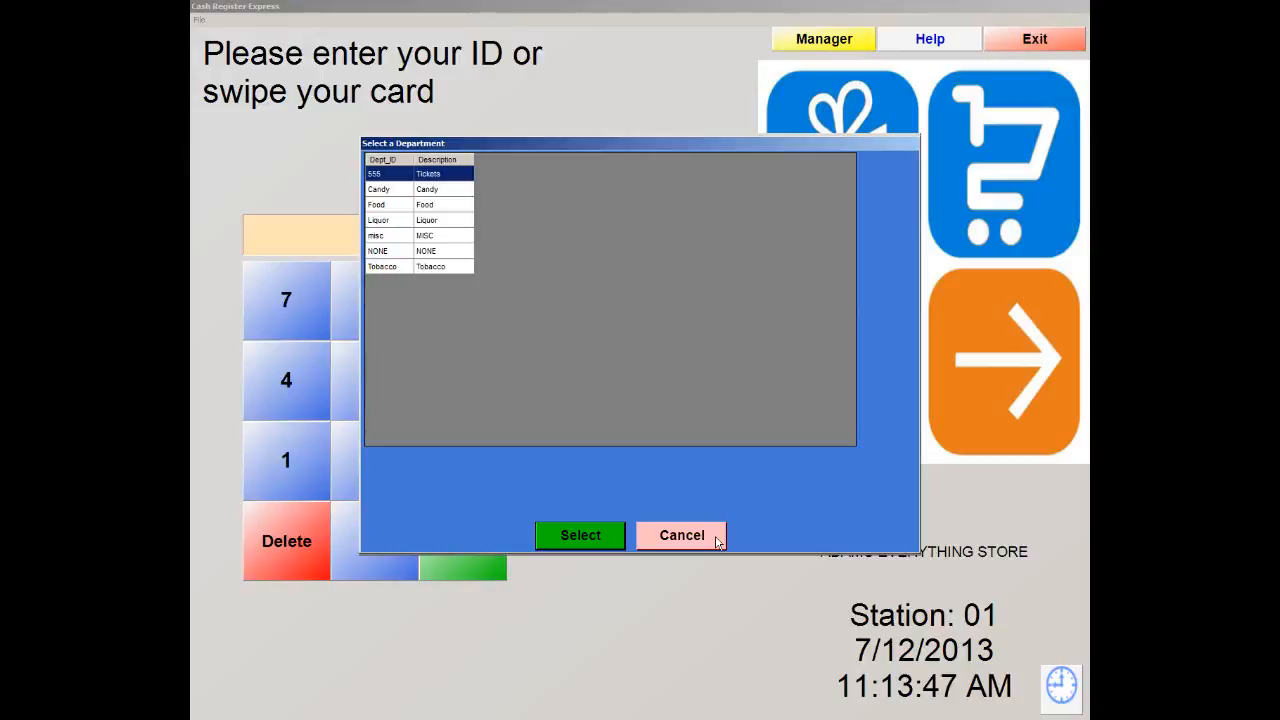
{"action": "left_click", "coordinate": [676, 538]}
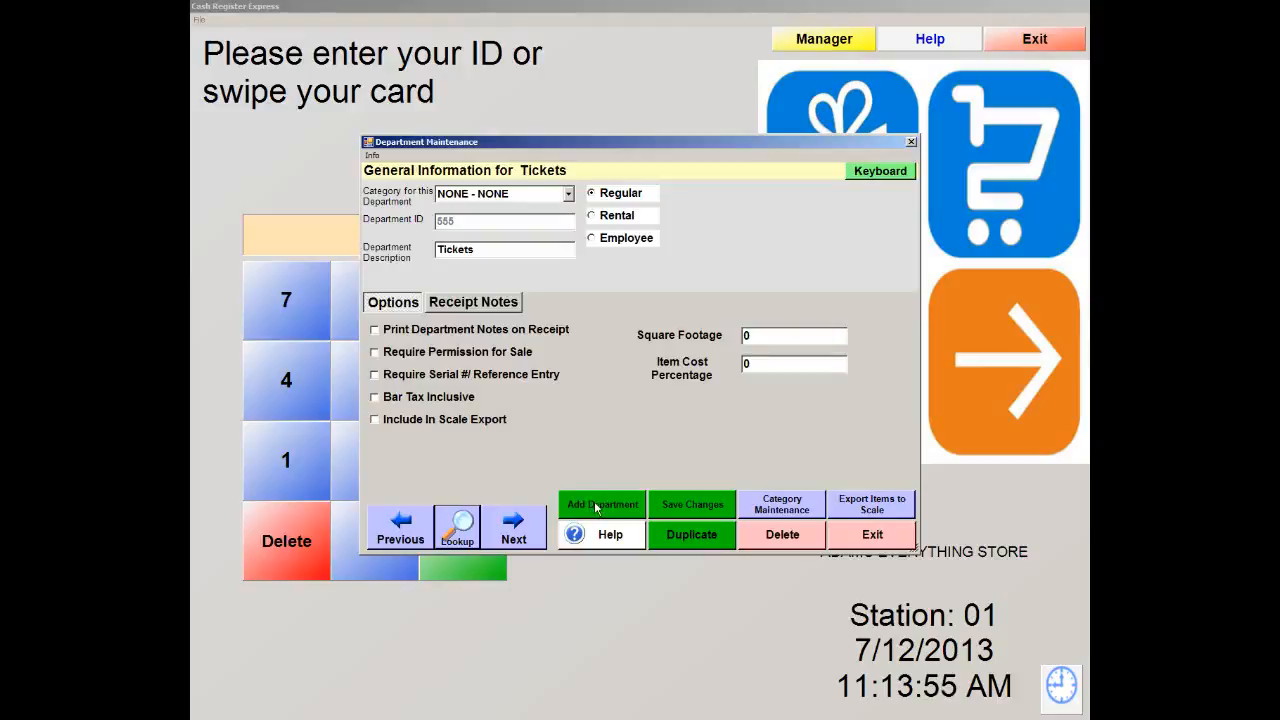
Add and save a Drinks department (ID and description Drinks), then exit Department Maintenance
{"action": "left_click", "coordinate": [596, 506]}
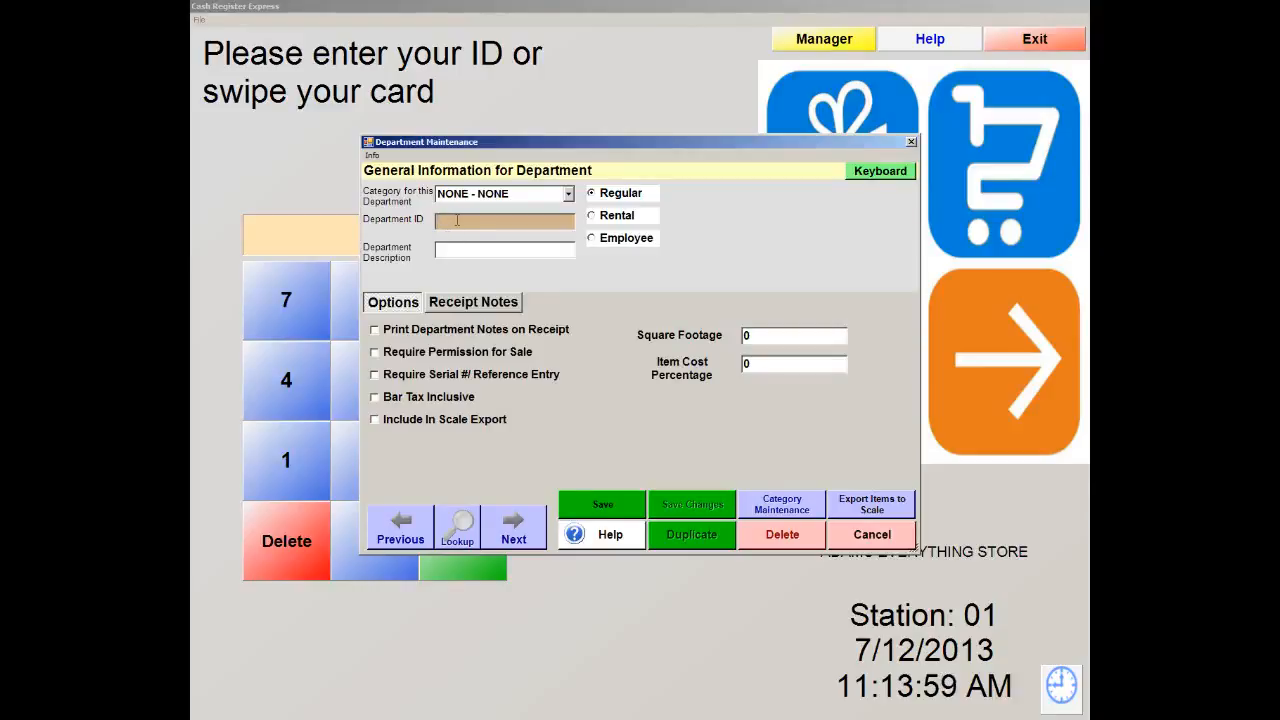
{"action": "type", "text": "Dr"}
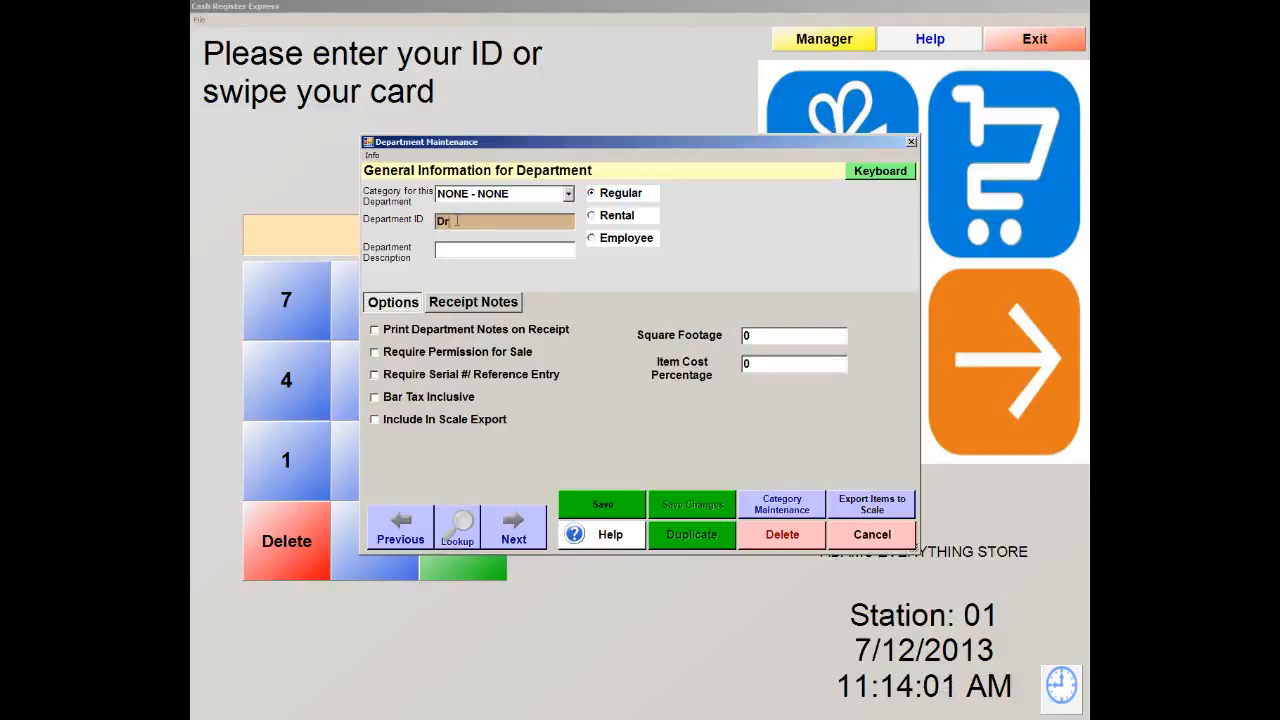
{"action": "type", "text": "inks"}
{"action": "key", "text": "Tab"}
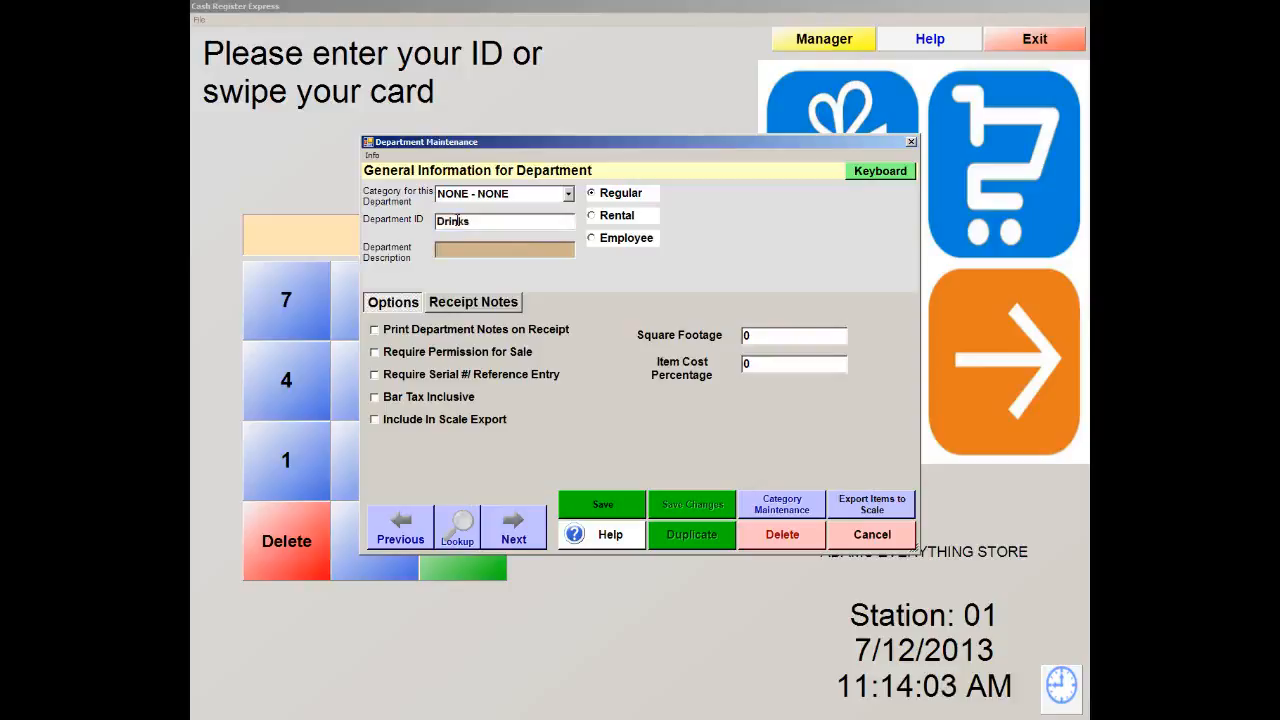
{"action": "type", "text": "Drinks"}
{"action": "left_click", "coordinate": [602, 503]}
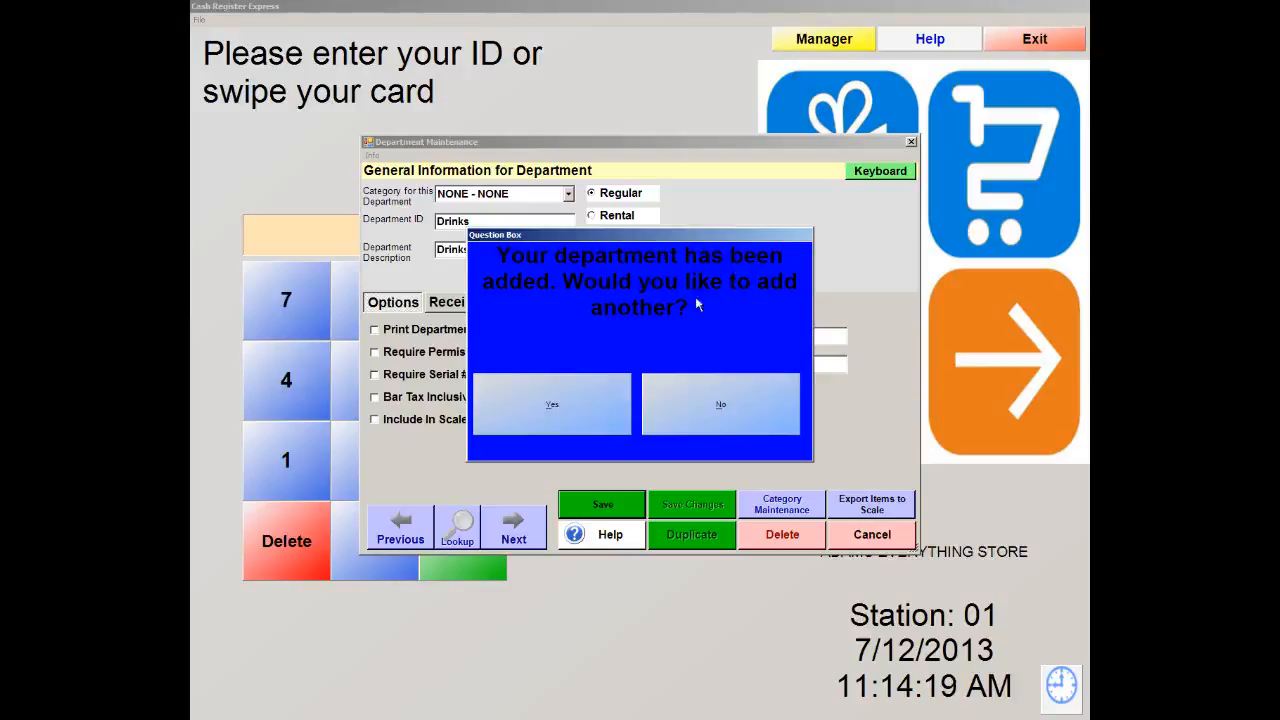
{"action": "left_click", "coordinate": [697, 414]}
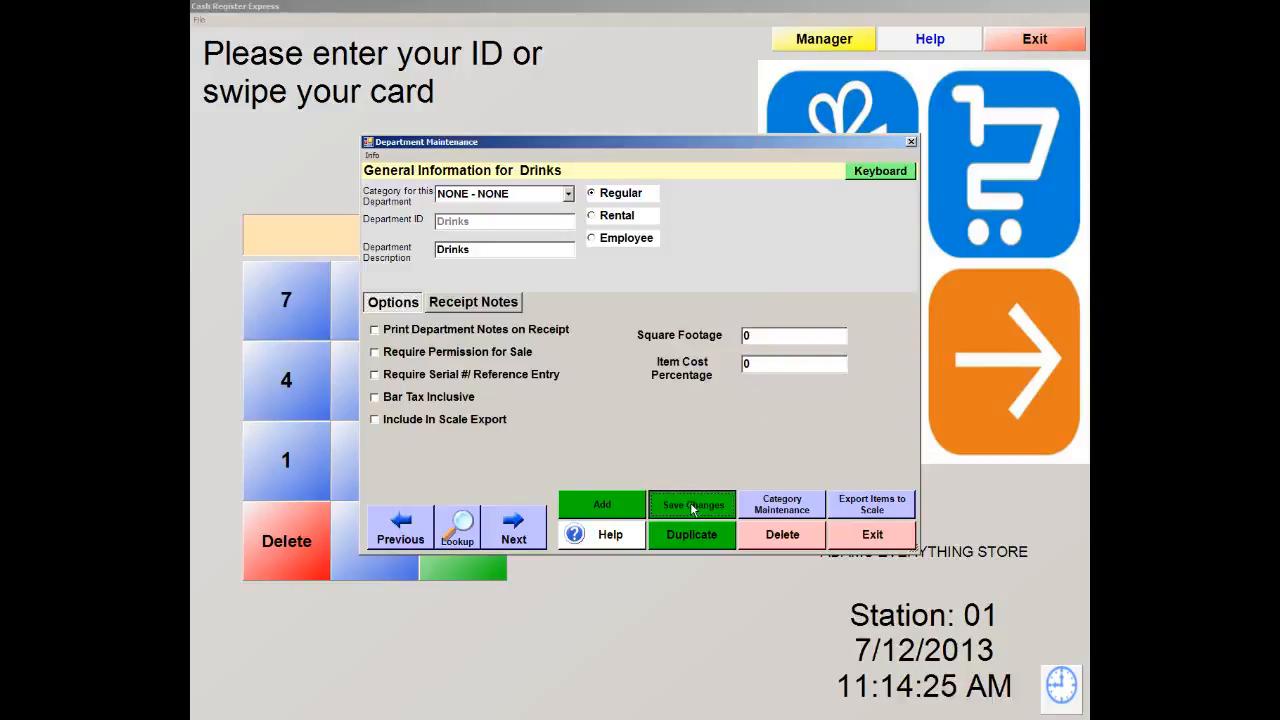
{"action": "left_click", "coordinate": [692, 505]}
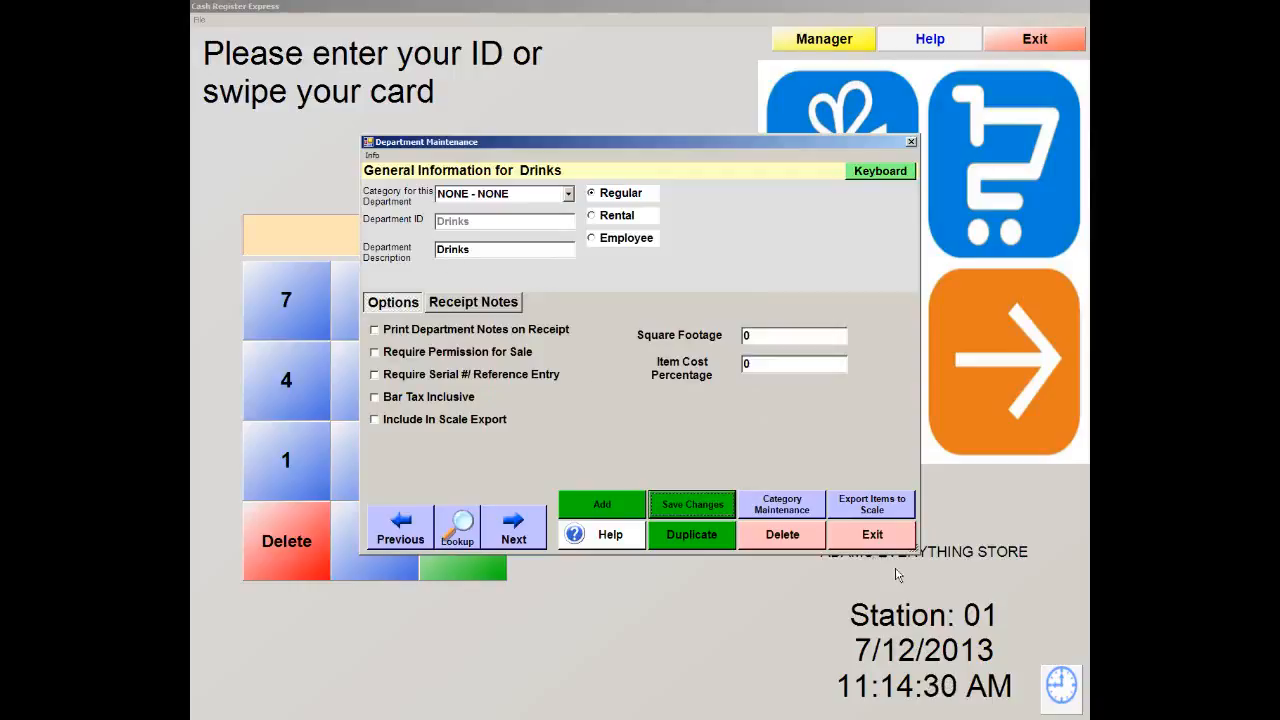
{"action": "left_click", "coordinate": [884, 538]}
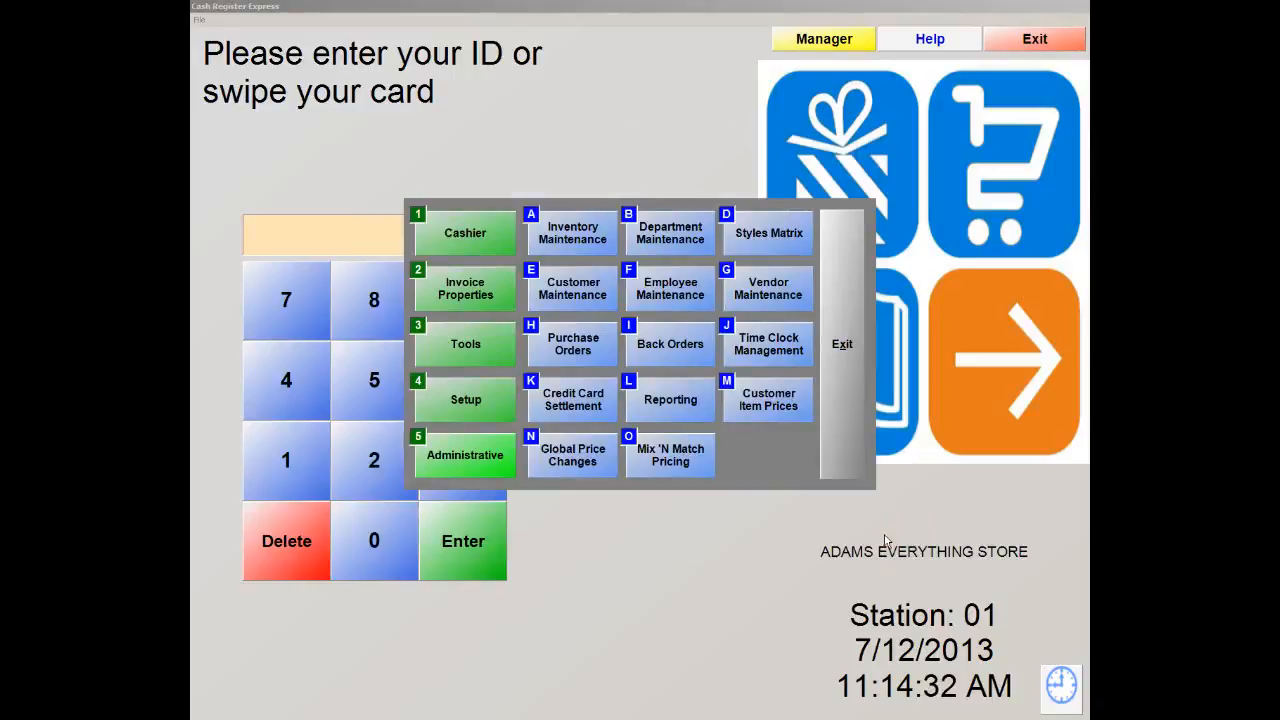
Open Inventory Maintenance from Administrative and dismiss the inventory search
{"action": "left_click", "coordinate": [444, 458]}
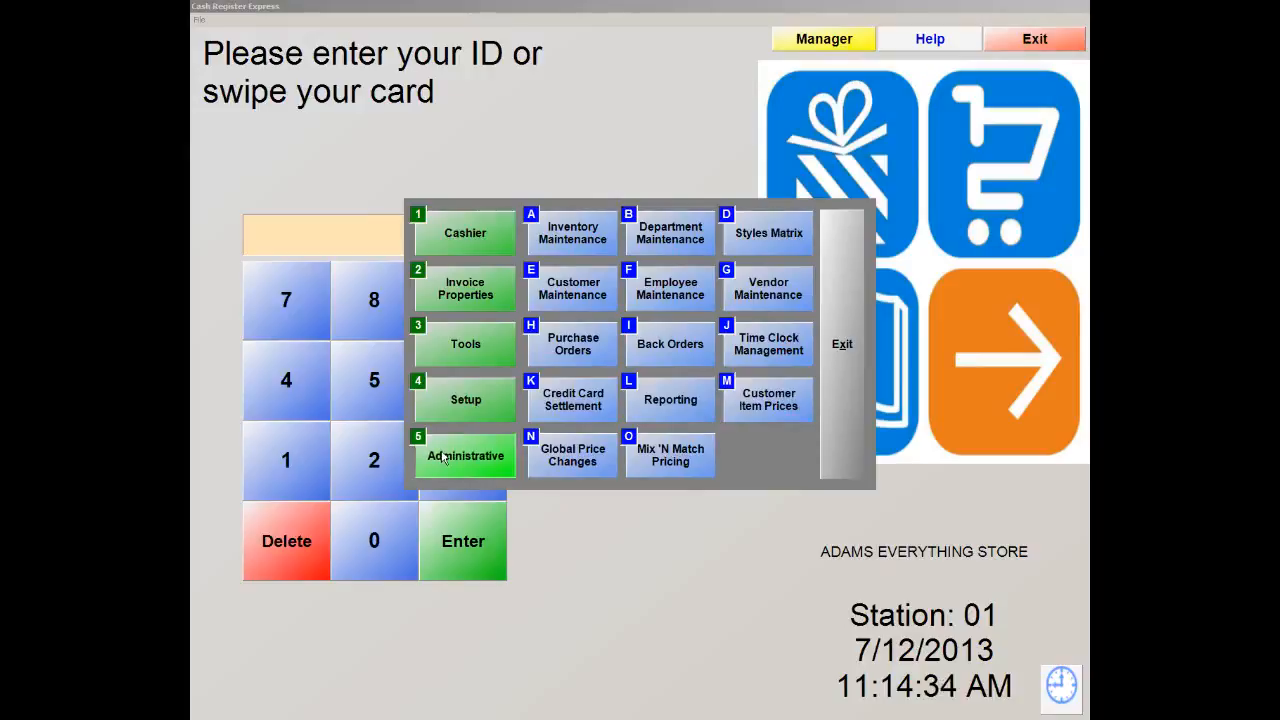
{"action": "left_click", "coordinate": [556, 242]}
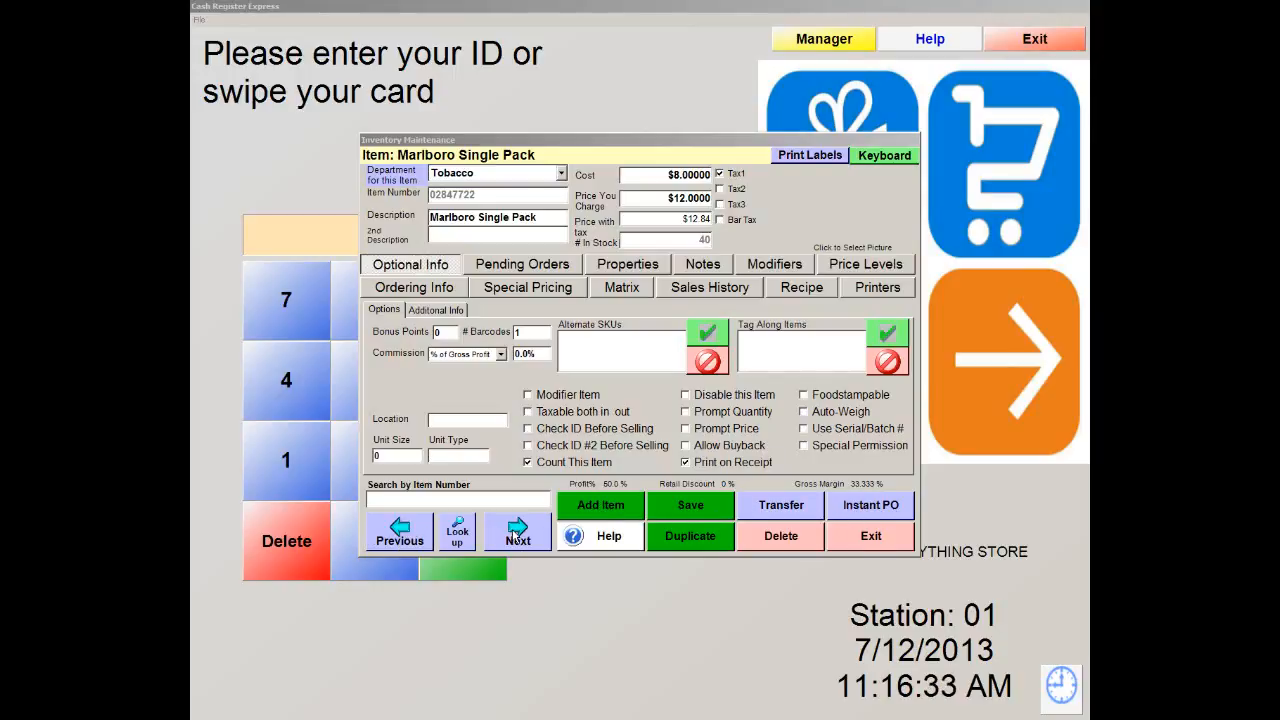
{"action": "left_click", "coordinate": [457, 532]}
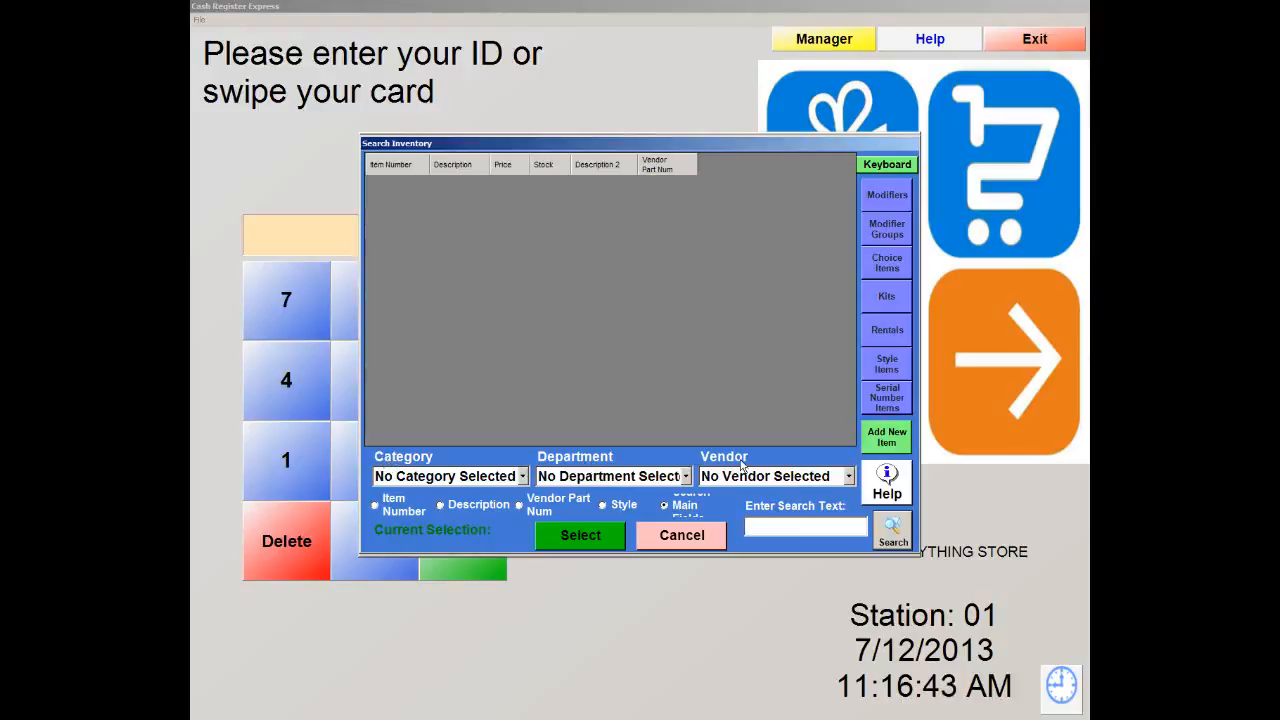
{"action": "left_click", "coordinate": [714, 543]}
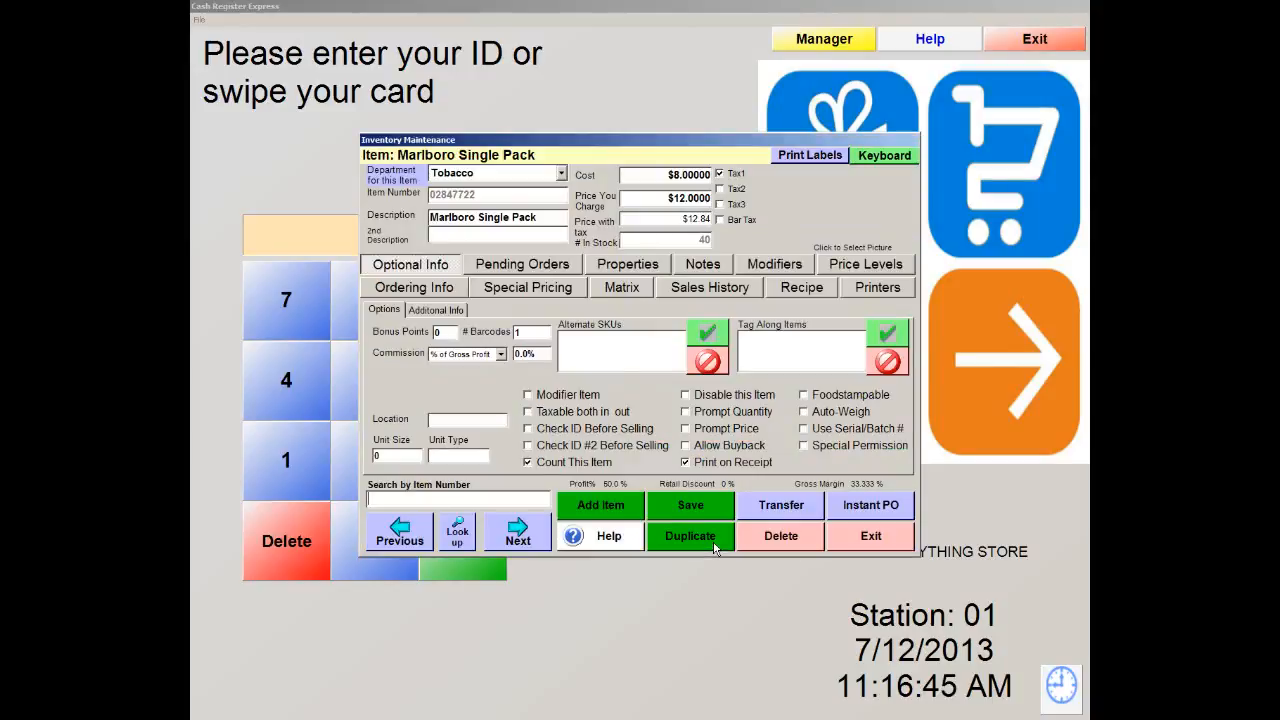
Add a new item of type Standard Item
{"action": "left_click", "coordinate": [599, 506]}
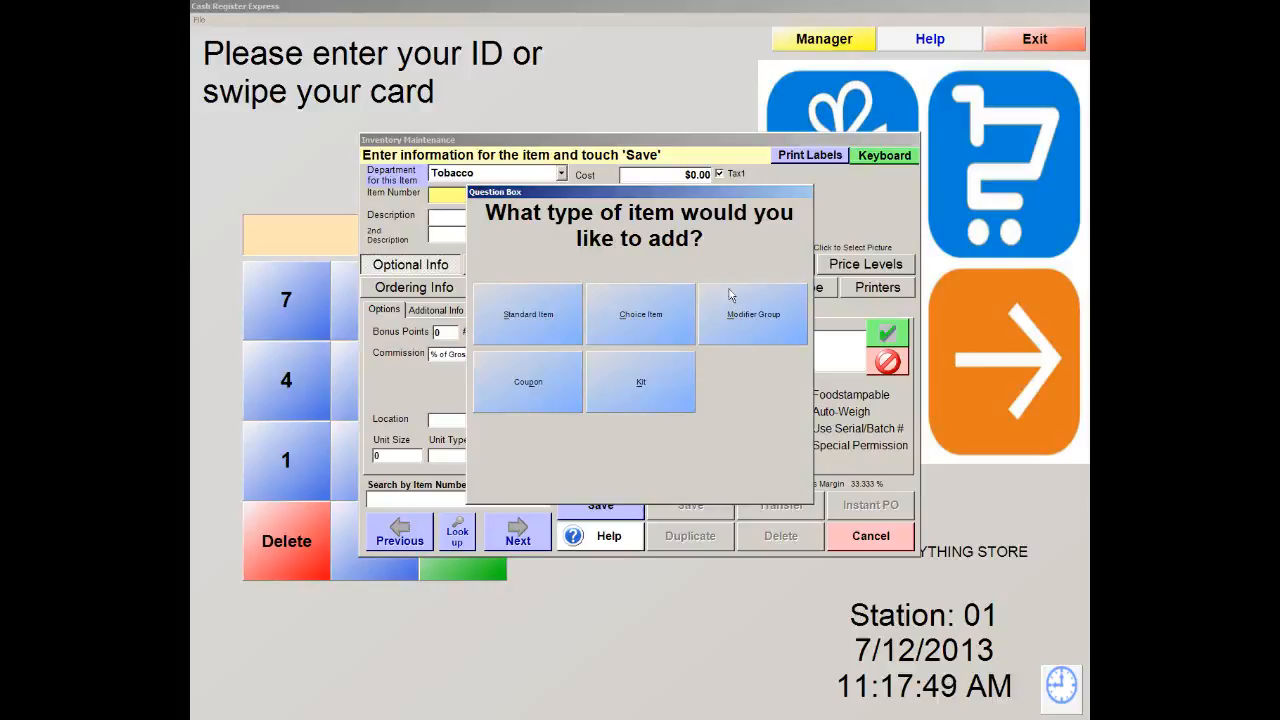
{"action": "left_click", "coordinate": [522, 322]}
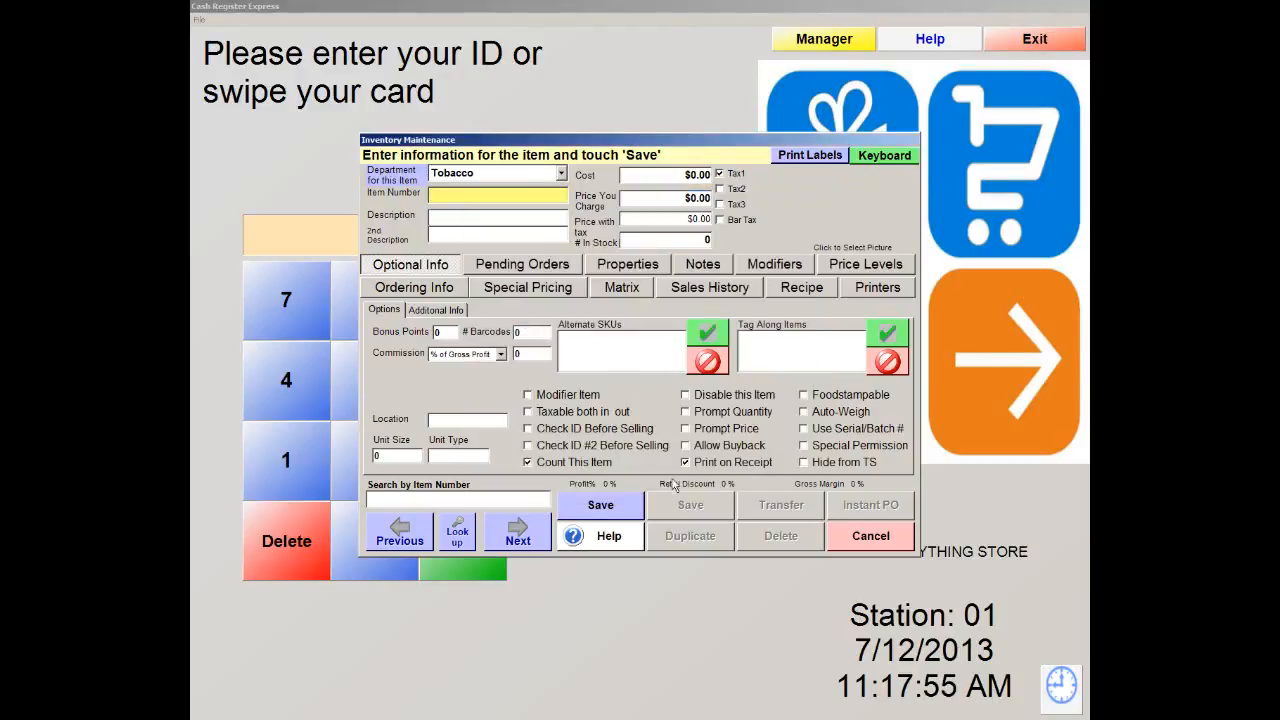
{"action": "left_click", "coordinate": [561, 173]}
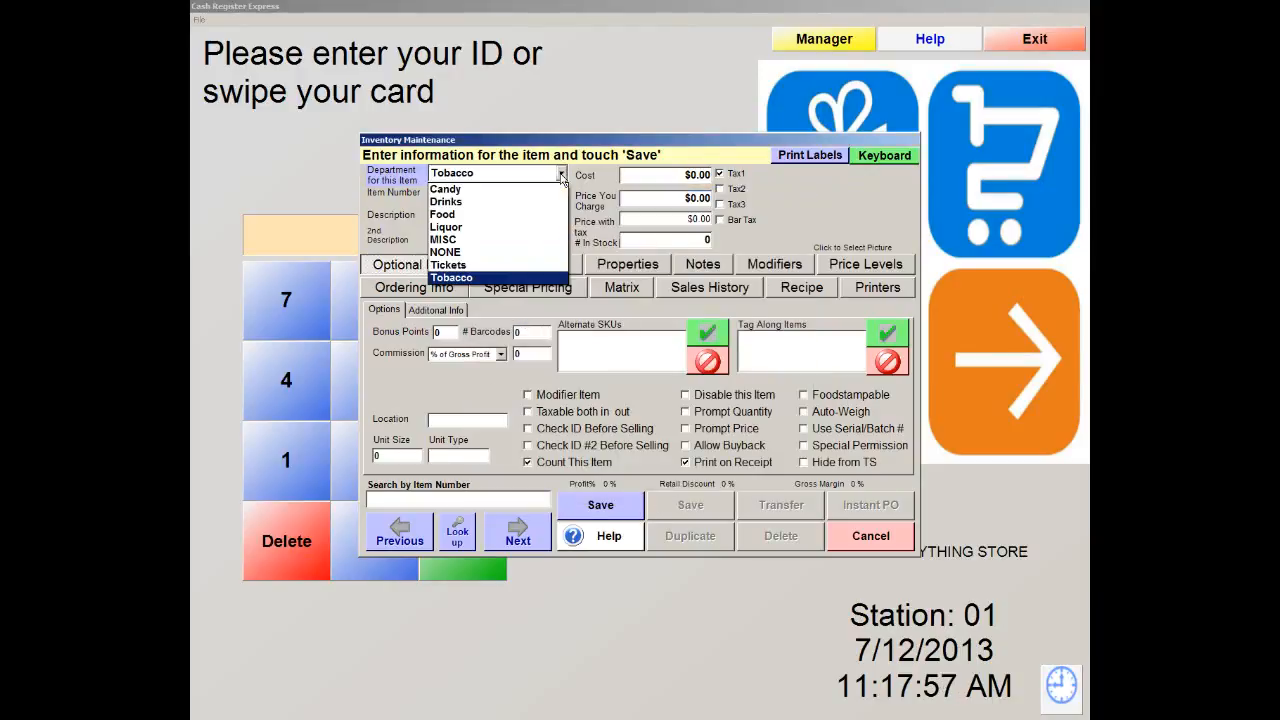
{"action": "left_click", "coordinate": [449, 202]}
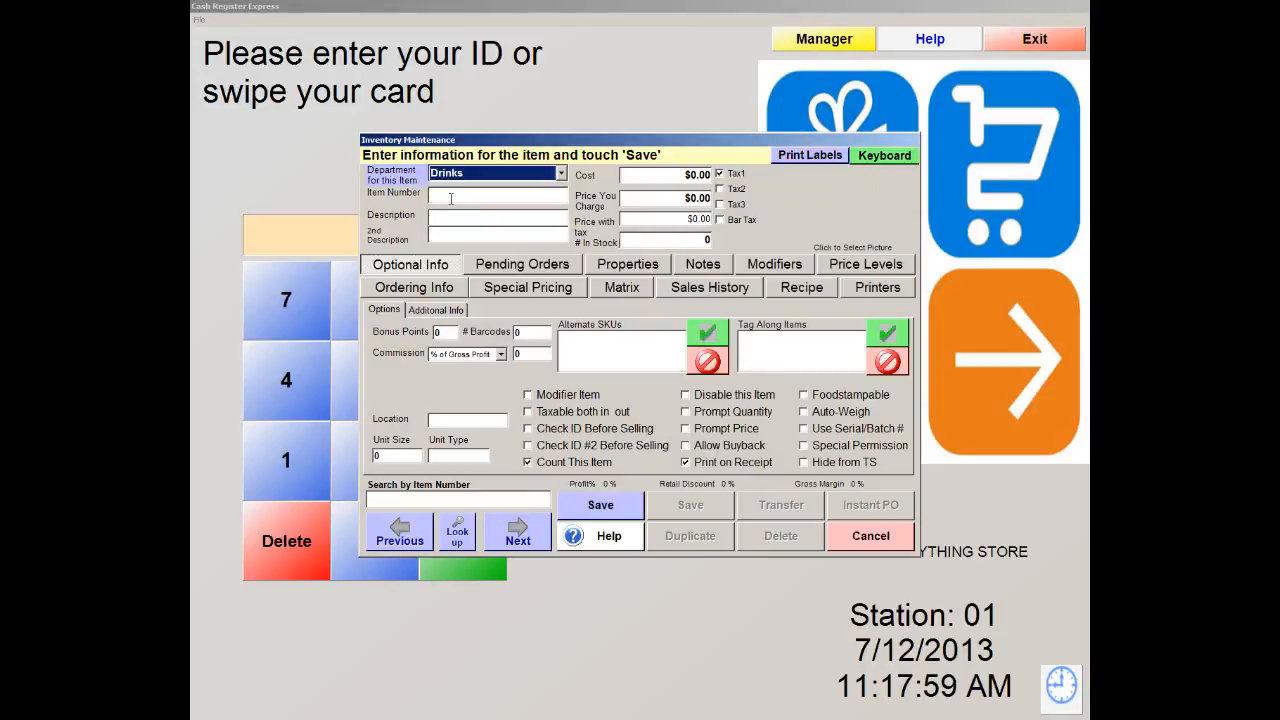
{"action": "left_click", "coordinate": [456, 195]}
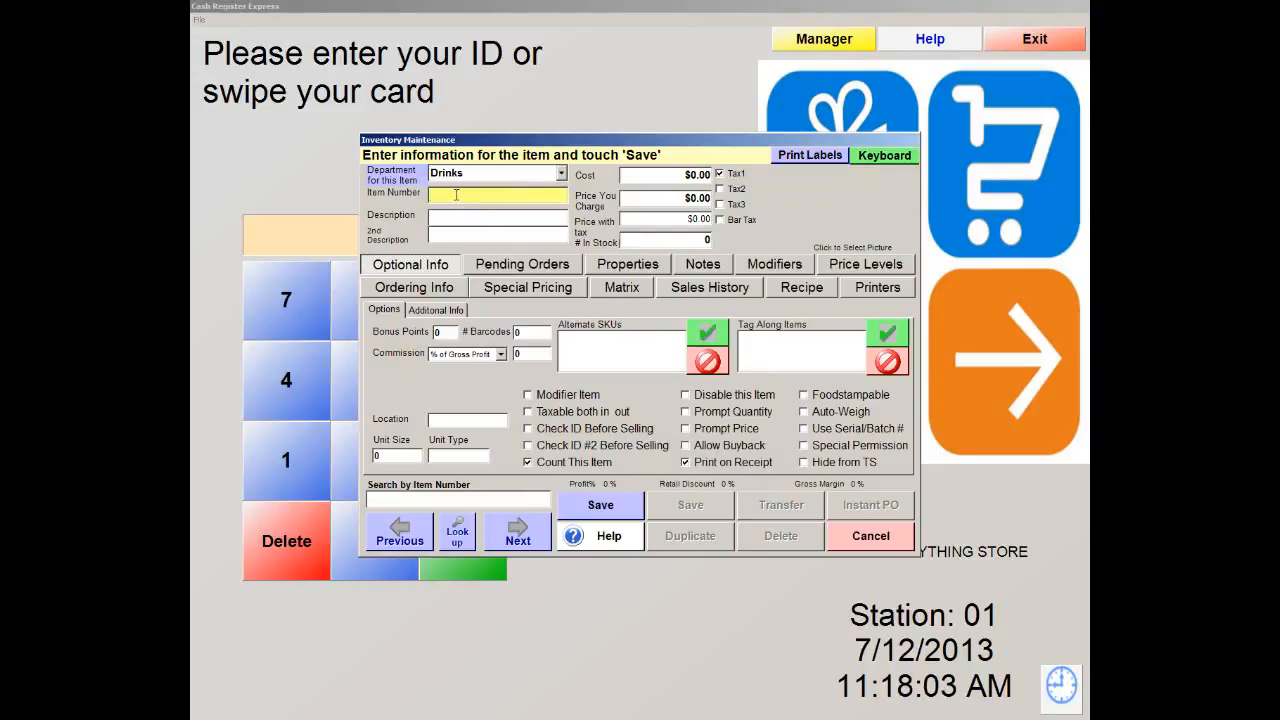
{"action": "type", "text": "041190044313"}
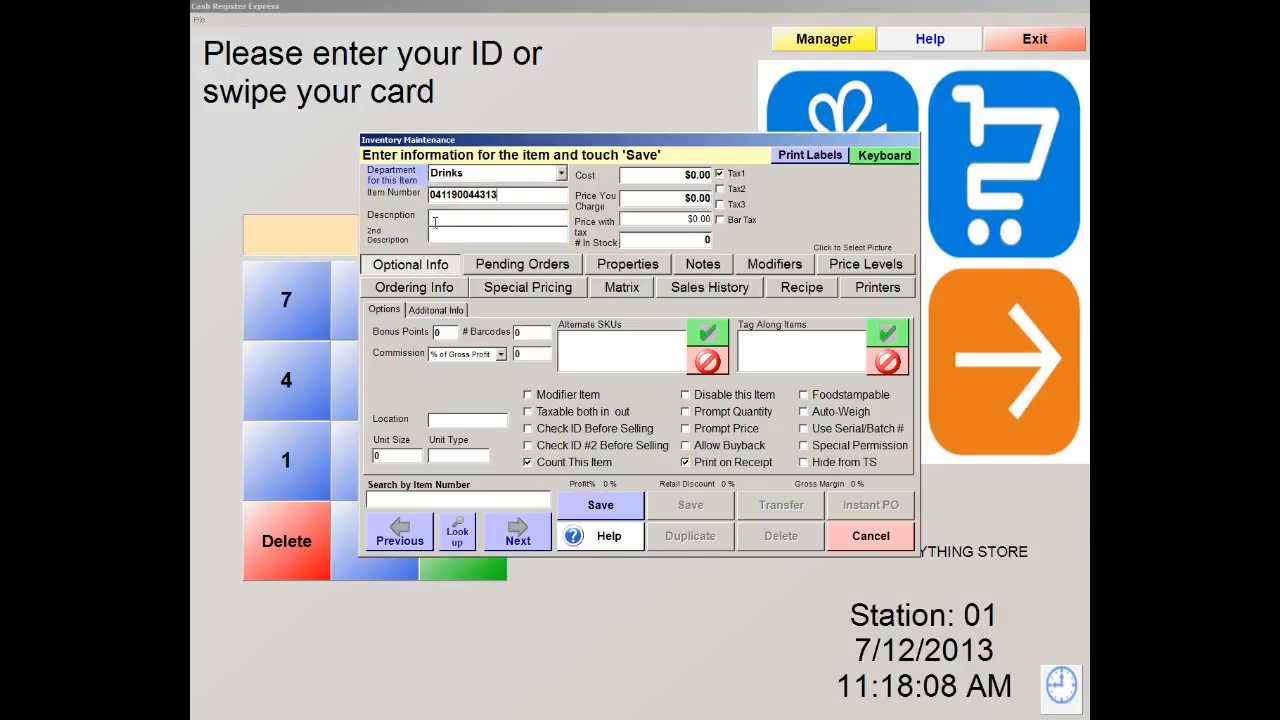
{"action": "left_click", "coordinate": [438, 218]}
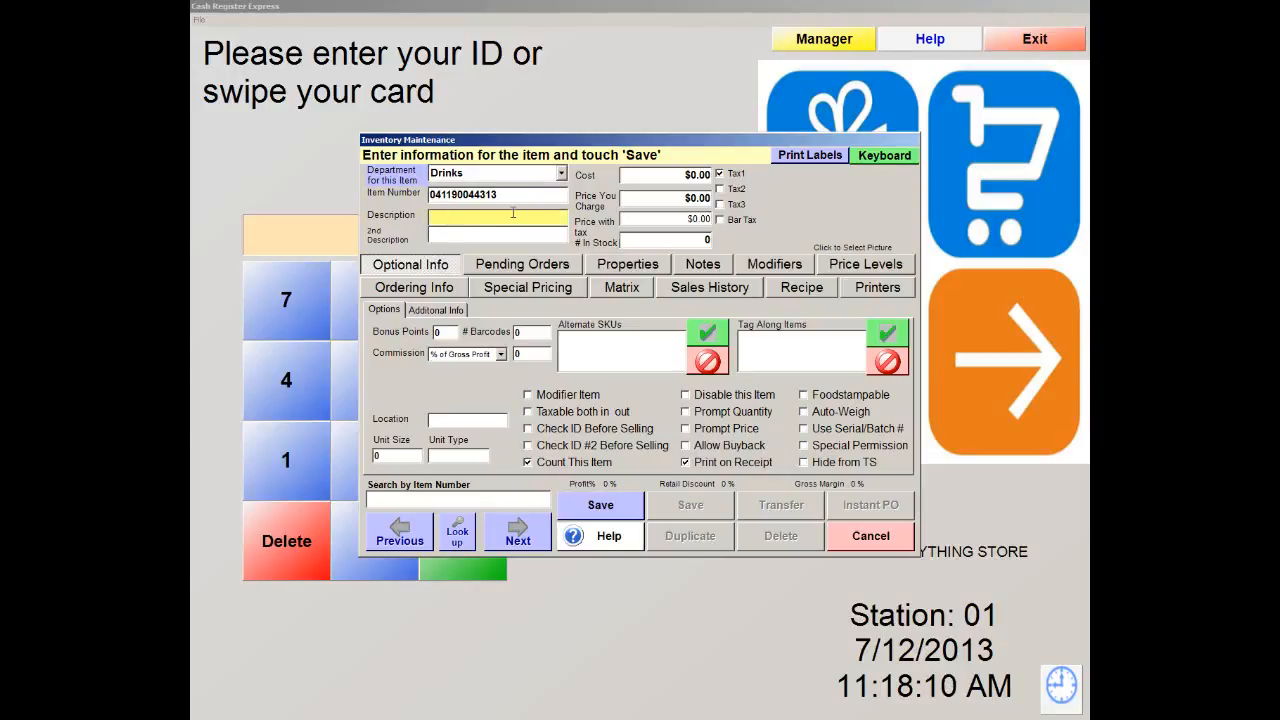
{"action": "type", "text": "Sna"}
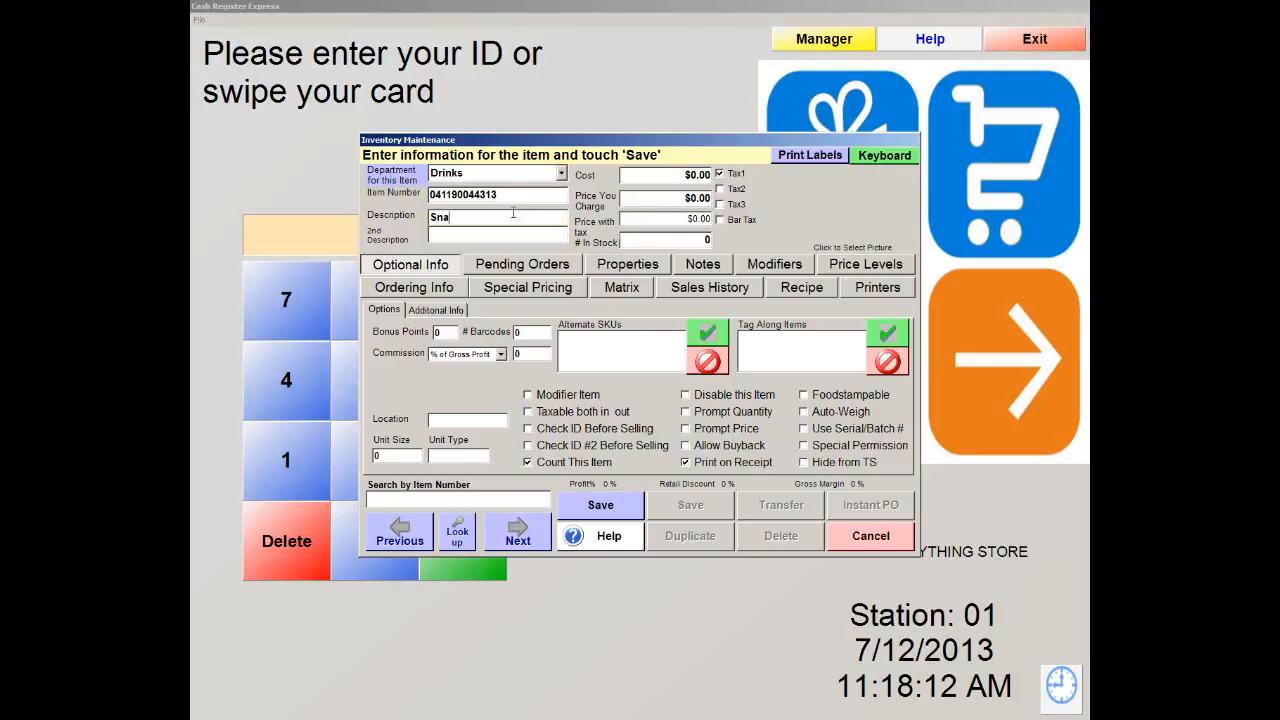
{"action": "type", "text": "pple Ice Tea"}
Enter cost 1.00, price 2.00 ($2.14 with tax), 100 in stock, and save
{"action": "left_click", "coordinate": [685, 175]}
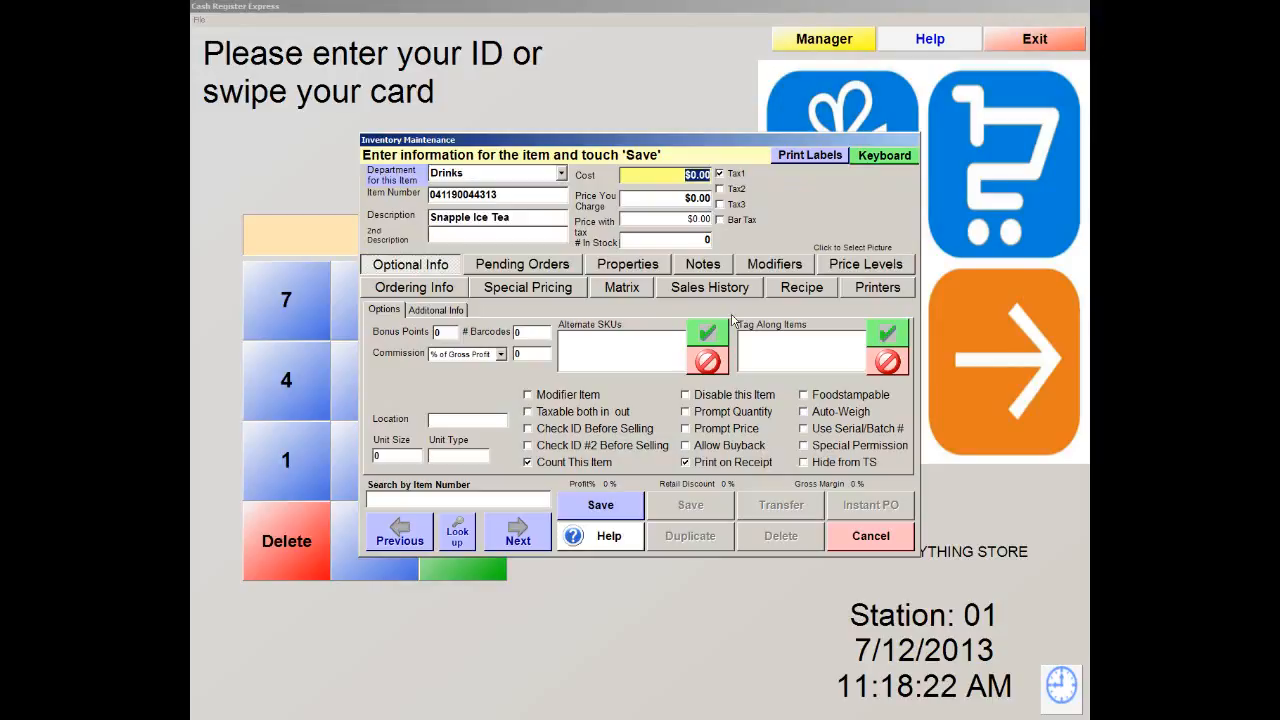
{"action": "type", "text": "1.00"}
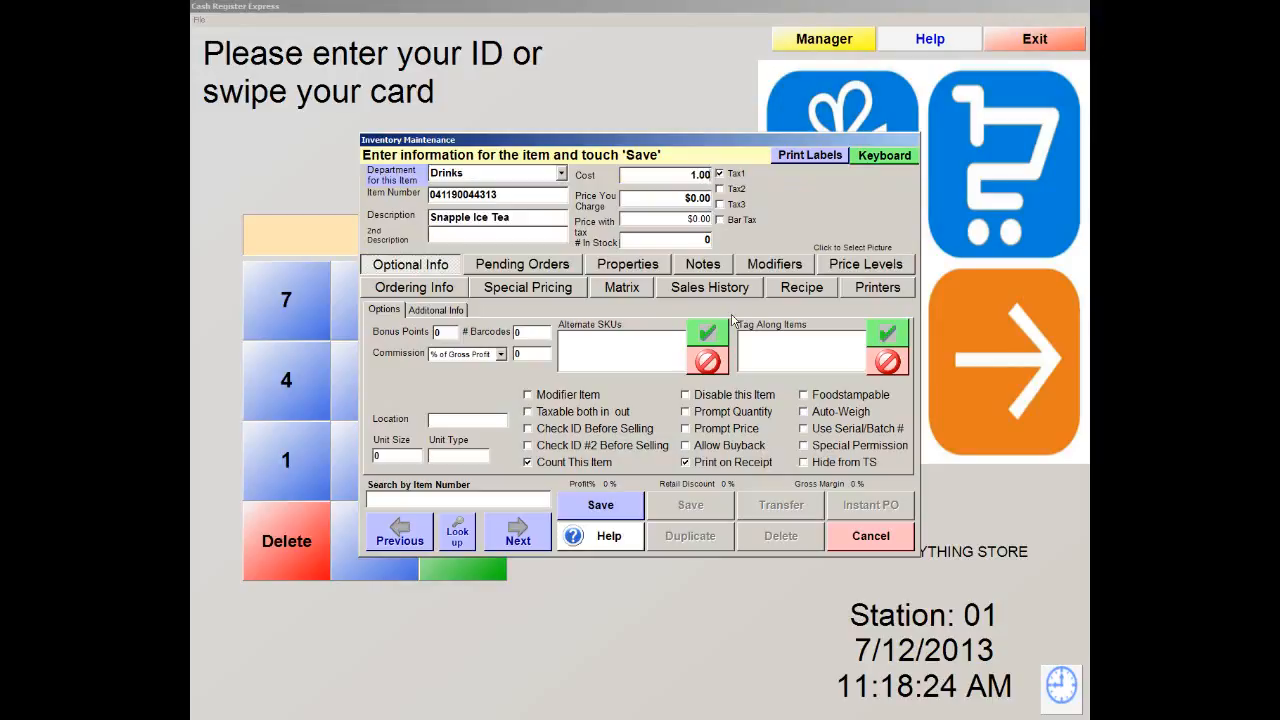
{"action": "left_click", "coordinate": [689, 199]}
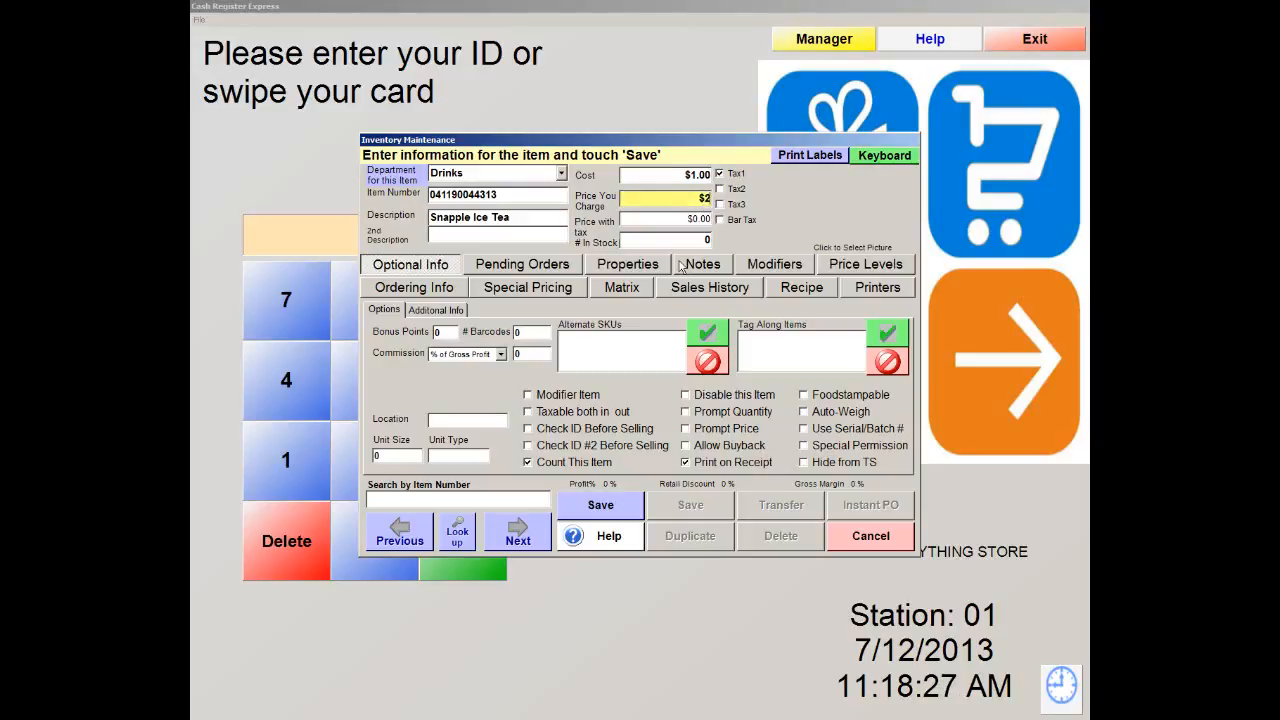
{"action": "type", "text": "2.00"}
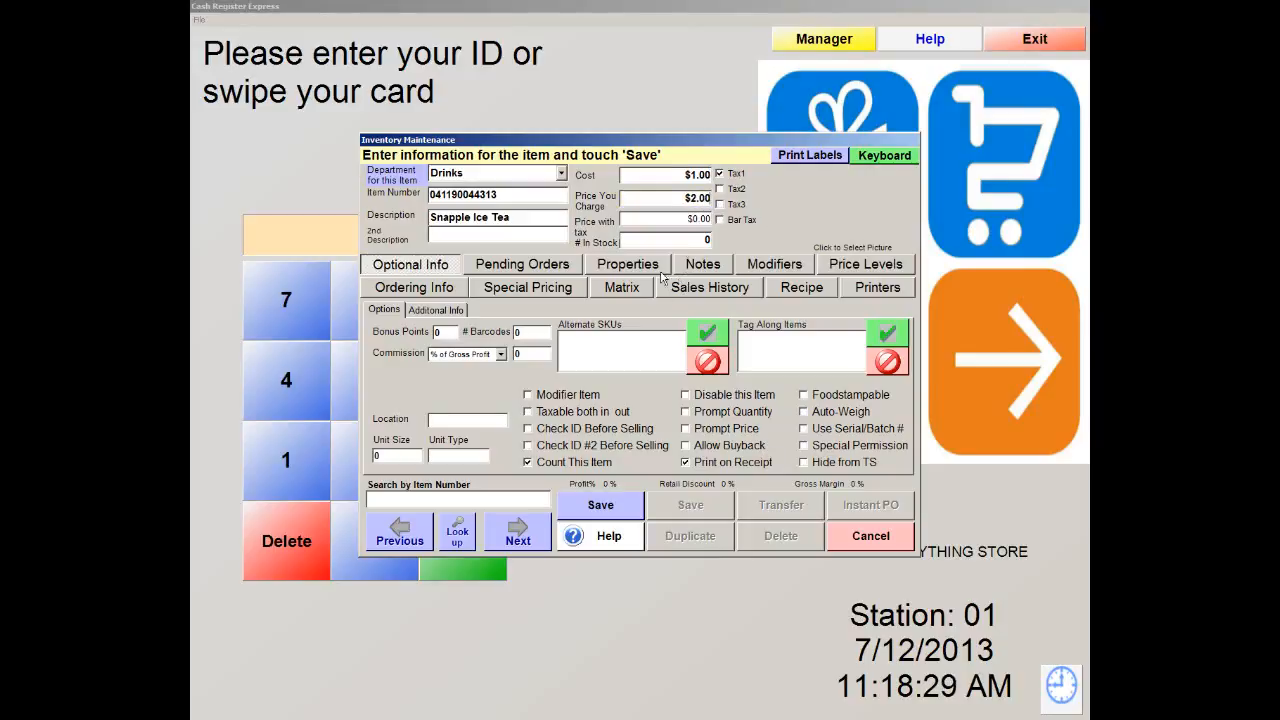
{"action": "left_click", "coordinate": [670, 217]}
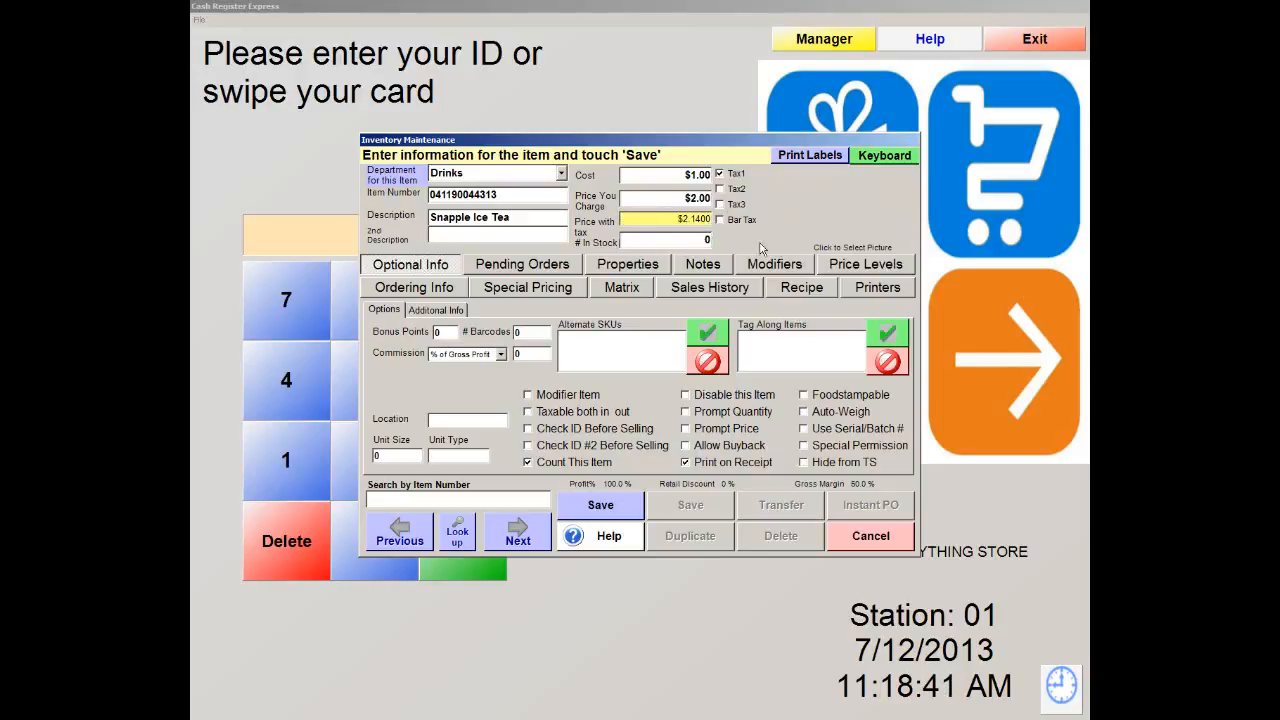
{"action": "key", "text": "Tab"}
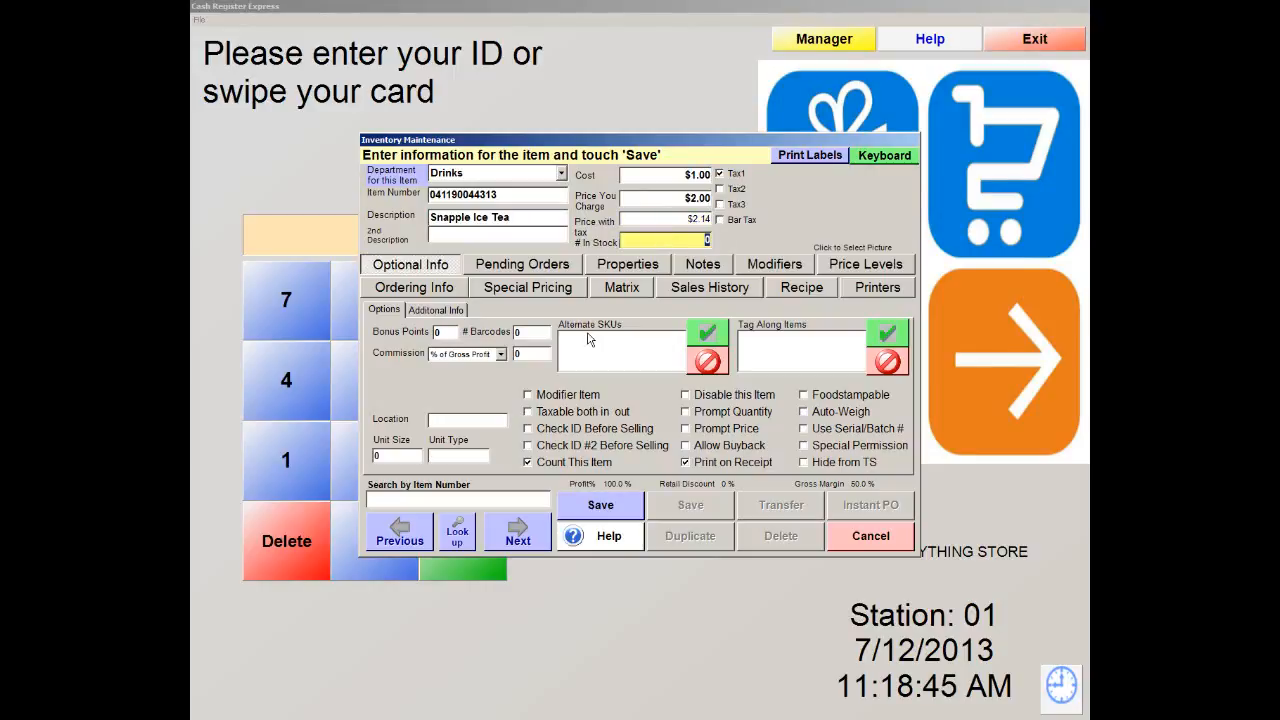
{"action": "type", "text": "100"}
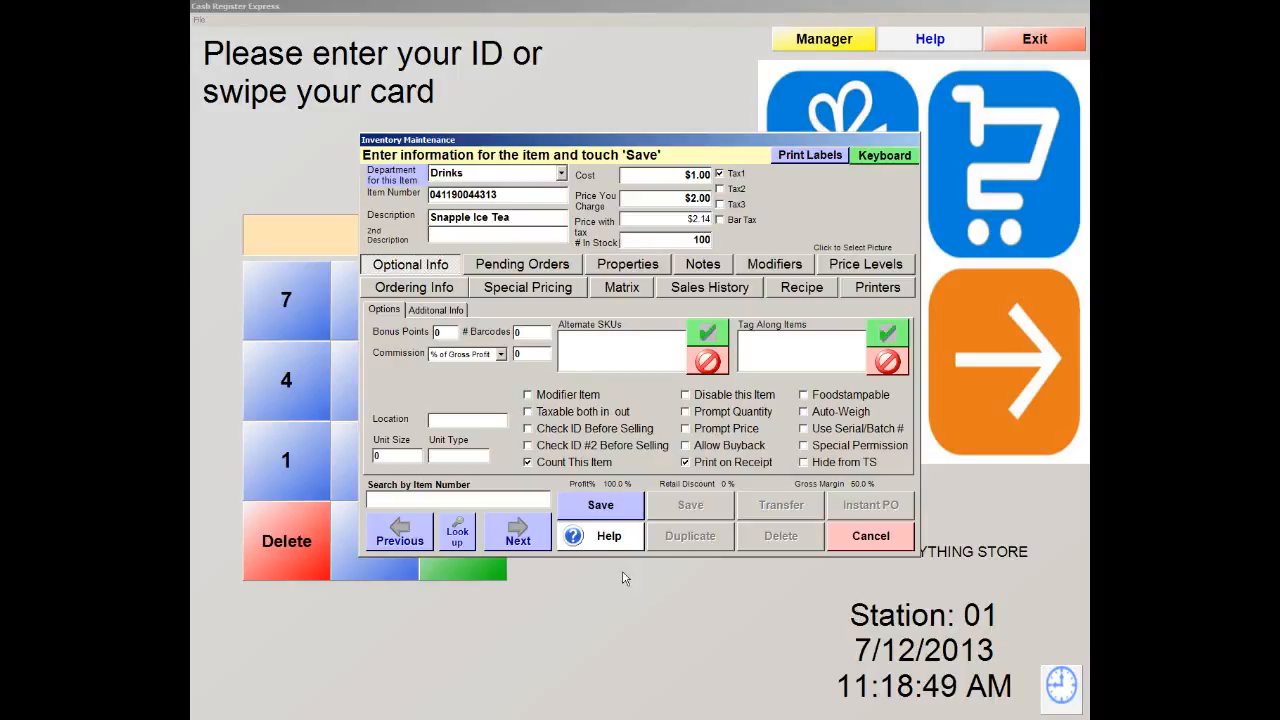
{"action": "left_click", "coordinate": [612, 512]}
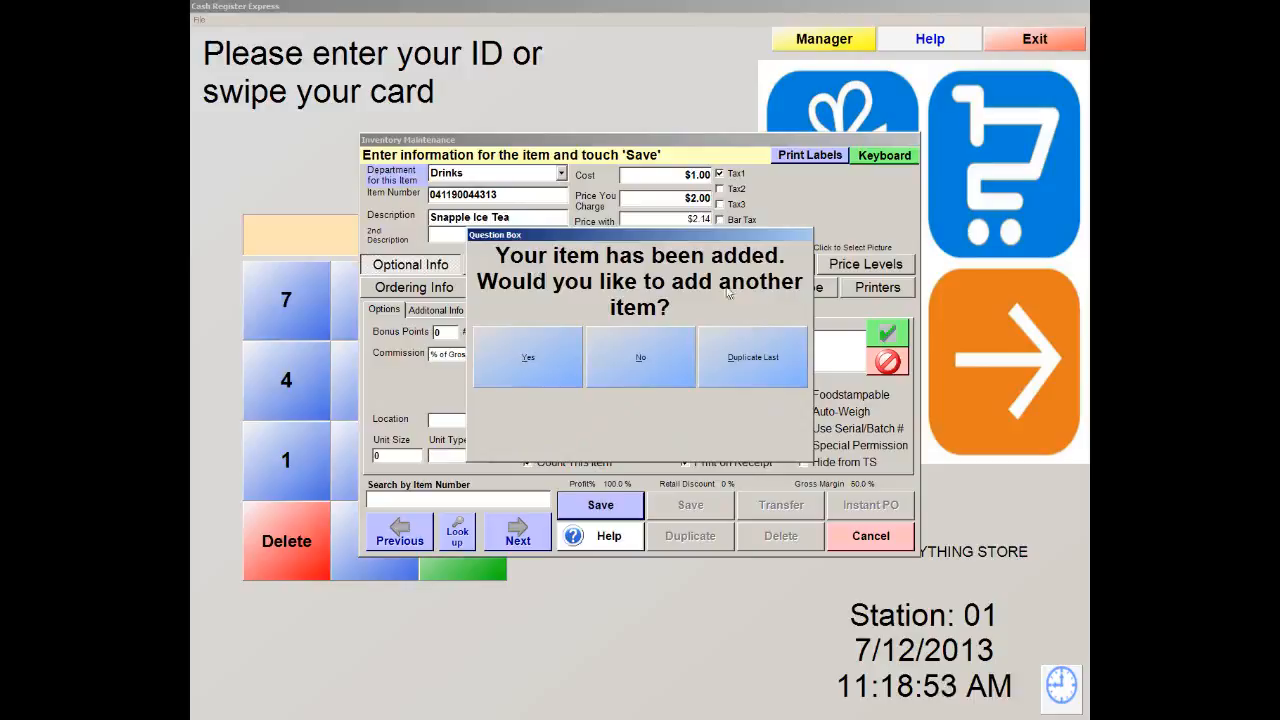
Decline another item, re-save Snapple Ice Tea, and view its Ordering Info
{"action": "left_click", "coordinate": [656, 368]}
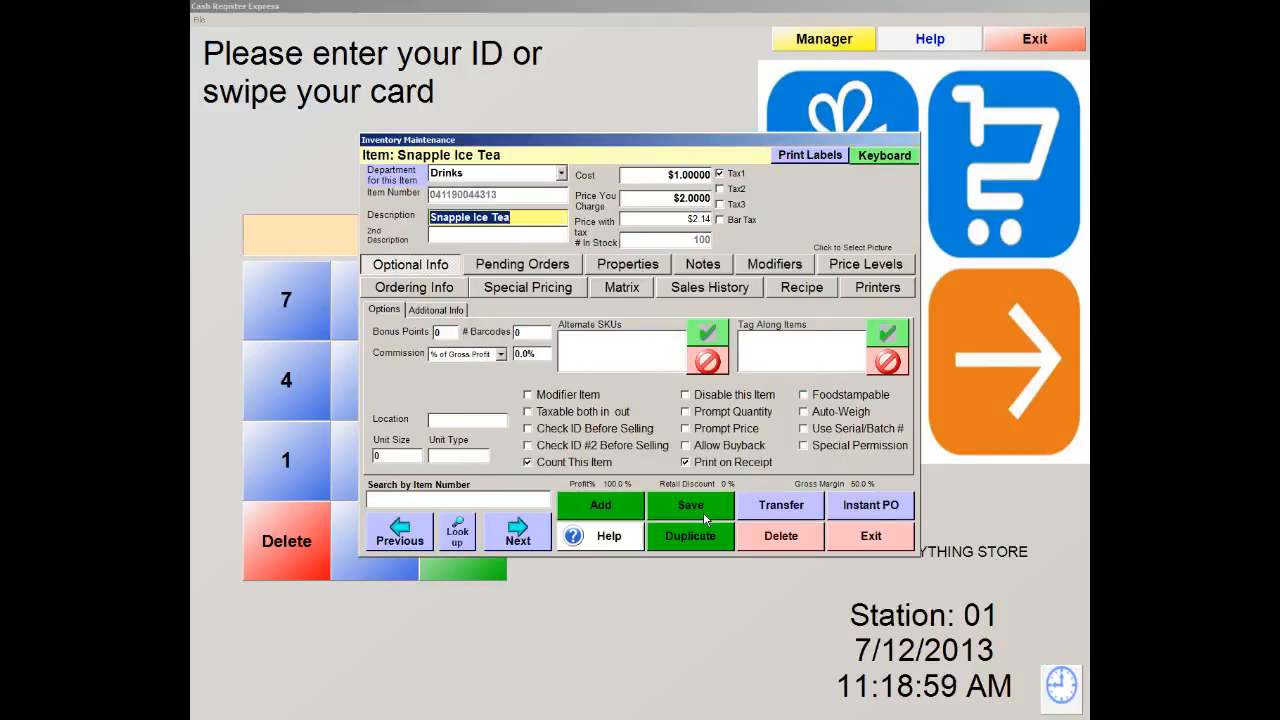
{"action": "left_click", "coordinate": [704, 512]}
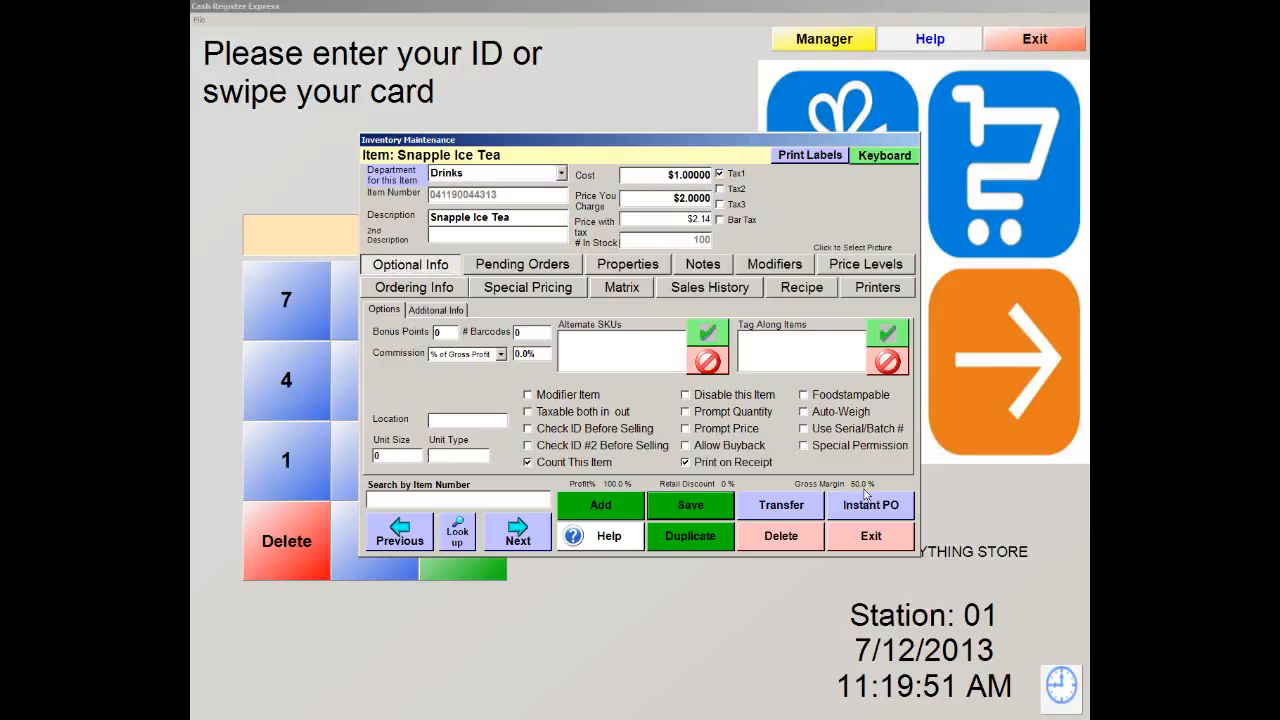
{"action": "left_click", "coordinate": [398, 292]}
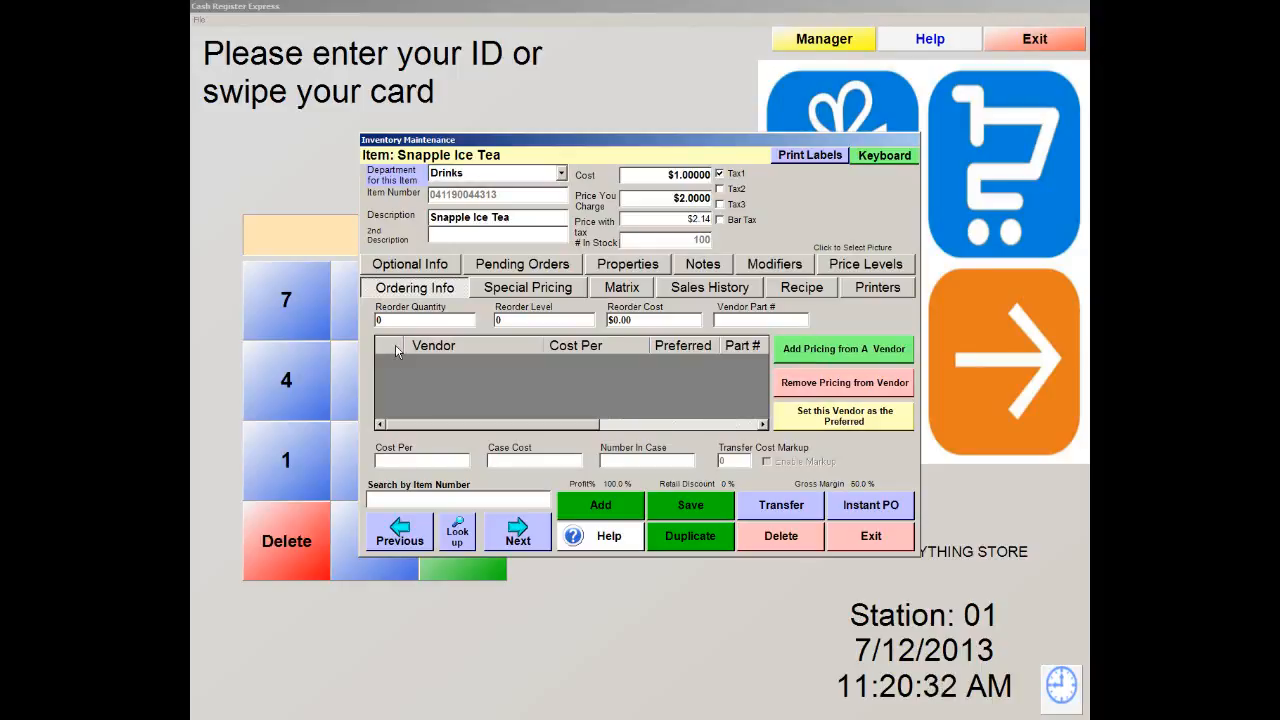
View Snapple Ice Tea's Special Pricing, with sale, bulk and time pricing empty
{"action": "left_click", "coordinate": [556, 290]}
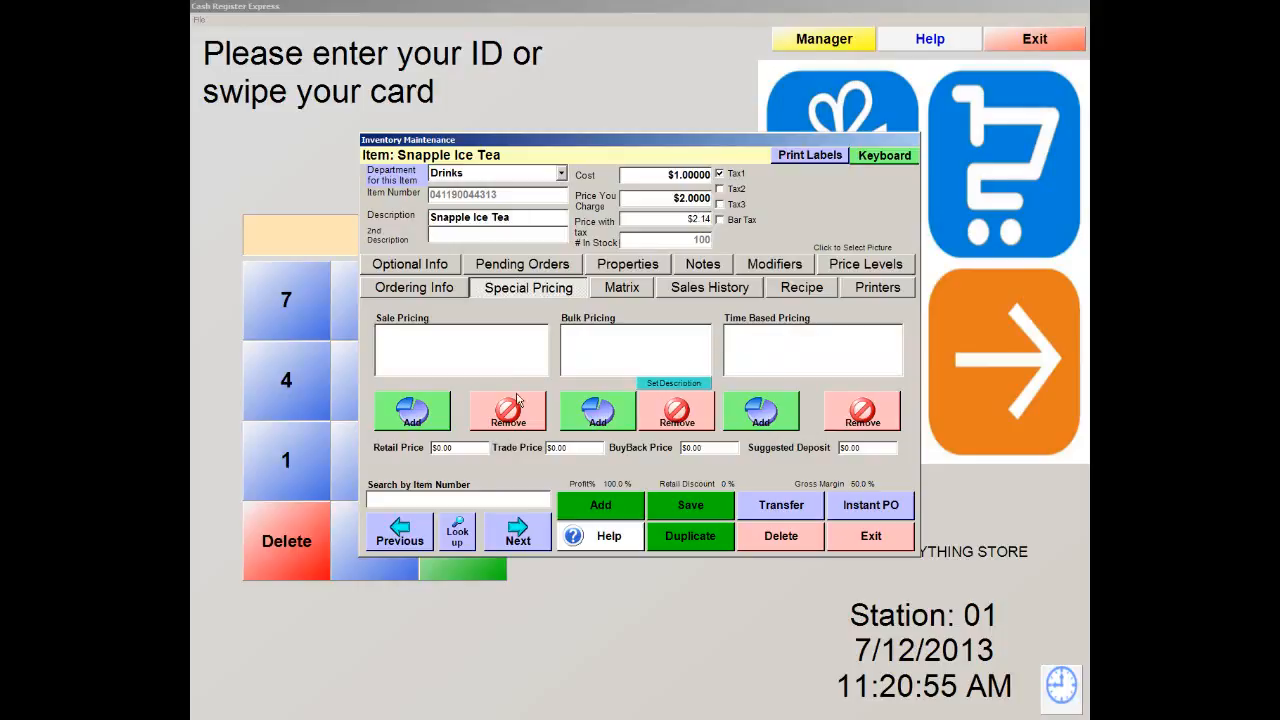
View Snapple Ice Tea's Matrix details, with style, size and colour empty
{"action": "left_click", "coordinate": [630, 292]}
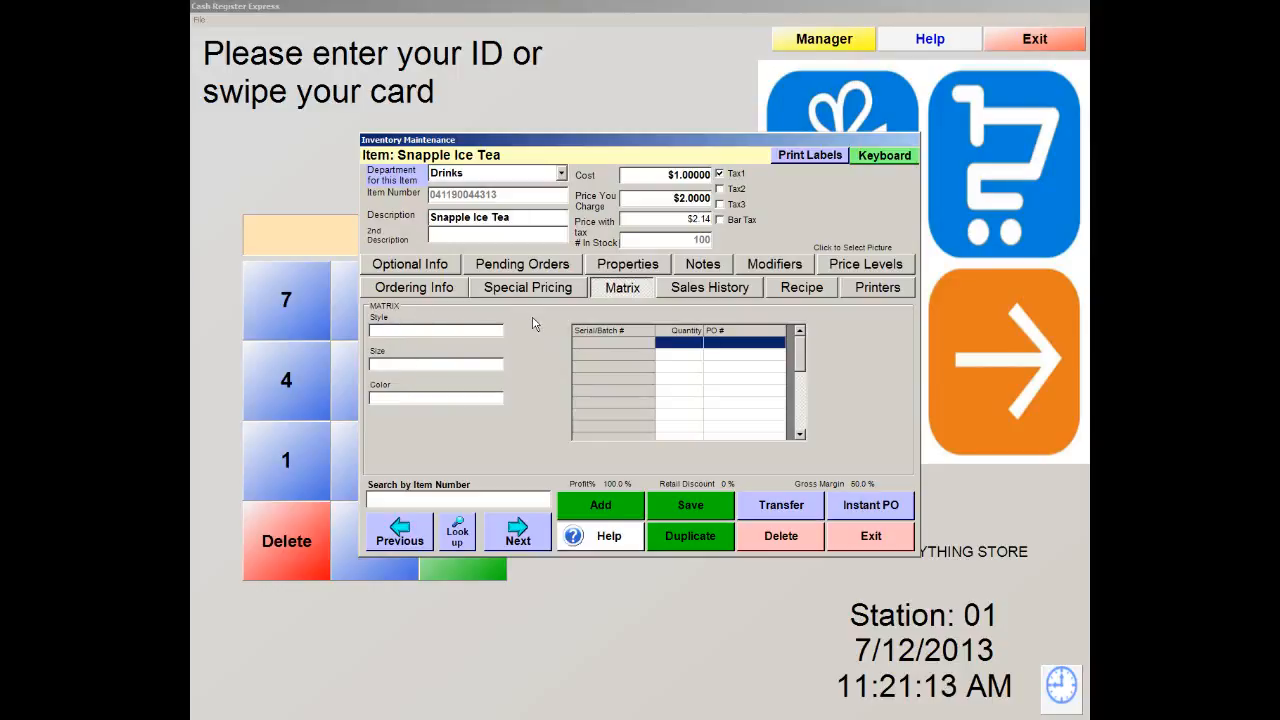
View Snapple Ice Tea's Sales History, which shows no recorded sales
{"action": "left_click", "coordinate": [706, 290]}
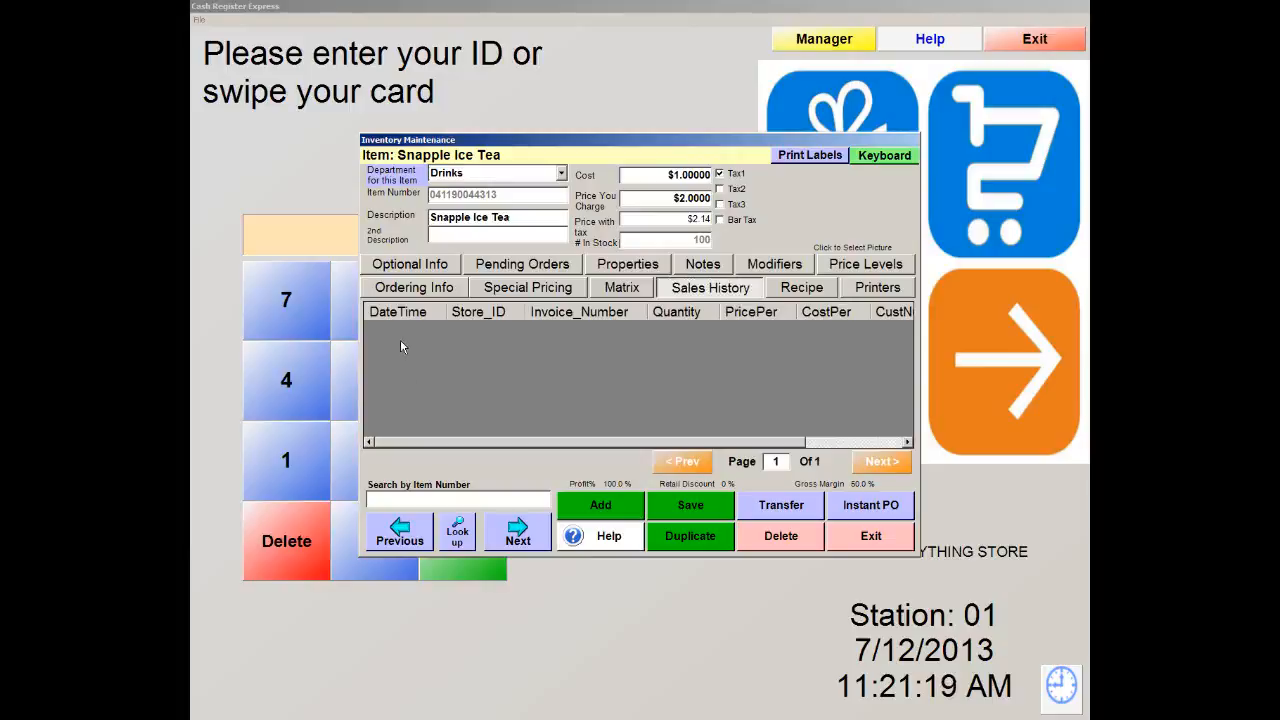
Review Snapple Ice Tea's recipe and printer routing, then show its price levels table
{"action": "left_click", "coordinate": [812, 294]}
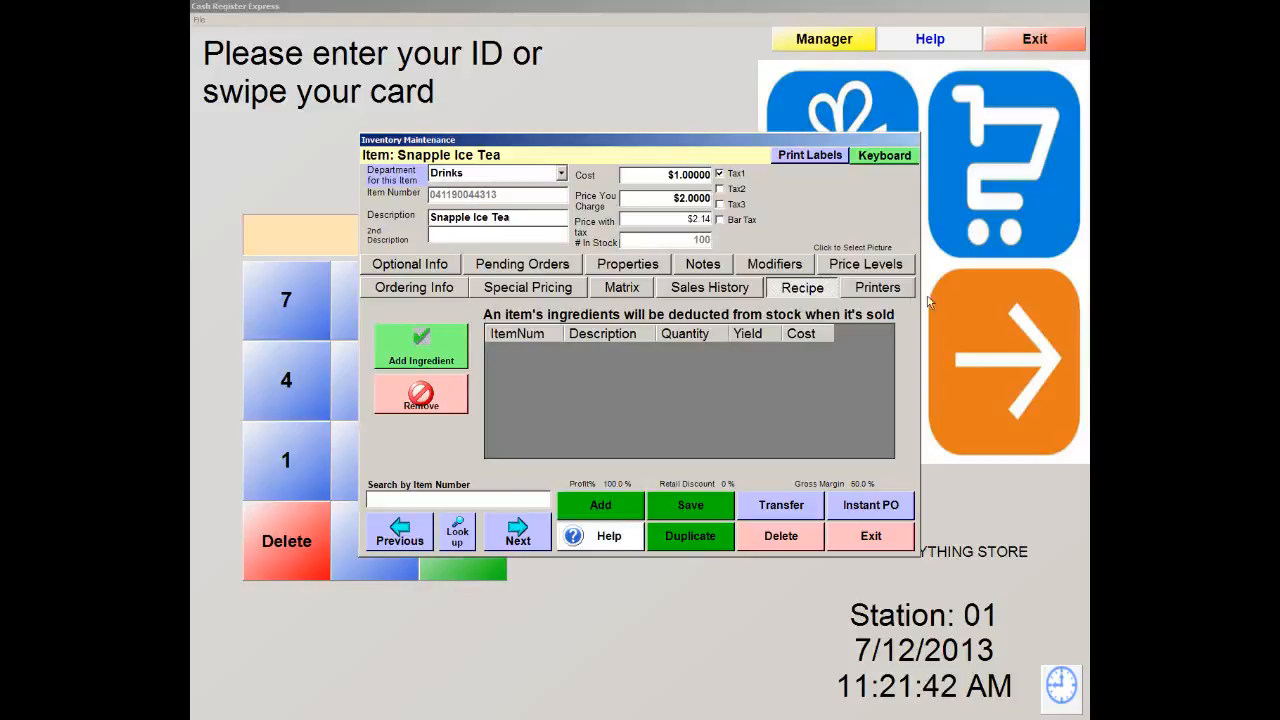
{"action": "left_click", "coordinate": [880, 289]}
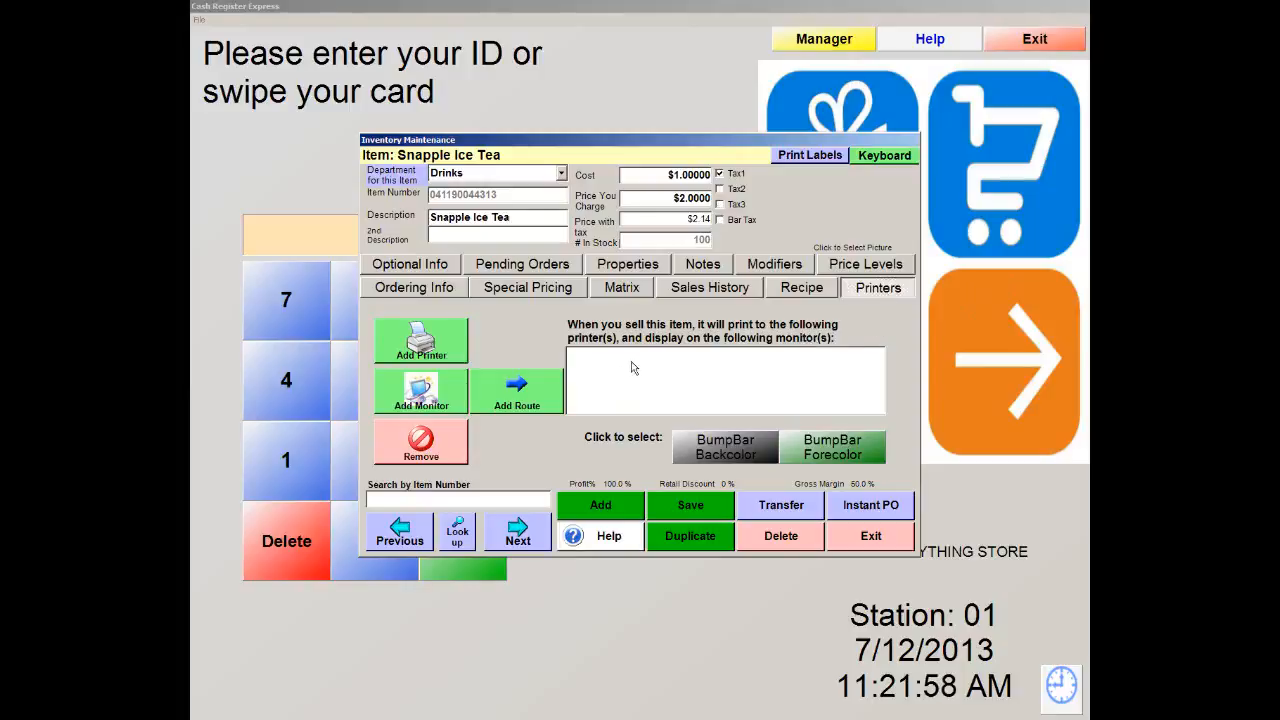
{"action": "left_click", "coordinate": [895, 268]}
Enable price level C for Snapple Ice Tea at 25% off ($1.50)
{"action": "mouse_move", "coordinate": [779, 347]}
{"action": "left_mouse_down"}
{"action": "mouse_move", "coordinate": [774, 445]}
{"action": "mouse_move", "coordinate": [775, 345]}
{"action": "left_mouse_up"}
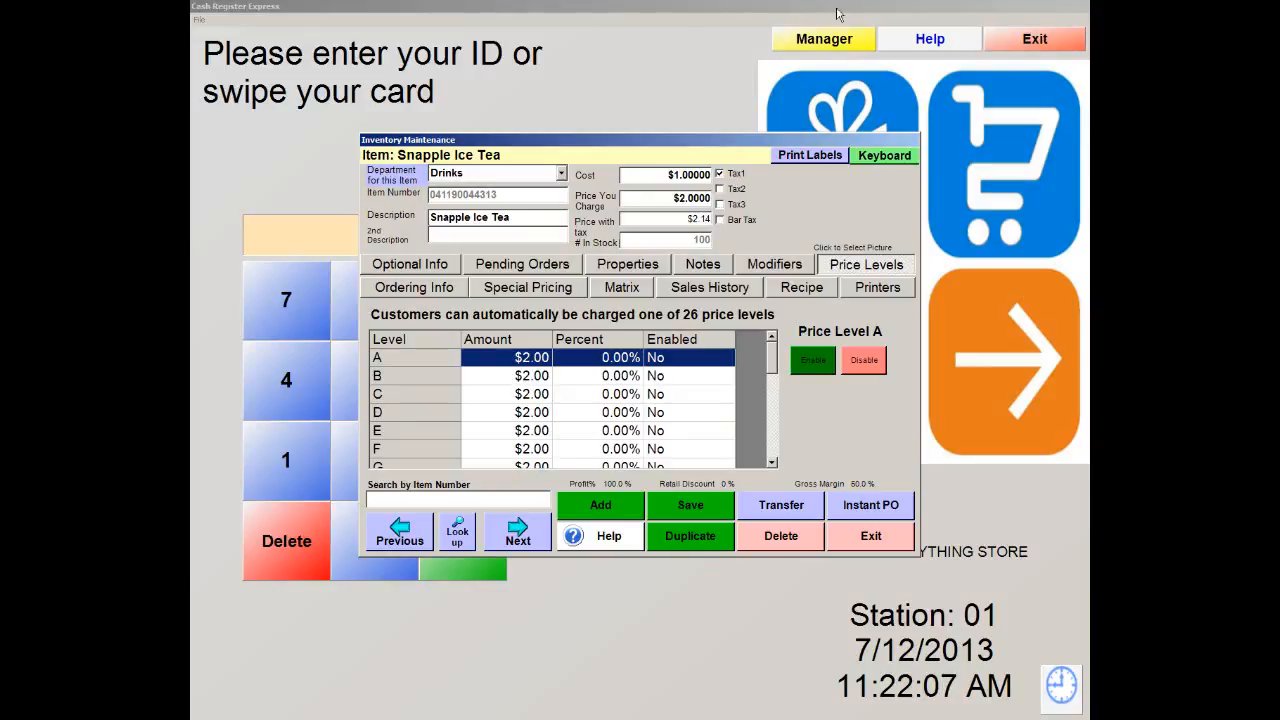
{"action": "mouse_move", "coordinate": [771, 360]}
{"action": "left_mouse_down"}
{"action": "mouse_move", "coordinate": [772, 373]}
{"action": "mouse_move", "coordinate": [771, 354]}
{"action": "left_mouse_up"}
{"action": "left_click", "coordinate": [603, 397]}
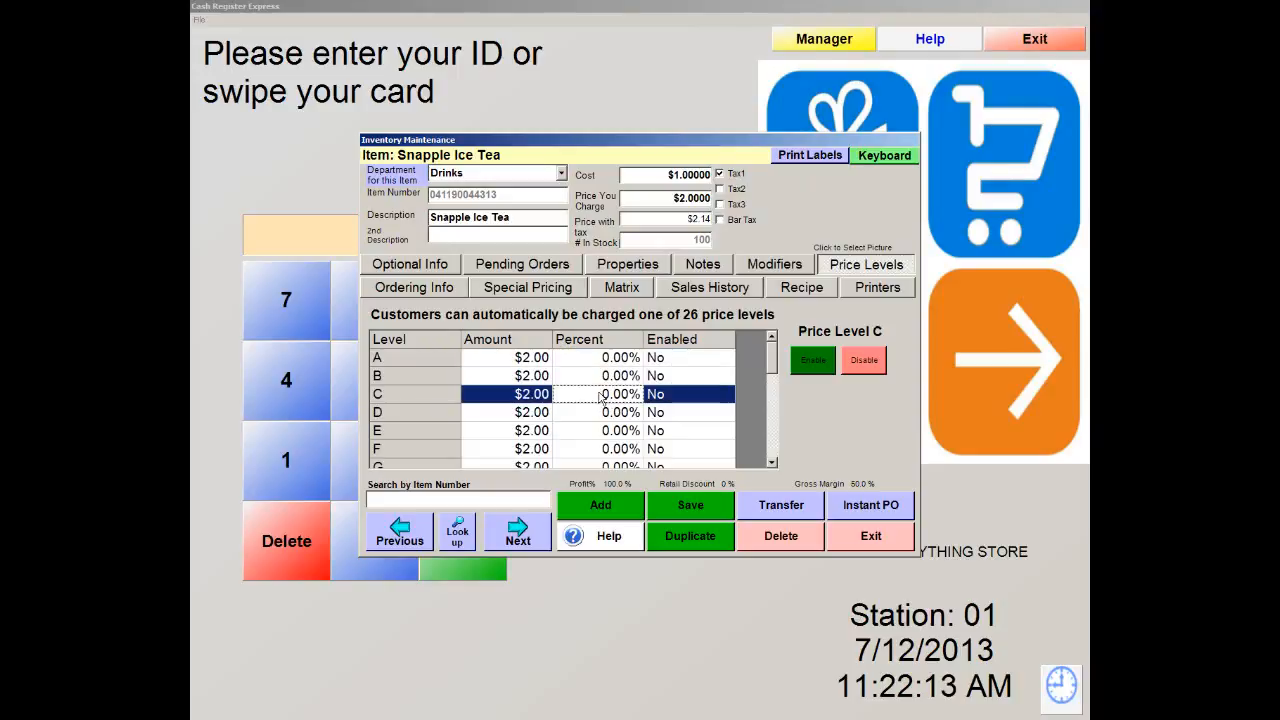
{"action": "left_click", "coordinate": [601, 394]}
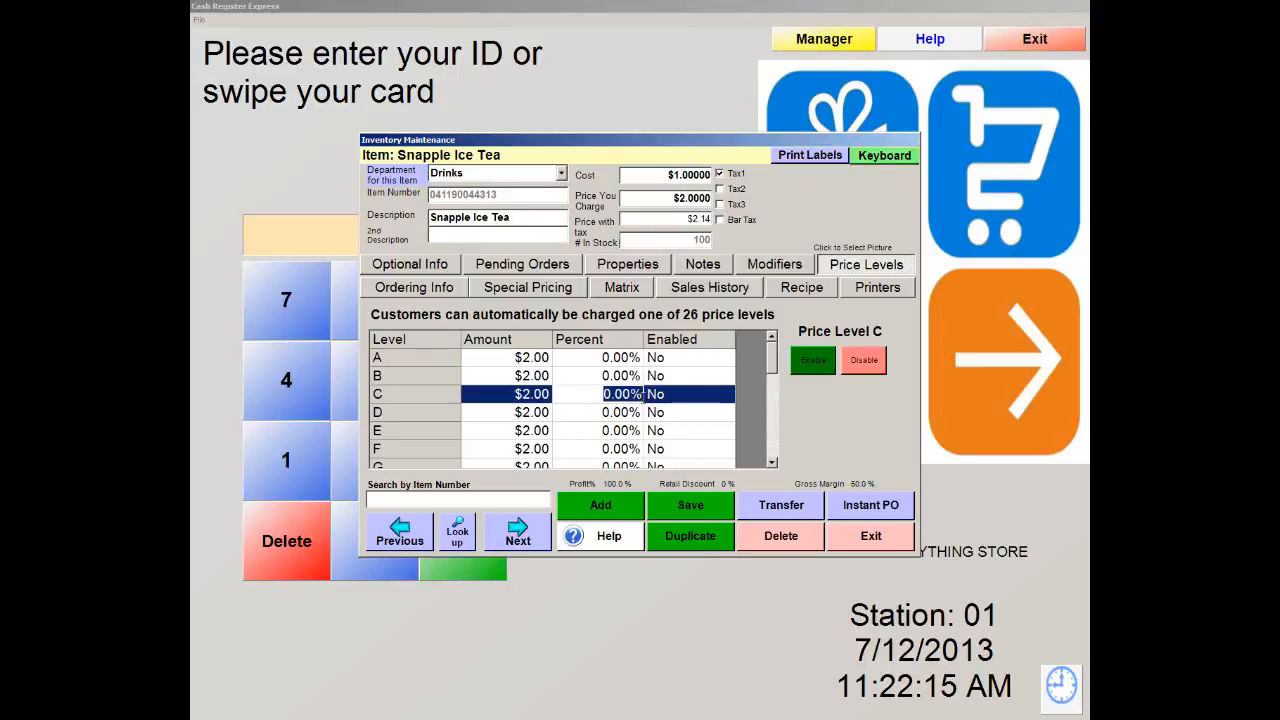
{"action": "type", "text": "25"}
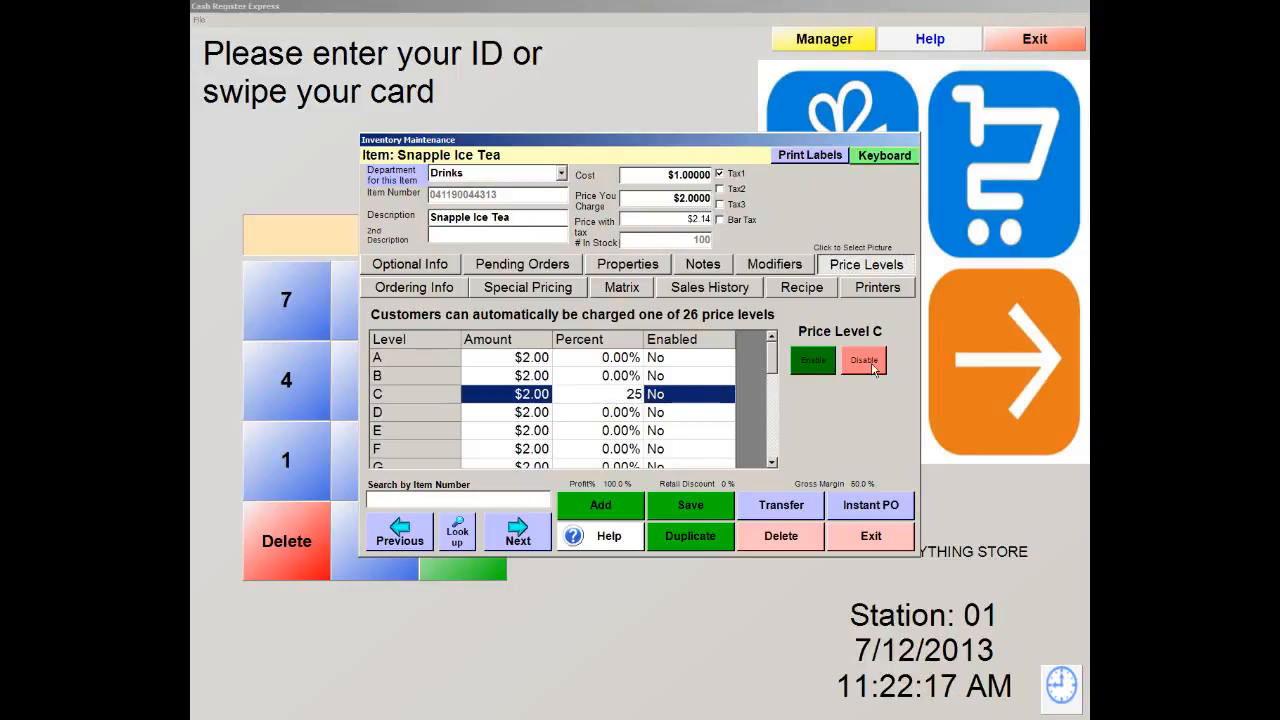
{"action": "left_click", "coordinate": [822, 362]}
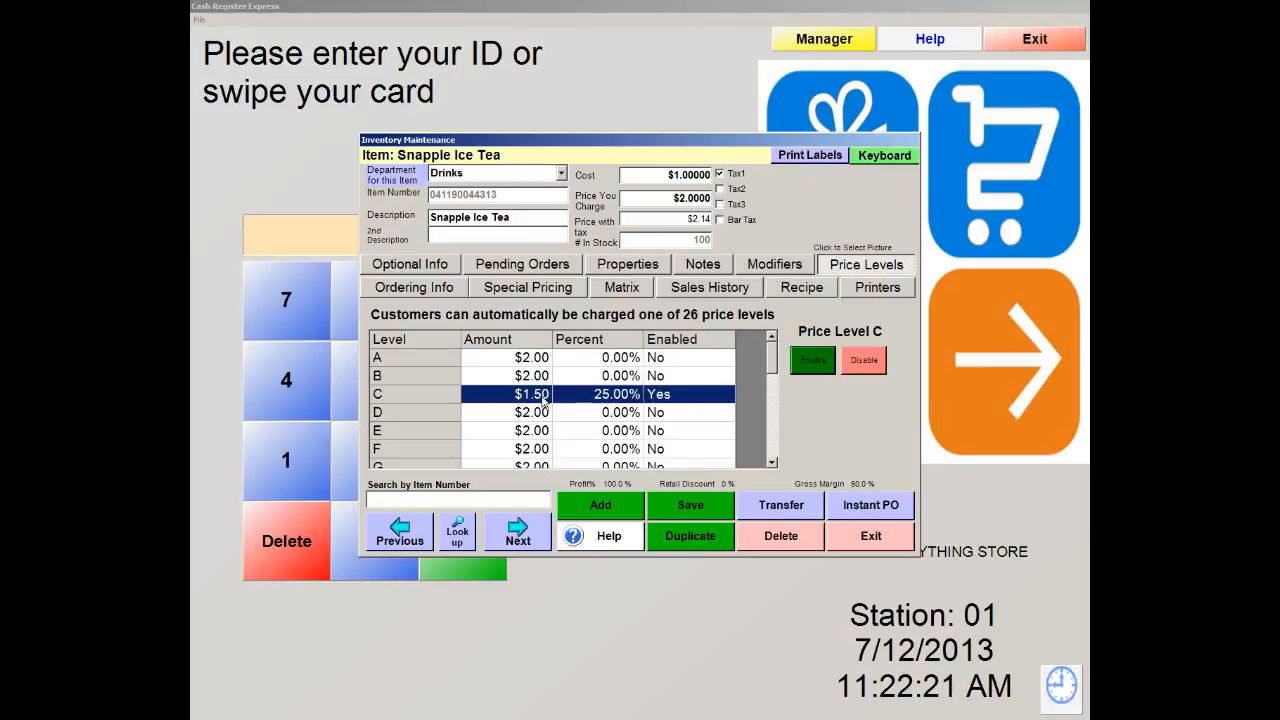
Enable price level S at 25% off ($1.50), then save and close the item
{"action": "left_click_drag", "start_coordinate": [771, 354], "coordinate": [773, 437]}
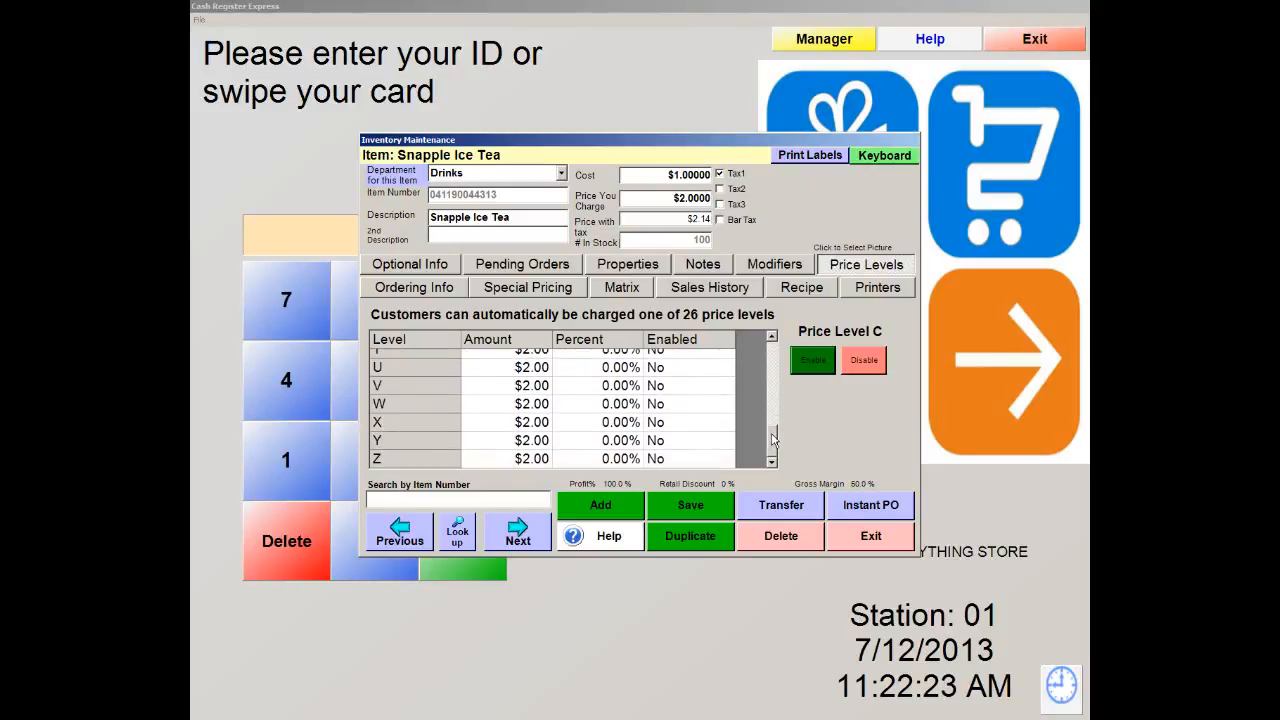
{"action": "left_click", "coordinate": [771, 342]}
{"action": "left_click", "coordinate": [771, 342]}
{"action": "left_click", "coordinate": [771, 342]}
{"action": "left_click", "coordinate": [405, 391]}
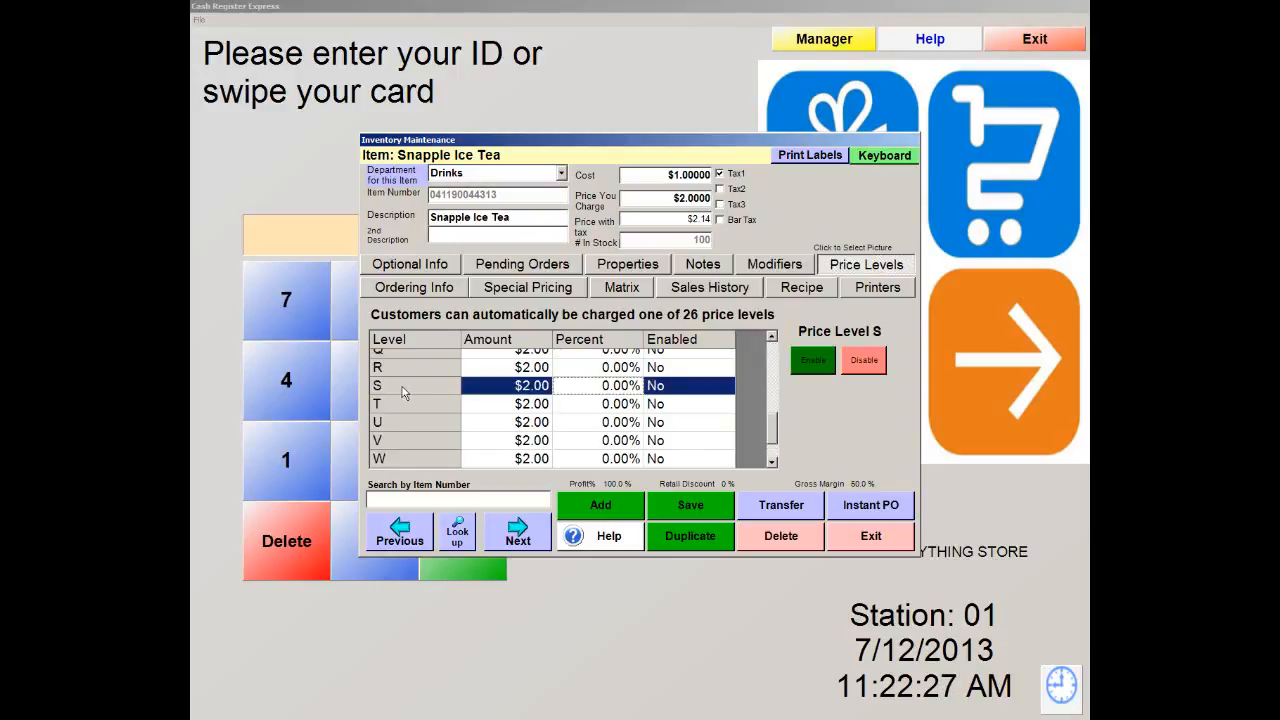
{"action": "left_click", "coordinate": [603, 386]}
{"action": "left_click_drag", "start_coordinate": [603, 386], "coordinate": [645, 386]}
{"action": "type", "text": "25"}
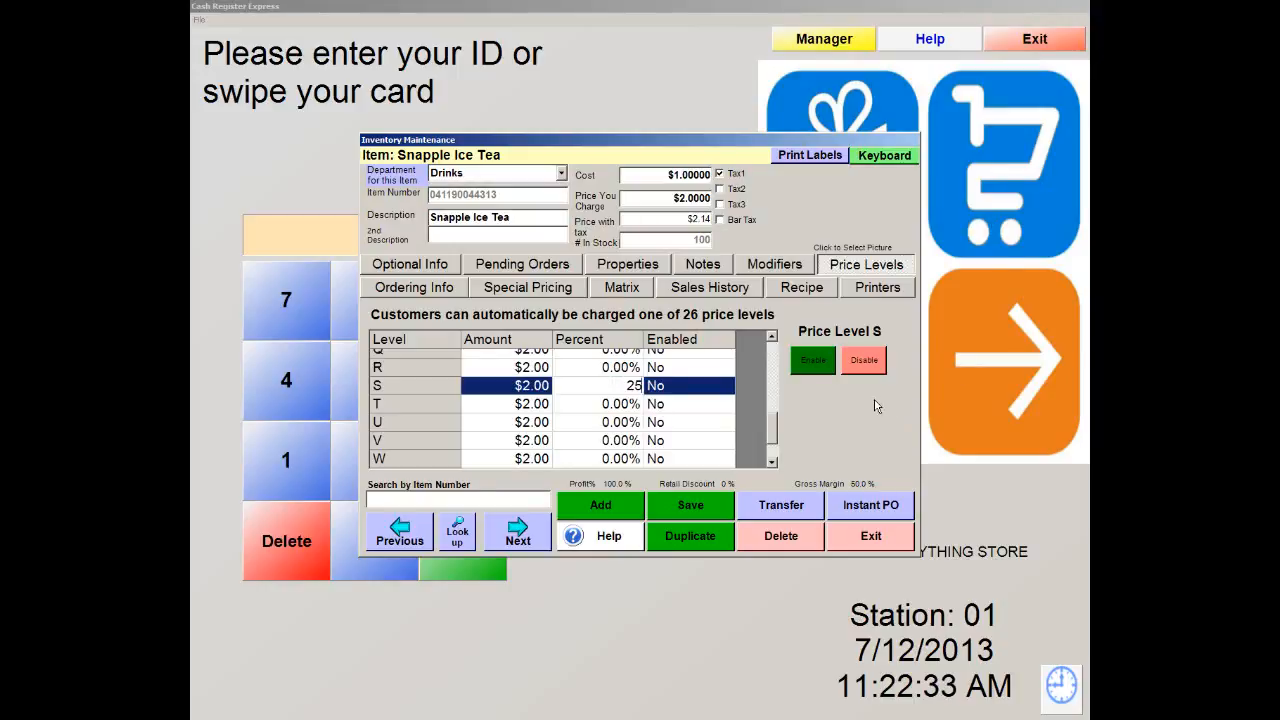
{"action": "left_click", "coordinate": [812, 362]}
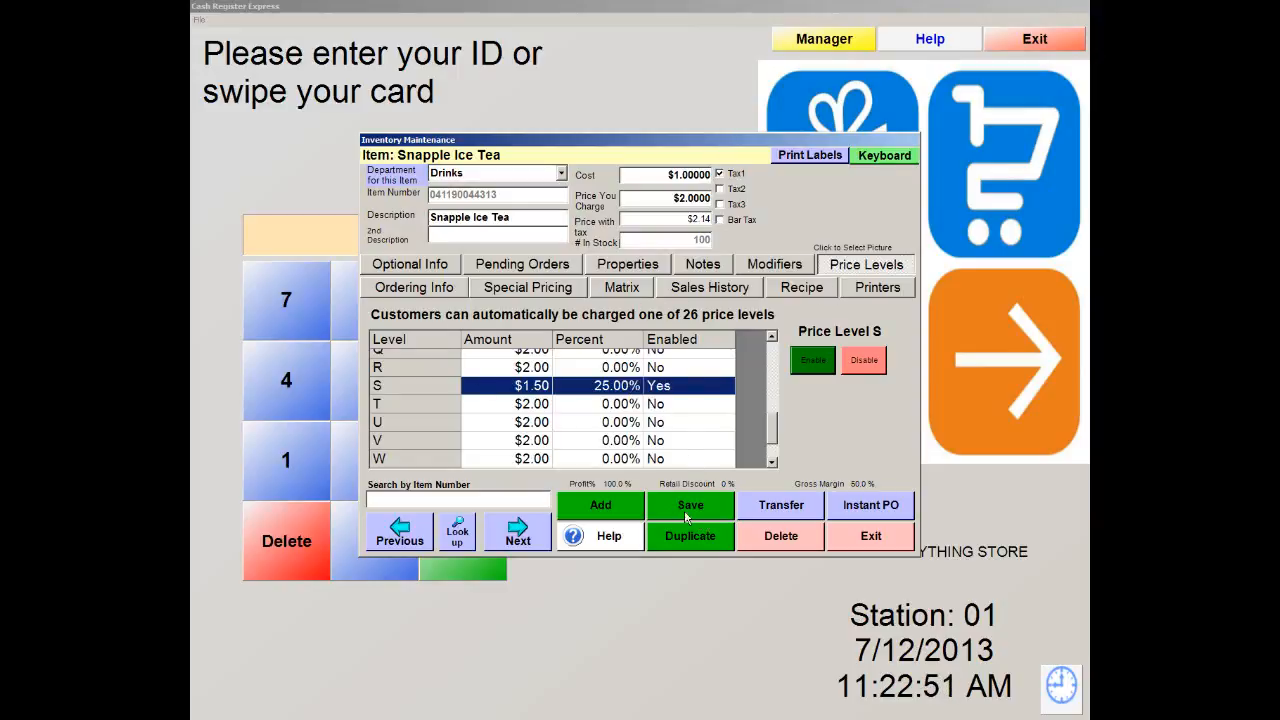
{"action": "left_click", "coordinate": [862, 538]}
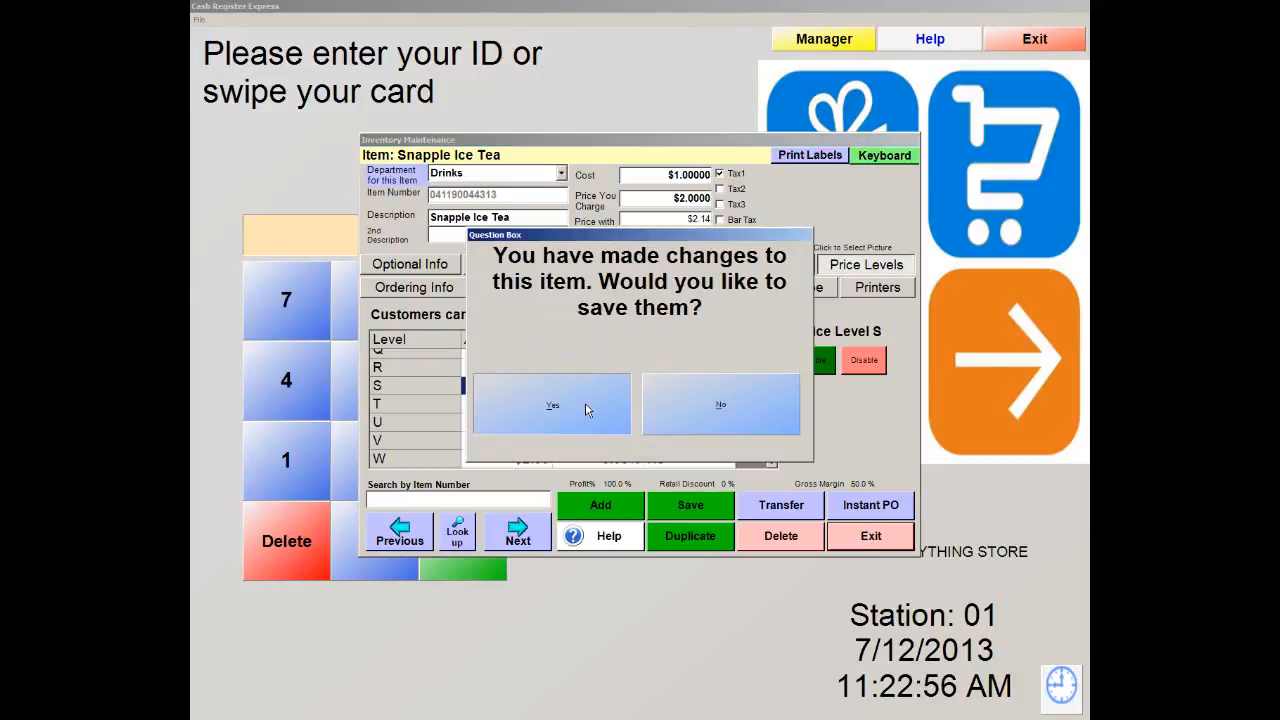
{"action": "left_click", "coordinate": [586, 407]}
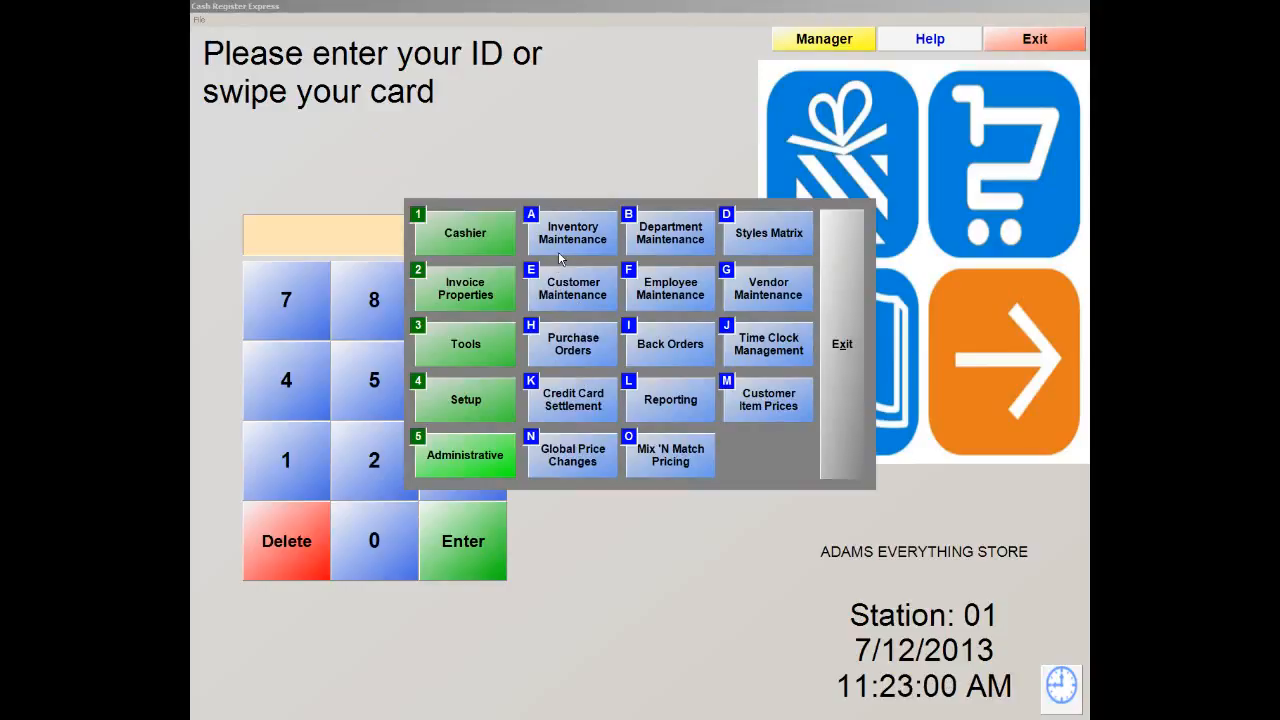
Change the Cash Customer's price level from A to S and exit customer maintenance
{"action": "left_click", "coordinate": [591, 292]}
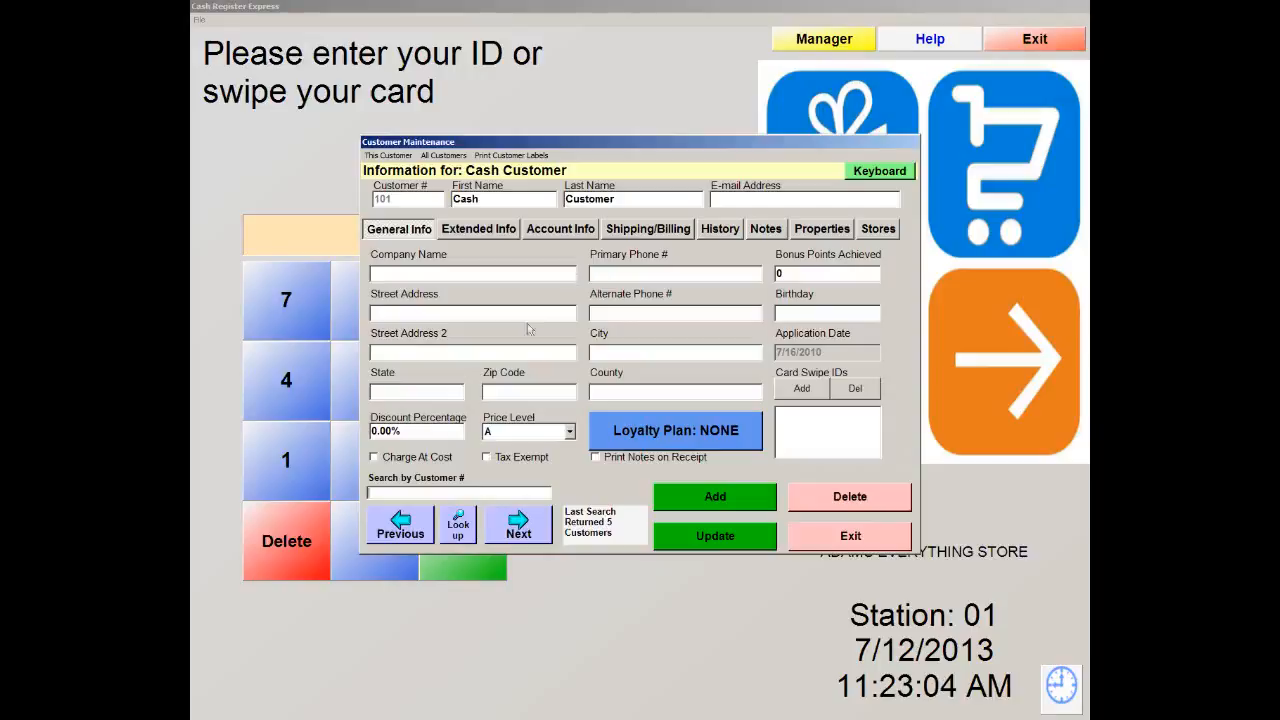
{"action": "left_click", "coordinate": [893, 545]}
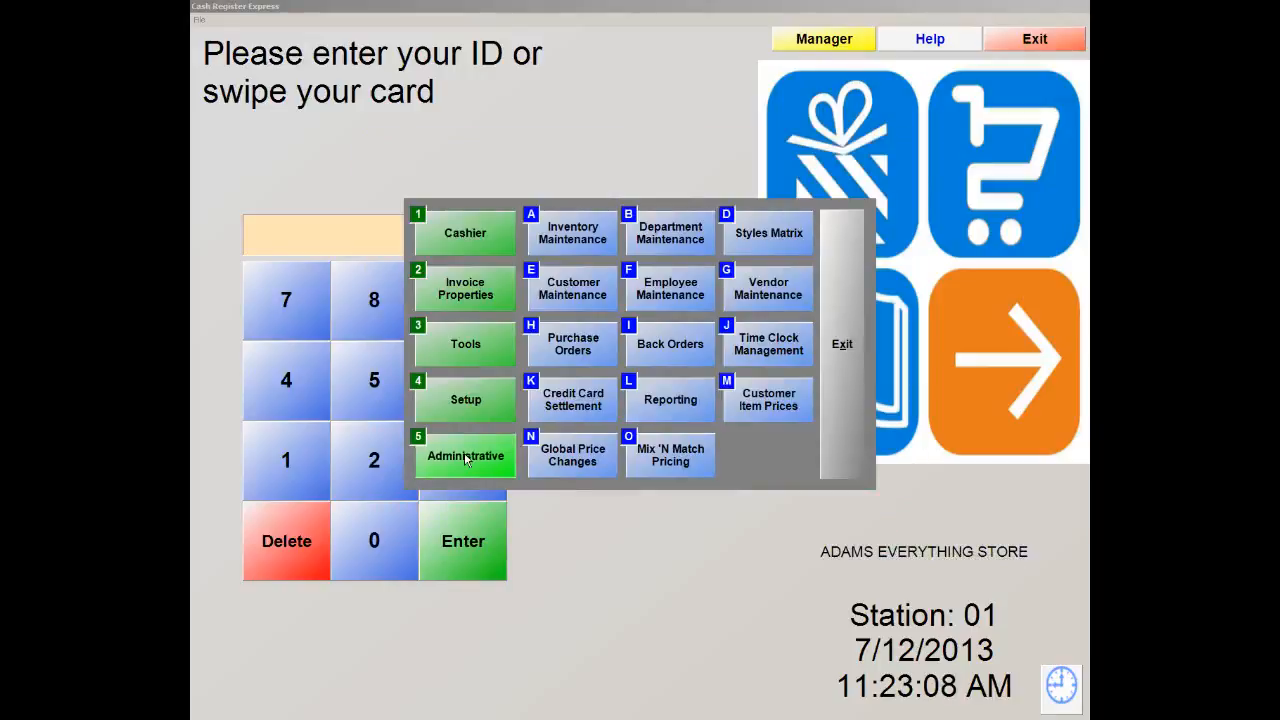
{"action": "left_click", "coordinate": [575, 291]}
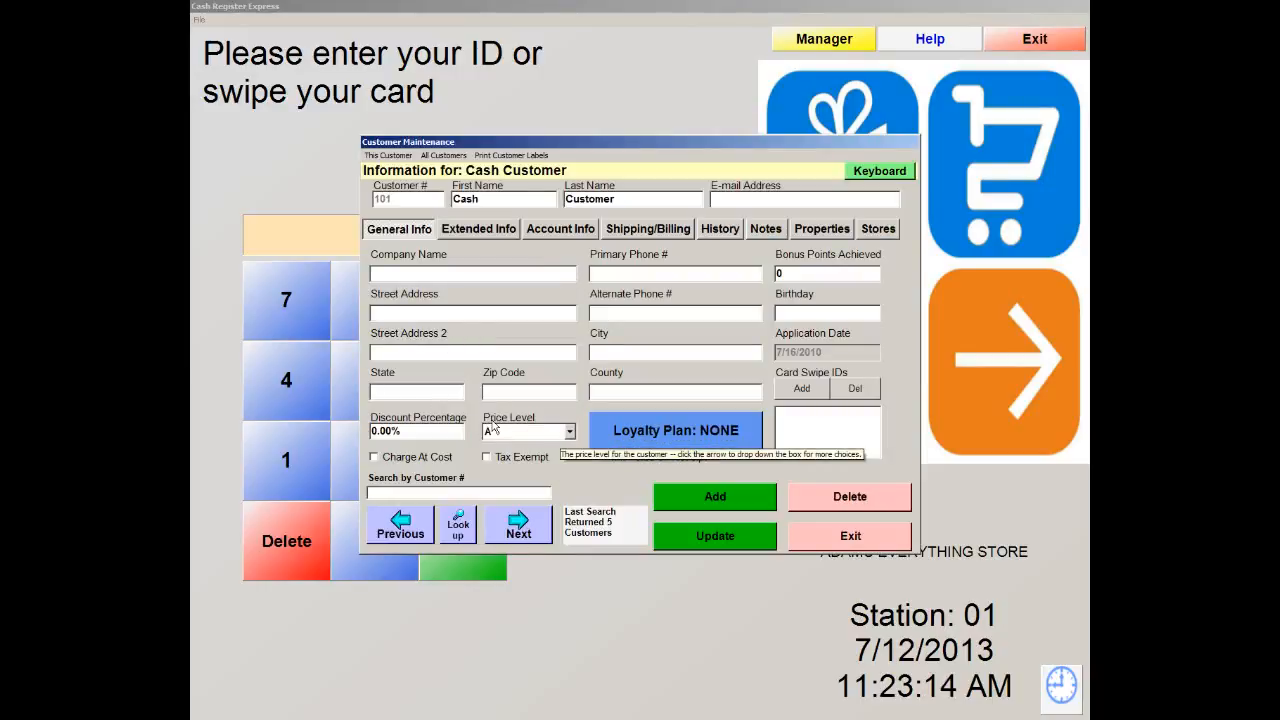
{"action": "left_click", "coordinate": [567, 432]}
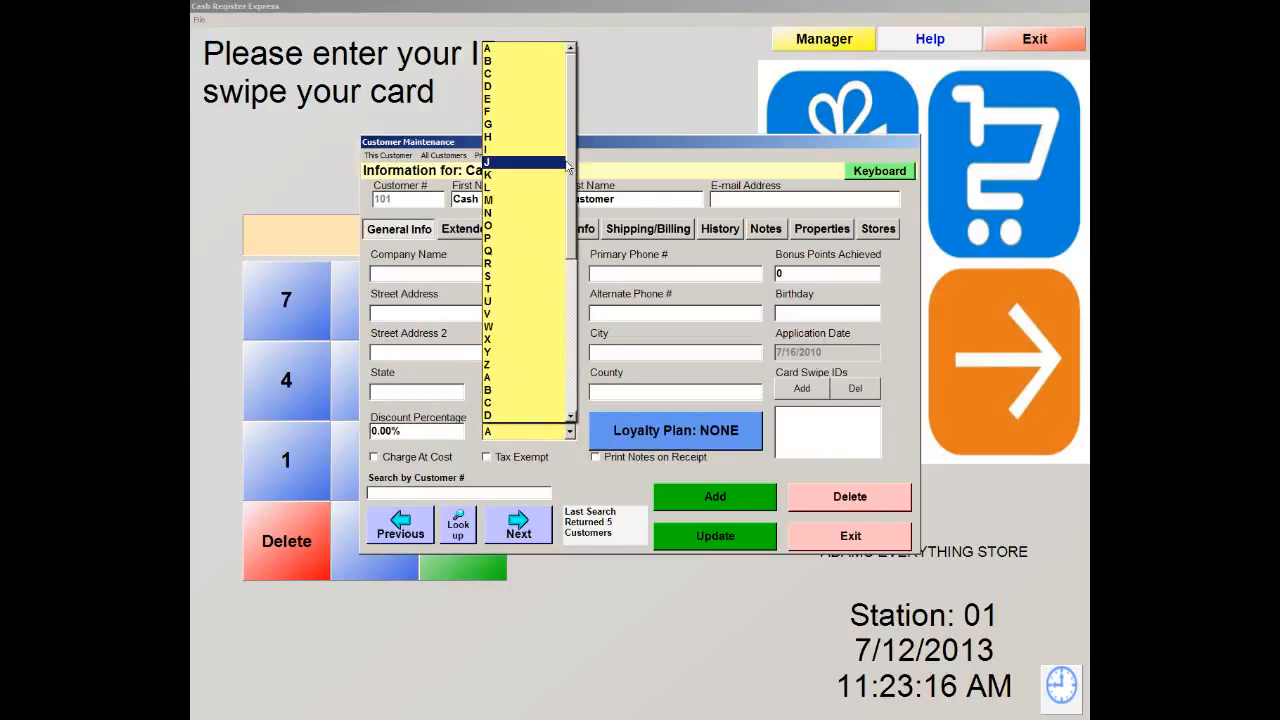
{"action": "left_click", "coordinate": [497, 276]}
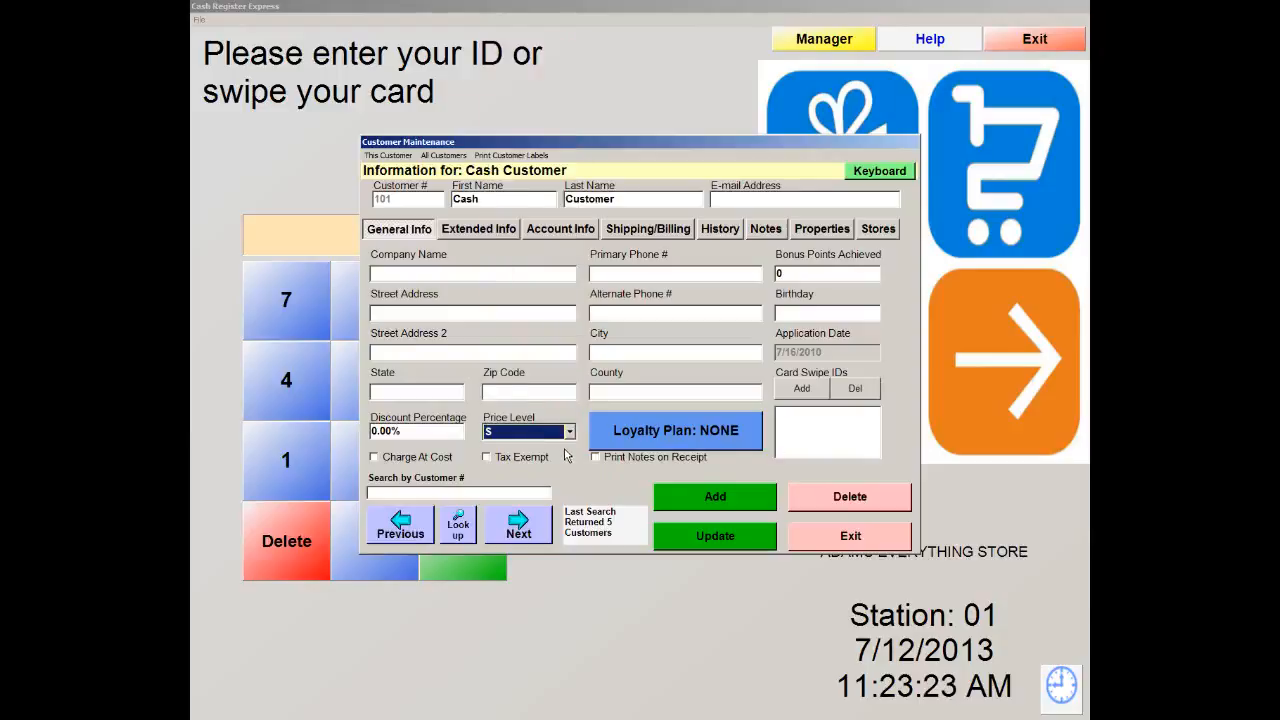
{"action": "left_click", "coordinate": [877, 540]}
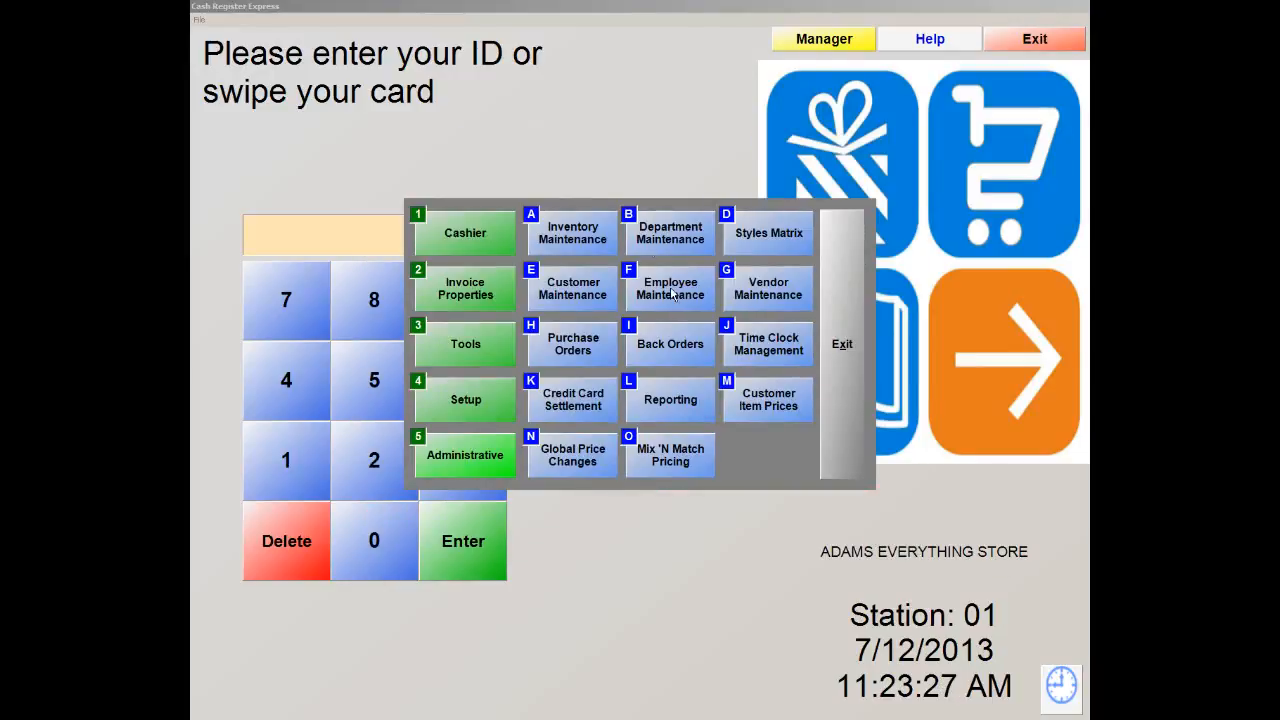
Open Inventory Maintenance from the manager menu and start adding a new item
{"action": "left_click", "coordinate": [557, 243]}
{"action": "left_click", "coordinate": [572, 233]}
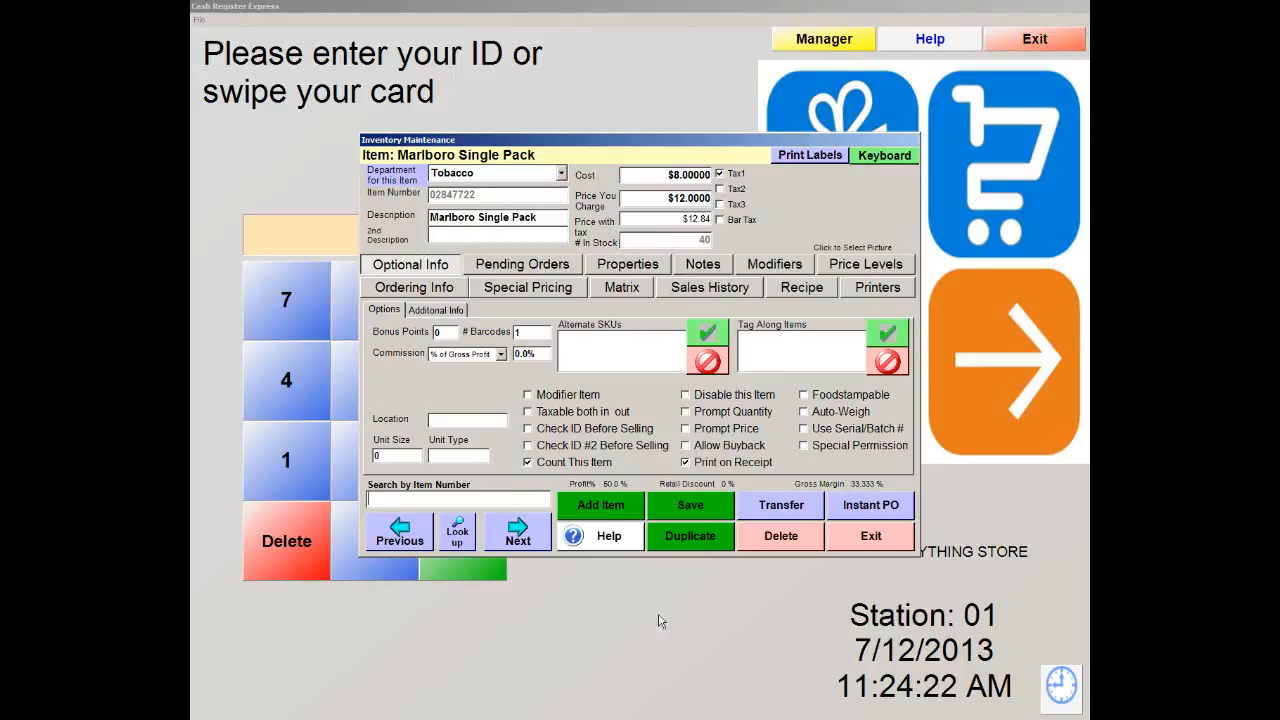
{"action": "left_click", "coordinate": [591, 508]}
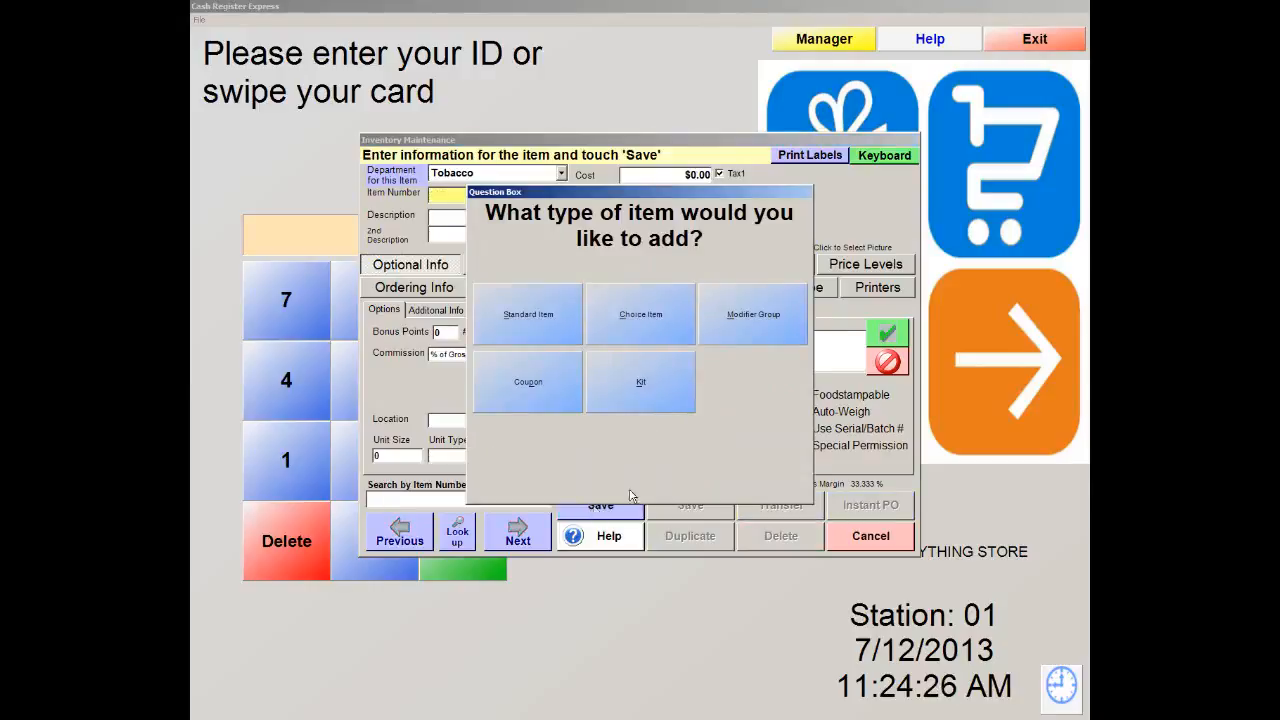
Create a standard Drinks item with item number and description 'Coffee'
{"action": "left_click", "coordinate": [537, 316]}
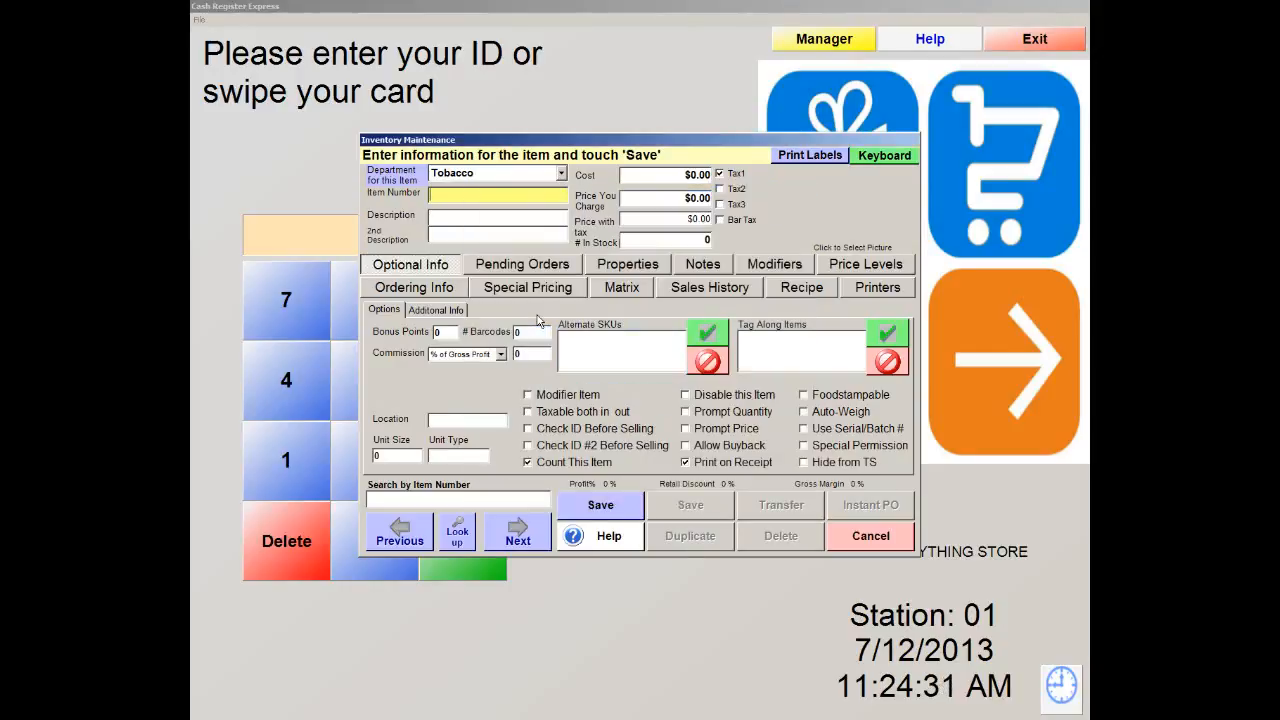
{"action": "left_click", "coordinate": [561, 174]}
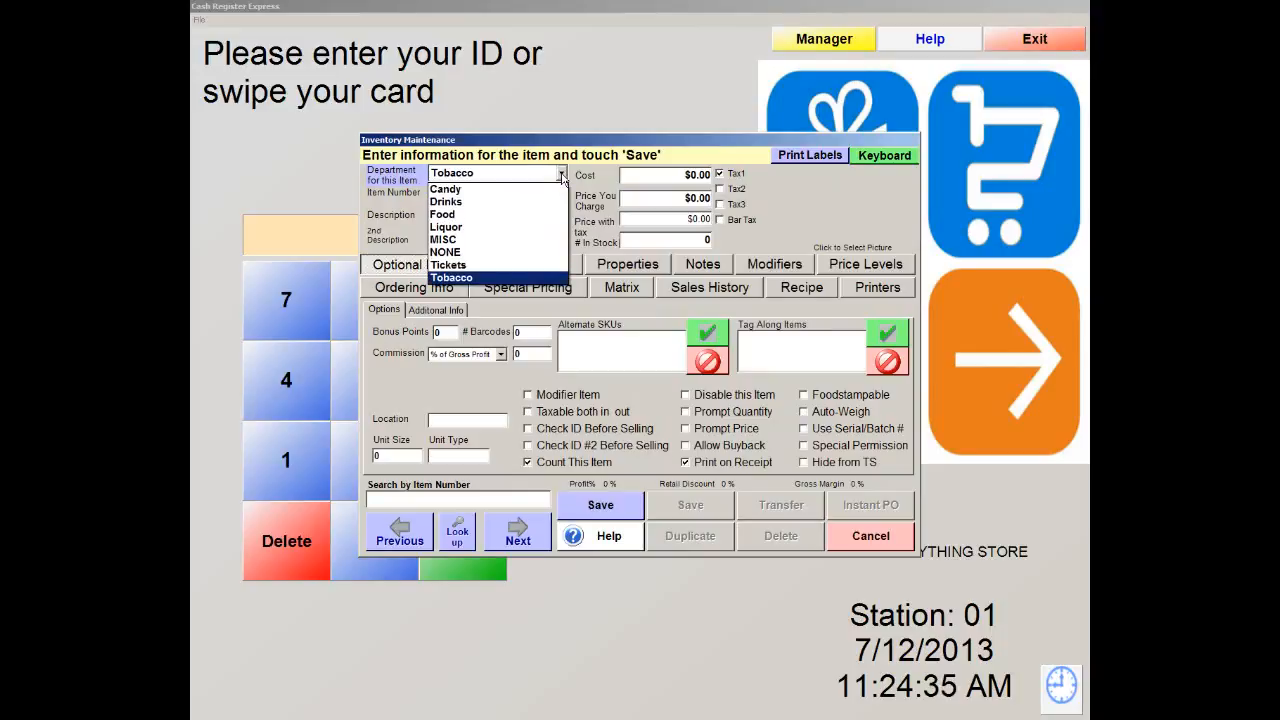
{"action": "left_click", "coordinate": [485, 201]}
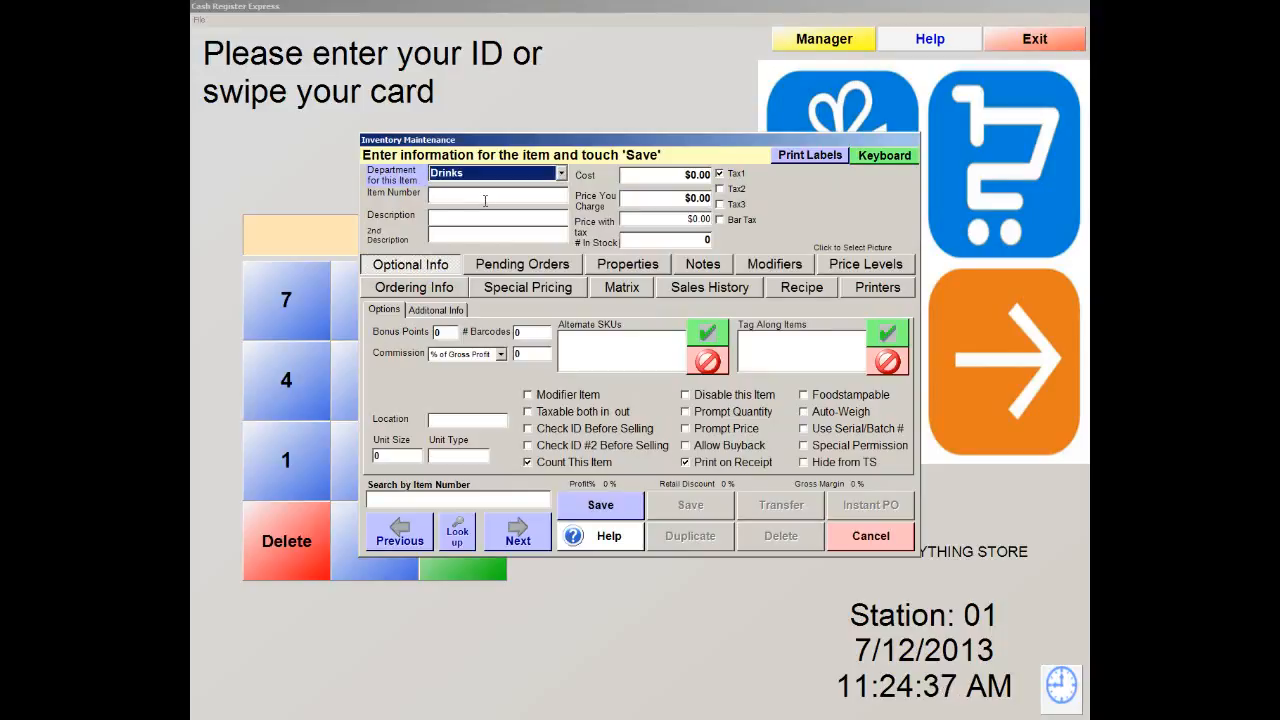
{"action": "left_click", "coordinate": [467, 196]}
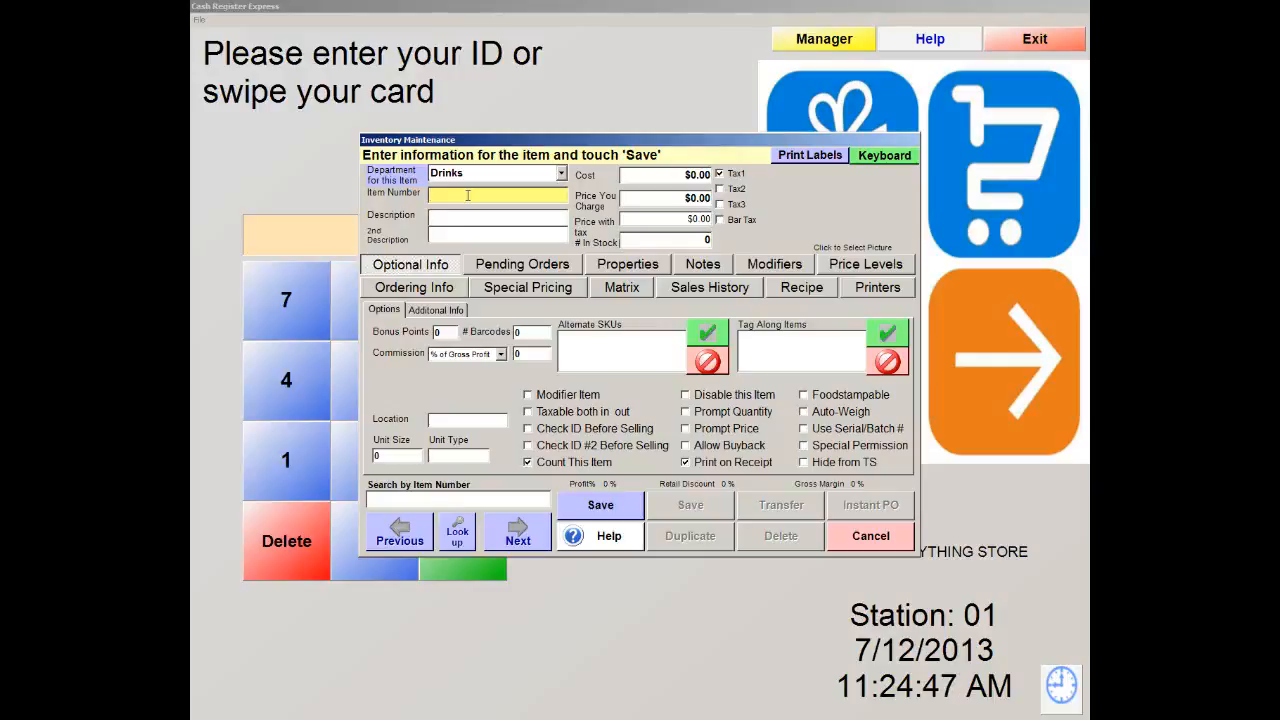
{"action": "type", "text": "co"}
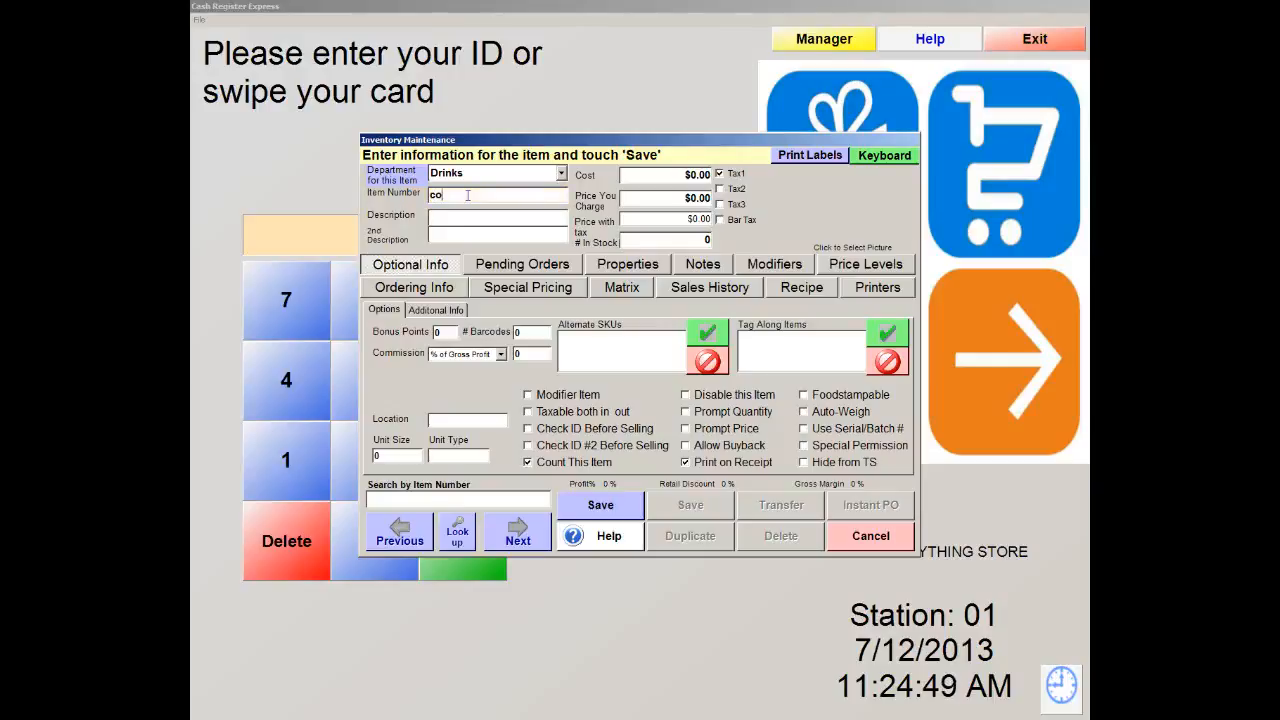
{"action": "type", "text": "ffee"}
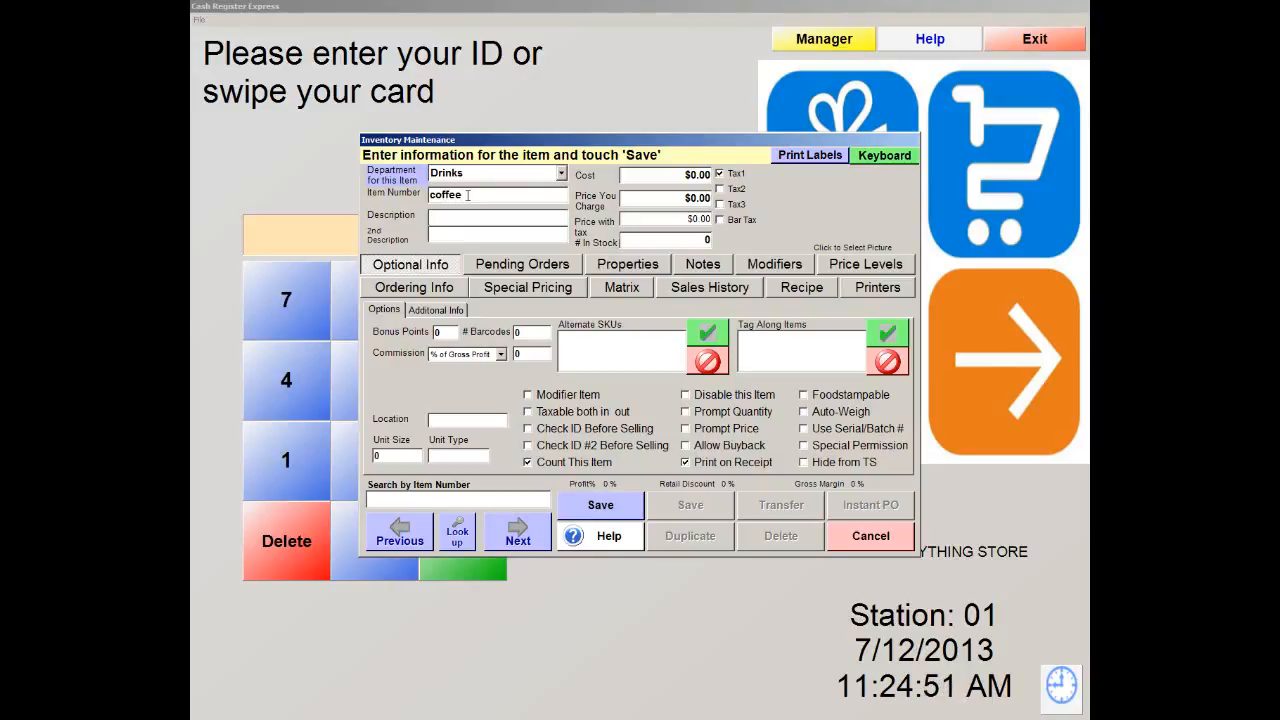
{"action": "key", "text": "Left"}
{"action": "key", "text": "Left"}
{"action": "key", "text": "Left"}
{"action": "key", "text": "Left"}
{"action": "key", "text": "BackSpace"}
{"action": "type", "text": "C"}
{"action": "left_click", "coordinate": [449, 214]}
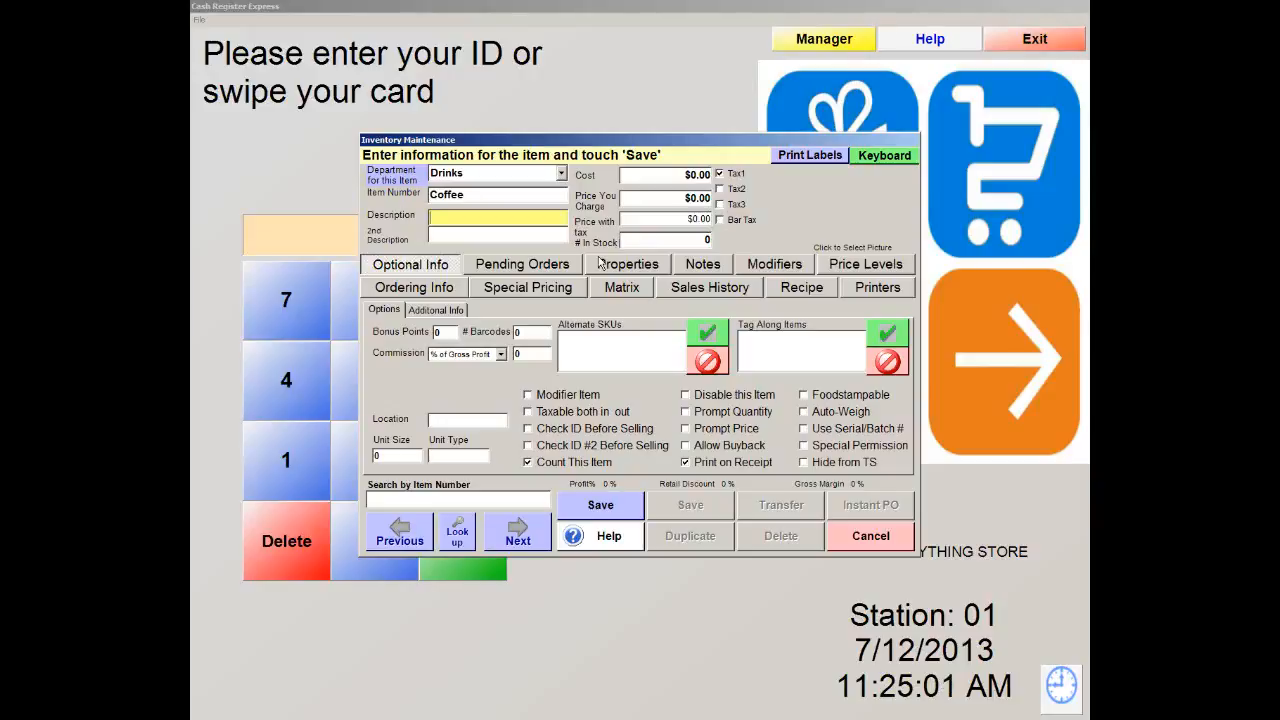
{"action": "type", "text": "Cof"}
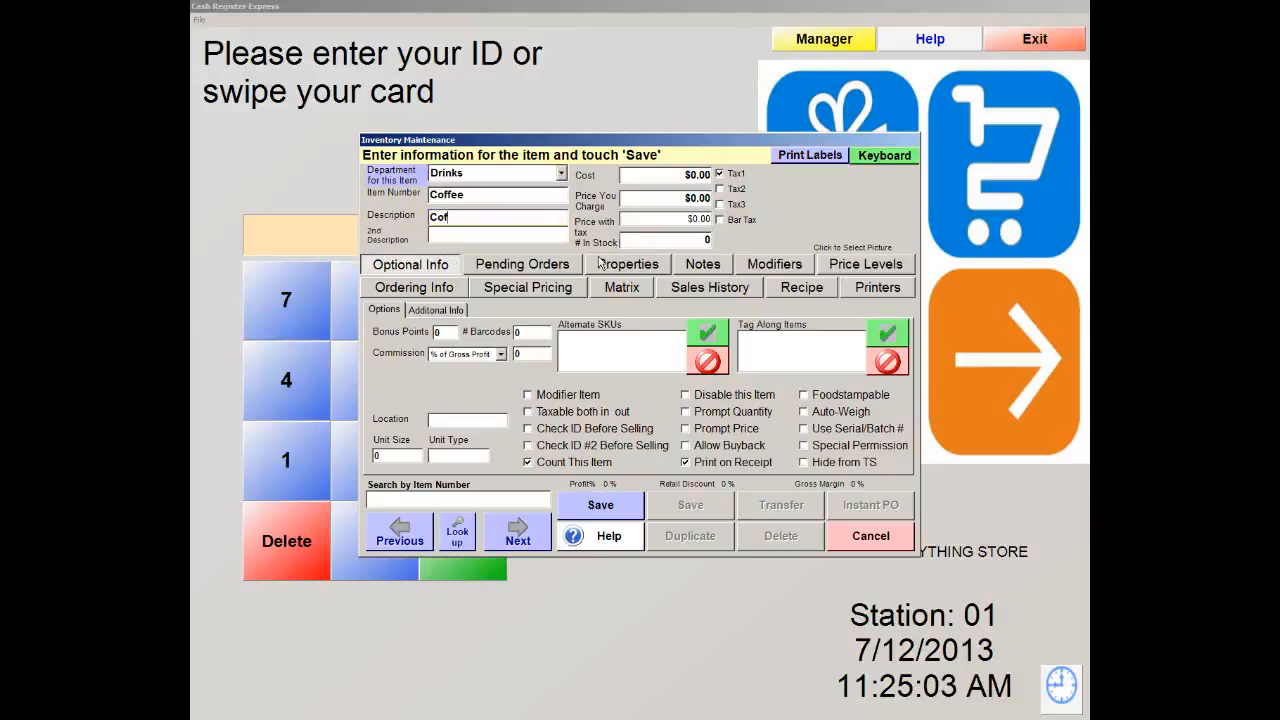
{"action": "type", "text": "fee"}
Give Coffee a $0.50 cost and $1.50 price, turn off stock counting, and save
{"action": "left_click", "coordinate": [686, 176]}
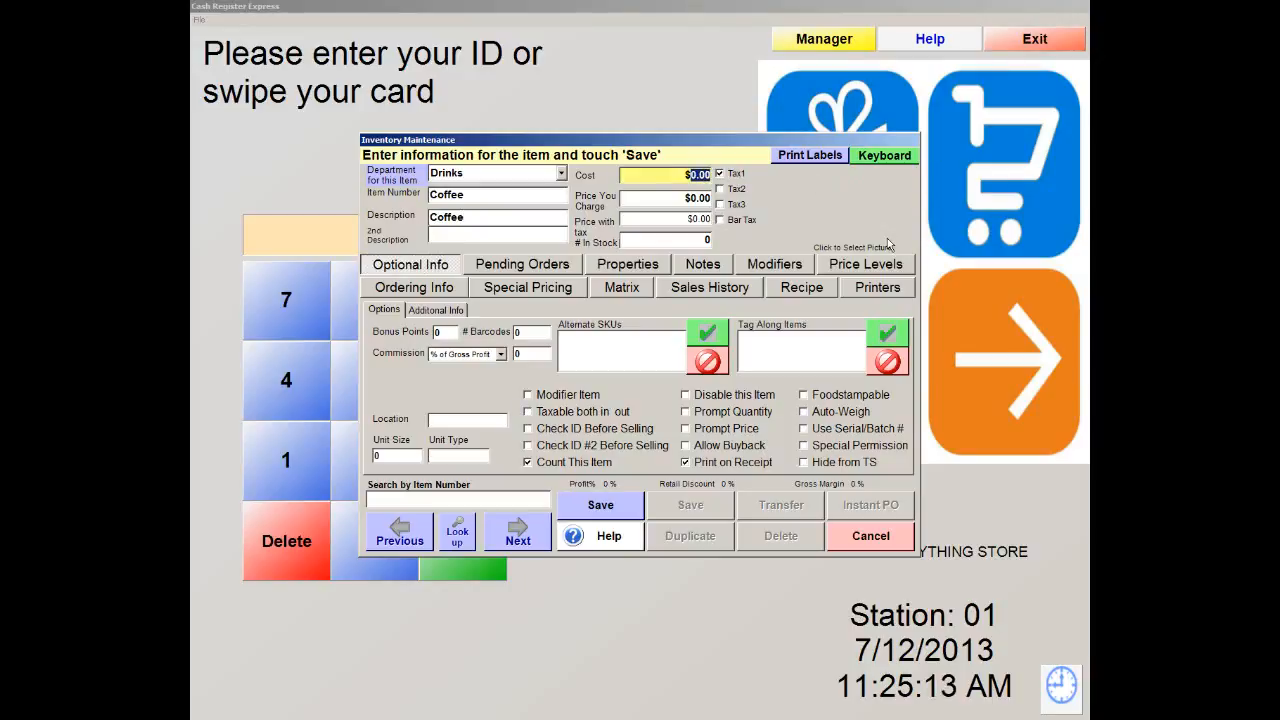
{"action": "type", "text": "50"}
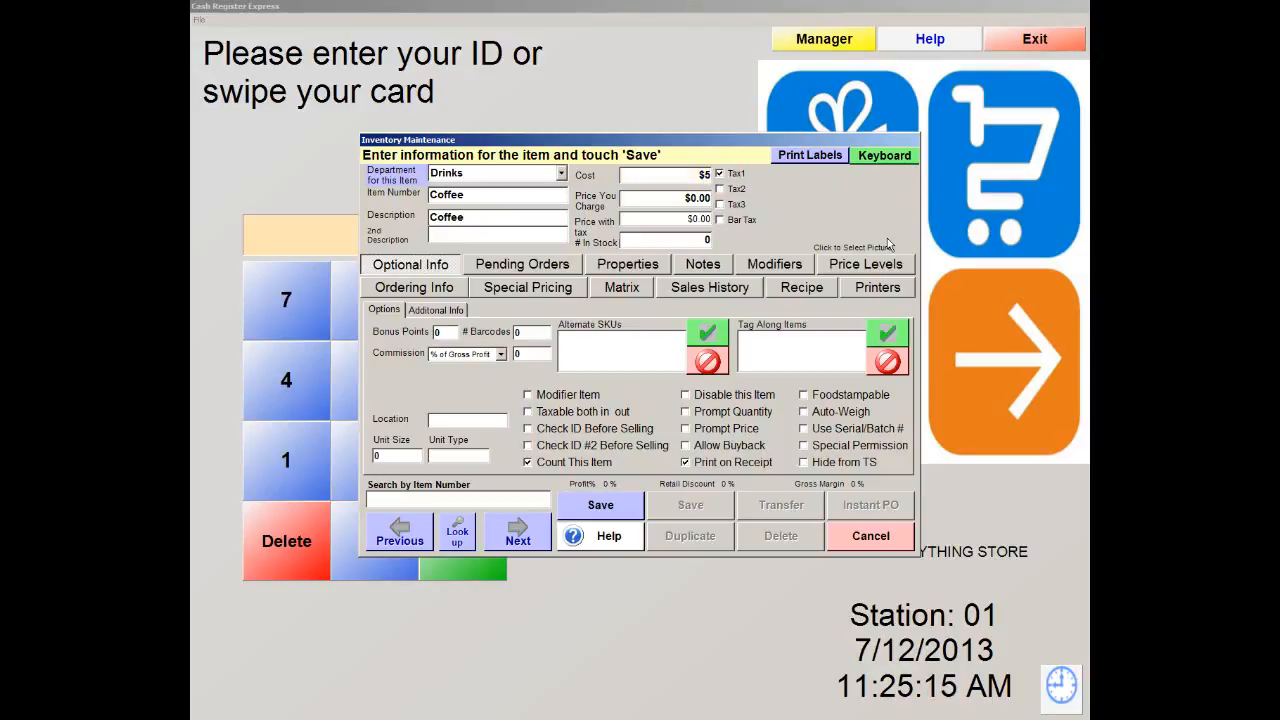
{"action": "key", "text": "Left"}
{"action": "key", "text": "Left"}
{"action": "type", "text": ".50"}
{"action": "key", "text": "Tab"}
{"action": "type", "text": "1.50"}
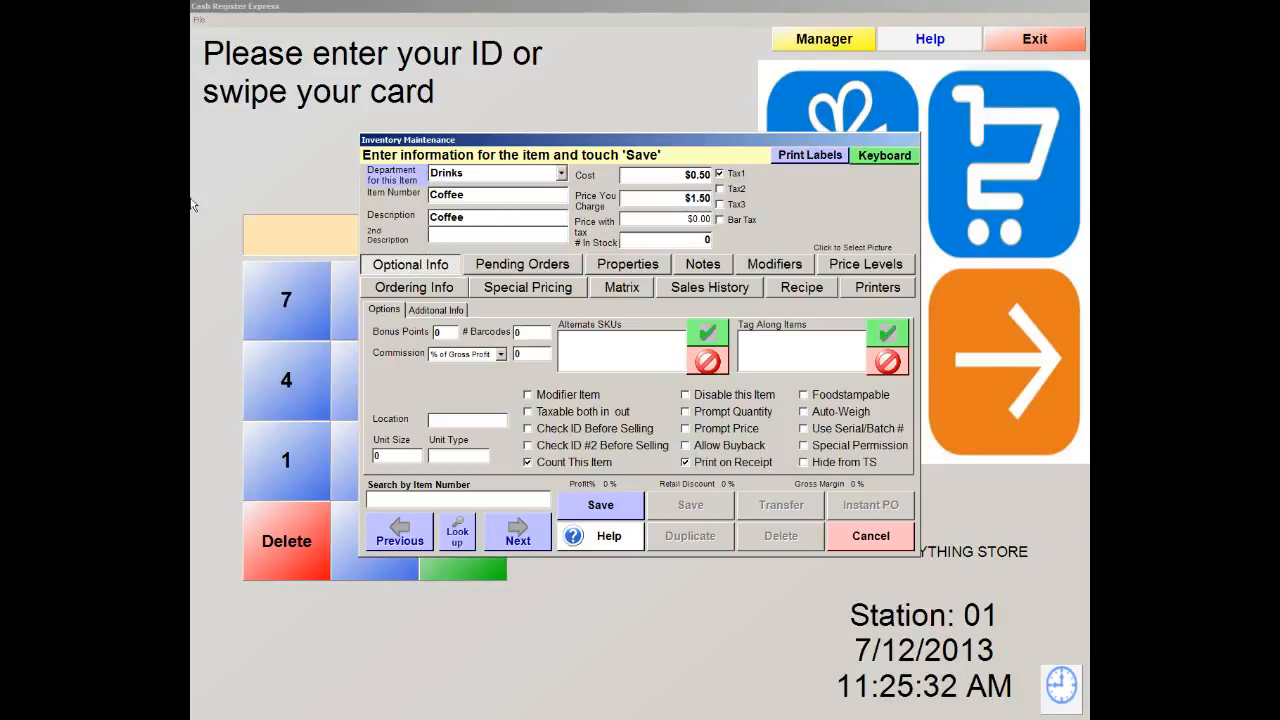
{"action": "left_click", "coordinate": [656, 218]}
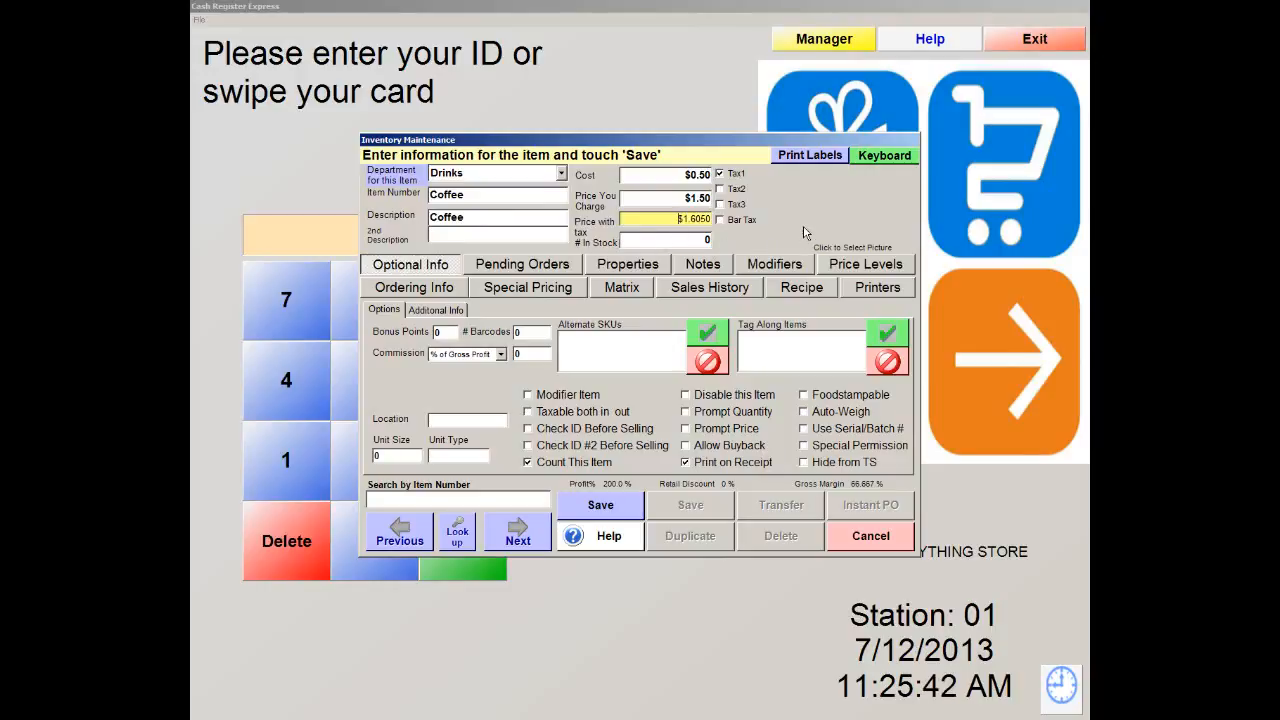
{"action": "left_click", "coordinate": [553, 468]}
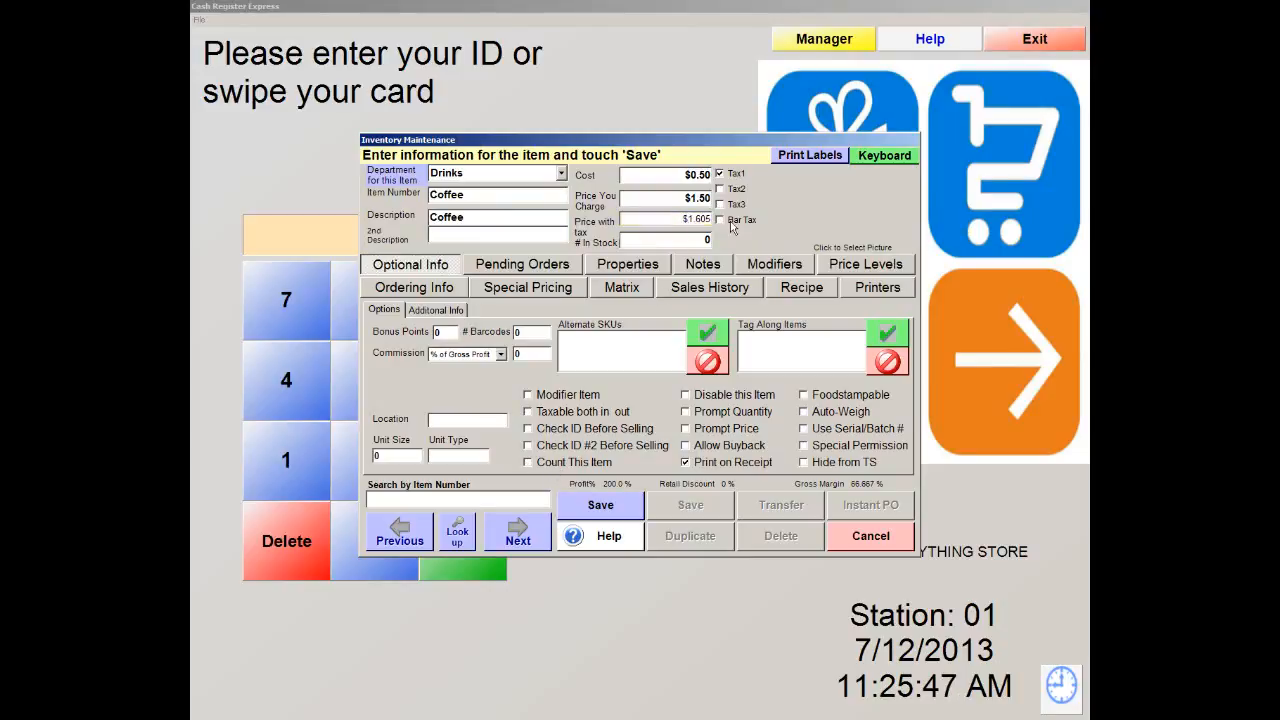
{"action": "left_click", "coordinate": [601, 510]}
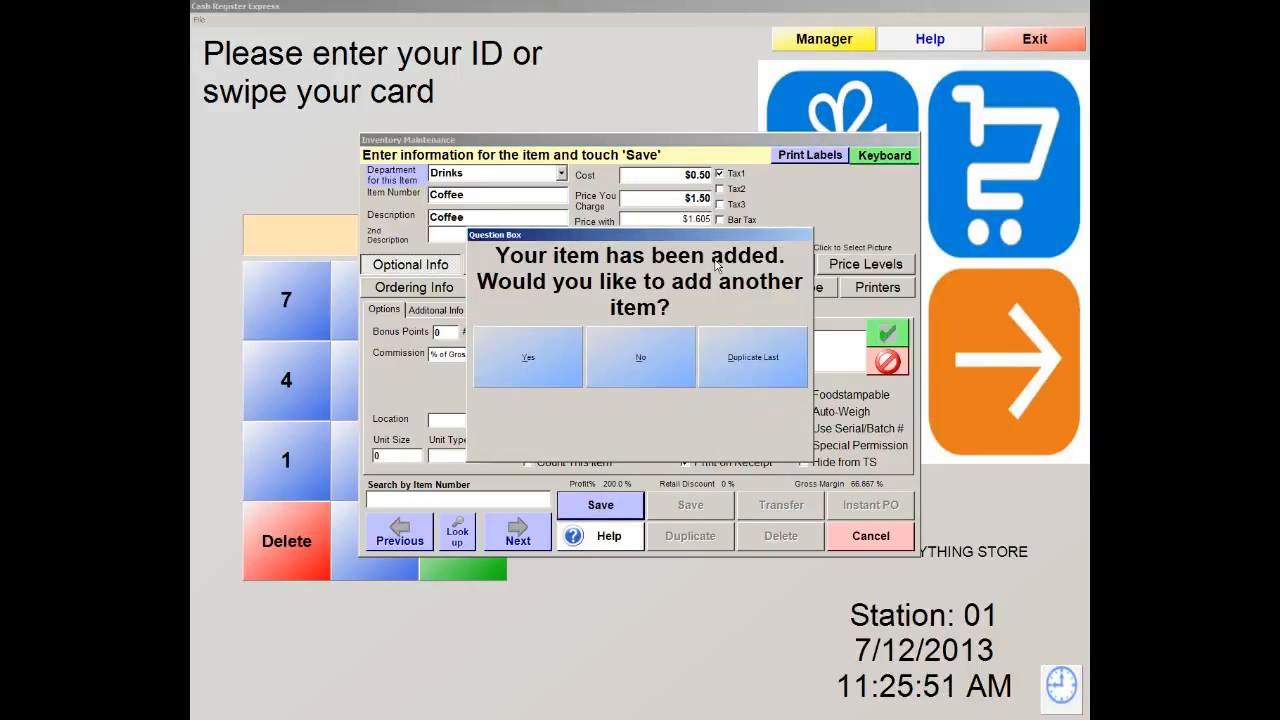
Decline adding another item, save Coffee, and exit inventory maintenance and the manager menu
{"action": "left_click", "coordinate": [640, 365]}
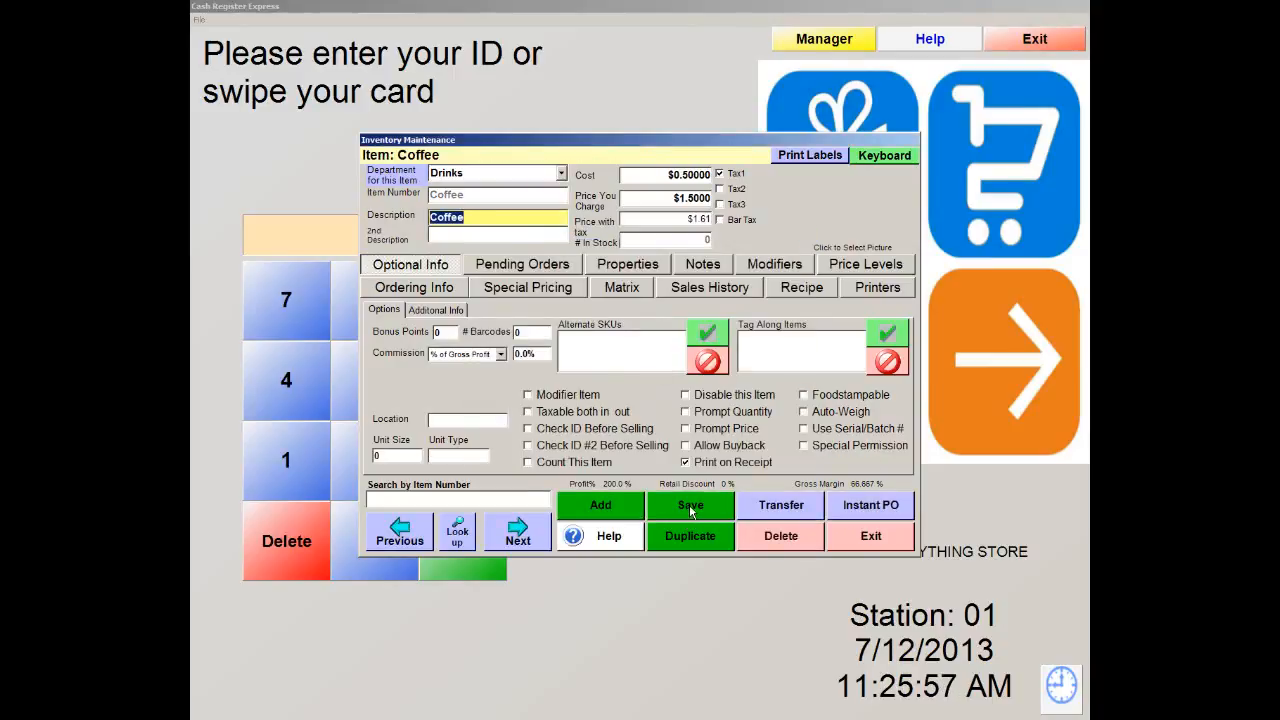
{"action": "left_click", "coordinate": [689, 505]}
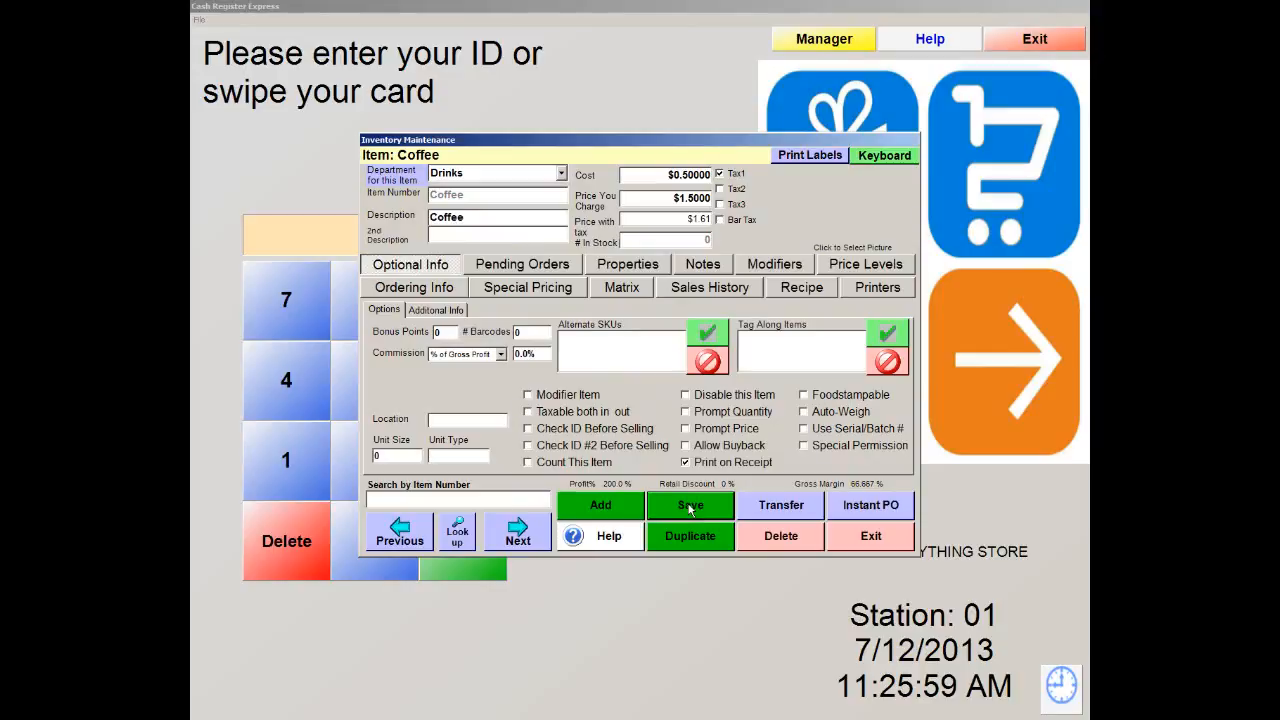
{"action": "left_click", "coordinate": [872, 538]}
{"action": "left_click", "coordinate": [840, 286]}
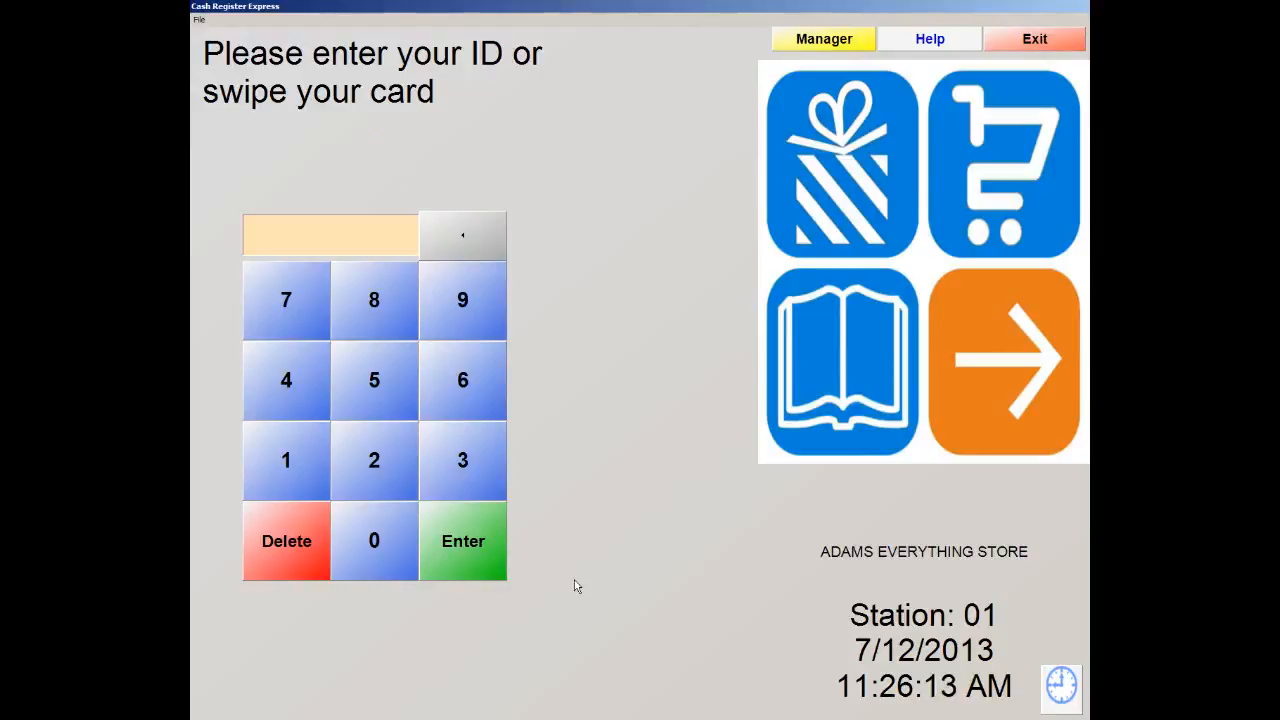
Sign in with the cashier ID and password
{"action": "type", "text": "01"}
{"action": "key", "text": "Return"}
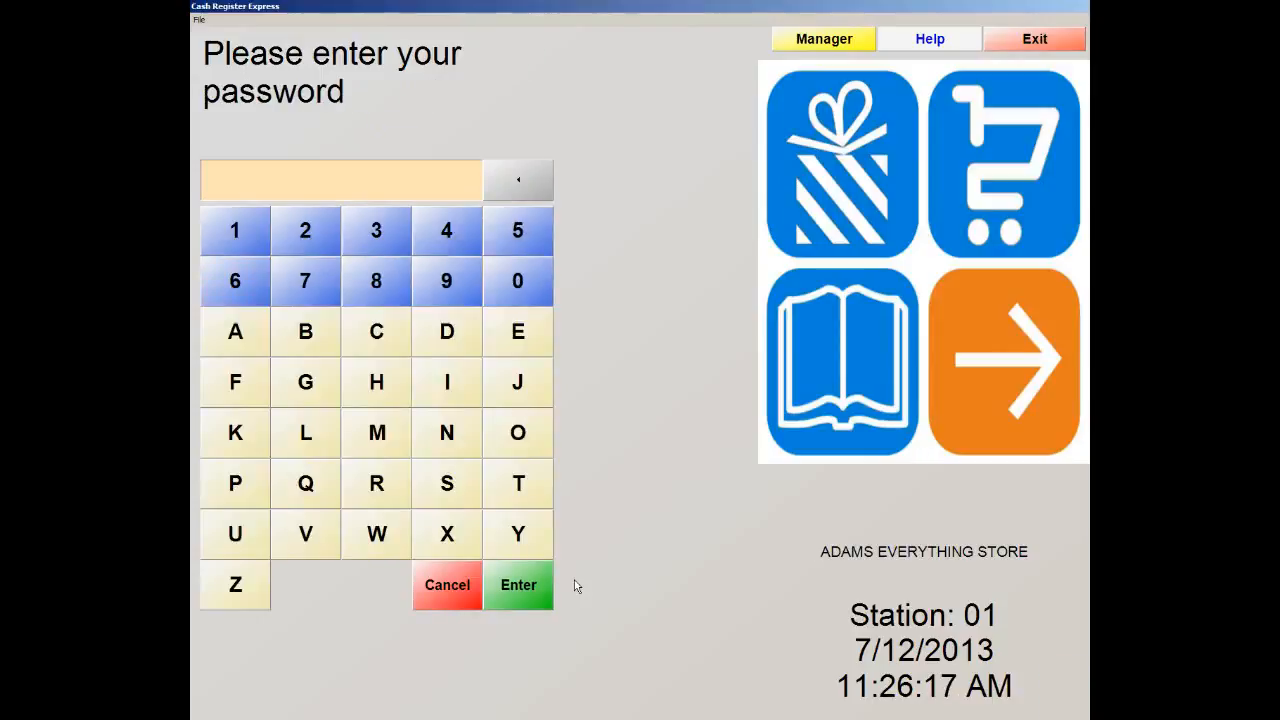
{"action": "type", "text": "*****"}
{"action": "key", "text": "Return"}
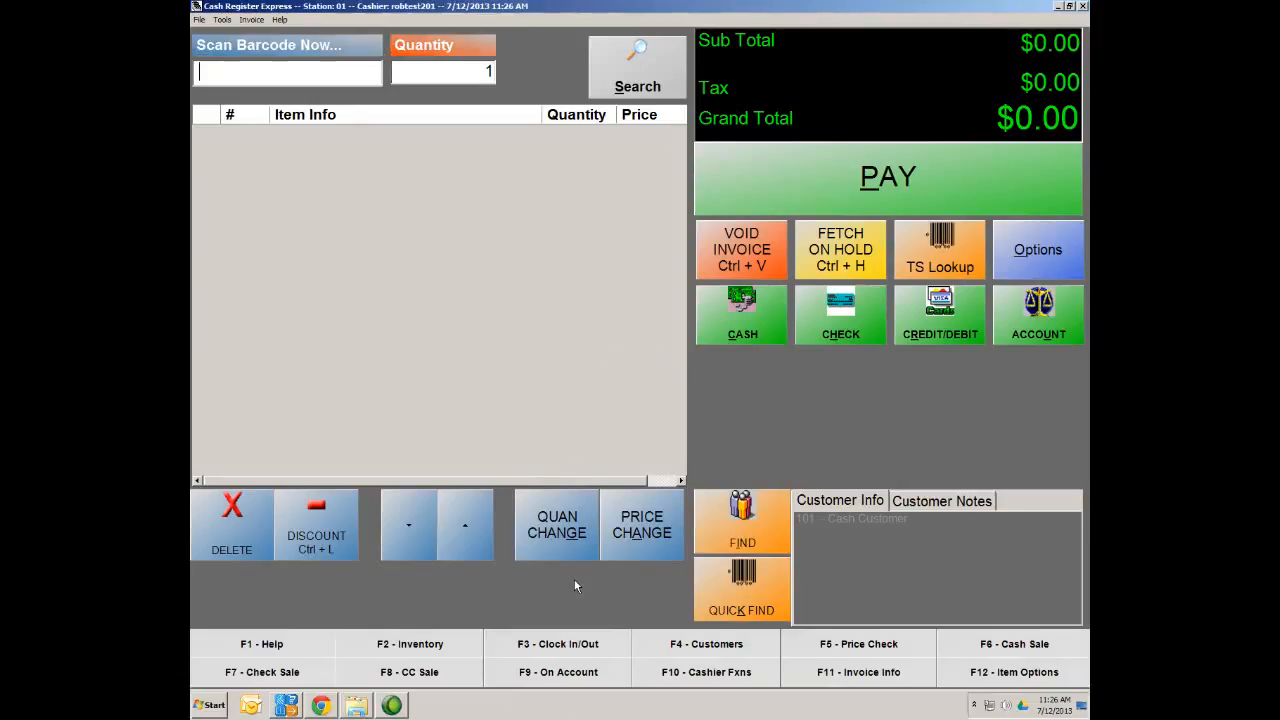
Ring up one Coffee from the Drinks department at $1.50, totalling $1.61
{"action": "left_click", "coordinate": [957, 265]}
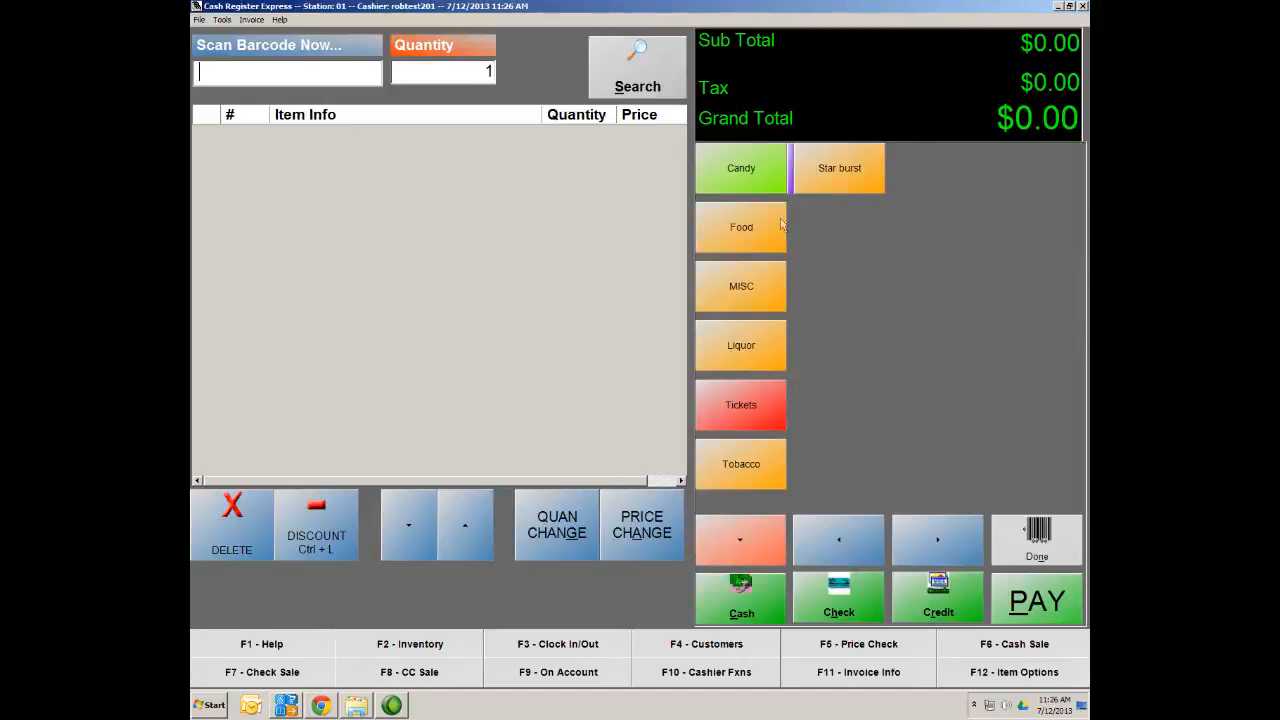
{"action": "left_click", "coordinate": [739, 543]}
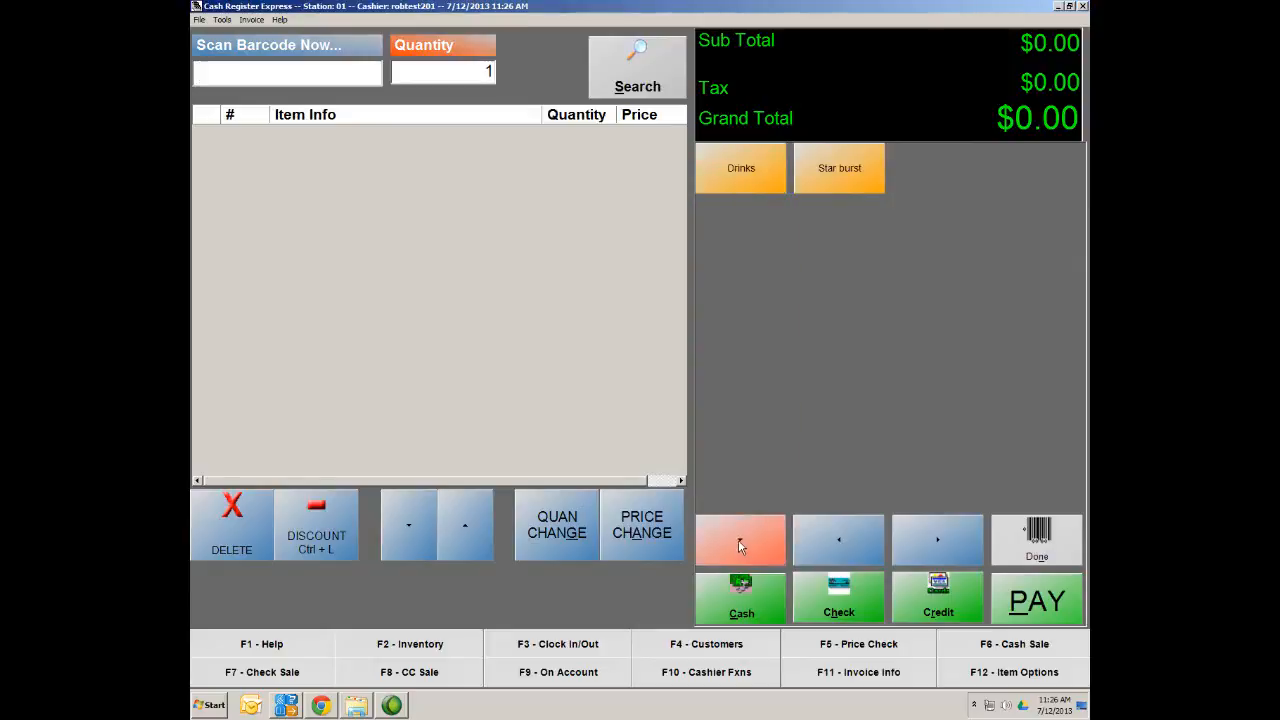
{"action": "left_click", "coordinate": [746, 182]}
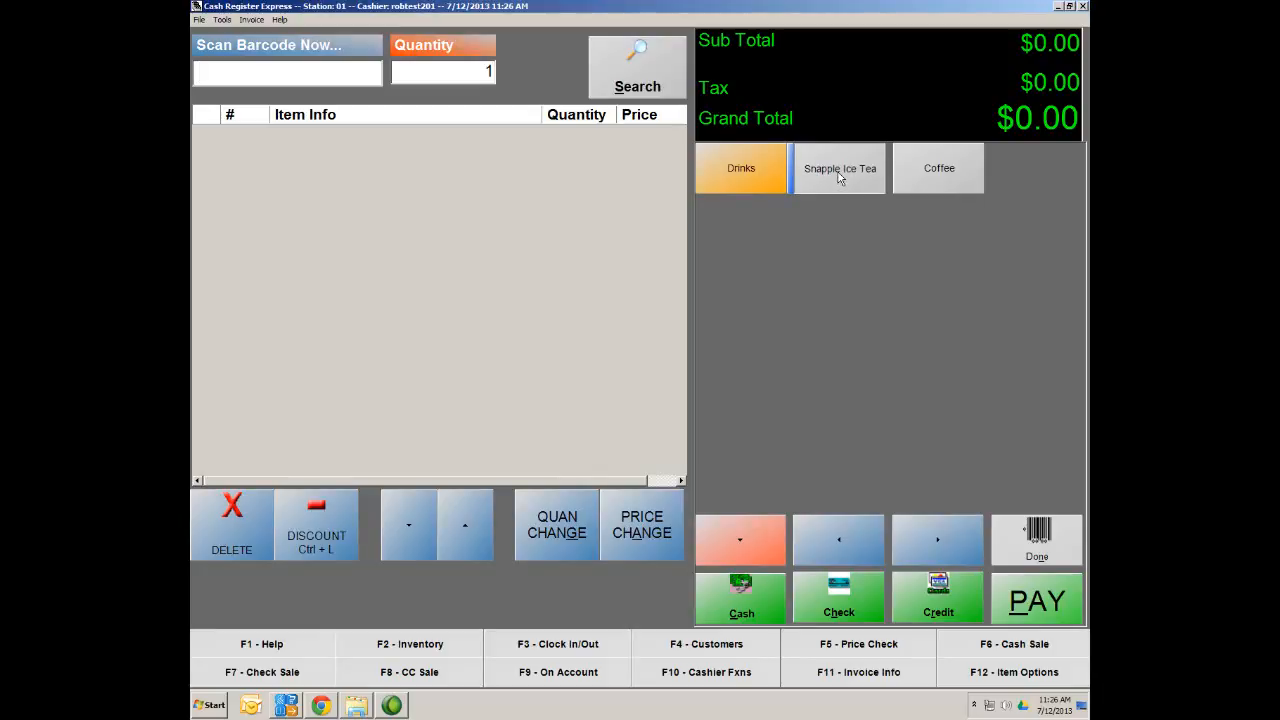
{"action": "left_click", "coordinate": [932, 170]}
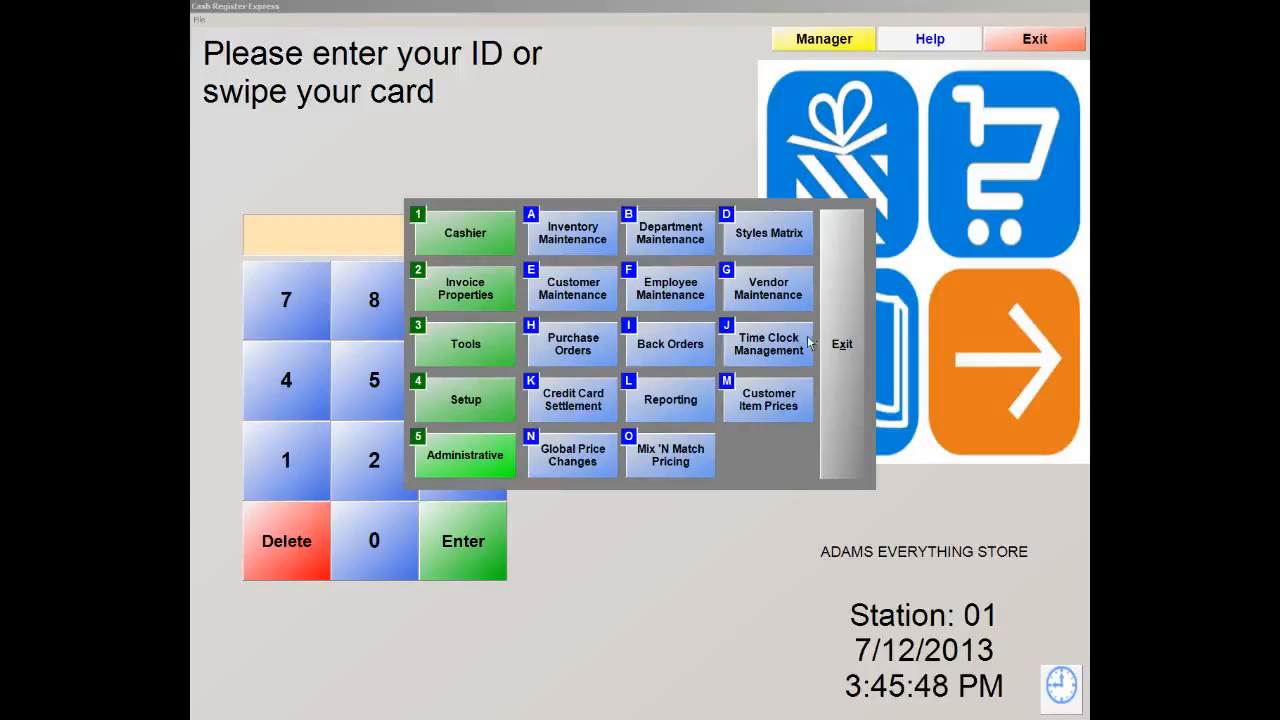
Exit the manager menu and sign back in with the cashier ID and password on the keypad
{"action": "left_click", "coordinate": [836, 350]}
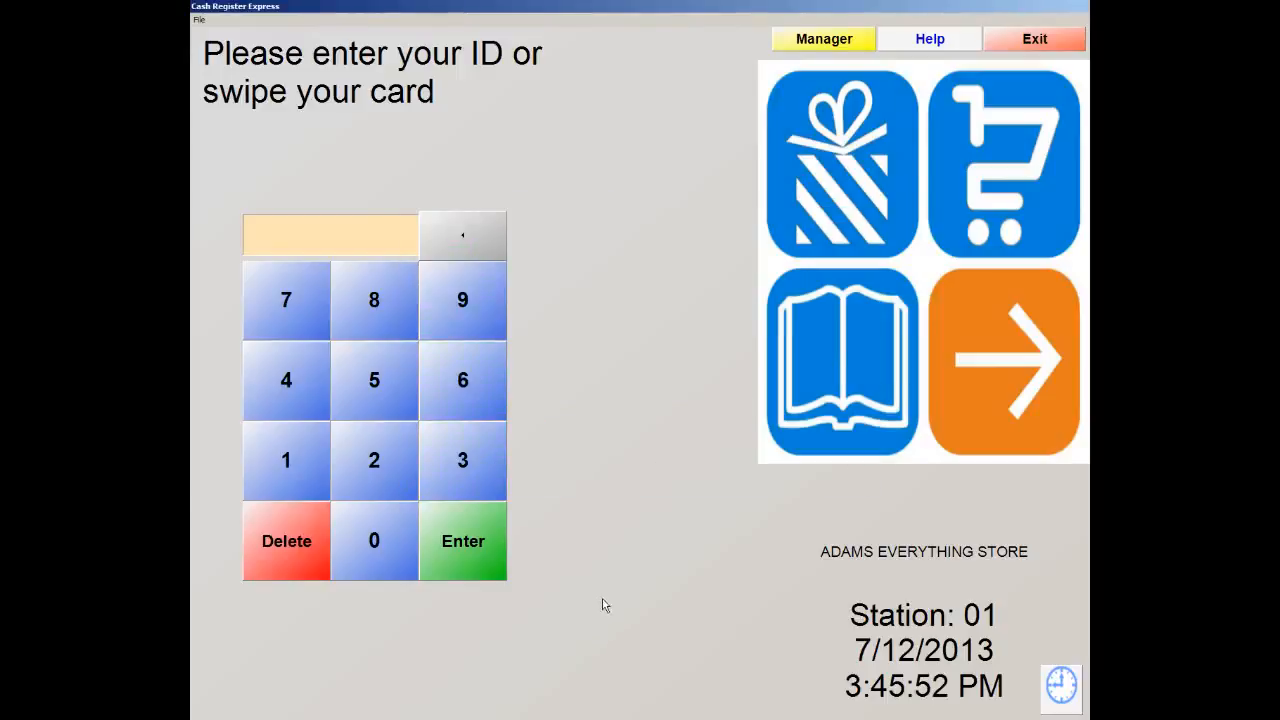
{"action": "left_click", "coordinate": [354, 533]}
{"action": "left_click", "coordinate": [291, 476]}
{"action": "left_click", "coordinate": [488, 540]}
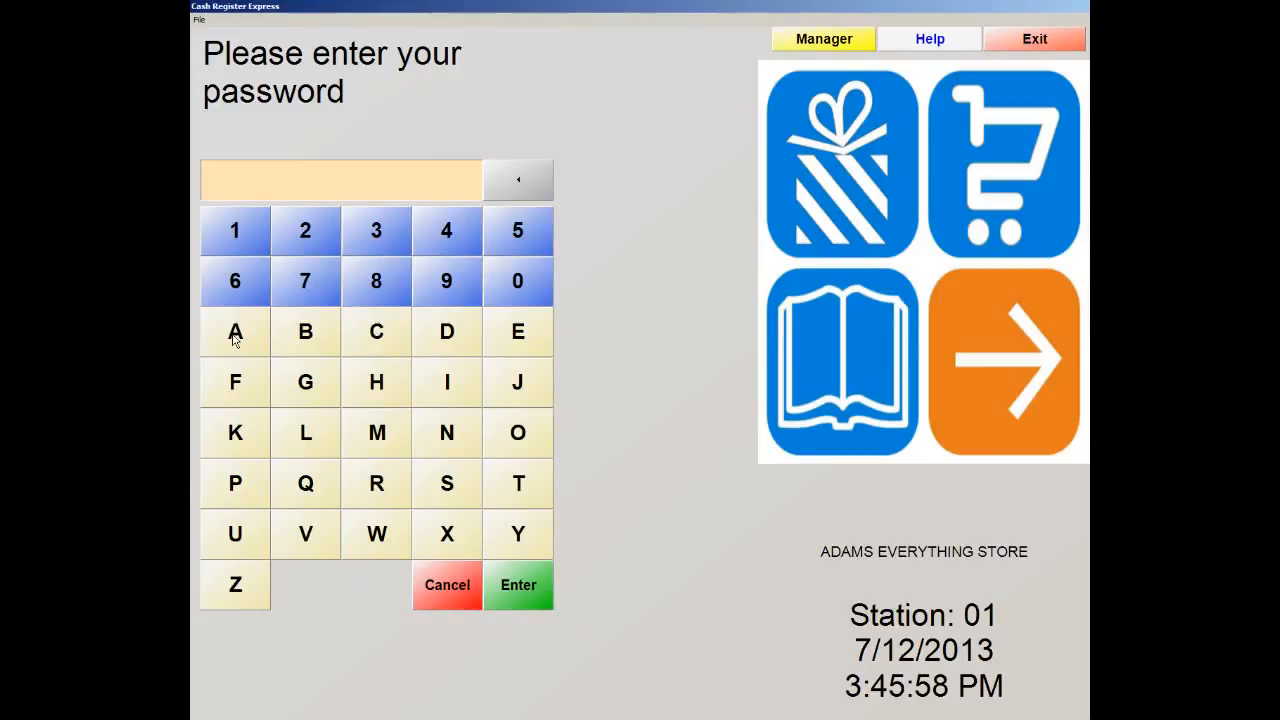
{"action": "left_click", "coordinate": [238, 338]}
{"action": "left_click", "coordinate": [447, 336]}
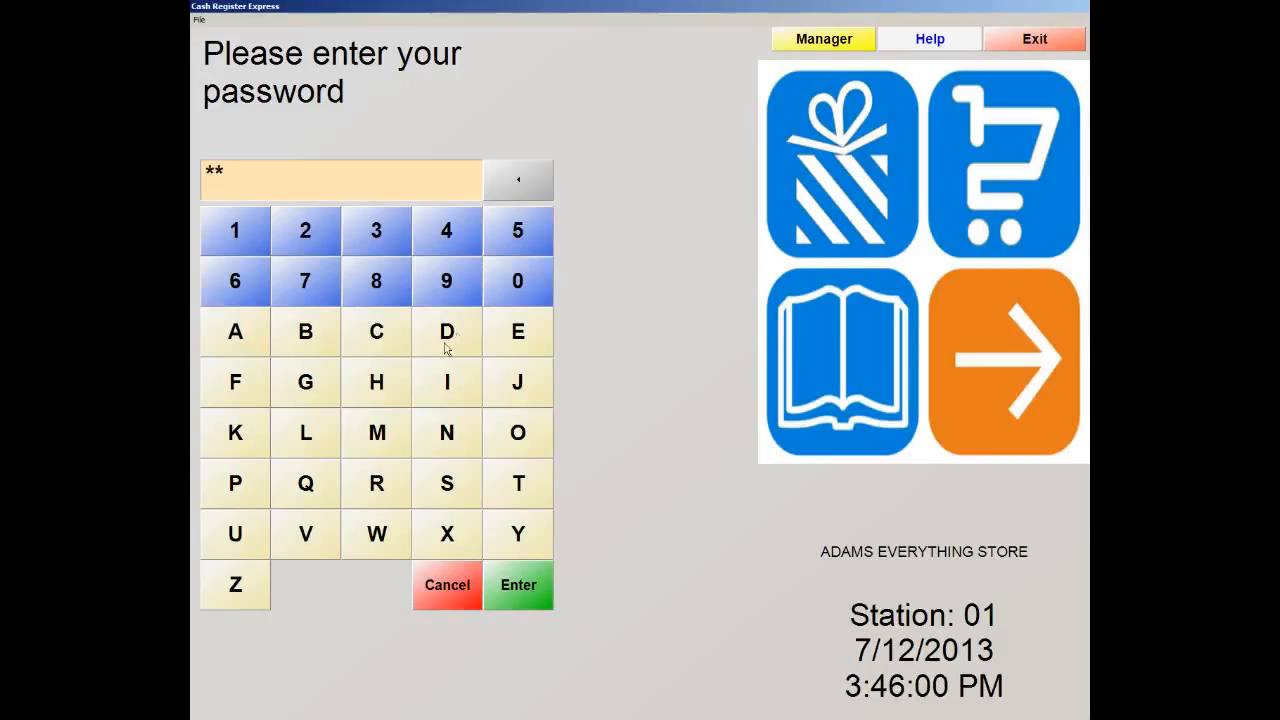
{"action": "left_click", "coordinate": [400, 423]}
{"action": "left_click", "coordinate": [443, 380]}
{"action": "left_click", "coordinate": [453, 436]}
{"action": "left_click", "coordinate": [519, 598]}
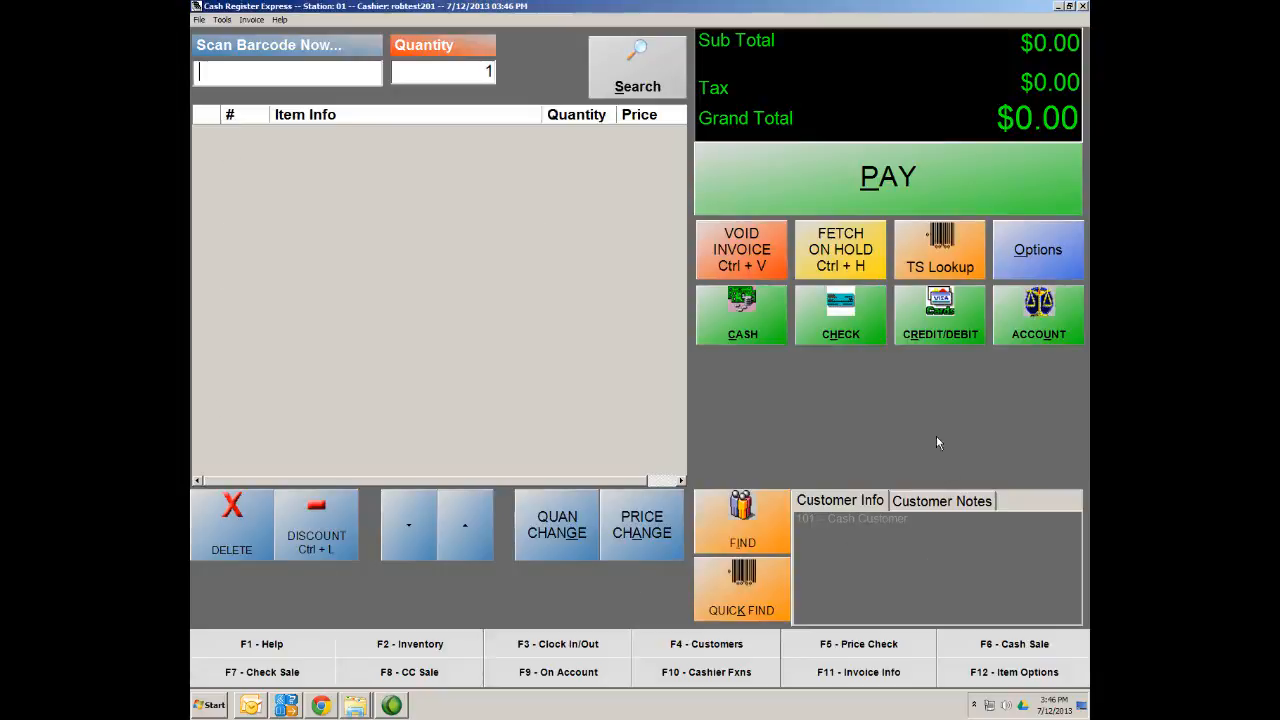
Ring up Coffee ($1.50) and Snapple Ice Tea ($2.00) for $3.75, then open register options
{"action": "left_click", "coordinate": [957, 257]}
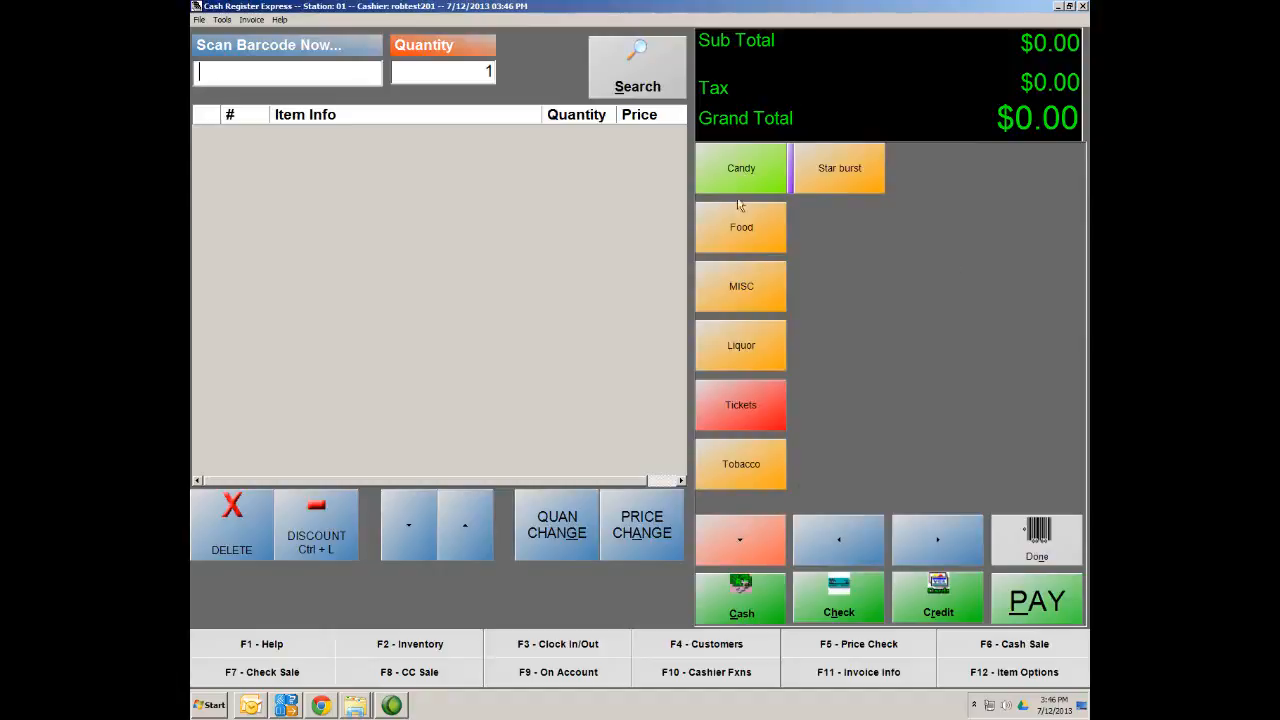
{"action": "left_click", "coordinate": [736, 542]}
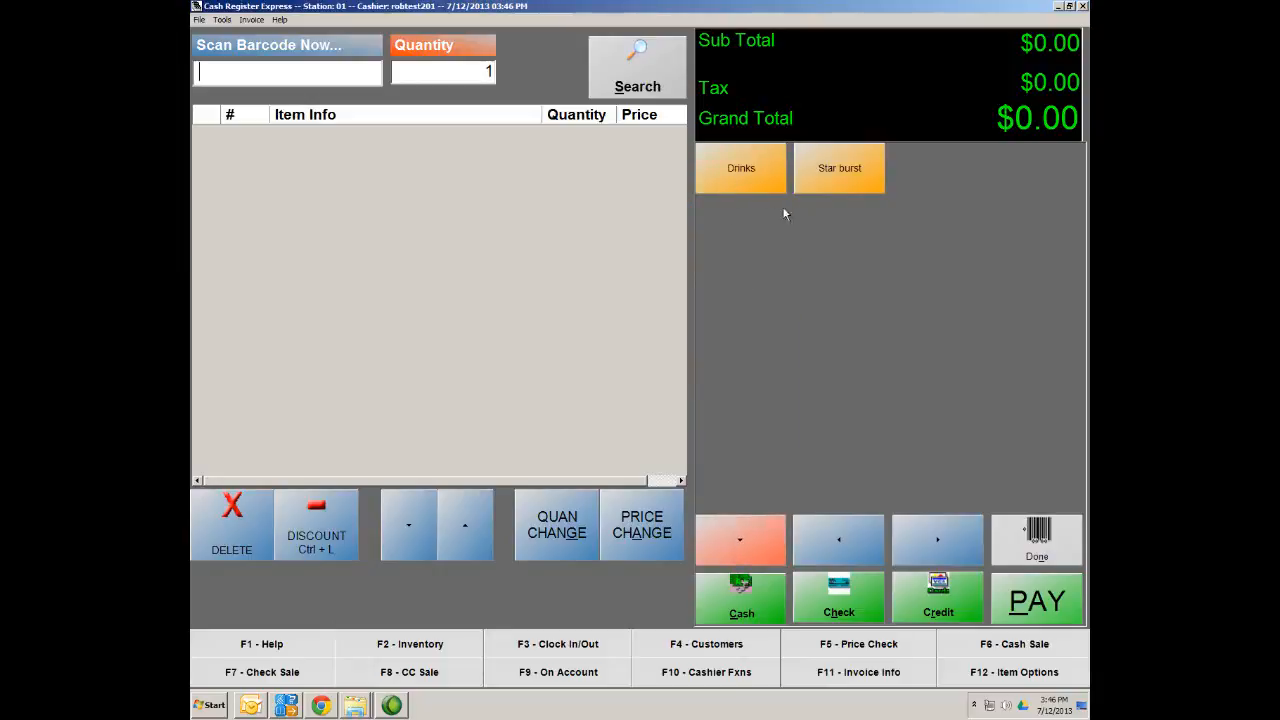
{"action": "left_click", "coordinate": [744, 181]}
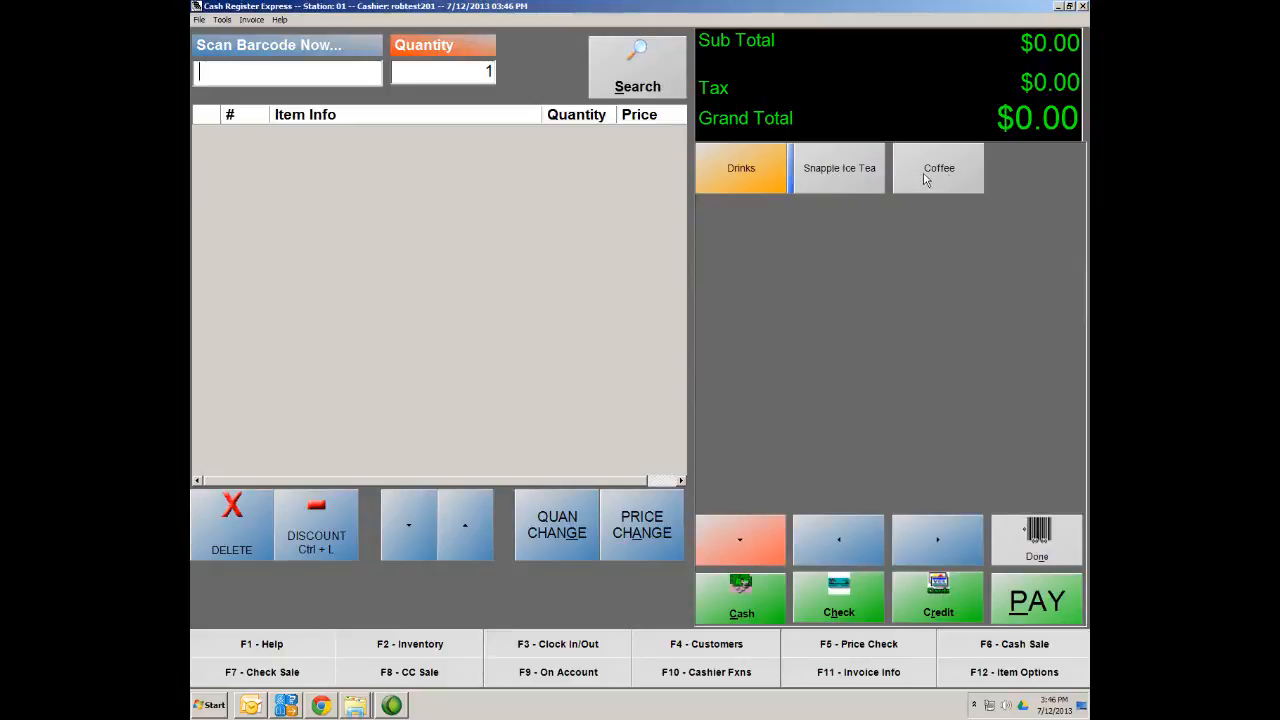
{"action": "left_click", "coordinate": [835, 177]}
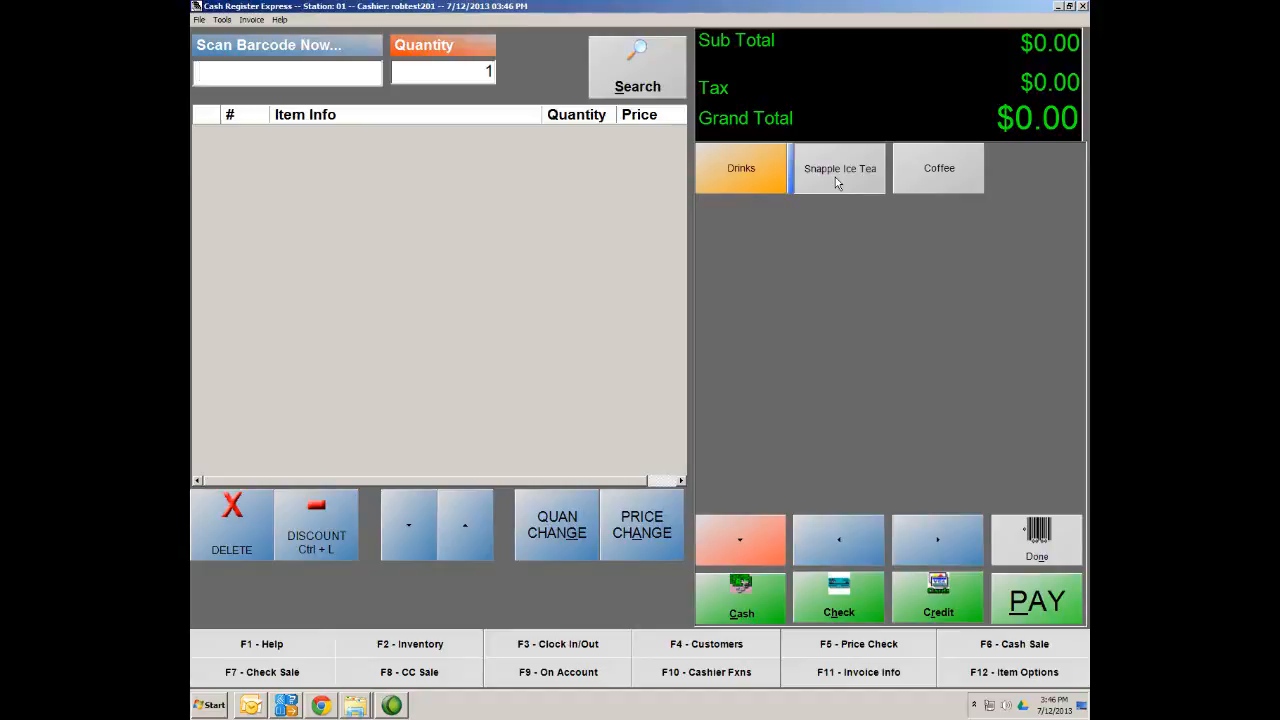
{"action": "left_click", "coordinate": [951, 169]}
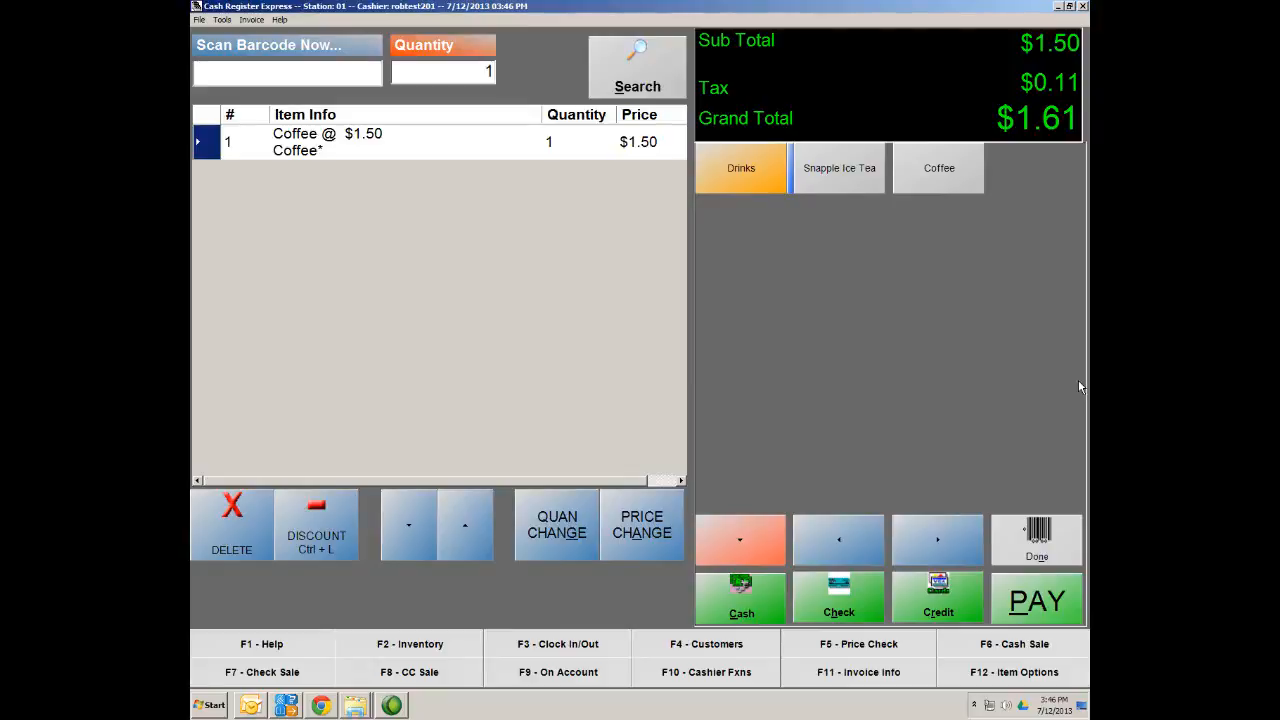
{"action": "left_click", "coordinate": [827, 186]}
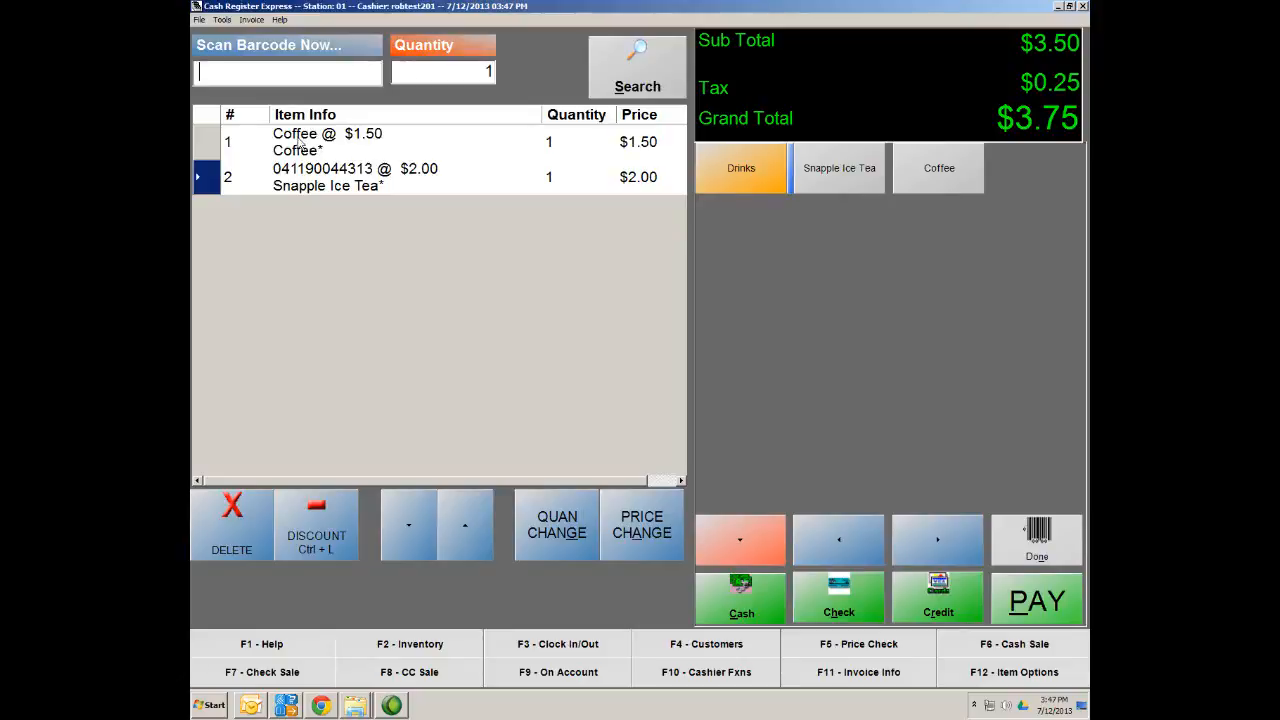
{"action": "left_click", "coordinate": [1049, 561]}
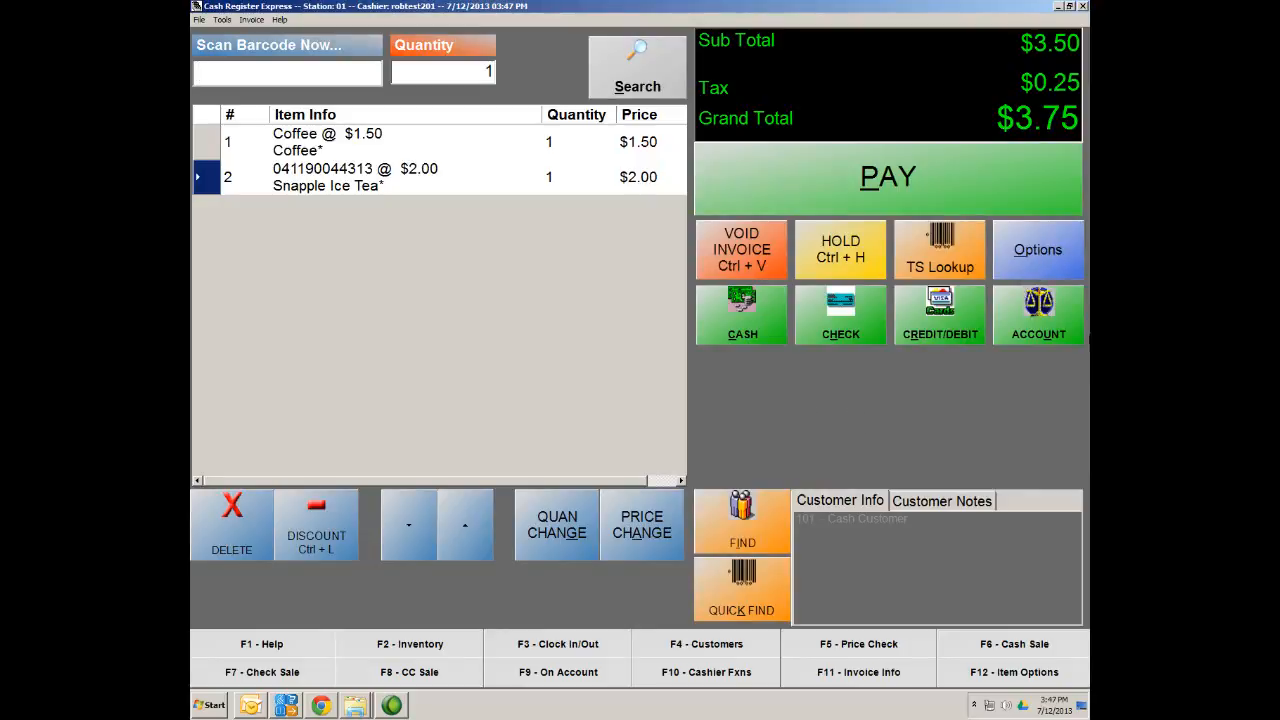
{"action": "left_click", "coordinate": [1067, 260]}
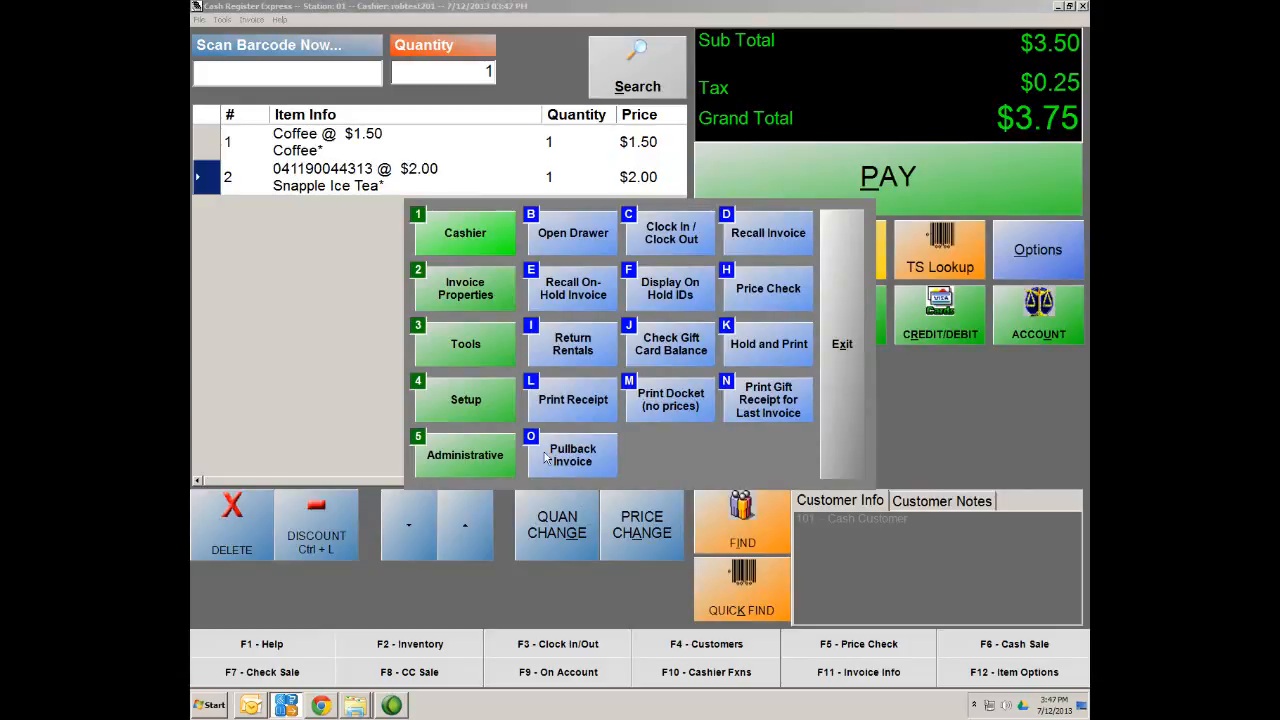
Start a new modifier group item in Inventory Maintenance with department NONE
{"action": "left_click", "coordinate": [472, 452]}
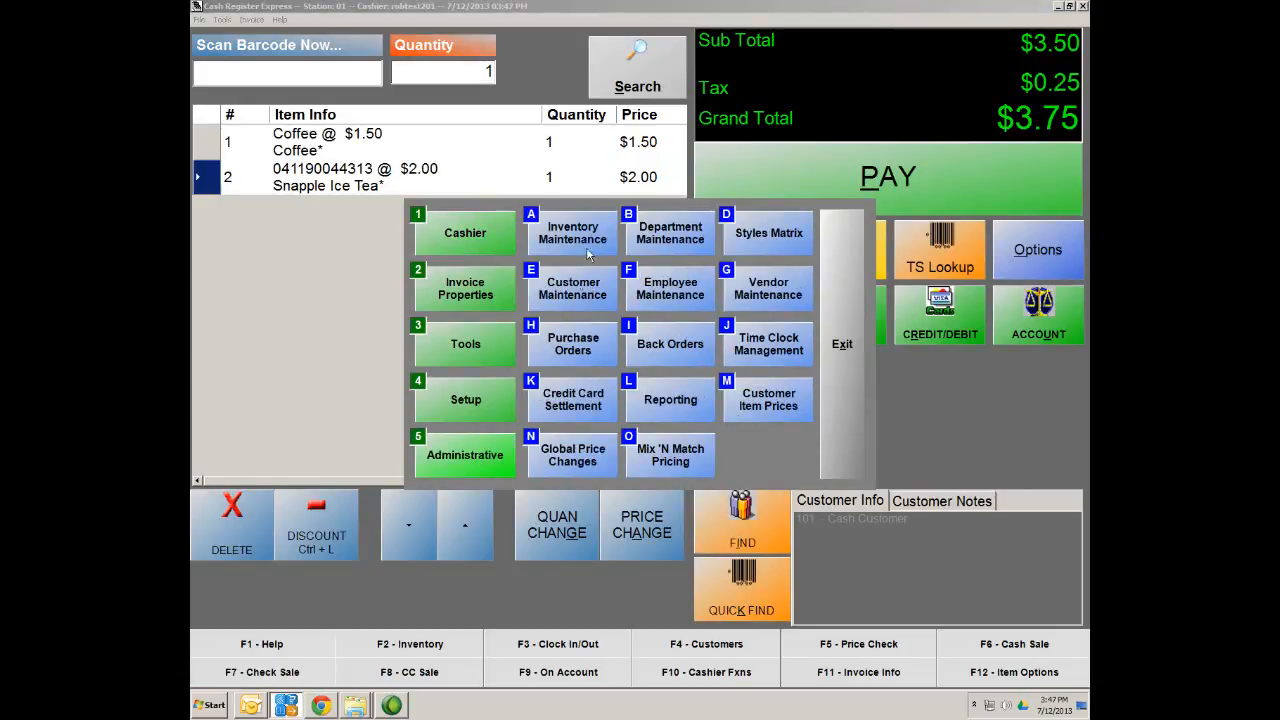
{"action": "left_click", "coordinate": [593, 234]}
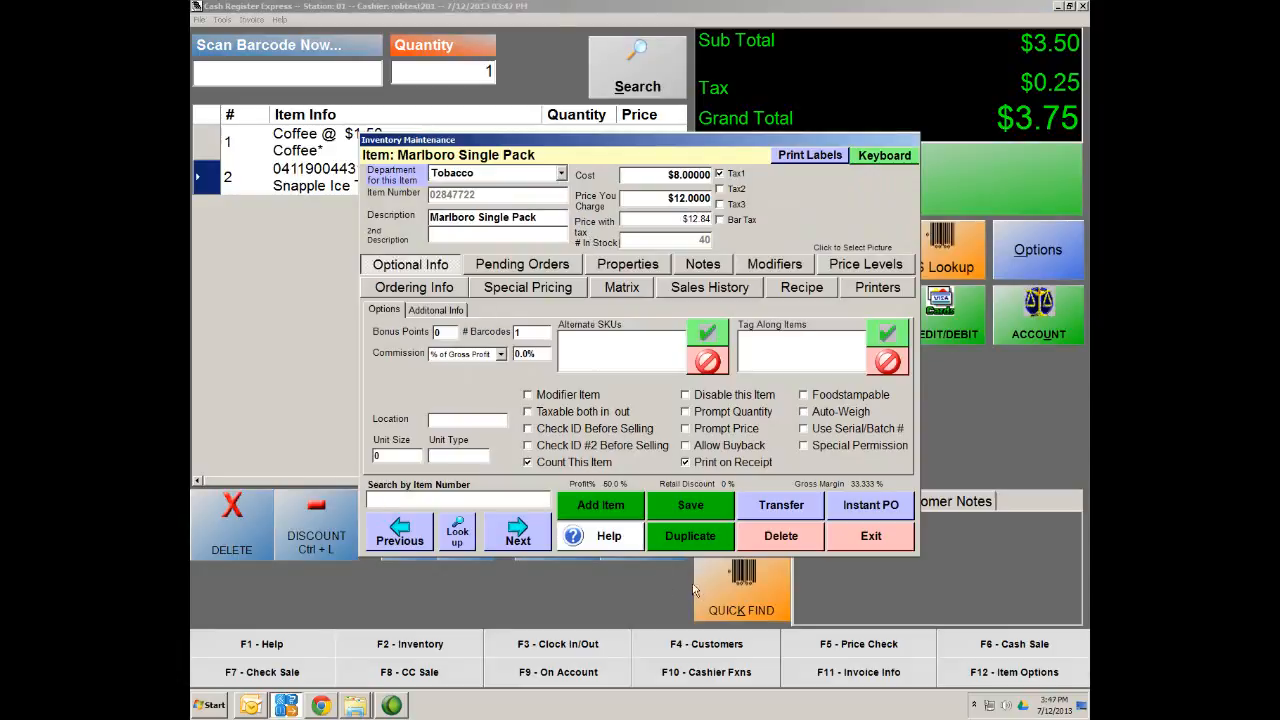
{"action": "left_click", "coordinate": [606, 506]}
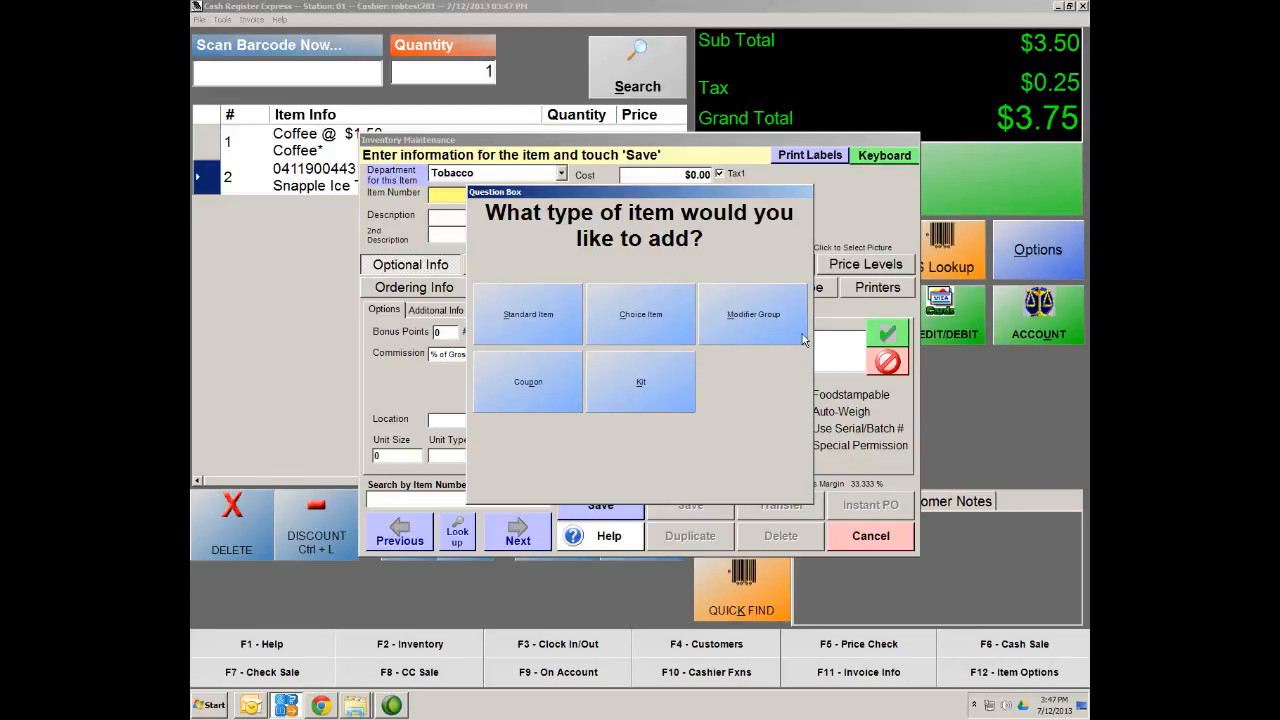
{"action": "left_click", "coordinate": [747, 332]}
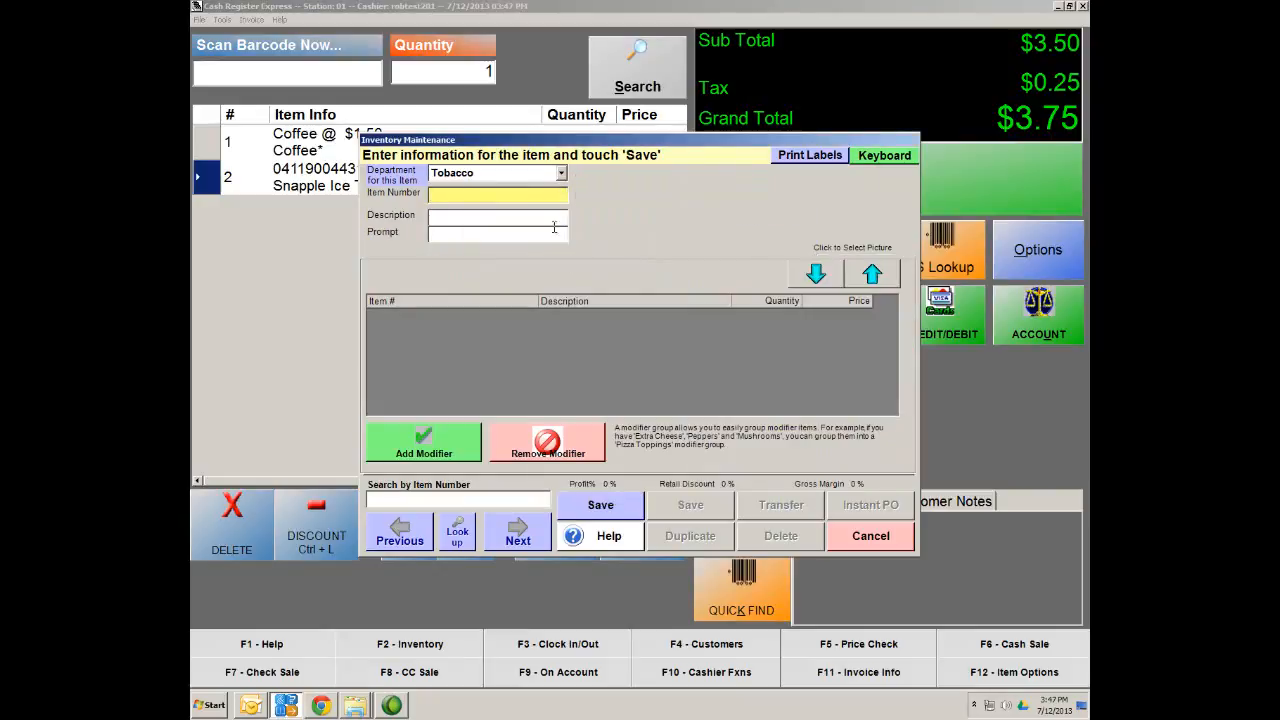
{"action": "left_click", "coordinate": [562, 174]}
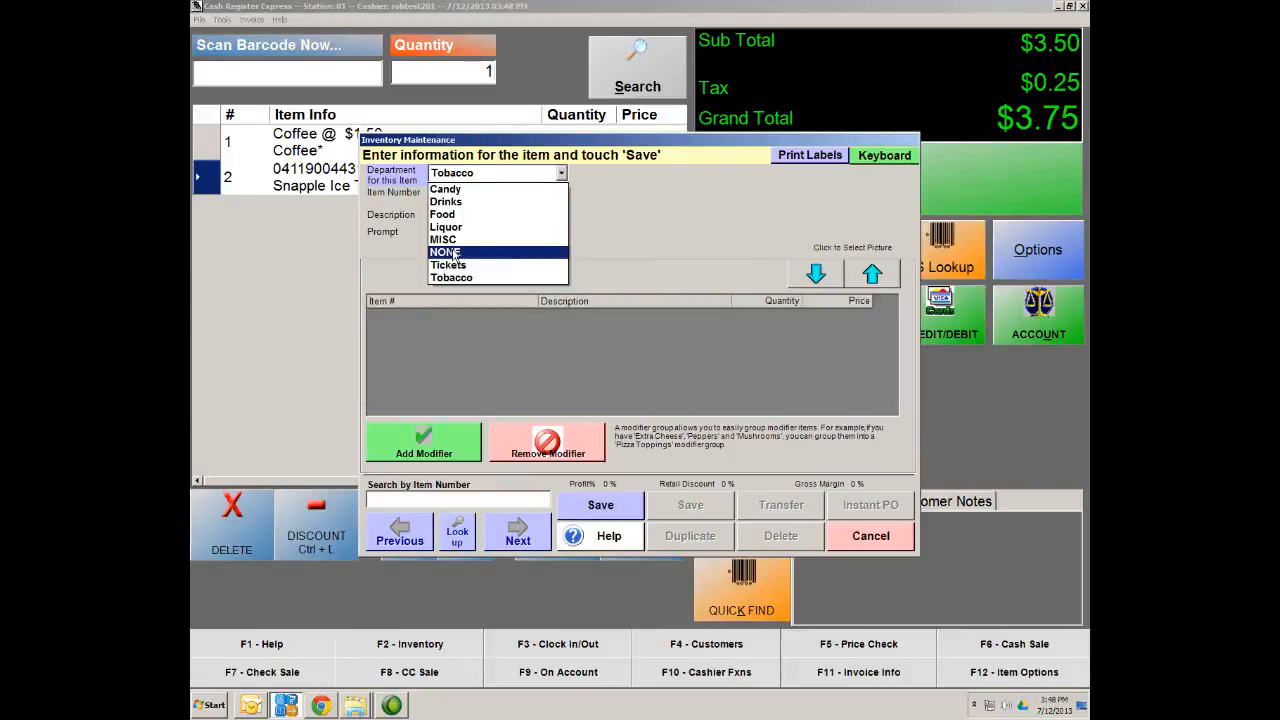
{"action": "left_click", "coordinate": [449, 252]}
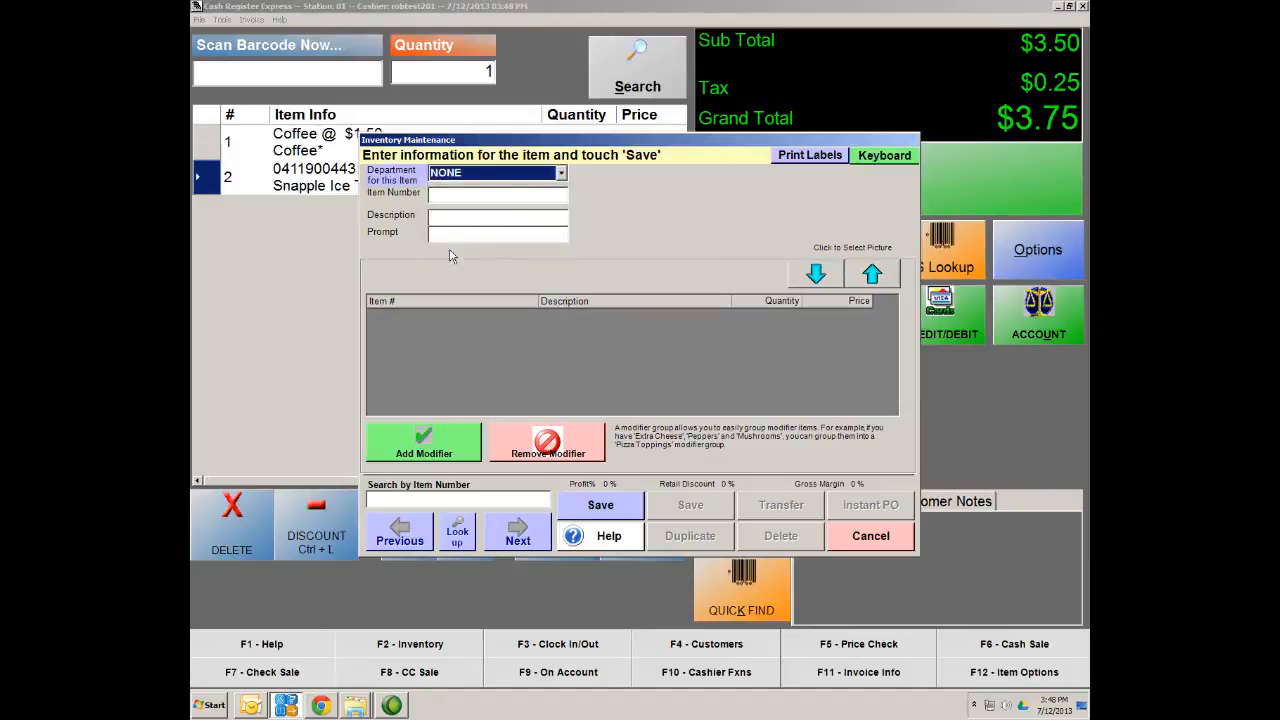
Name the group 'Coffee Sizes', set prompt 'What size cup would you like?', and save
{"action": "left_click", "coordinate": [465, 193]}
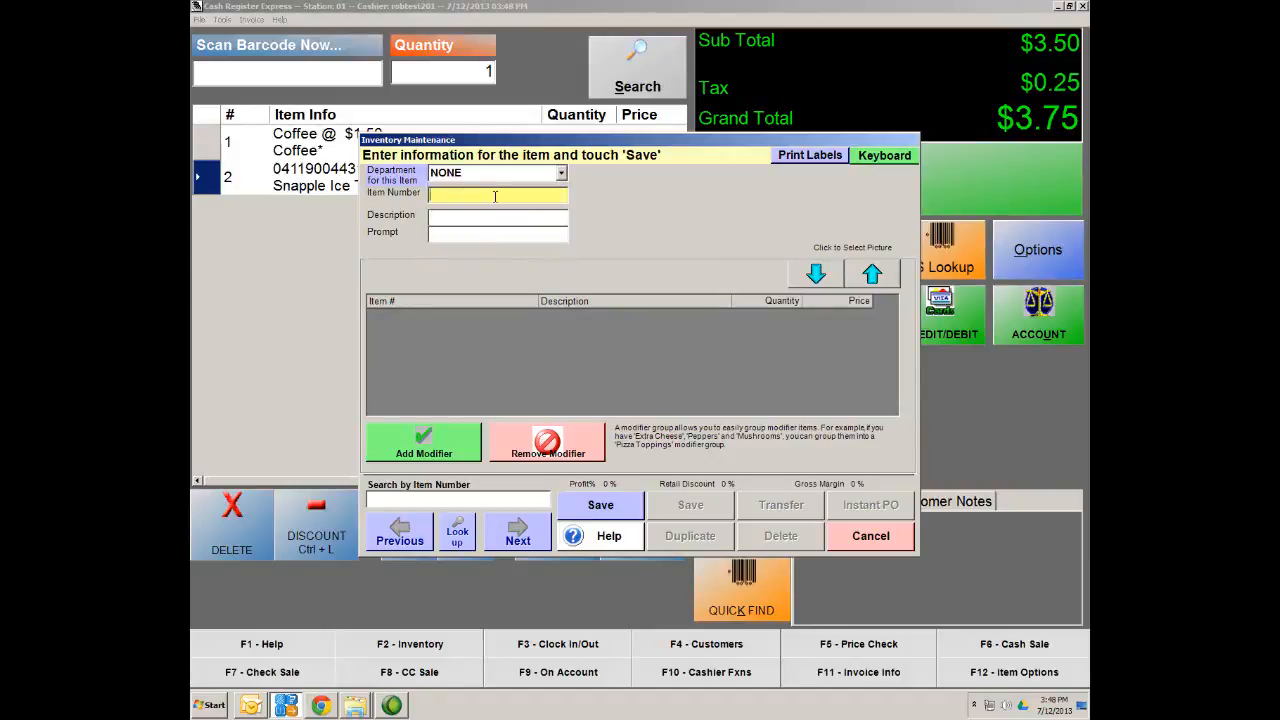
{"action": "type", "text": "Coffee"}
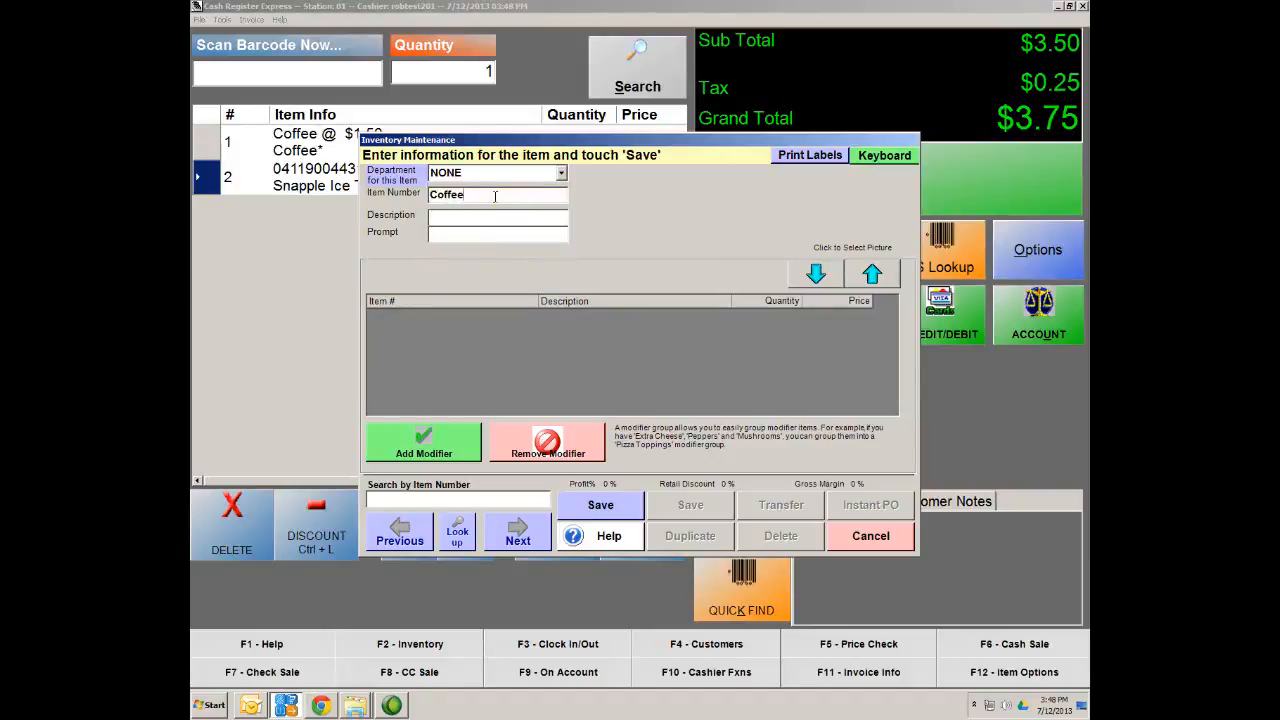
{"action": "type", "text": " Sizes"}
{"action": "key", "text": "Tab"}
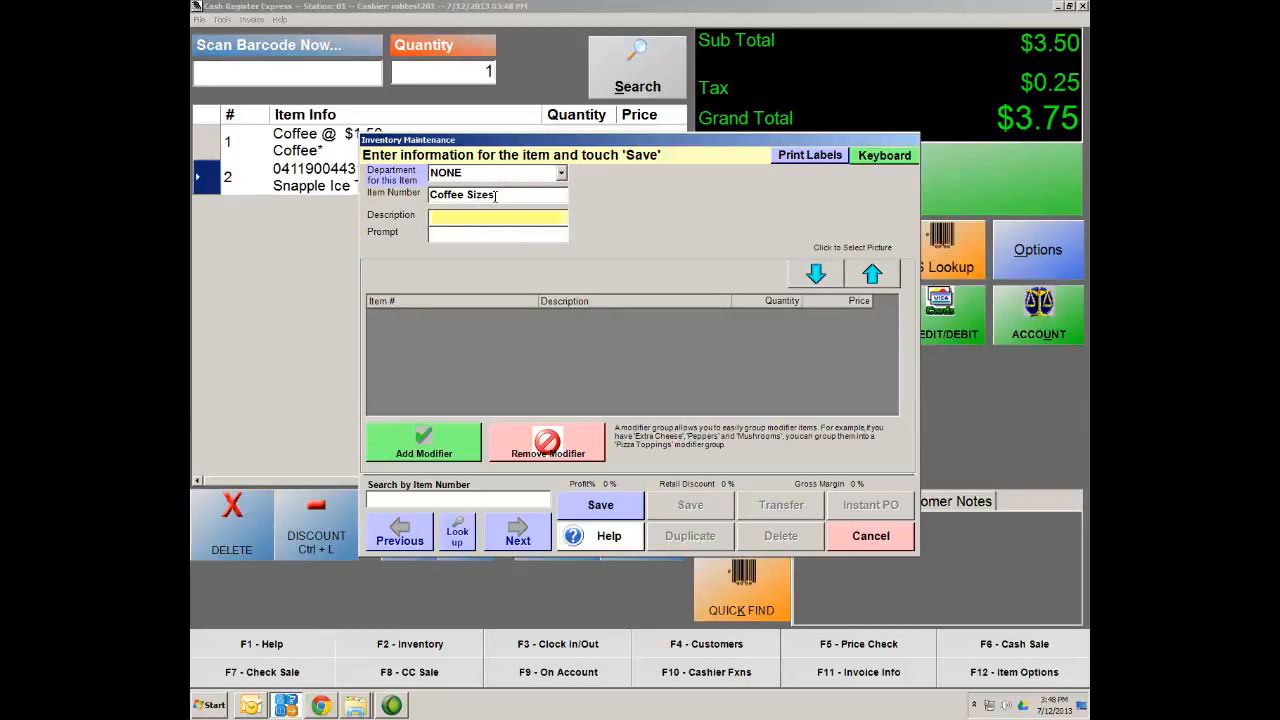
{"action": "type", "text": "Coff"}
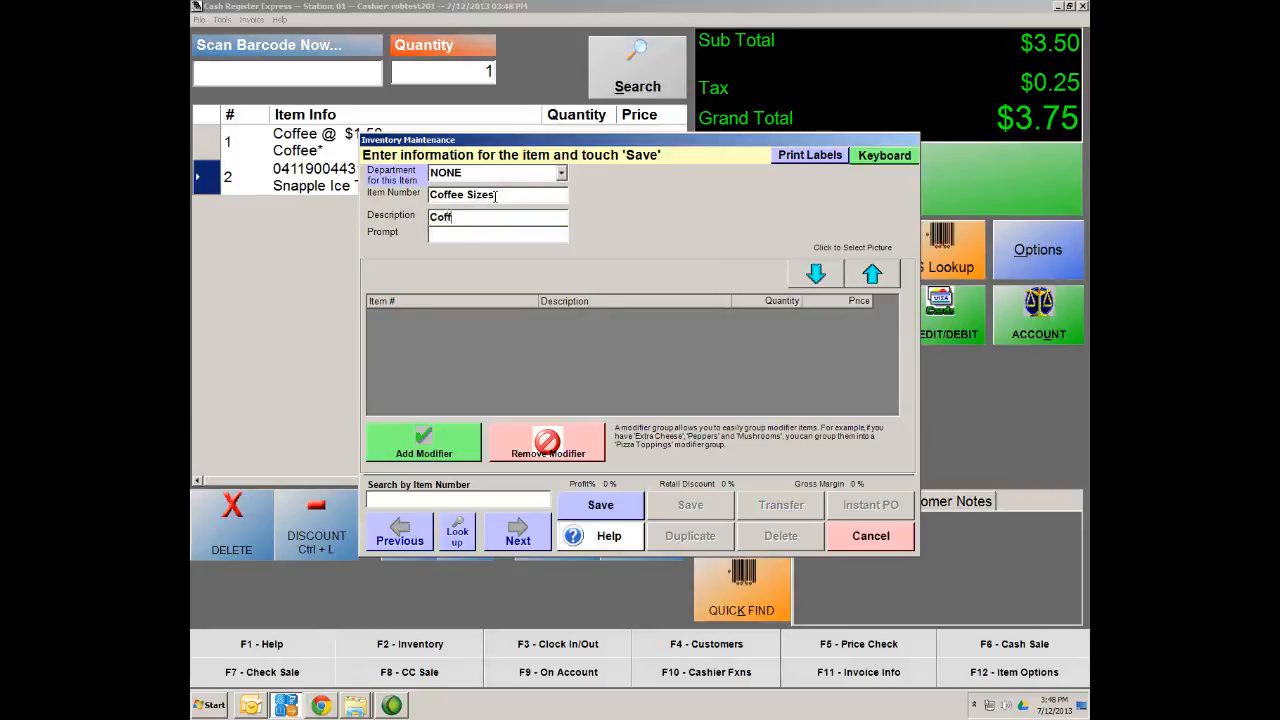
{"action": "type", "text": "ee Sizes"}
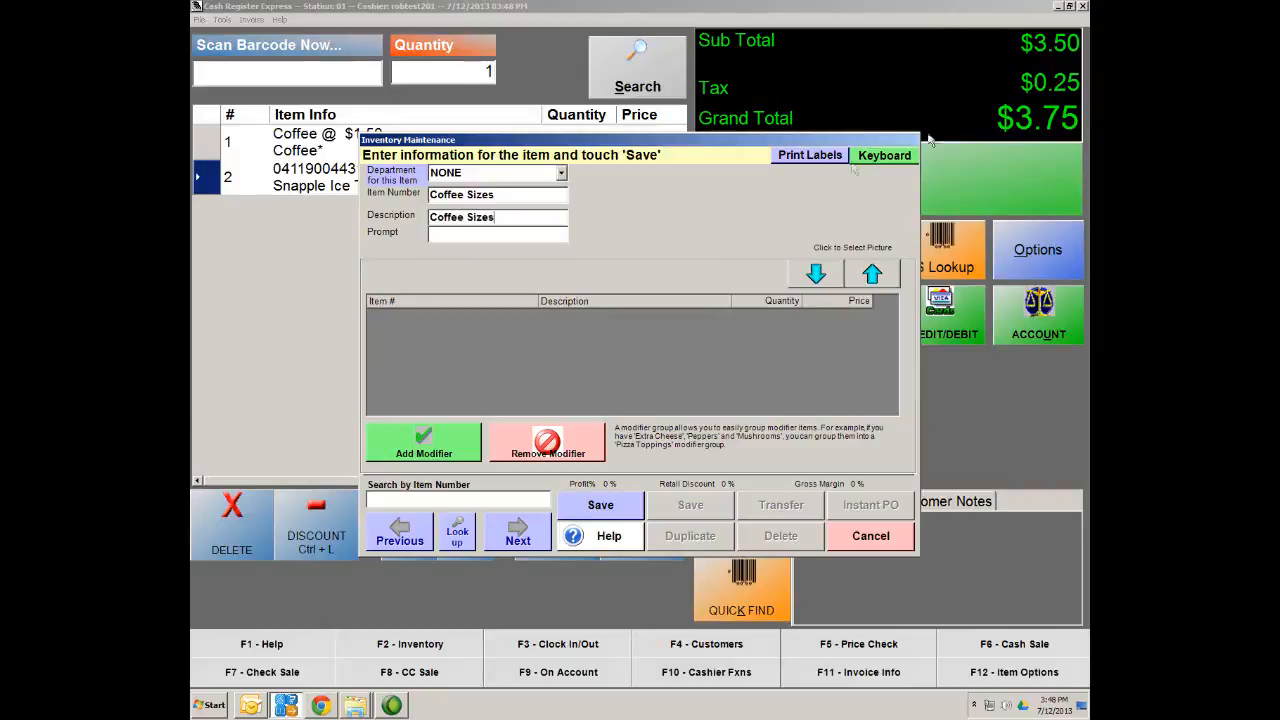
{"action": "left_click", "coordinate": [481, 231]}
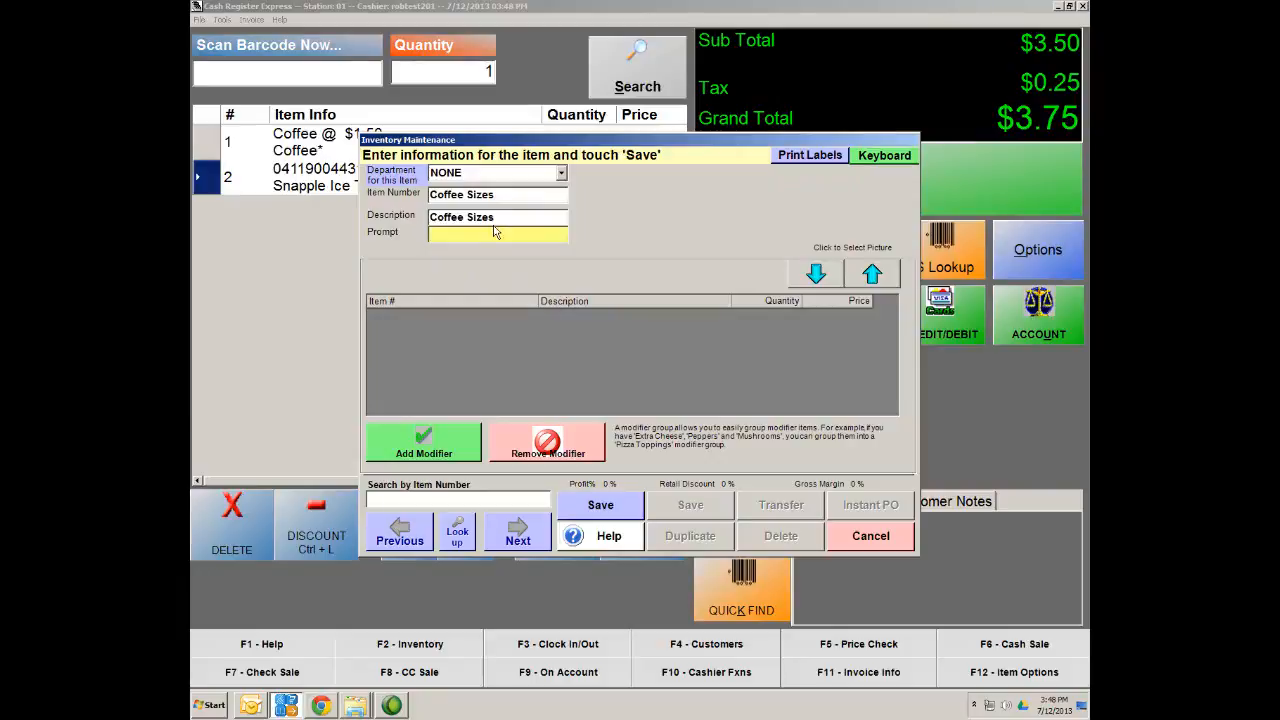
{"action": "type", "text": "Wh"}
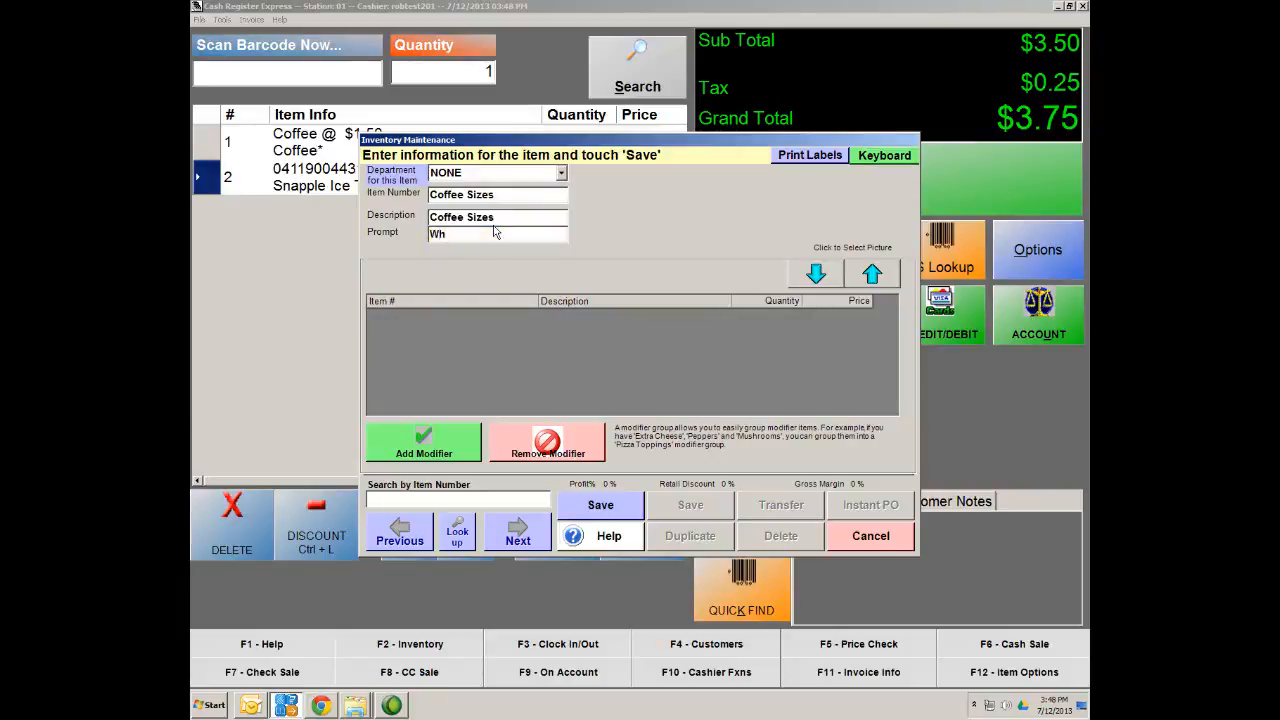
{"action": "type", "text": "at size cup would you like?"}
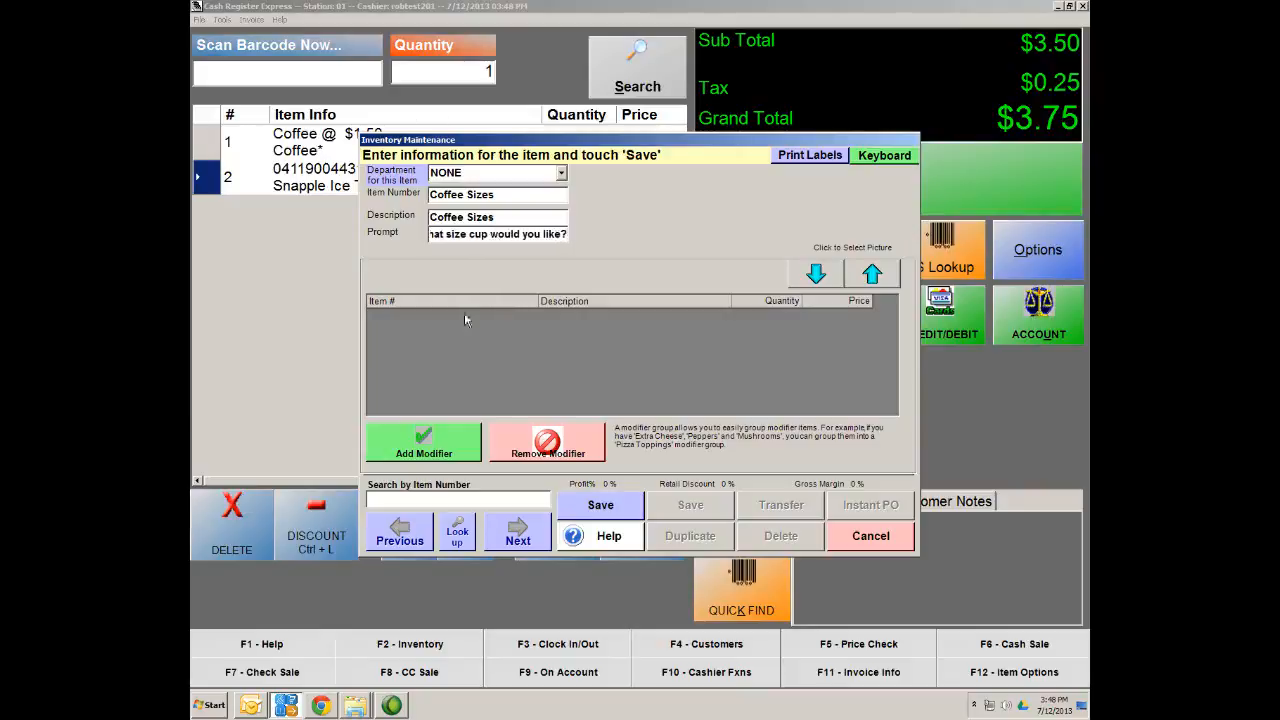
{"action": "left_click", "coordinate": [627, 513]}
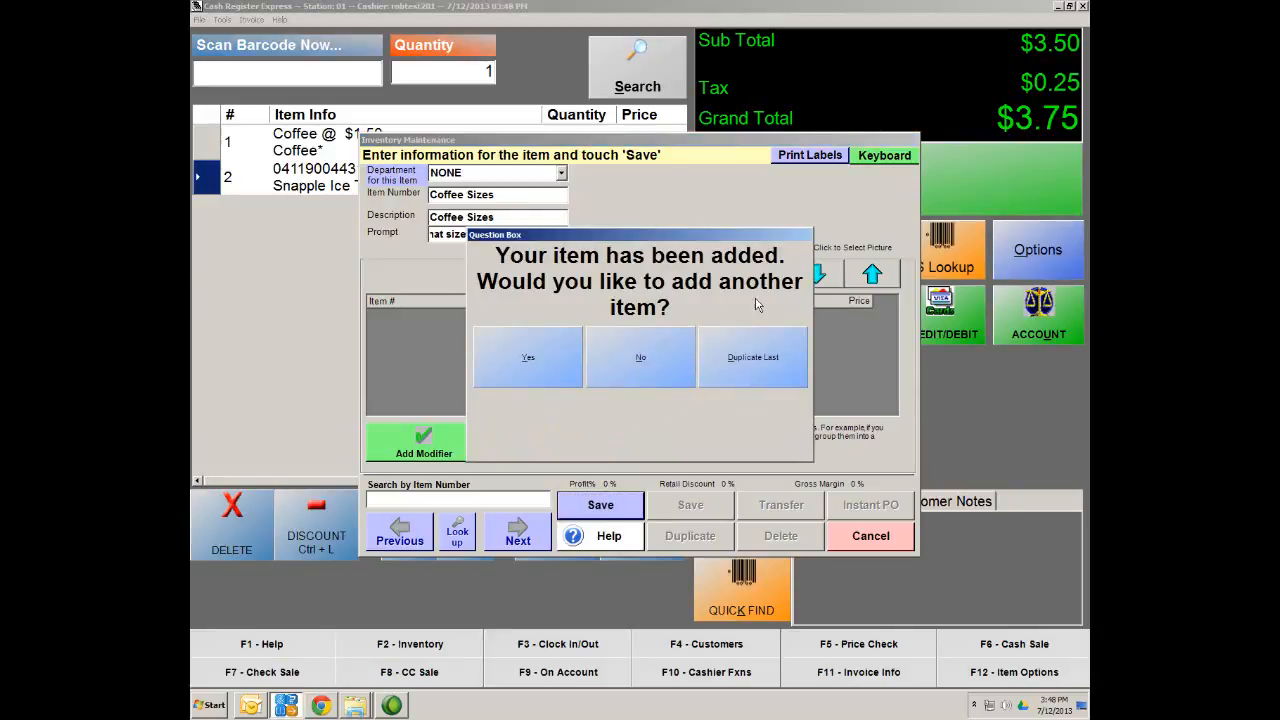
Start a new standard item with Small as its item number and description
{"action": "left_click", "coordinate": [505, 378]}
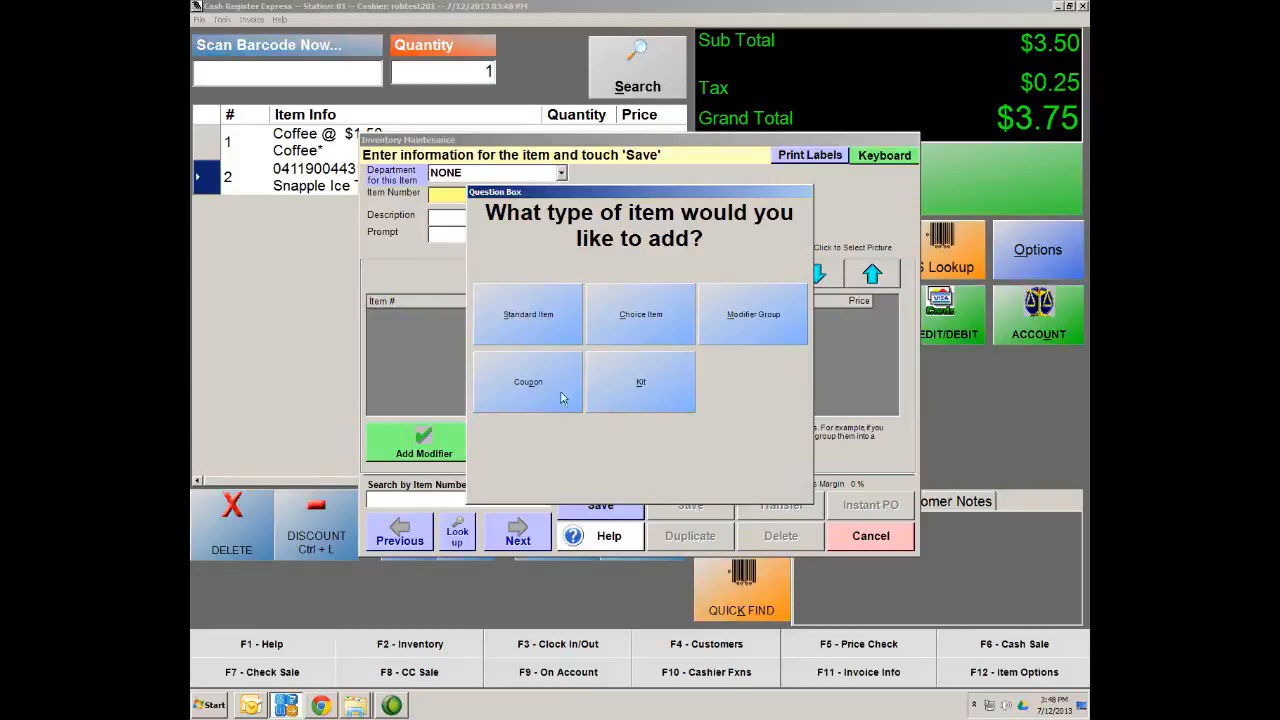
{"action": "left_click", "coordinate": [528, 328]}
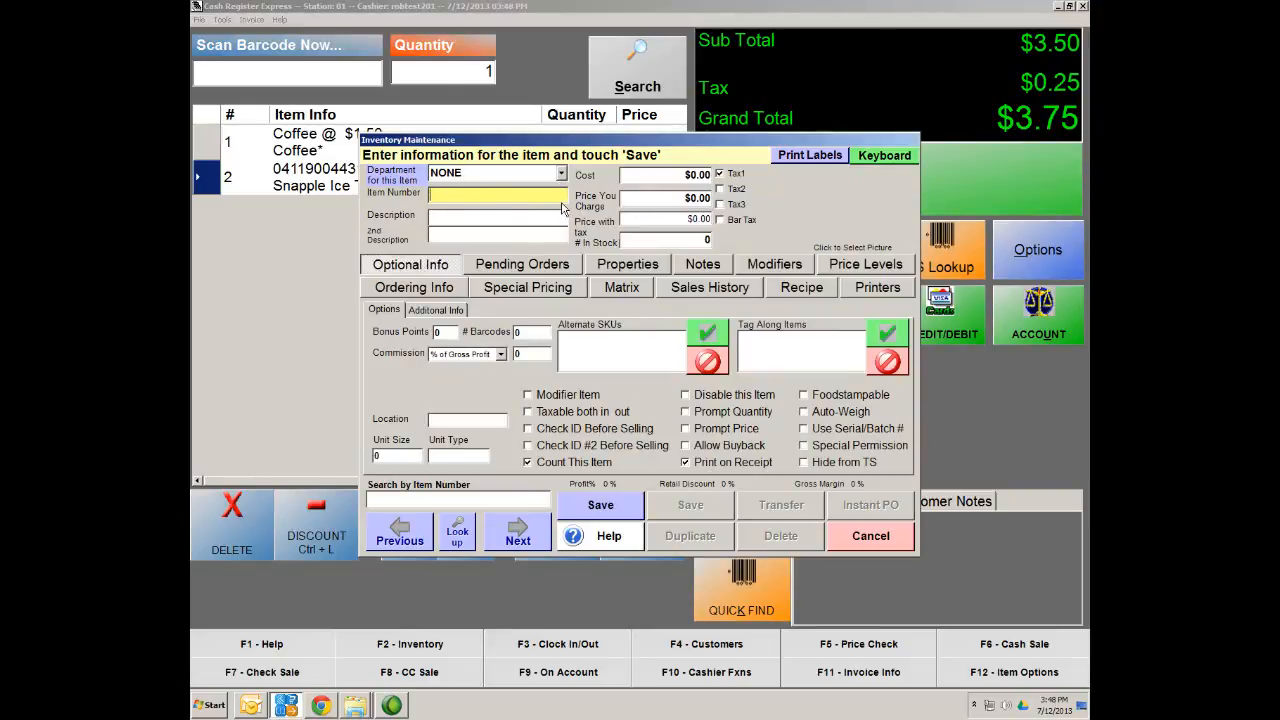
{"action": "type", "text": "Sam"}
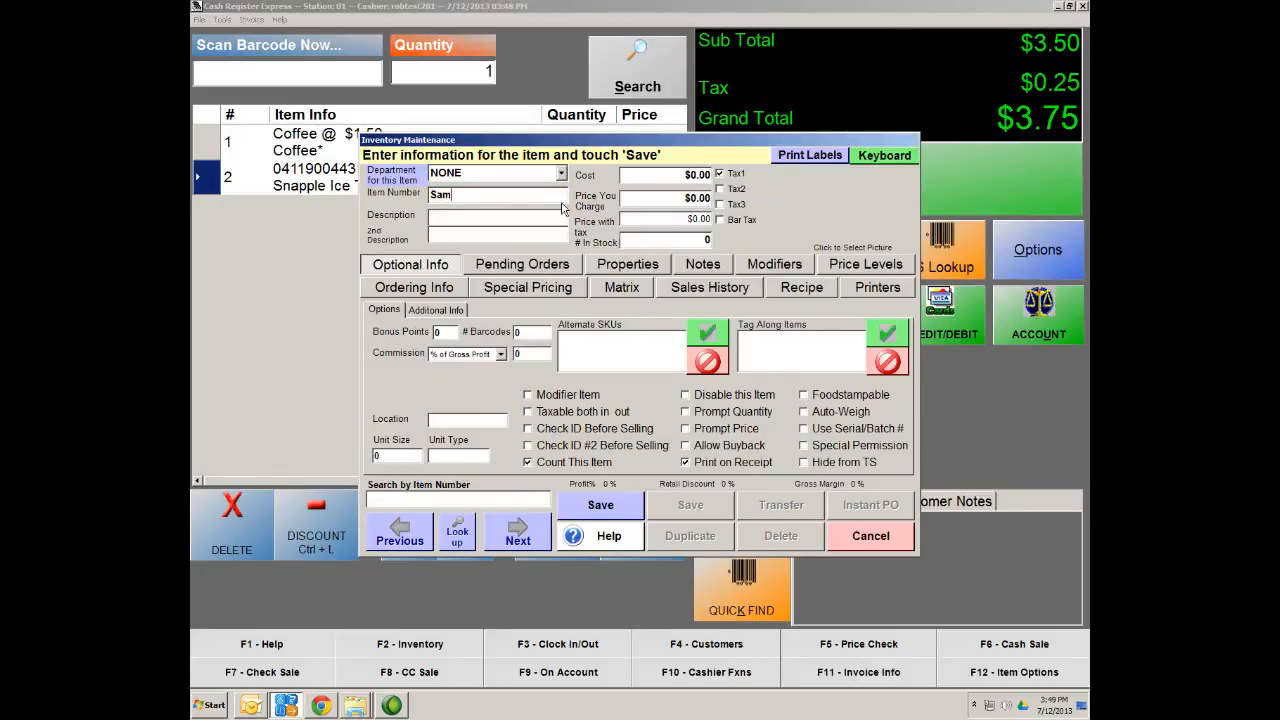
{"action": "type", "text": "all"}
{"action": "key", "text": "Tab"}
{"action": "type", "text": "Sma"}
Set the Small item's cost to $0.85 and its selling price to $1.00
{"action": "left_click", "coordinate": [700, 175]}
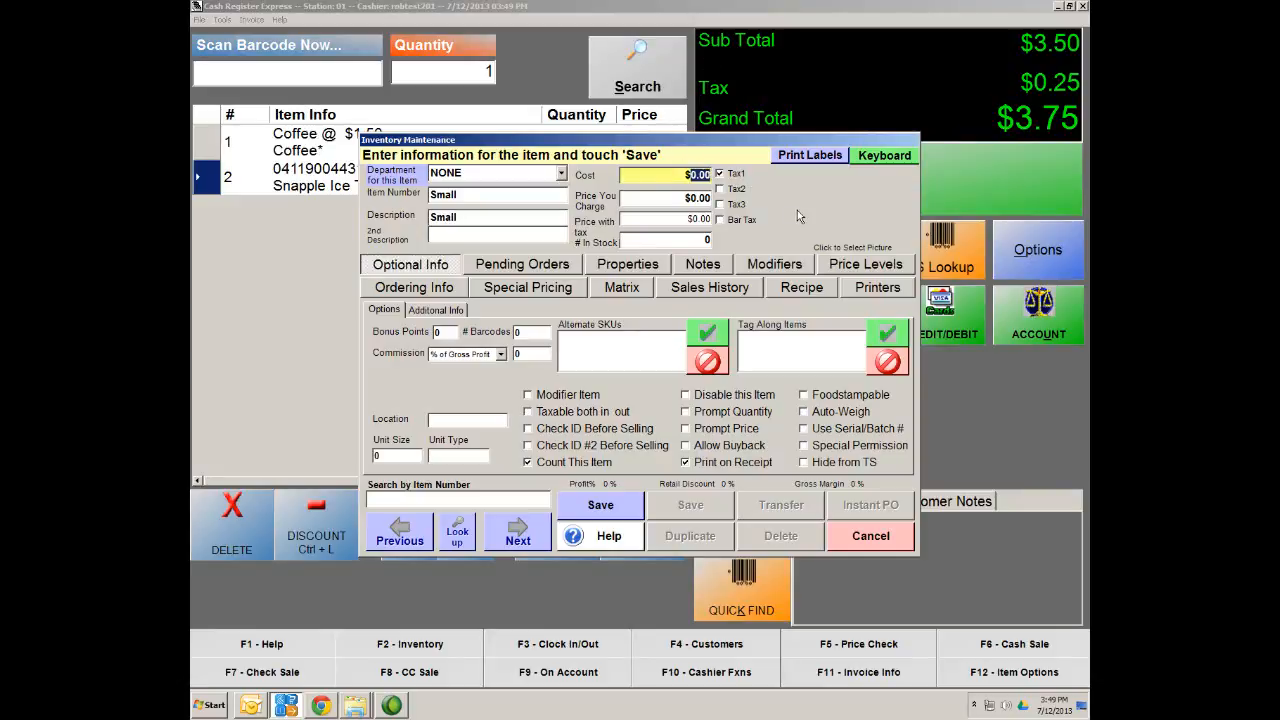
{"action": "type", "text": "85"}
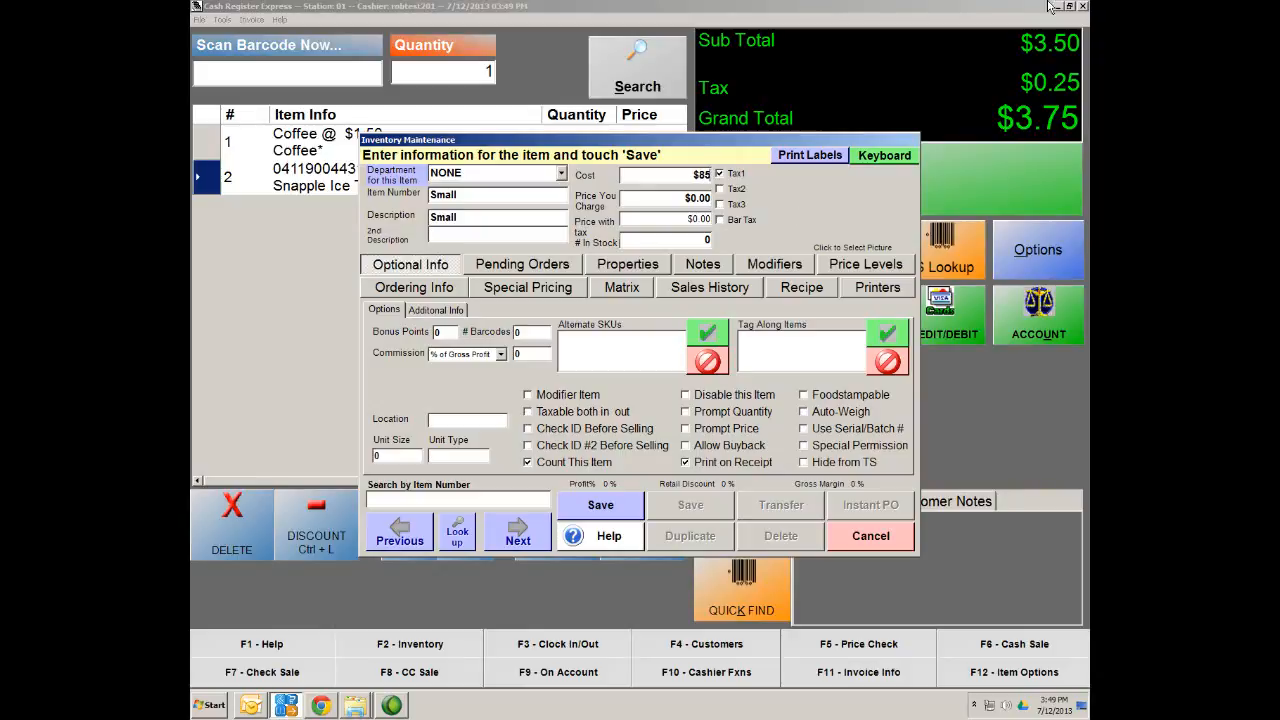
{"action": "left_click", "coordinate": [689, 198]}
{"action": "type", "text": "1."}
{"action": "left_click", "coordinate": [687, 174]}
{"action": "type", "text": ".85"}
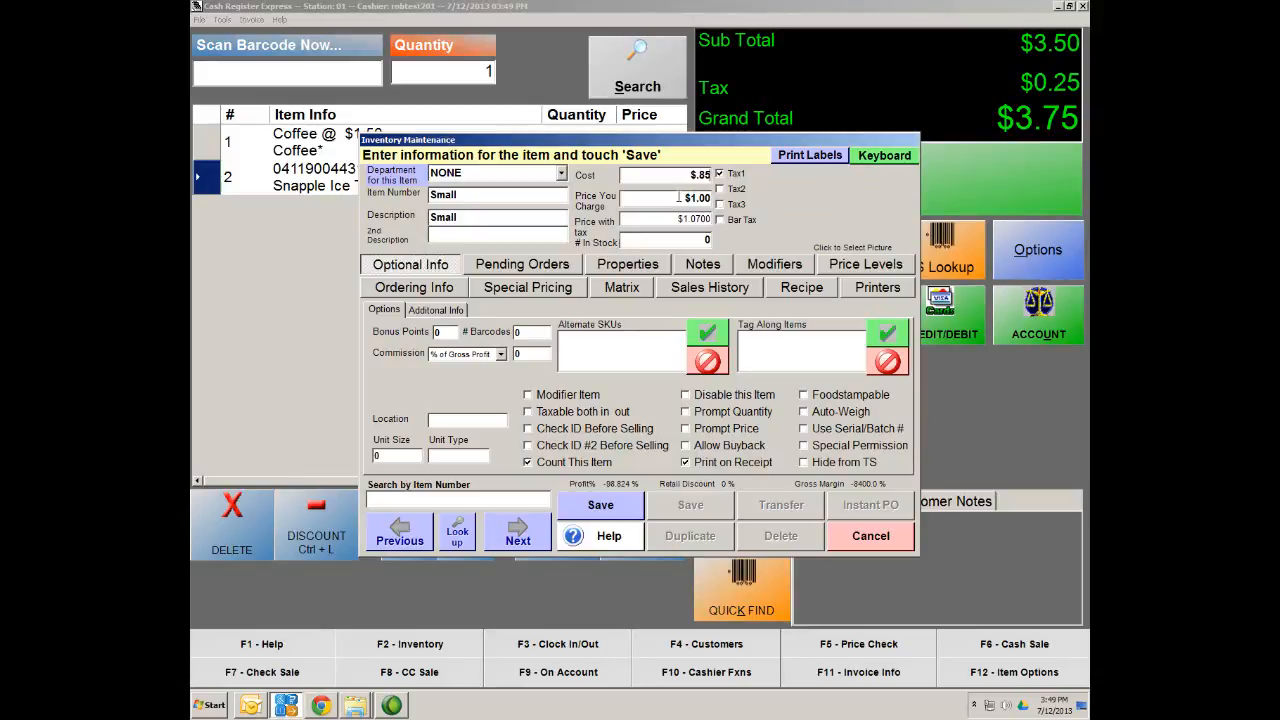
{"action": "left_click", "coordinate": [678, 197]}
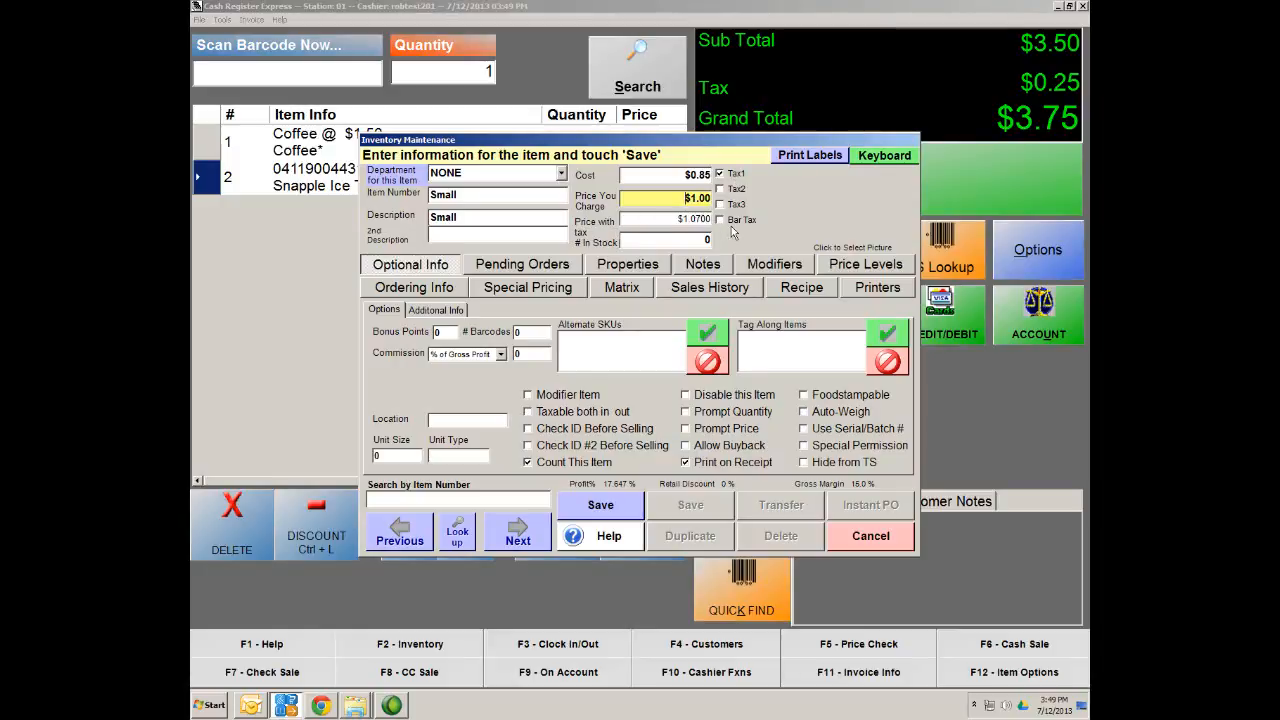
Mark Small as a modifier item, save it, and start another standard item
{"action": "left_click", "coordinate": [548, 397]}
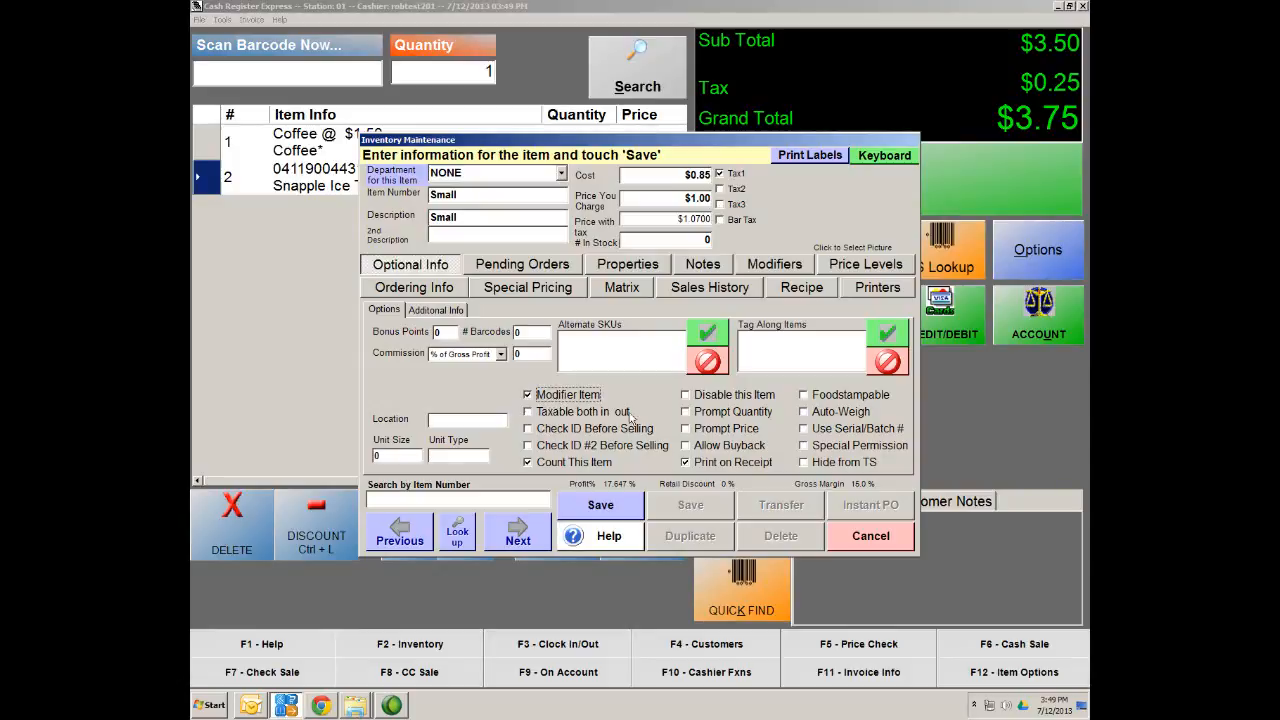
{"action": "left_click", "coordinate": [620, 507]}
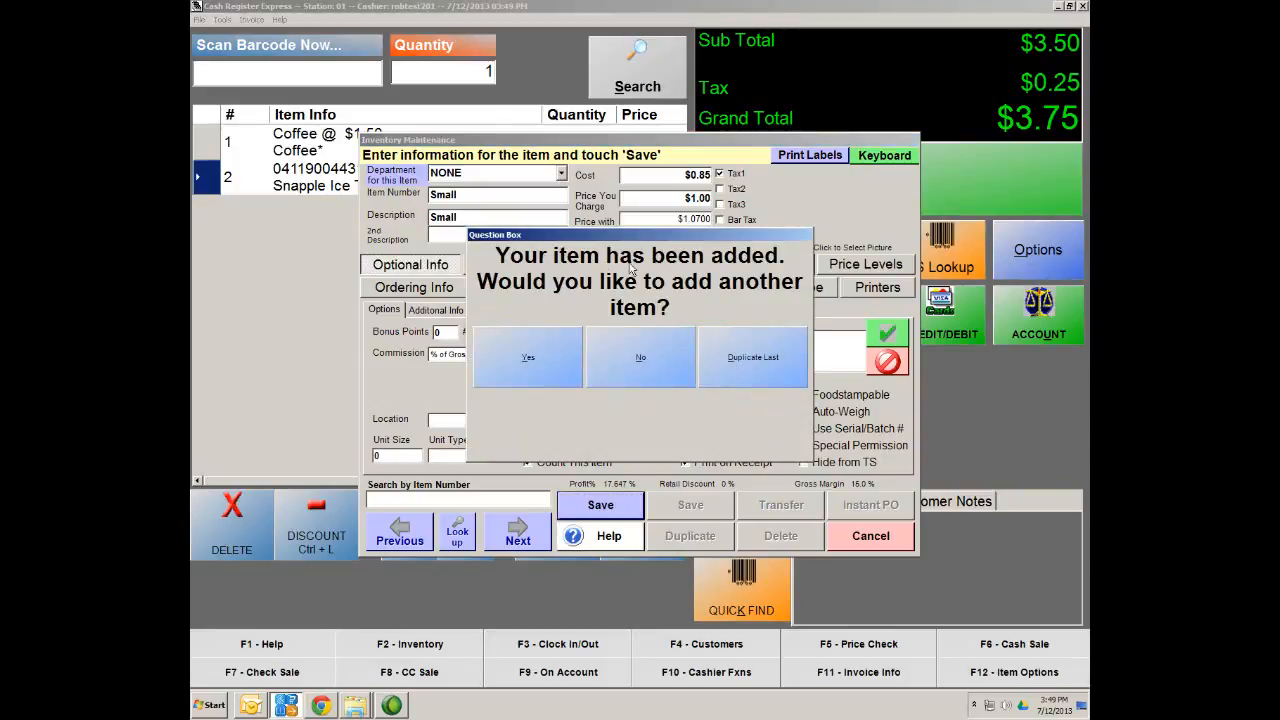
{"action": "left_click", "coordinate": [517, 366]}
{"action": "left_click", "coordinate": [526, 324]}
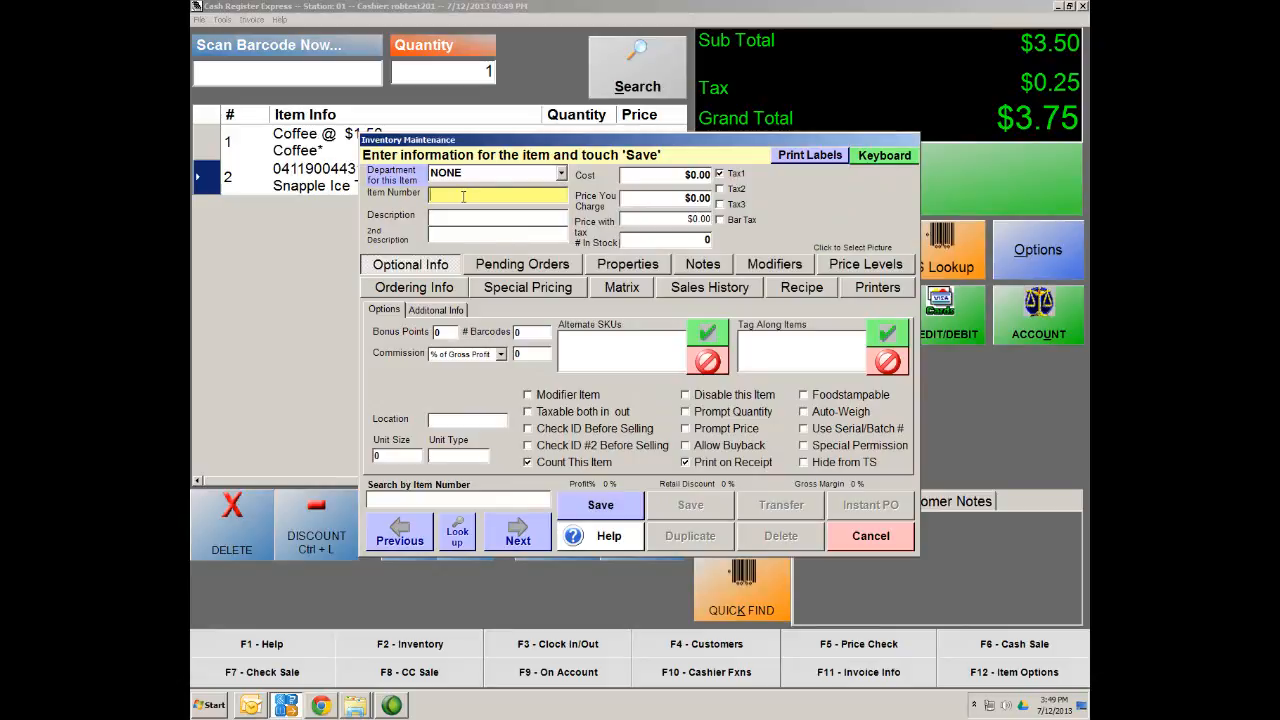
Enter Medium Cup as the item number and description with a $1.50 selling price
{"action": "type", "text": "Medi"}
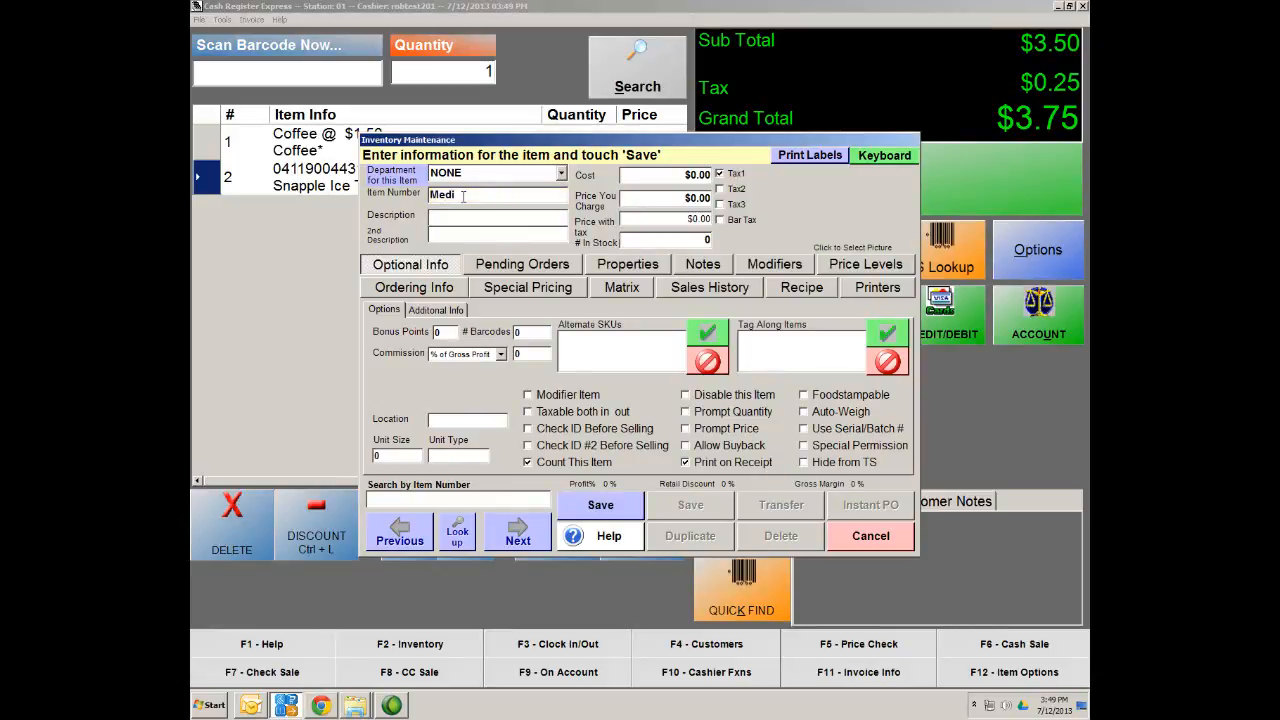
{"action": "type", "text": "um Cup"}
{"action": "key", "text": "Tab"}
{"action": "type", "text": "Medi"}
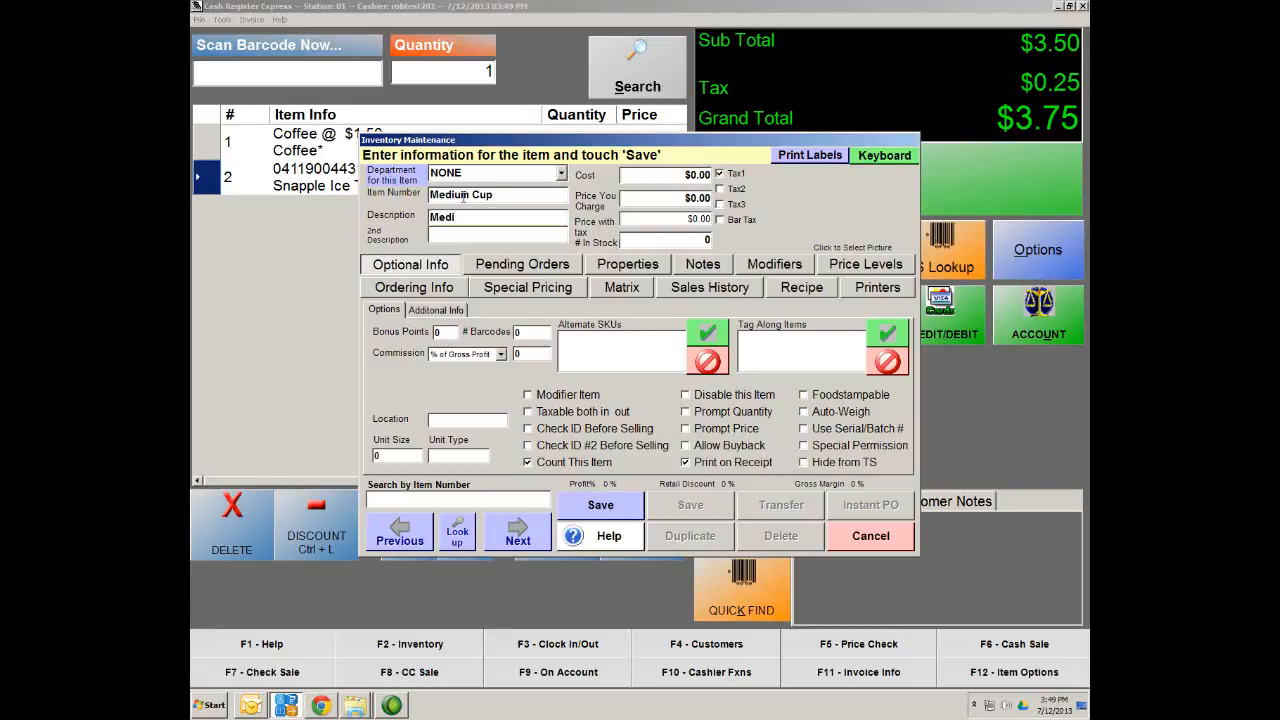
{"action": "type", "text": "umk"}
{"action": "left_click", "coordinate": [696, 200]}
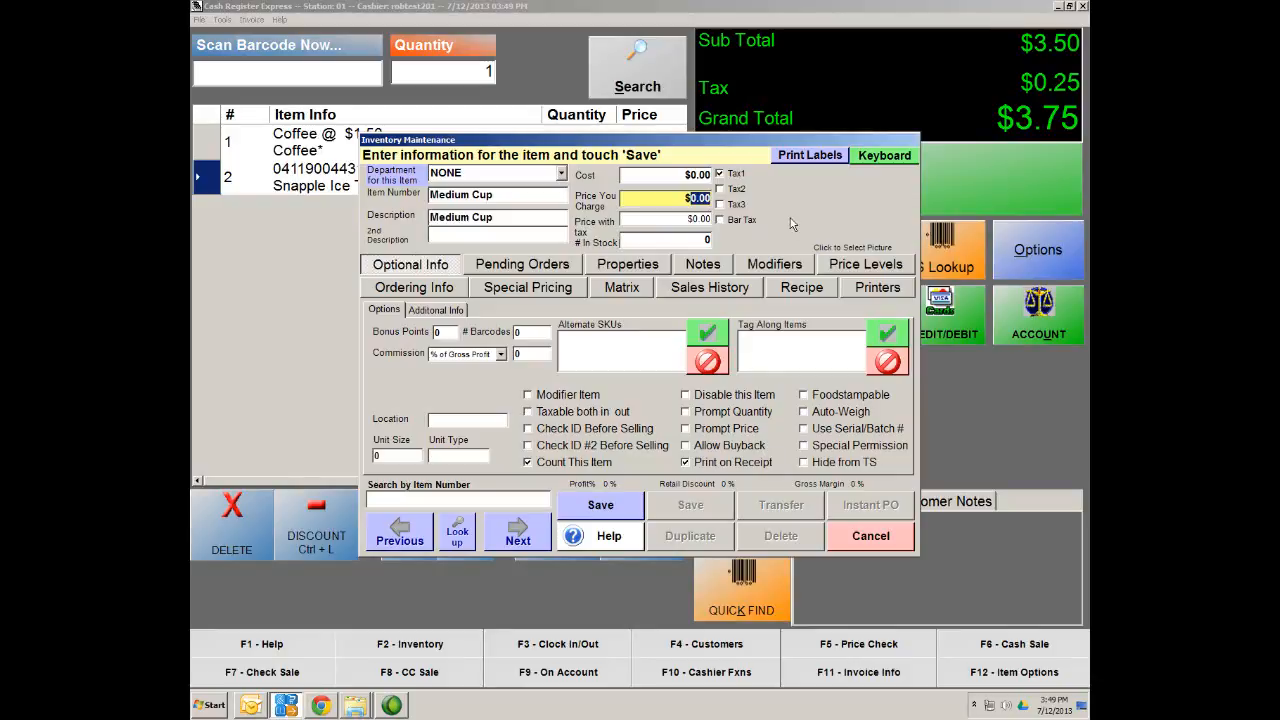
{"action": "type", "text": "1.50"}
{"action": "key", "text": "Tab"}
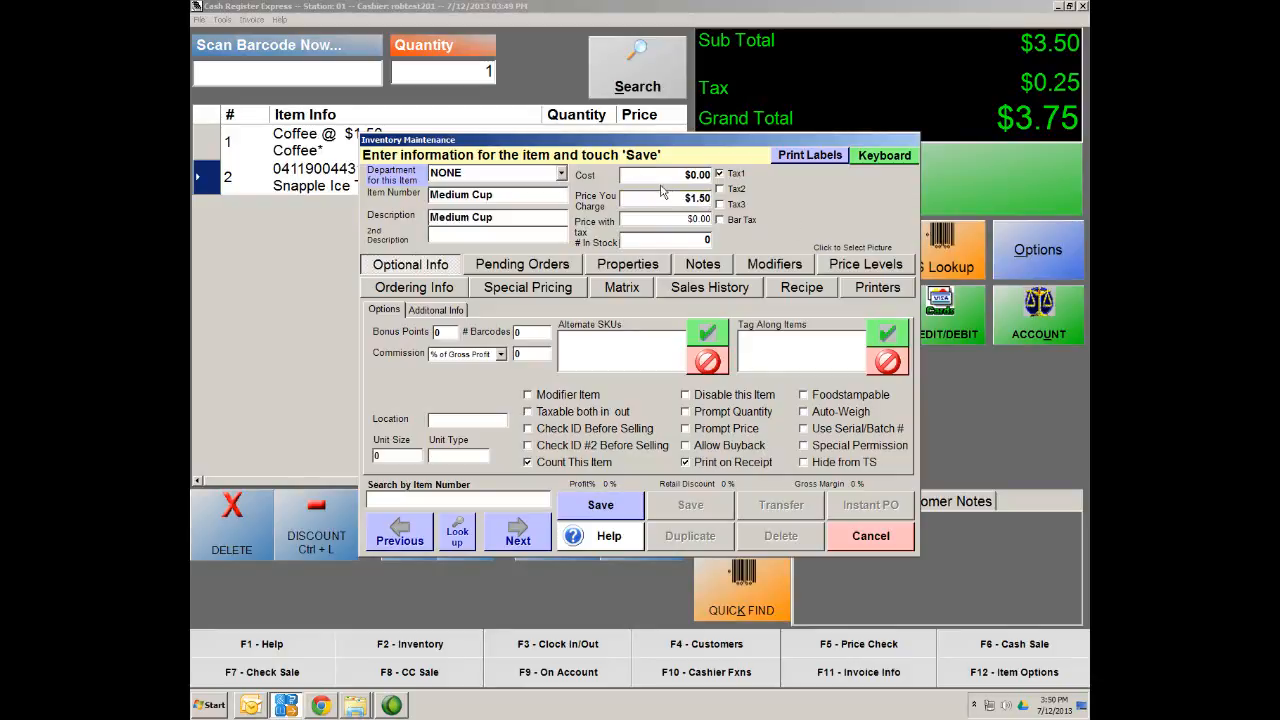
Set the Medium Cup cost to $0.95, mark it as a modifier item, and save
{"action": "left_click", "coordinate": [690, 176]}
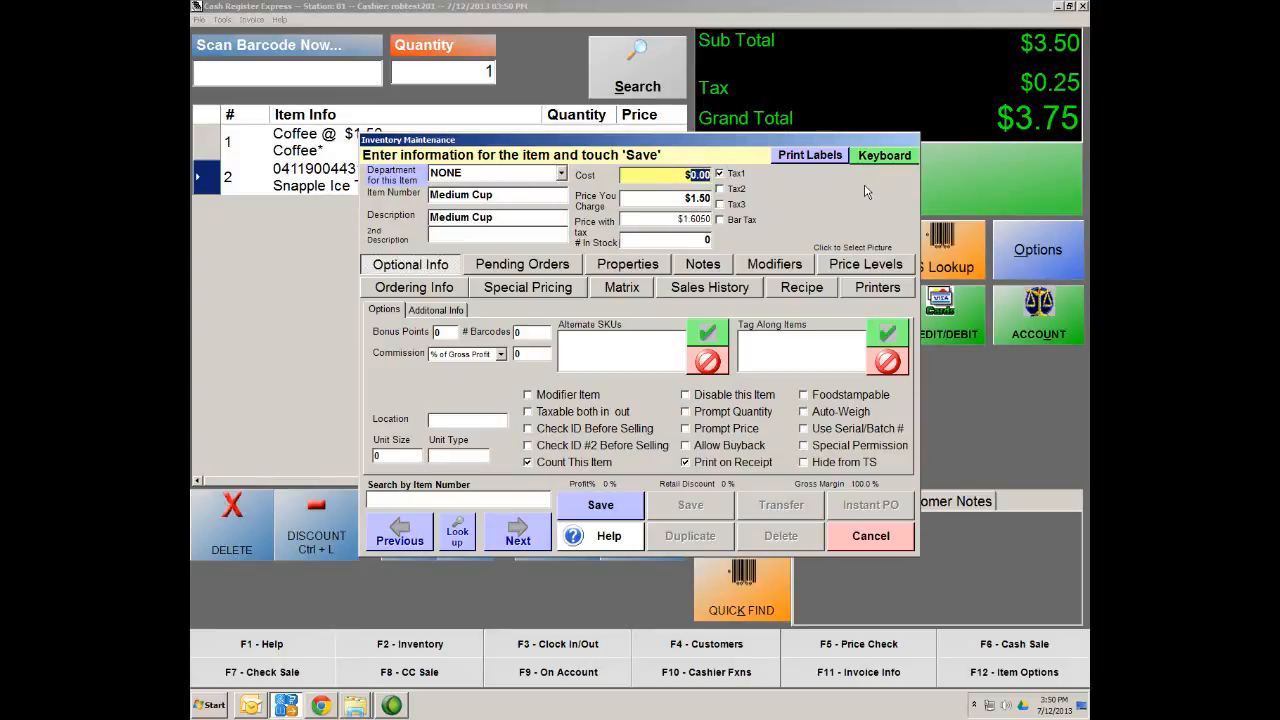
{"action": "type", "text": "95"}
{"action": "key", "text": "Tab"}
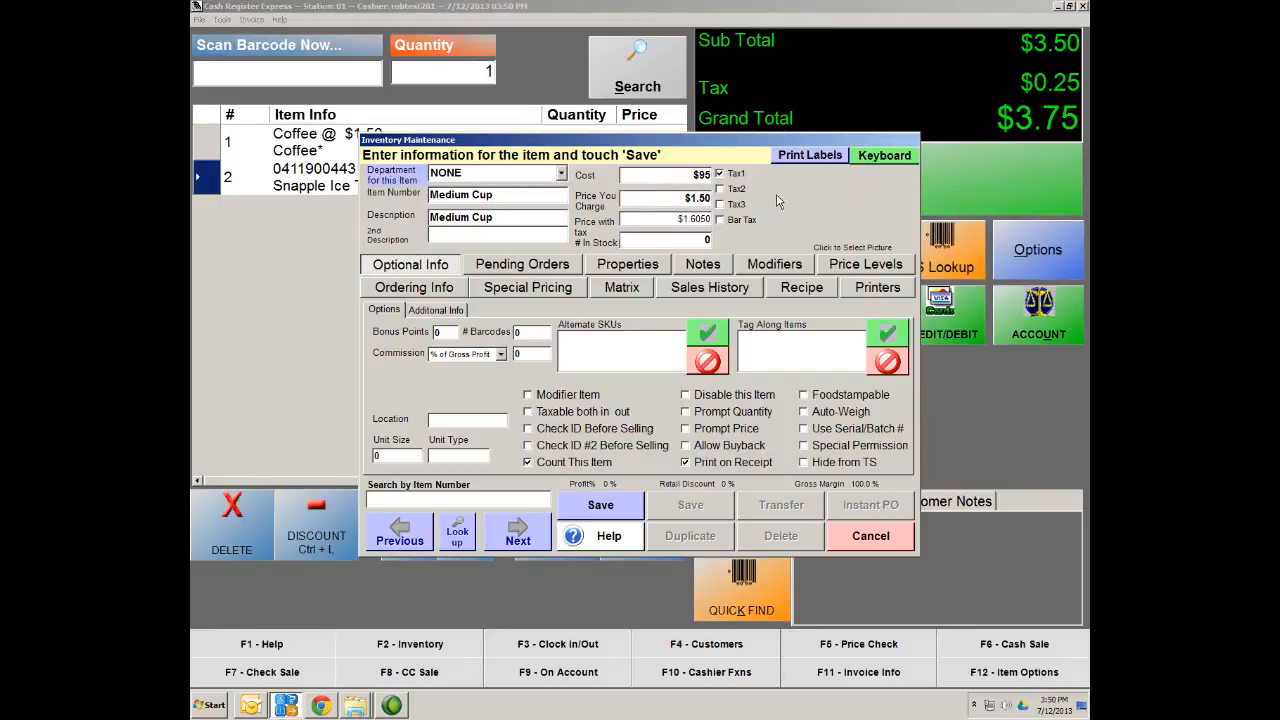
{"action": "left_click", "coordinate": [656, 216]}
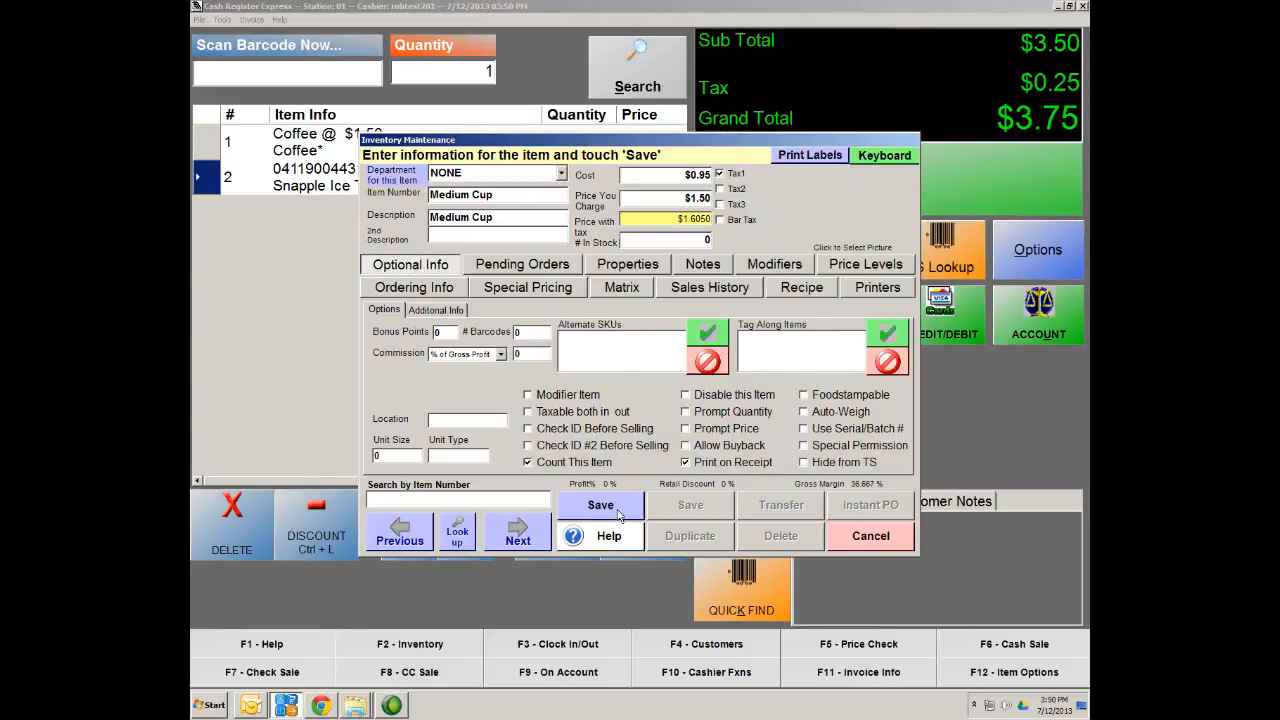
{"action": "left_click", "coordinate": [545, 396]}
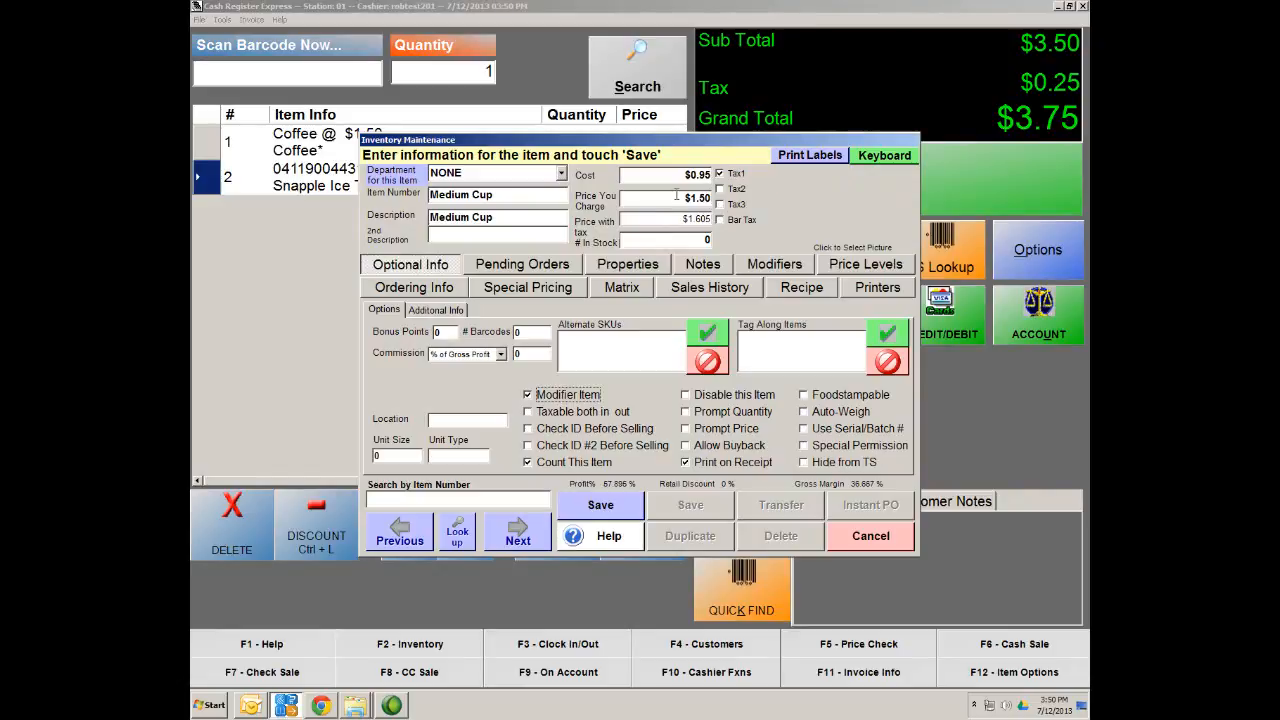
{"action": "left_click", "coordinate": [600, 507]}
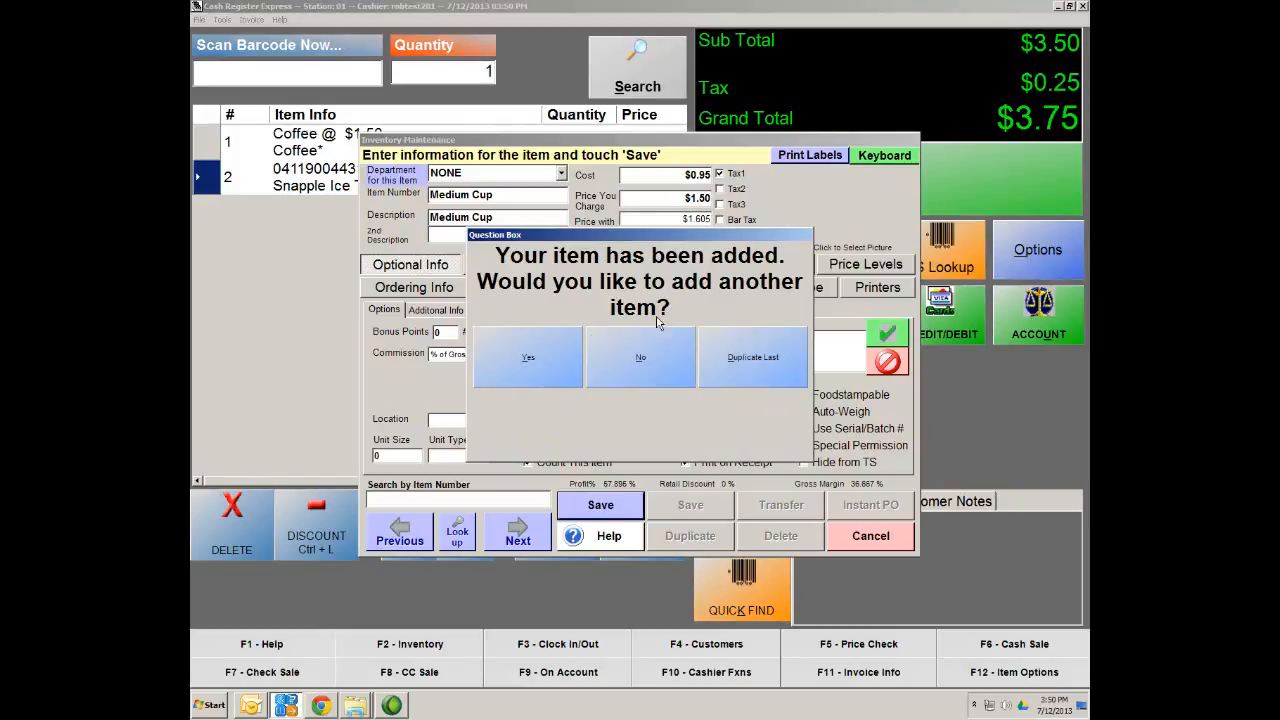
Start another standard item numbered and described as Large Cup
{"action": "left_click", "coordinate": [539, 366]}
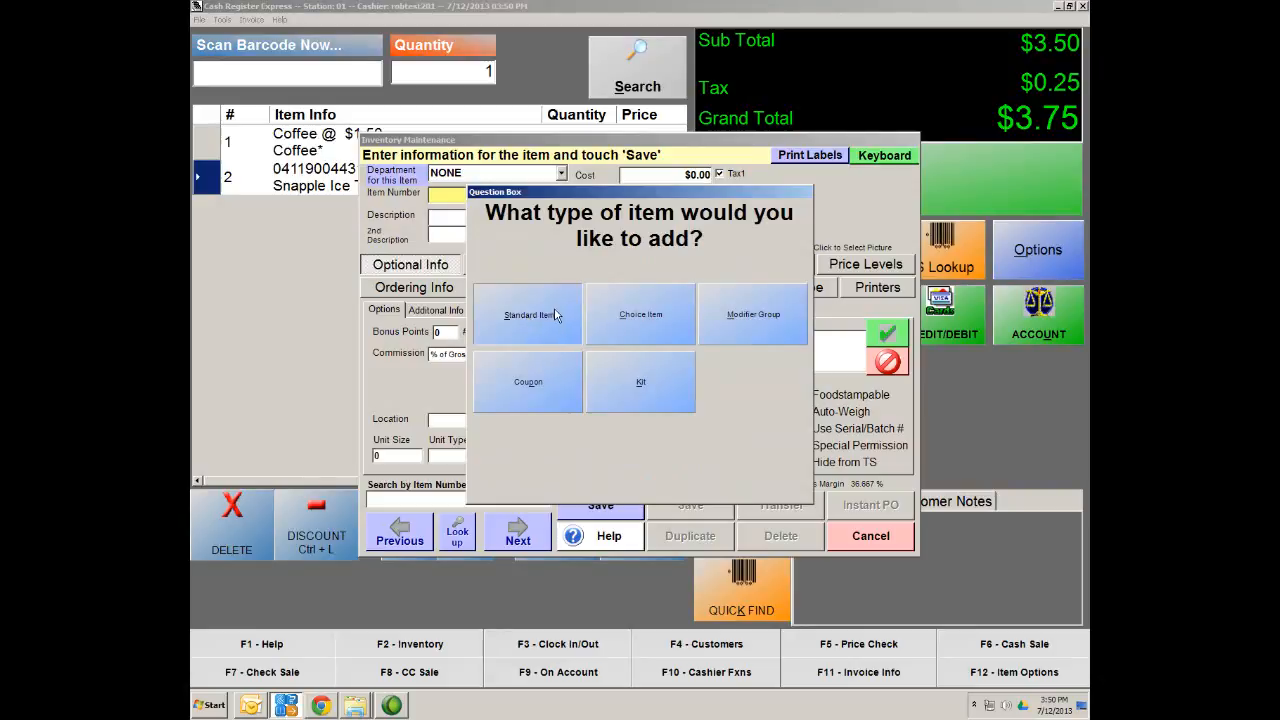
{"action": "left_click", "coordinate": [527, 320]}
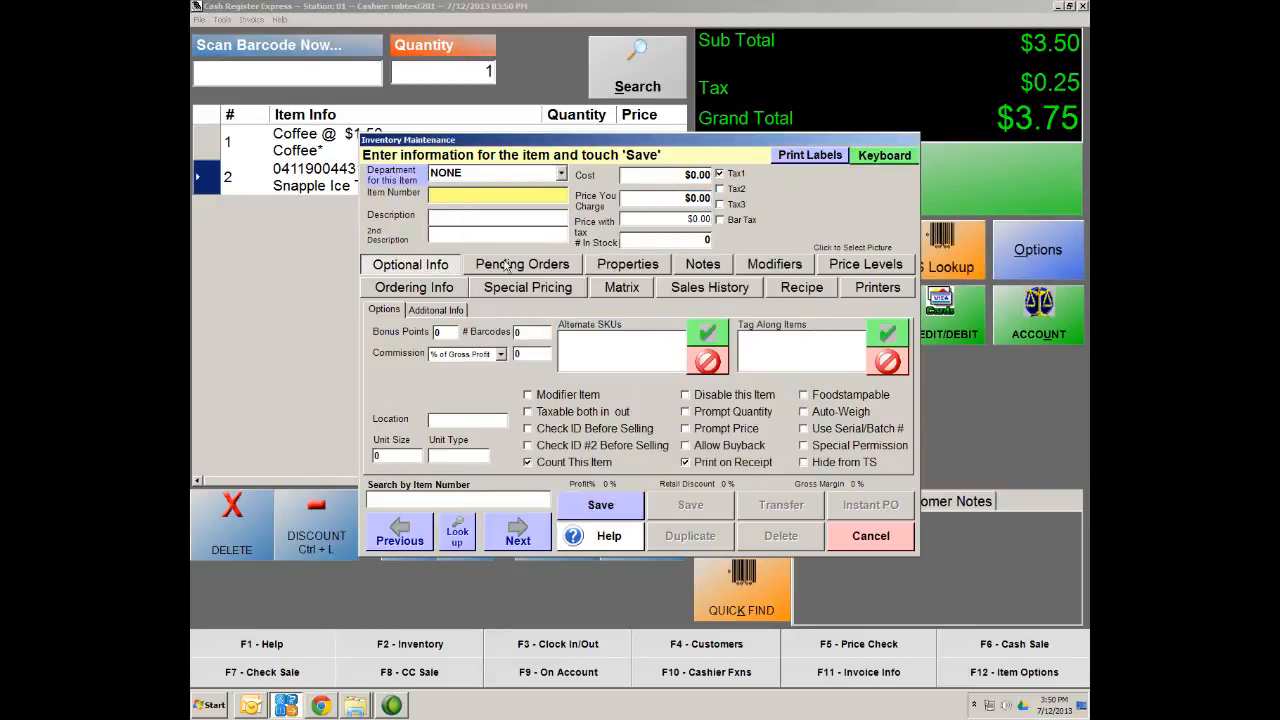
{"action": "type", "text": "Large"}
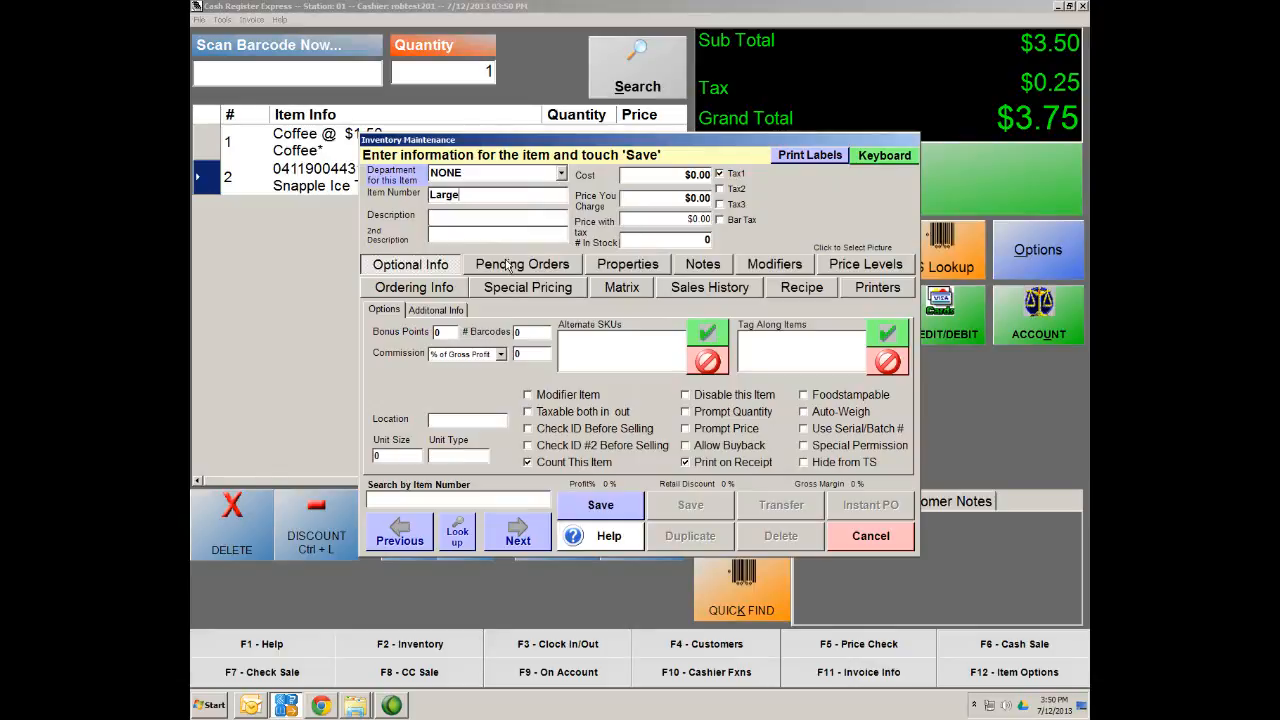
{"action": "key", "text": "Tab"}
{"action": "type", "text": "Larger Cup"}
{"action": "left_click", "coordinate": [477, 197]}
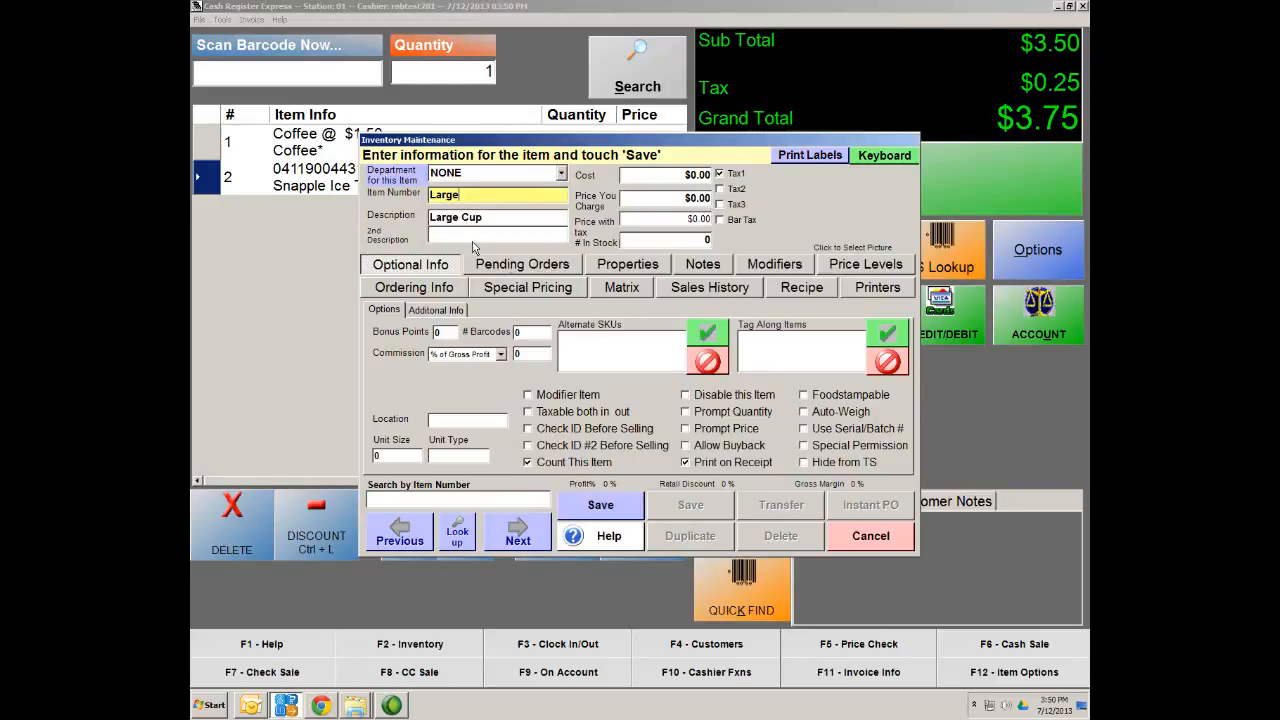
{"action": "type", "text": "Cup"}
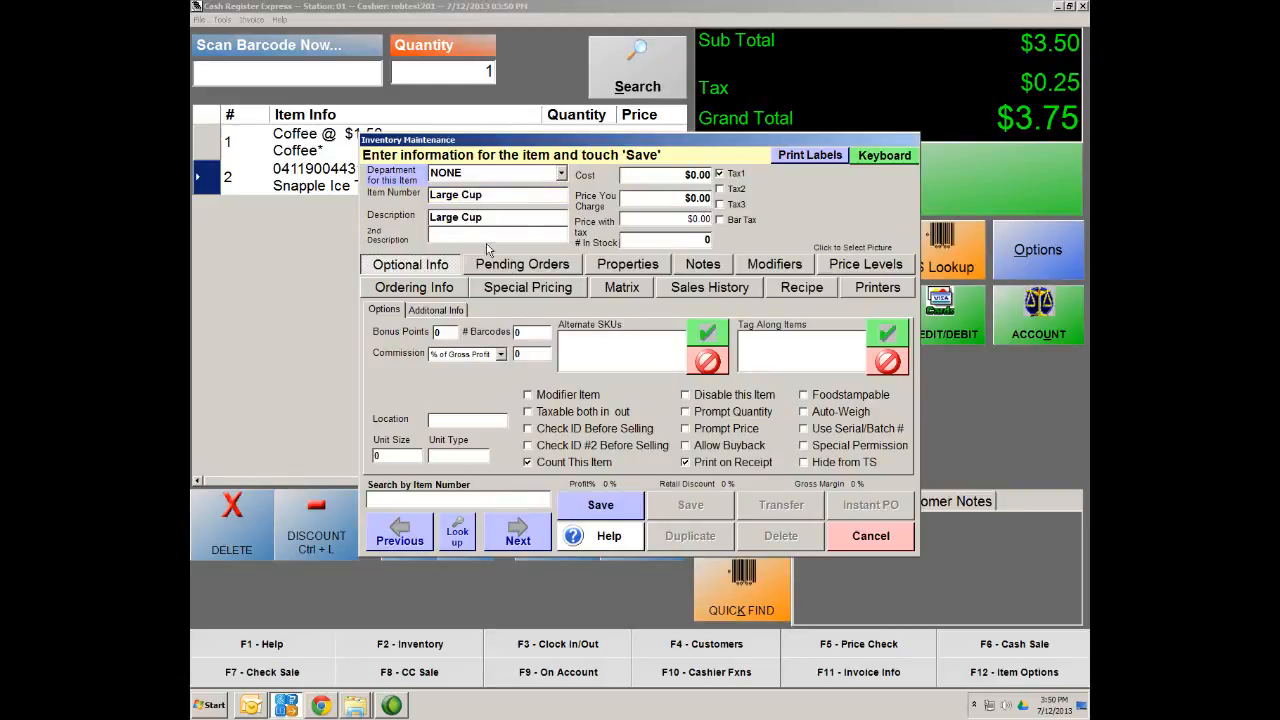
Give Large Cup a $2.00 price and $1.00 cost, save, and decline adding more items
{"action": "left_click", "coordinate": [697, 196]}
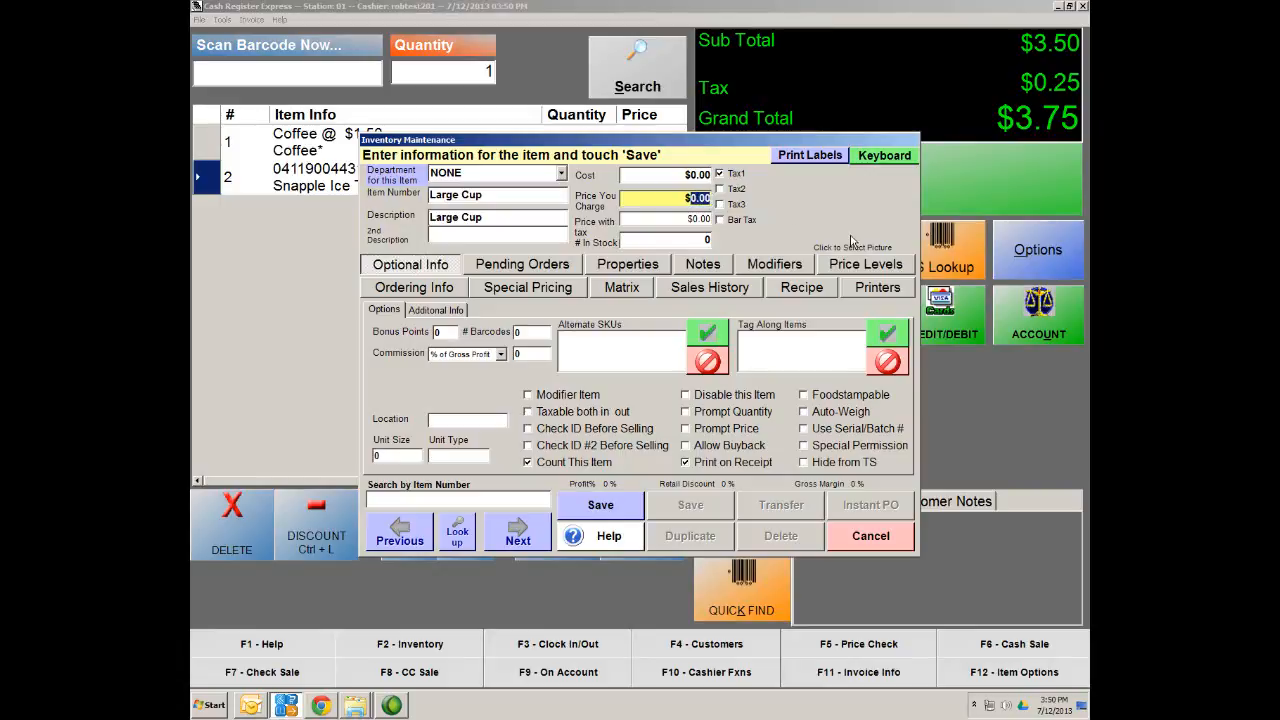
{"action": "type", "text": "2.00"}
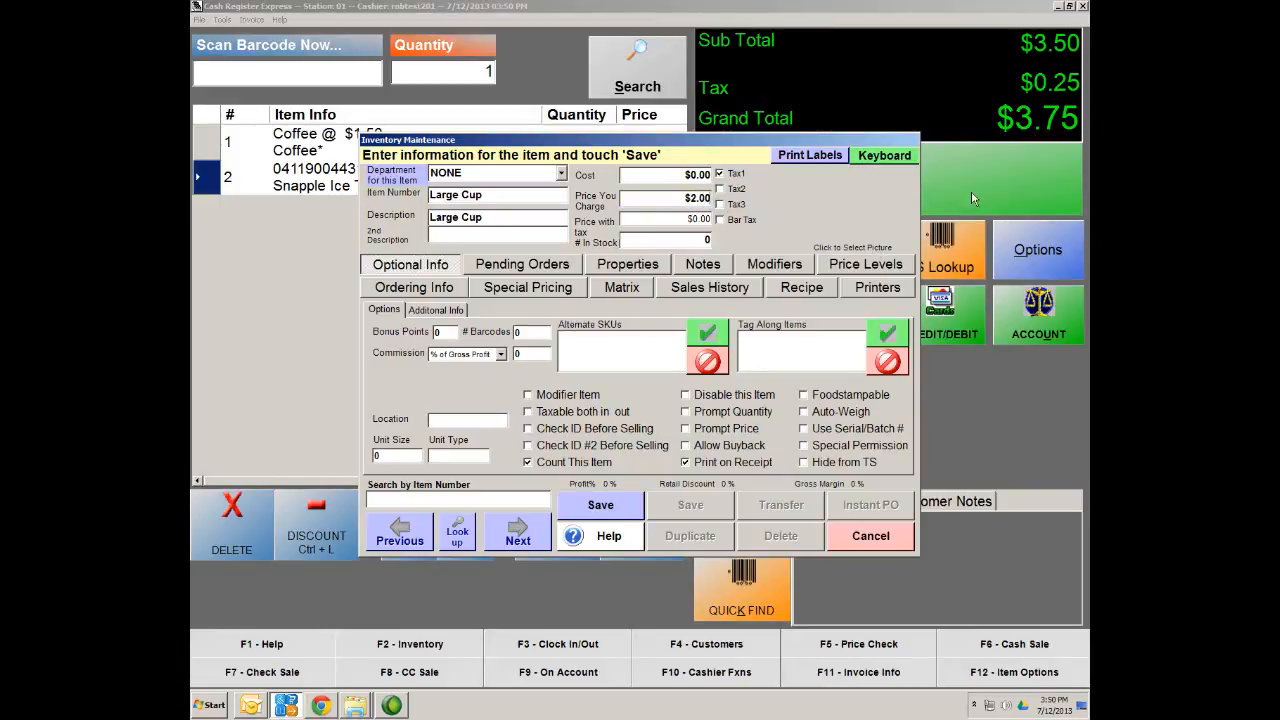
{"action": "left_click", "coordinate": [697, 175]}
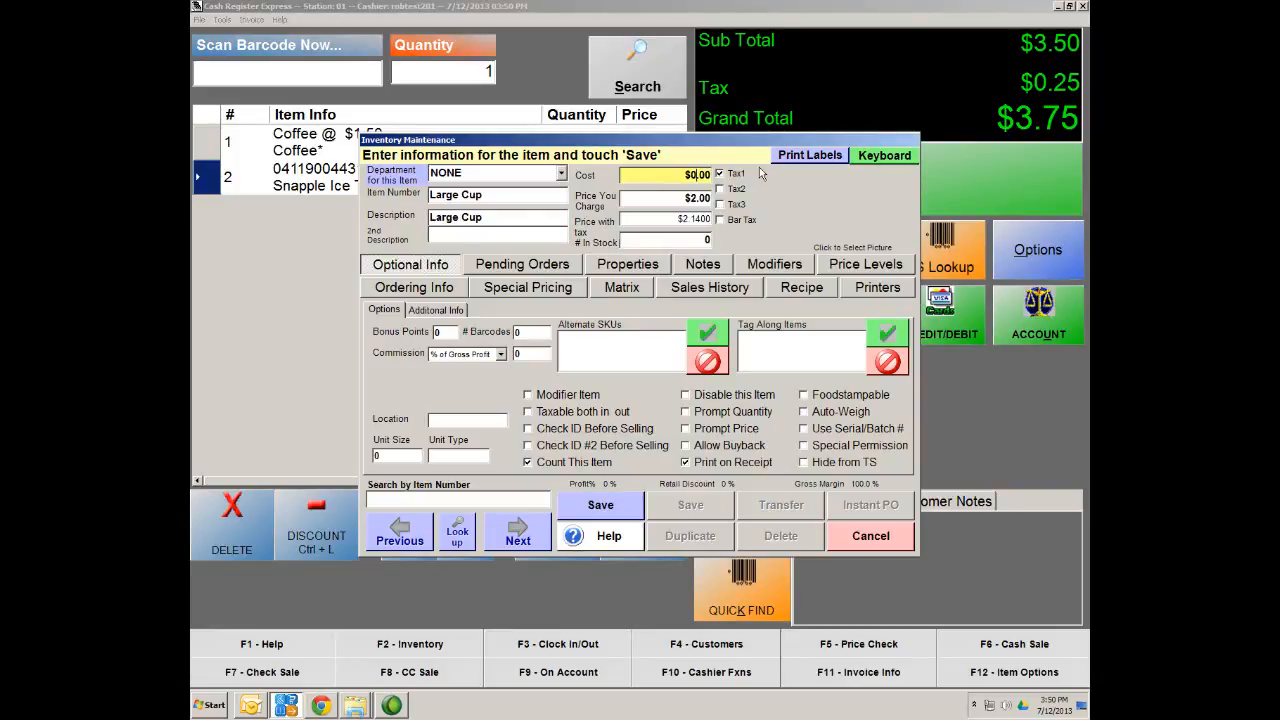
{"action": "type", "text": "1"}
{"action": "key", "text": "Tab"}
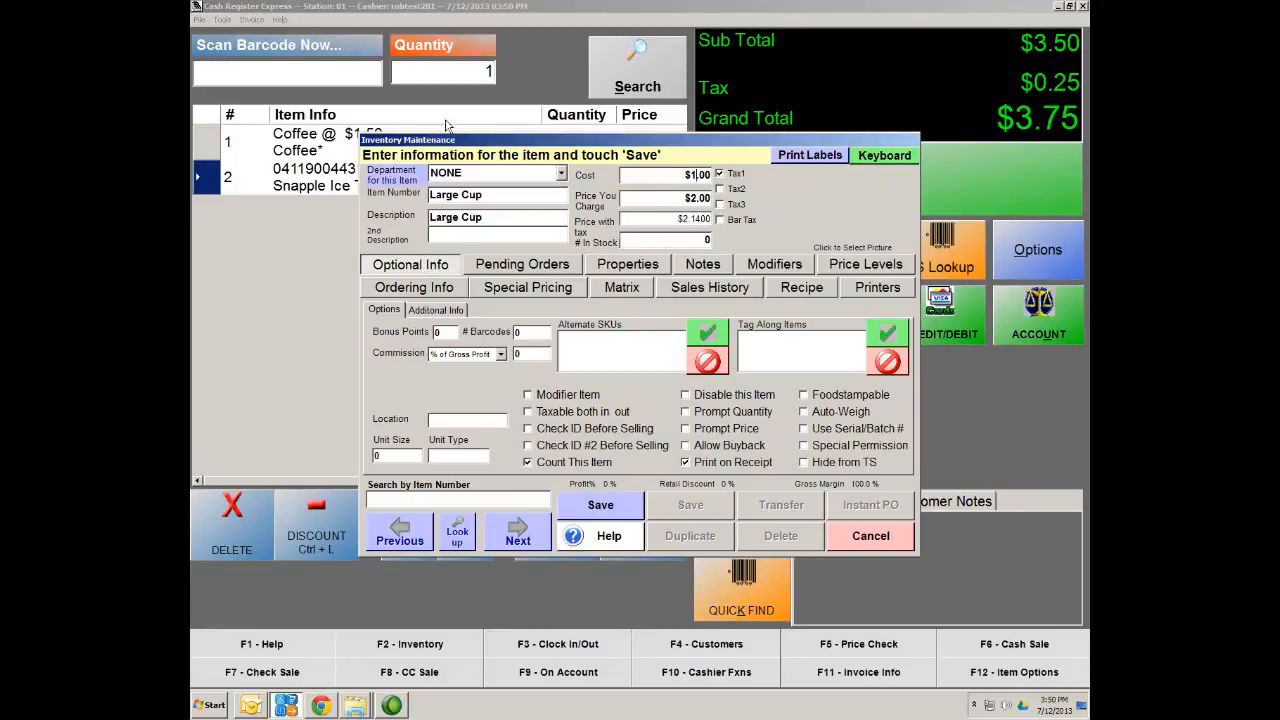
{"action": "left_click", "coordinate": [630, 512]}
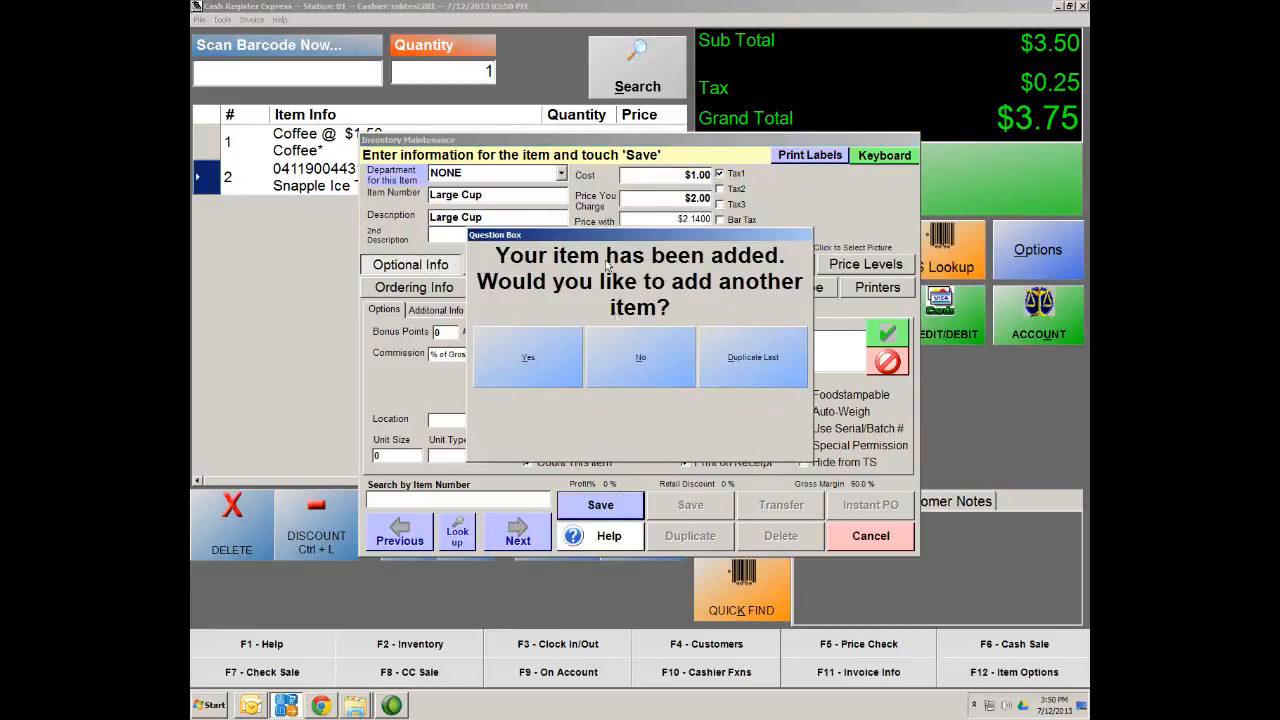
{"action": "left_click", "coordinate": [637, 358]}
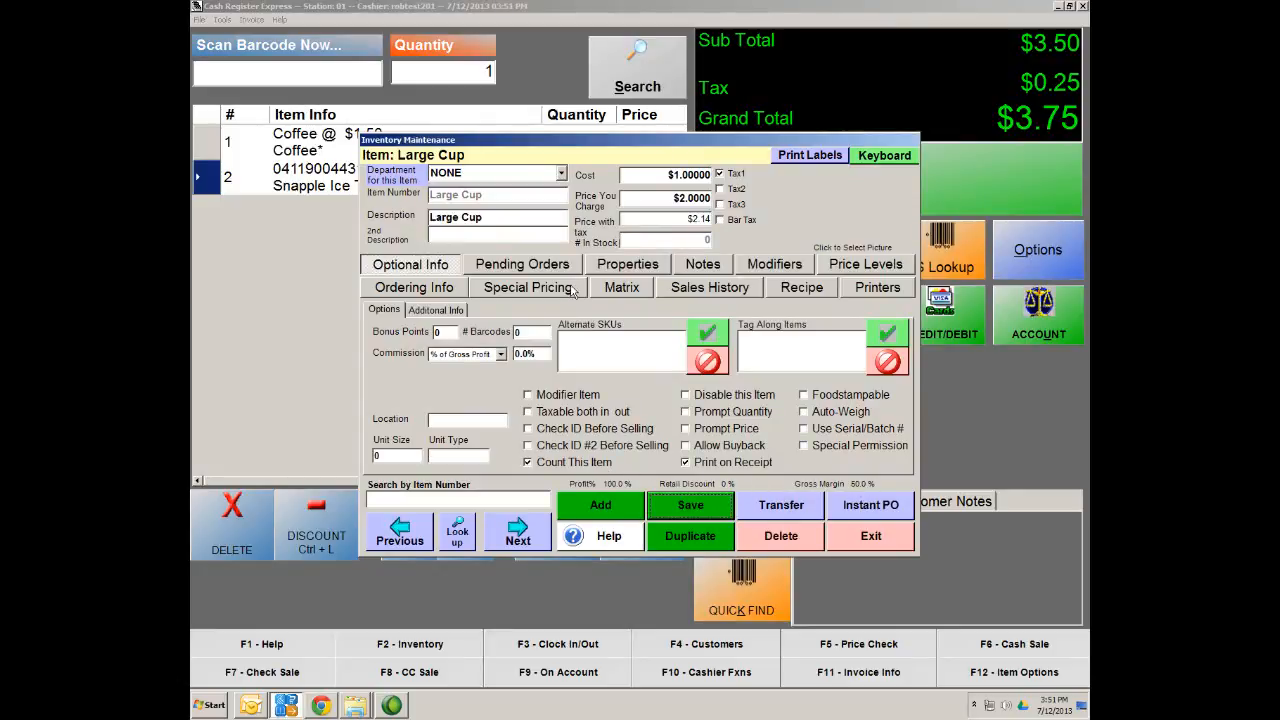
Mark Large Cup as a modifier item, save it, and bring up Search Inventory
{"action": "left_click", "coordinate": [540, 397]}
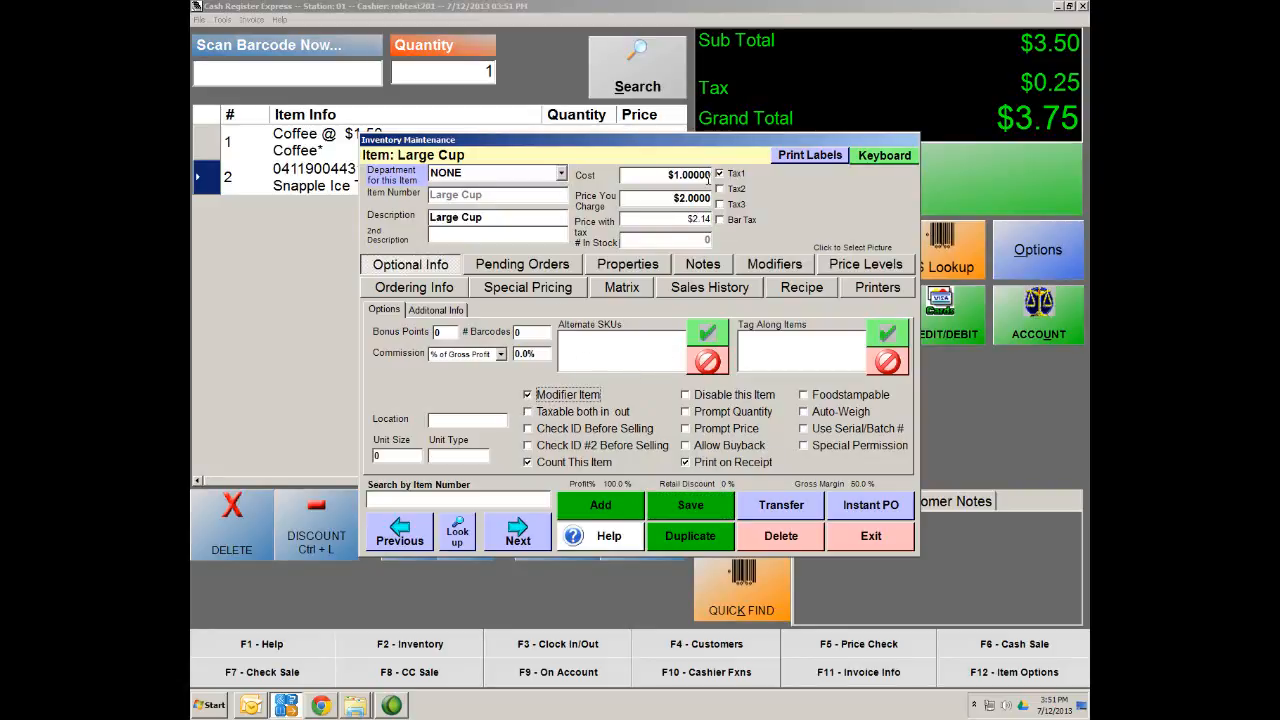
{"action": "left_click", "coordinate": [700, 508]}
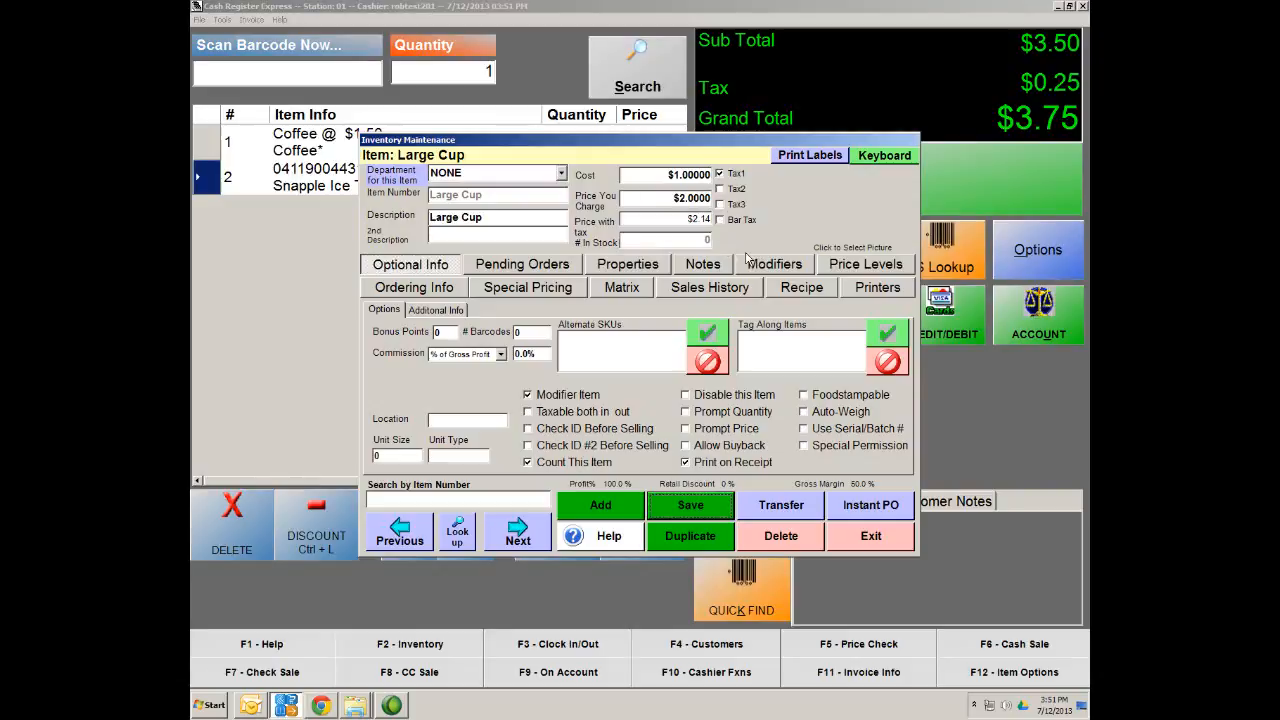
{"action": "left_click", "coordinate": [456, 532]}
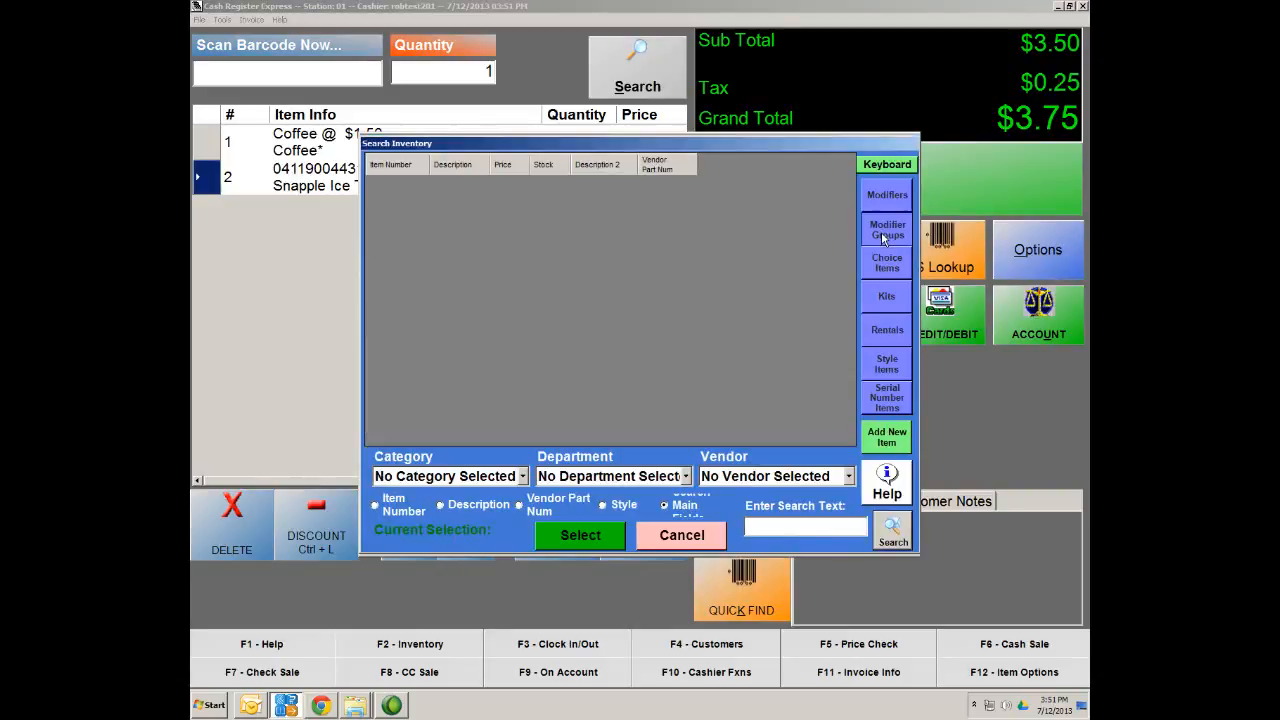
Add Large Cup ($2.00), Medium Cup ($1.50) and Small ($1.00) to Coffee Sizes and save
{"action": "left_click", "coordinate": [878, 232]}
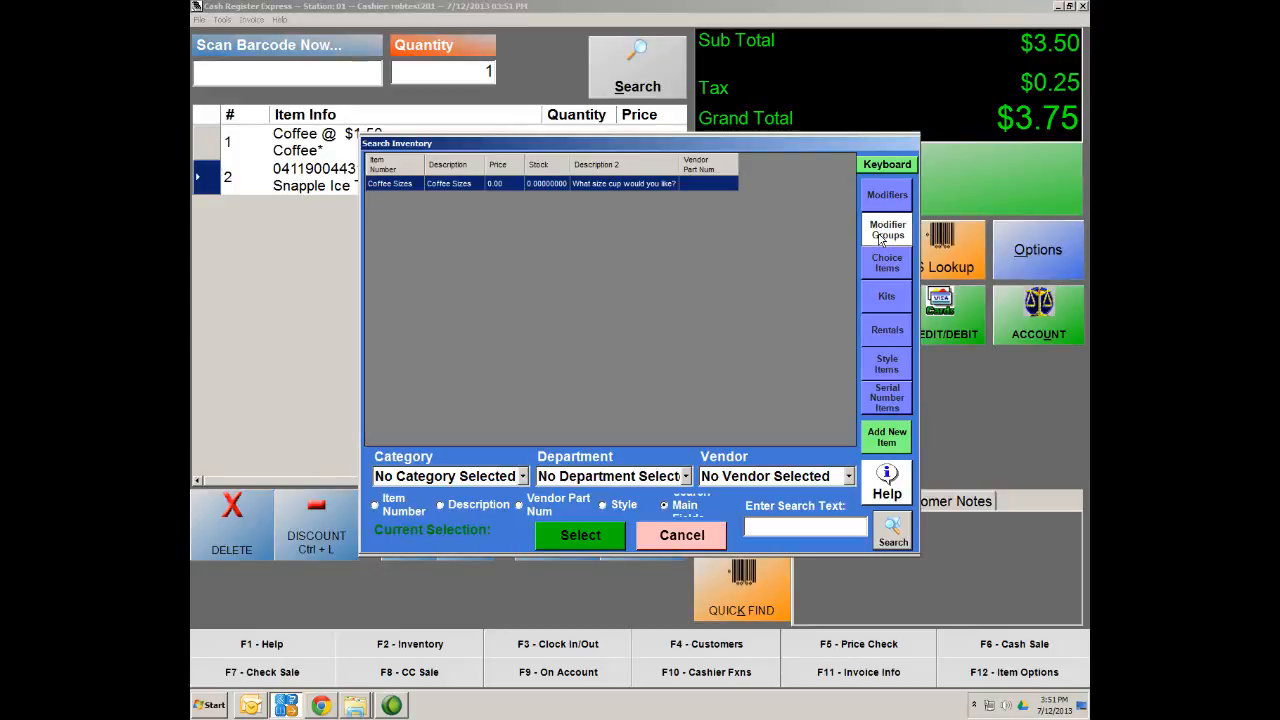
{"action": "double_click", "coordinate": [404, 188]}
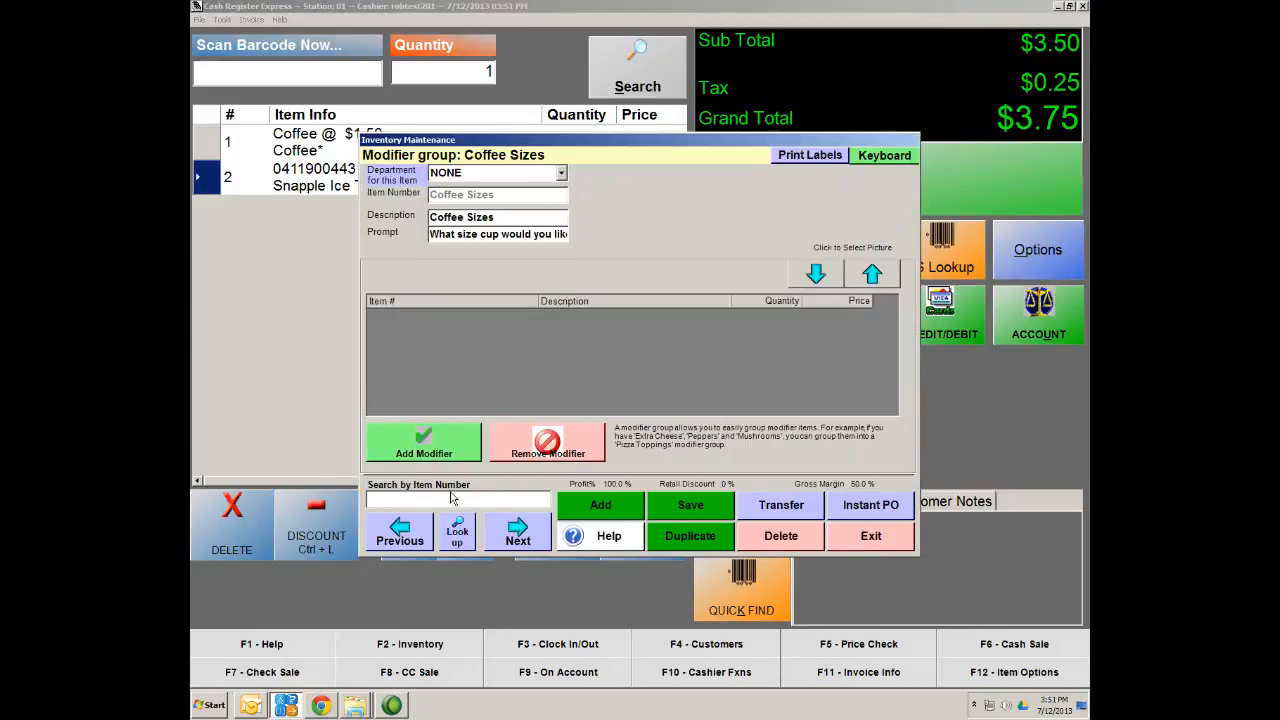
{"action": "left_click", "coordinate": [394, 443]}
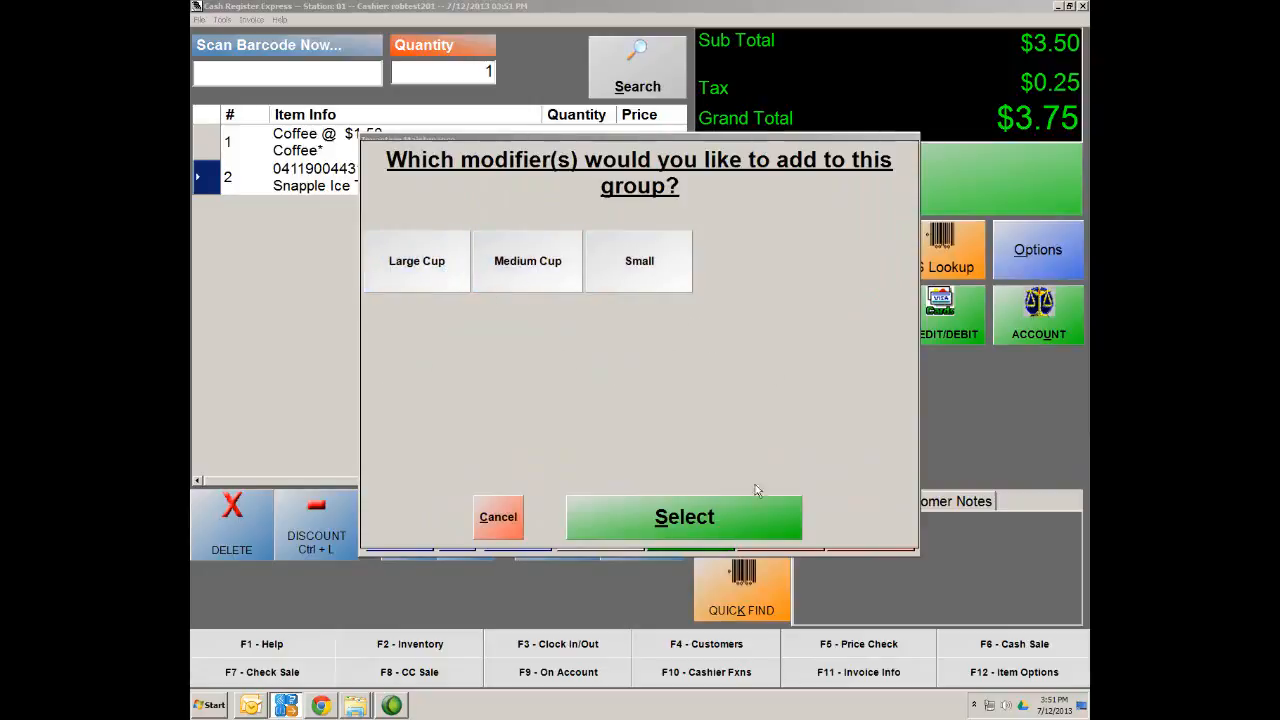
{"action": "left_click", "coordinate": [735, 524]}
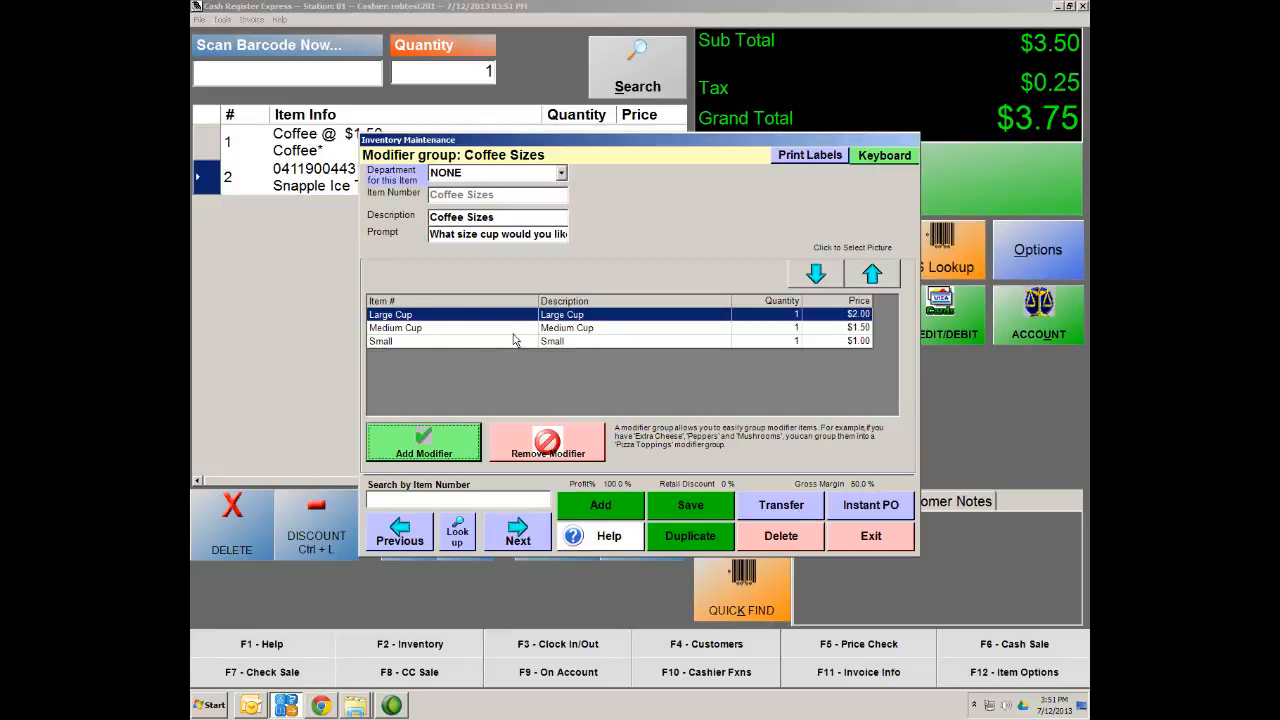
{"action": "left_click", "coordinate": [713, 508]}
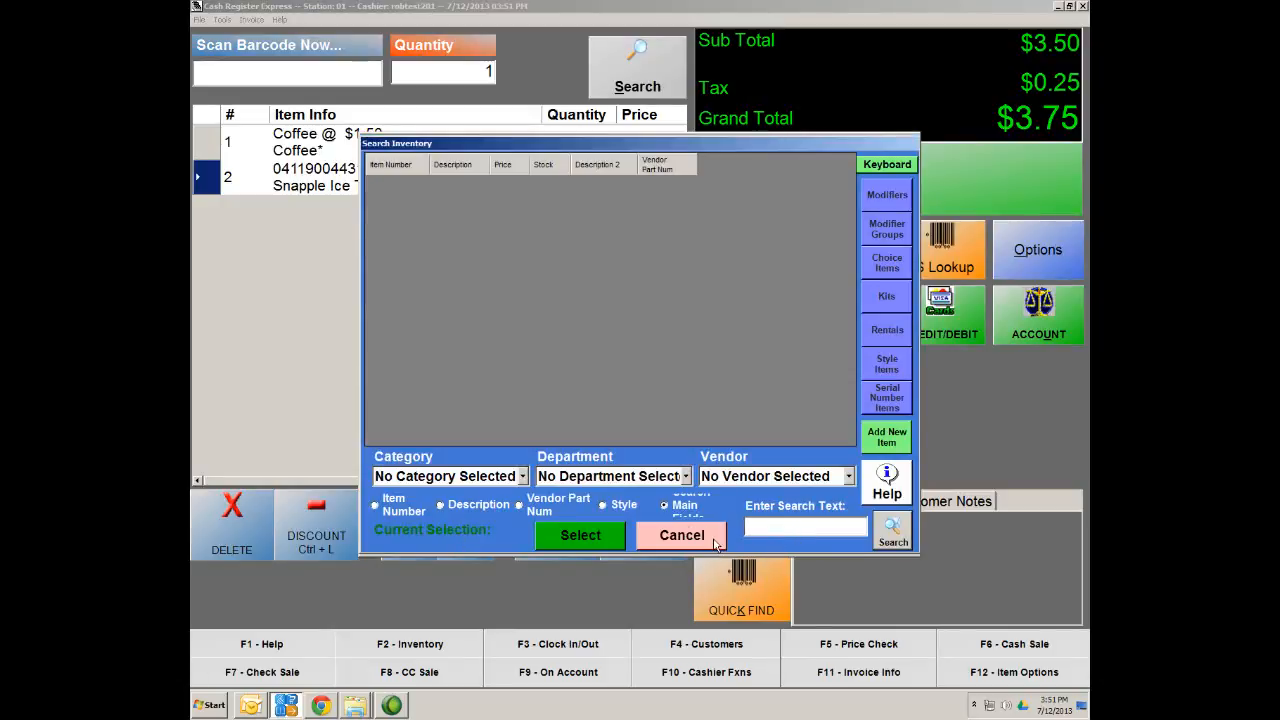
Find the Small item, change its description to 'Small Cup', and save it
{"action": "type", "text": "small"}
{"action": "key", "text": "Return"}
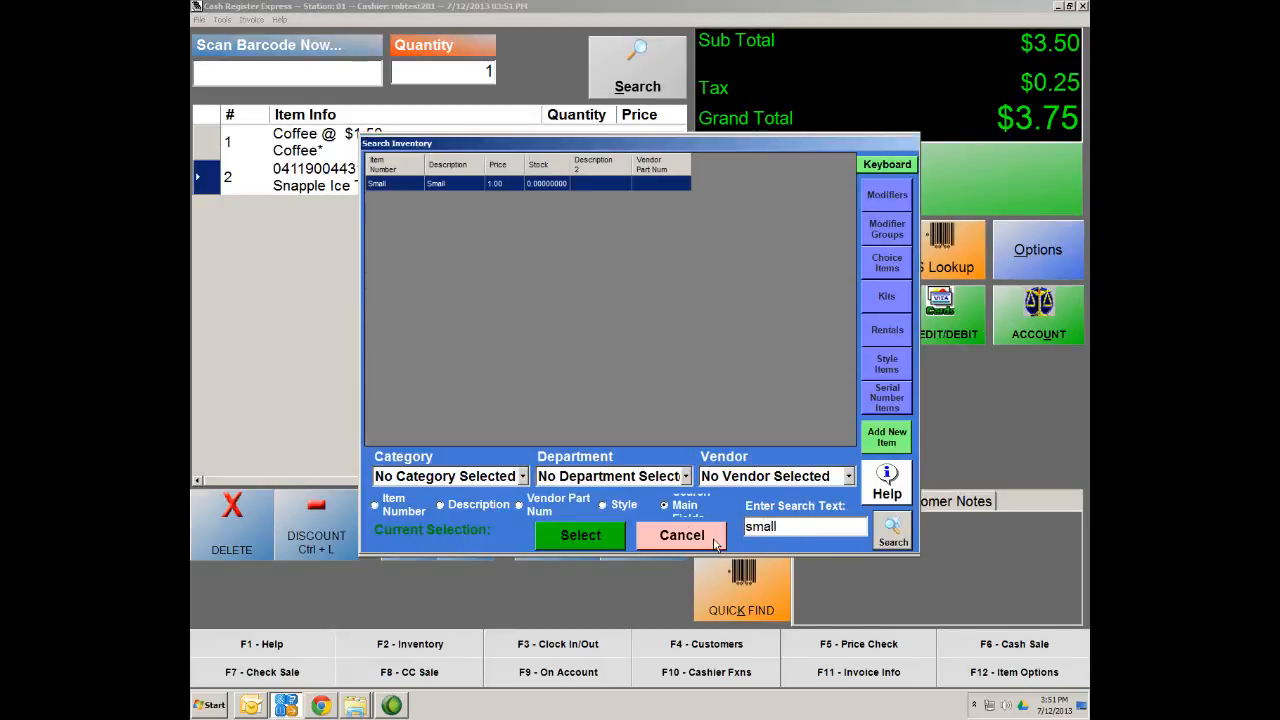
{"action": "double_click", "coordinate": [405, 184]}
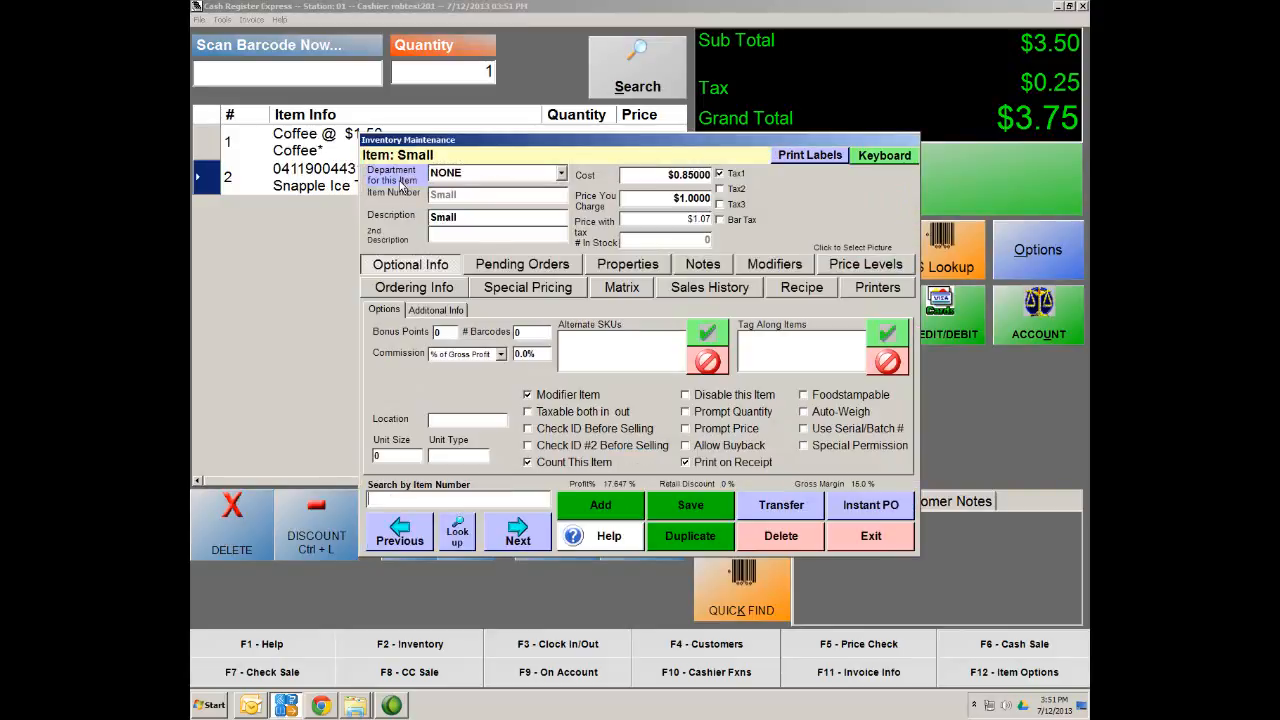
{"action": "left_click", "coordinate": [474, 222]}
{"action": "type", "text": "Cup"}
{"action": "left_click", "coordinate": [693, 510]}
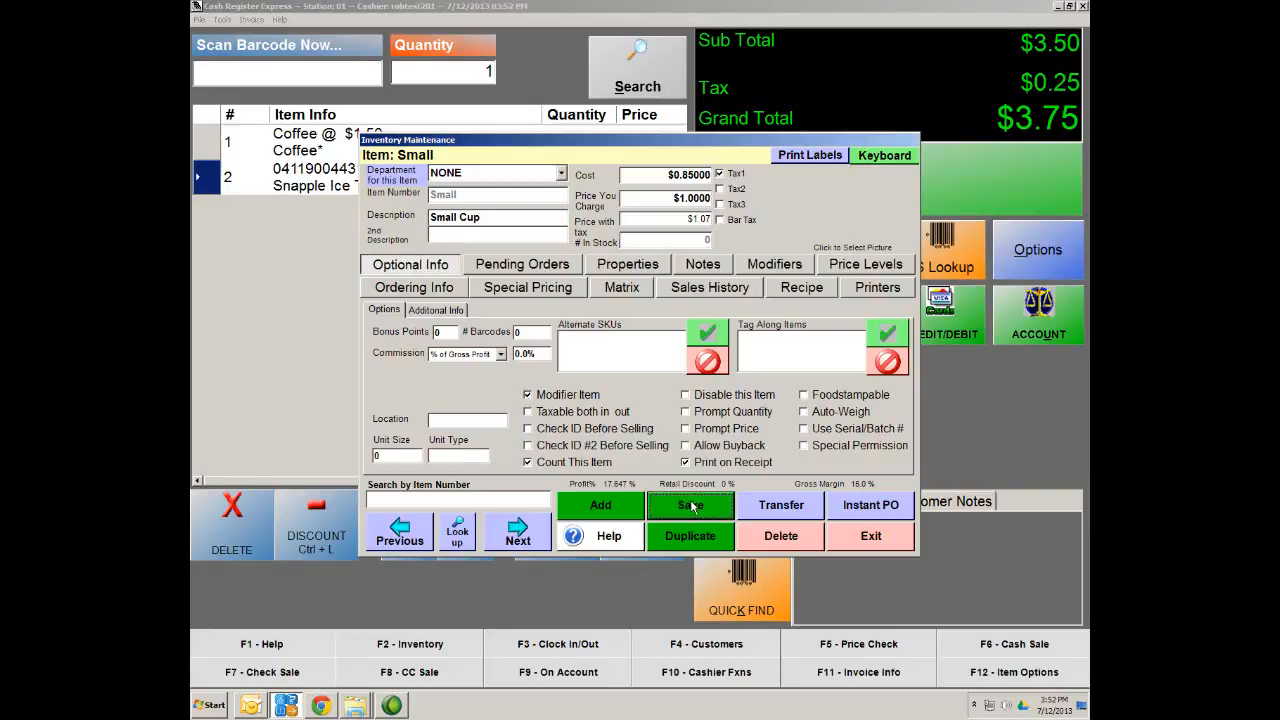
{"action": "left_click", "coordinate": [457, 533]}
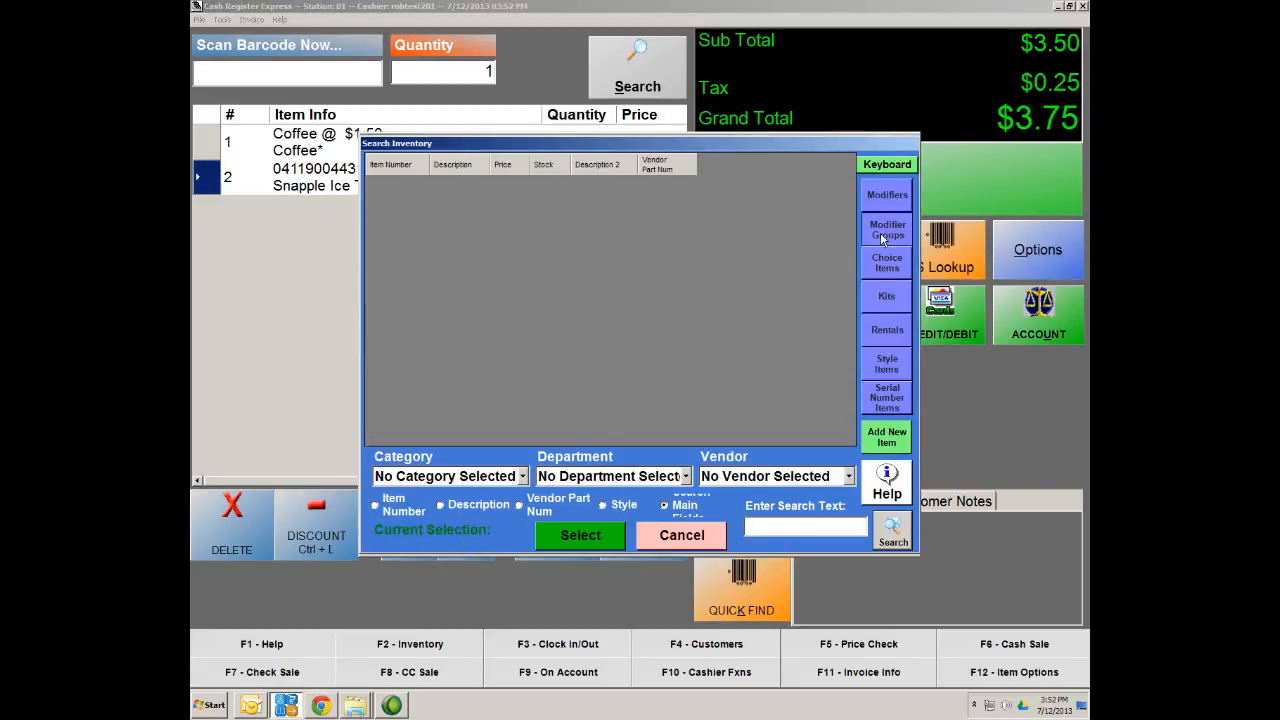
Reopen the Coffee Sizes group from Modifier Groups and save it again
{"action": "left_click", "coordinate": [880, 232]}
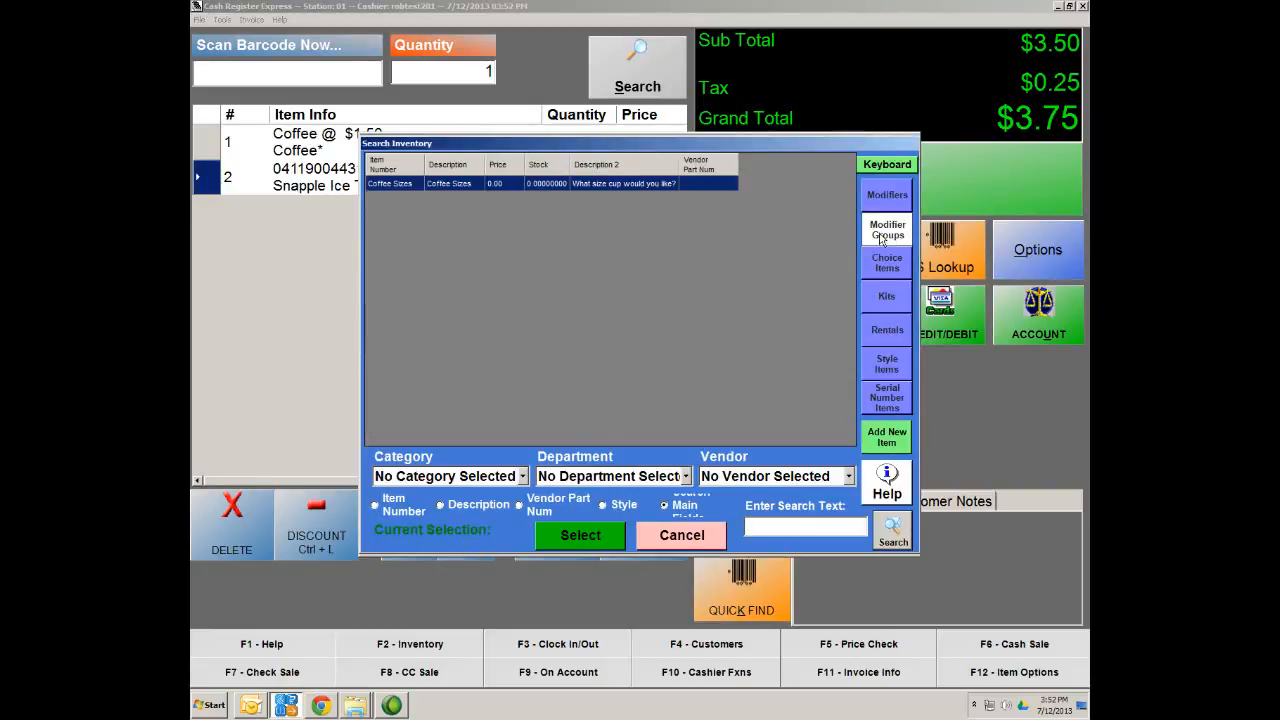
{"action": "left_click", "coordinate": [400, 185]}
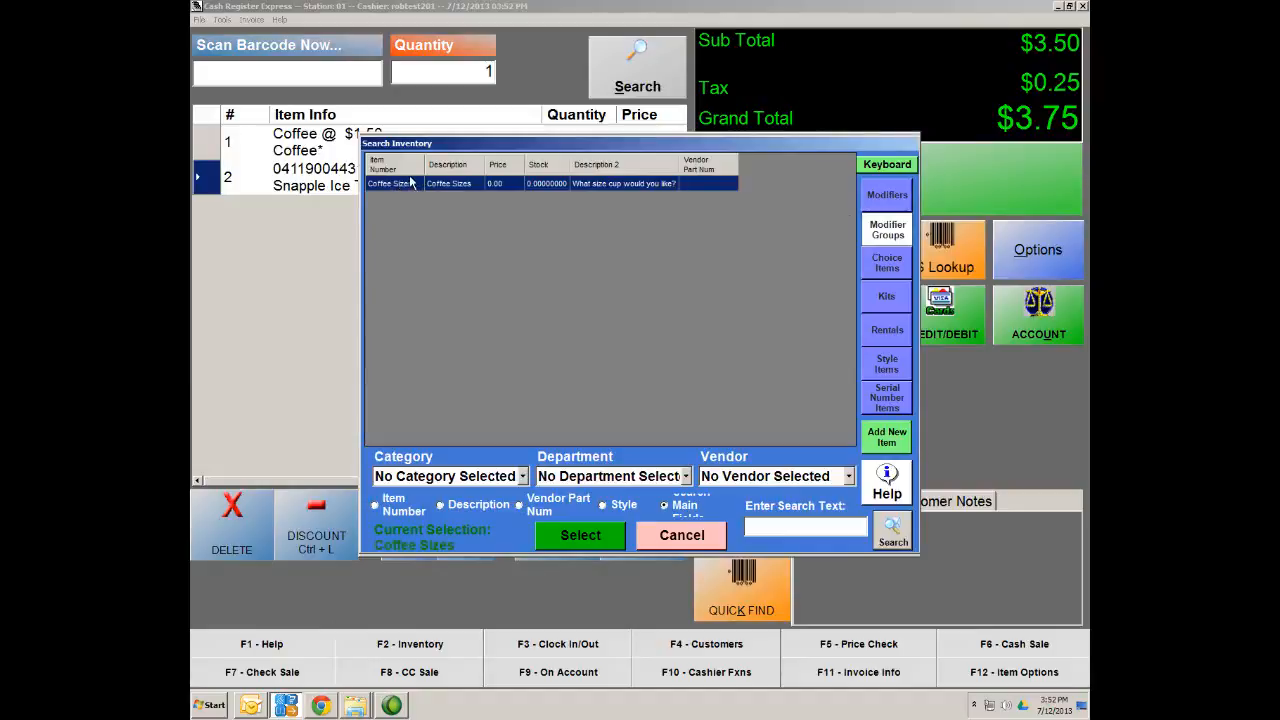
{"action": "double_click", "coordinate": [403, 184]}
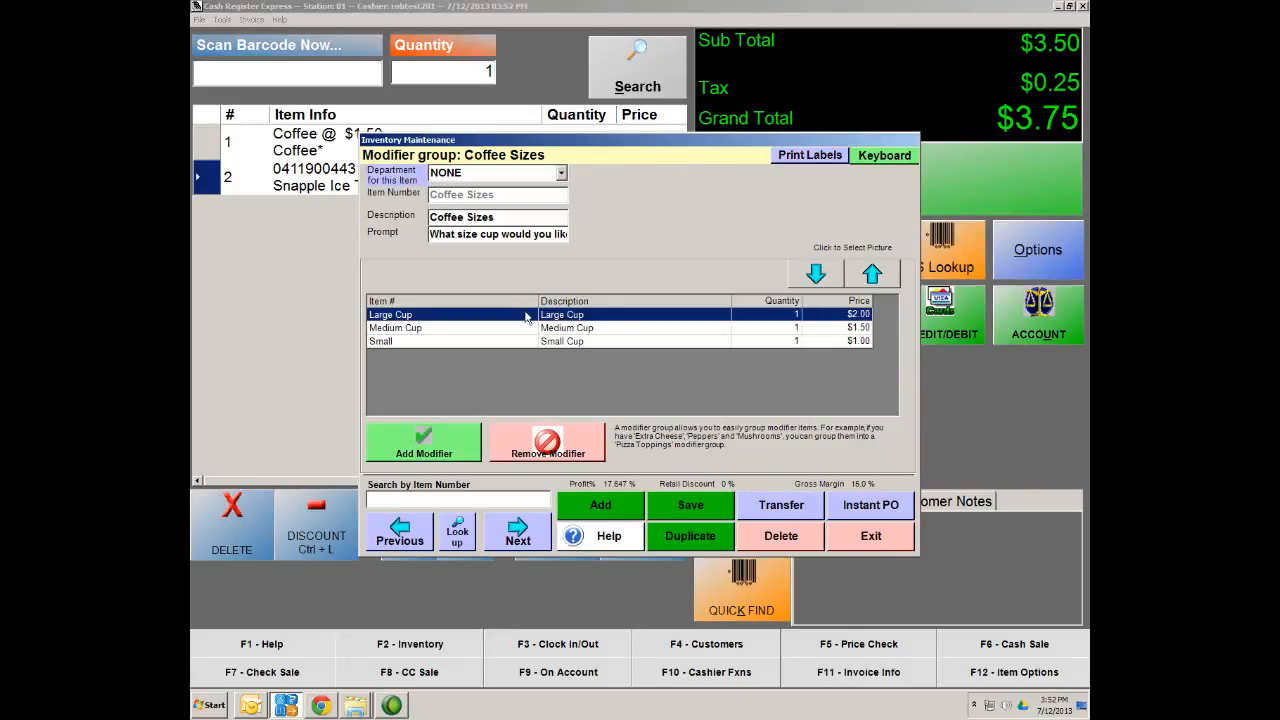
{"action": "left_click", "coordinate": [697, 511]}
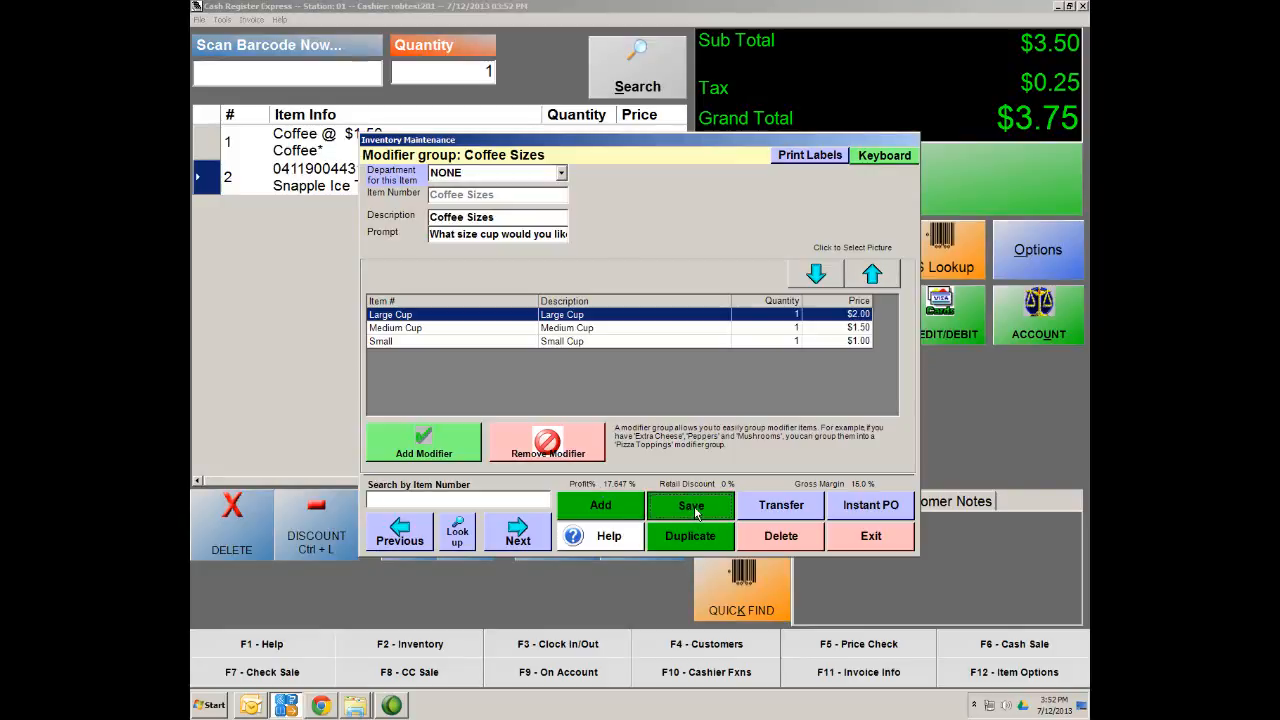
{"action": "left_click", "coordinate": [458, 538]}
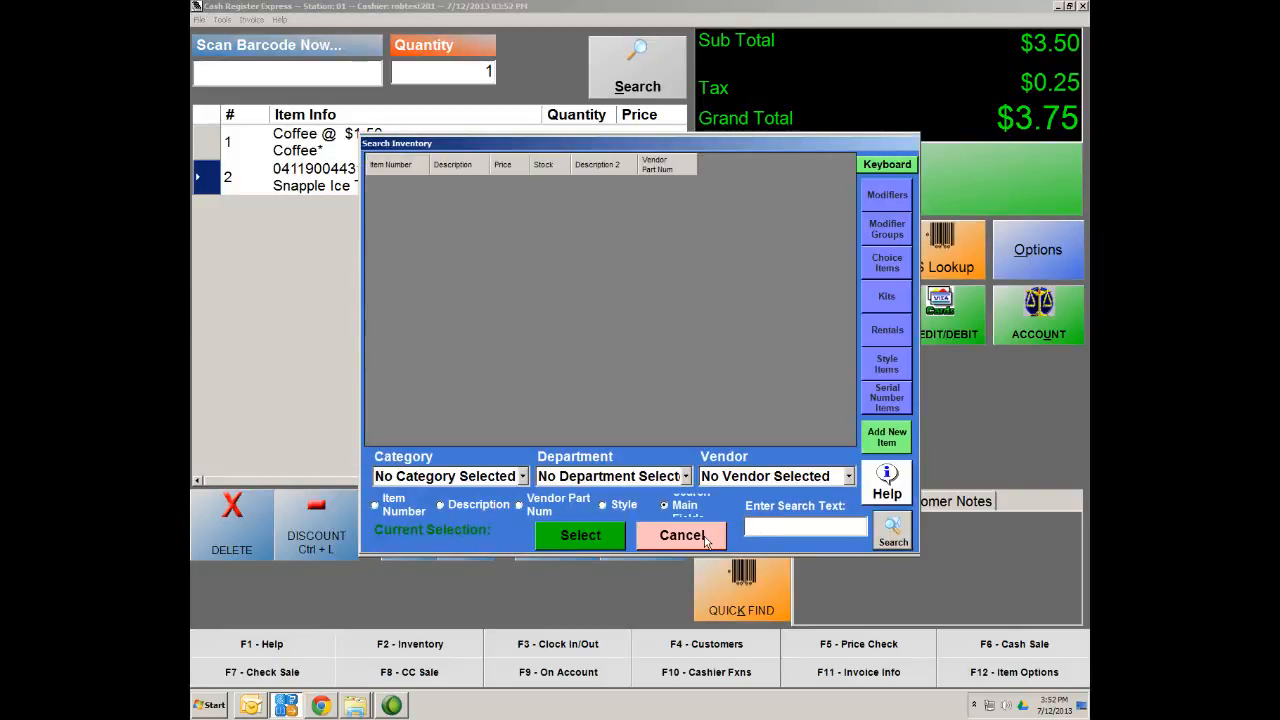
Open the Coffee item, set its price, price with tax and cost to 0.00, and save
{"action": "type", "text": "coffee"}
{"action": "key", "text": "Return"}
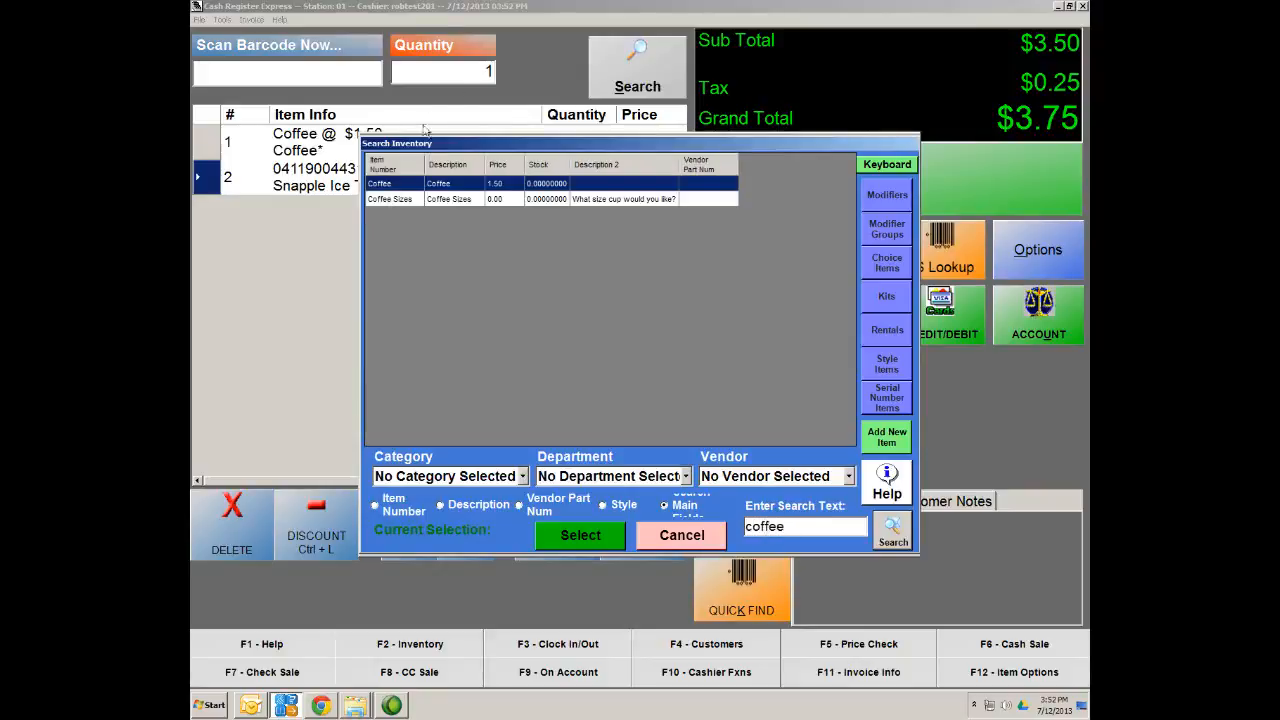
{"action": "double_click", "coordinate": [464, 186]}
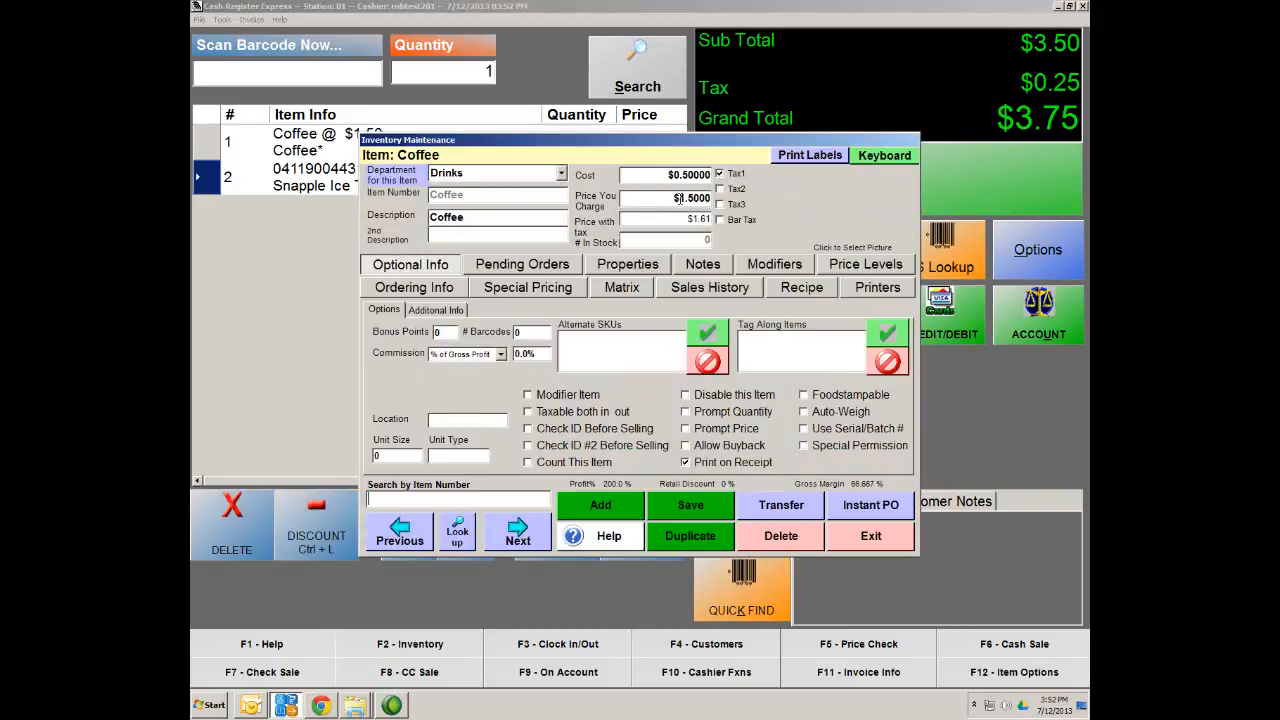
{"action": "left_click", "coordinate": [676, 198]}
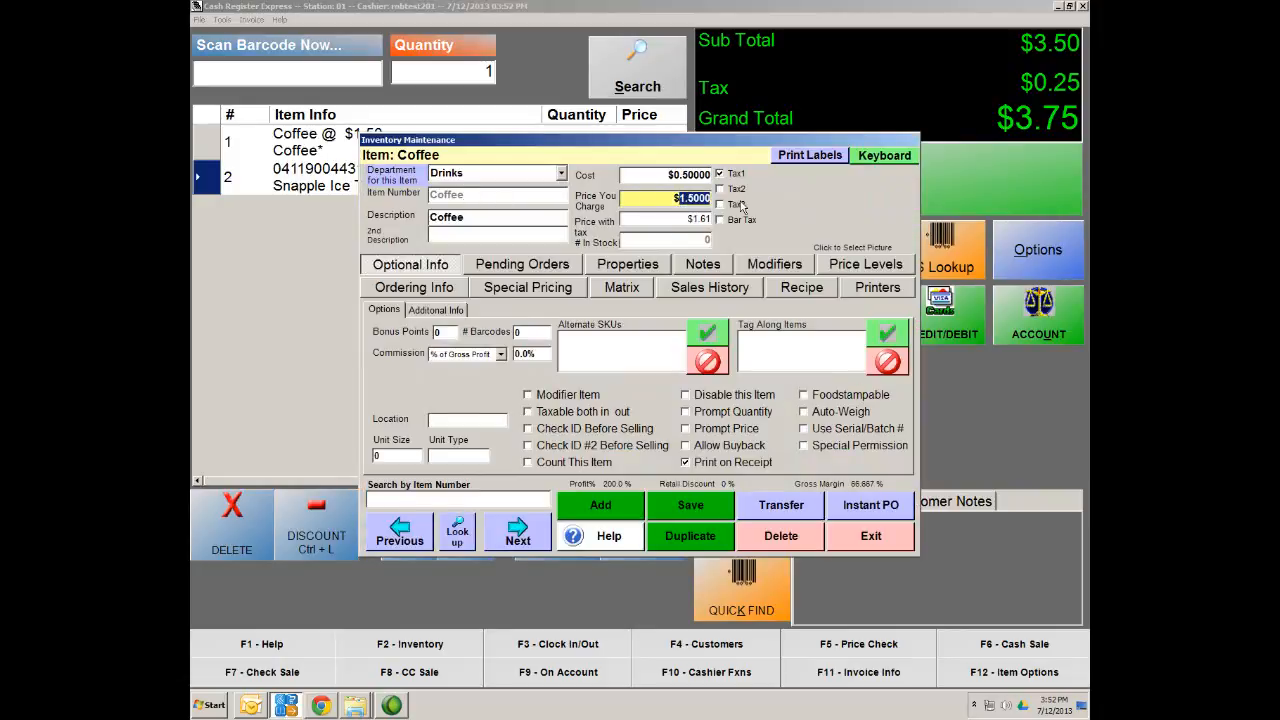
{"action": "type", "text": "0.00"}
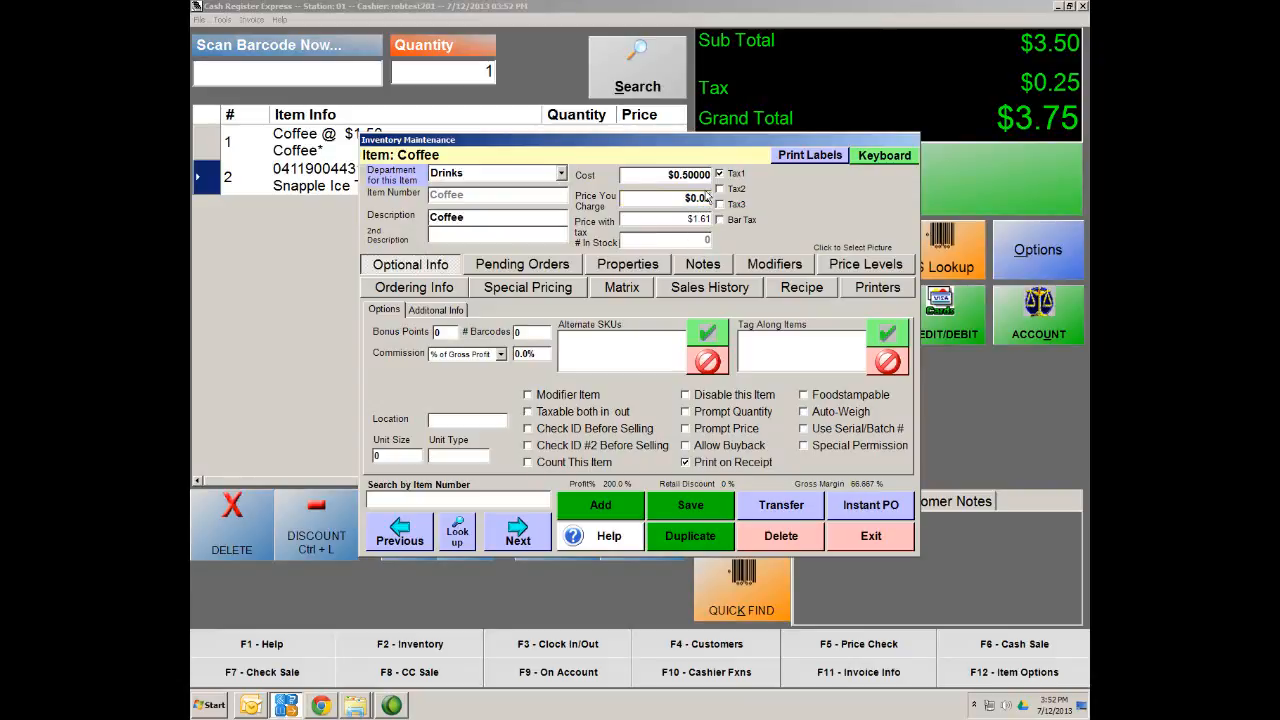
{"action": "left_click", "coordinate": [664, 218]}
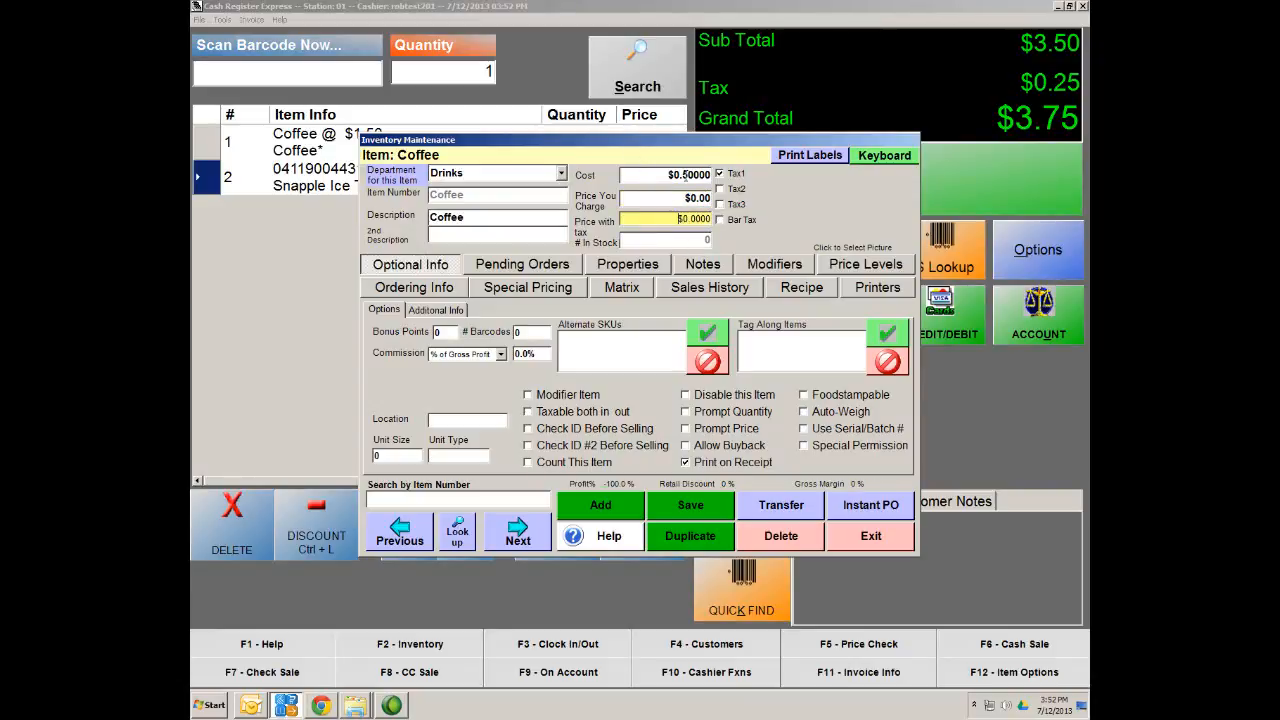
{"action": "left_click", "coordinate": [686, 176]}
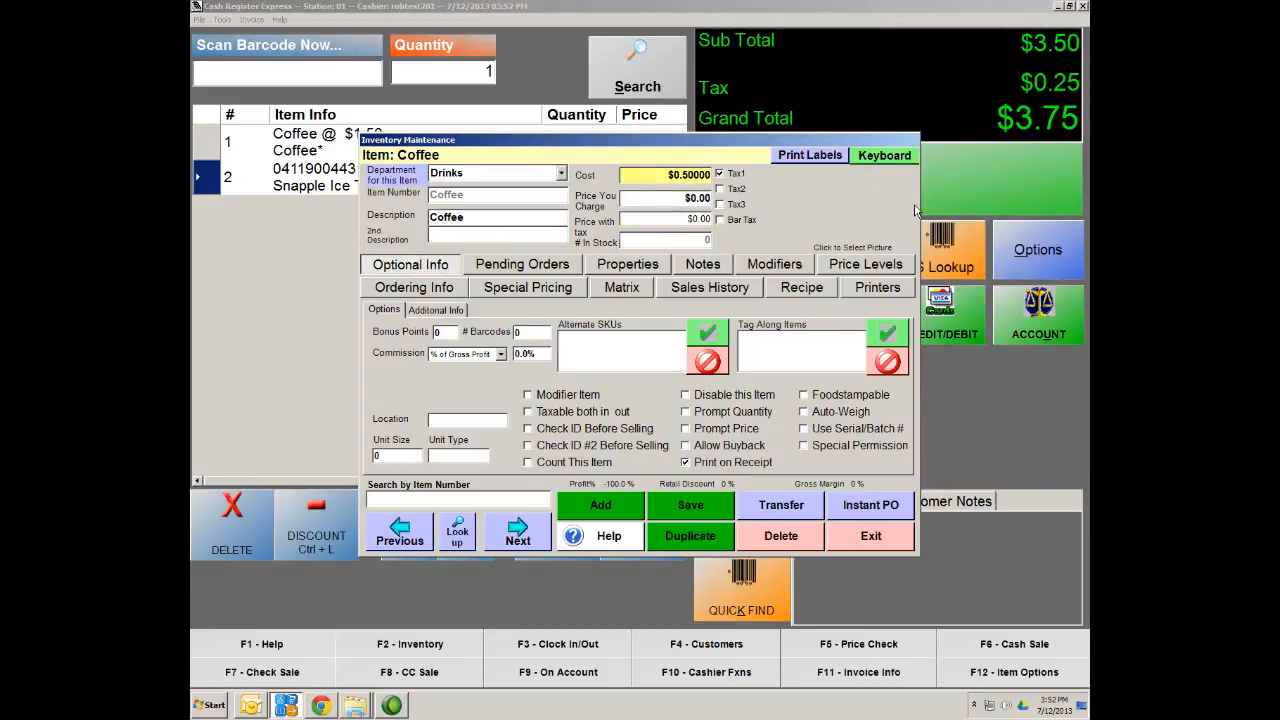
{"action": "key", "text": "BackSpace"}
{"action": "type", "text": "0"}
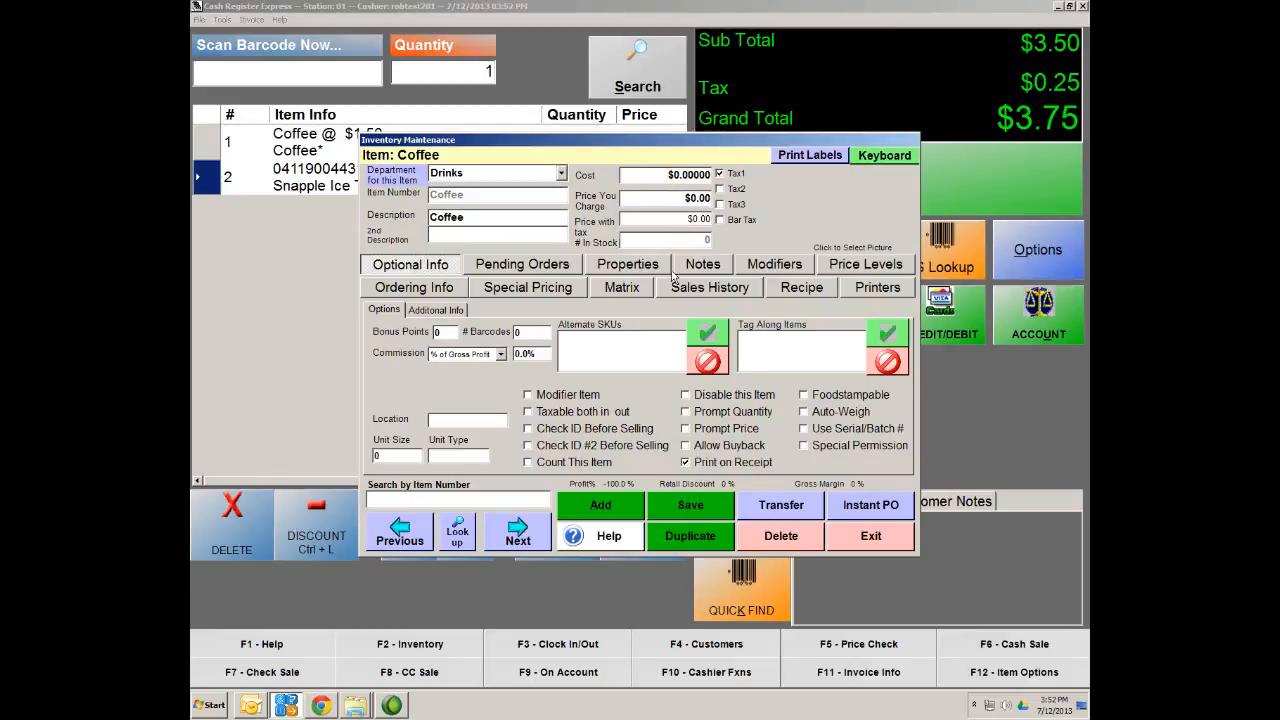
{"action": "left_click", "coordinate": [711, 531]}
{"action": "left_click", "coordinate": [712, 507]}
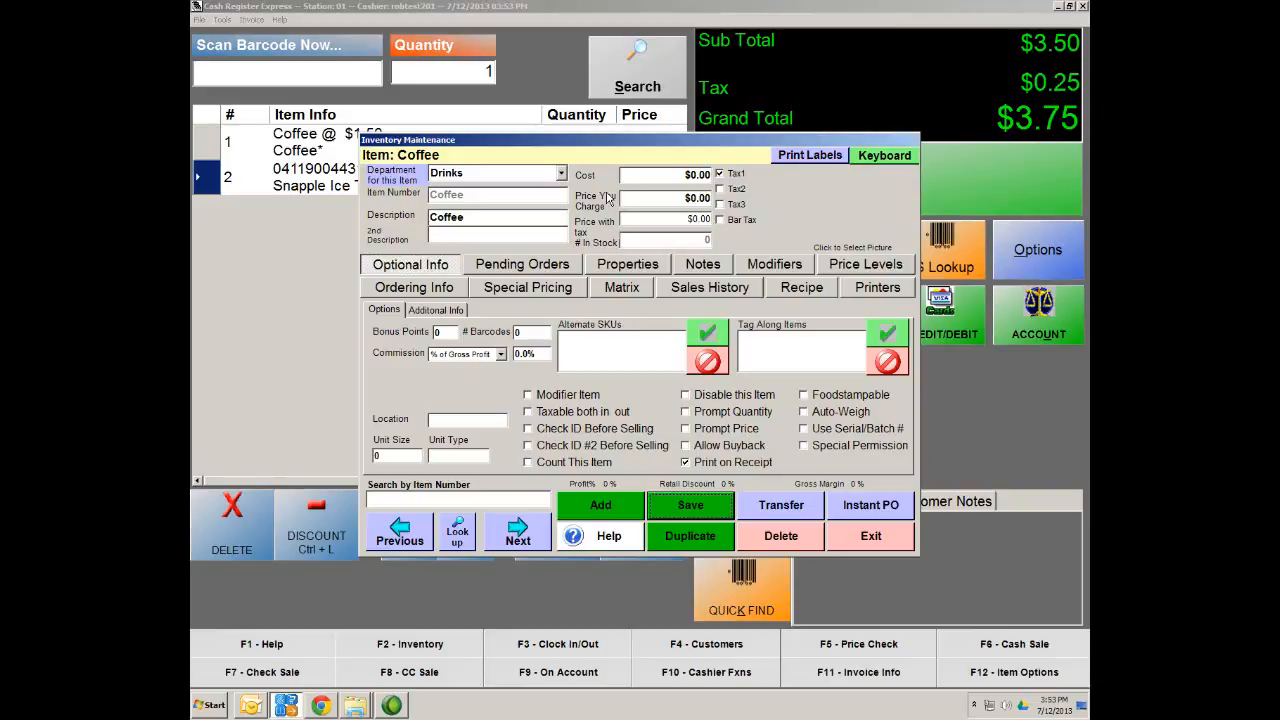
Add the Coffee Sizes group to Coffee's modifiers, charging for sizes, and save the item
{"action": "left_click", "coordinate": [776, 268]}
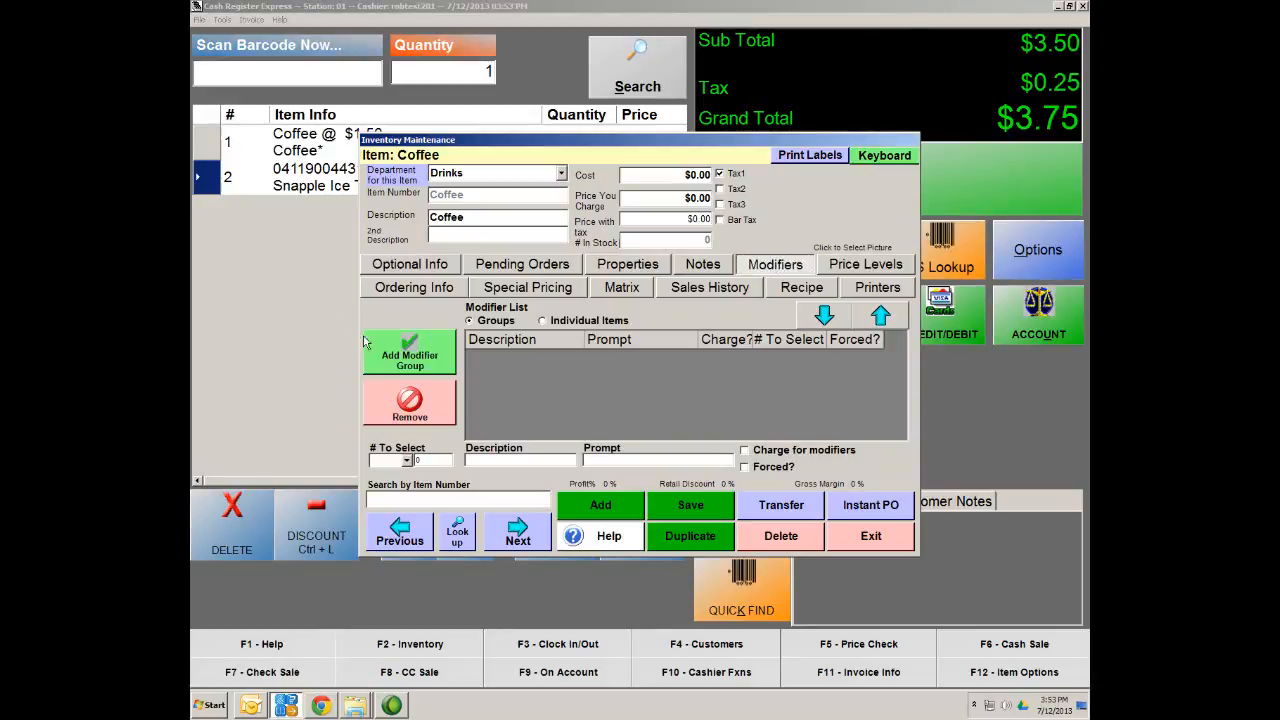
{"action": "left_click", "coordinate": [413, 362]}
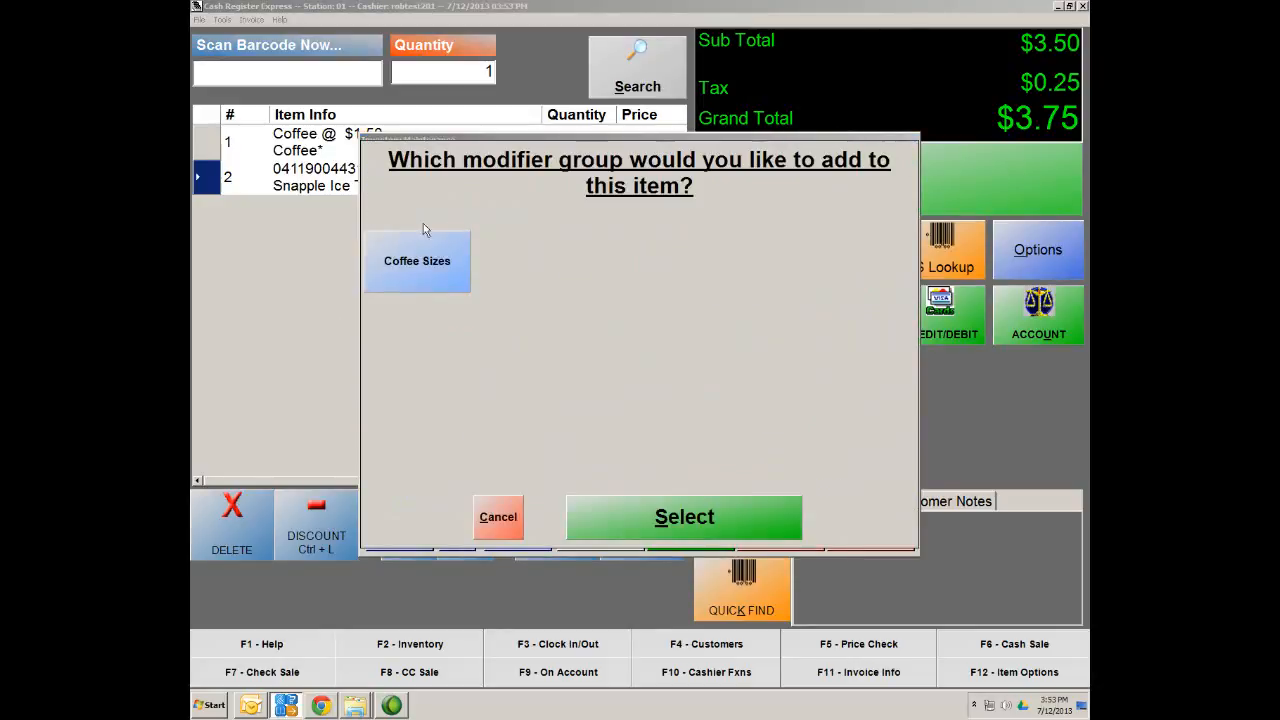
{"action": "left_click", "coordinate": [439, 283]}
{"action": "left_click", "coordinate": [439, 283]}
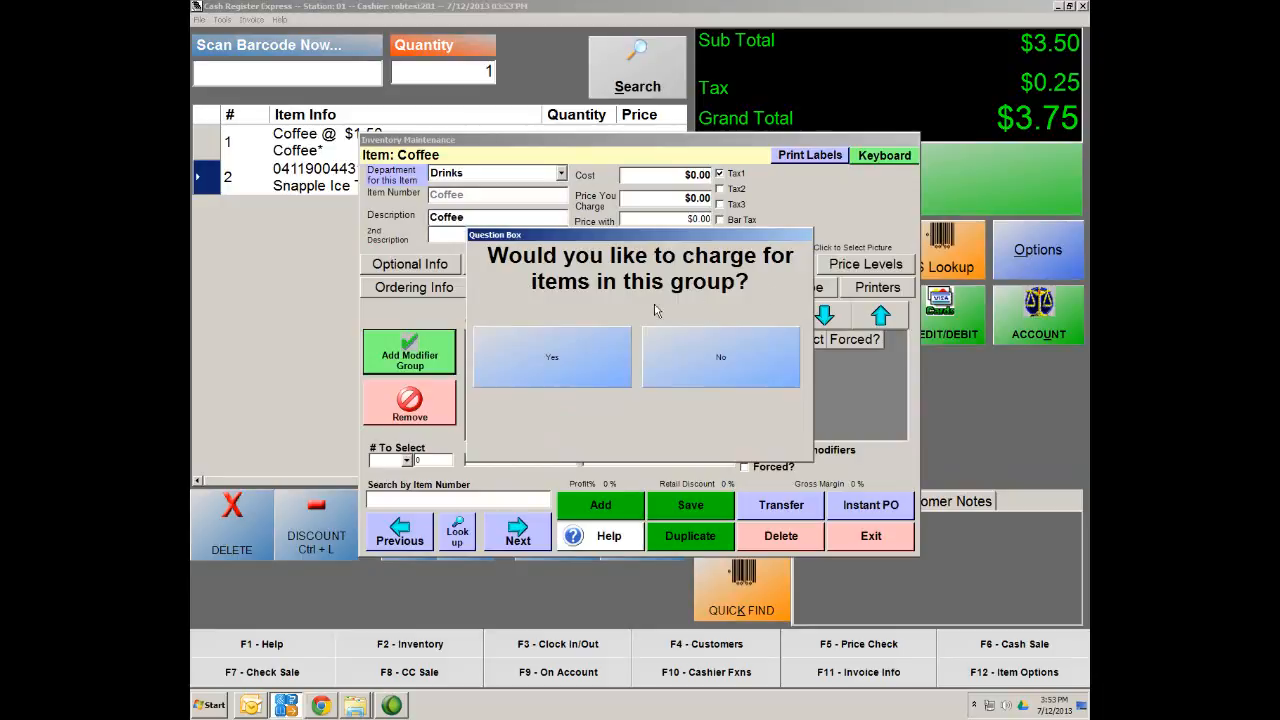
{"action": "left_click", "coordinate": [551, 365]}
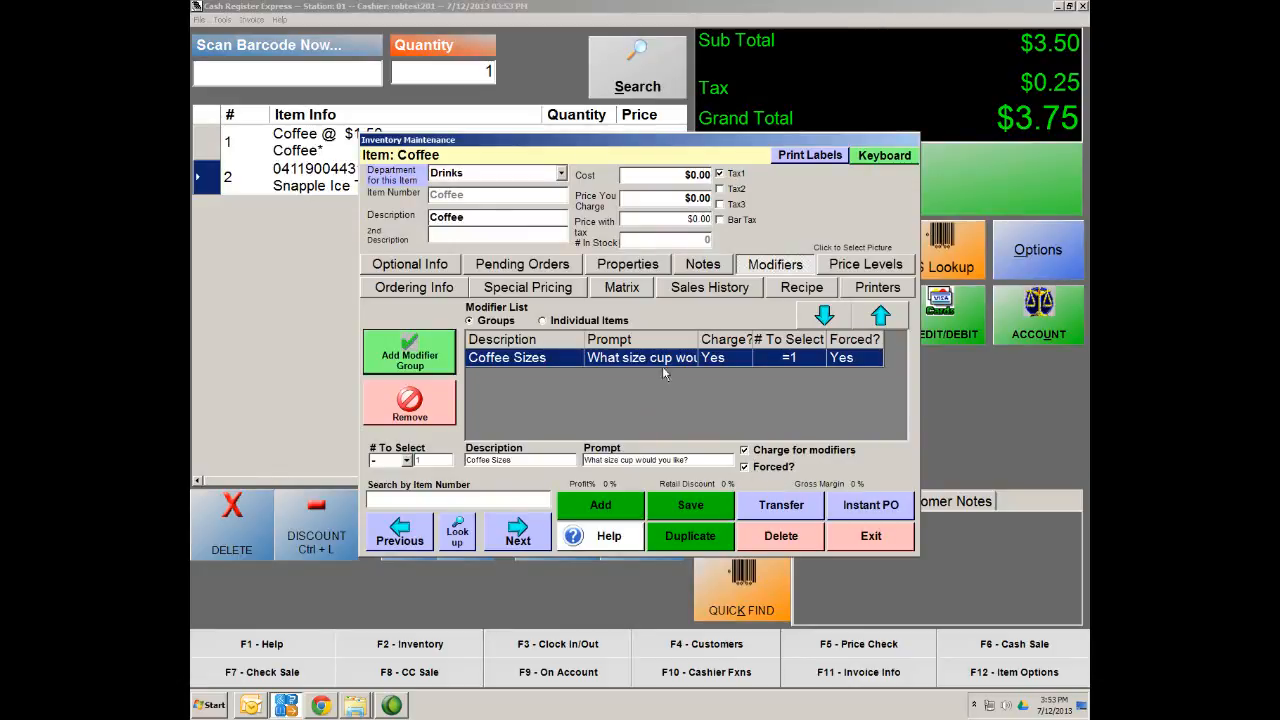
{"action": "left_click", "coordinate": [697, 510]}
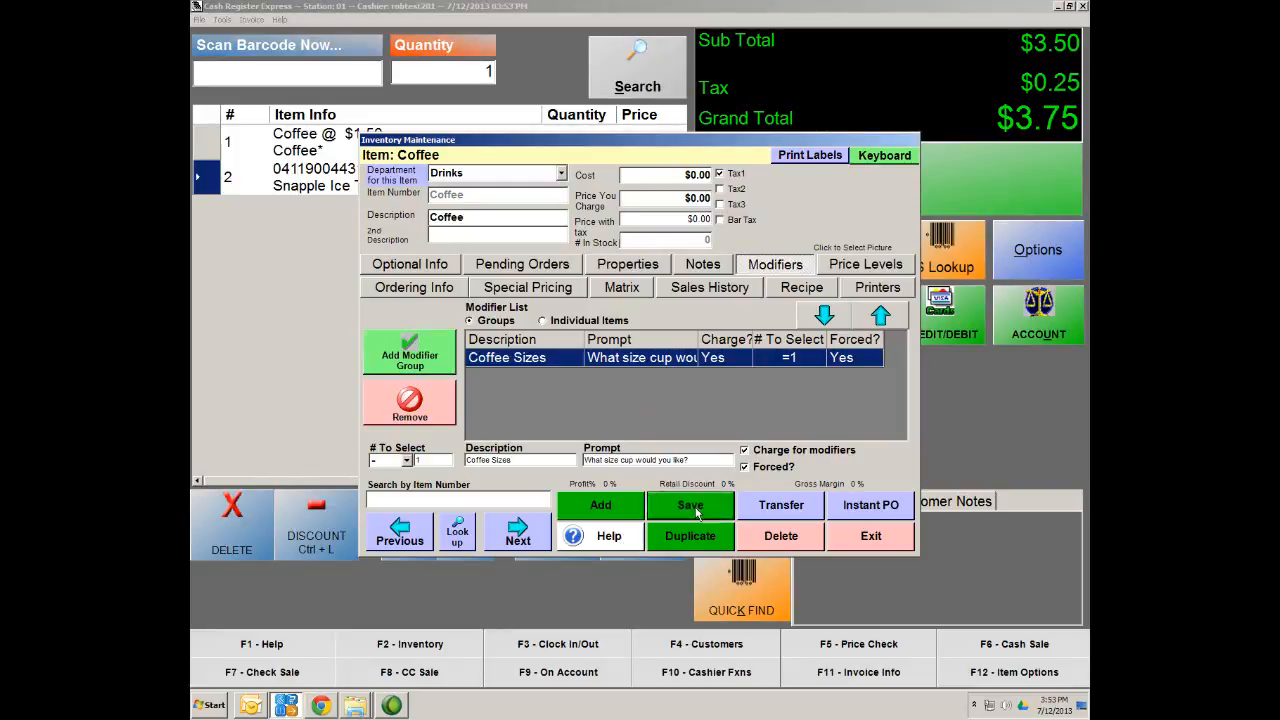
{"action": "left_click", "coordinate": [421, 268]}
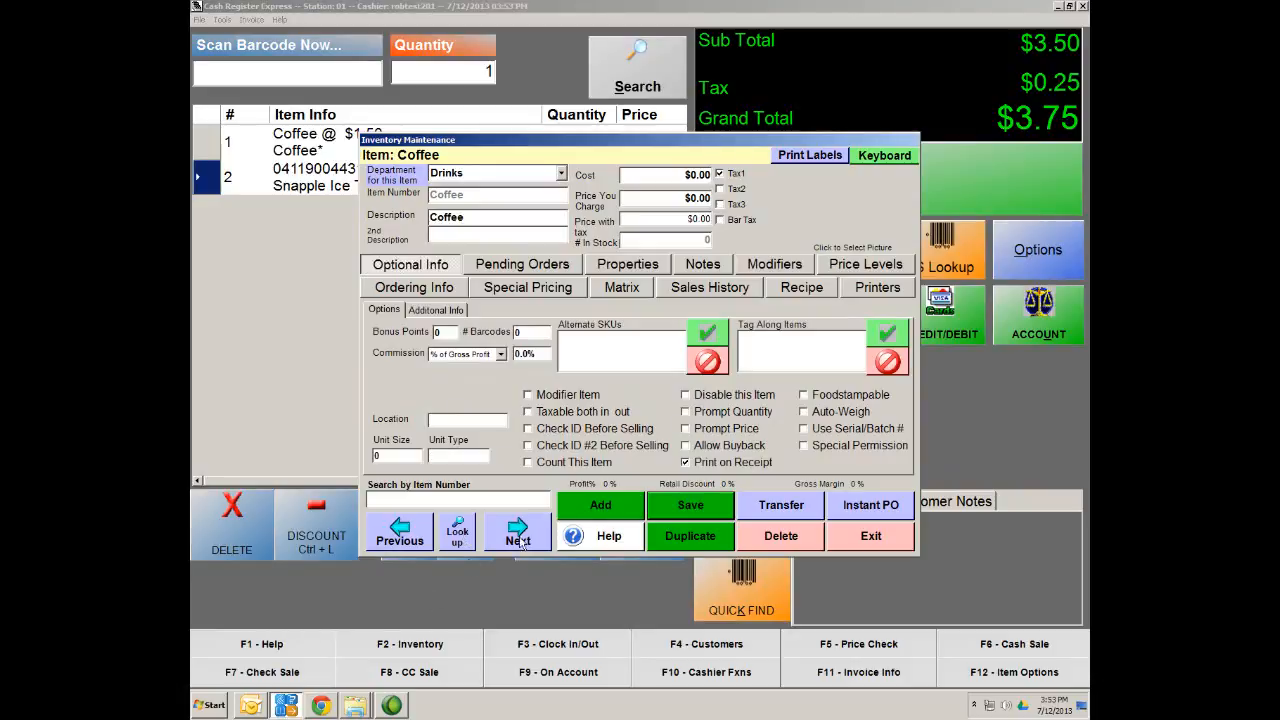
{"action": "left_click", "coordinate": [454, 524]}
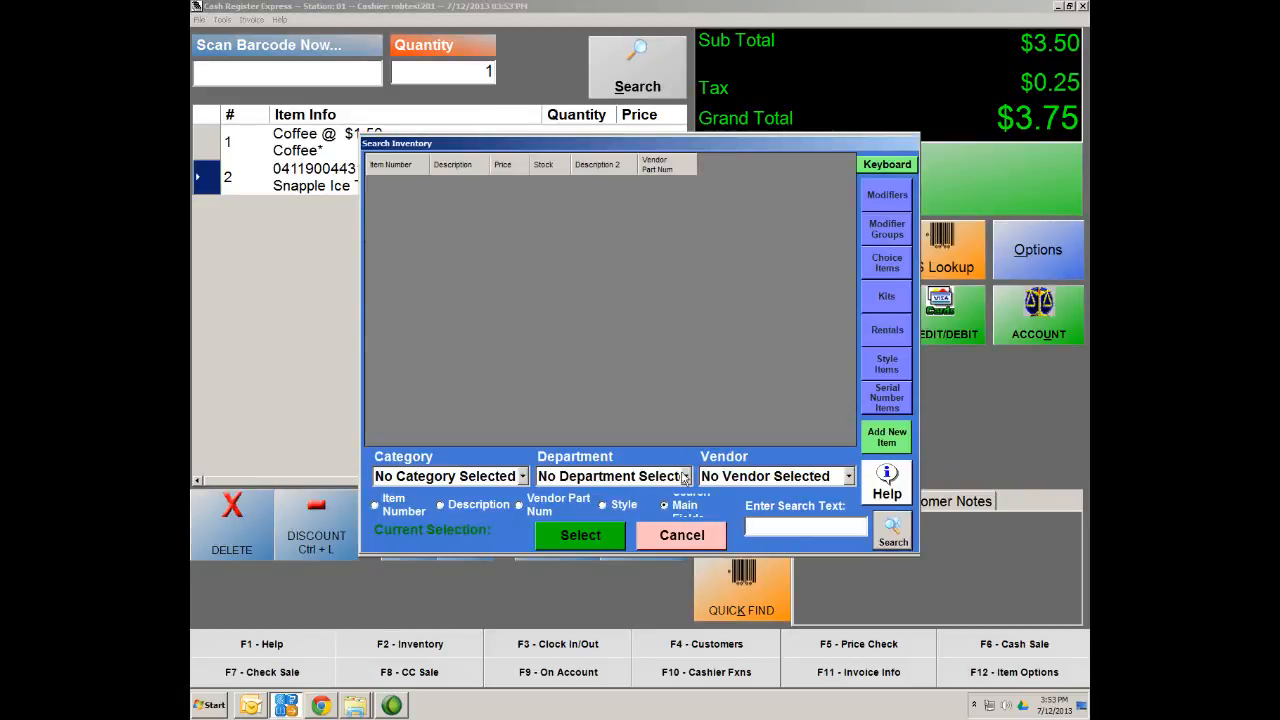
Search inventory for 'cup' items, then close the search and the Coffee item record
{"action": "type", "text": "small"}
{"action": "key", "text": "BackSpace"}
{"action": "key", "text": "BackSpace"}
{"action": "key", "text": "BackSpace"}
{"action": "key", "text": "BackSpace"}
{"action": "key", "text": "BackSpace"}
{"action": "type", "text": "cup"}
{"action": "key", "text": "Return"}
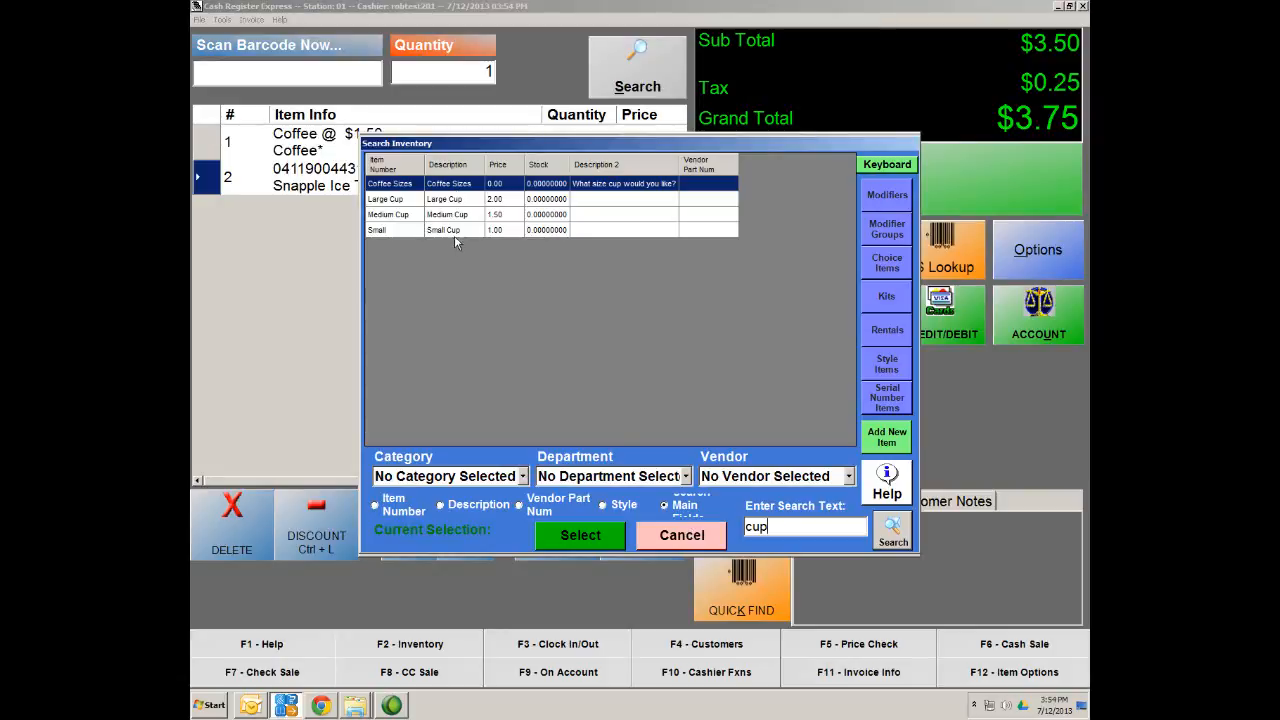
{"action": "left_click", "coordinate": [690, 546]}
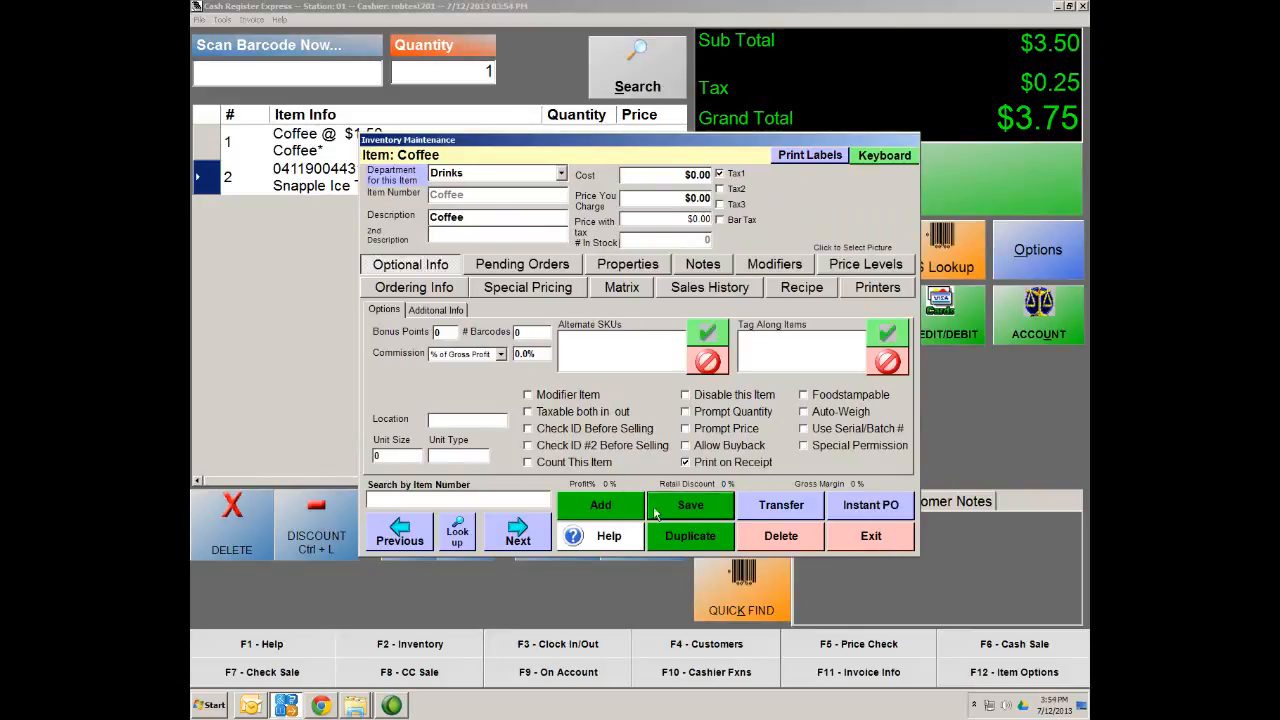
{"action": "left_click", "coordinate": [871, 537]}
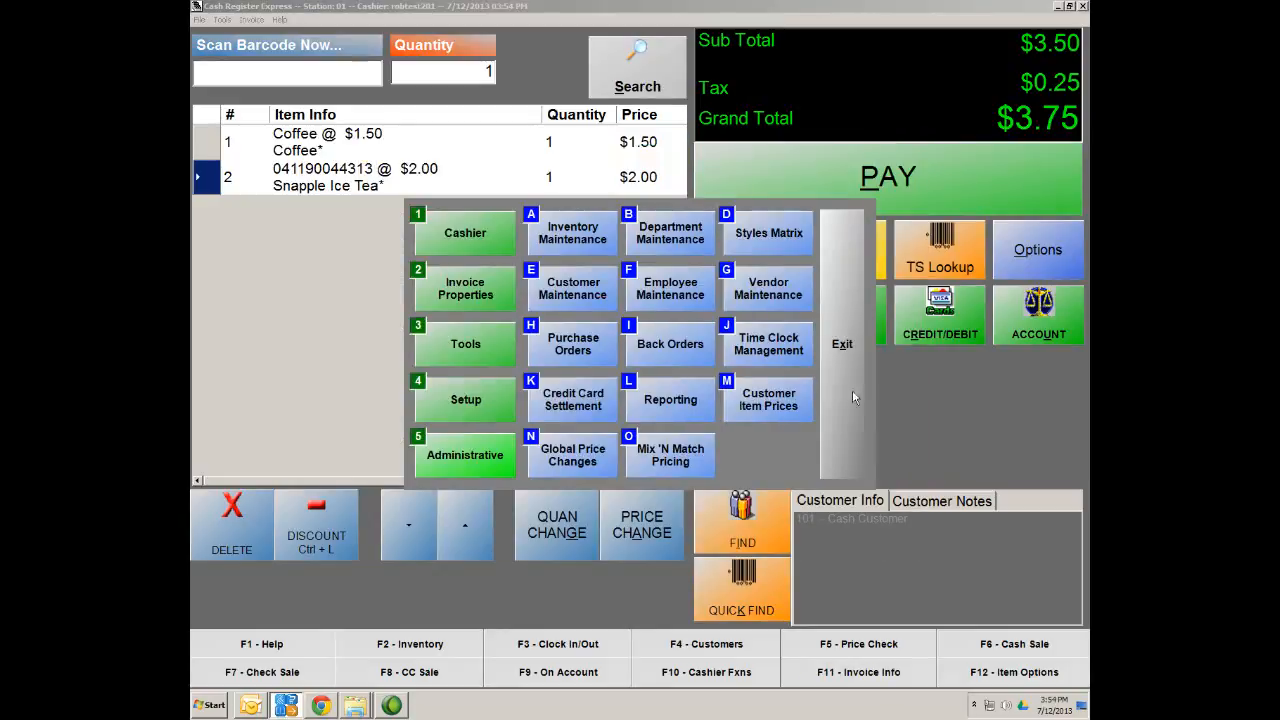
Close the administrative options, hold the current sale with Ctrl+H, and exit the register
{"action": "left_click", "coordinate": [840, 315]}
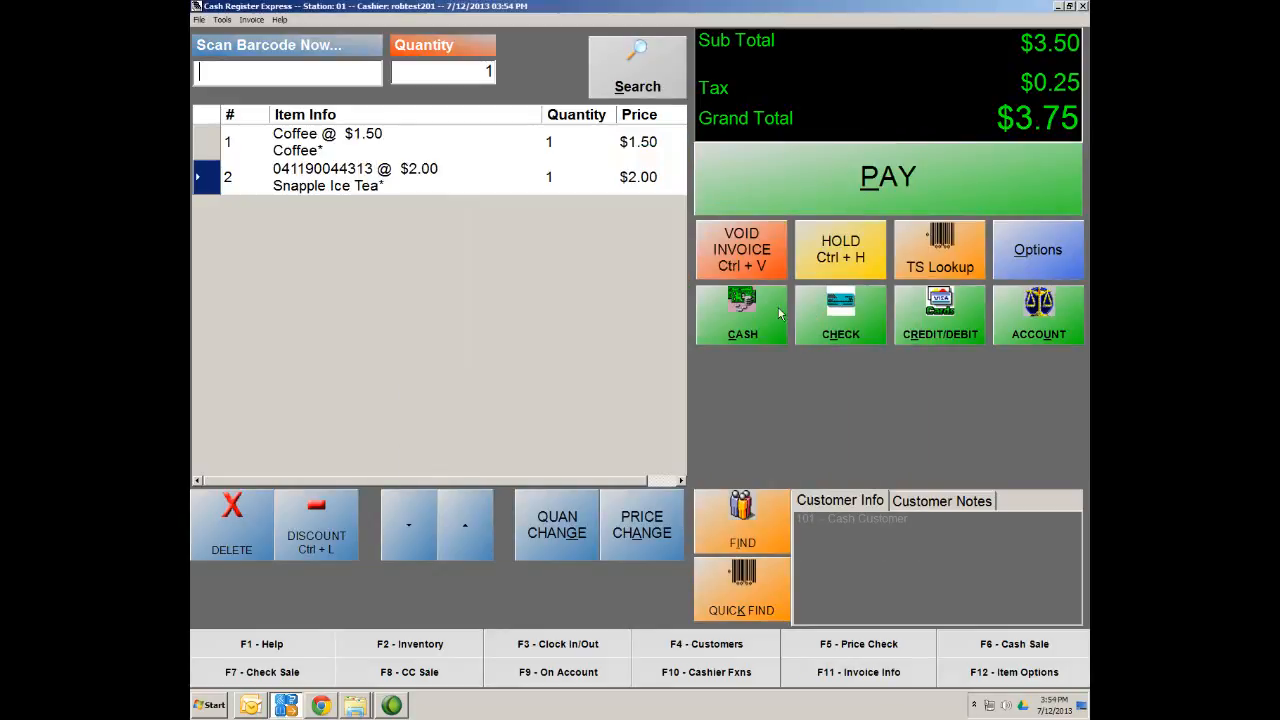
{"action": "key", "text": "ctrl+h"}
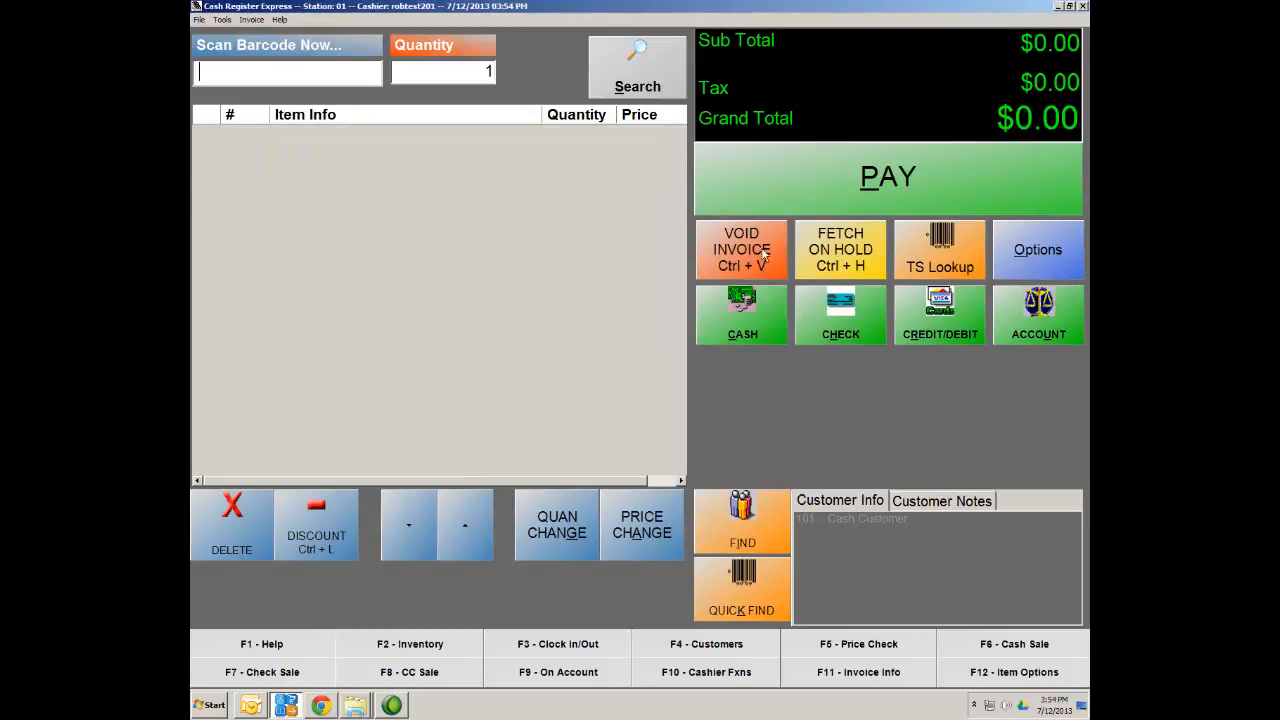
{"action": "left_click", "coordinate": [1084, 6]}
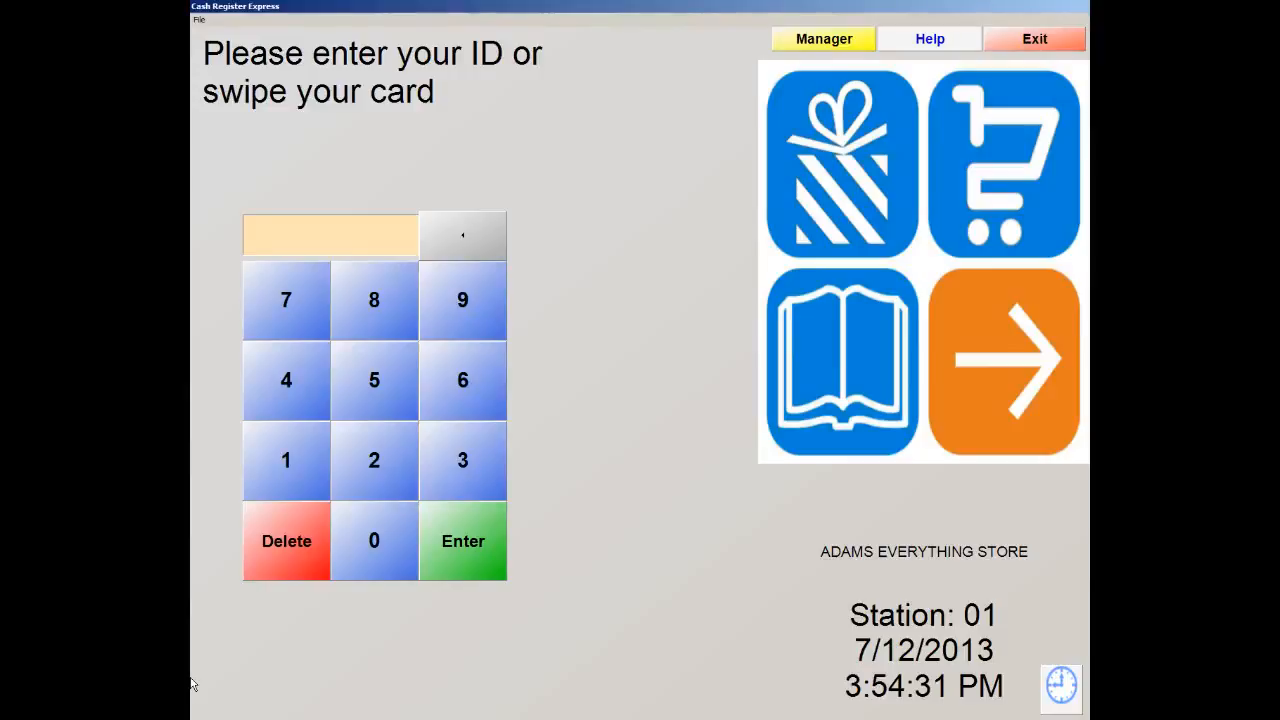
Sign back in to the register with the cashier ID and password
{"action": "key", "text": "Return"}
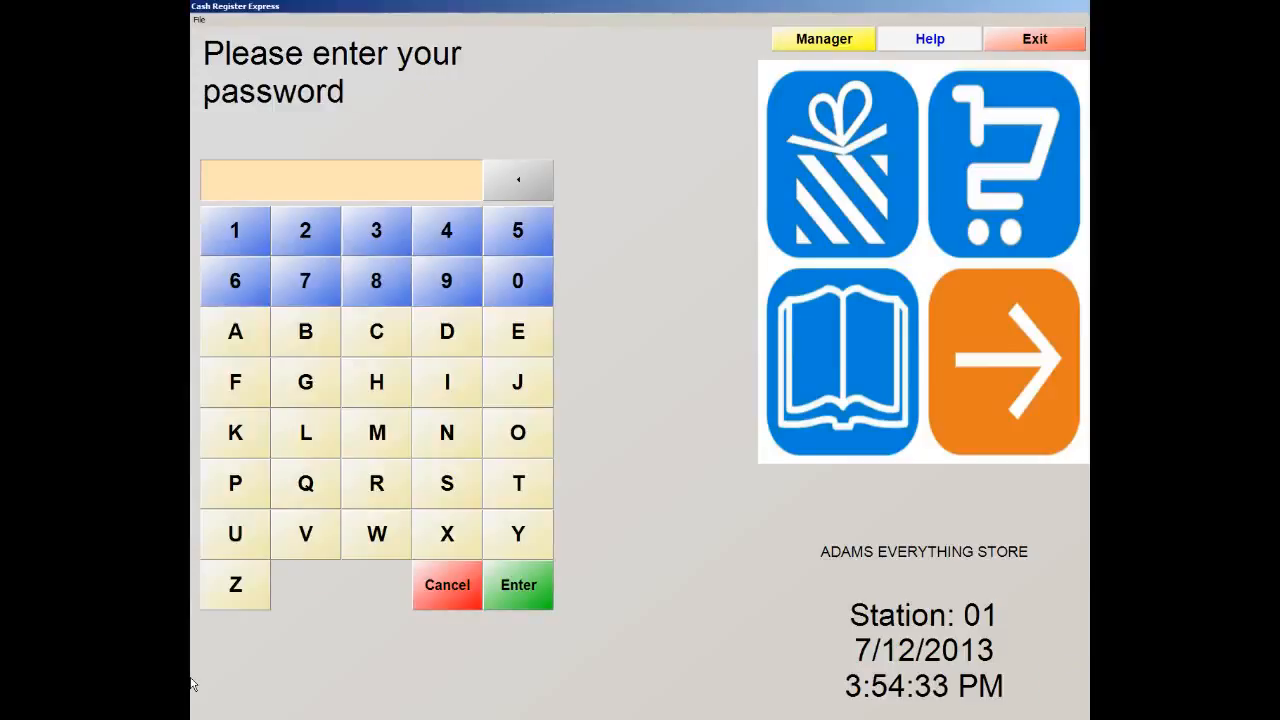
{"action": "type", "text": "*****"}
{"action": "left_click", "coordinate": [518, 592]}
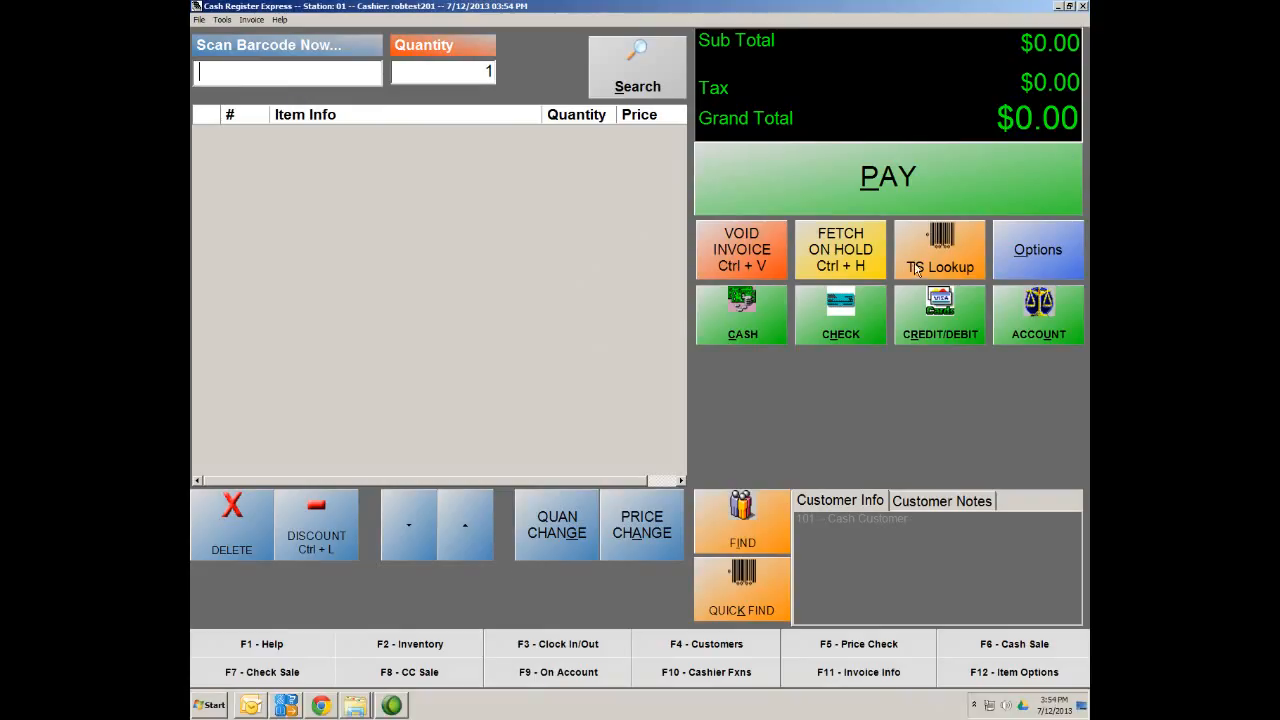
Add Coffee from the Drinks touchscreen category with a Small Cup size
{"action": "left_click", "coordinate": [917, 270]}
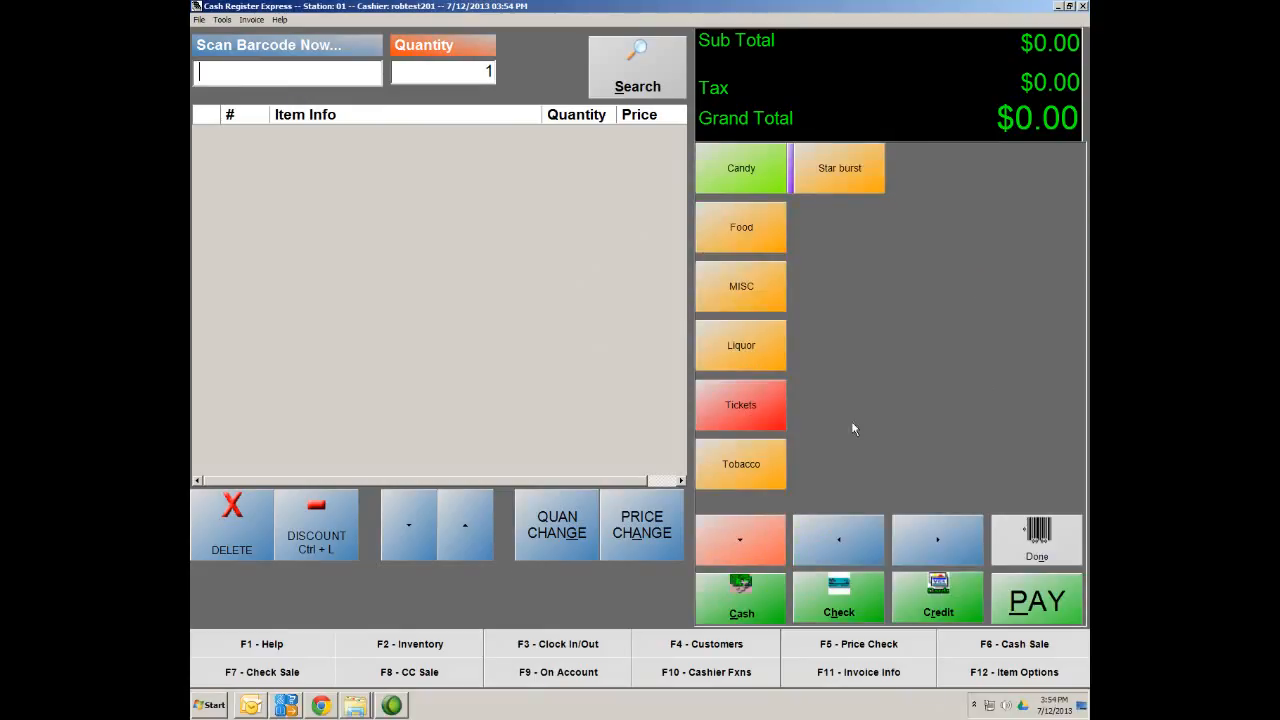
{"action": "left_click", "coordinate": [740, 538]}
{"action": "left_click", "coordinate": [776, 556]}
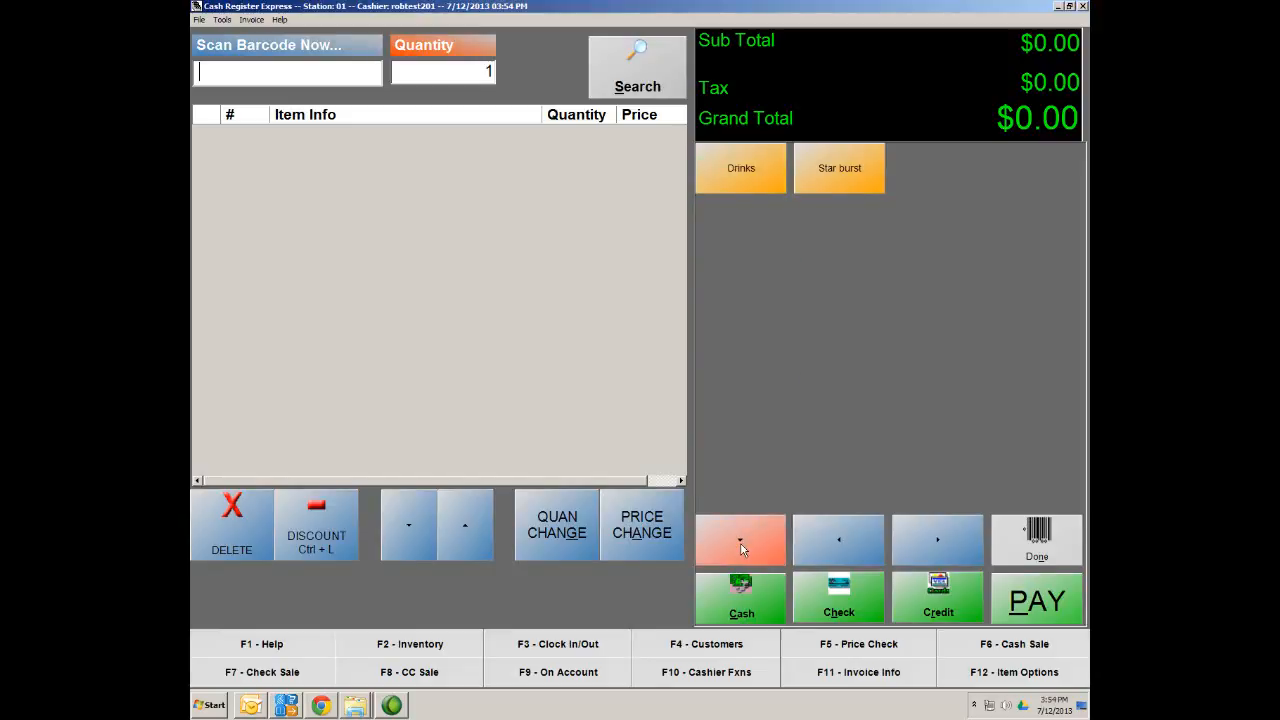
{"action": "left_click", "coordinate": [733, 179]}
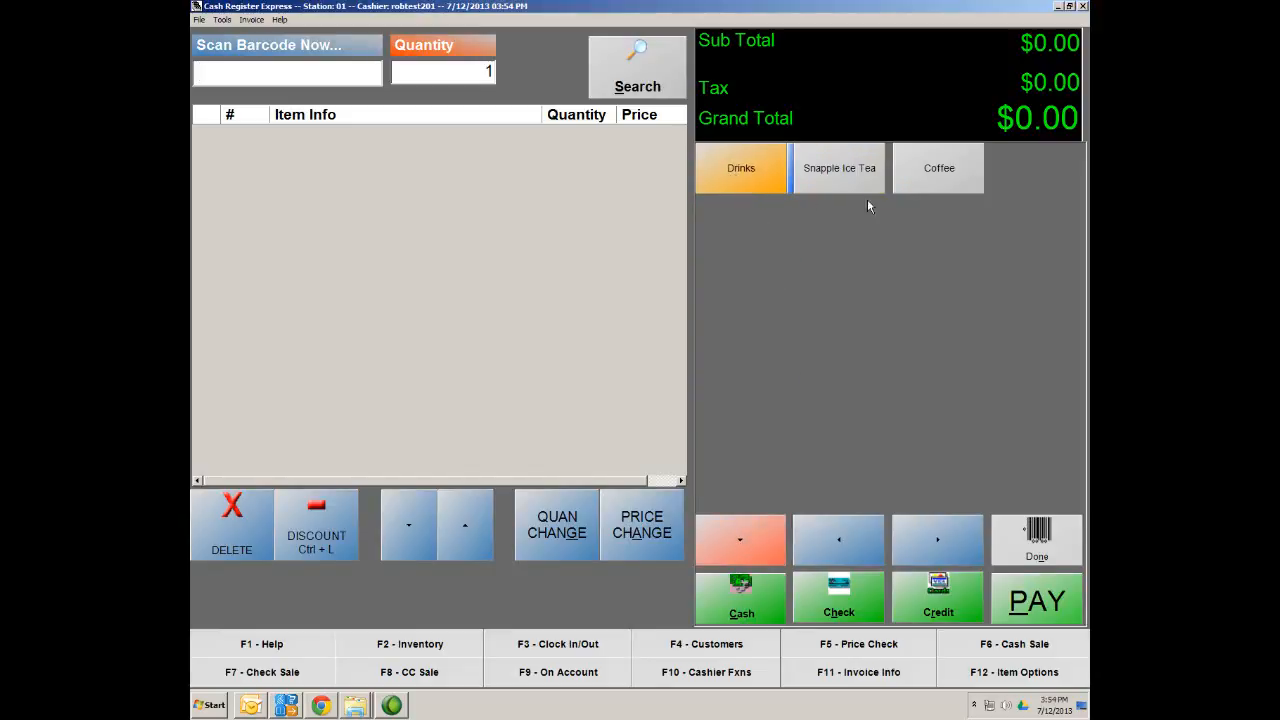
{"action": "left_click", "coordinate": [946, 180]}
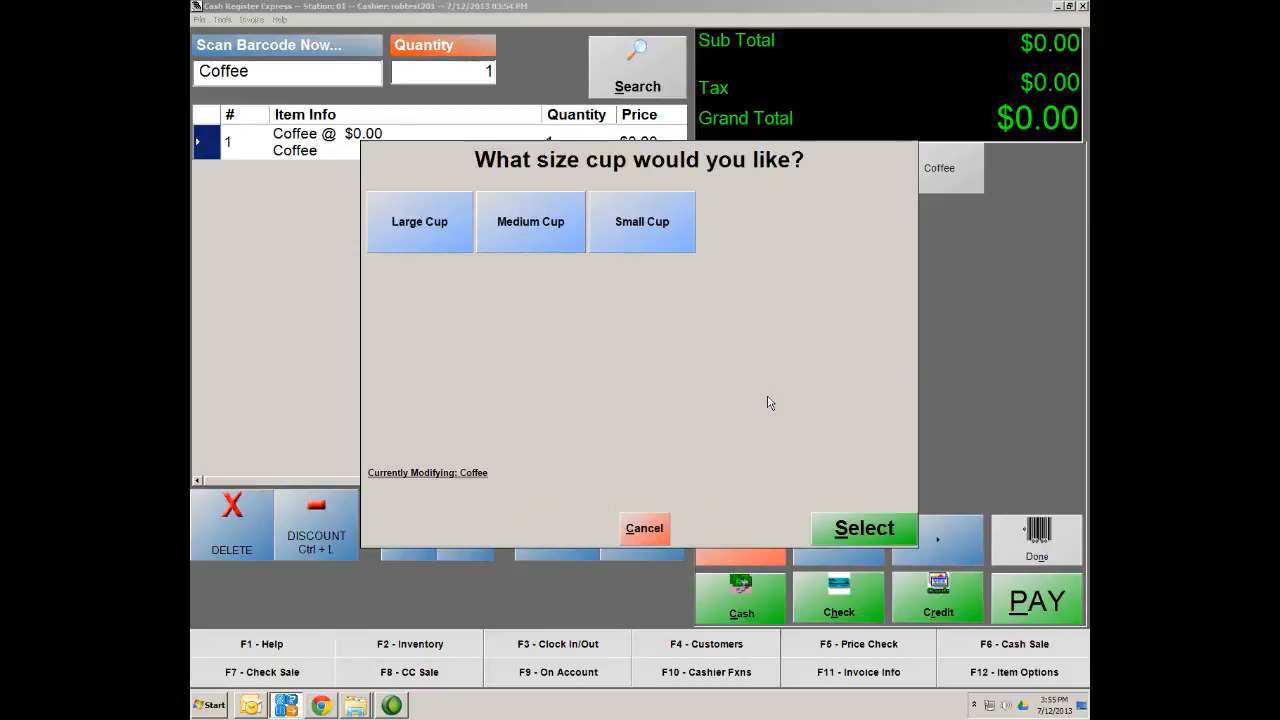
{"action": "left_click", "coordinate": [657, 233]}
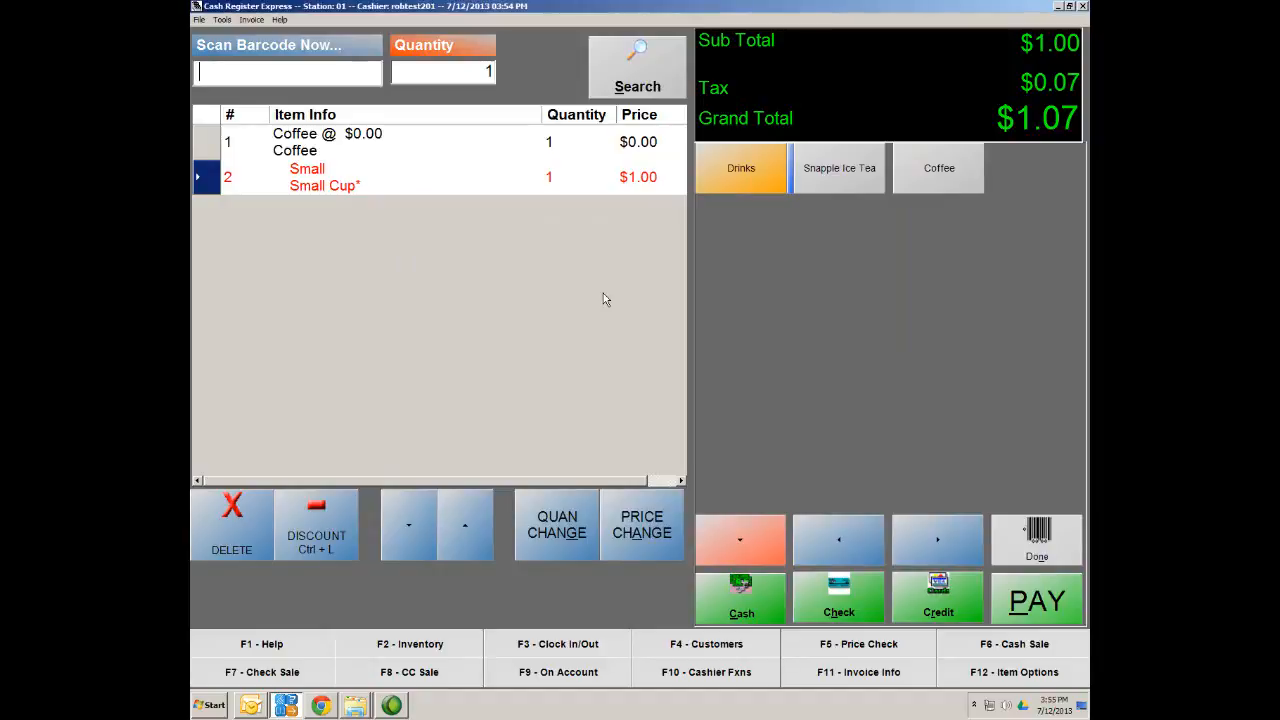
Delete the Coffee with its Small Cup, re-add it with Medium Cup, then delete it again
{"action": "key", "text": "Delete"}
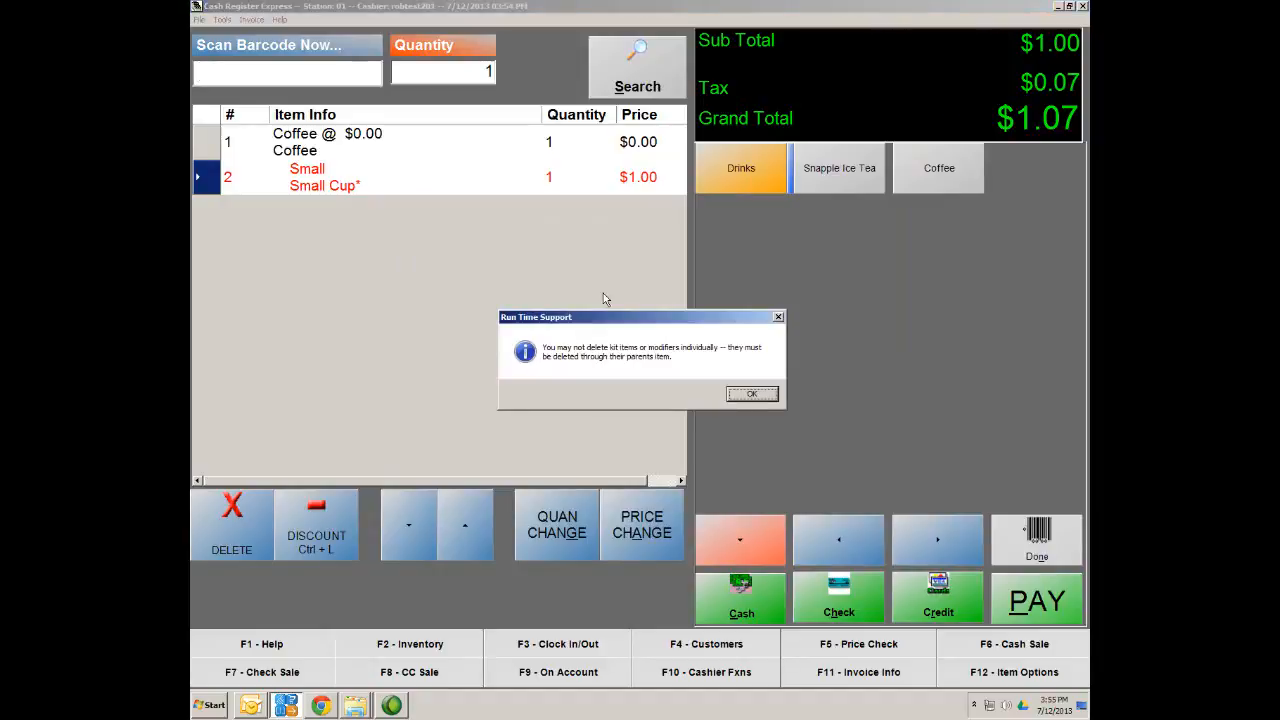
{"action": "left_click", "coordinate": [752, 394]}
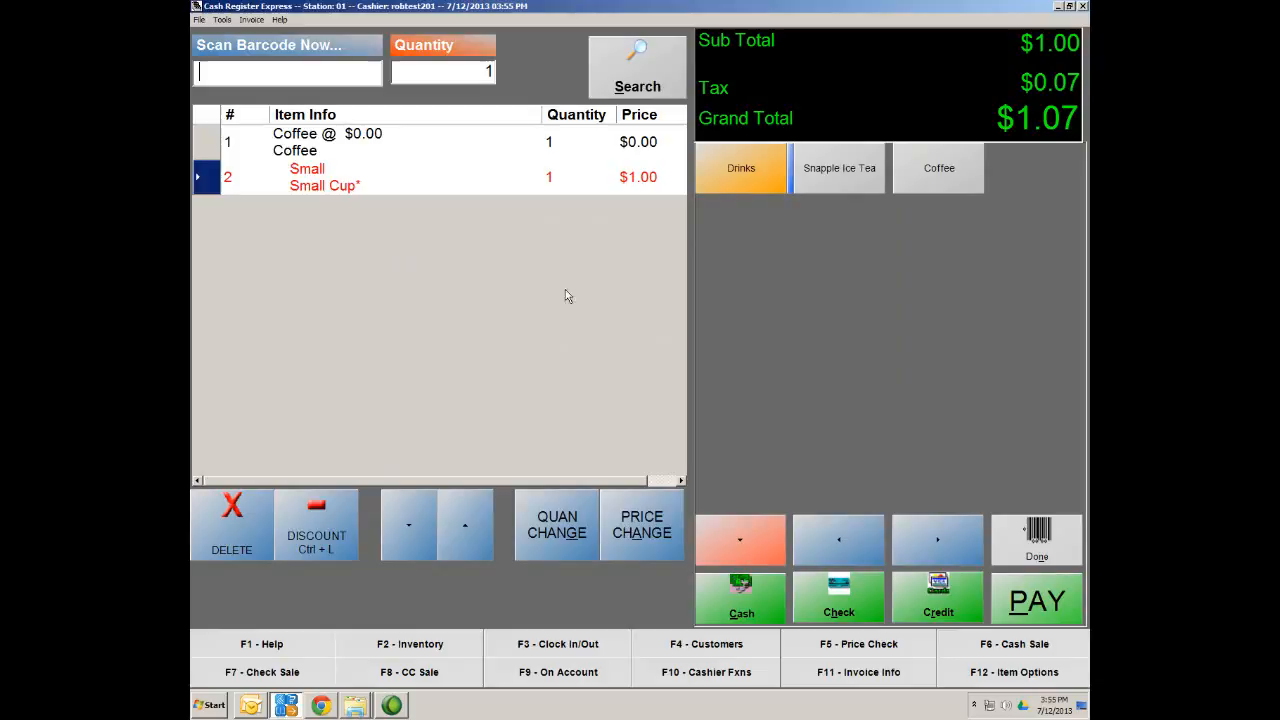
{"action": "left_click", "coordinate": [212, 140]}
{"action": "key", "text": "Delete"}
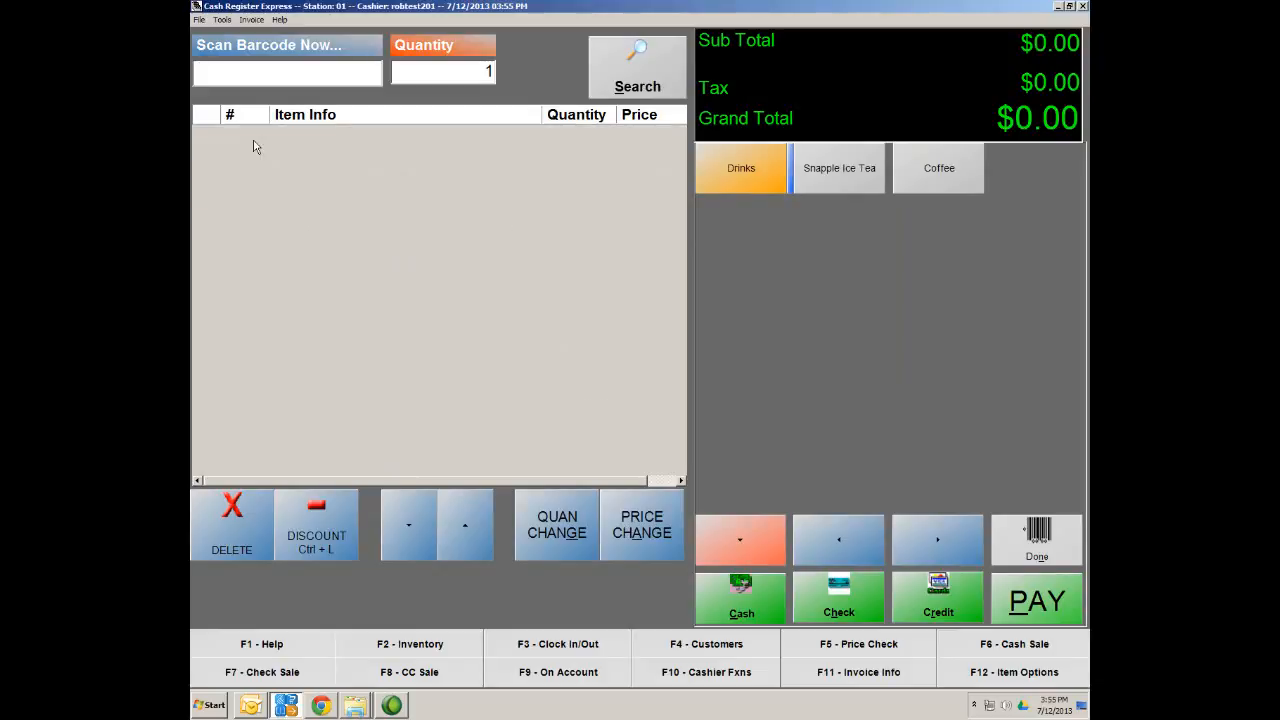
{"action": "left_click", "coordinate": [955, 188]}
{"action": "left_click", "coordinate": [537, 236]}
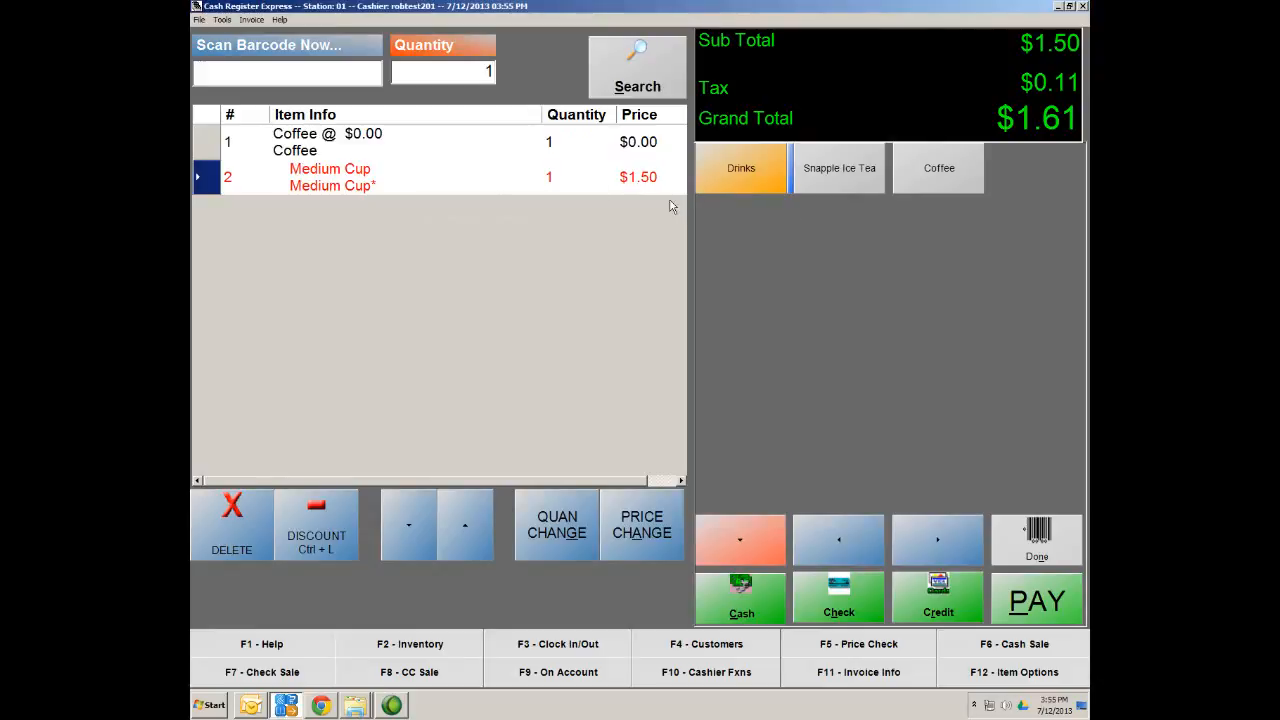
{"action": "left_click", "coordinate": [218, 142]}
{"action": "left_click", "coordinate": [245, 545]}
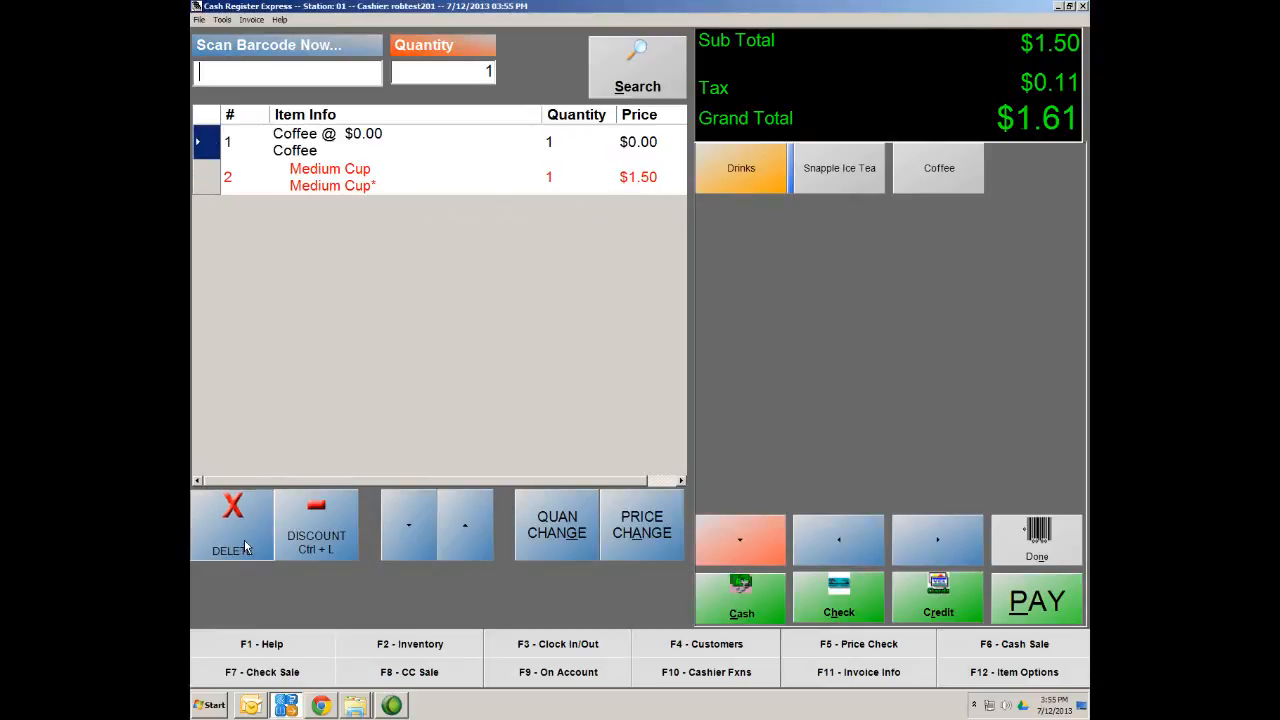
Ring up Coffee with a $2.00 Large Cup for a $2.14 total and finish the sale
{"action": "left_click", "coordinate": [956, 178]}
{"action": "left_click", "coordinate": [414, 230]}
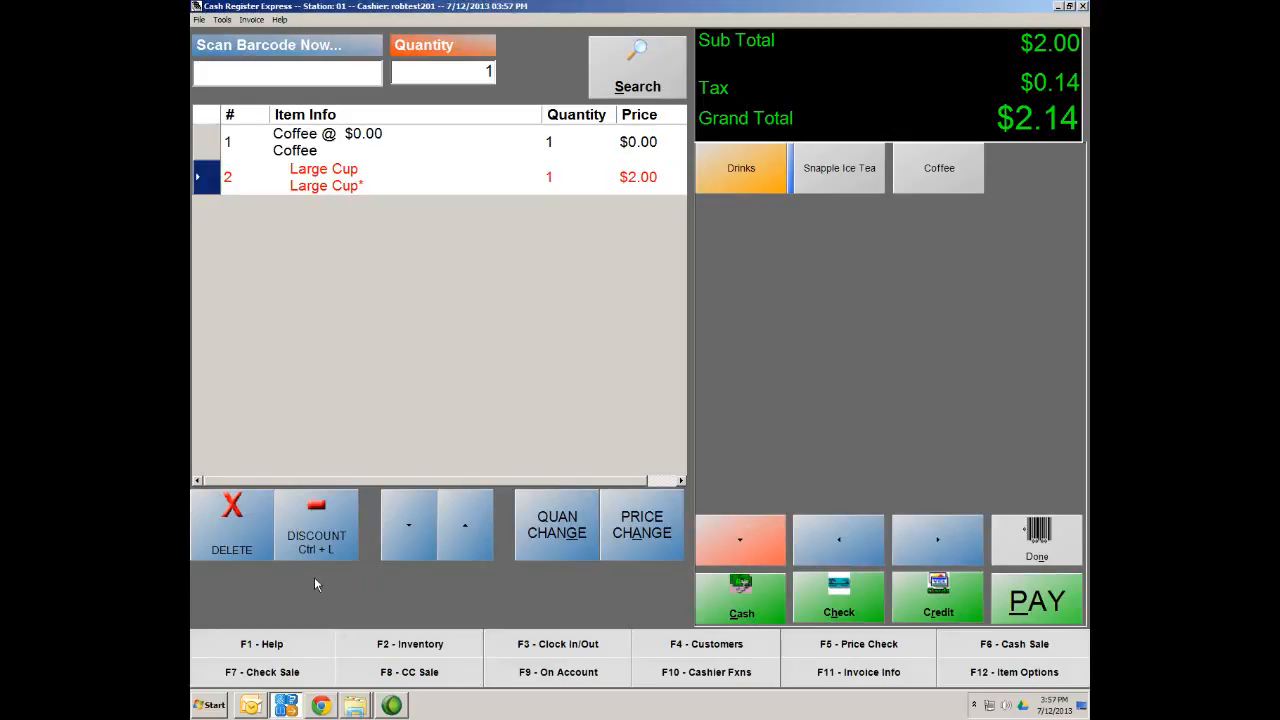
{"action": "left_click", "coordinate": [1040, 557]}
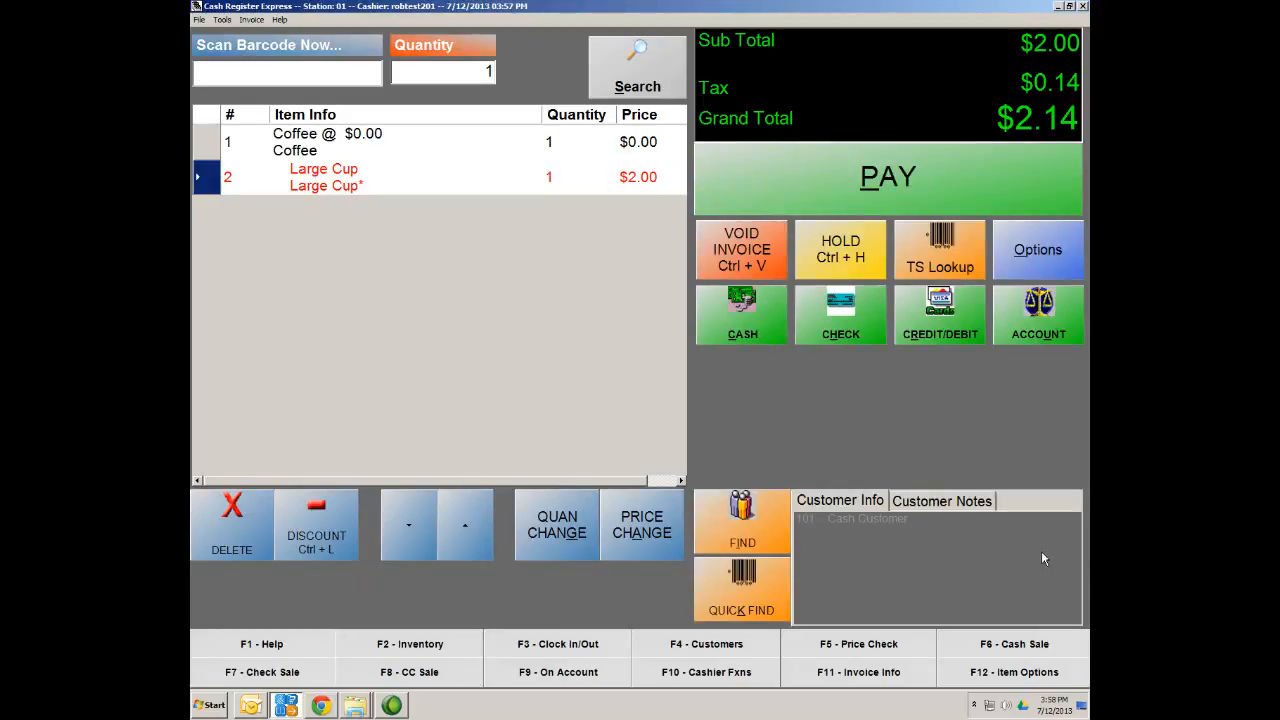
Open Inventory Maintenance from Options > Administrative, showing the Johnnie Walker Blue Label item
{"action": "left_click", "coordinate": [1045, 252]}
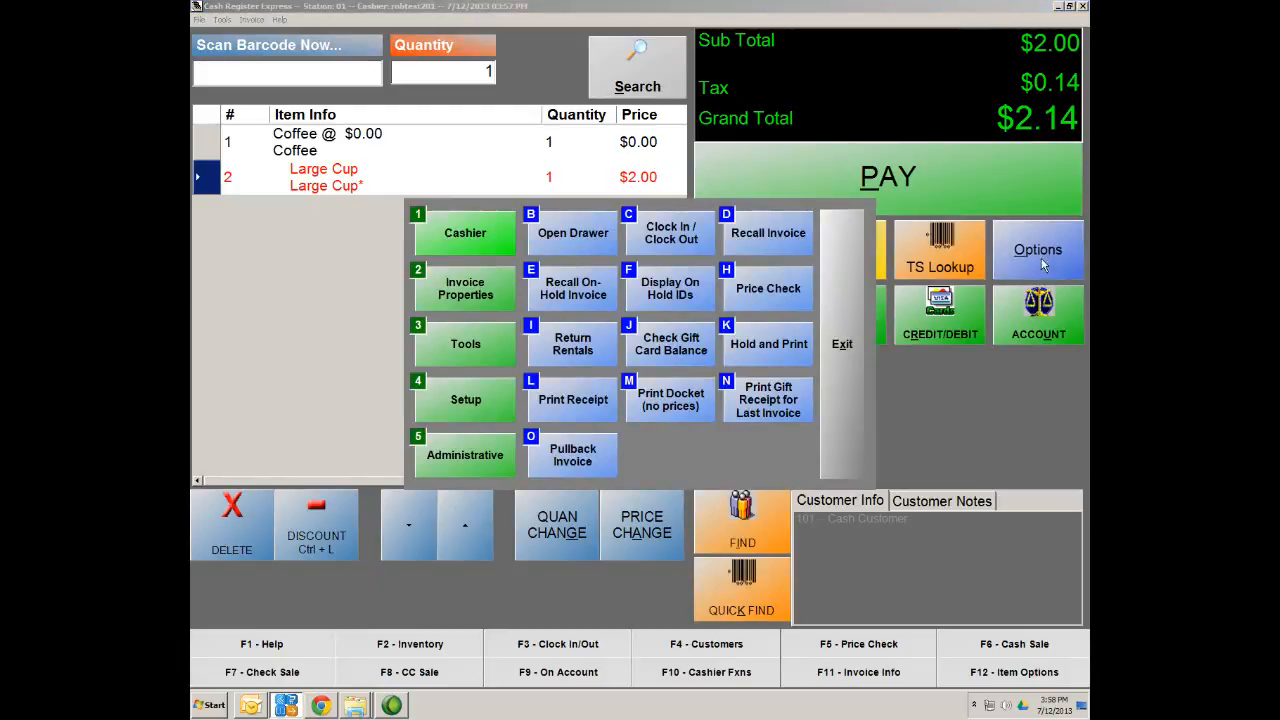
{"action": "left_click", "coordinate": [452, 468]}
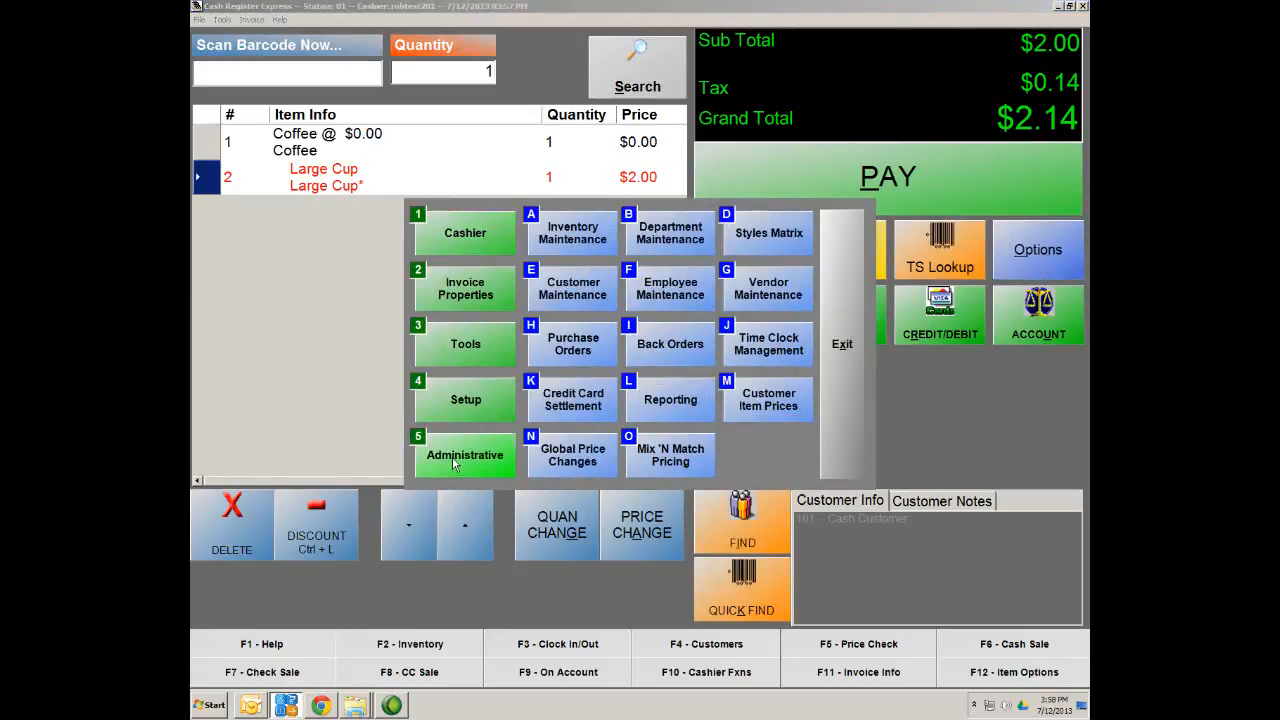
{"action": "left_click", "coordinate": [557, 254]}
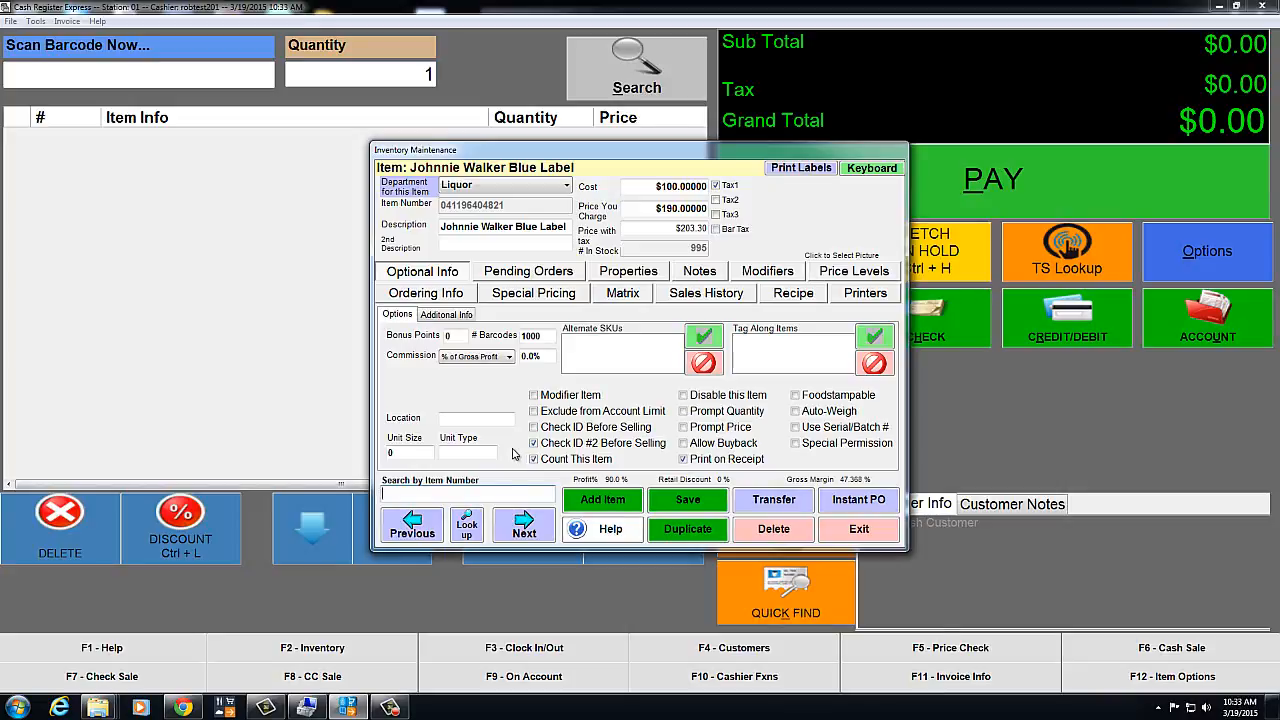
Look up Tobacco department items and open the Marlboro Single Pack record ($10.00 price)
{"action": "left_click", "coordinate": [468, 529]}
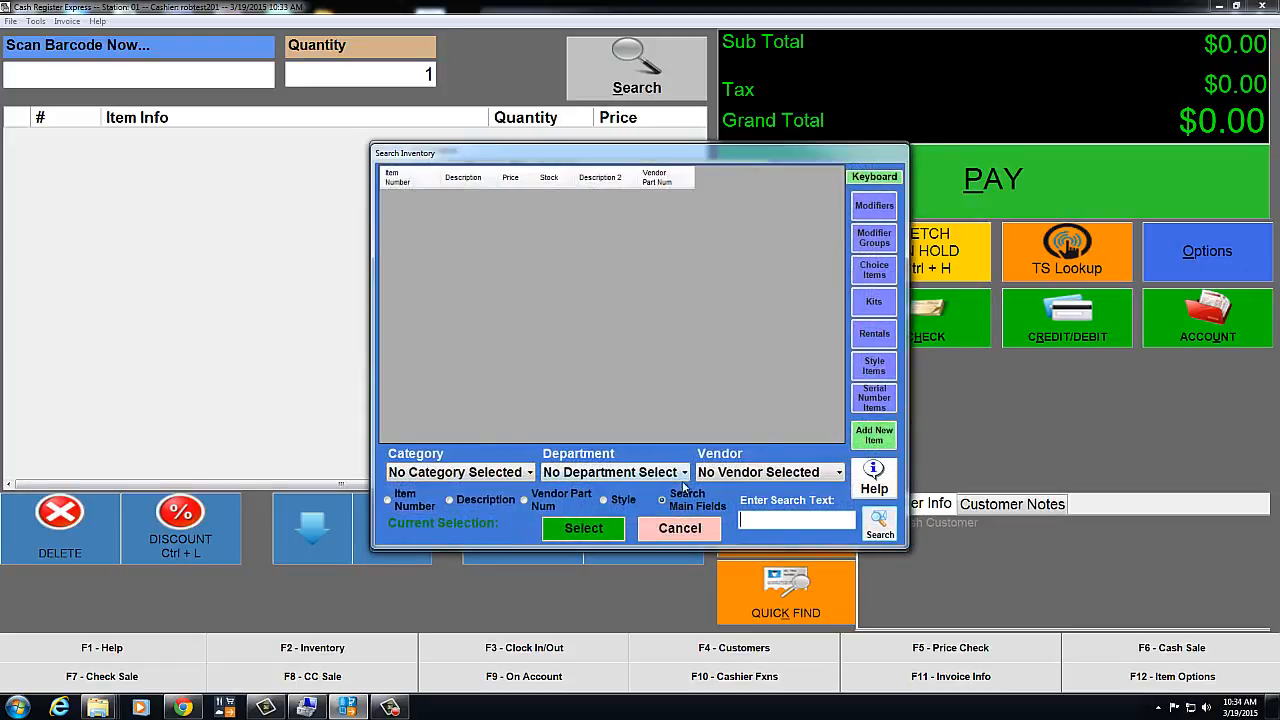
{"action": "left_click", "coordinate": [685, 474]}
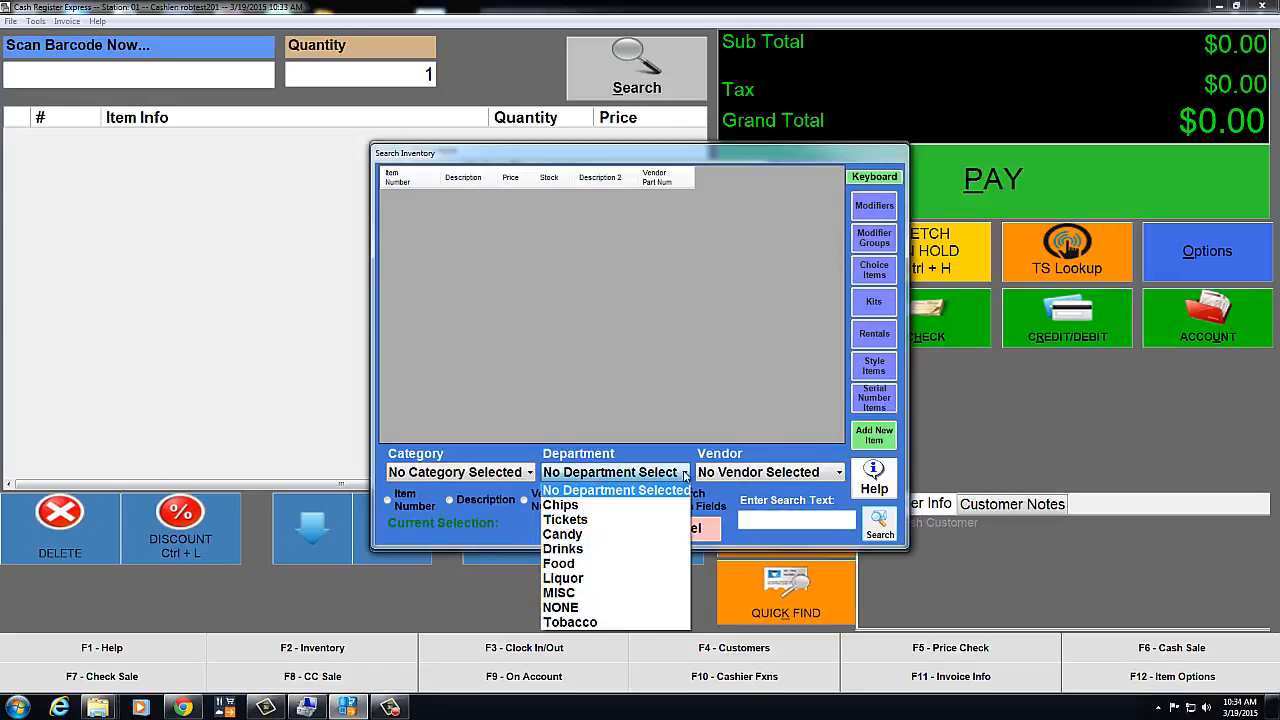
{"action": "left_click", "coordinate": [580, 622]}
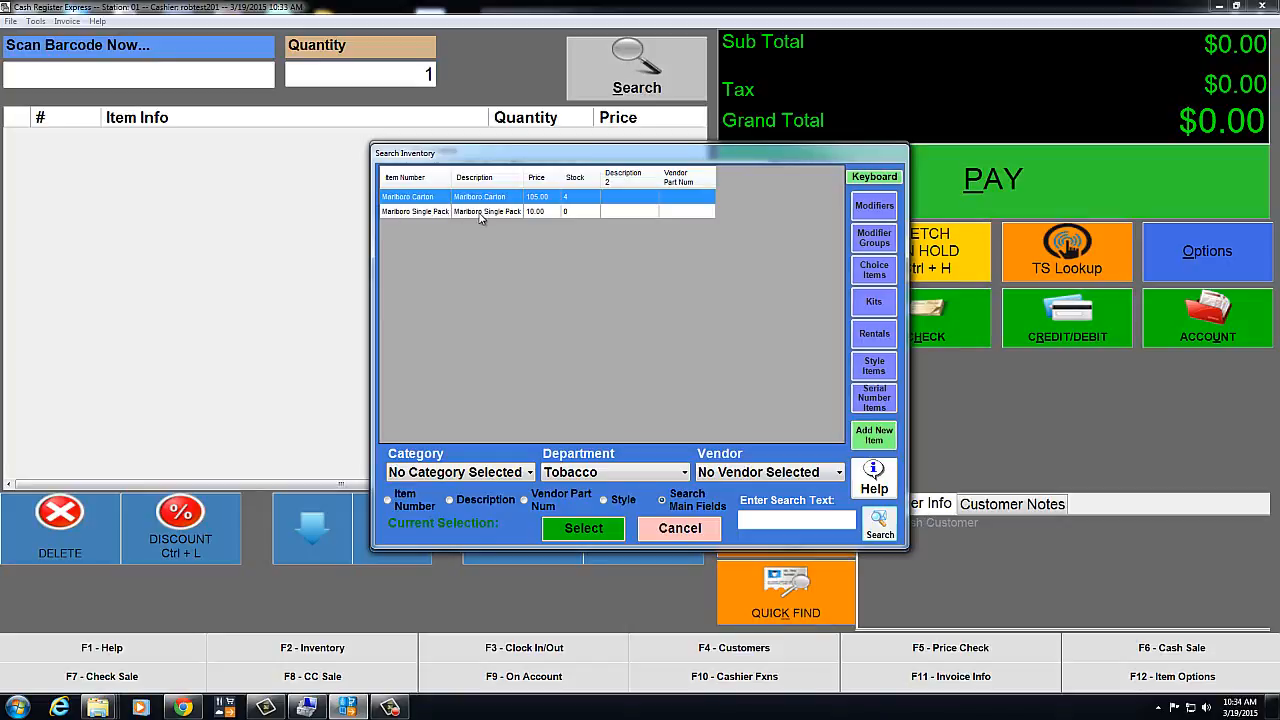
{"action": "double_click", "coordinate": [479, 214]}
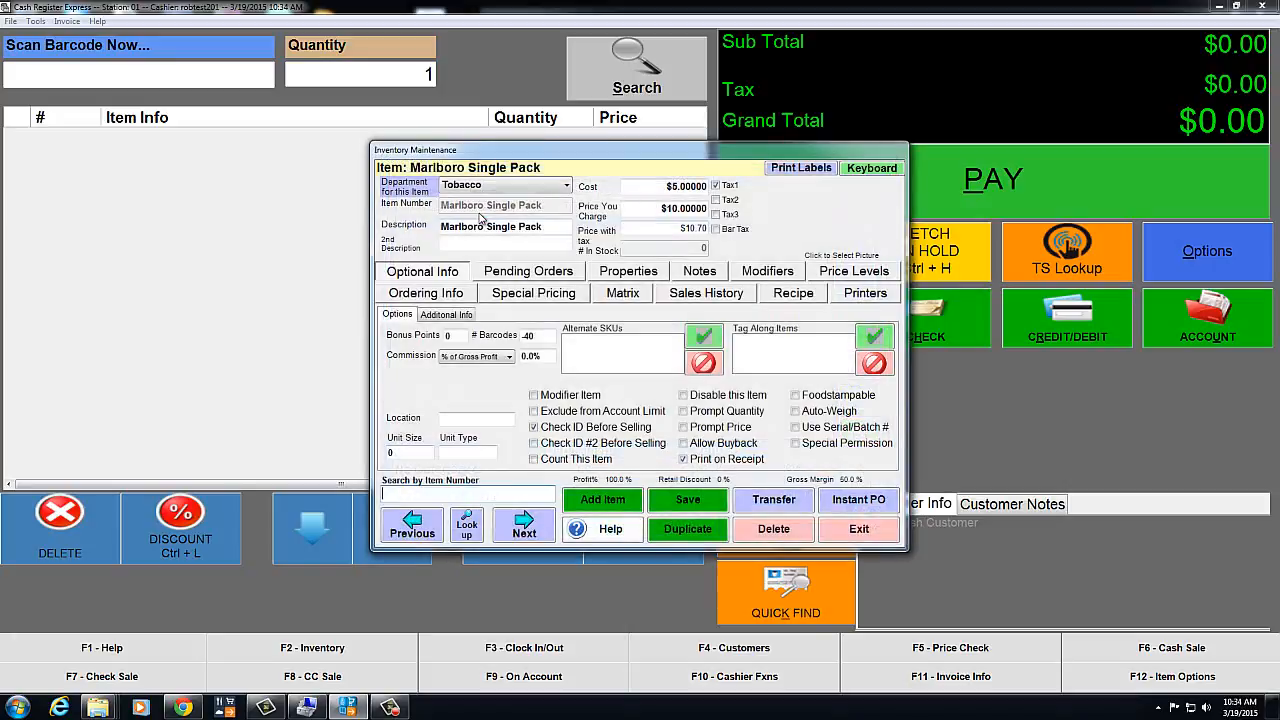
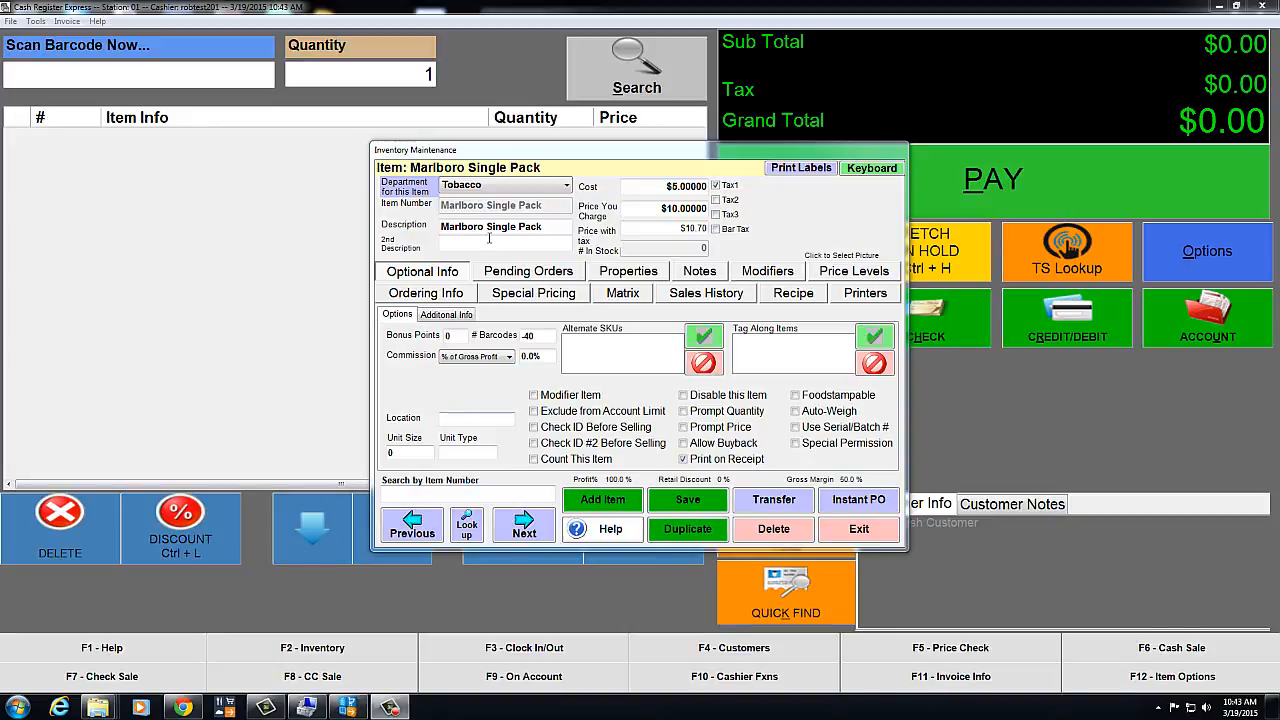
Filter the item search to Tobacco and open Marlboro Carton, which shows 4 in stock
{"action": "left_click", "coordinate": [470, 530]}
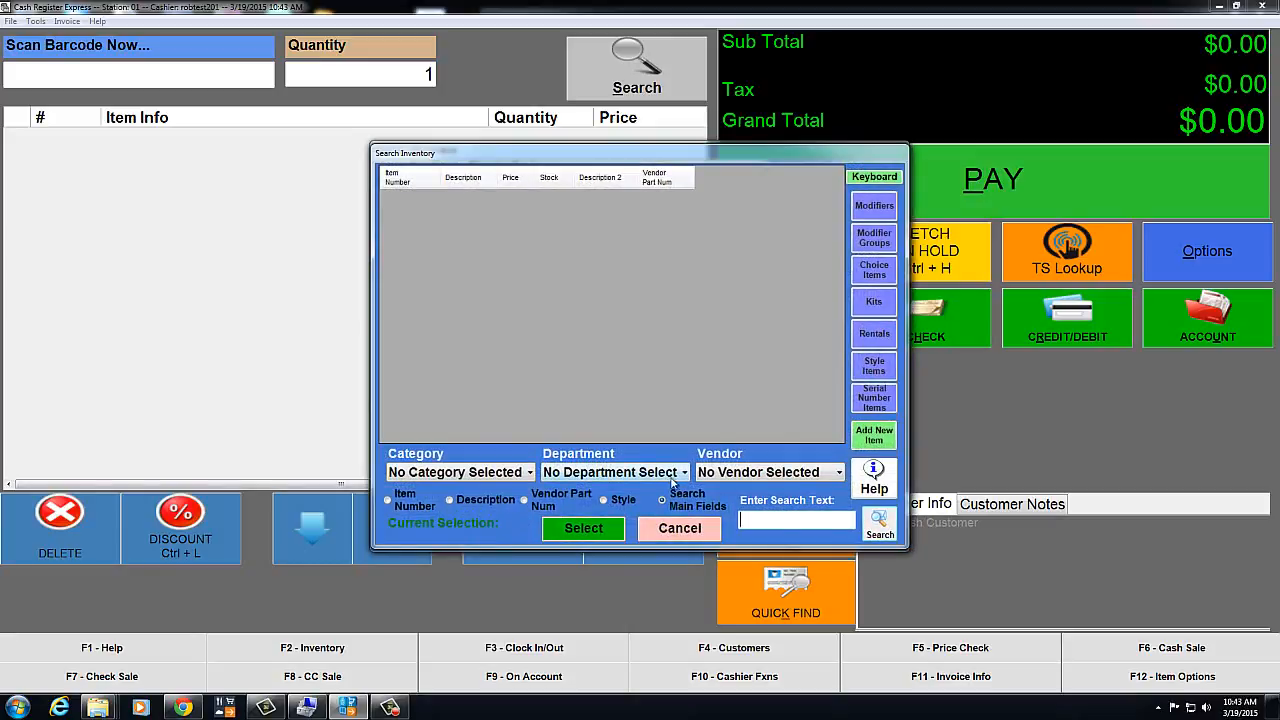
{"action": "left_click", "coordinate": [680, 474]}
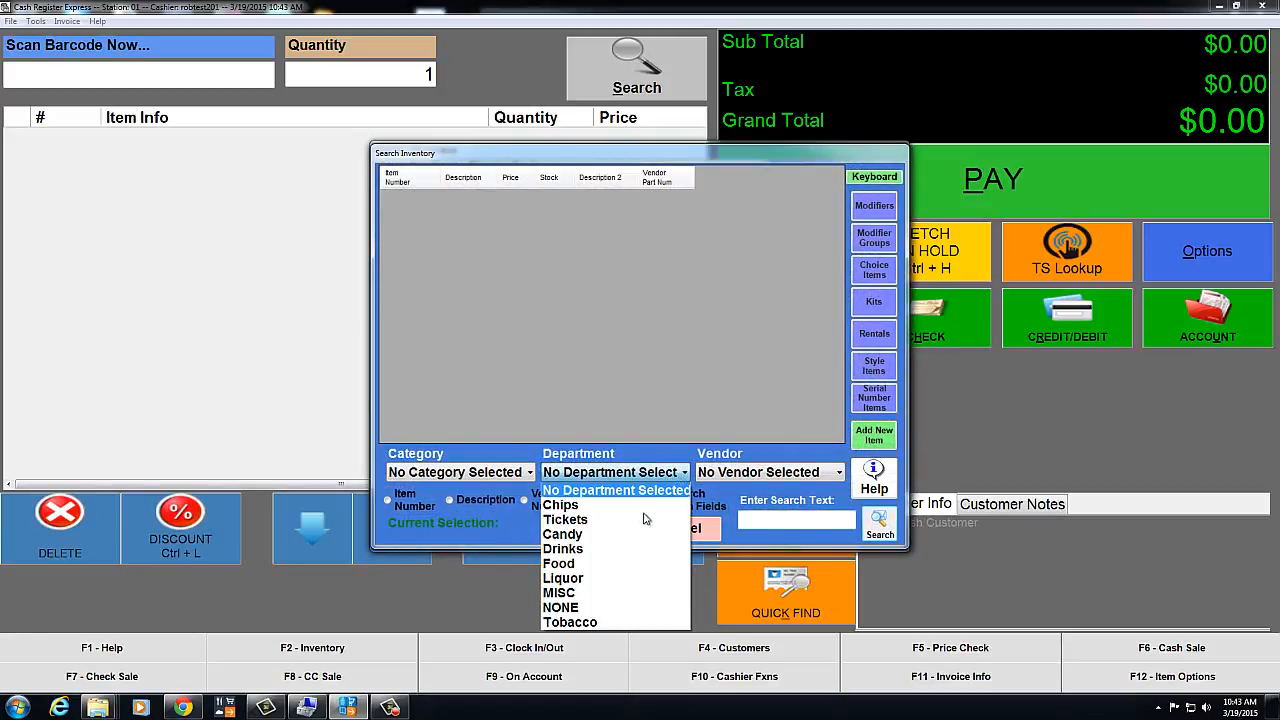
{"action": "left_click", "coordinate": [592, 622]}
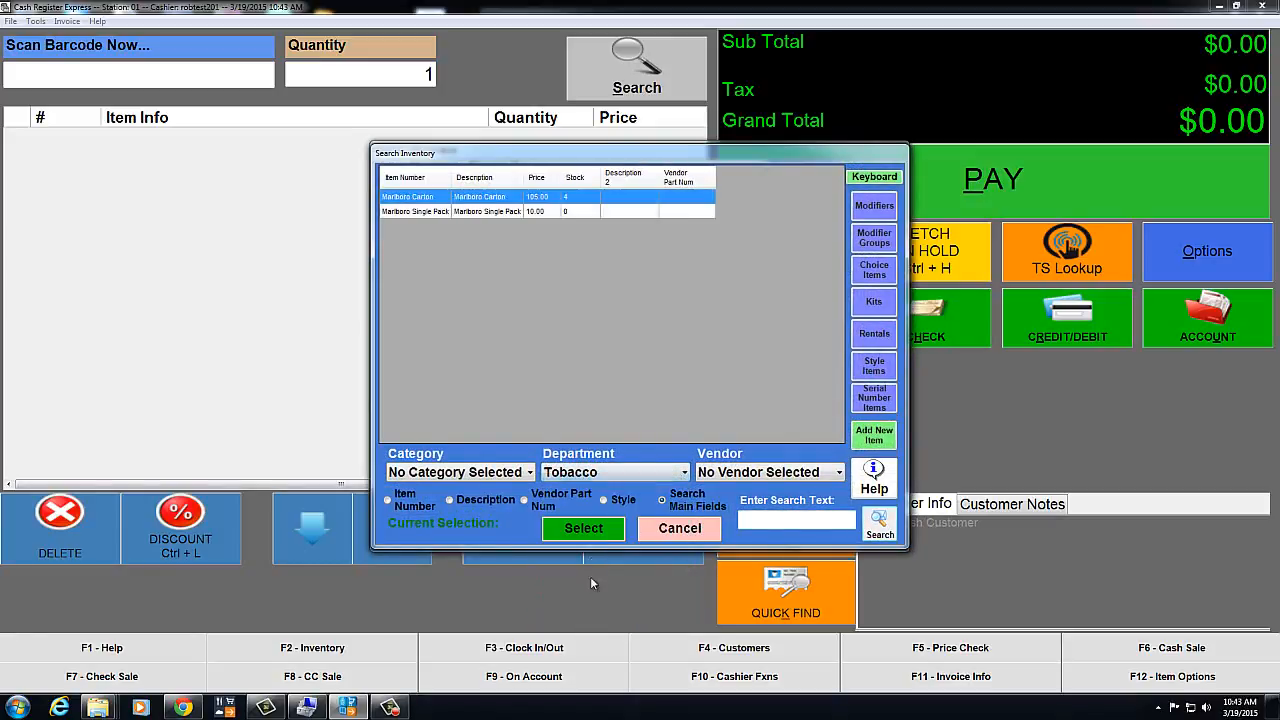
{"action": "double_click", "coordinate": [485, 203]}
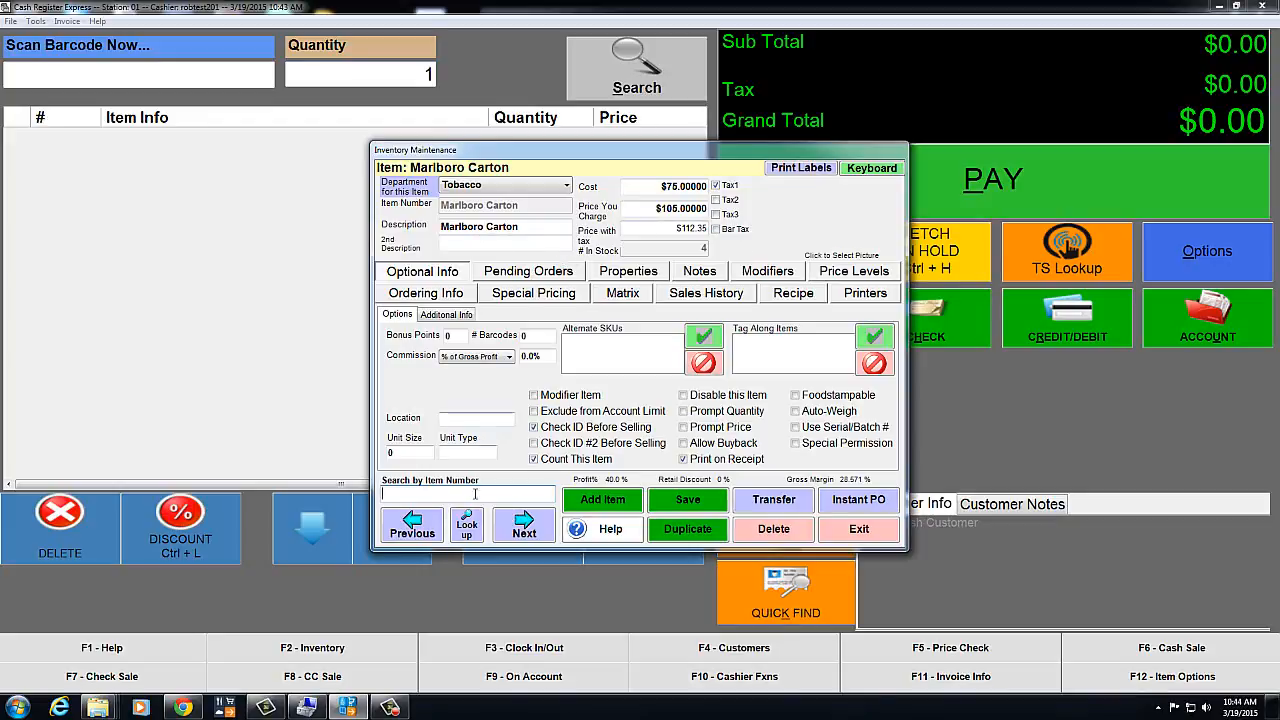
Open the Marlboro Single Pack record from the Tobacco search and view its empty Recipe tab
{"action": "left_click", "coordinate": [470, 536]}
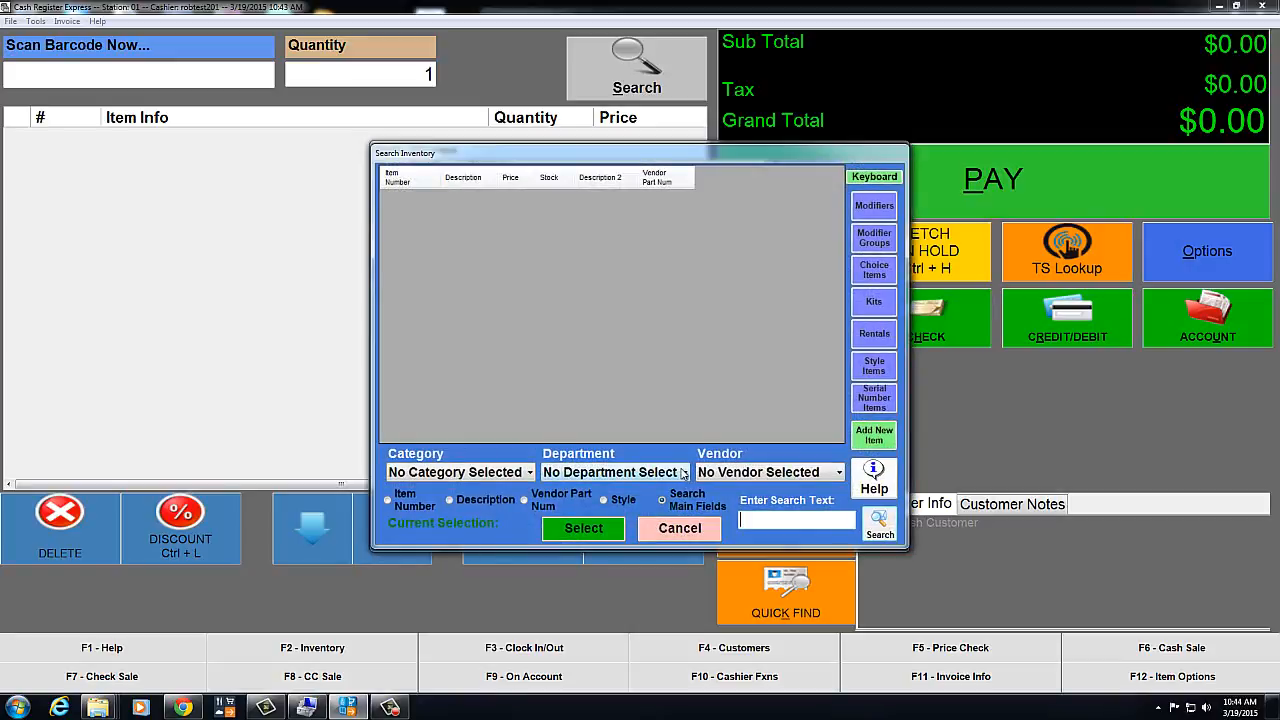
{"action": "left_click", "coordinate": [683, 473]}
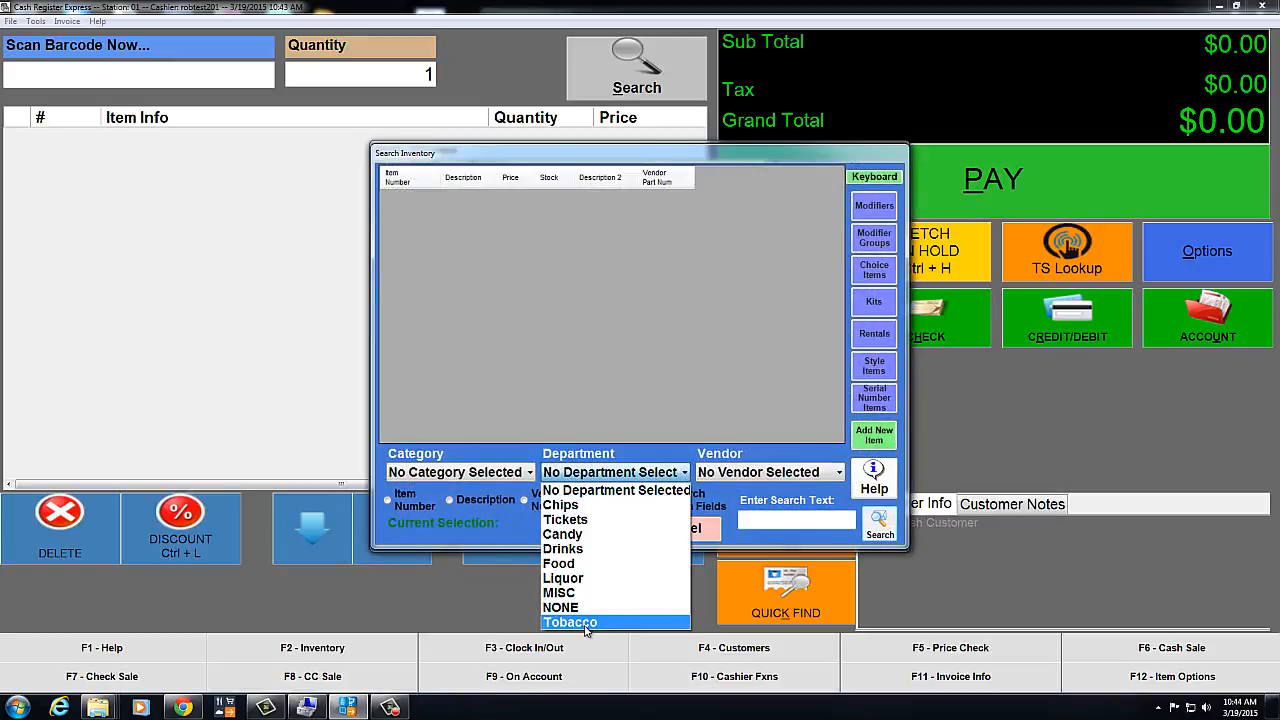
{"action": "left_click", "coordinate": [586, 623]}
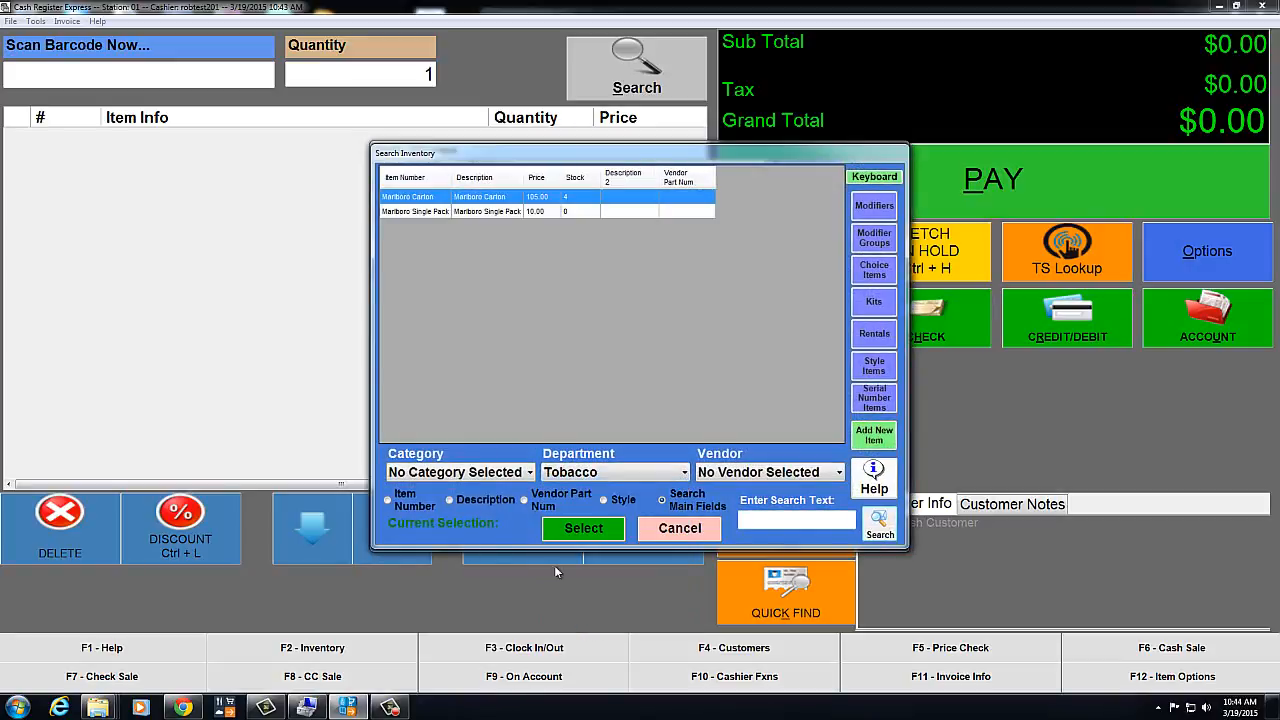
{"action": "double_click", "coordinate": [479, 212]}
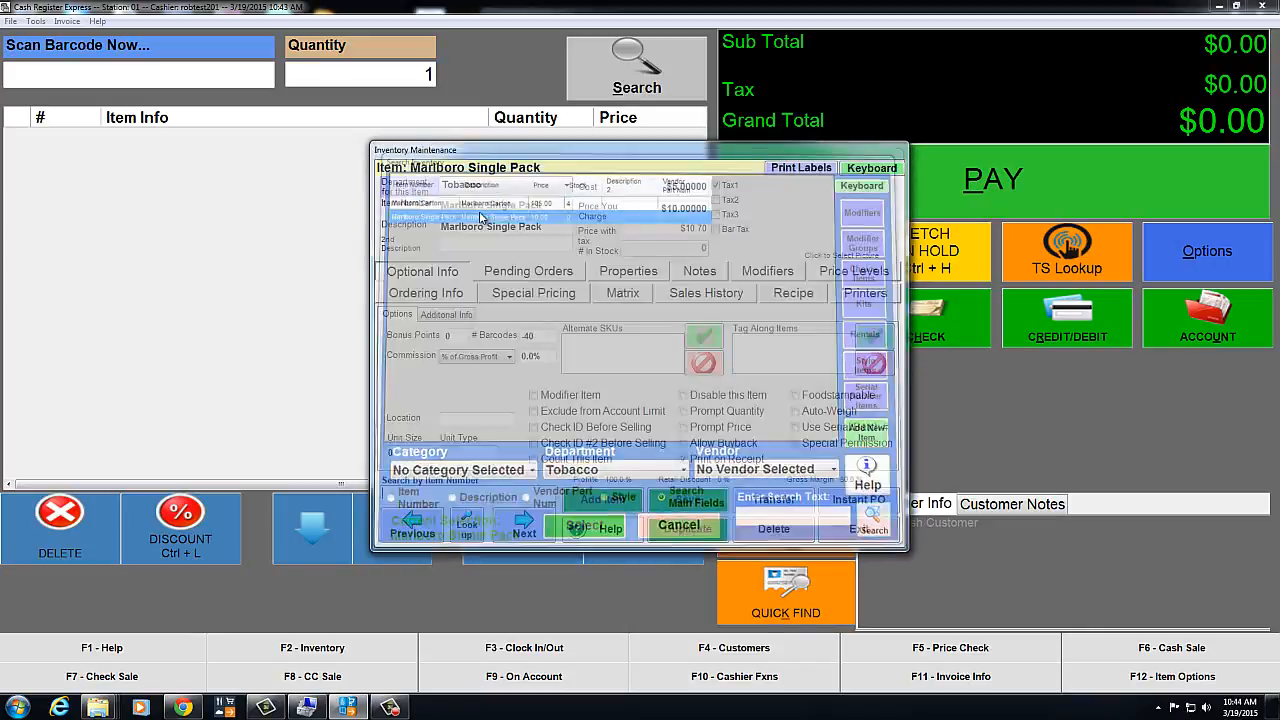
{"action": "left_click", "coordinate": [794, 300]}
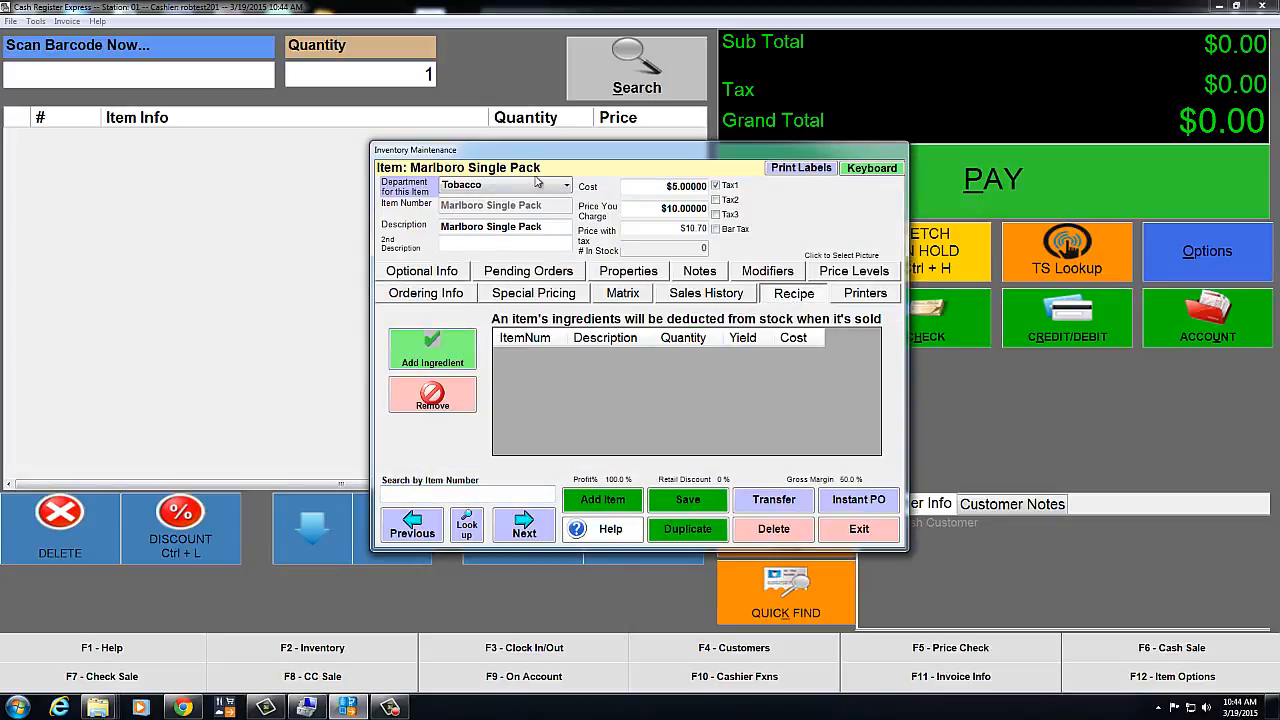
Add Marlboro Carton at quantity 0.1 as the Single Pack's recipe ingredient, save, and exit the editor
{"action": "left_click", "coordinate": [451, 365]}
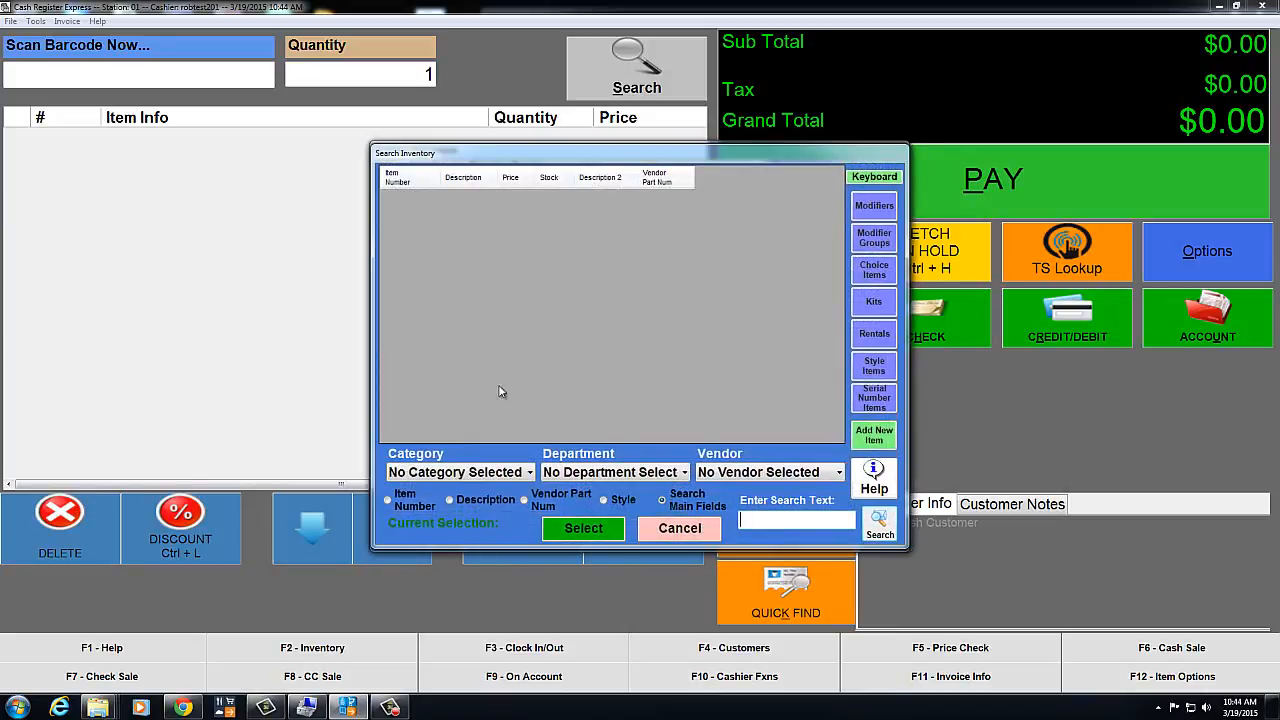
{"action": "left_click", "coordinate": [684, 474]}
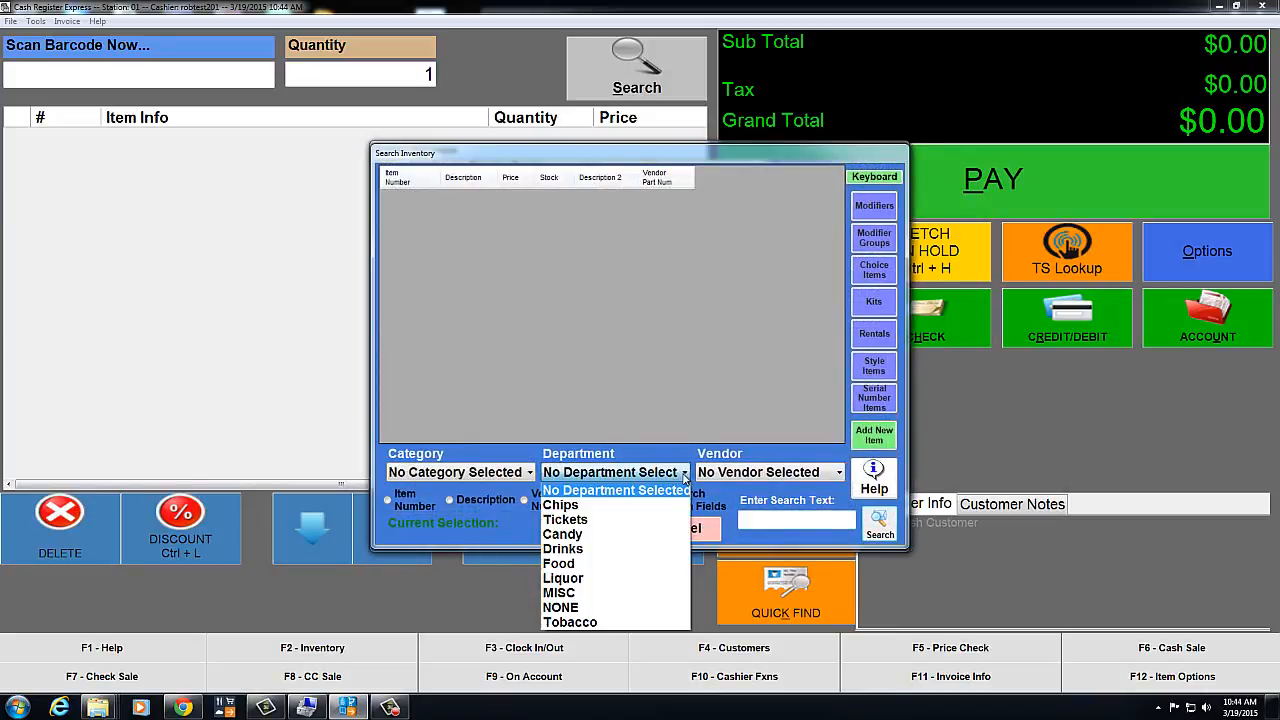
{"action": "left_click", "coordinate": [571, 622]}
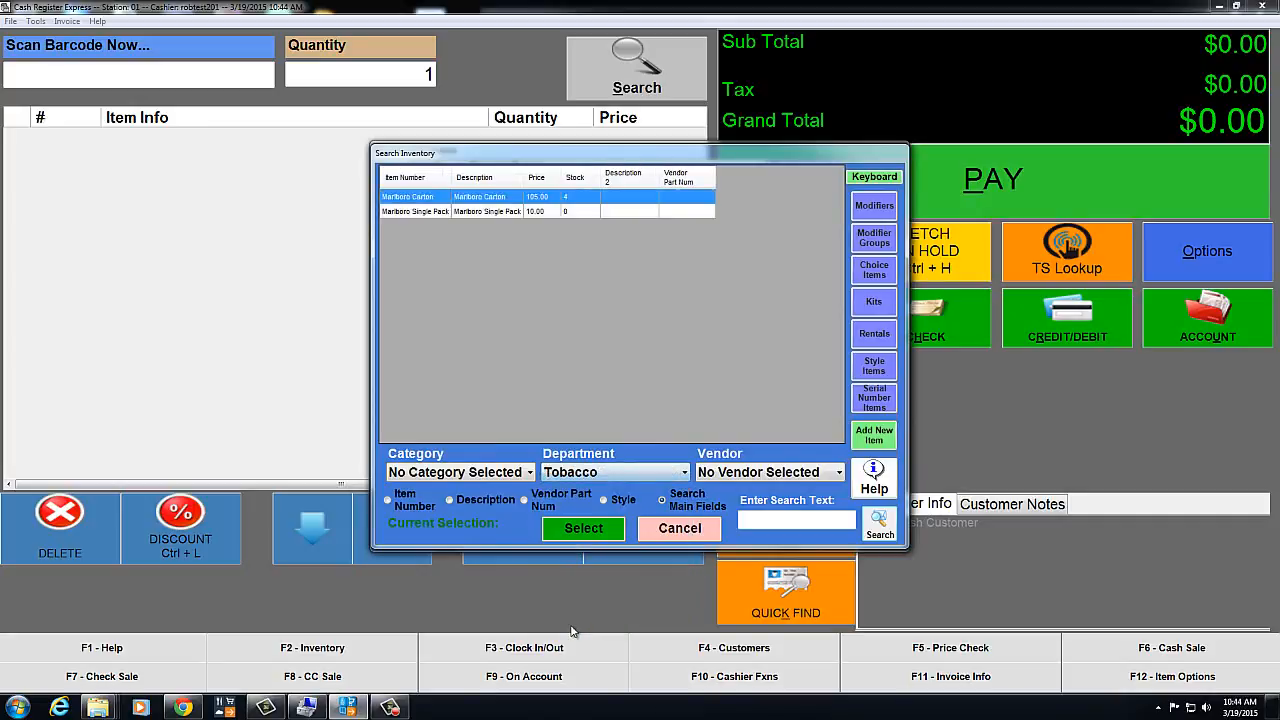
{"action": "double_click", "coordinate": [479, 211]}
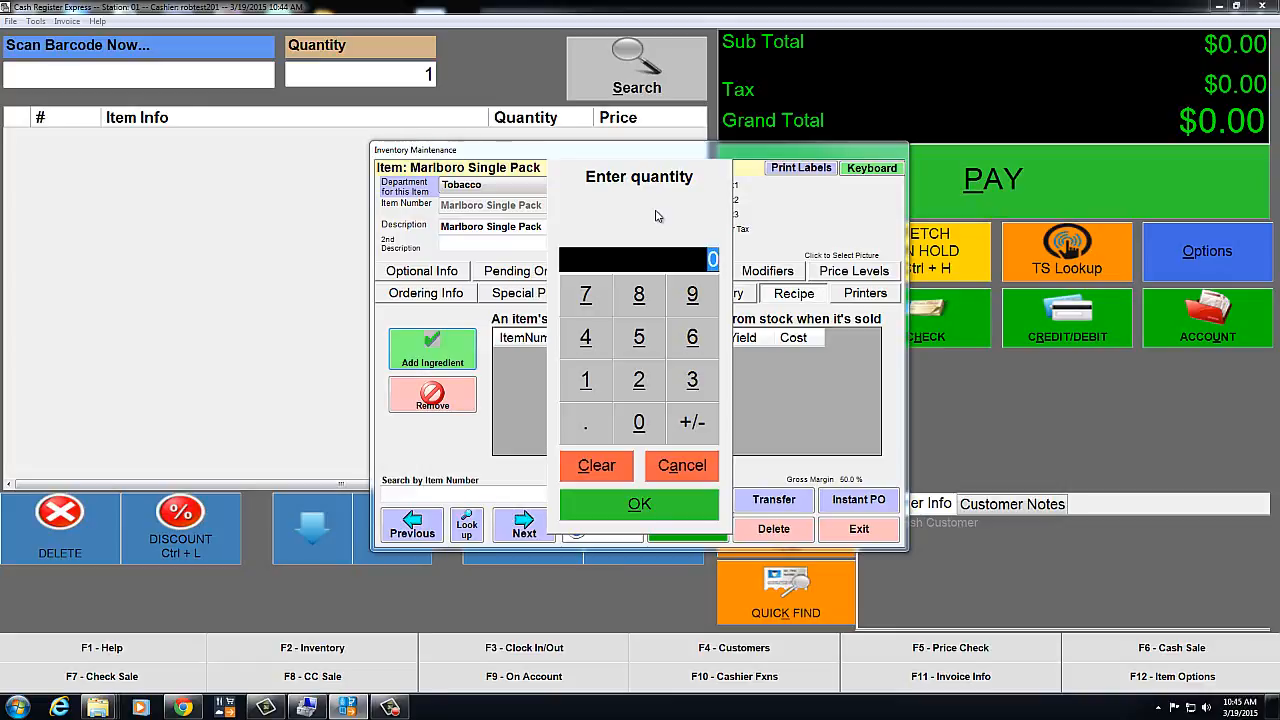
{"action": "type", "text": ".1"}
{"action": "left_click", "coordinate": [643, 508]}
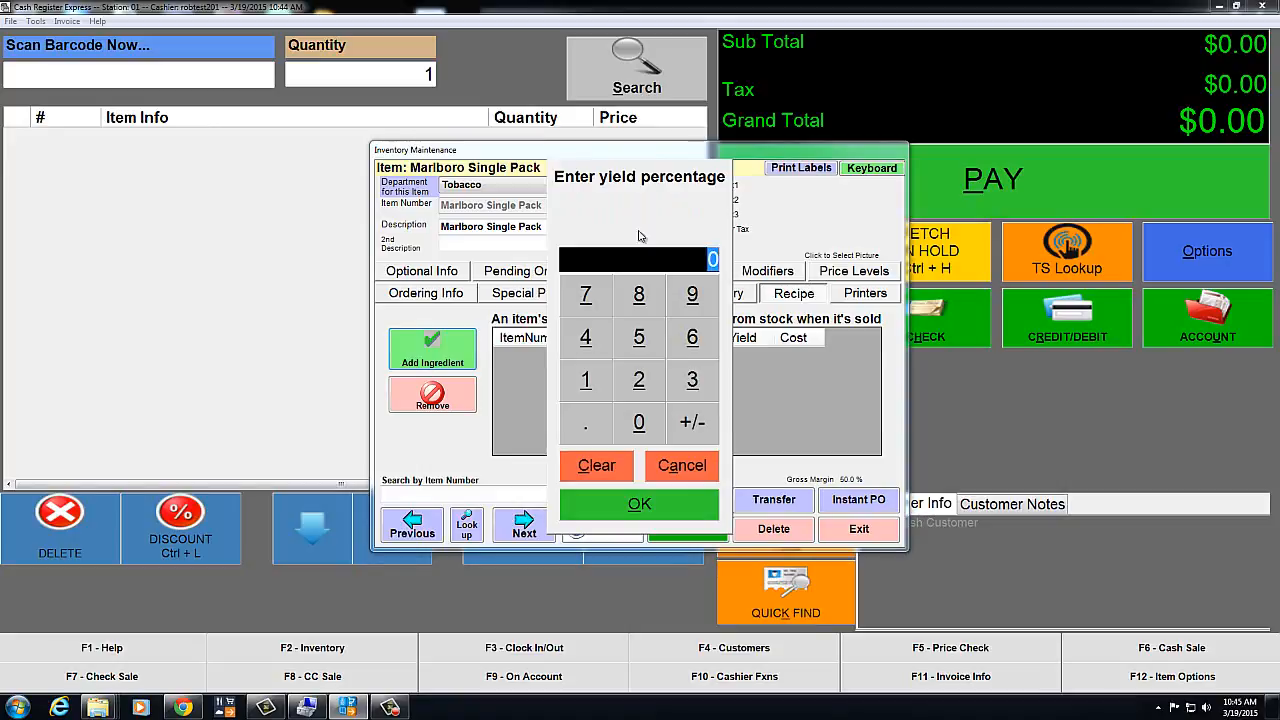
{"action": "left_click", "coordinate": [655, 506]}
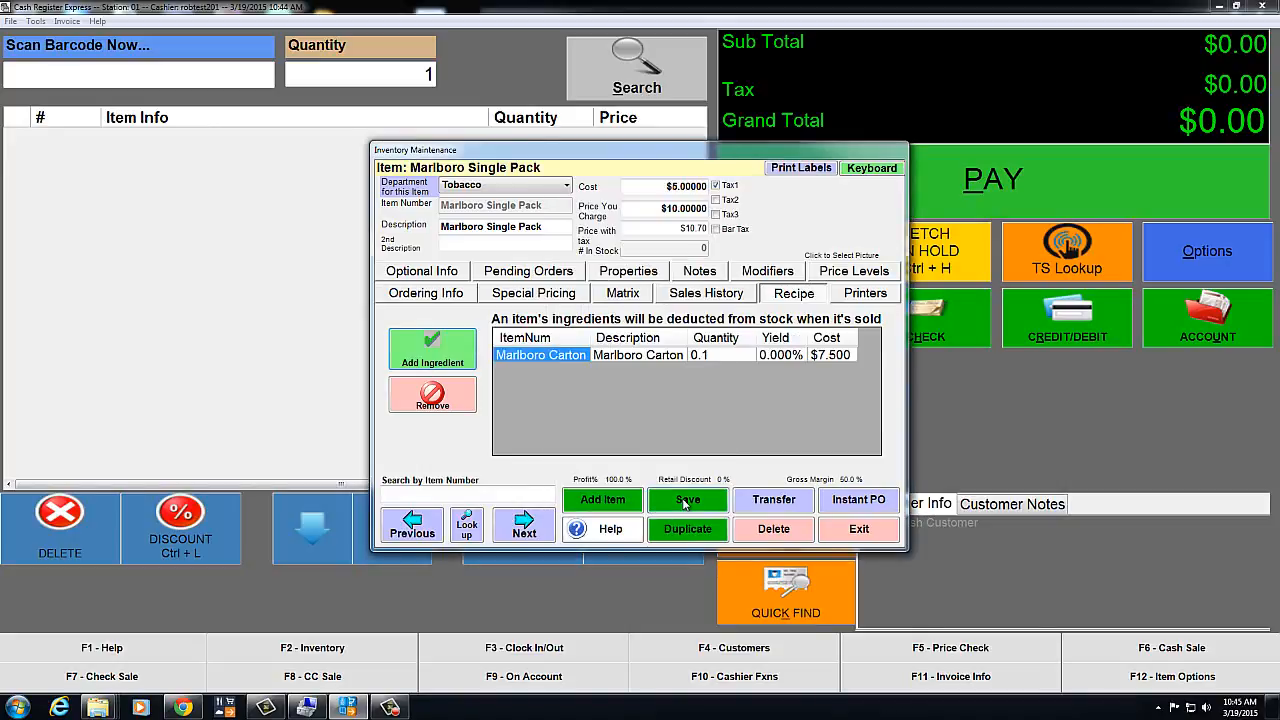
{"action": "left_click", "coordinate": [686, 502]}
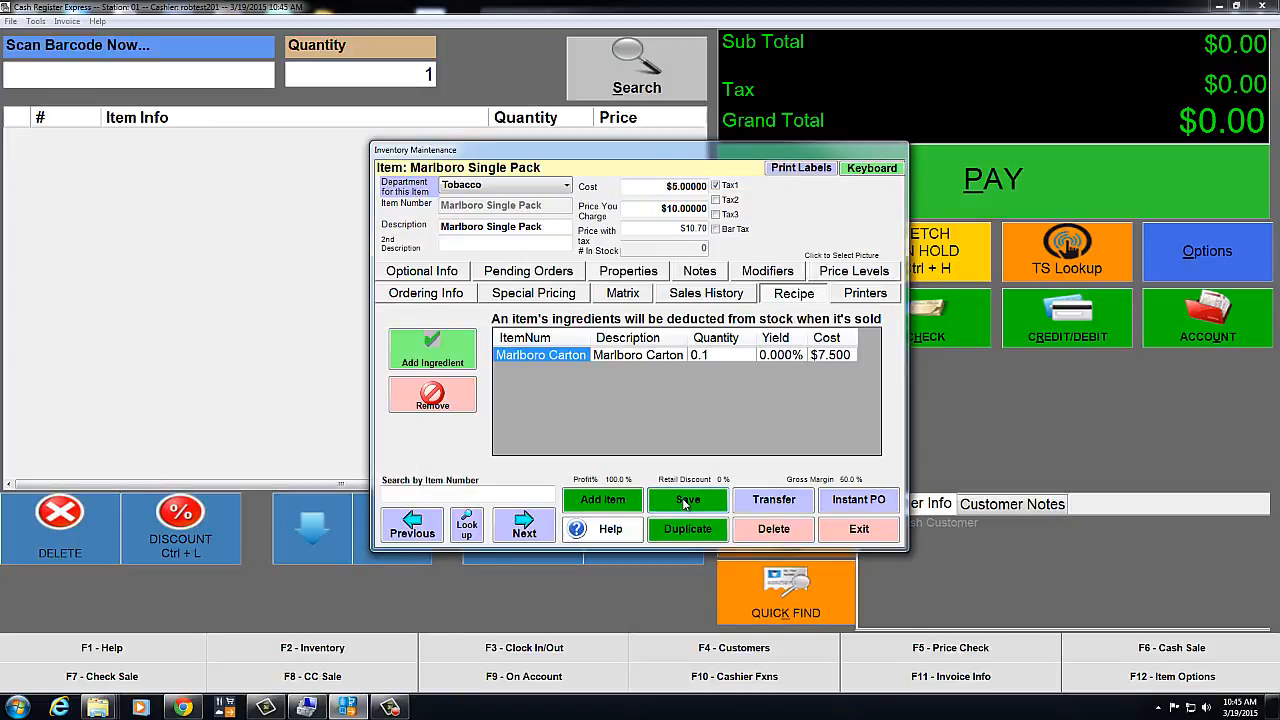
{"action": "left_click", "coordinate": [868, 538]}
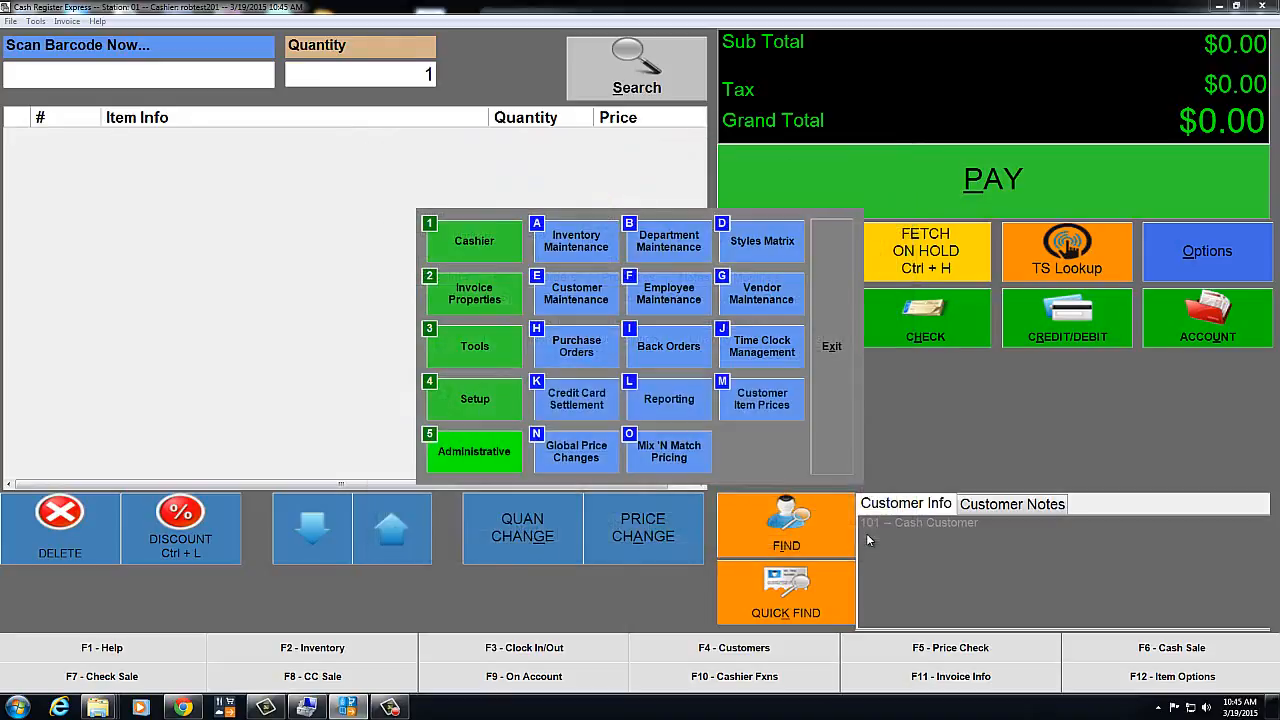
Ring up one Marlboro Single Pack from the Tobacco lookup and pay the $10.70 in cash
{"action": "left_click", "coordinate": [832, 352]}
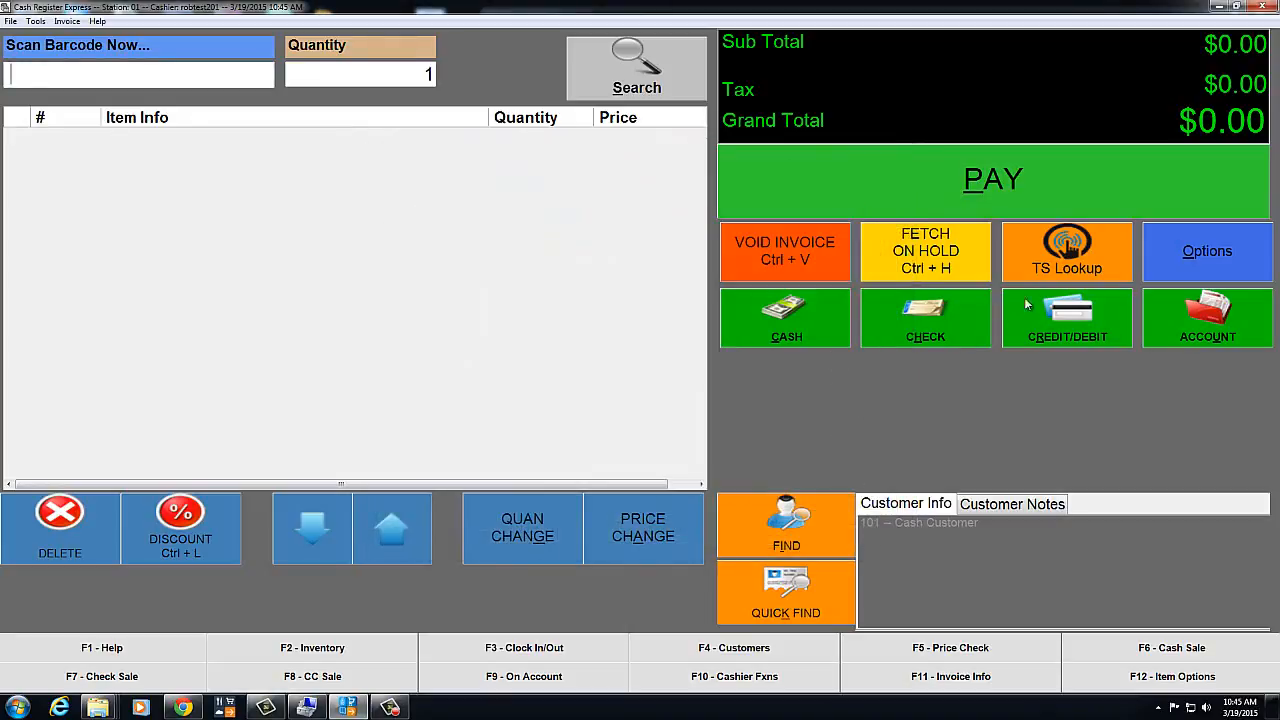
{"action": "left_click", "coordinate": [1070, 274]}
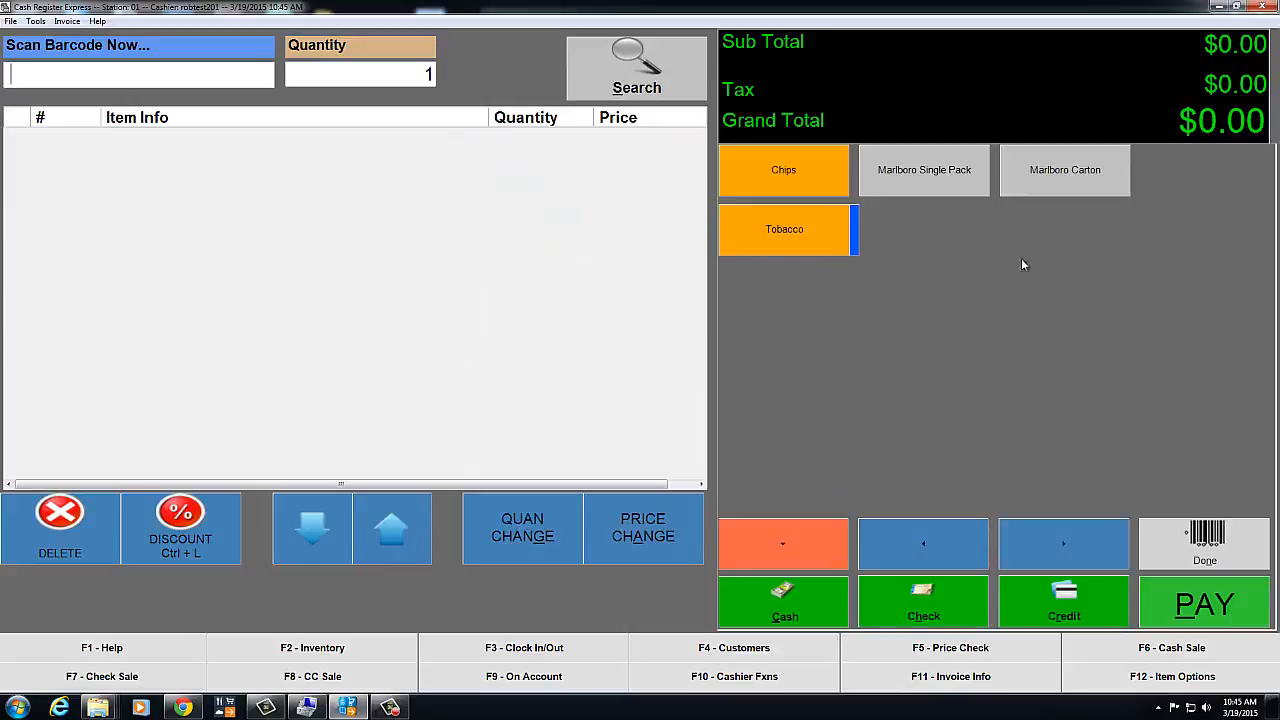
{"action": "left_click", "coordinate": [786, 232]}
{"action": "left_click", "coordinate": [943, 185]}
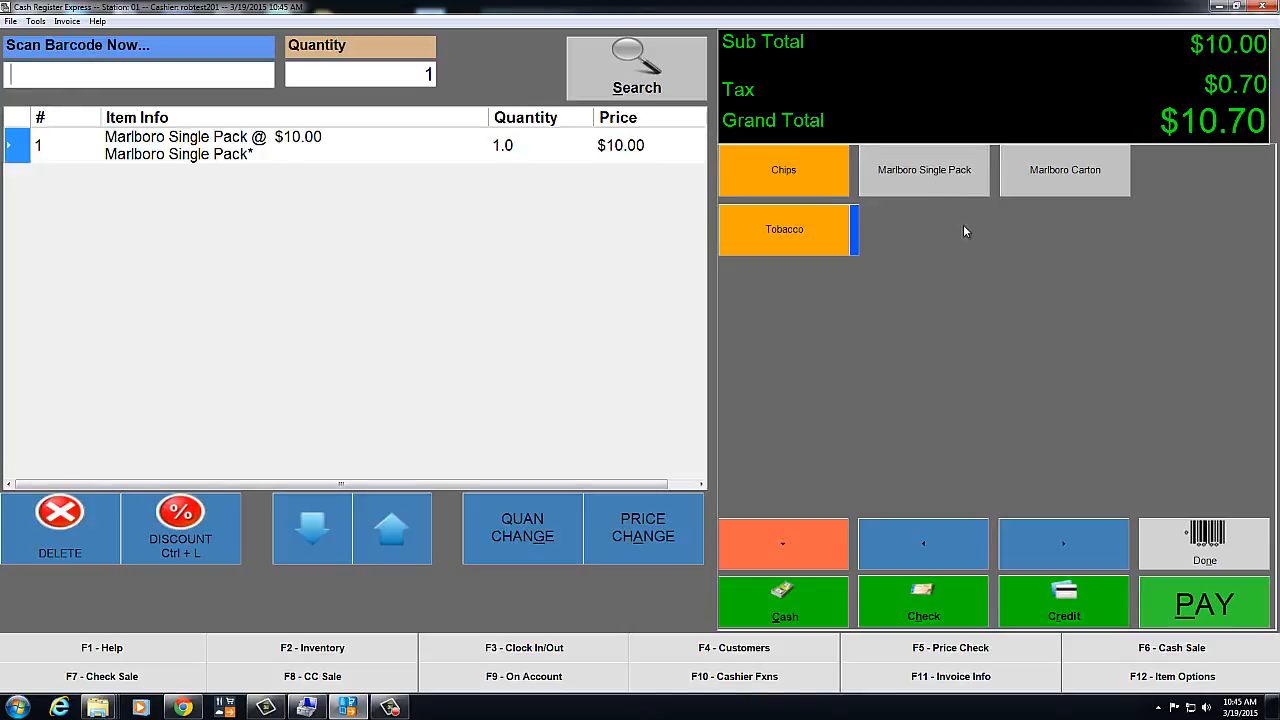
{"action": "left_click", "coordinate": [1176, 608]}
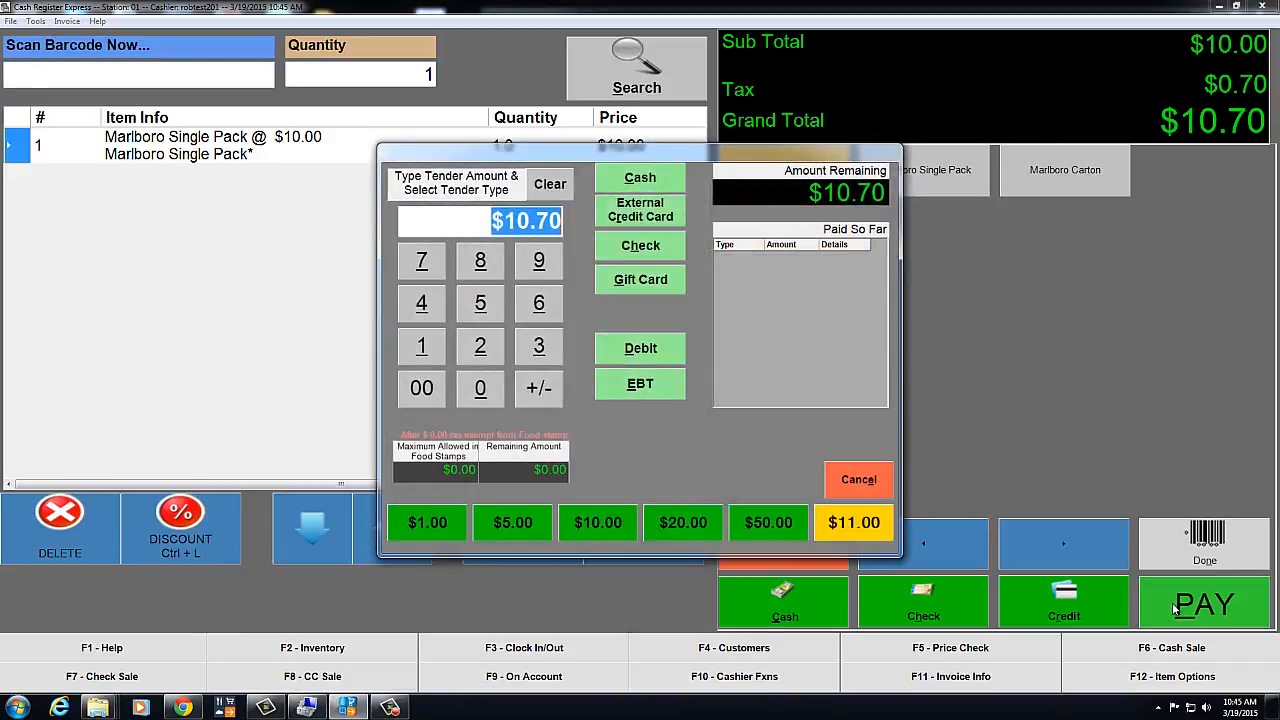
{"action": "left_click", "coordinate": [640, 178]}
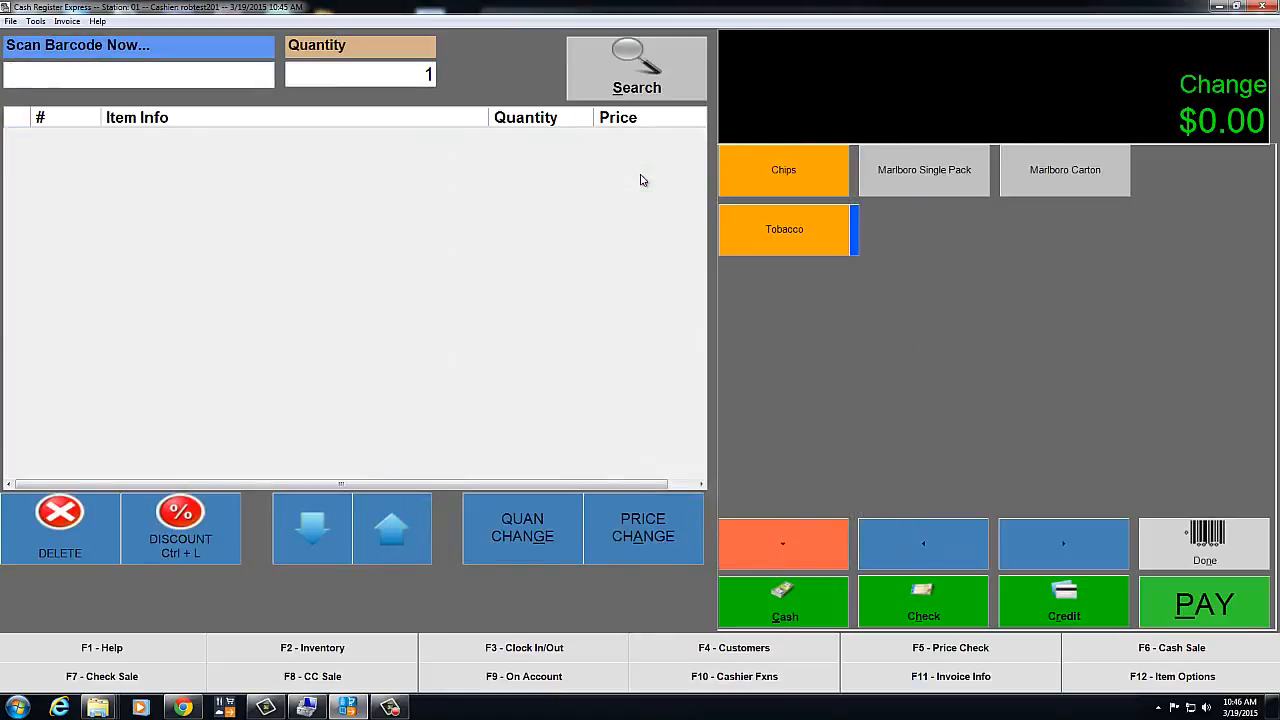
Return to the register and open Inventory Maintenance from Options > Administrative
{"action": "left_click", "coordinate": [1164, 550]}
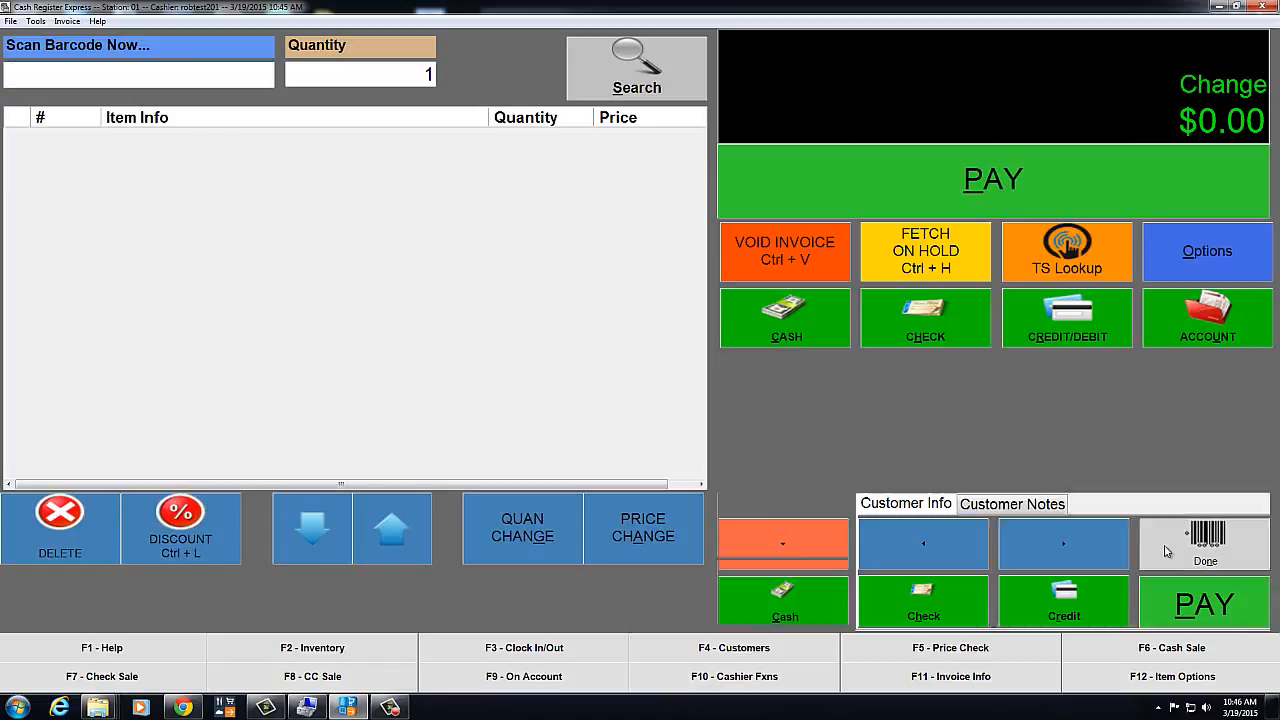
{"action": "left_click", "coordinate": [1195, 258]}
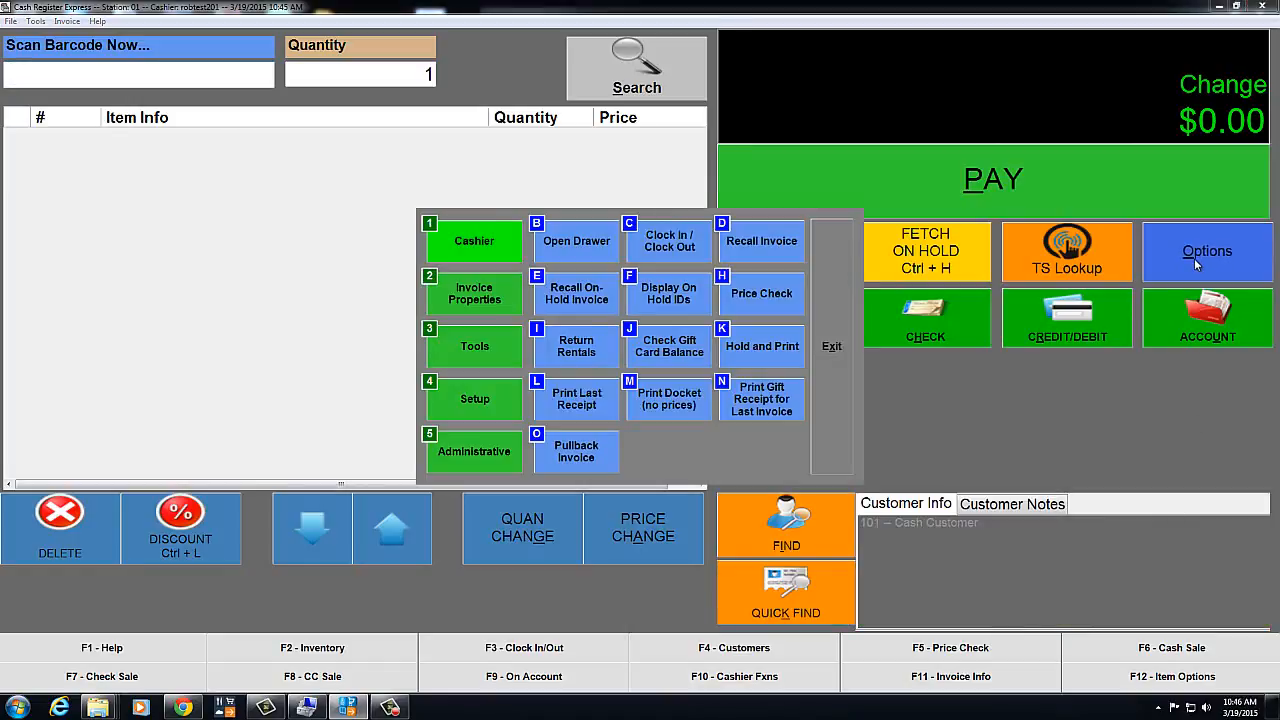
{"action": "left_click", "coordinate": [462, 453]}
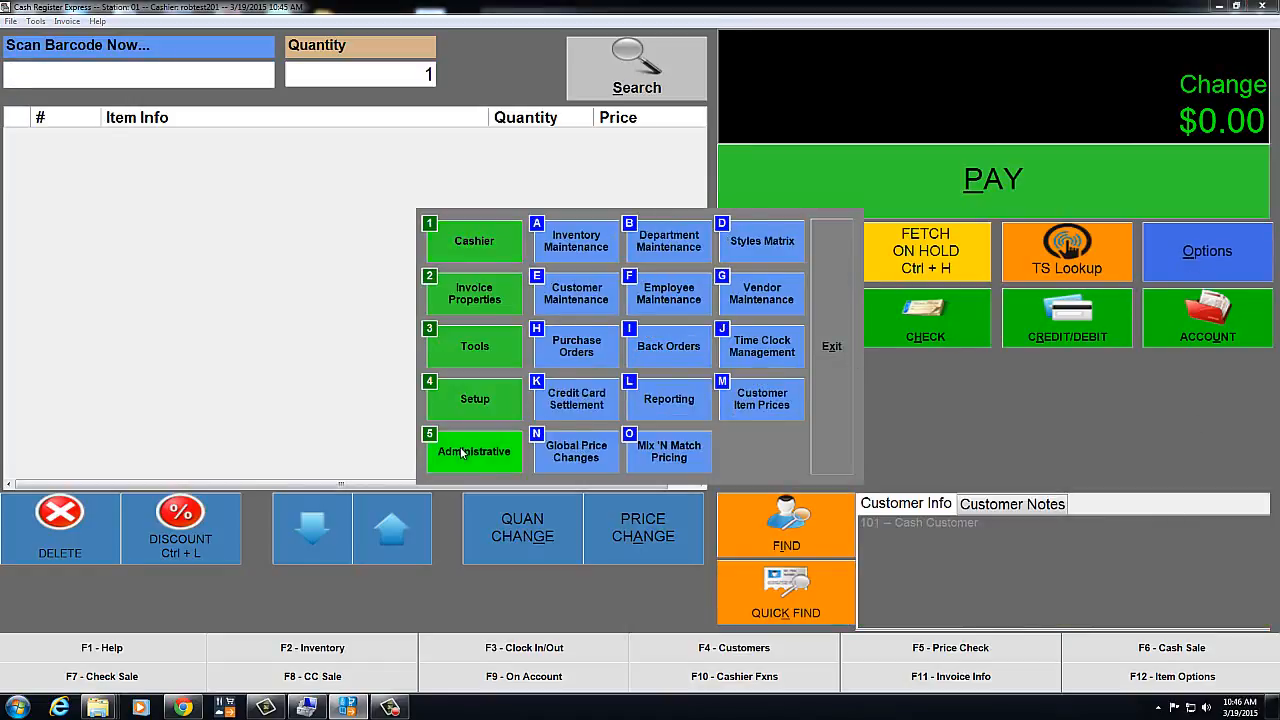
{"action": "left_click", "coordinate": [576, 248]}
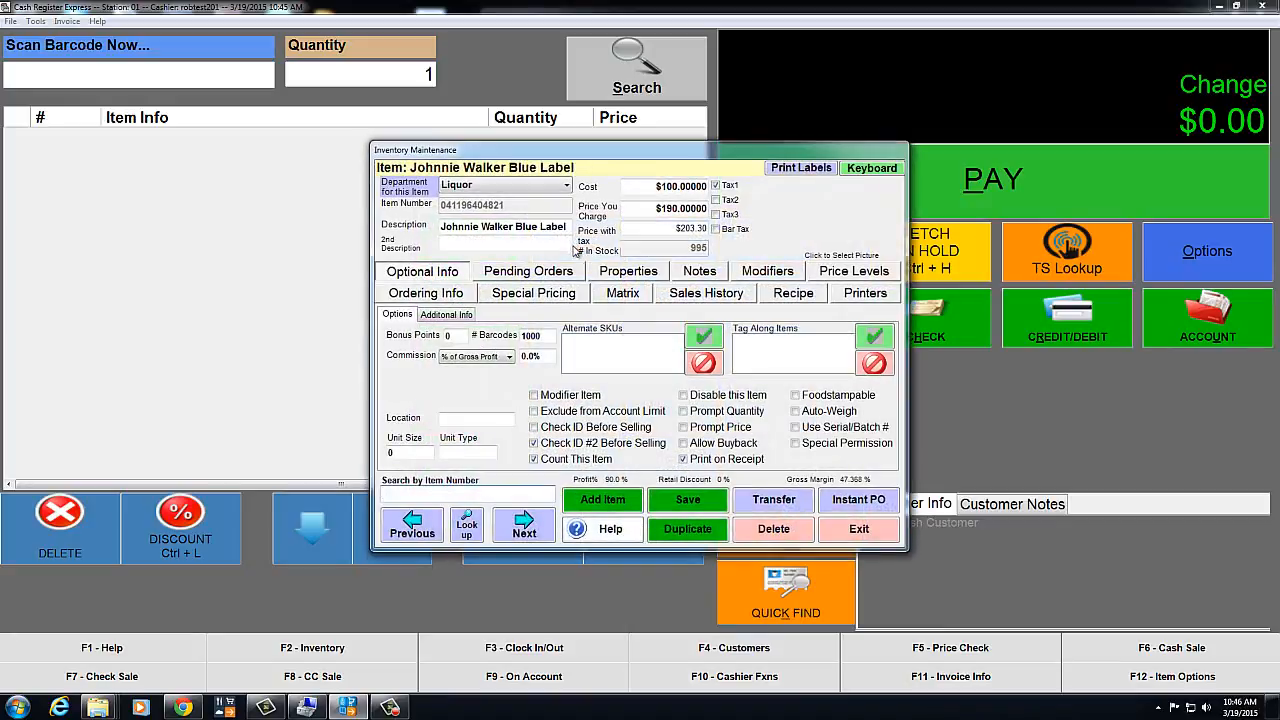
Filter the item search to Tobacco, see Marlboro Carton stock at 3.9, and open its record
{"action": "left_click", "coordinate": [468, 528]}
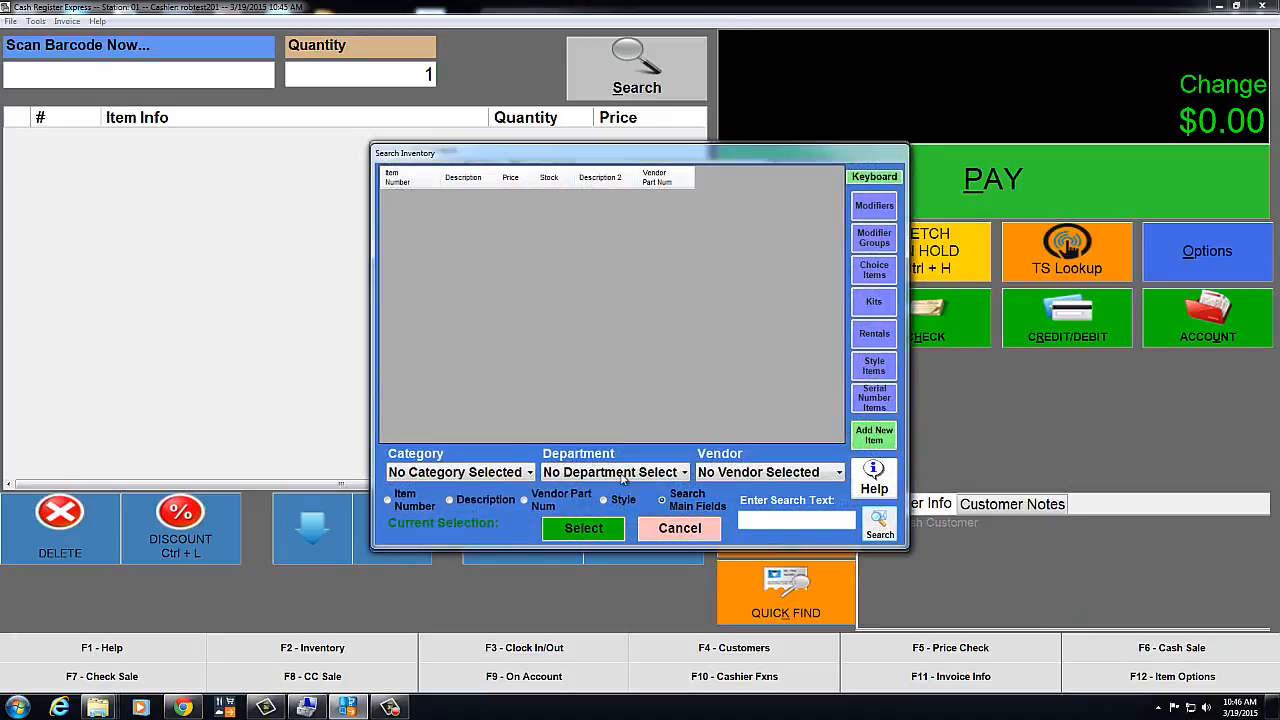
{"action": "left_click", "coordinate": [684, 473]}
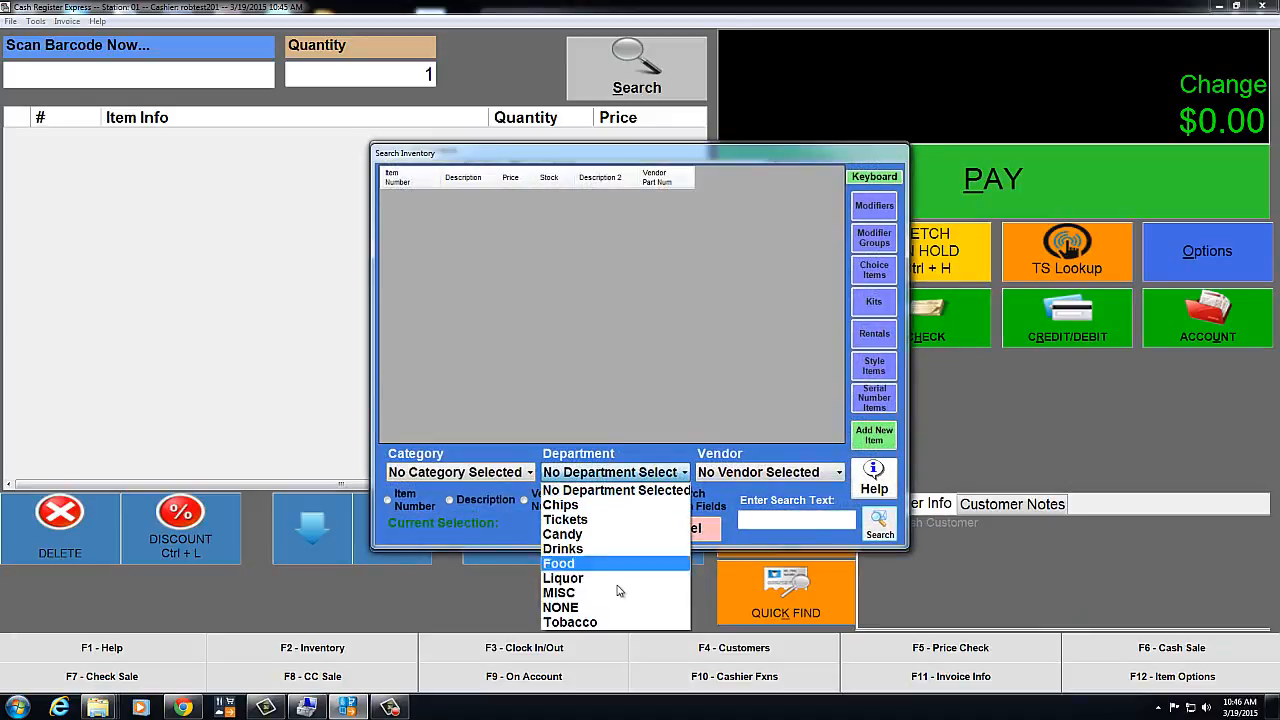
{"action": "left_click", "coordinate": [586, 623]}
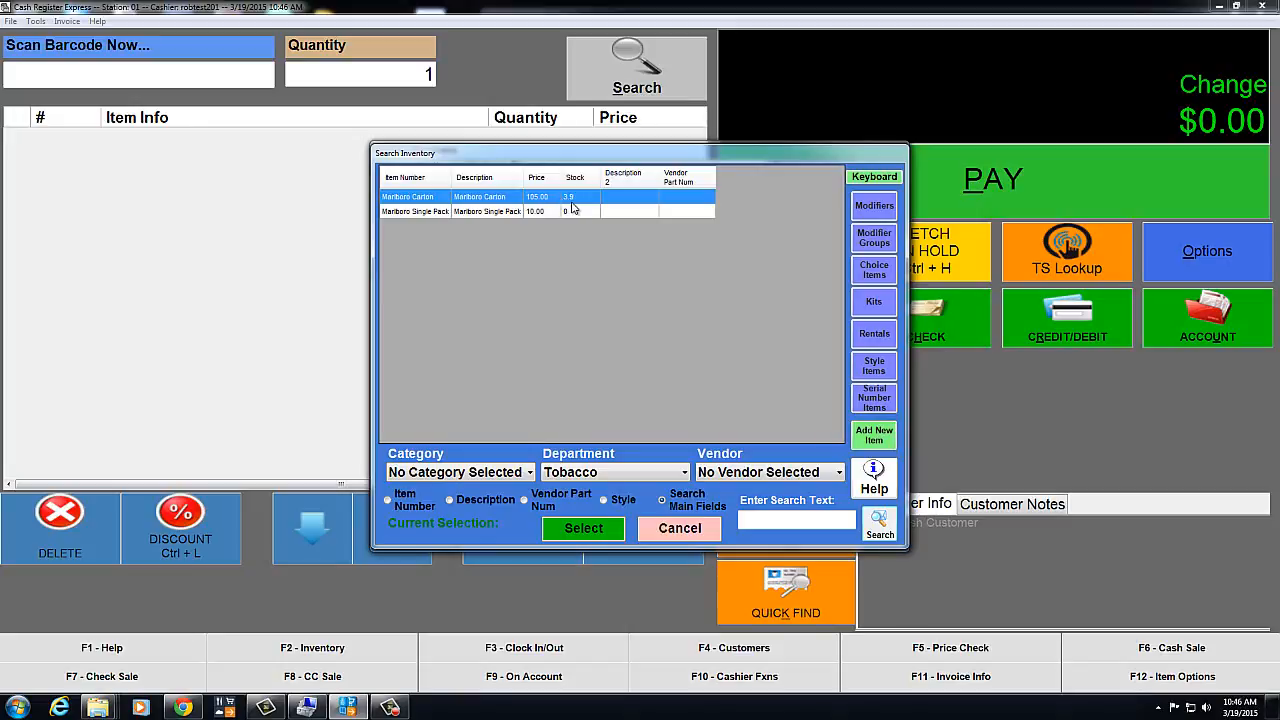
{"action": "double_click", "coordinate": [508, 198]}
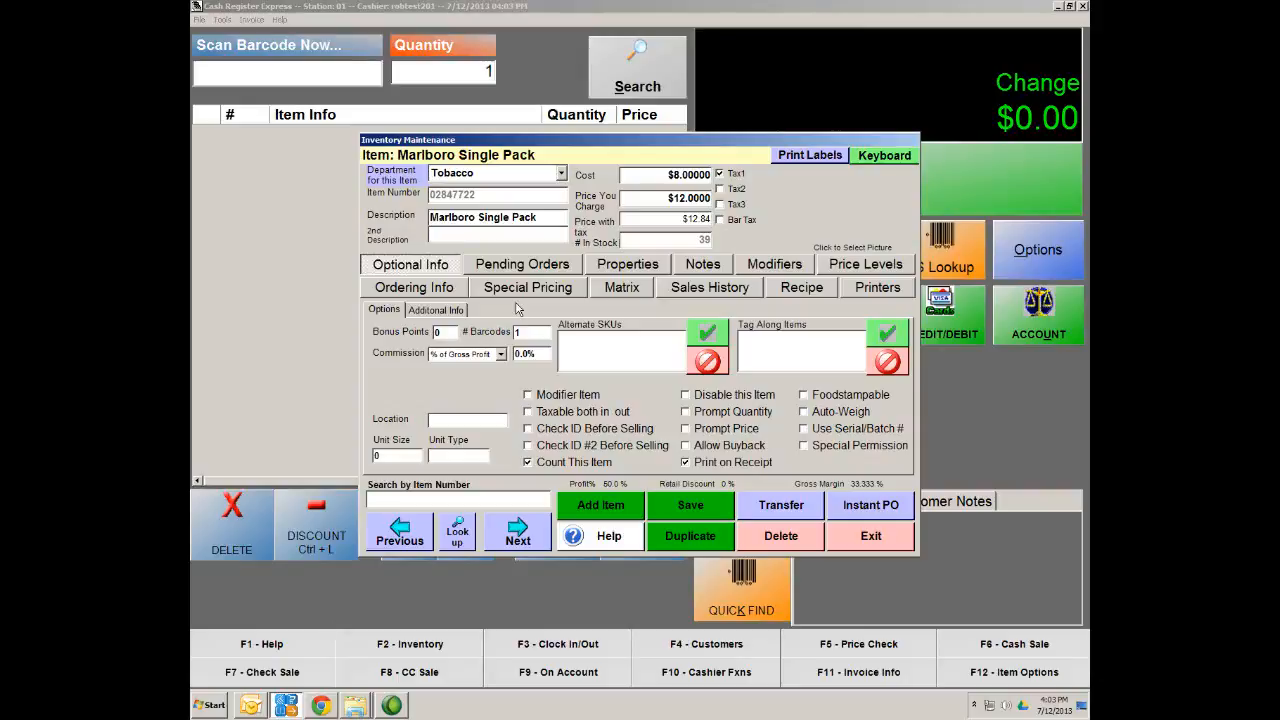
Save the Marlboro Single Pack record showing 39 in stock and exit to the administrative menu
{"action": "left_click", "coordinate": [686, 510]}
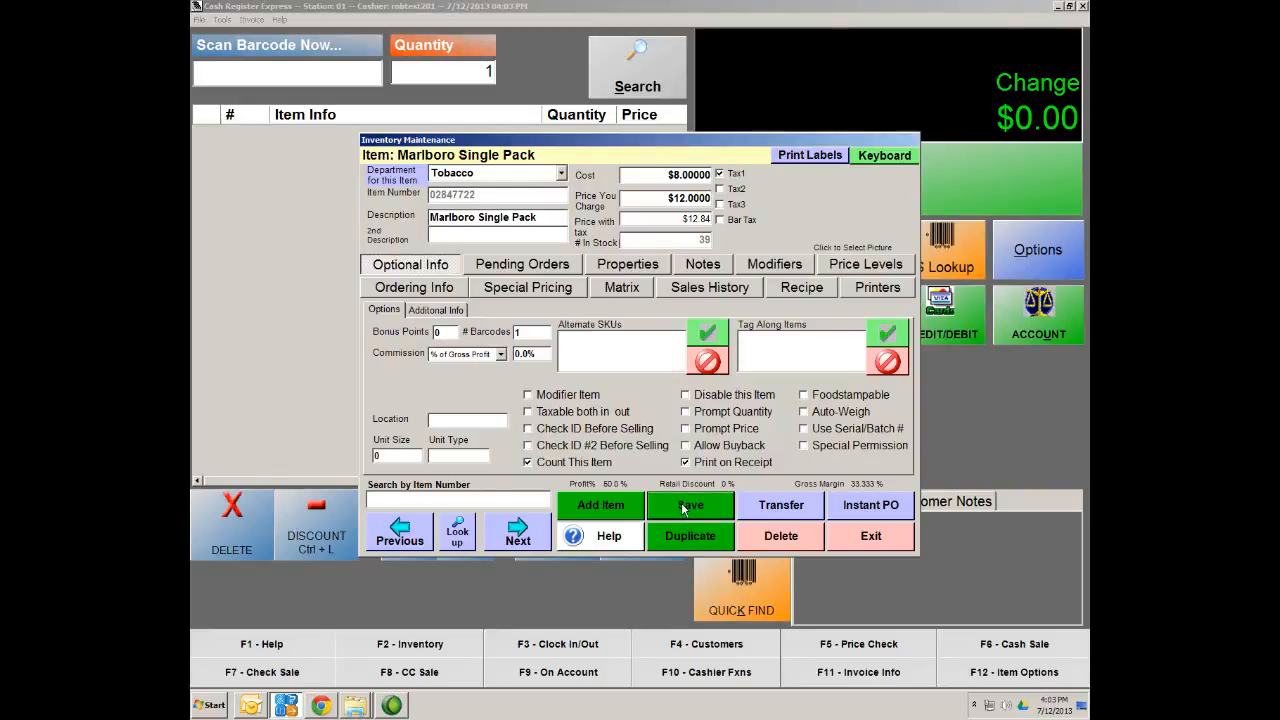
{"action": "left_click", "coordinate": [872, 548]}
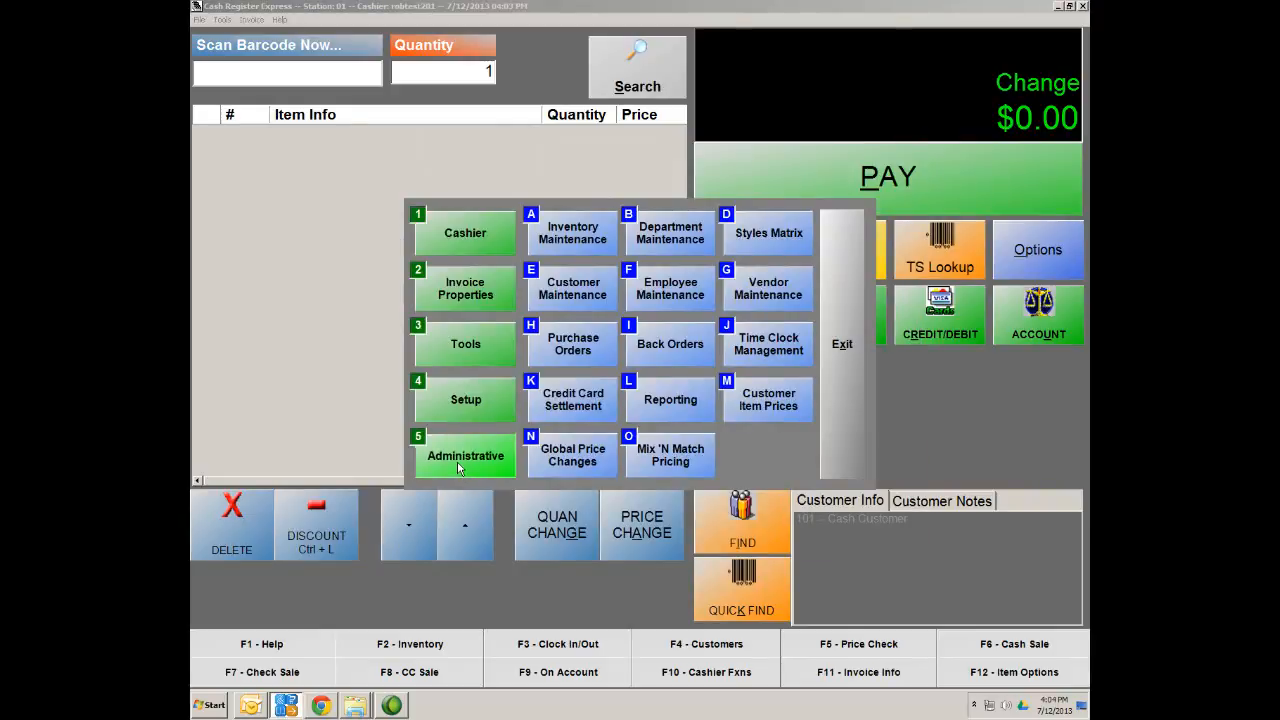
Add department ID 'Tshirt' with description 'Tee Shirt' in Department Maintenance, save, and exit
{"action": "left_click", "coordinate": [686, 238]}
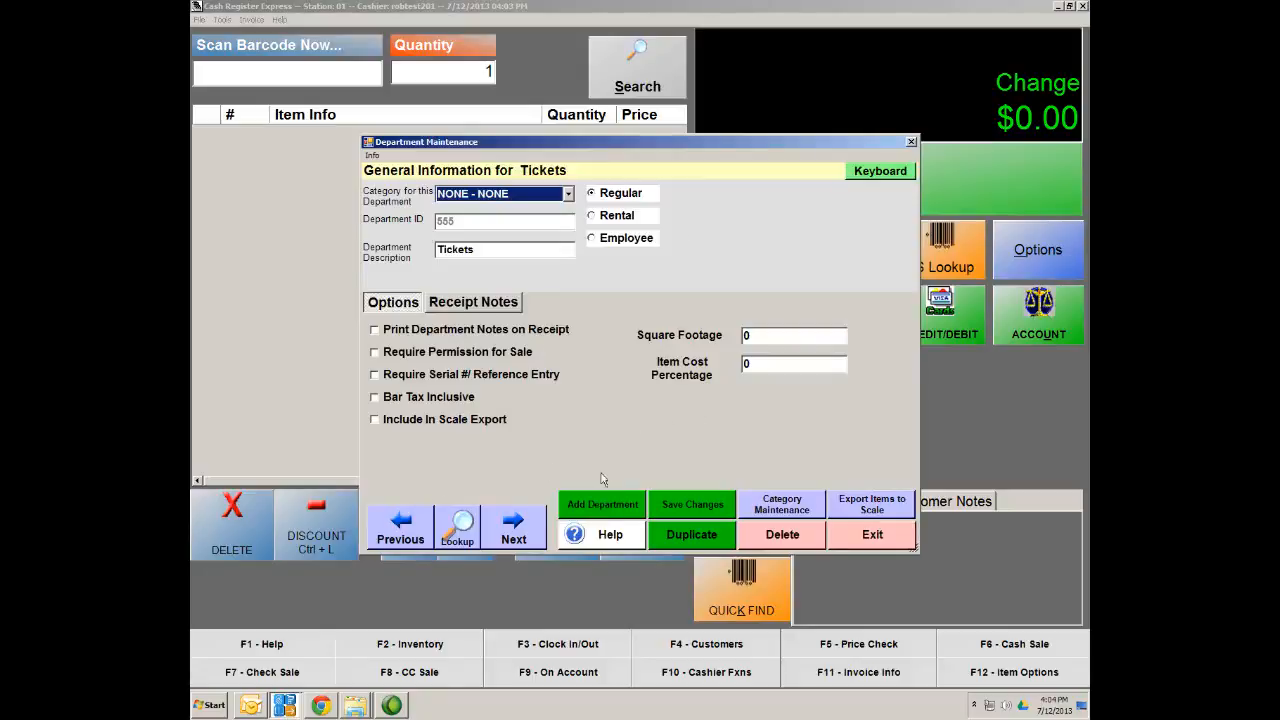
{"action": "left_click", "coordinate": [599, 505]}
{"action": "type", "text": "T"}
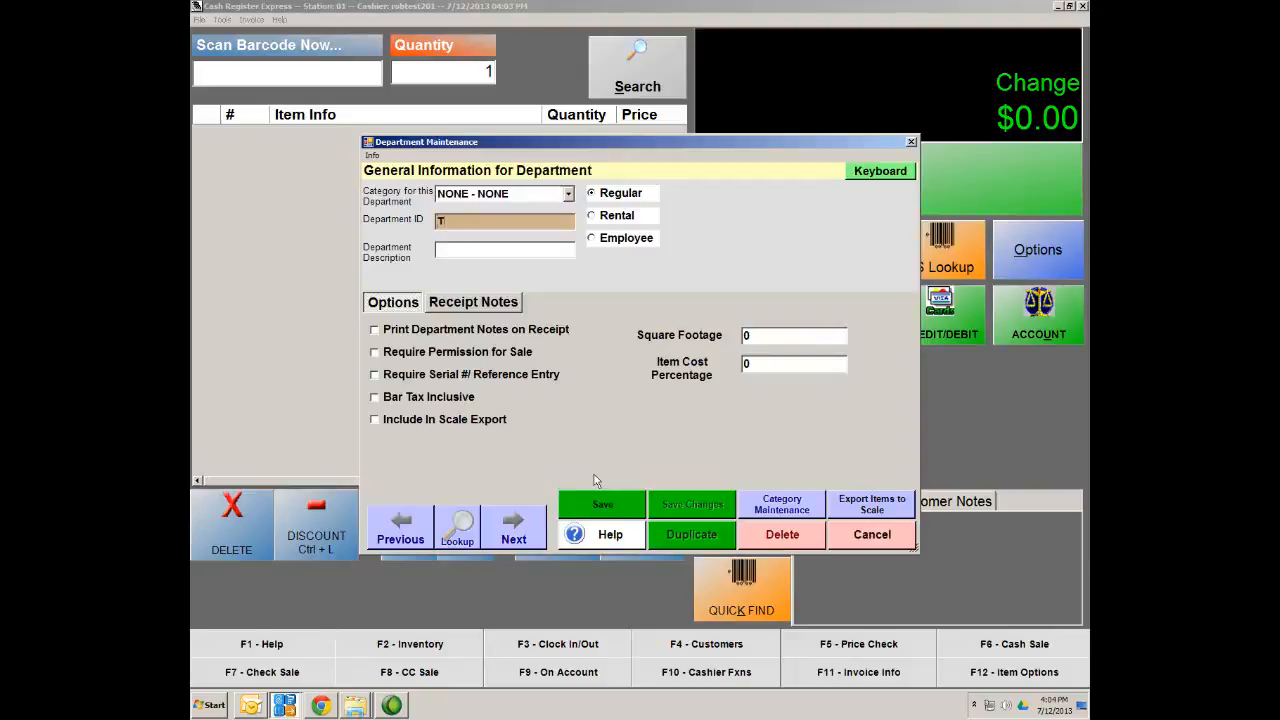
{"action": "type", "text": "shirt"}
{"action": "key", "text": "Tab"}
{"action": "type", "text": "Tee Shi"}
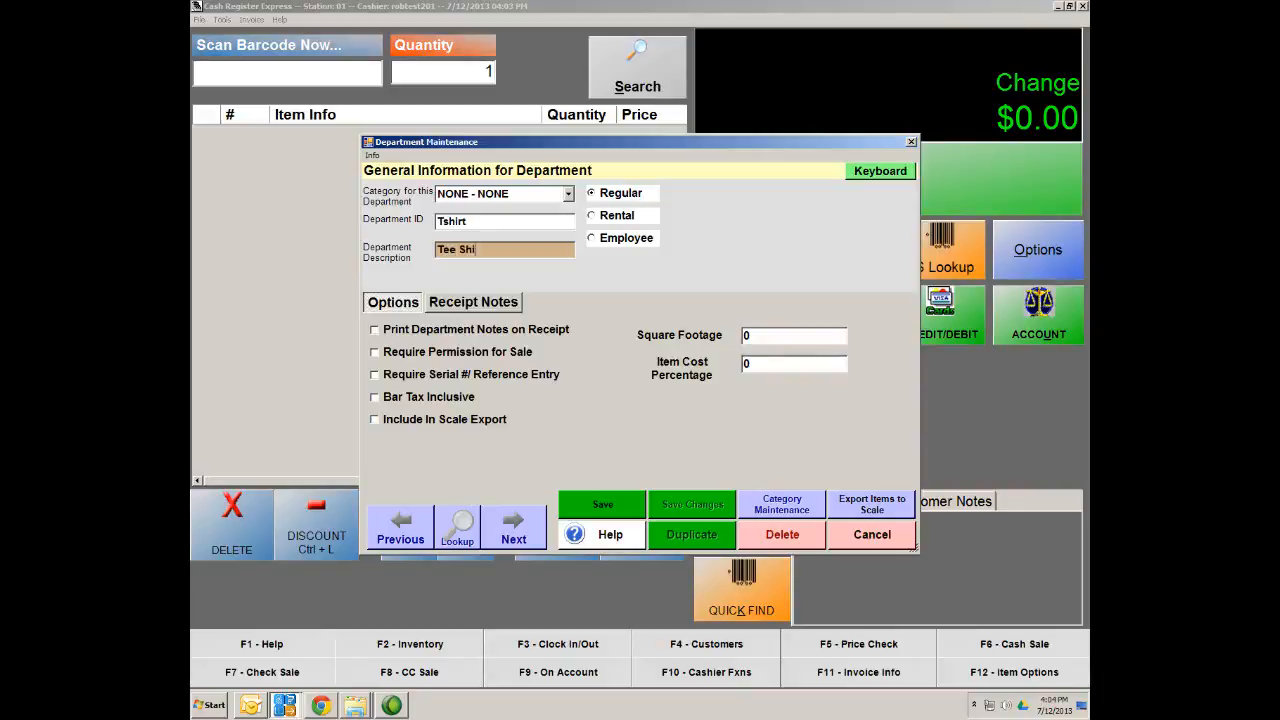
{"action": "type", "text": "rt"}
{"action": "left_click", "coordinate": [623, 507]}
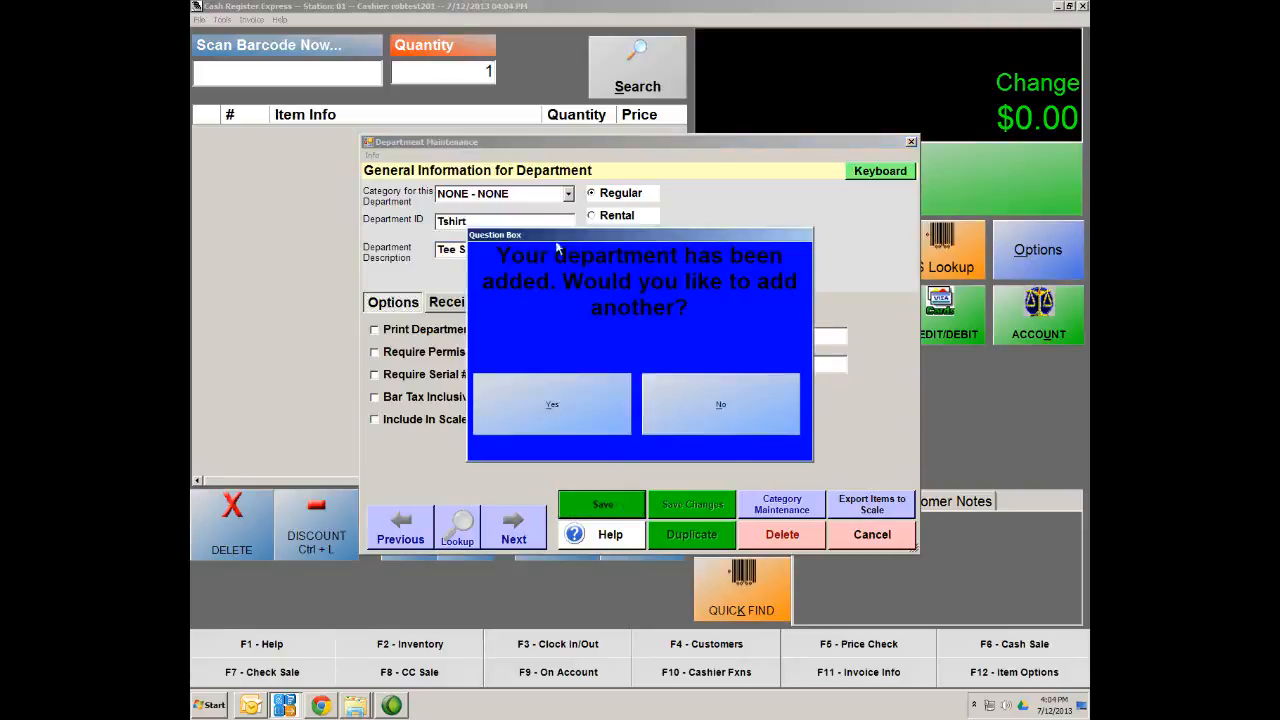
{"action": "left_click", "coordinate": [731, 404]}
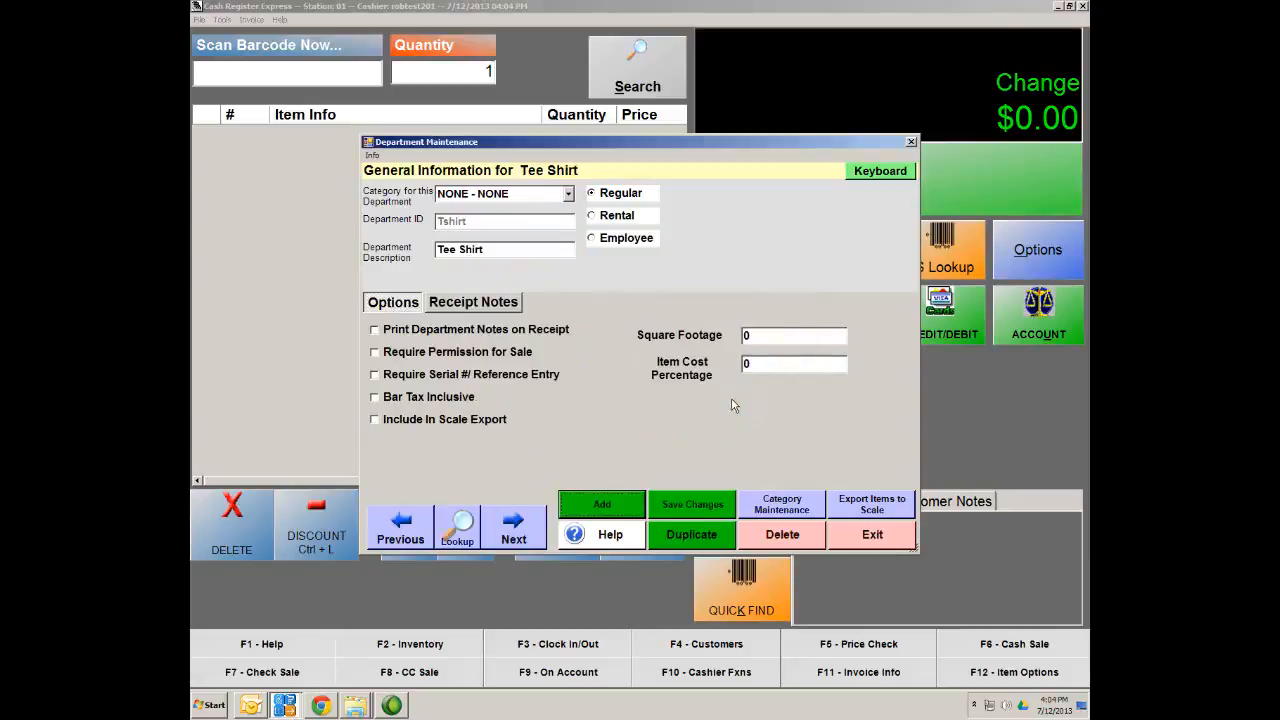
{"action": "left_click", "coordinate": [711, 508]}
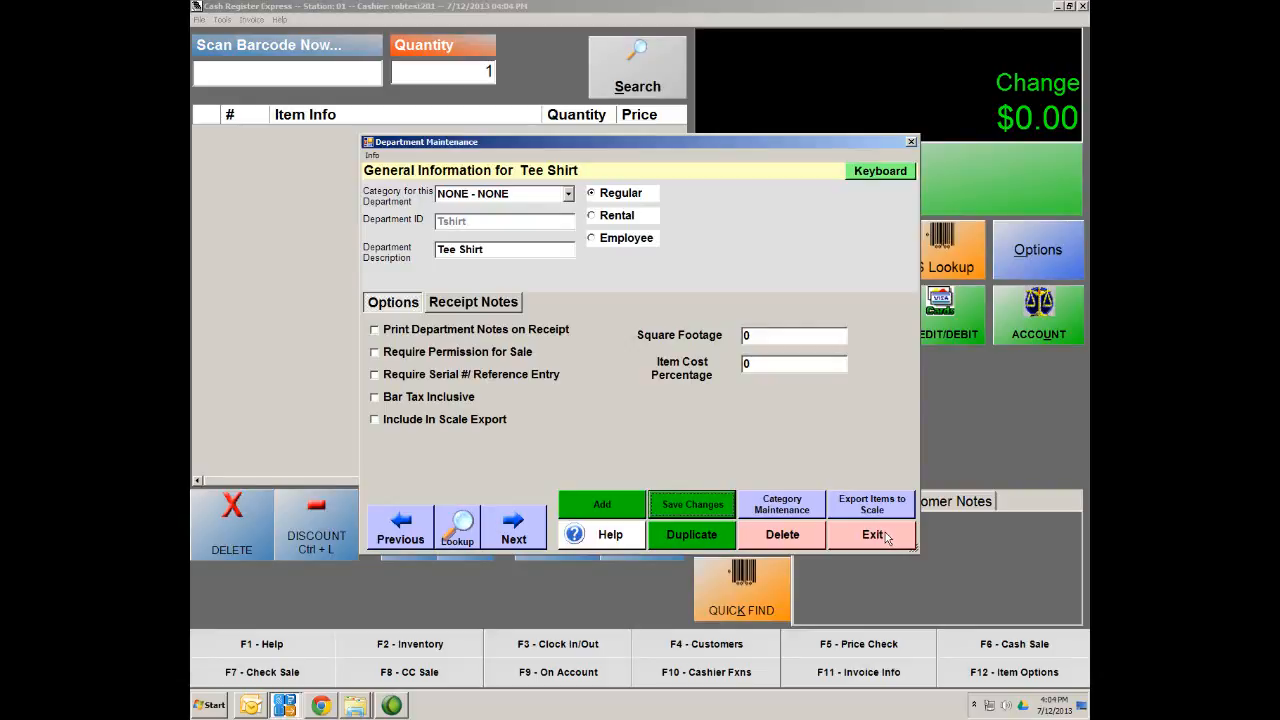
{"action": "left_click", "coordinate": [885, 538]}
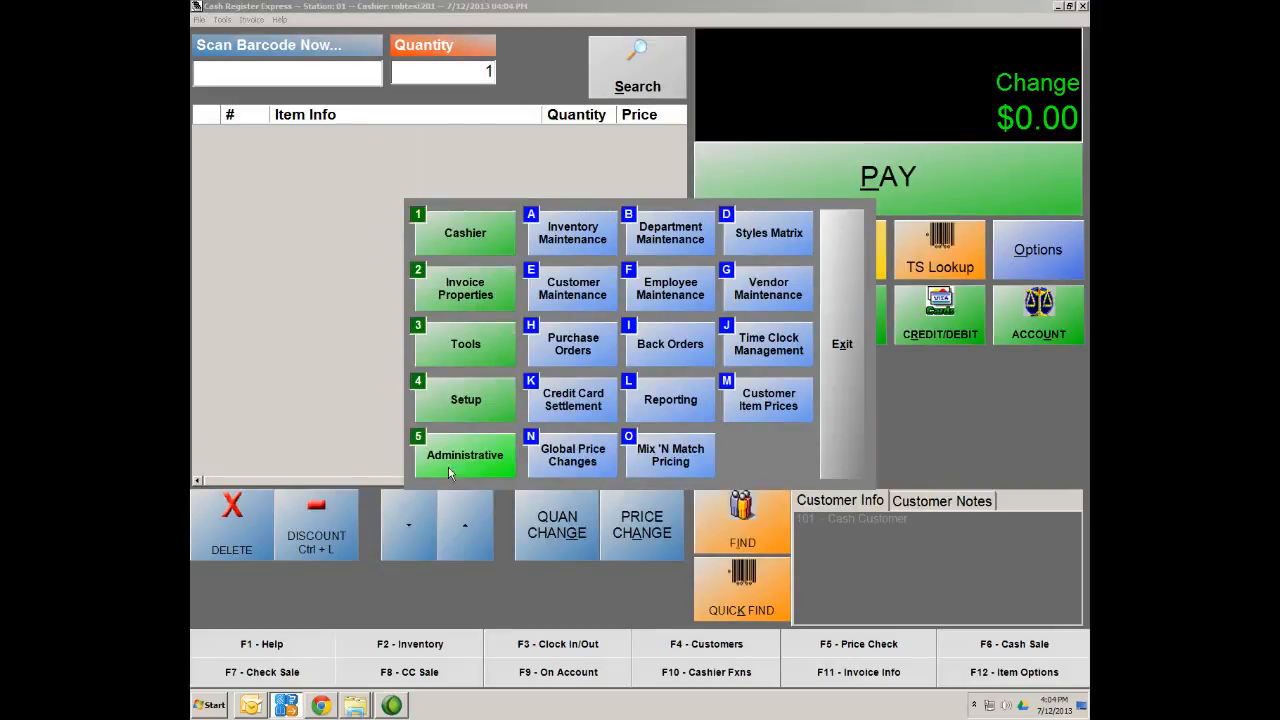
Add a new style named 'Custom Tee' in the Styles Matrix, assigned to the Tee Shirt department
{"action": "left_click", "coordinate": [782, 235]}
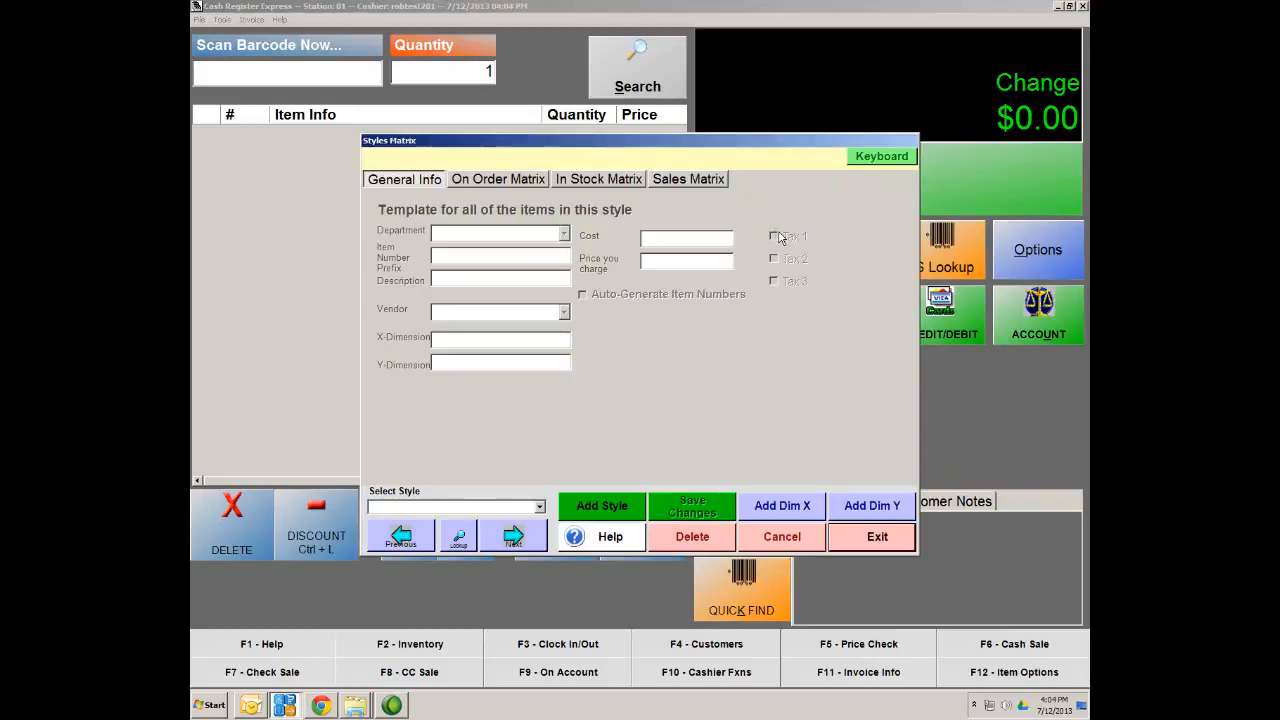
{"action": "left_click", "coordinate": [628, 508]}
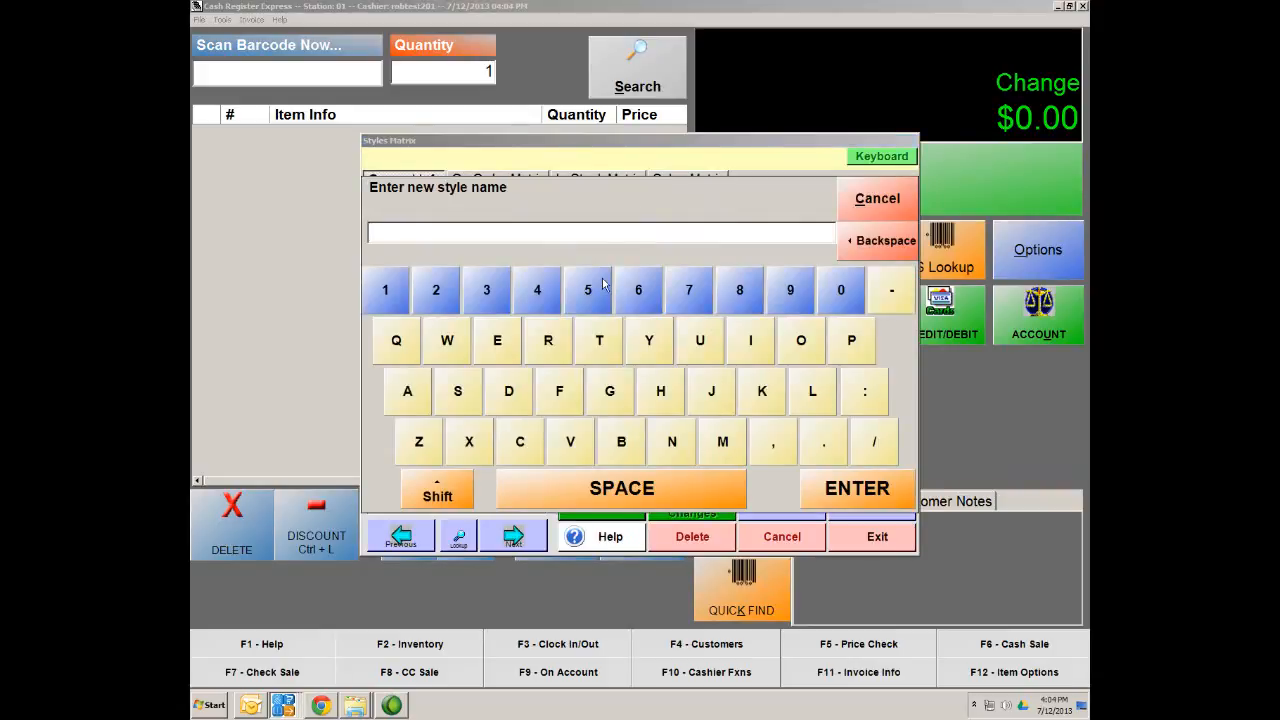
{"action": "type", "text": "Cut"}
{"action": "type", "text": "stom"}
{"action": "type", "text": " Tee"}
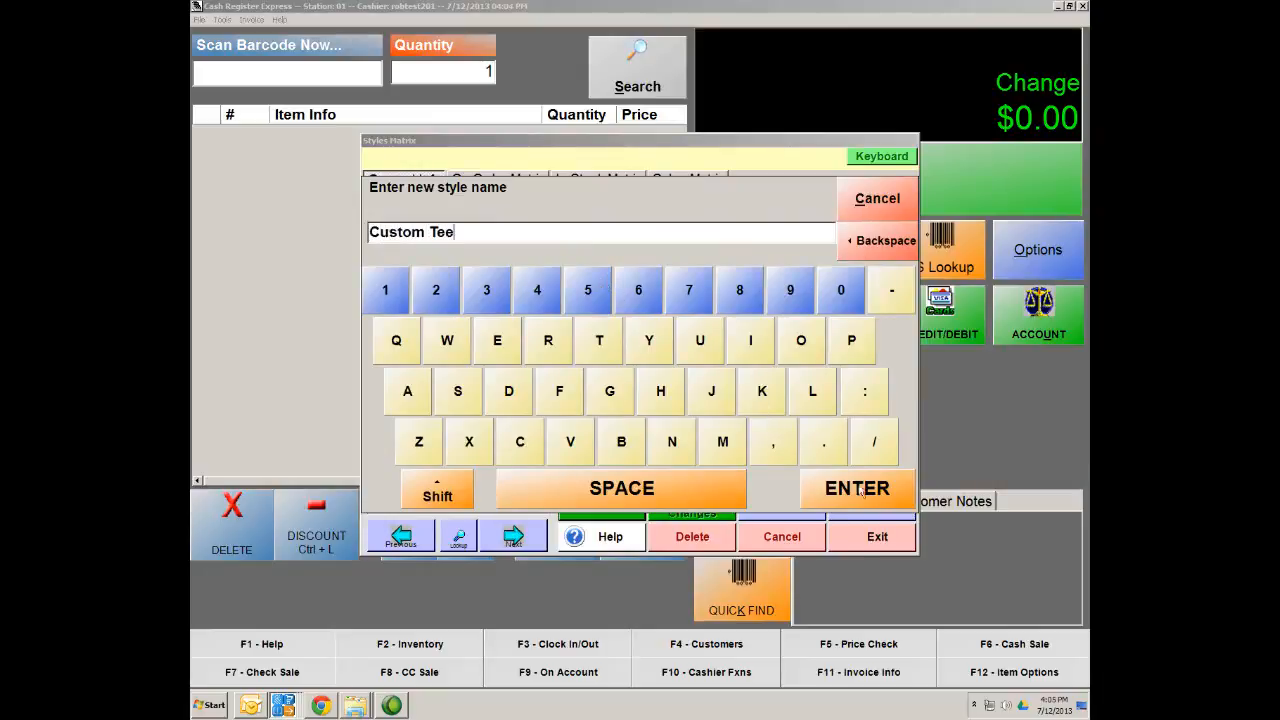
{"action": "left_click", "coordinate": [860, 490]}
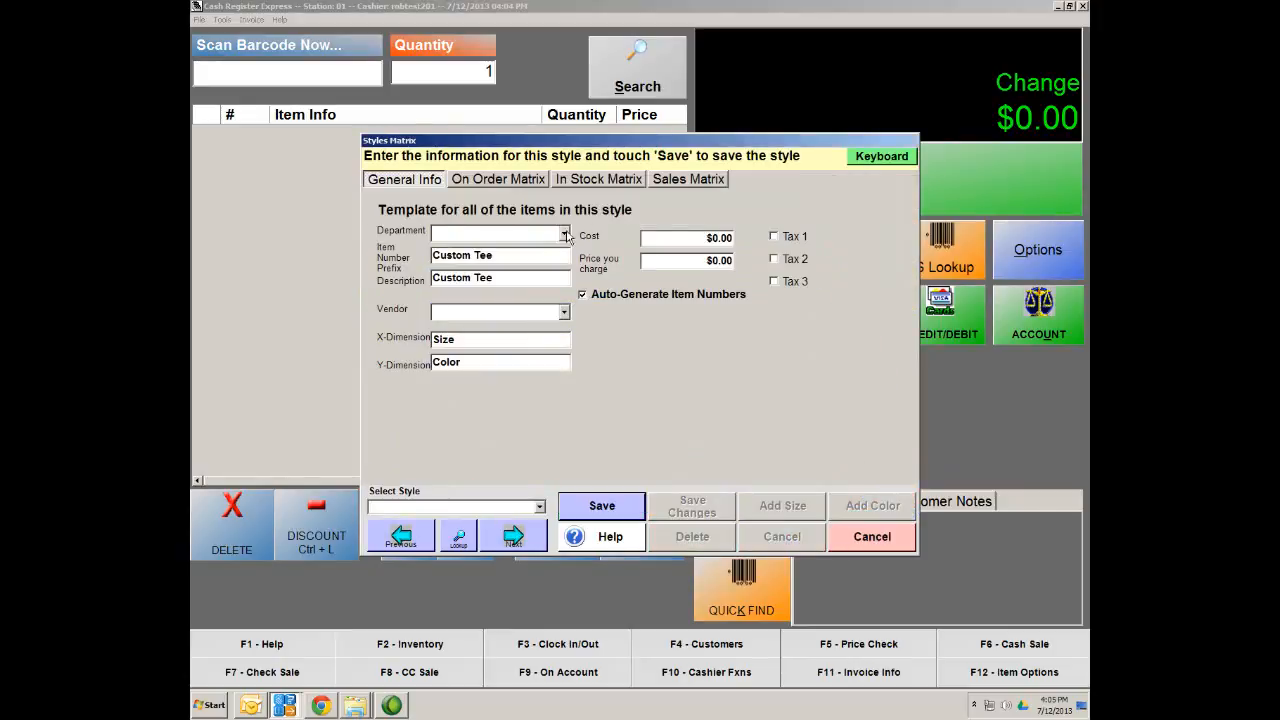
{"action": "left_click", "coordinate": [564, 234]}
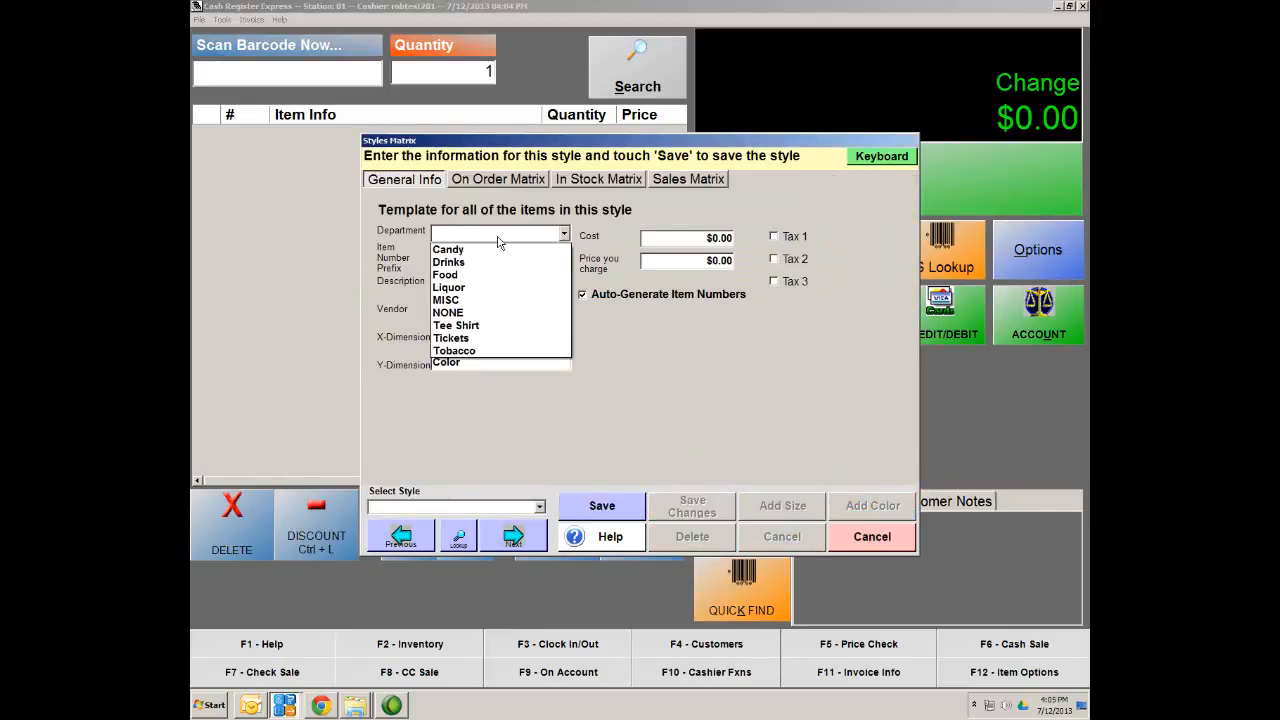
{"action": "left_click", "coordinate": [474, 327]}
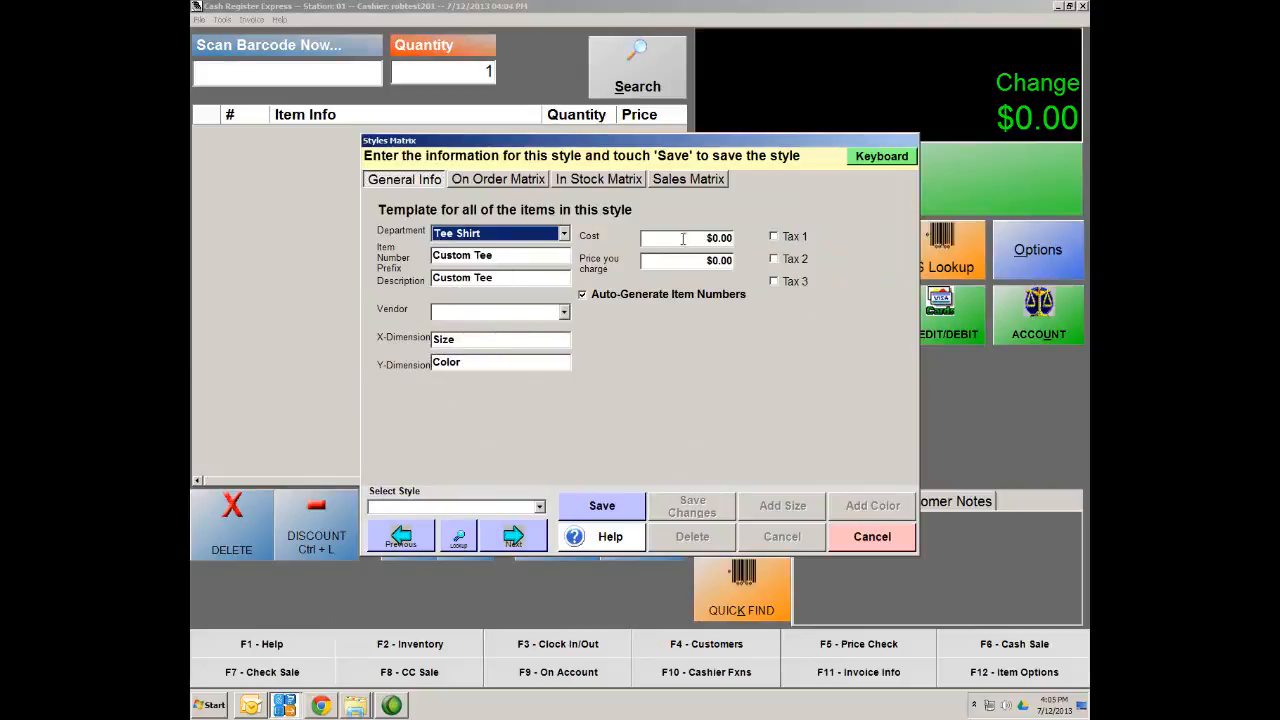
Give Custom Tee cost 10.00, price 25.00 and Tax 1, then save it
{"action": "left_click", "coordinate": [713, 238]}
{"action": "type", "text": "1"}
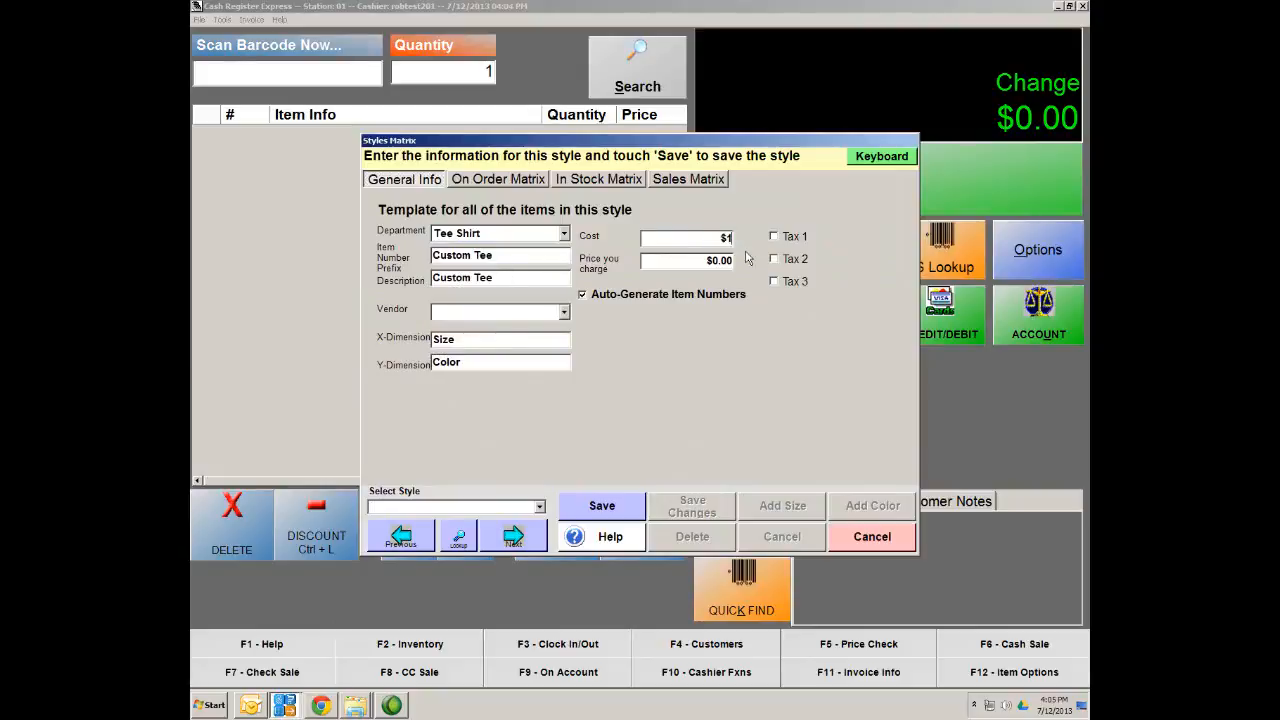
{"action": "type", "text": "0.00"}
{"action": "left_click", "coordinate": [717, 260]}
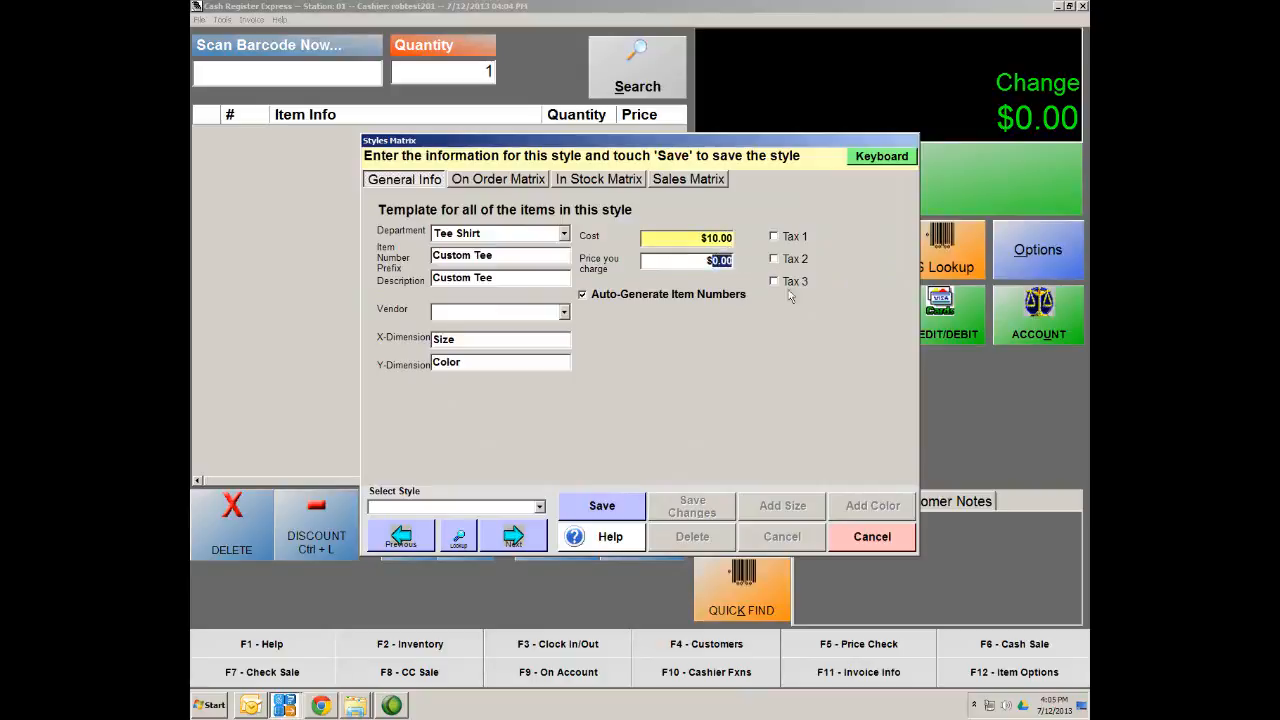
{"action": "type", "text": "25.00"}
{"action": "left_click", "coordinate": [775, 238]}
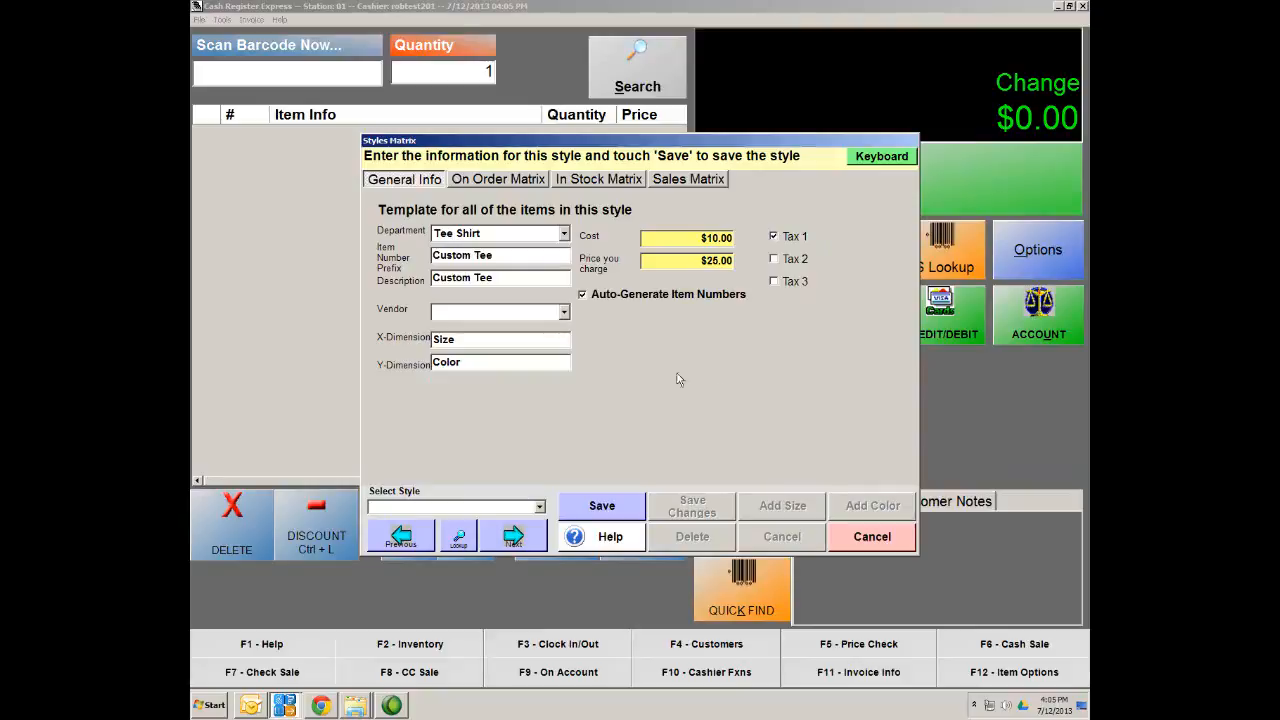
{"action": "left_click", "coordinate": [624, 508]}
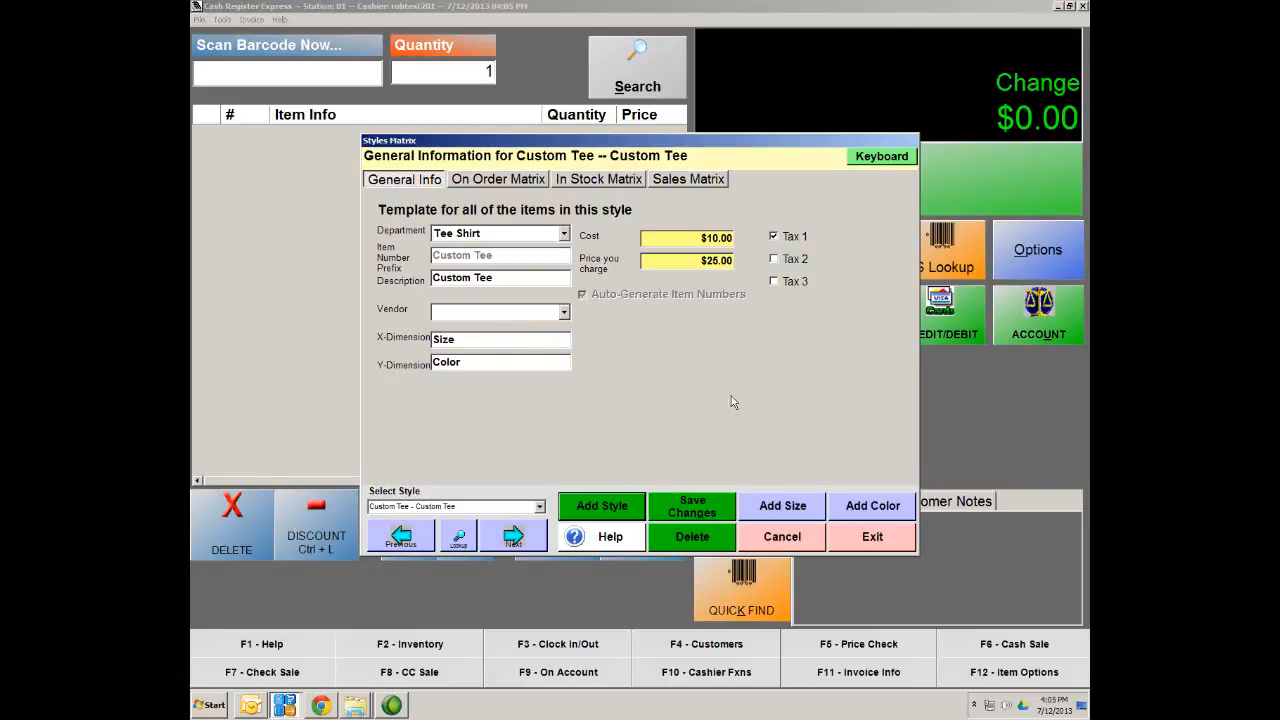
Leave the vendor unassigned, save the Custom Tee changes, and show the In Stock Matrix
{"action": "left_click", "coordinate": [564, 312]}
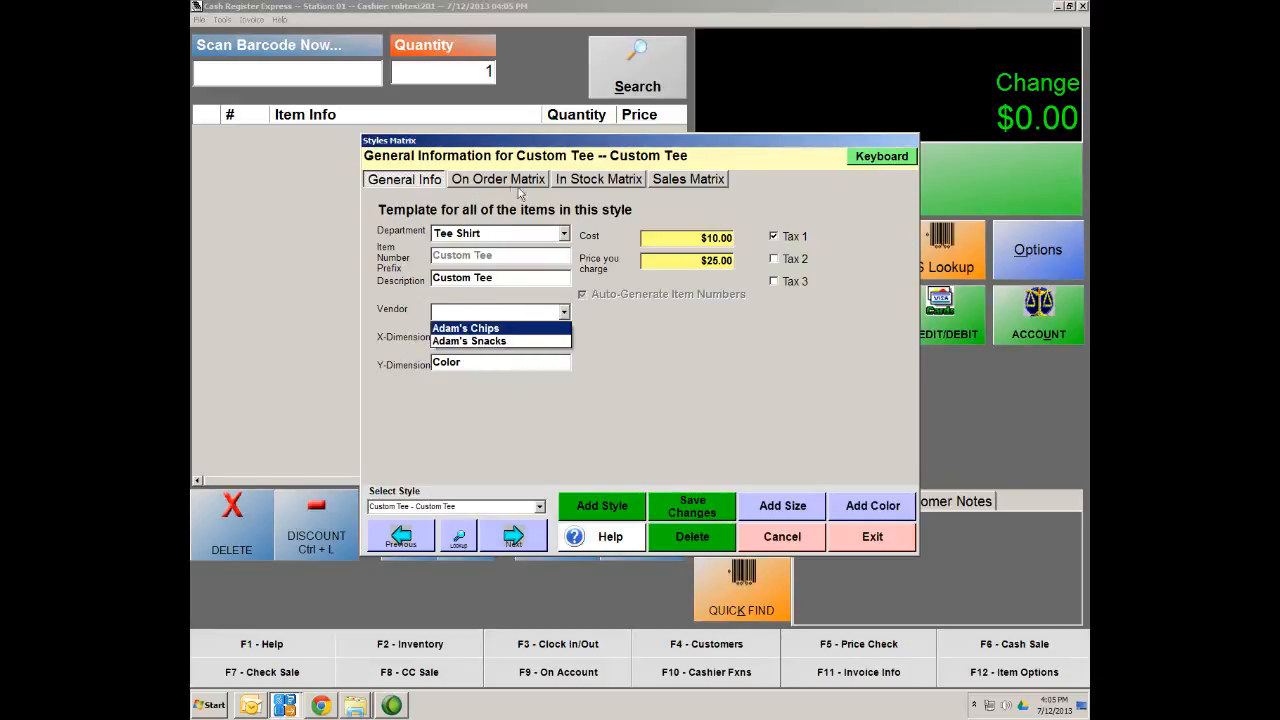
{"action": "left_click", "coordinate": [549, 383]}
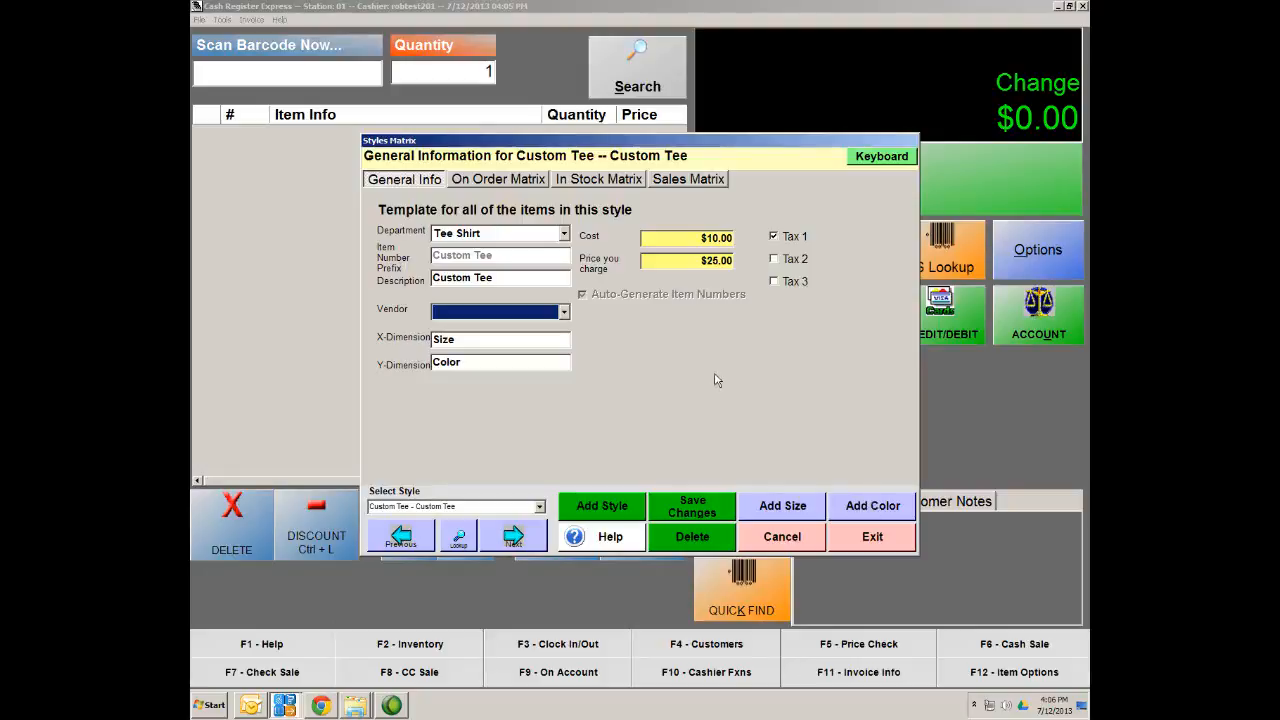
{"action": "left_click", "coordinate": [693, 512]}
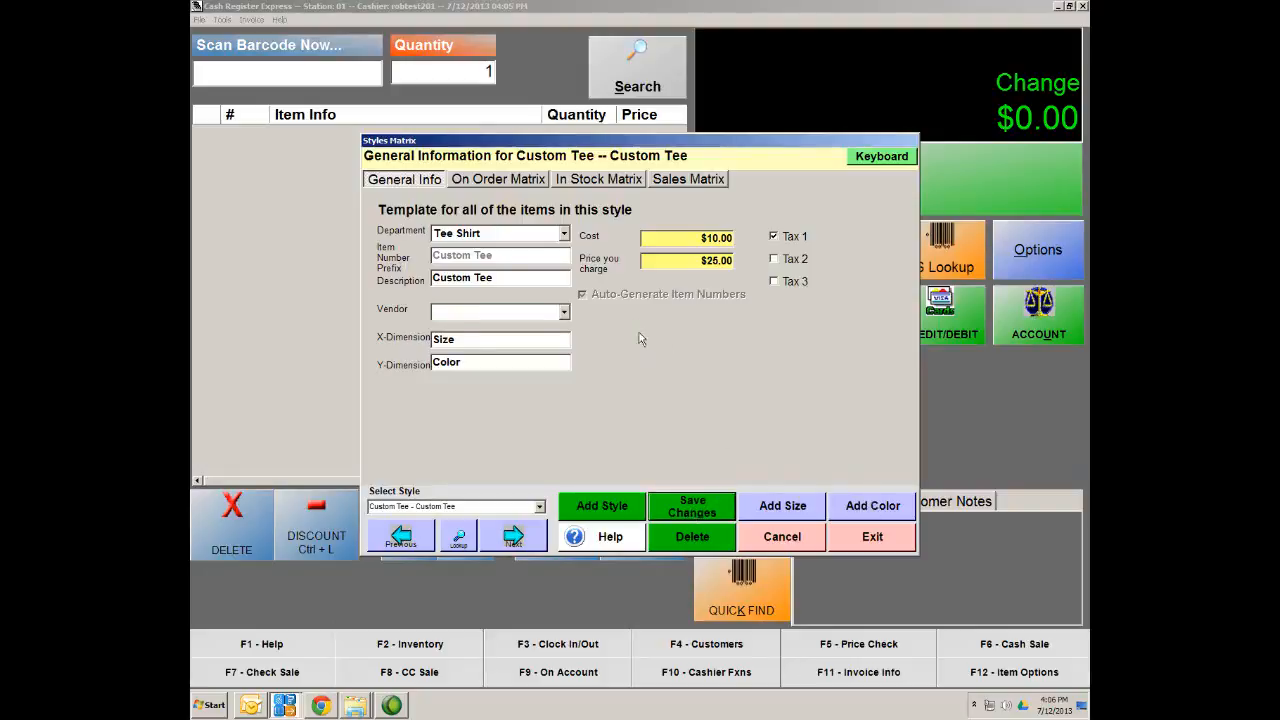
{"action": "left_click", "coordinate": [591, 183]}
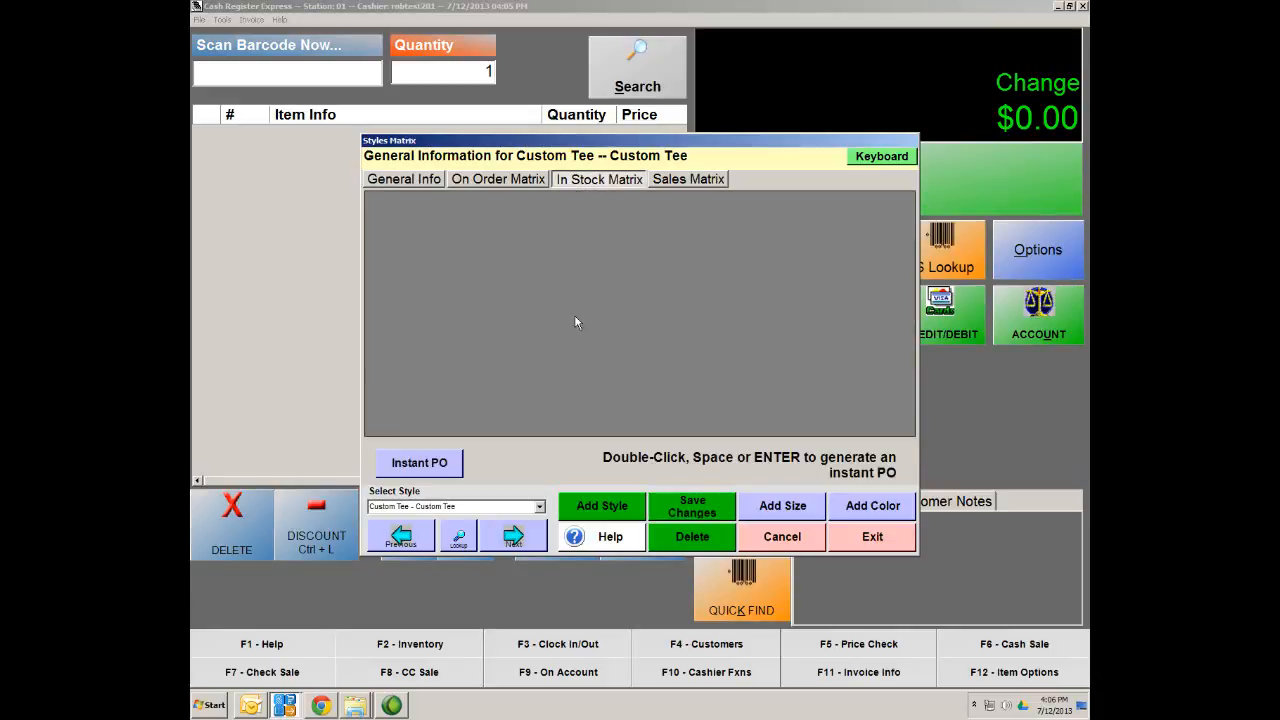
Add SM, MED, LG and XL size columns to the Custom Tee matrix
{"action": "left_click", "coordinate": [771, 511]}
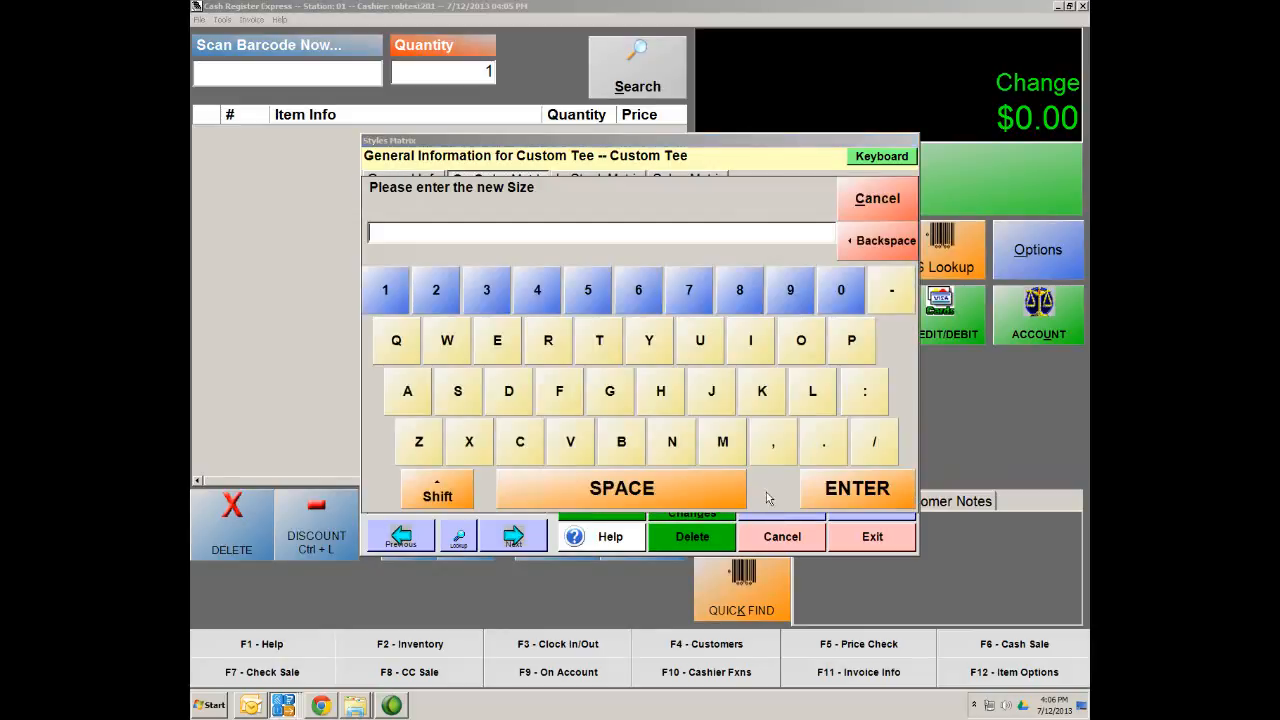
{"action": "type", "text": "SM<"}
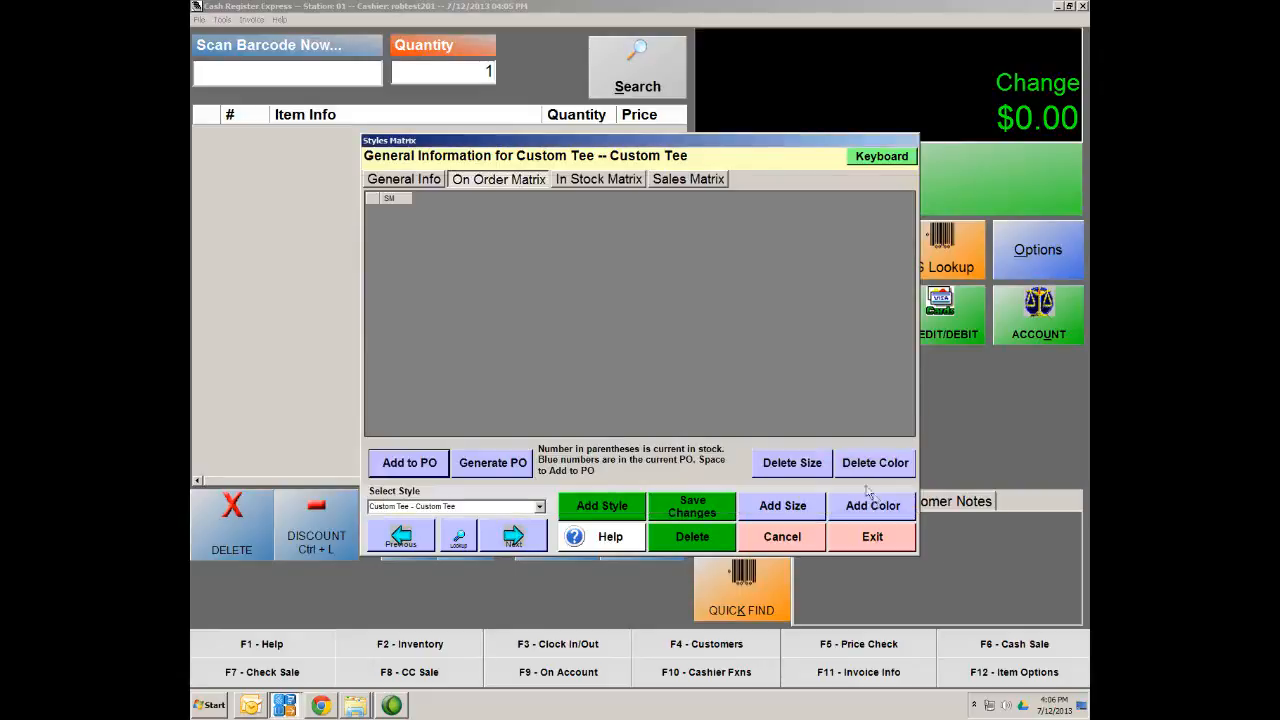
{"action": "left_click", "coordinate": [875, 500]}
{"action": "left_click", "coordinate": [772, 497]}
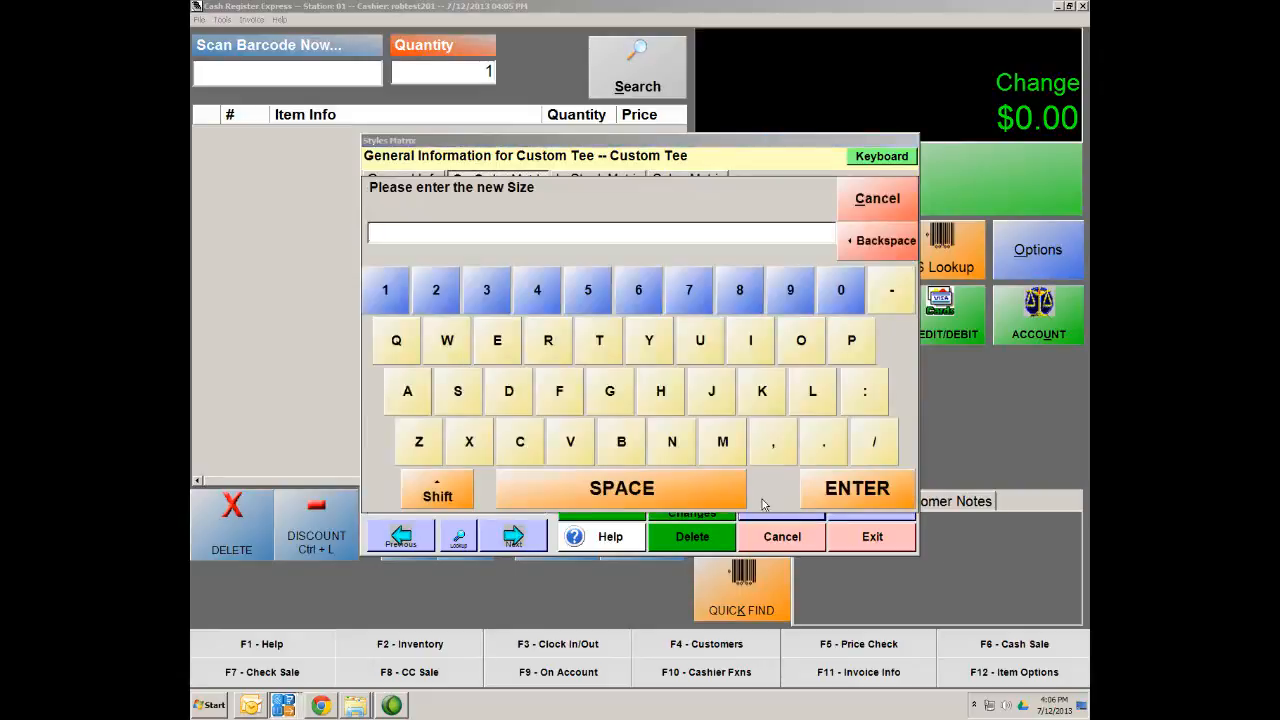
{"action": "type", "text": "MED"}
{"action": "left_click", "coordinate": [872, 500]}
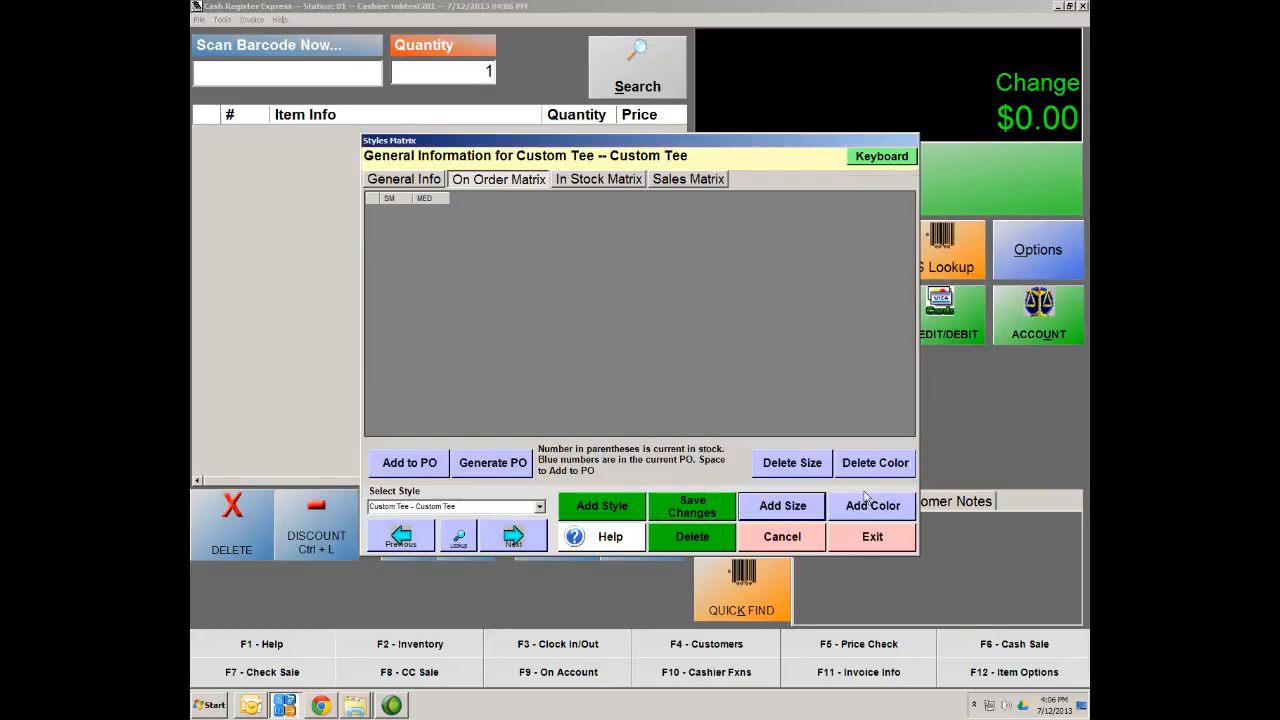
{"action": "left_click", "coordinate": [779, 508]}
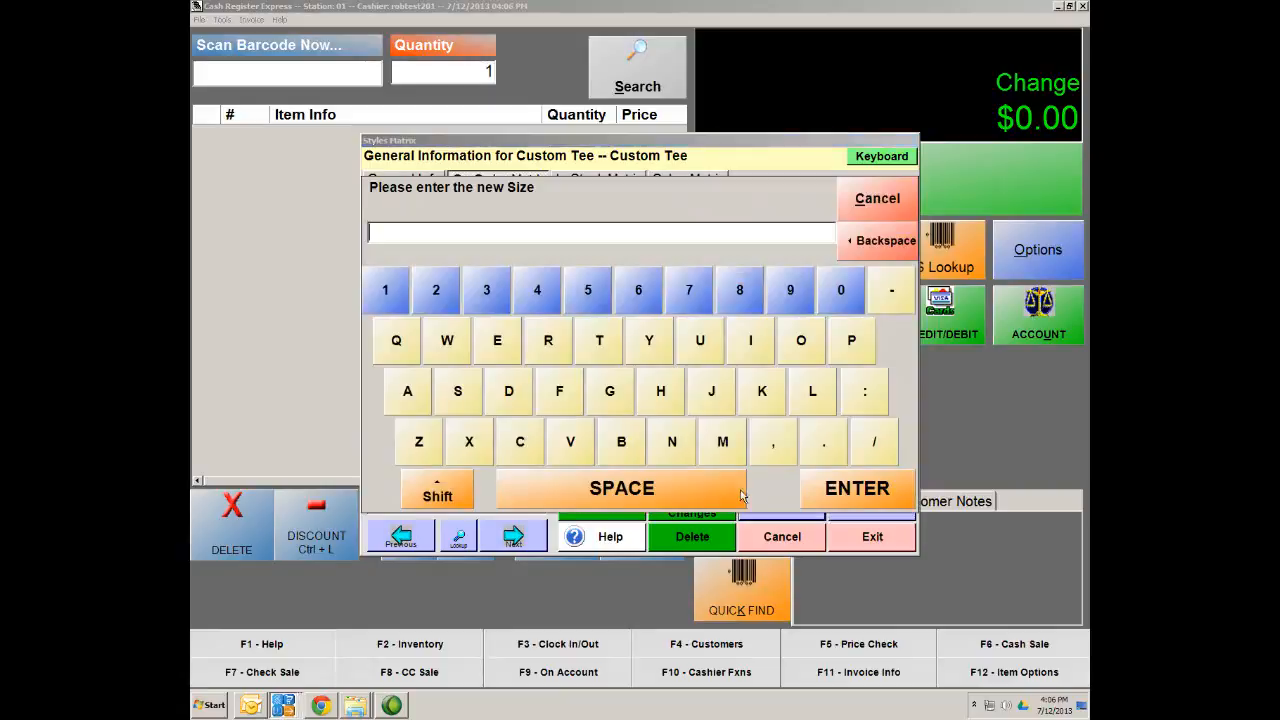
{"action": "type", "text": "LG"}
{"action": "left_click", "coordinate": [855, 488]}
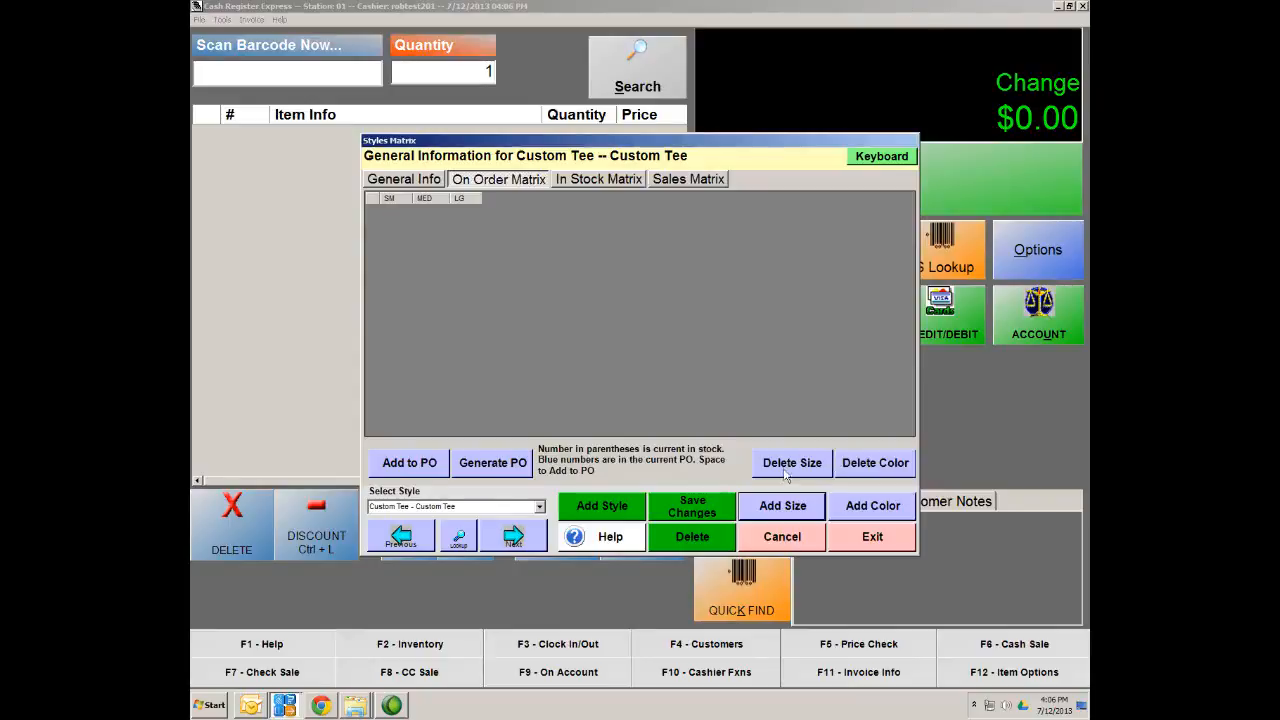
{"action": "left_click", "coordinate": [784, 510]}
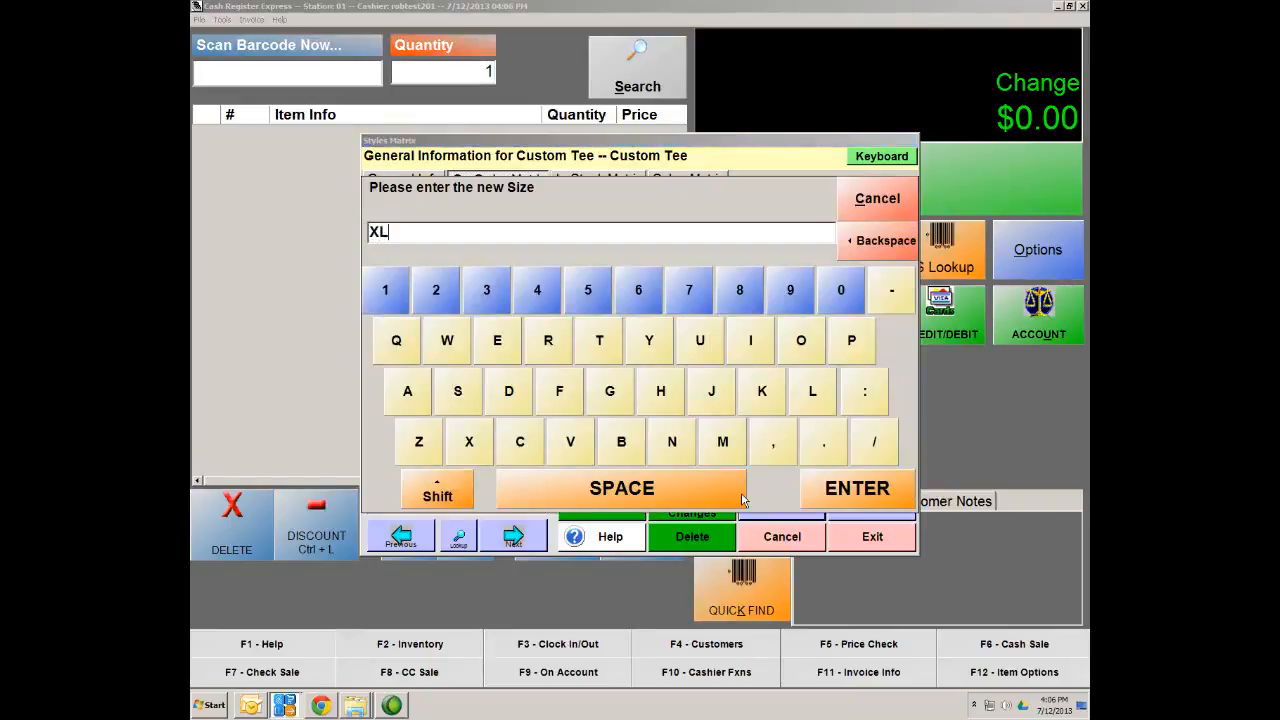
{"action": "left_click", "coordinate": [866, 488]}
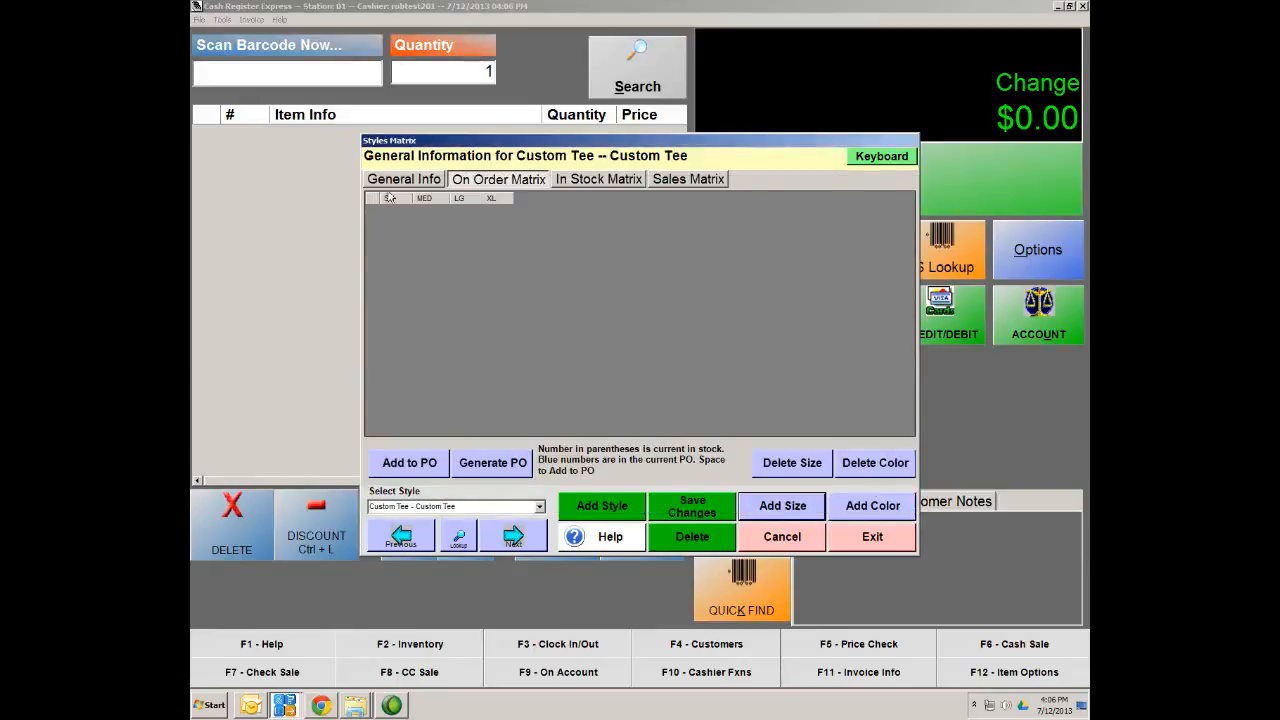
Enter Red, Blue, Green and Black as colour rows in the Custom Tee size matrix
{"action": "left_click", "coordinate": [884, 513]}
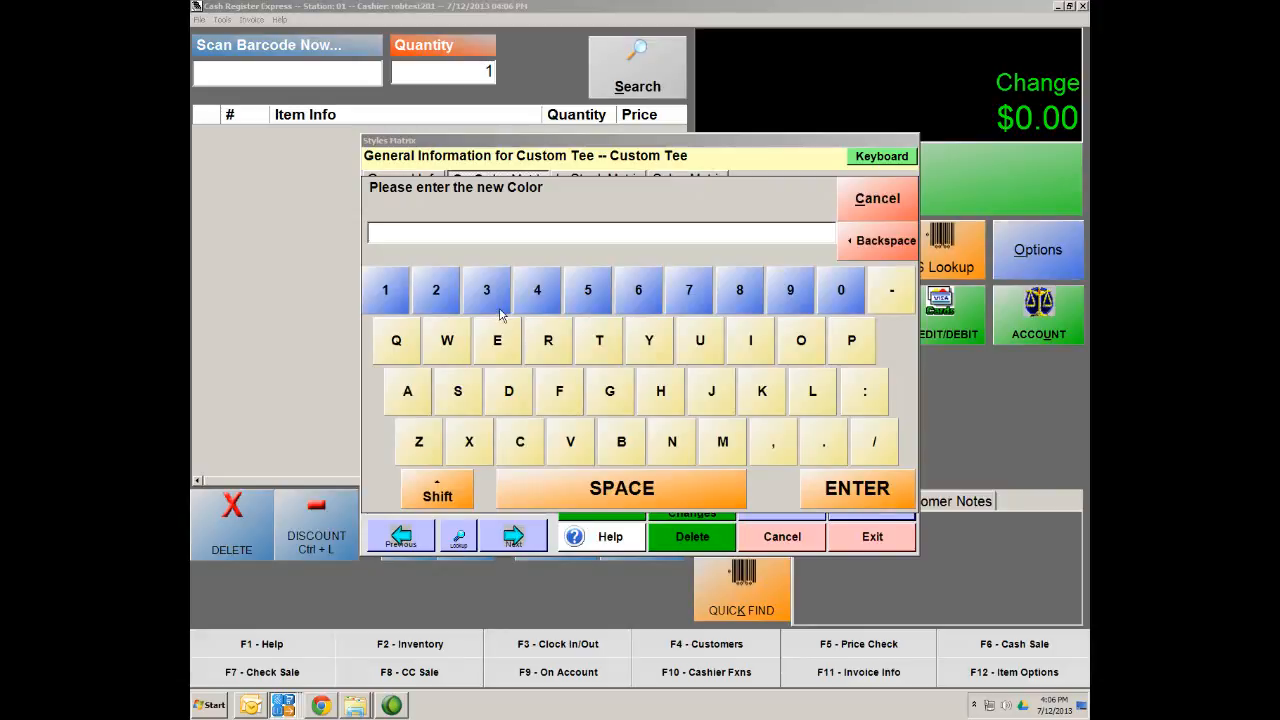
{"action": "type", "text": "Red"}
{"action": "left_click", "coordinate": [866, 488]}
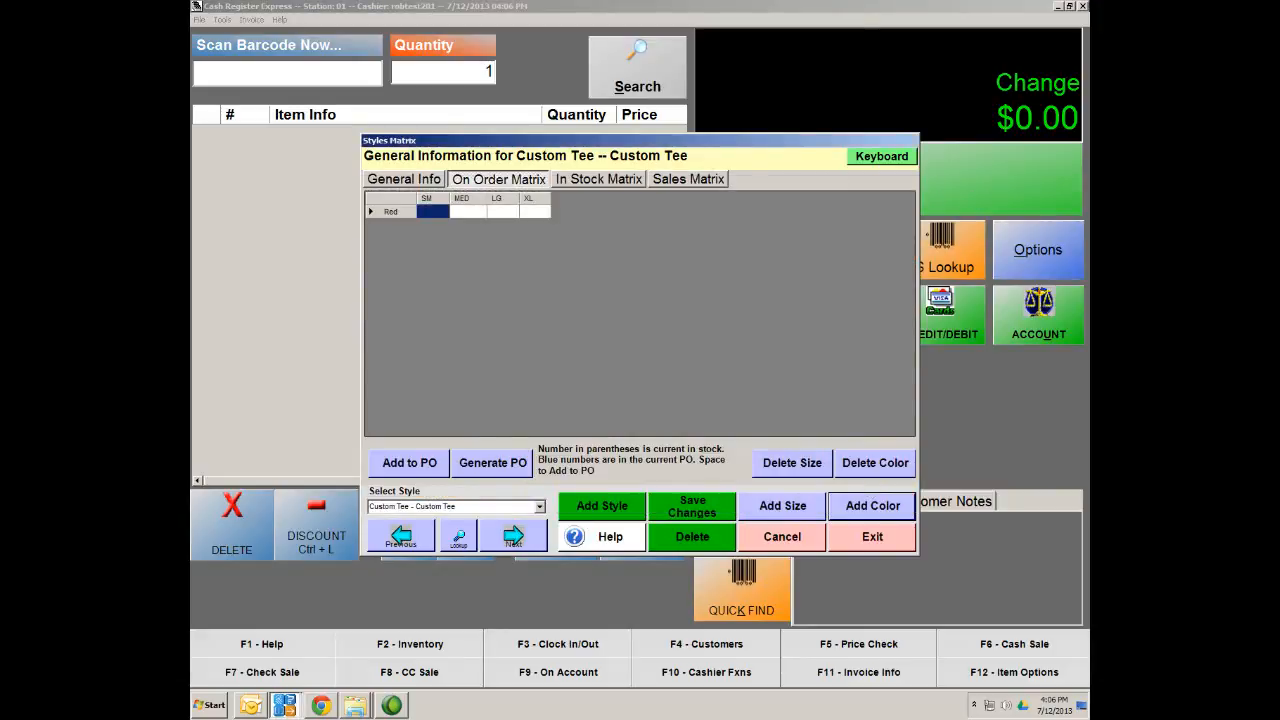
{"action": "left_click", "coordinate": [867, 516]}
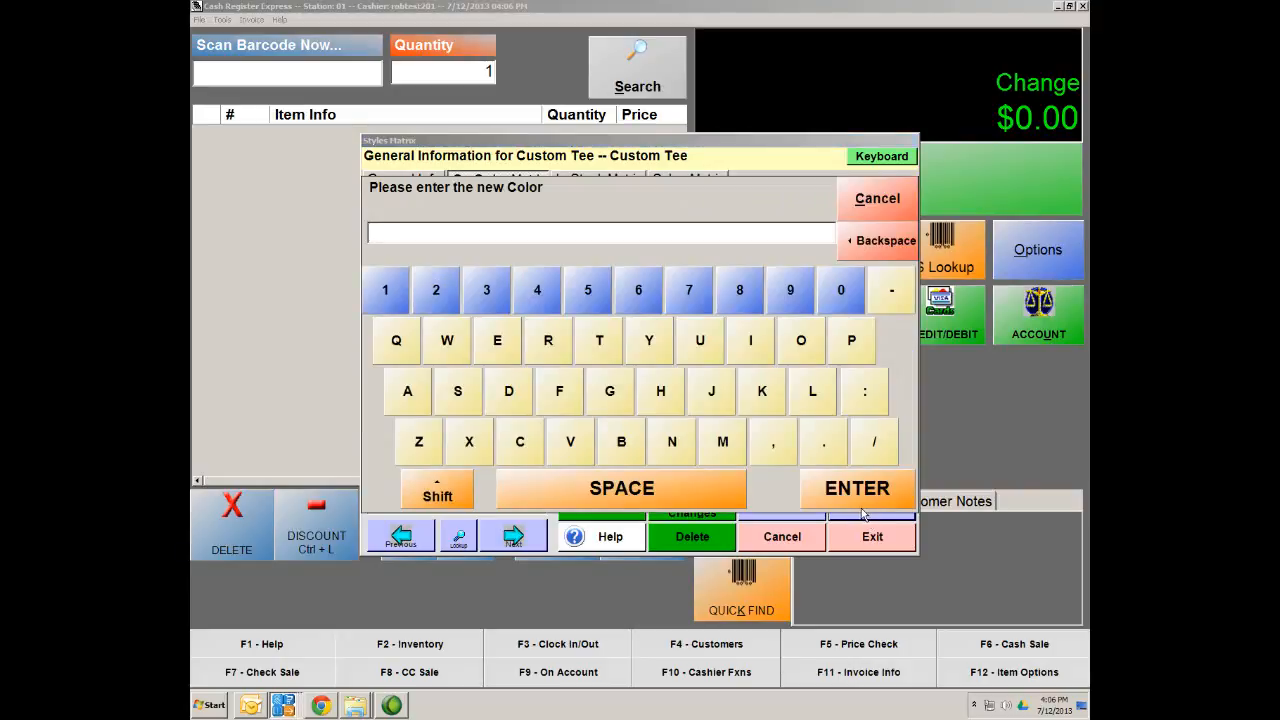
{"action": "type", "text": "Blue"}
{"action": "left_click", "coordinate": [857, 488]}
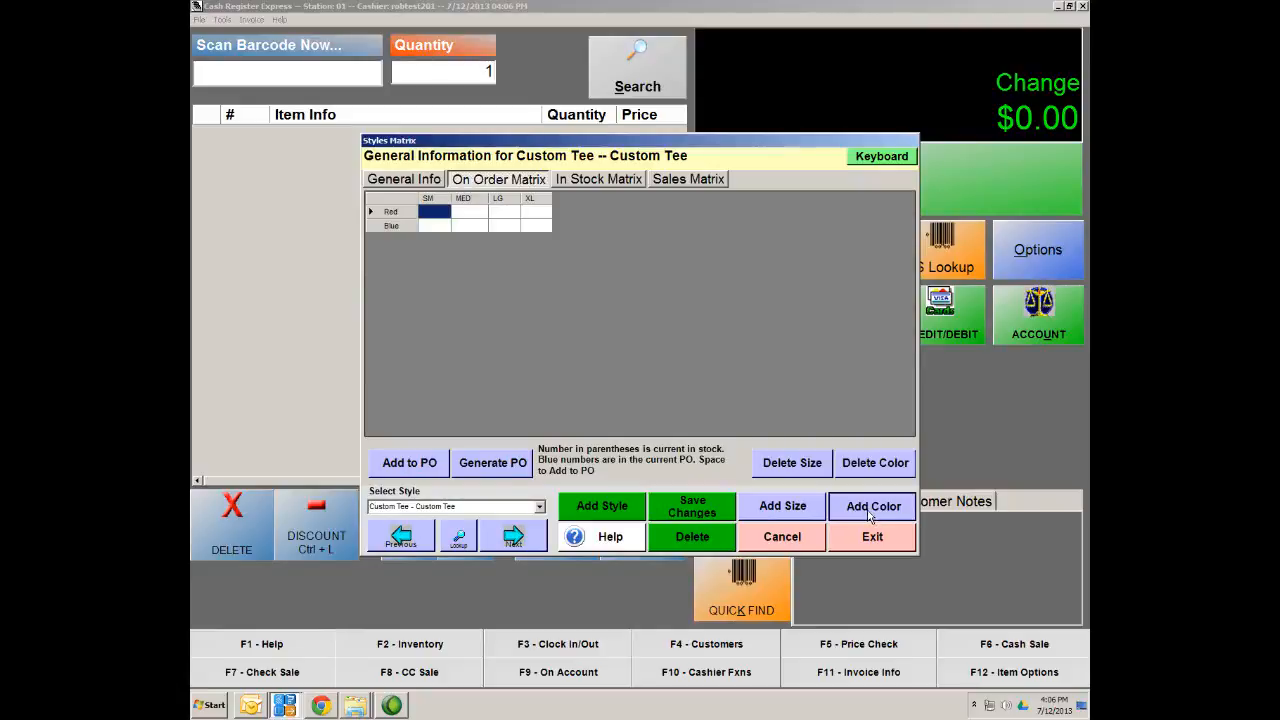
{"action": "left_click", "coordinate": [869, 513]}
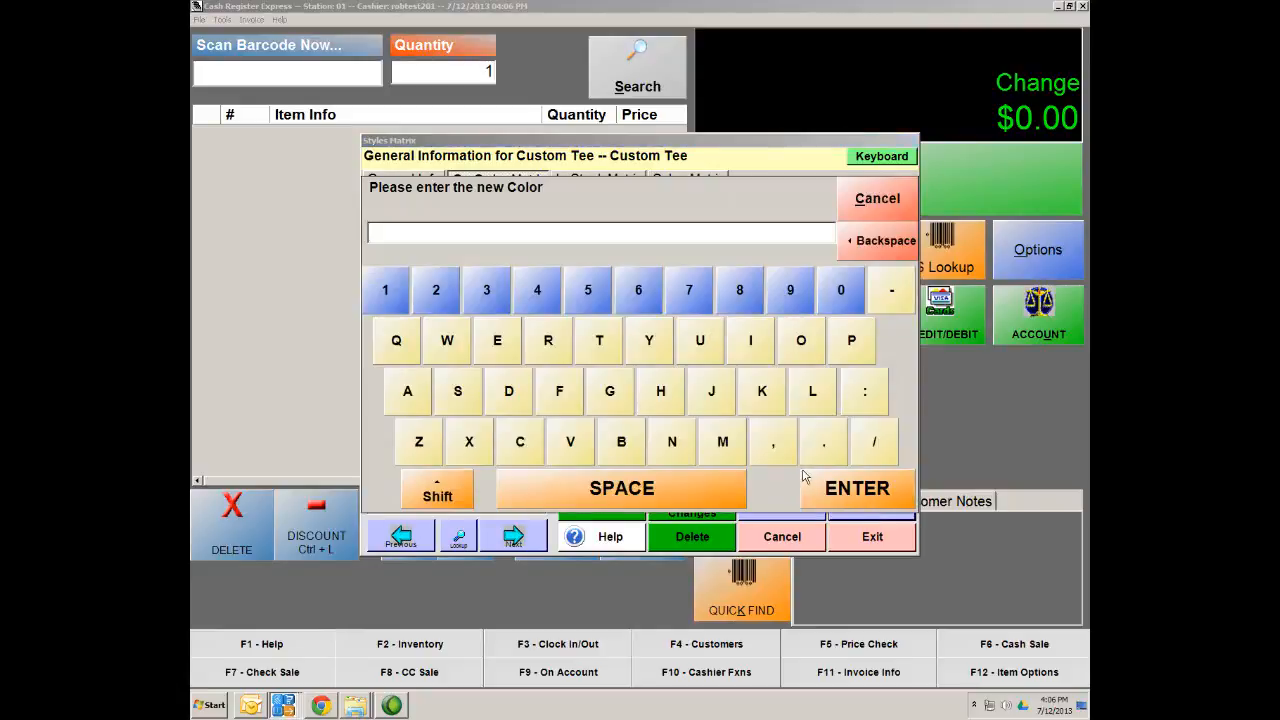
{"action": "type", "text": "Green"}
{"action": "left_click", "coordinate": [832, 488]}
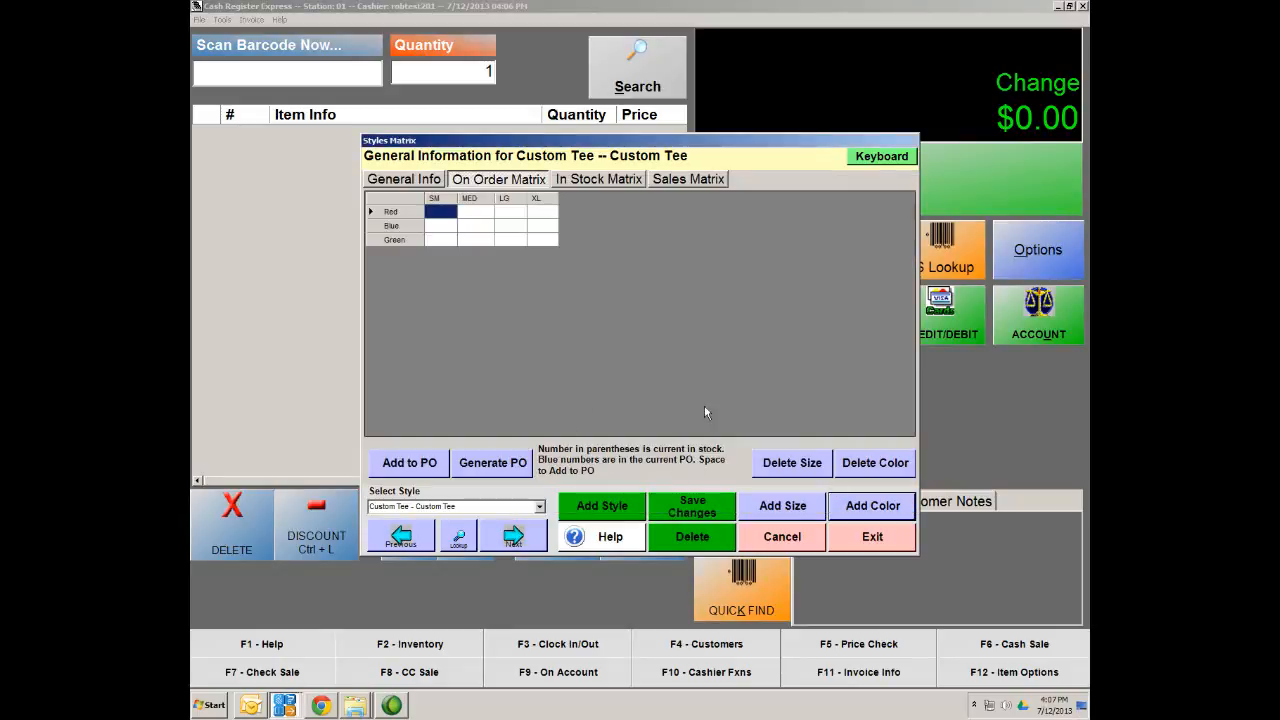
{"action": "left_click", "coordinate": [868, 497]}
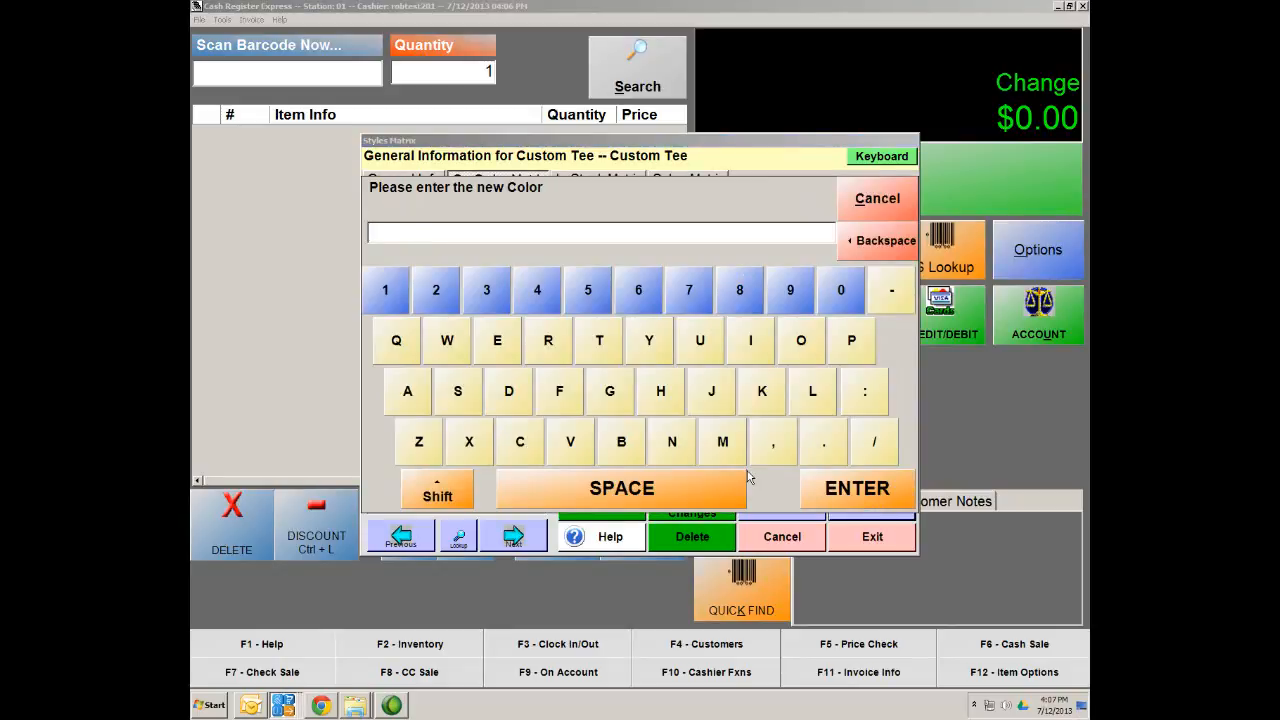
{"action": "type", "text": "Black"}
{"action": "left_click", "coordinate": [869, 497]}
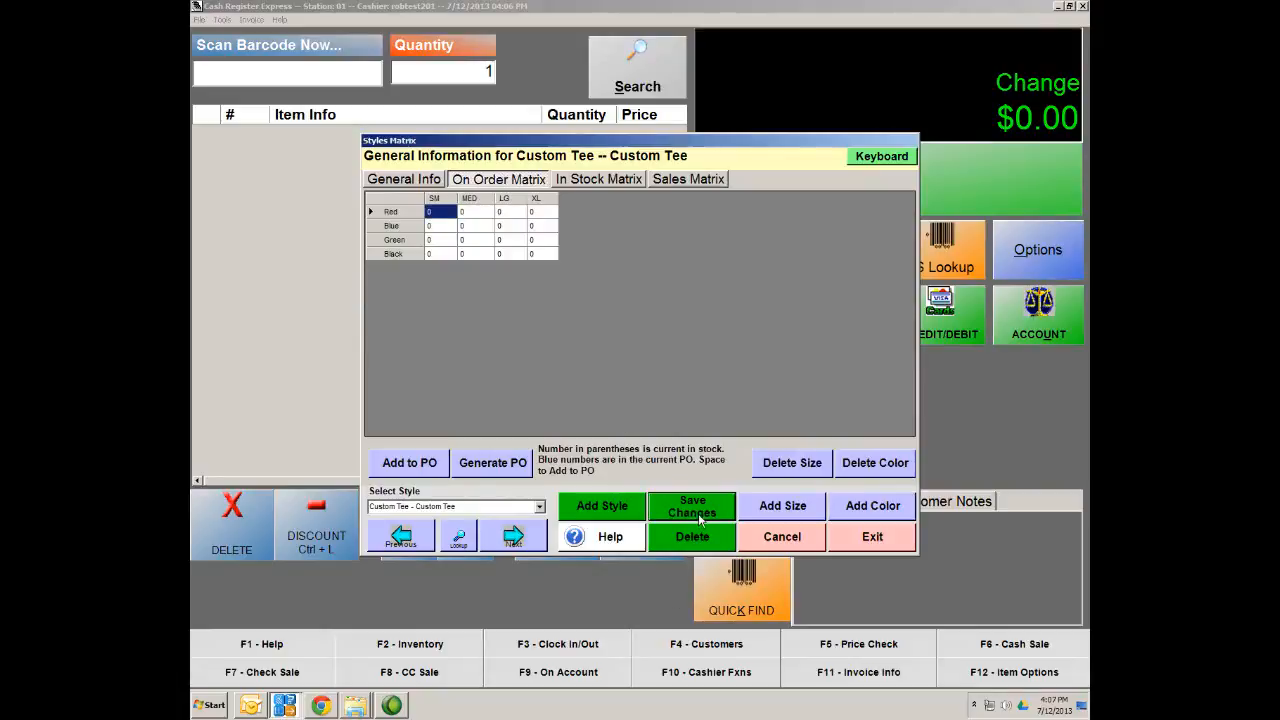
Toggle between the On Order and In Stock matrices, ending on the Custom Tee in-stock grid
{"action": "left_click", "coordinate": [585, 181]}
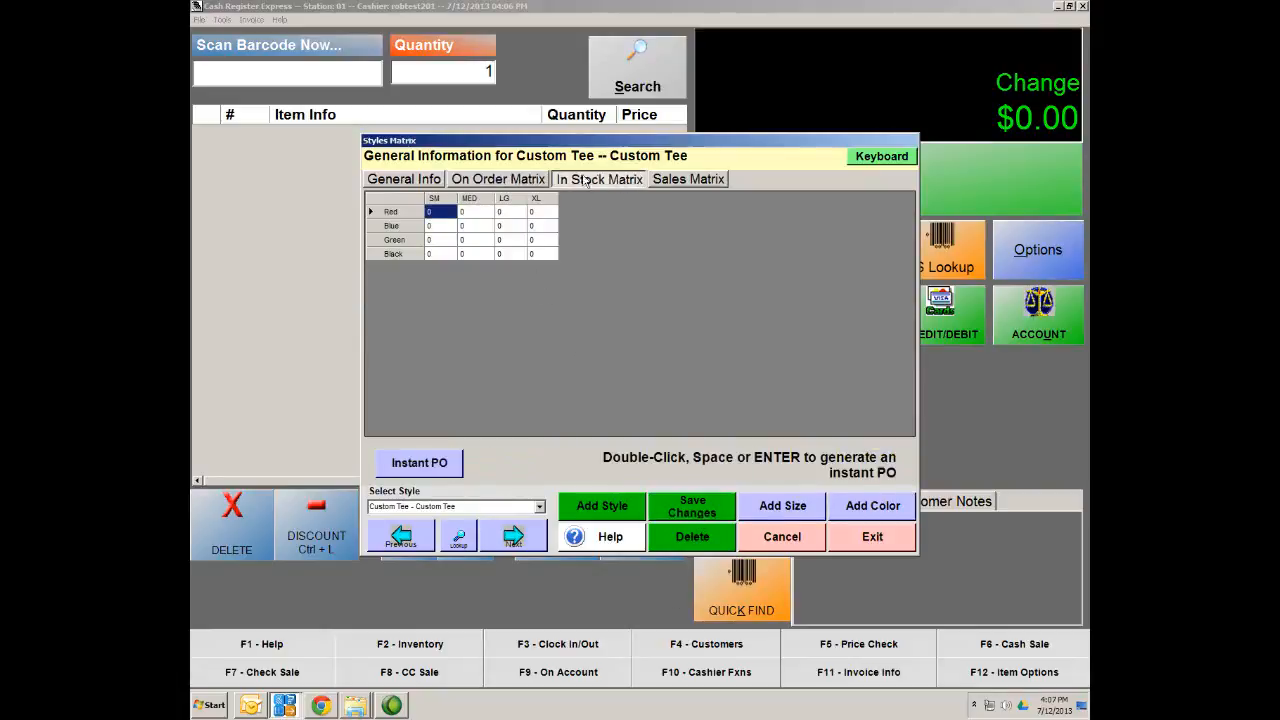
{"action": "left_click", "coordinate": [486, 181]}
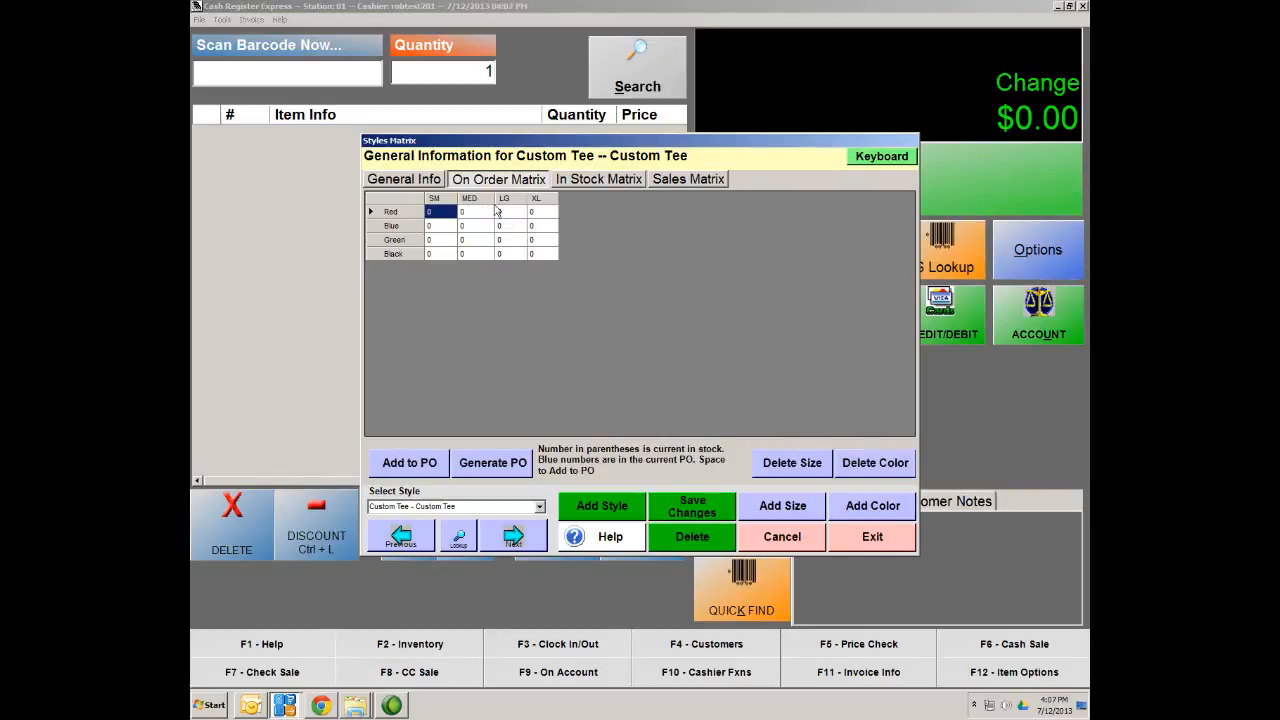
{"action": "left_click", "coordinate": [608, 184]}
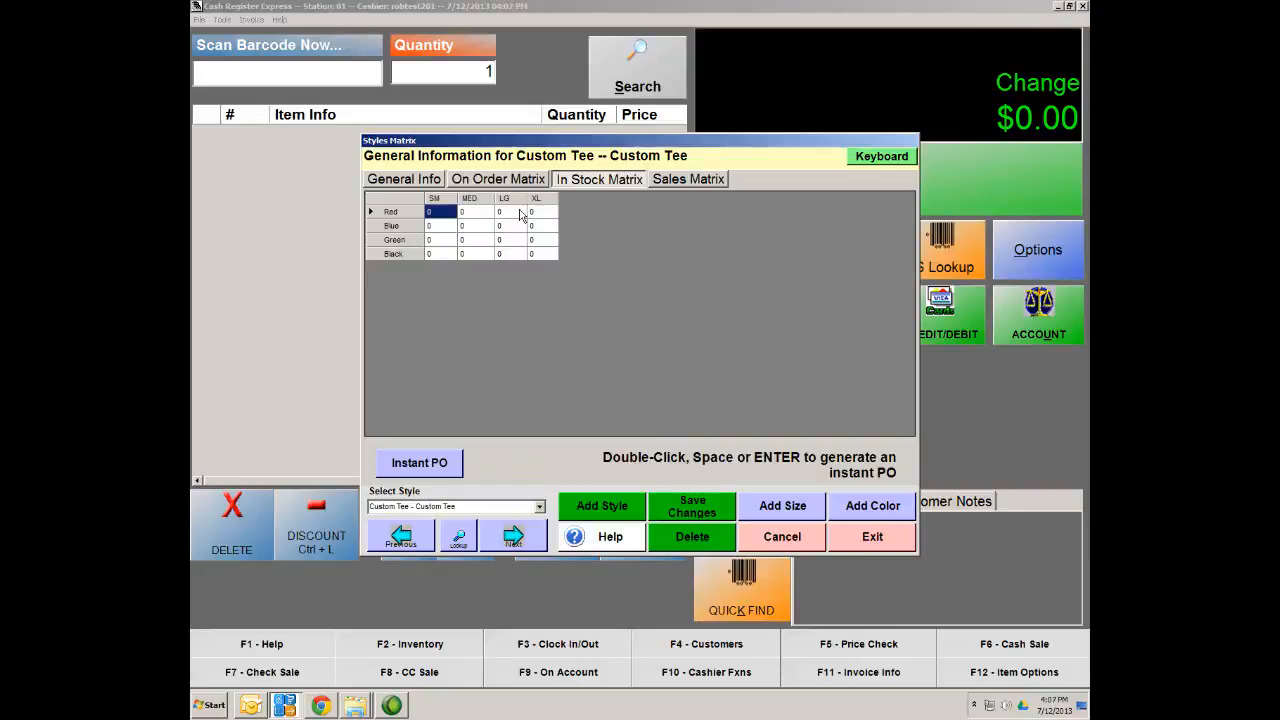
Receive one each of the Red SM, MED, LG and XL Custom Tees
{"action": "double_click", "coordinate": [443, 215]}
{"action": "left_click", "coordinate": [877, 481]}
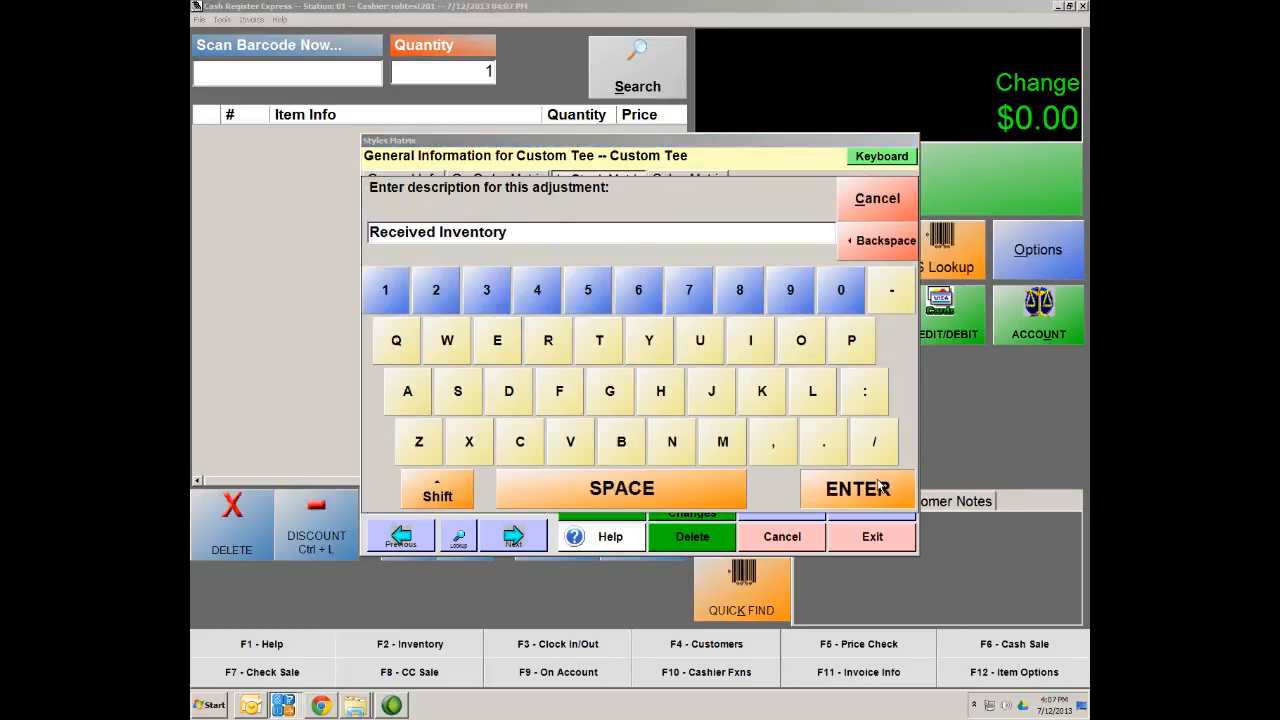
{"action": "left_click", "coordinate": [672, 513]}
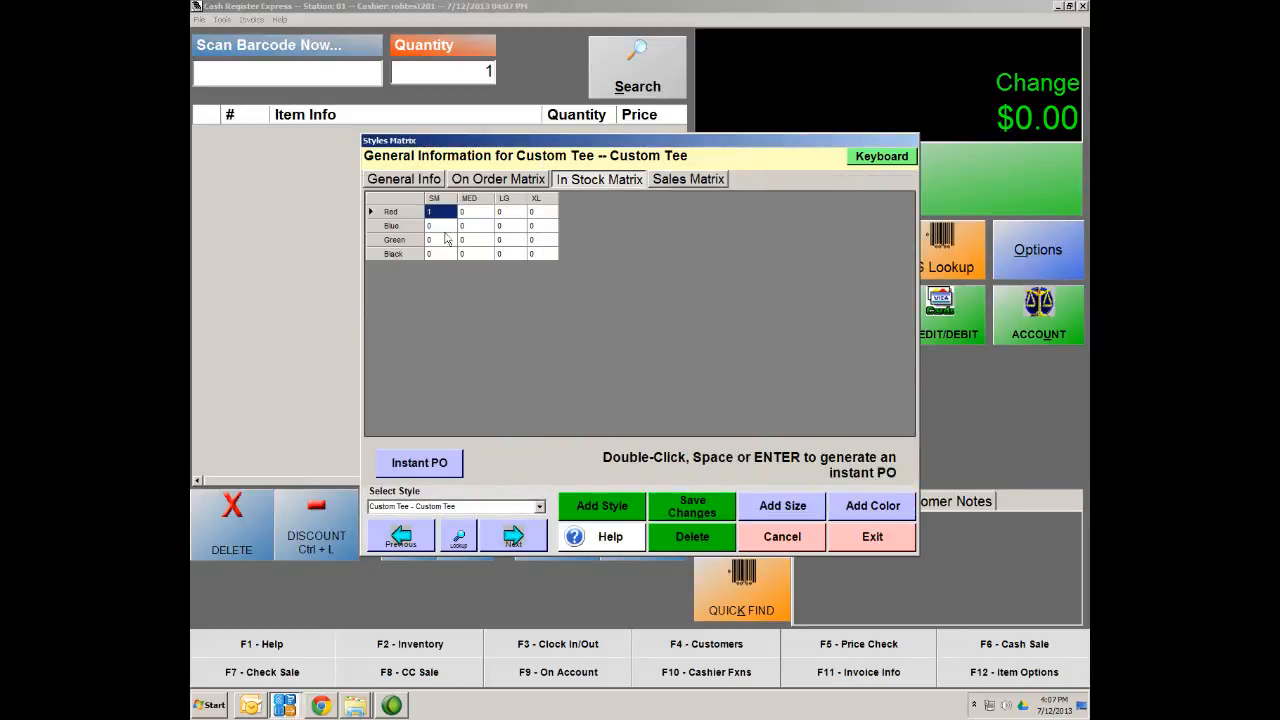
{"action": "double_click", "coordinate": [478, 214]}
{"action": "left_click", "coordinate": [835, 478]}
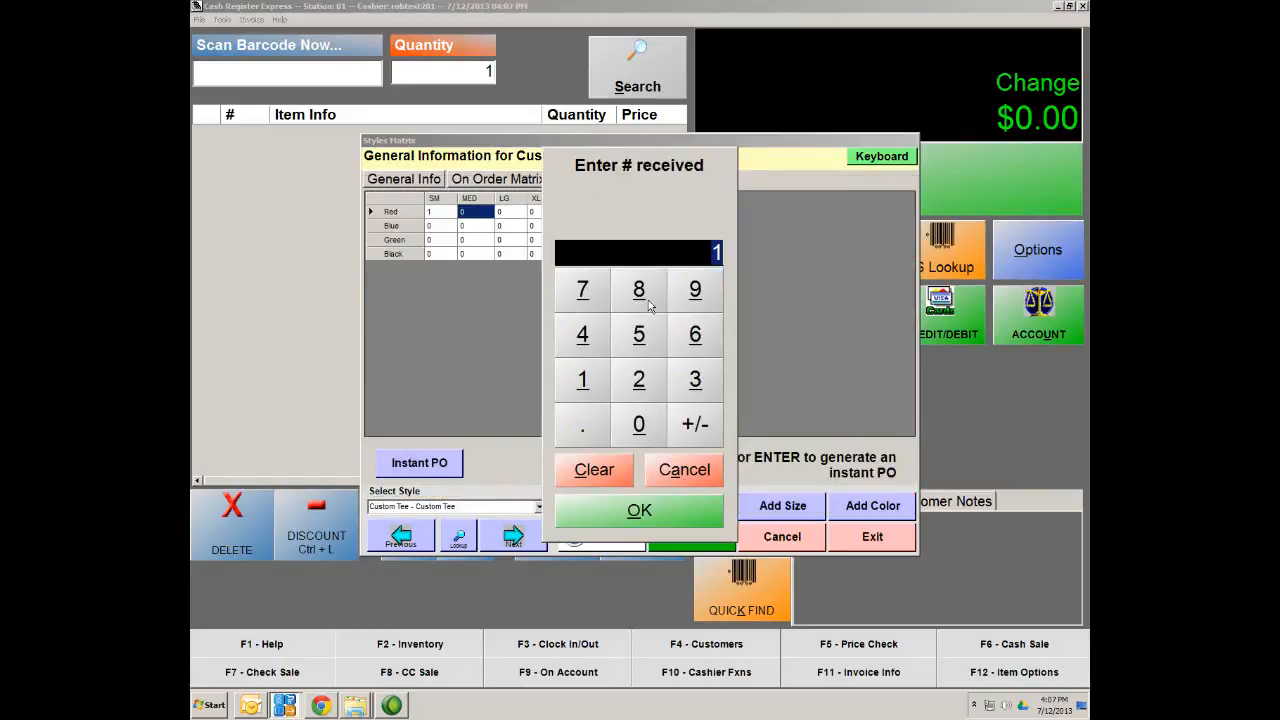
{"action": "left_click", "coordinate": [698, 510]}
{"action": "left_click", "coordinate": [515, 215]}
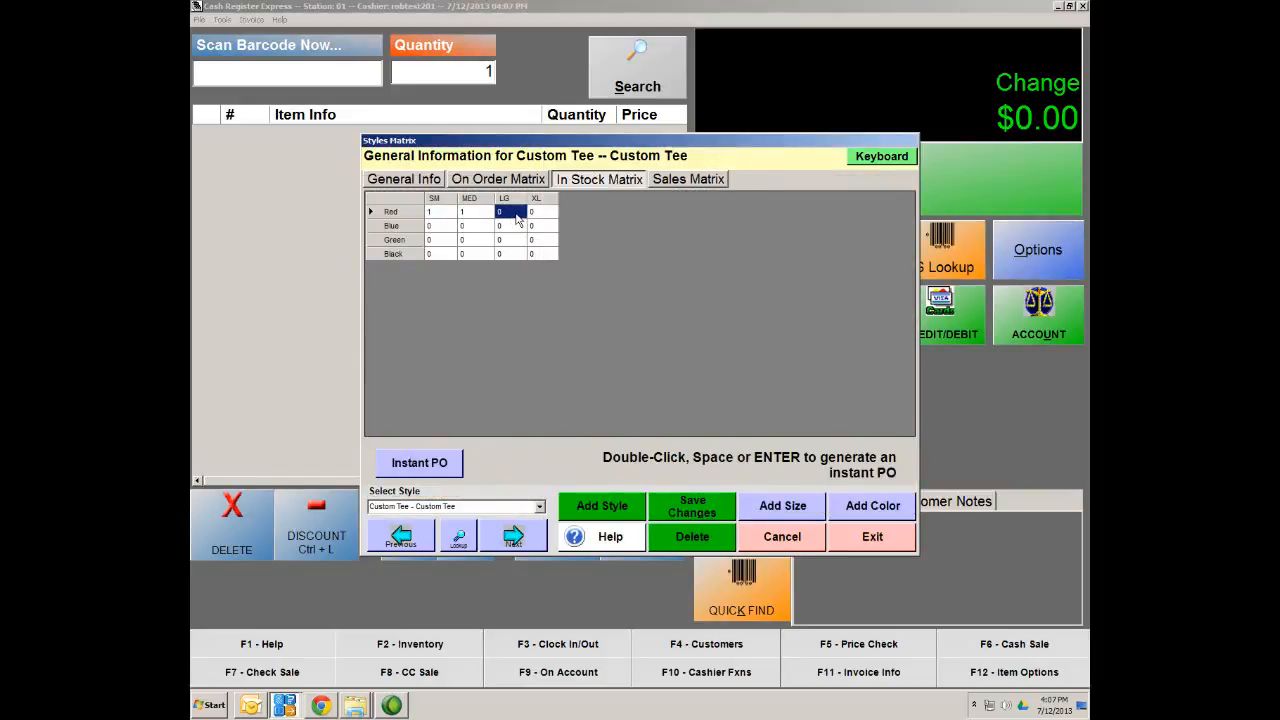
{"action": "double_click", "coordinate": [515, 215]}
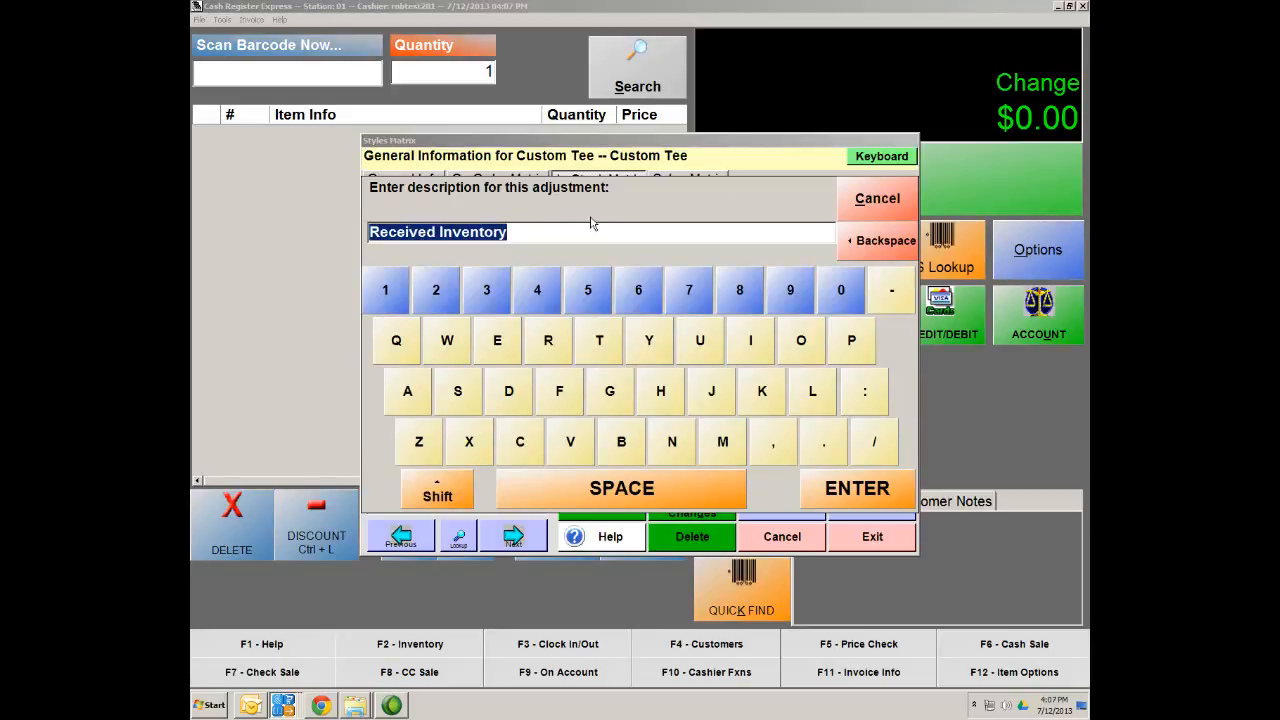
{"action": "left_click", "coordinate": [875, 497]}
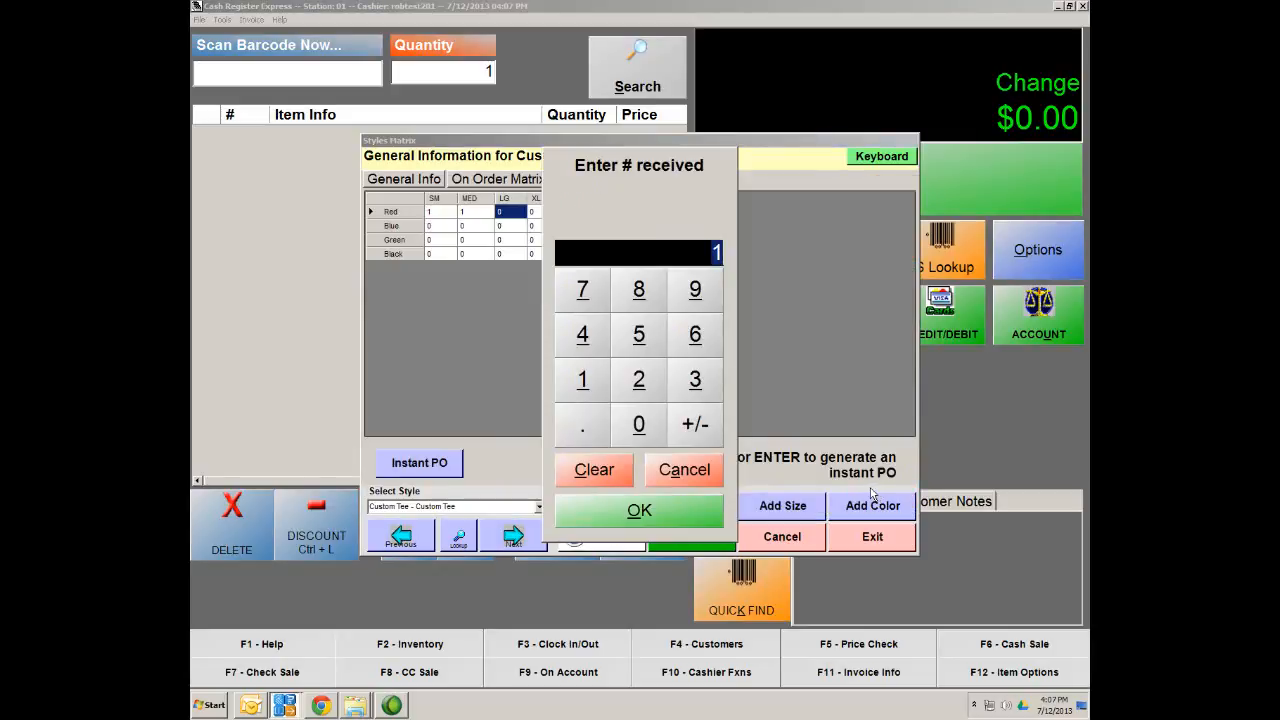
{"action": "left_click", "coordinate": [679, 506]}
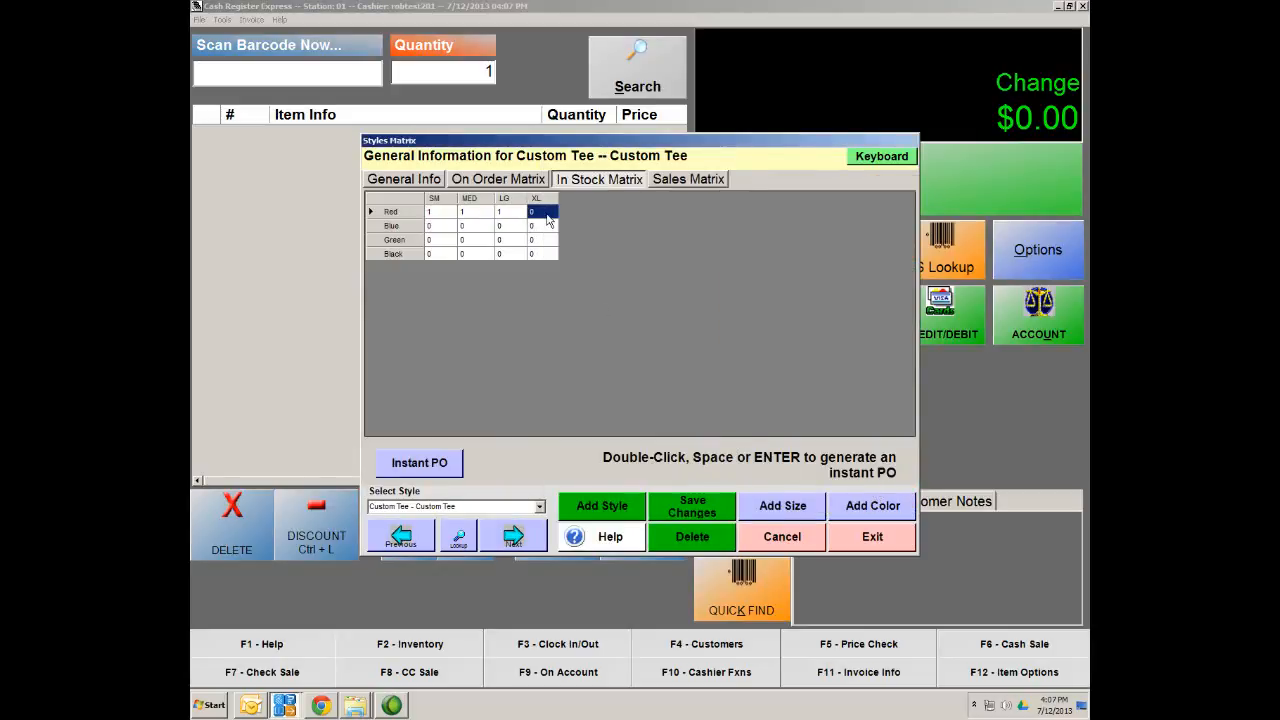
{"action": "double_click", "coordinate": [546, 212]}
{"action": "left_click", "coordinate": [888, 503]}
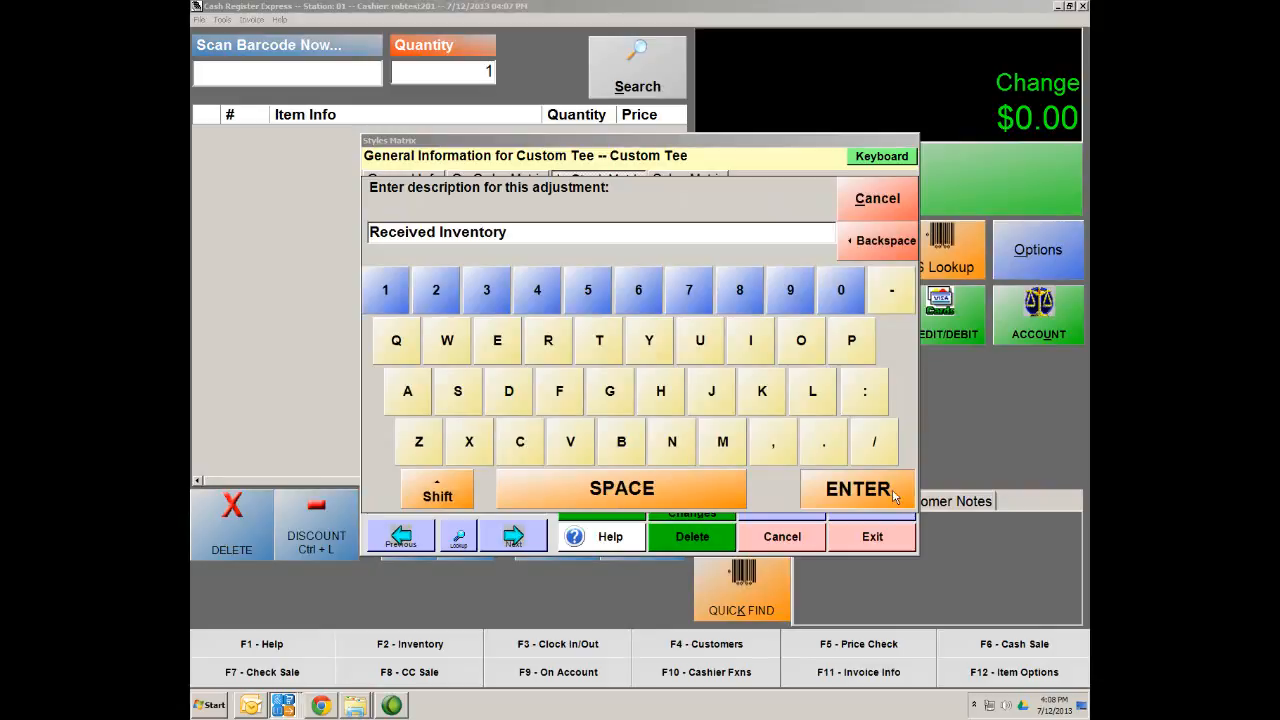
{"action": "left_click", "coordinate": [892, 489]}
{"action": "left_click", "coordinate": [700, 512]}
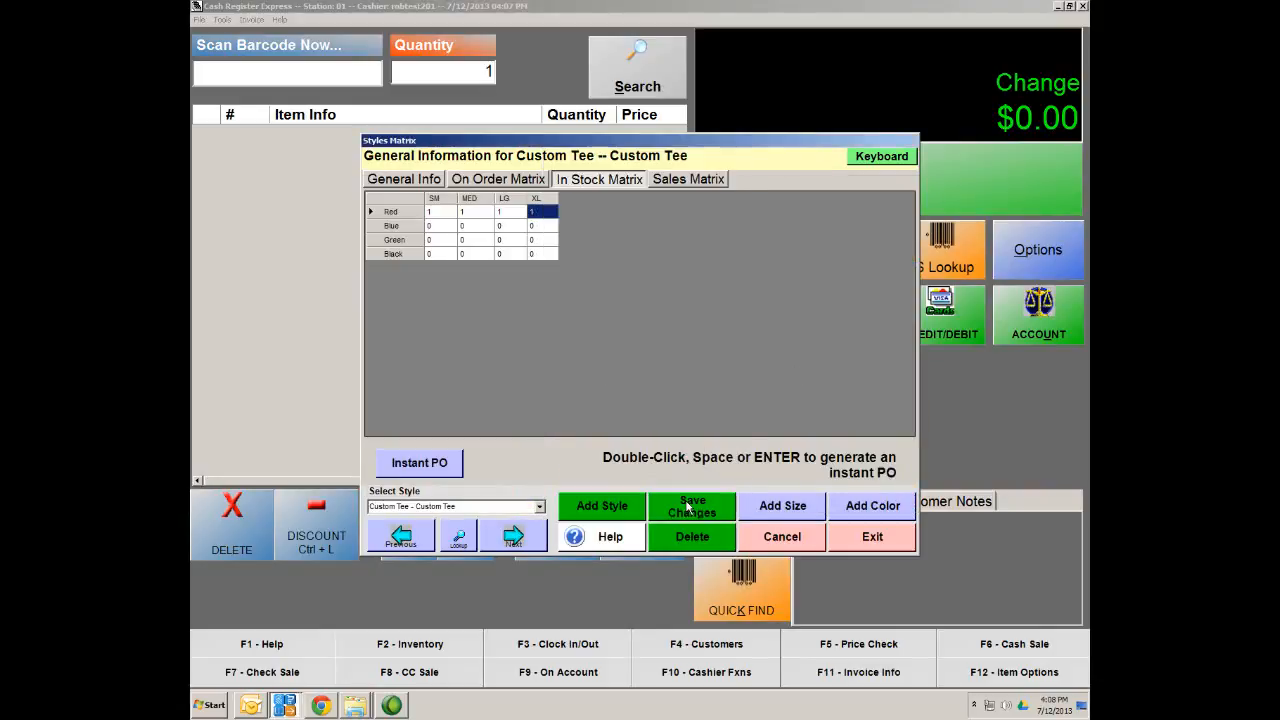
Receive one each of the Blue SM, MED, LG and XL Custom Tees
{"action": "double_click", "coordinate": [448, 227]}
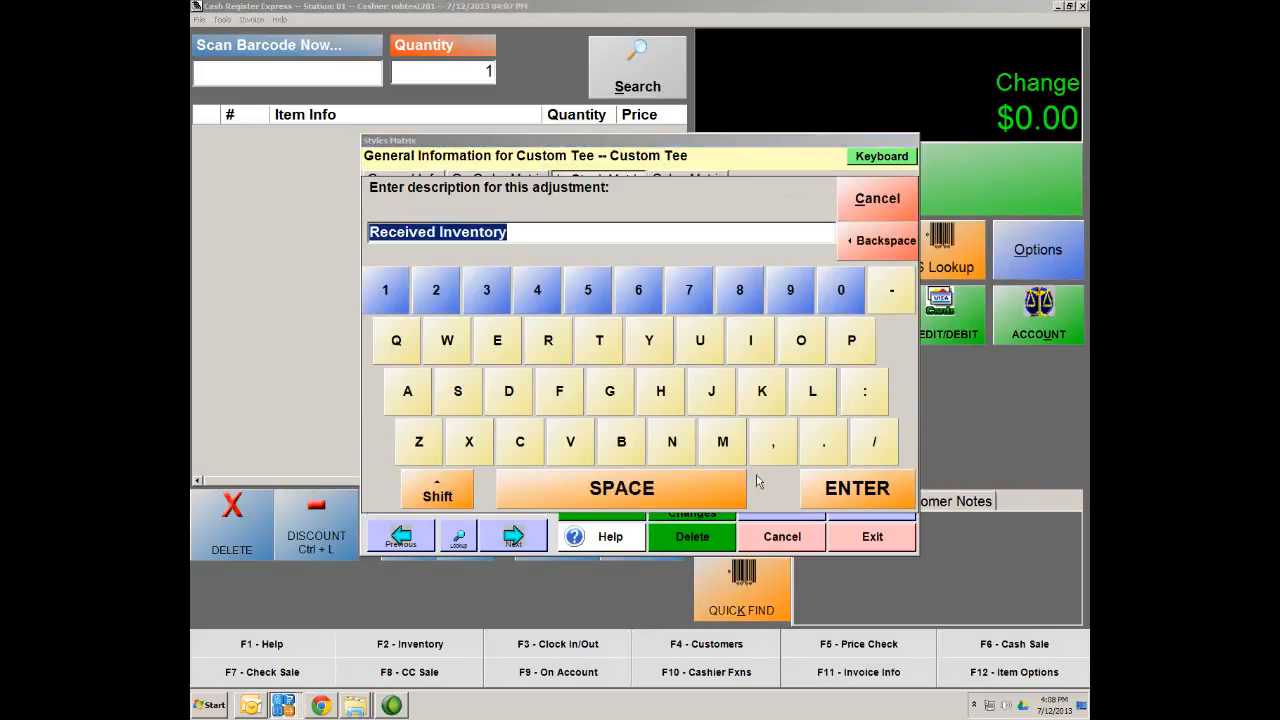
{"action": "left_click", "coordinate": [853, 488]}
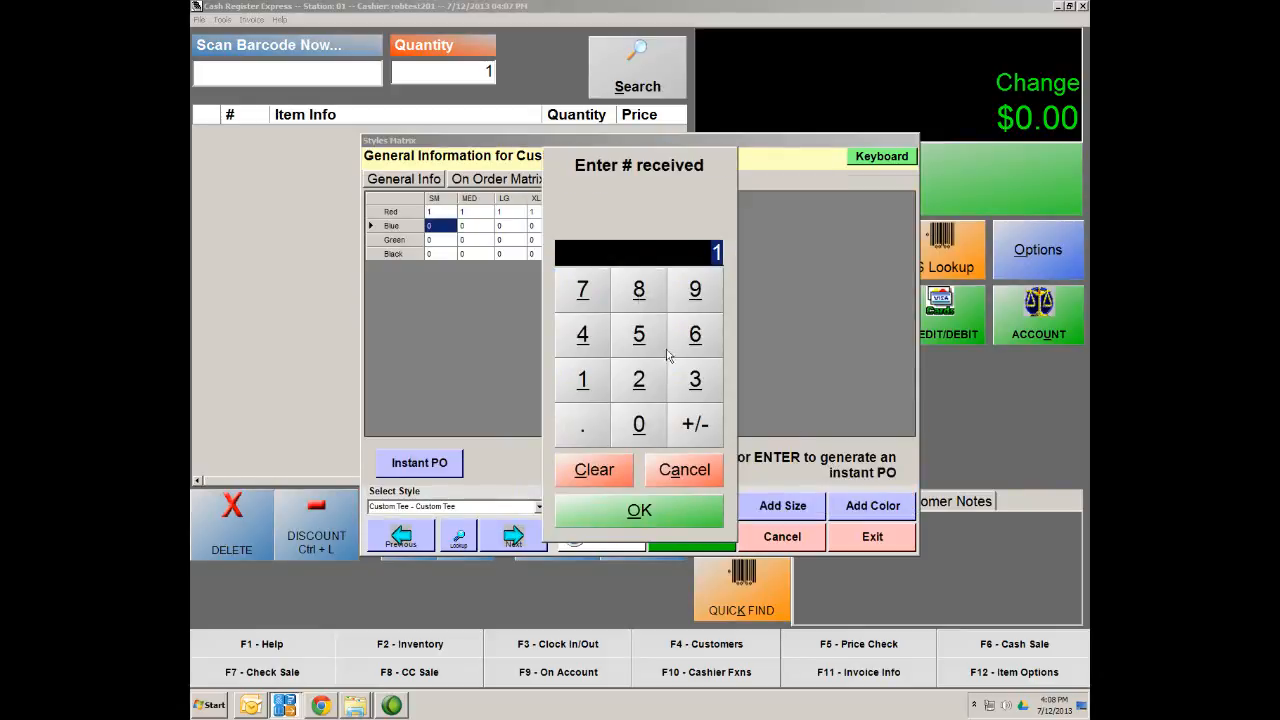
{"action": "left_click", "coordinate": [695, 518]}
{"action": "double_click", "coordinate": [472, 228]}
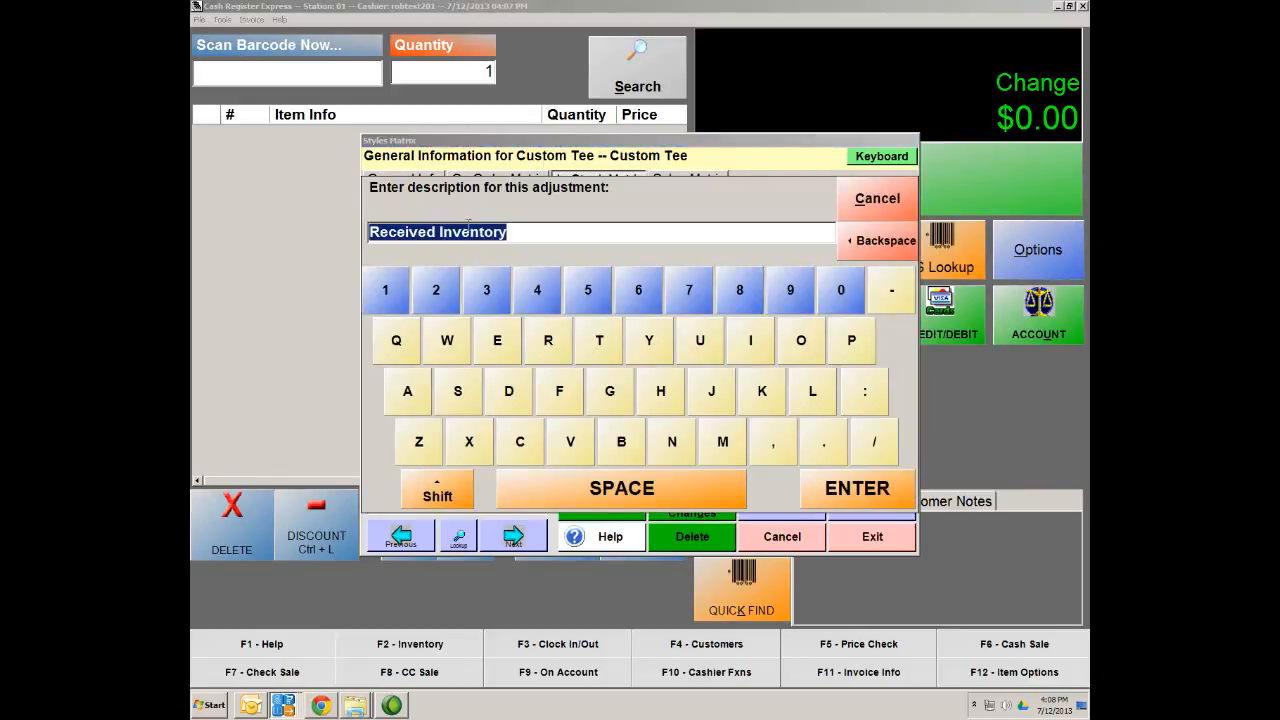
{"action": "left_click", "coordinate": [848, 487]}
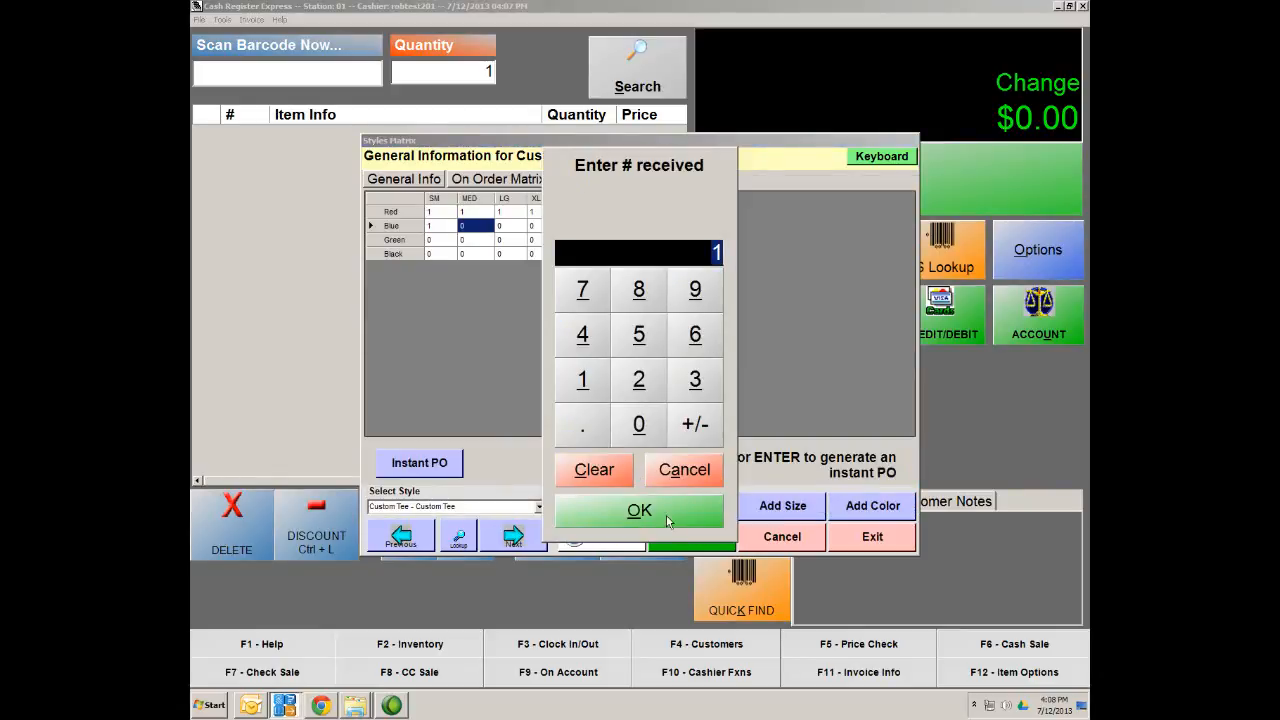
{"action": "left_click", "coordinate": [668, 514]}
{"action": "double_click", "coordinate": [510, 229]}
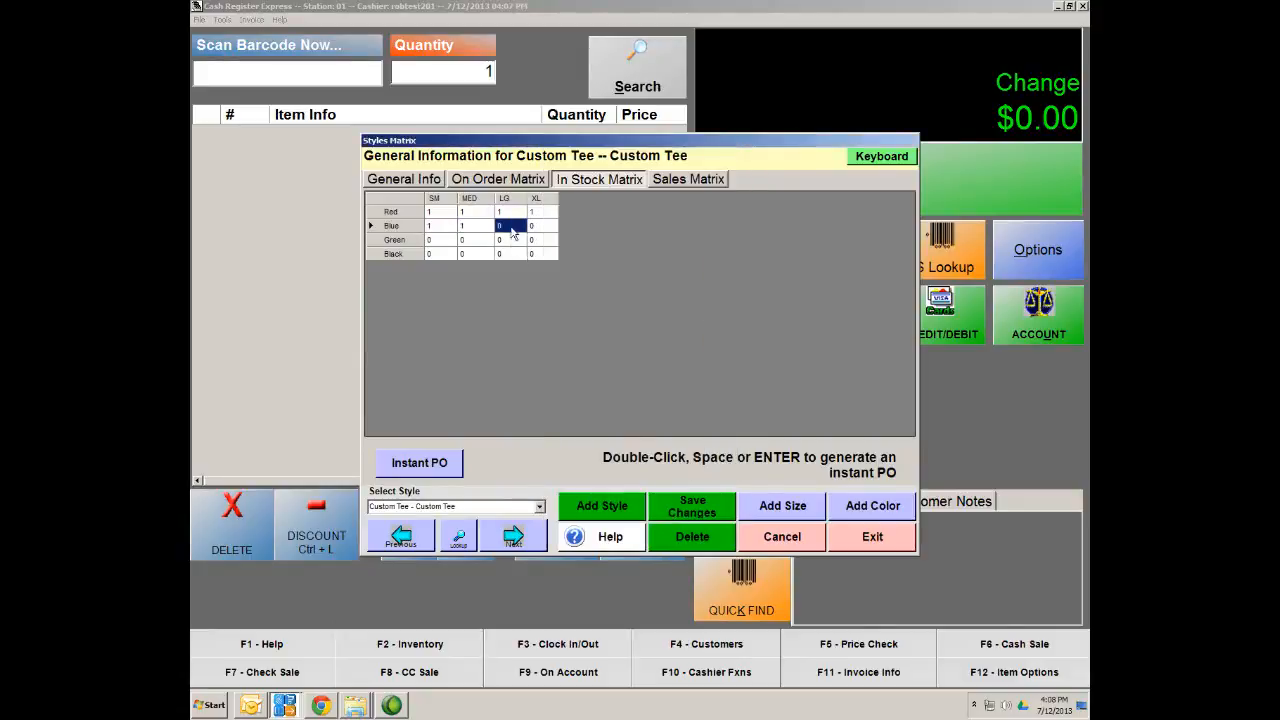
{"action": "left_click", "coordinate": [880, 490]}
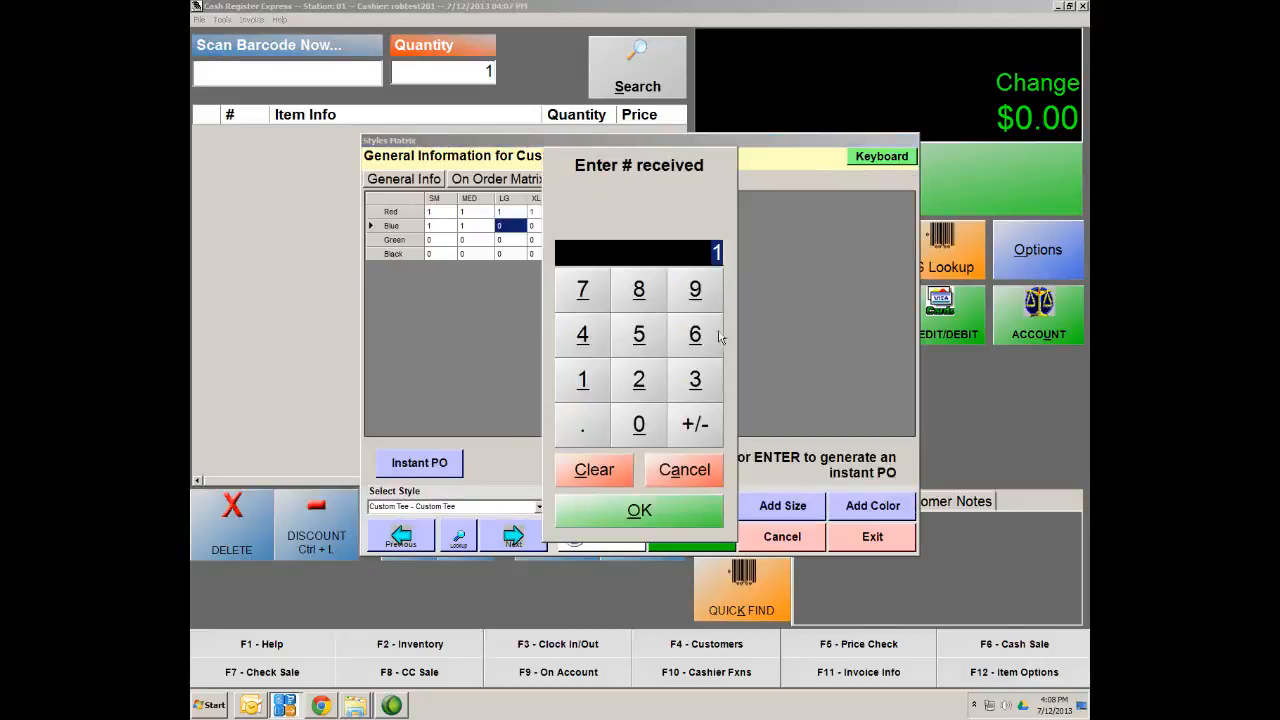
{"action": "left_click", "coordinate": [689, 492]}
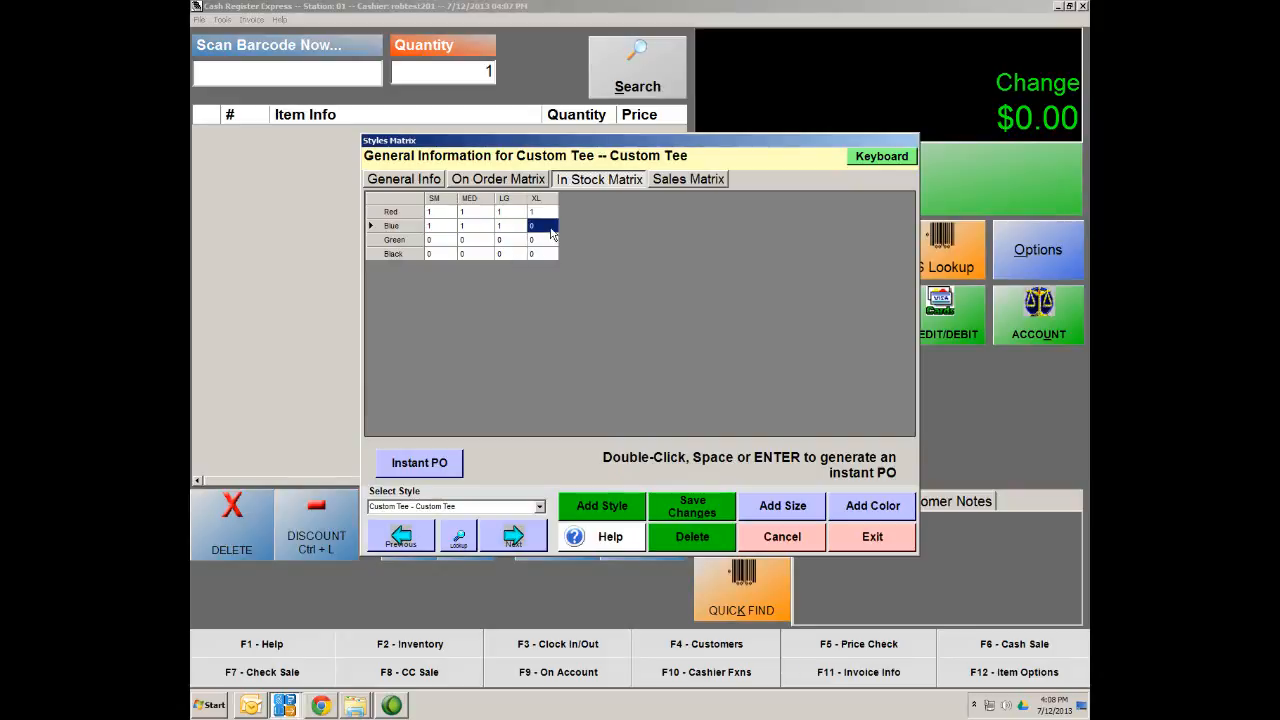
{"action": "double_click", "coordinate": [510, 226]}
{"action": "left_click", "coordinate": [885, 490]}
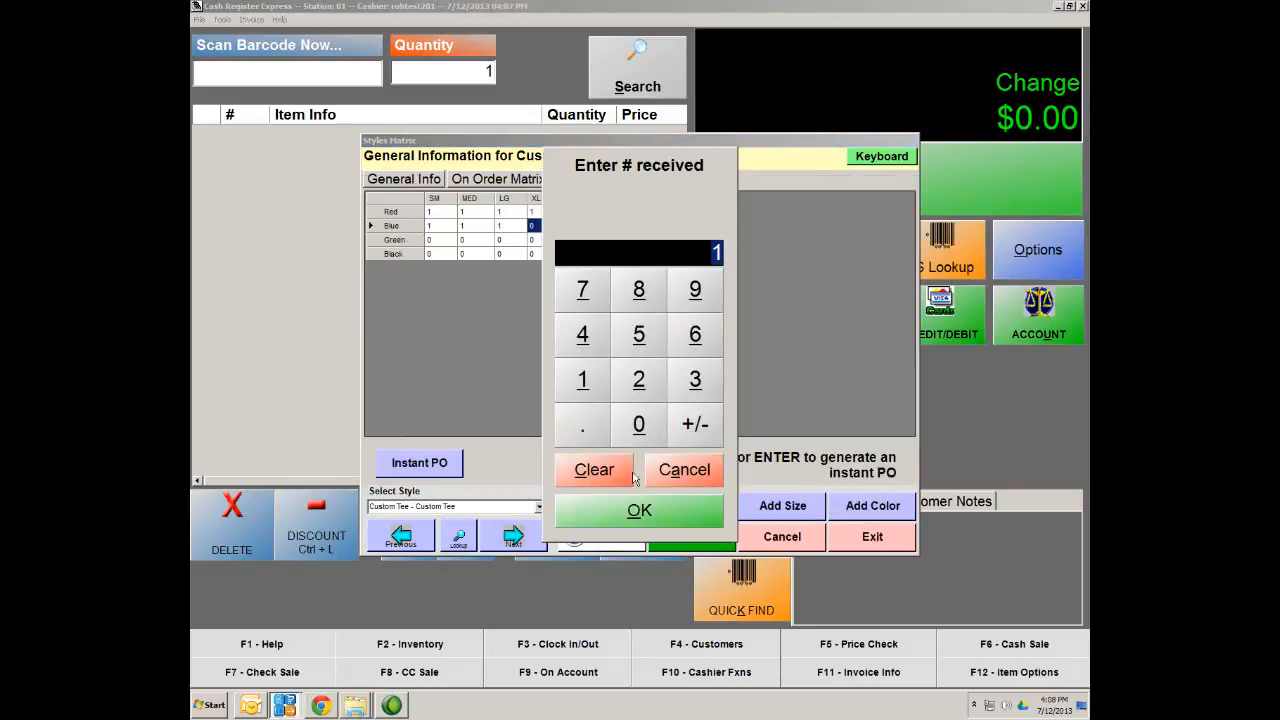
{"action": "left_click", "coordinate": [646, 515]}
Receive one each of the Green SM, MED, LG and XL Custom Tees
{"action": "double_click", "coordinate": [440, 245]}
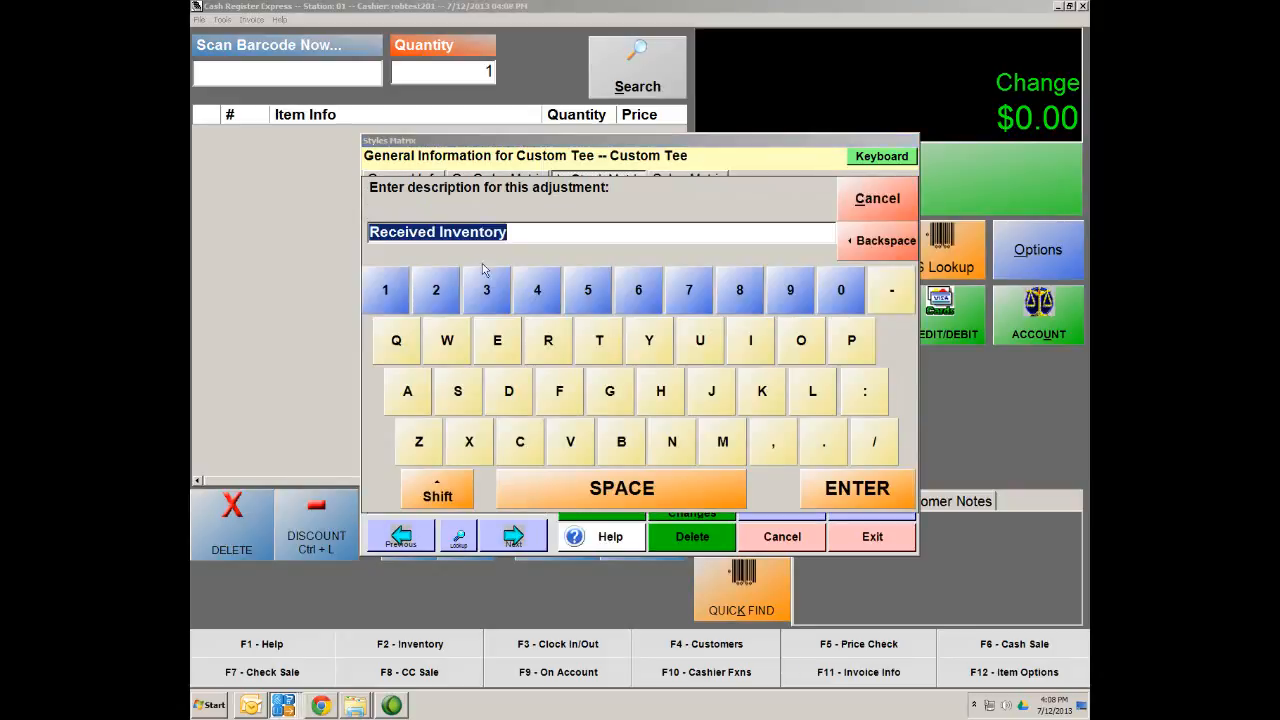
{"action": "left_click", "coordinate": [860, 488]}
{"action": "left_click", "coordinate": [701, 478]}
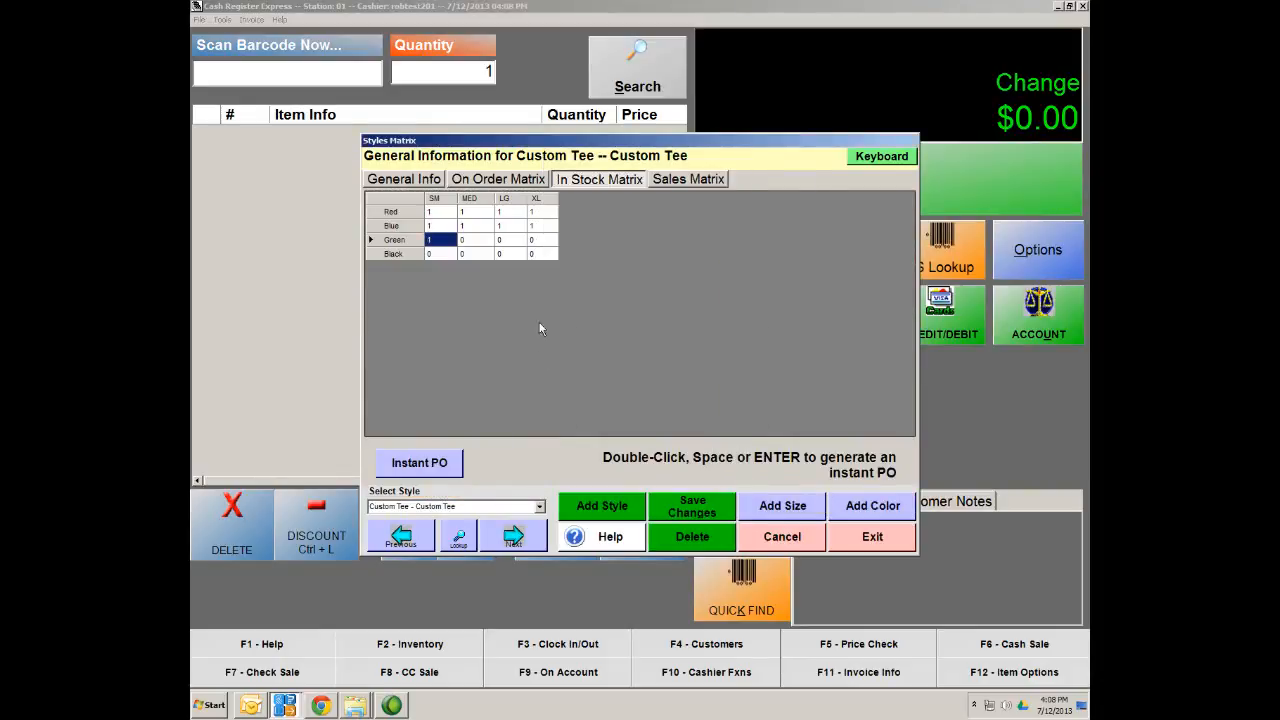
{"action": "double_click", "coordinate": [494, 241]}
{"action": "left_click", "coordinate": [878, 488]}
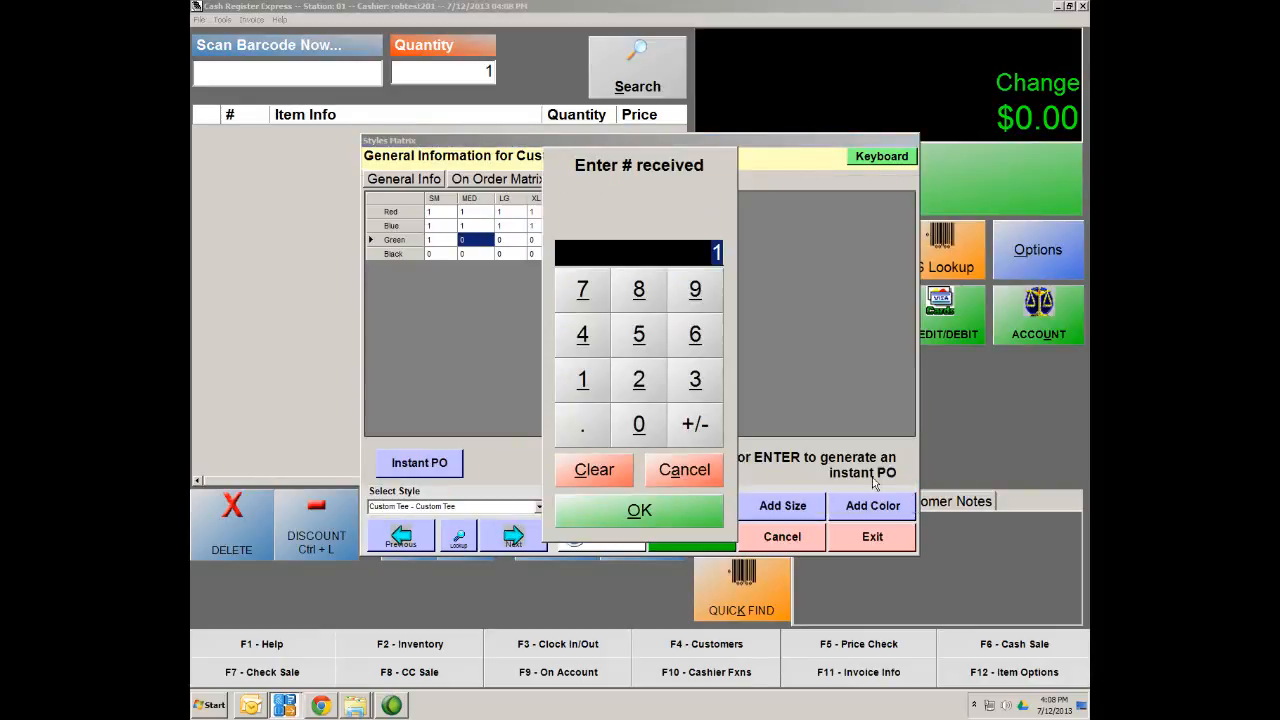
{"action": "left_click", "coordinate": [648, 510]}
{"action": "double_click", "coordinate": [513, 240]}
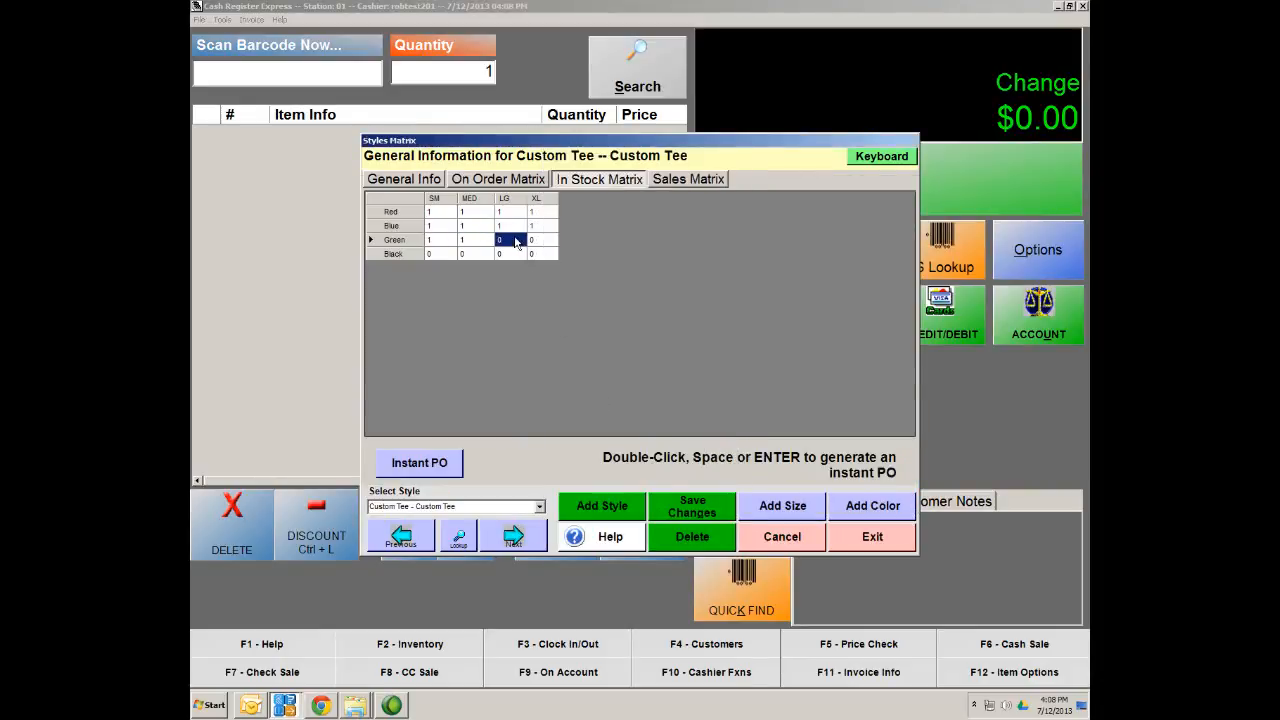
{"action": "left_click", "coordinate": [860, 488]}
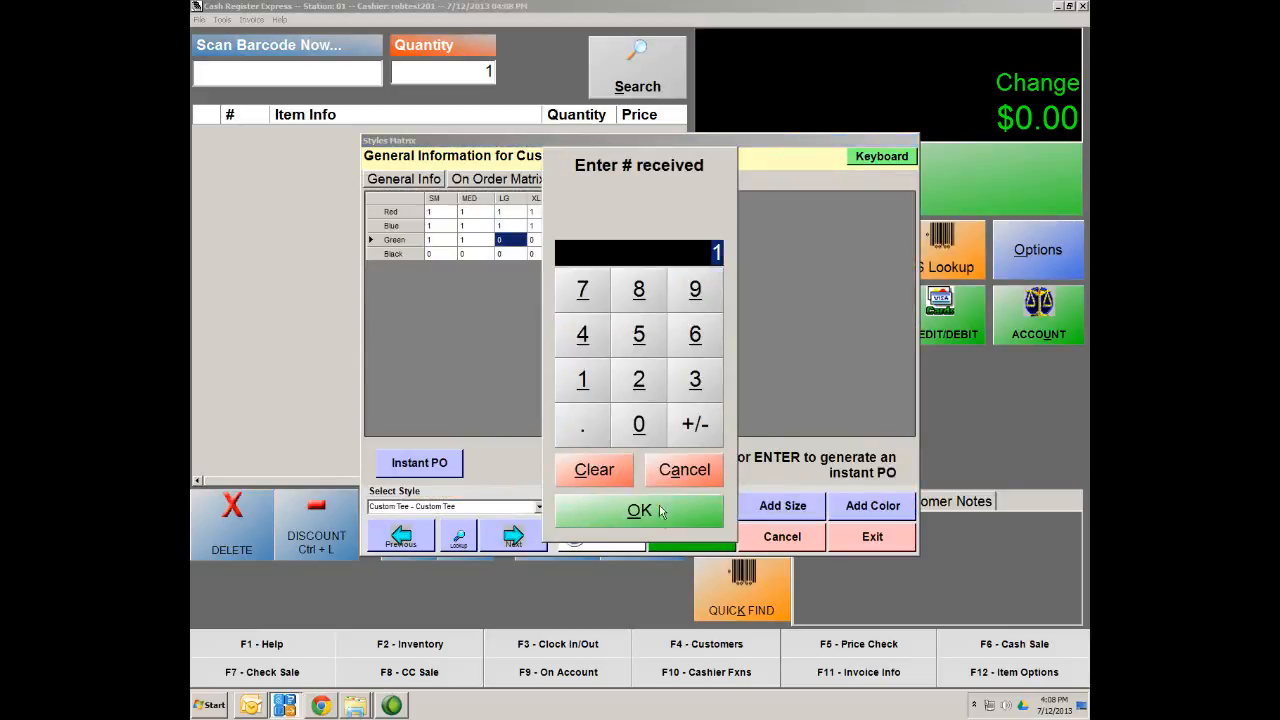
{"action": "left_click", "coordinate": [660, 511]}
{"action": "double_click", "coordinate": [553, 245]}
{"action": "left_click", "coordinate": [836, 488]}
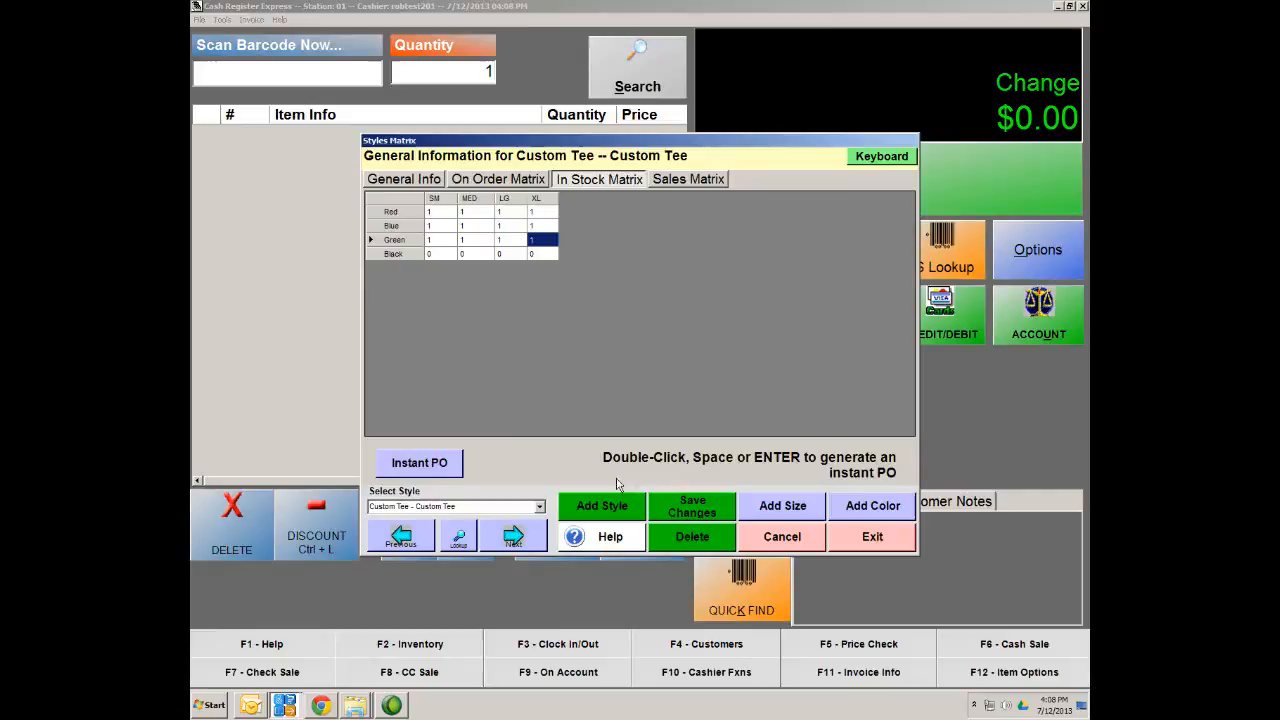
Receive one each of the Black SM, MED, LG and XL tees and close the styles matrix
{"action": "left_click", "coordinate": [440, 253]}
{"action": "left_click", "coordinate": [824, 498]}
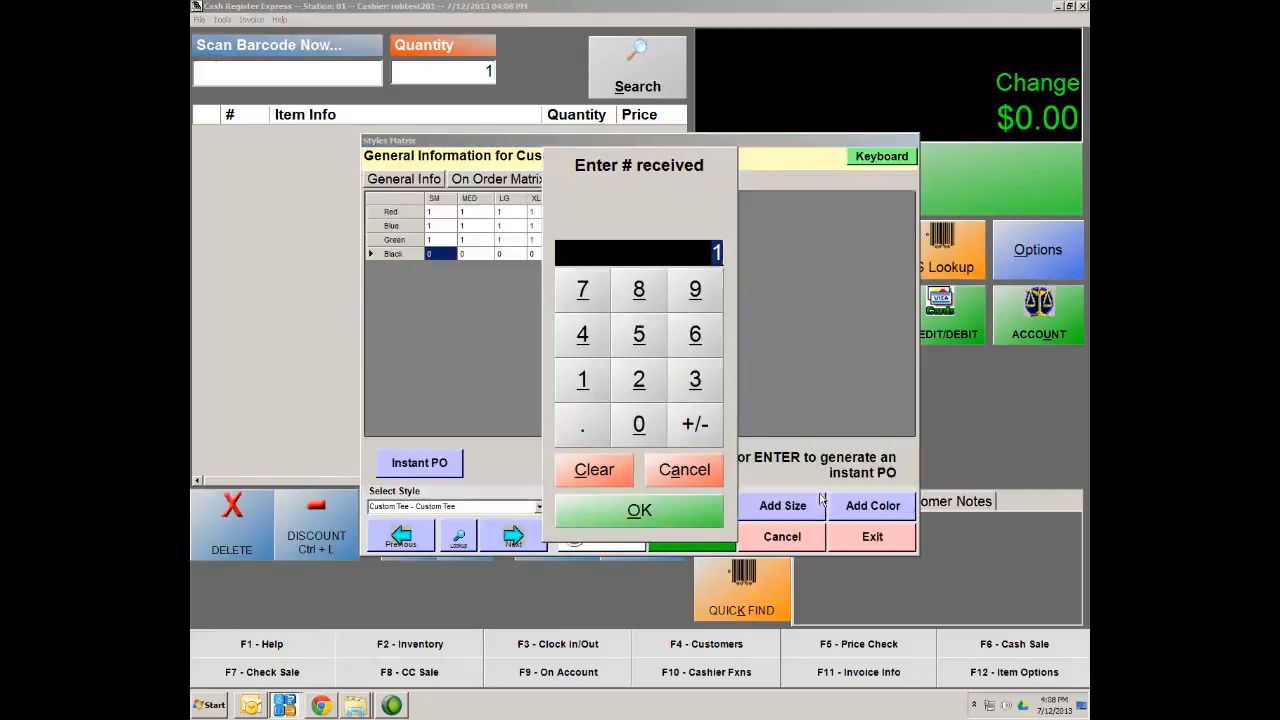
{"action": "left_click", "coordinate": [674, 512]}
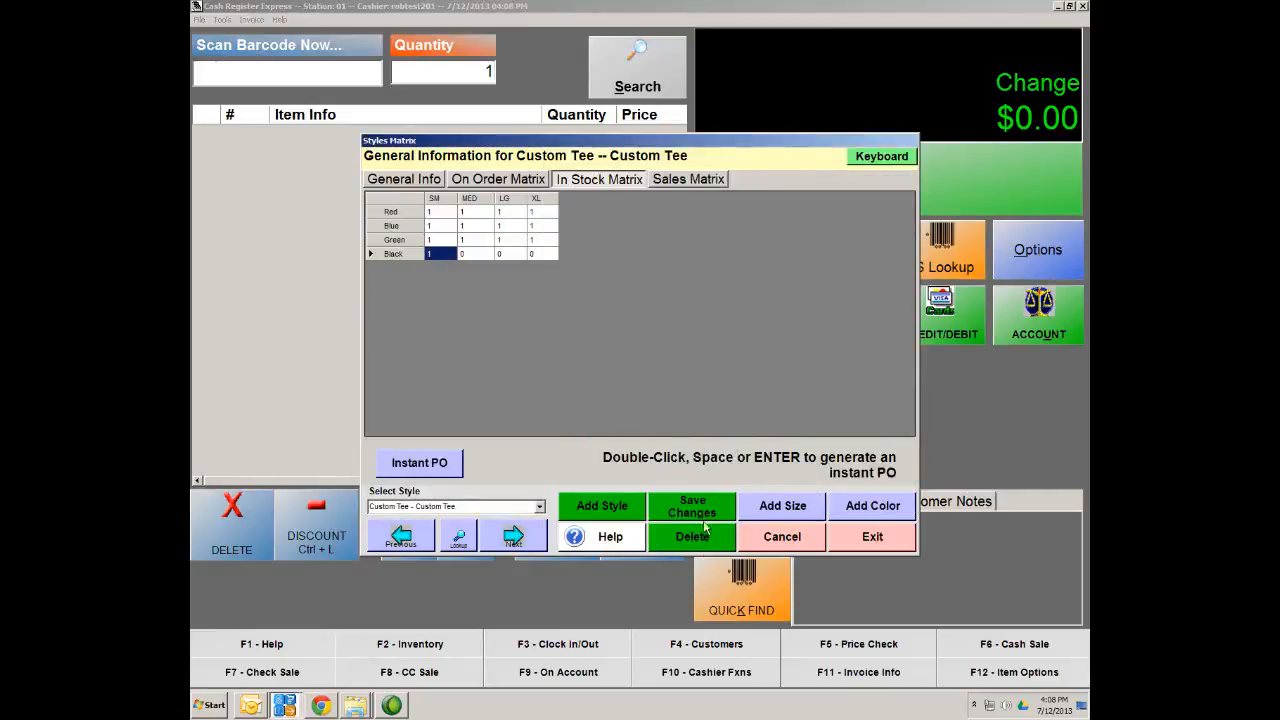
{"action": "left_click", "coordinate": [468, 253]}
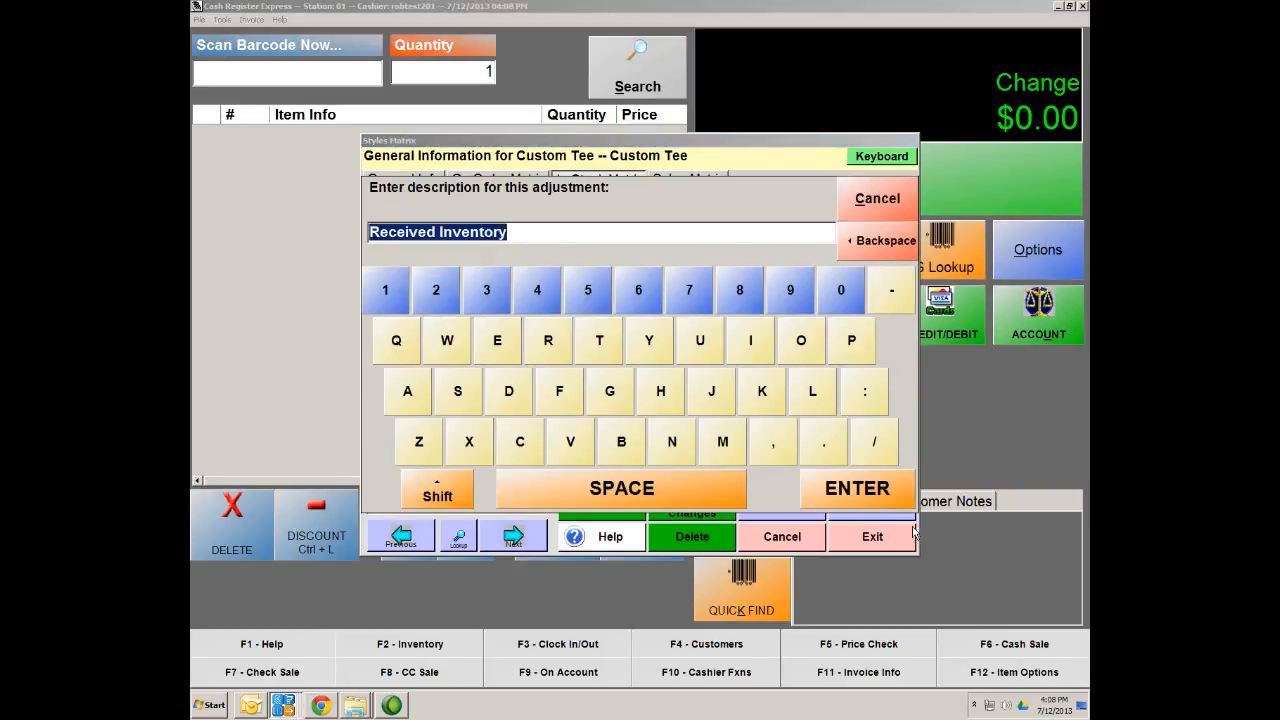
{"action": "left_click", "coordinate": [858, 488]}
{"action": "left_click", "coordinate": [697, 504]}
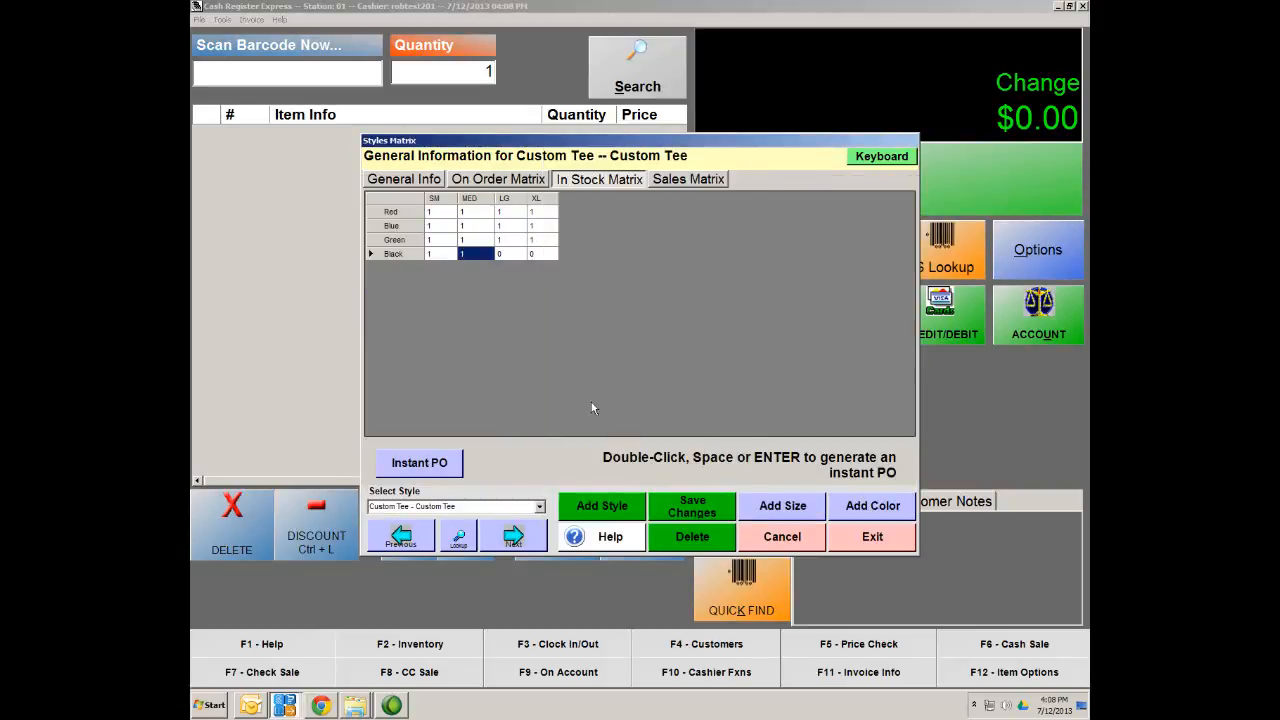
{"action": "left_click", "coordinate": [514, 259]}
{"action": "left_click", "coordinate": [830, 485]}
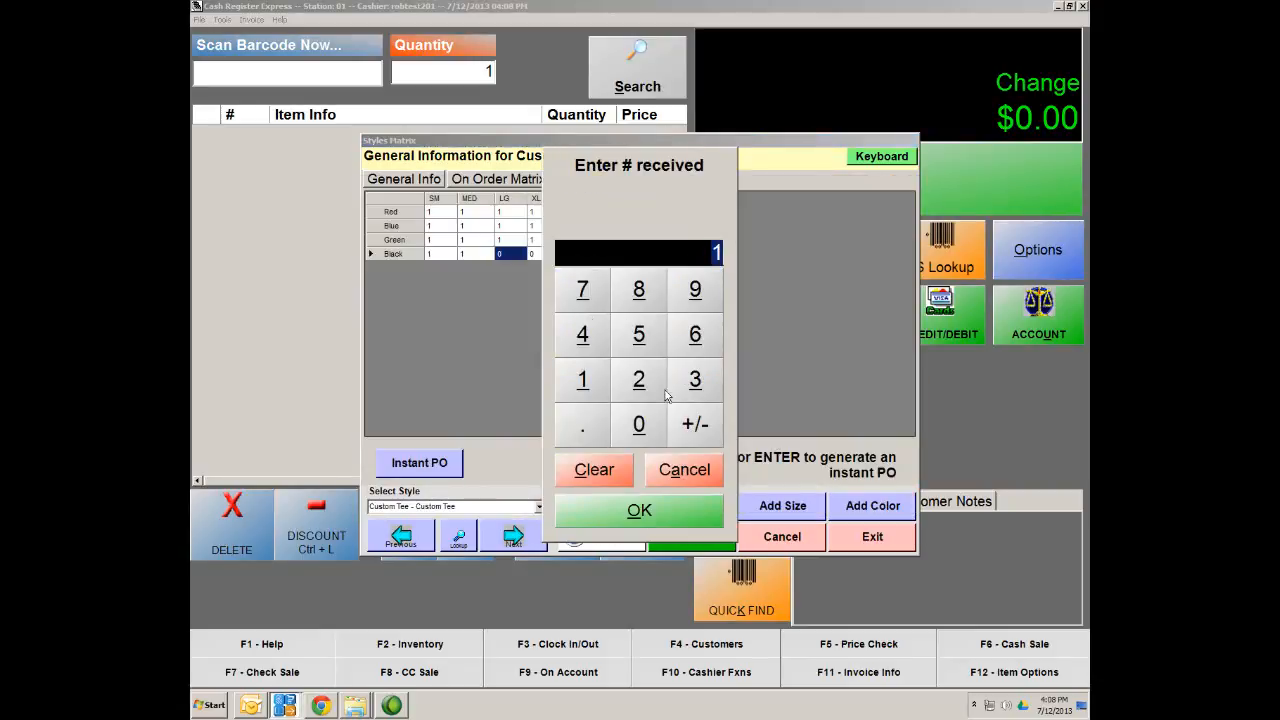
{"action": "left_click", "coordinate": [639, 510]}
{"action": "left_click", "coordinate": [536, 255]}
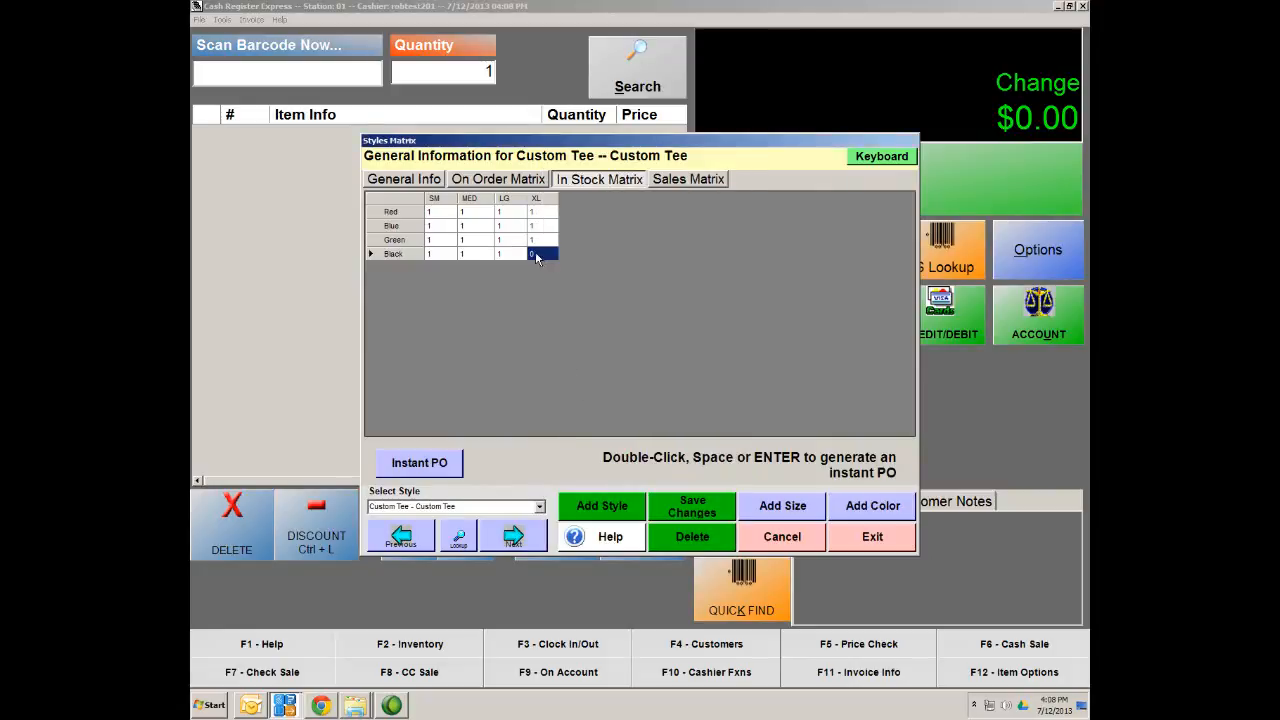
{"action": "left_click", "coordinate": [822, 490]}
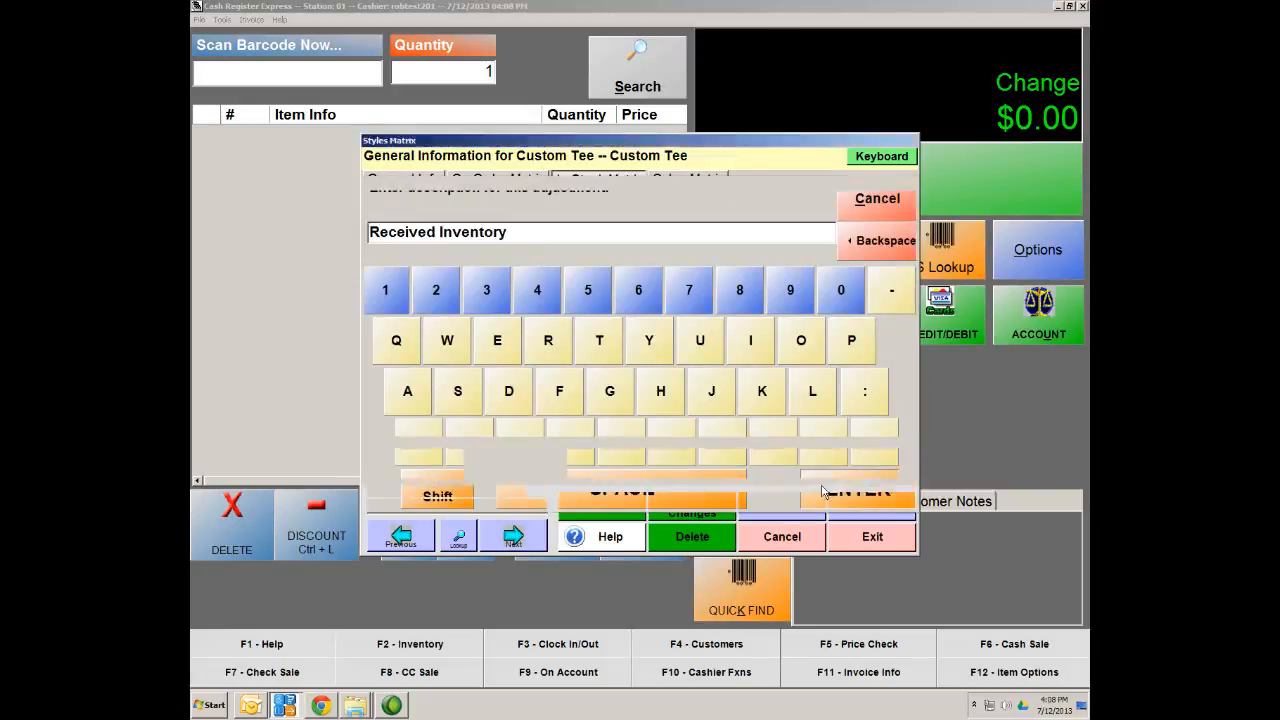
{"action": "left_click", "coordinate": [640, 511]}
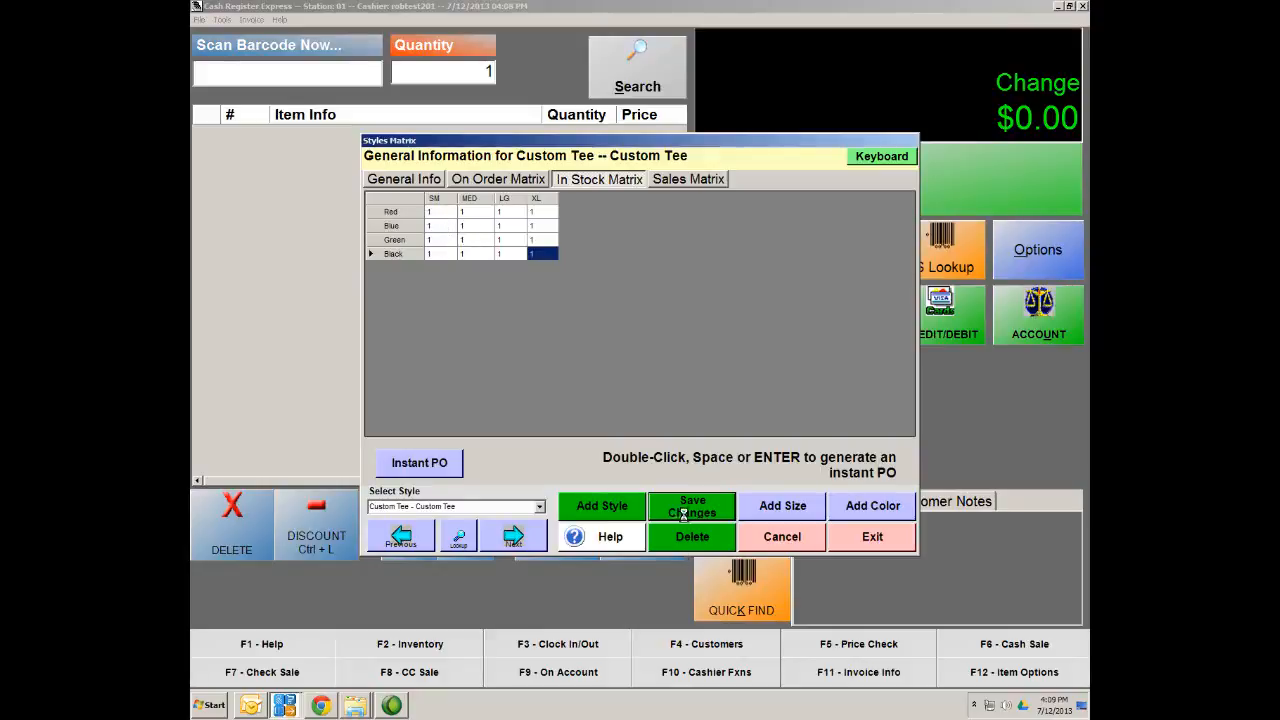
{"action": "left_click", "coordinate": [887, 545]}
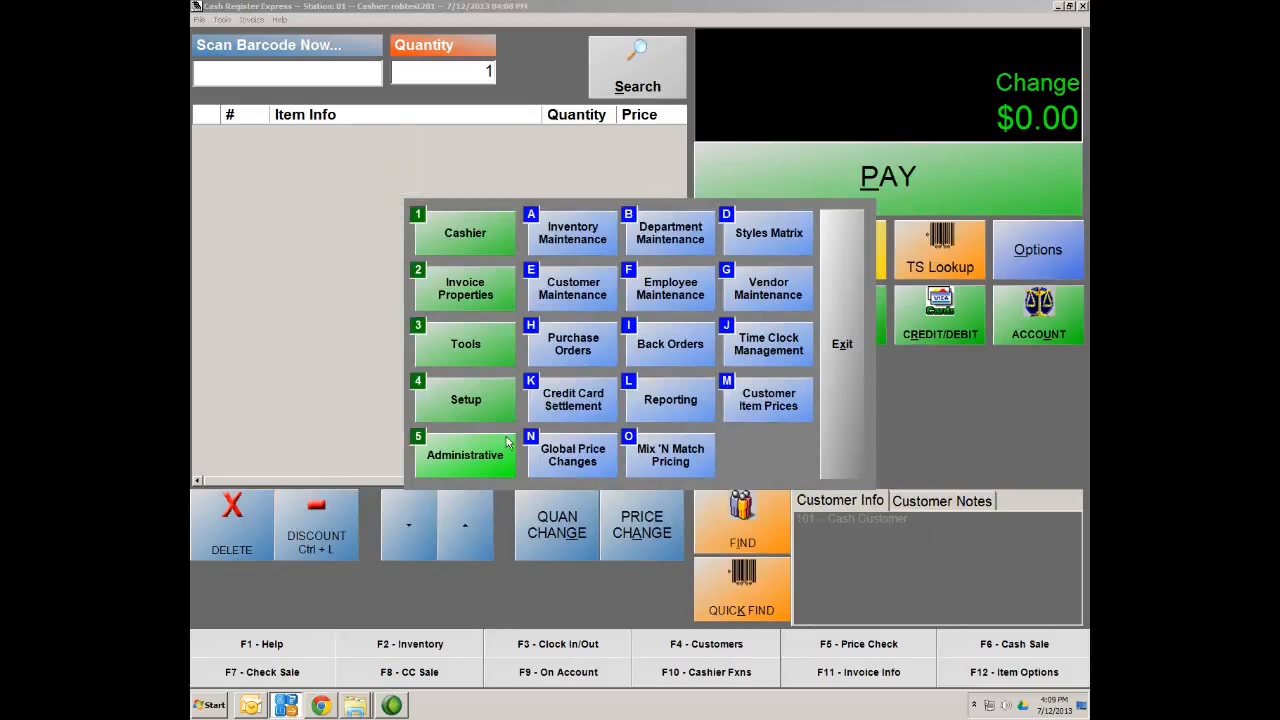
Look up the Tee Shirt department in Inventory Maintenance to review Custom Tee stock levels
{"action": "left_click", "coordinate": [578, 248]}
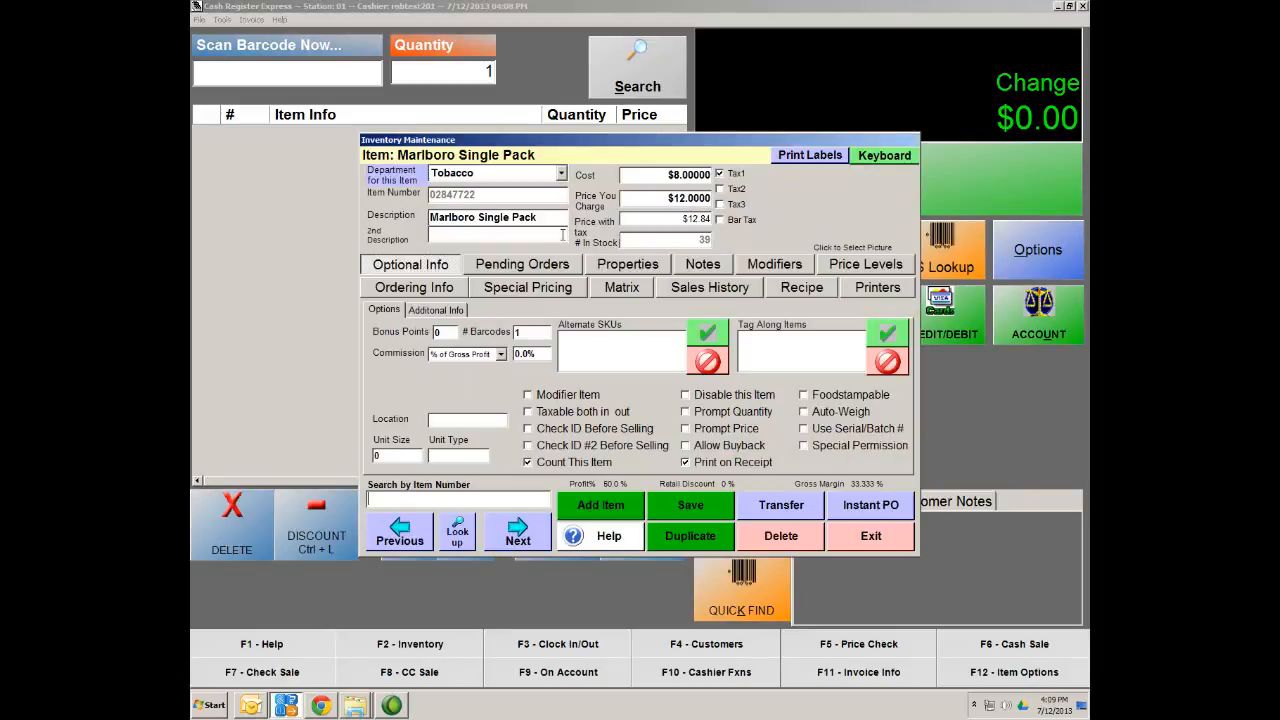
{"action": "left_click", "coordinate": [459, 538]}
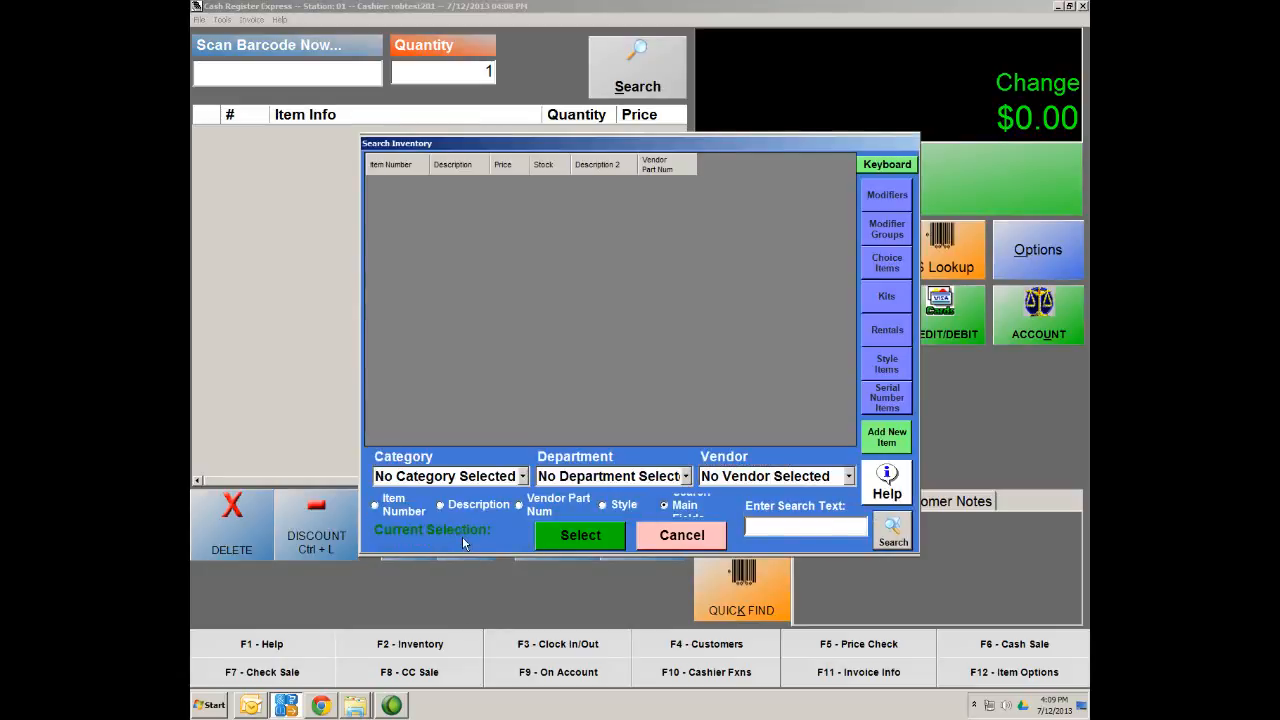
{"action": "left_click", "coordinate": [686, 477]}
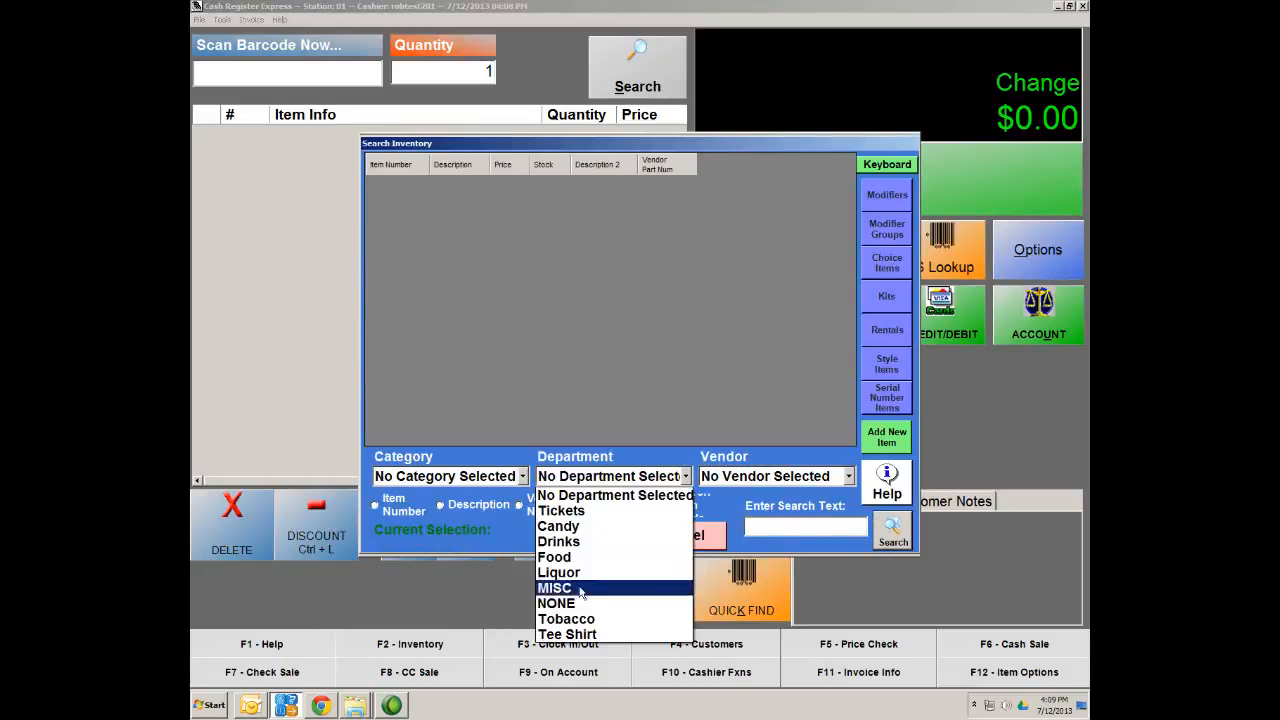
{"action": "left_click", "coordinate": [580, 634]}
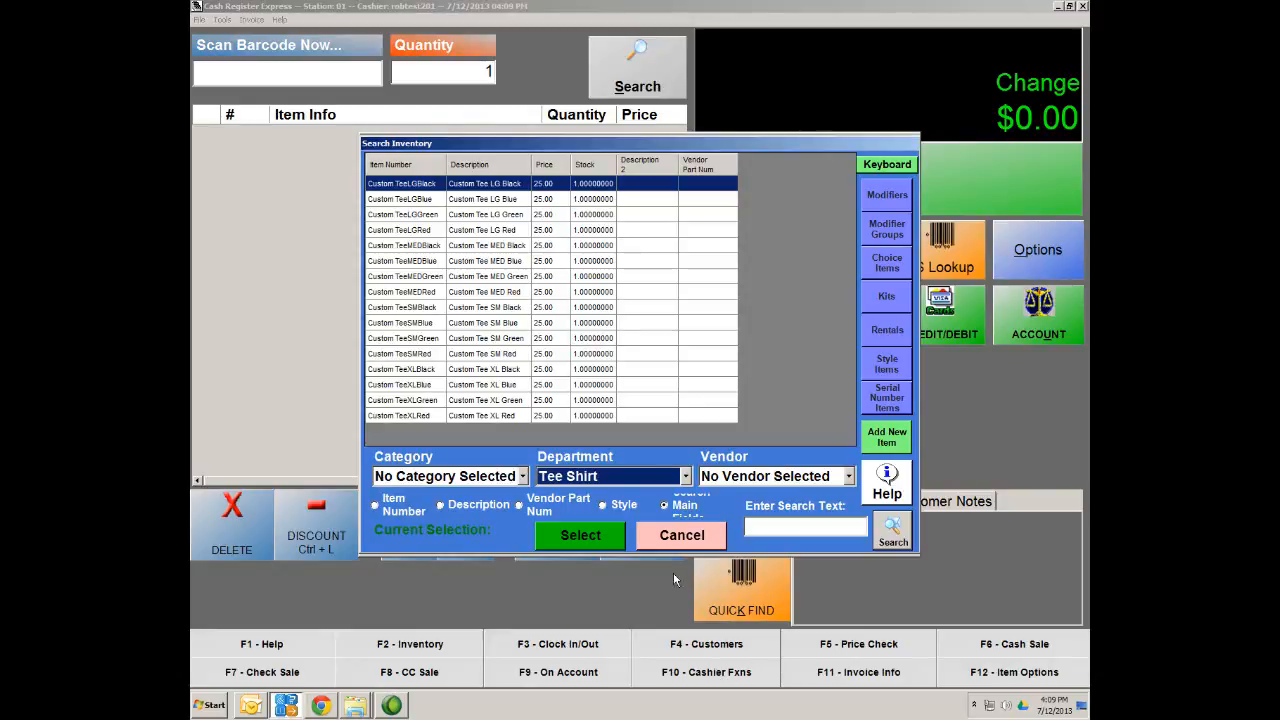
Close the search results and Inventory Maintenance, returning to the cashier screen
{"action": "left_click", "coordinate": [692, 538]}
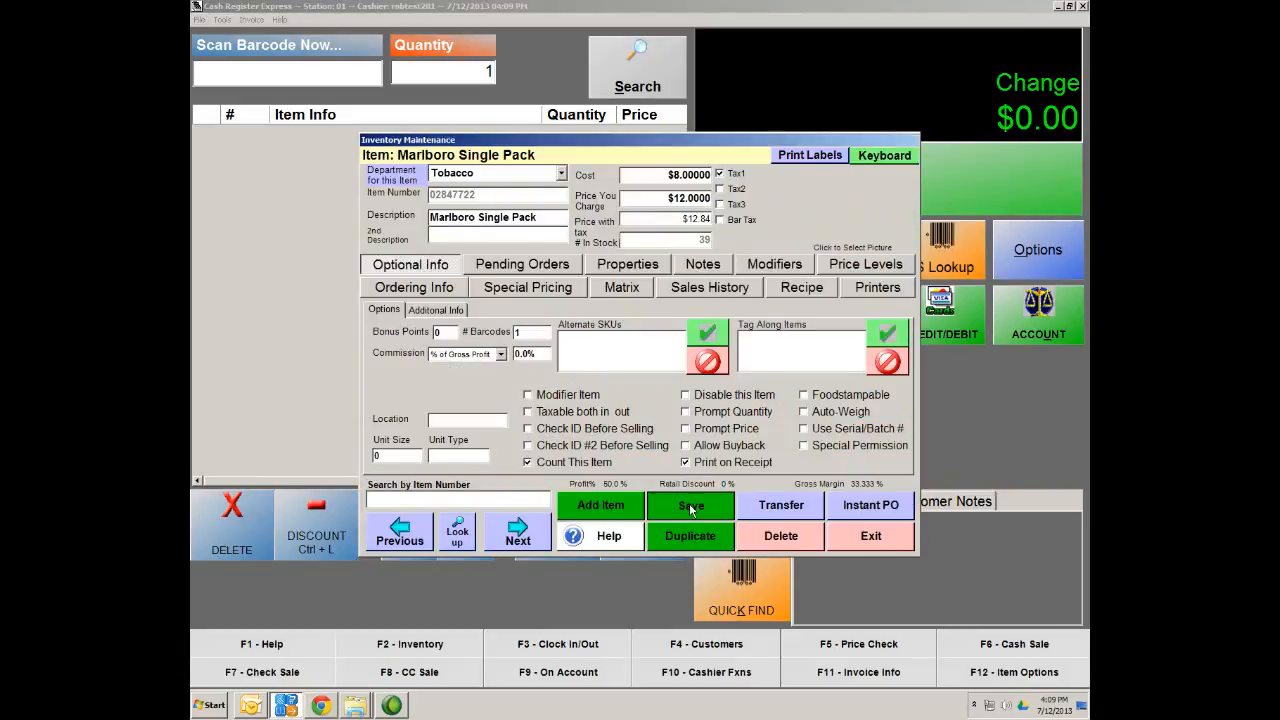
{"action": "left_click", "coordinate": [871, 537]}
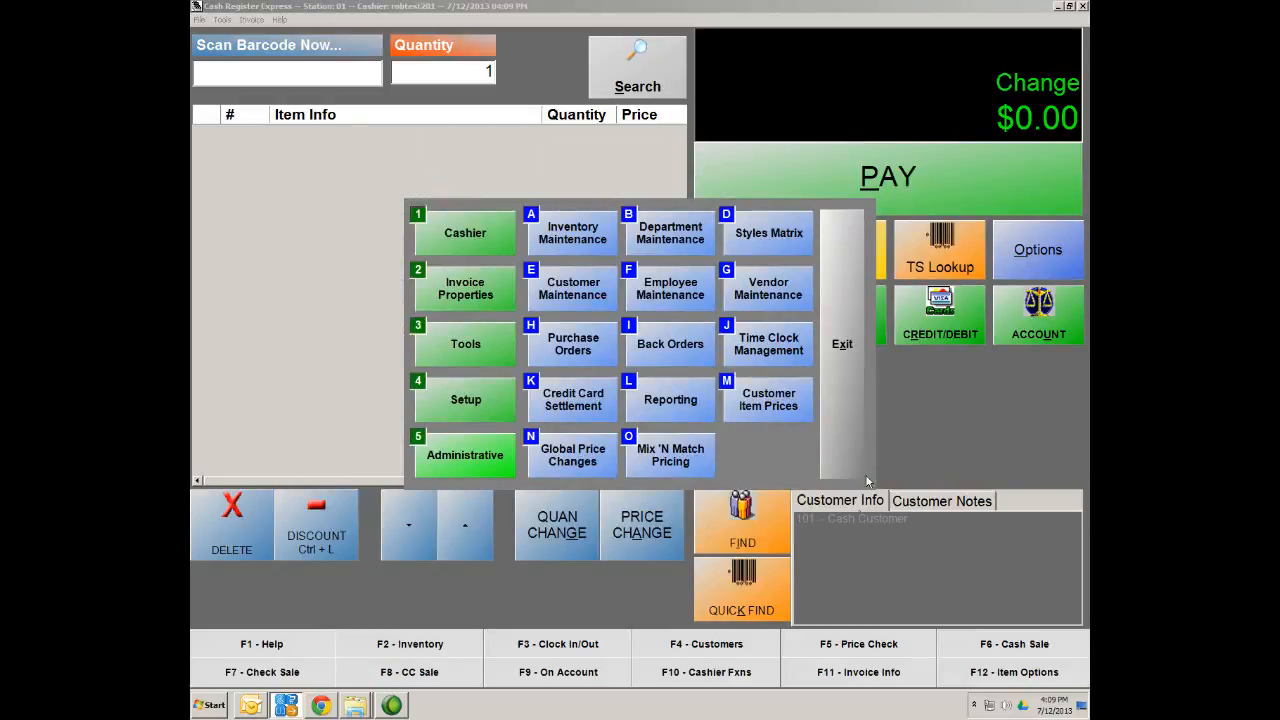
{"action": "left_click", "coordinate": [843, 344]}
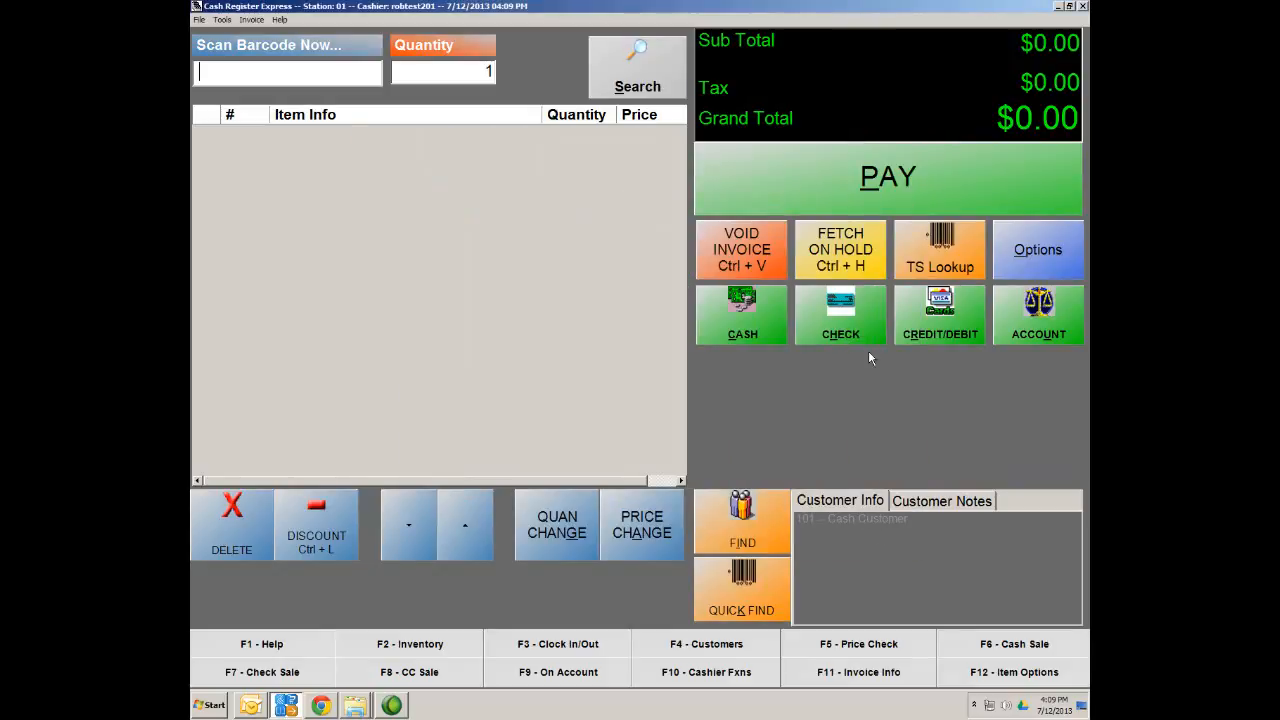
{"action": "left_click", "coordinate": [1084, 7]}
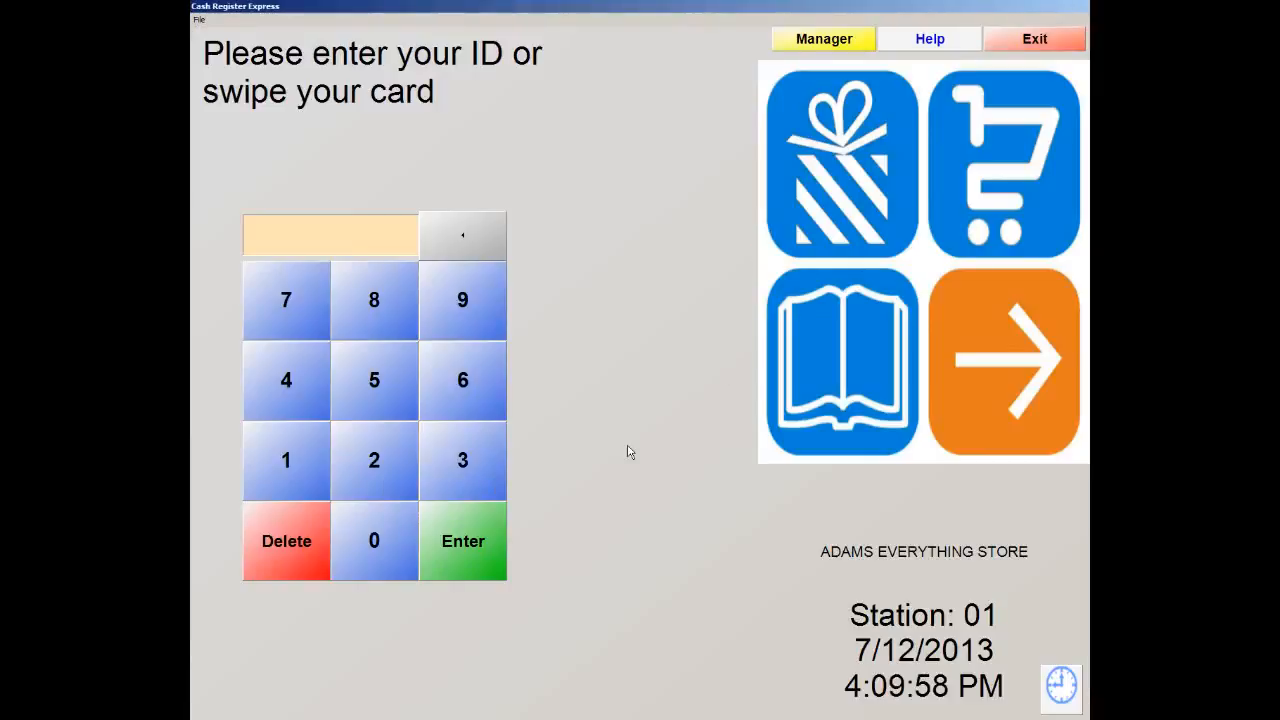
{"action": "type", "text": "01"}
{"action": "key", "text": "Return"}
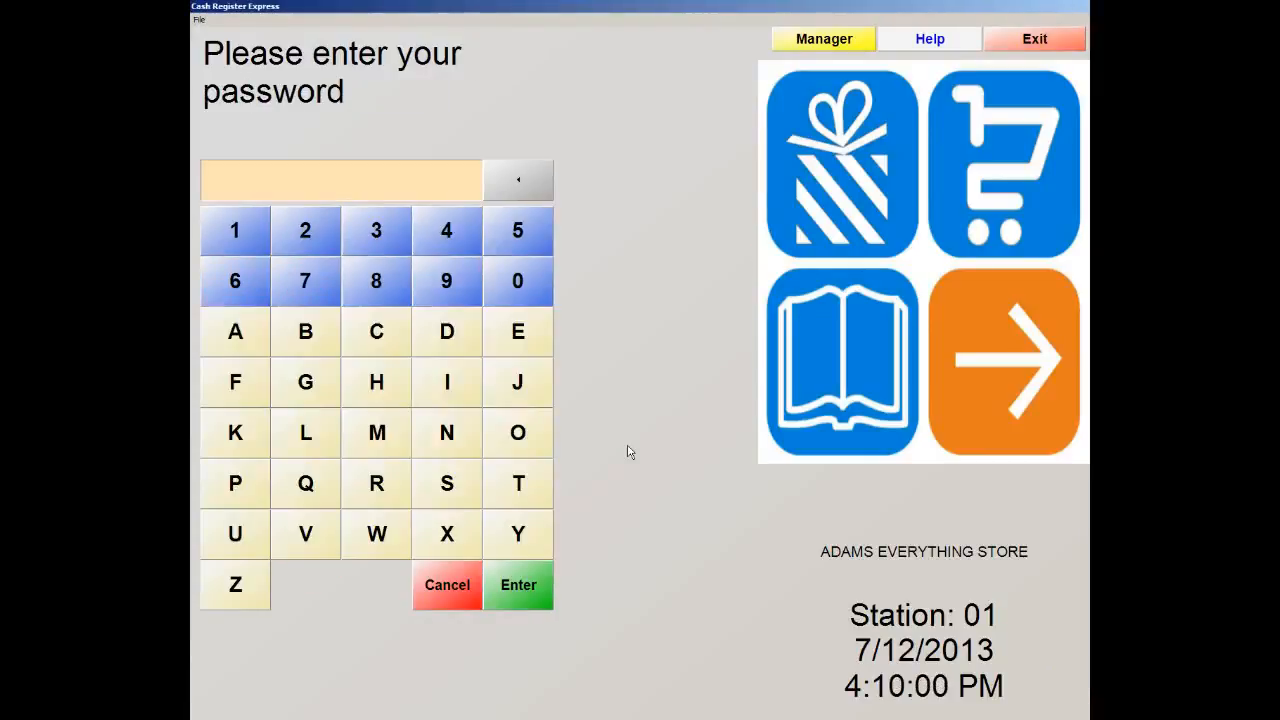
{"action": "type", "text": "admin"}
{"action": "left_click", "coordinate": [200, 20]}
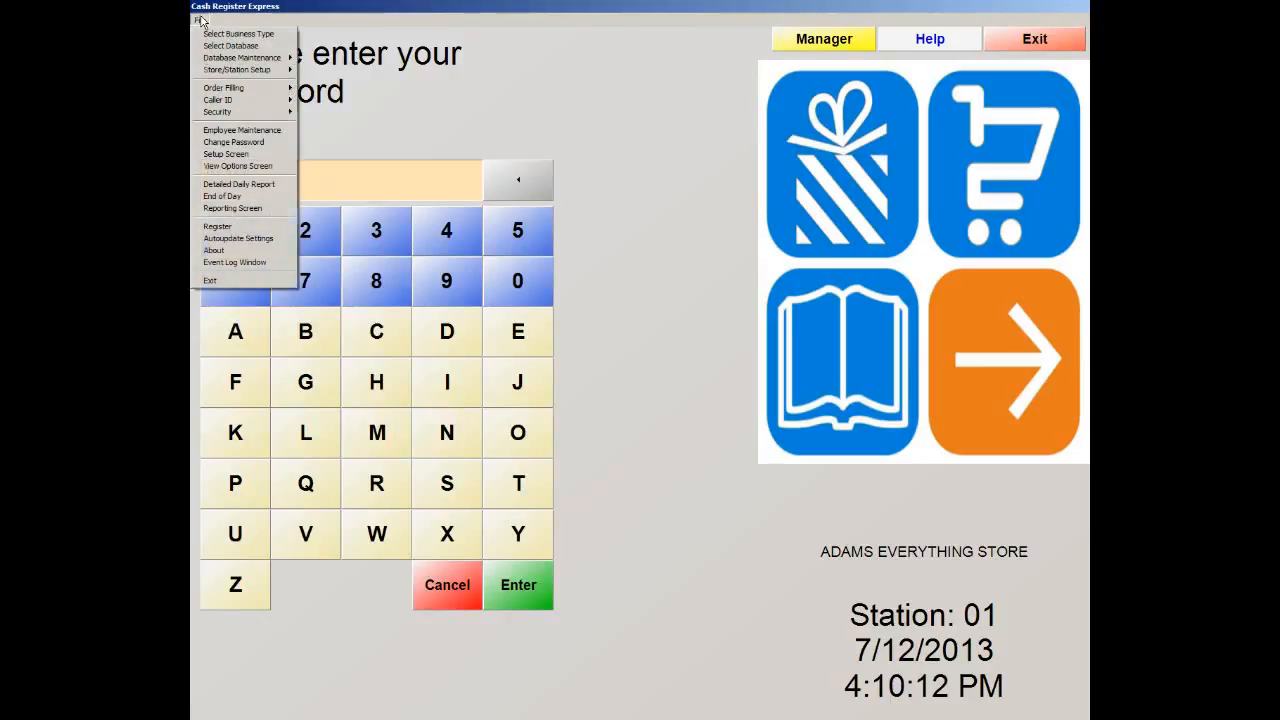
{"action": "left_click", "coordinate": [214, 144]}
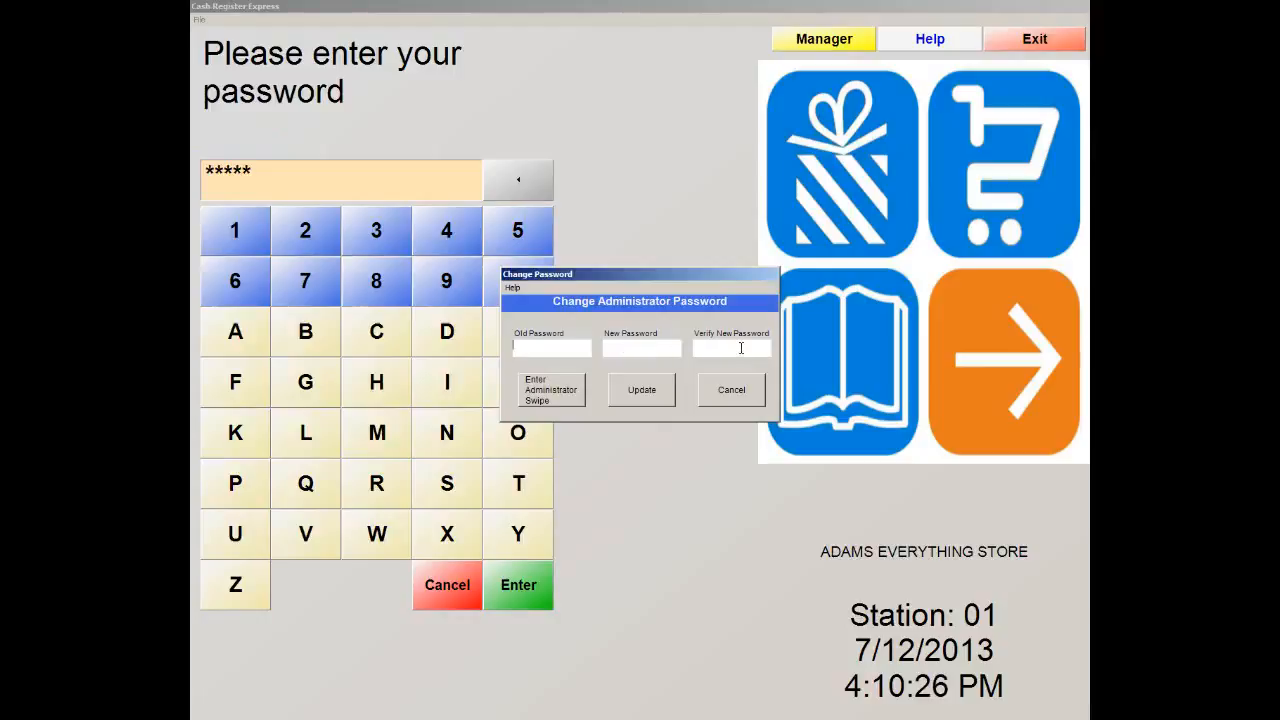
{"action": "left_click", "coordinate": [750, 397]}
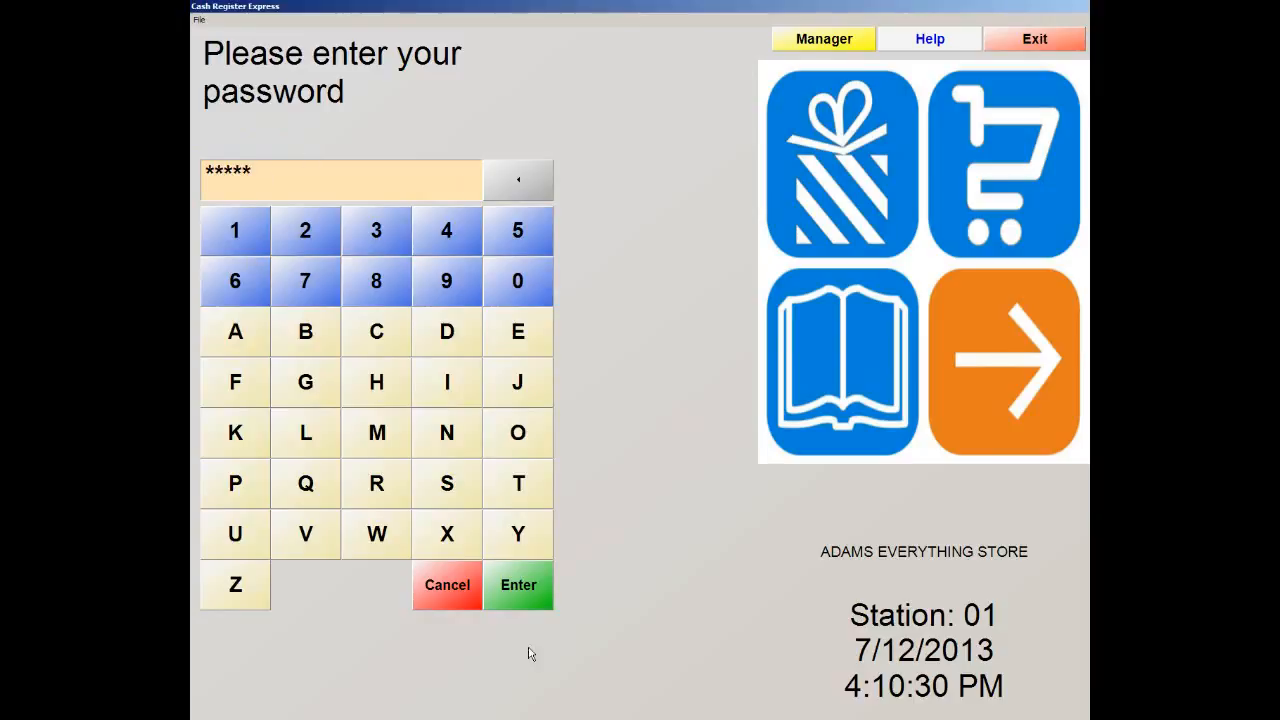
{"action": "left_click", "coordinate": [526, 603]}
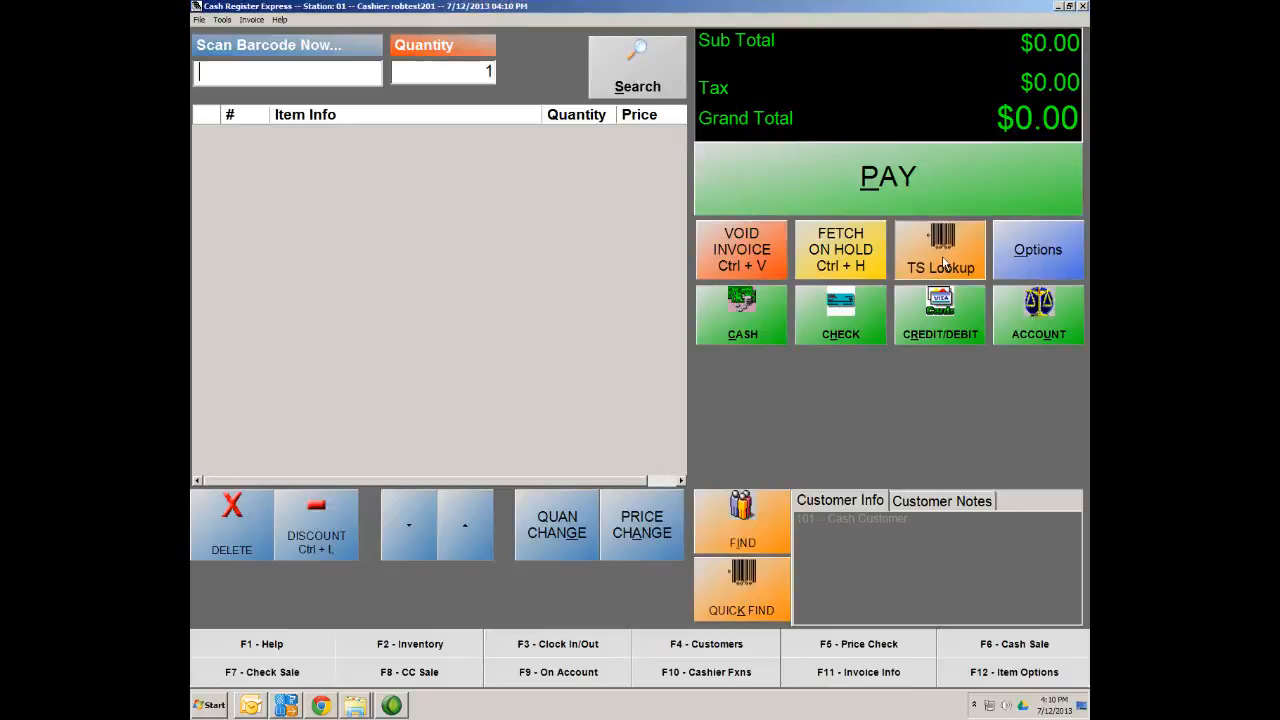
Browse to the Tee Shirt item category, then finish the $0.00 sale to reach the payment panel
{"action": "left_click", "coordinate": [945, 262]}
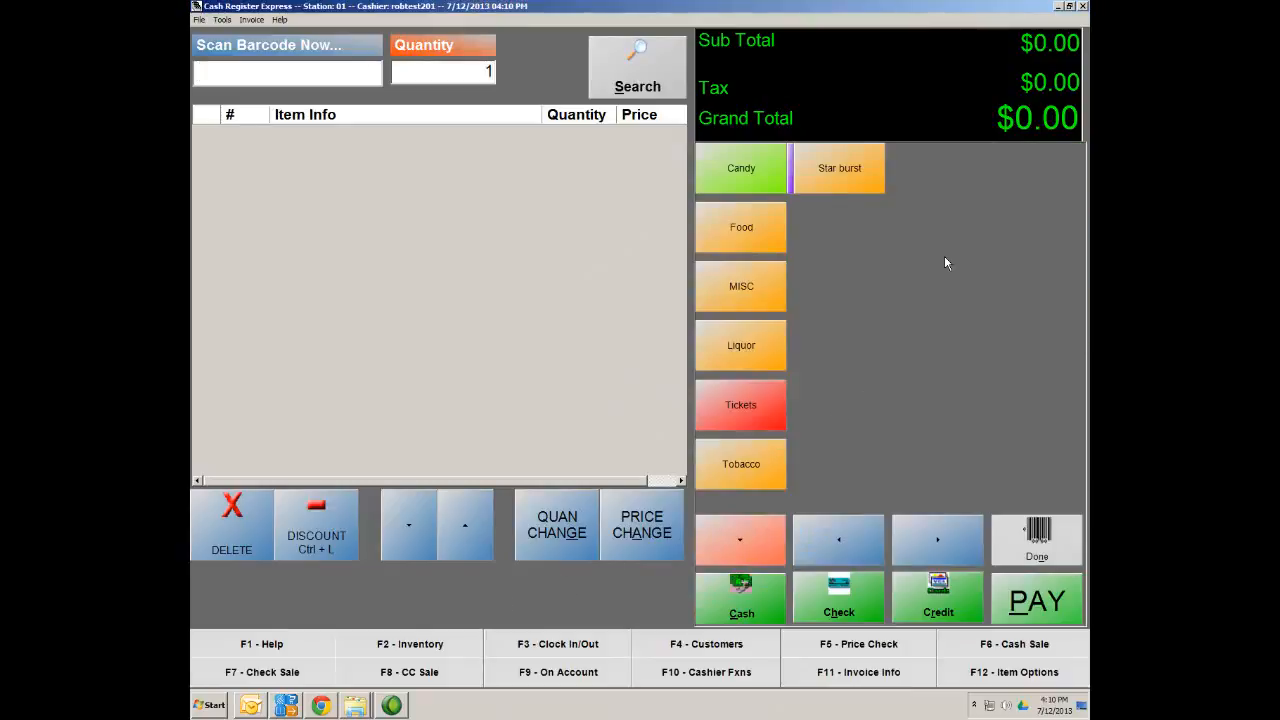
{"action": "left_click", "coordinate": [743, 546]}
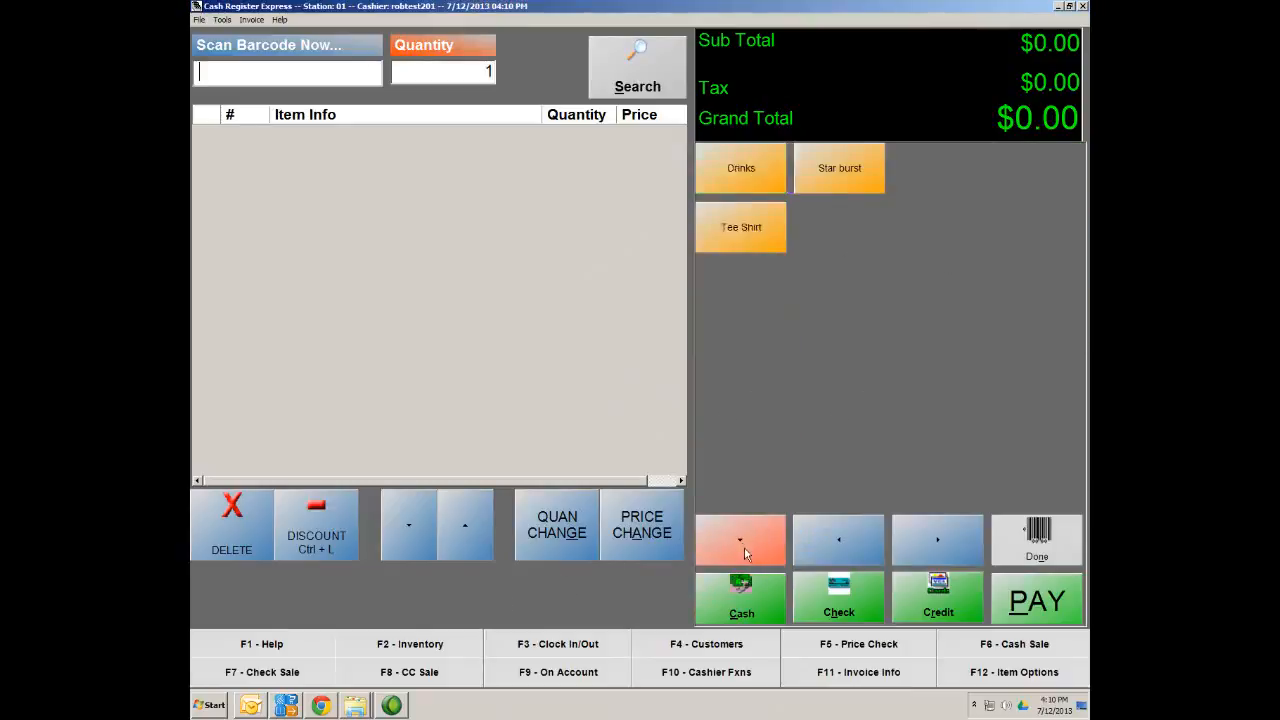
{"action": "left_click", "coordinate": [746, 224]}
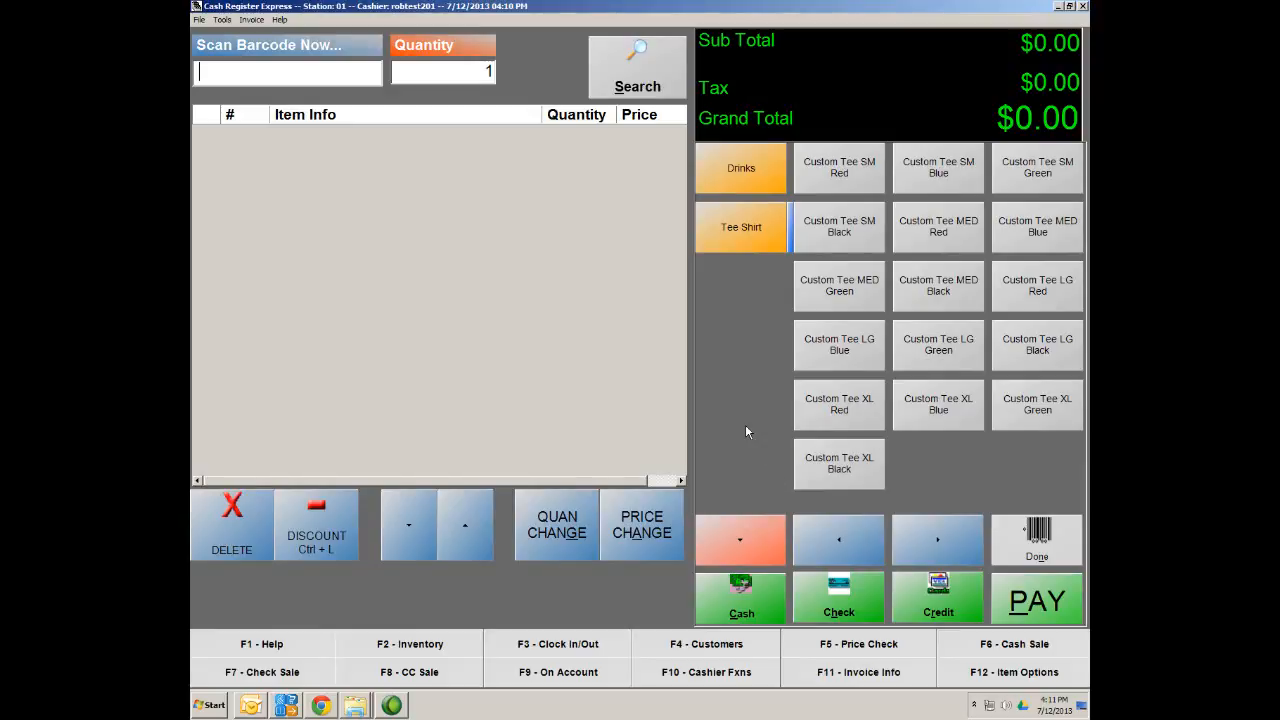
{"action": "left_click", "coordinate": [1041, 543]}
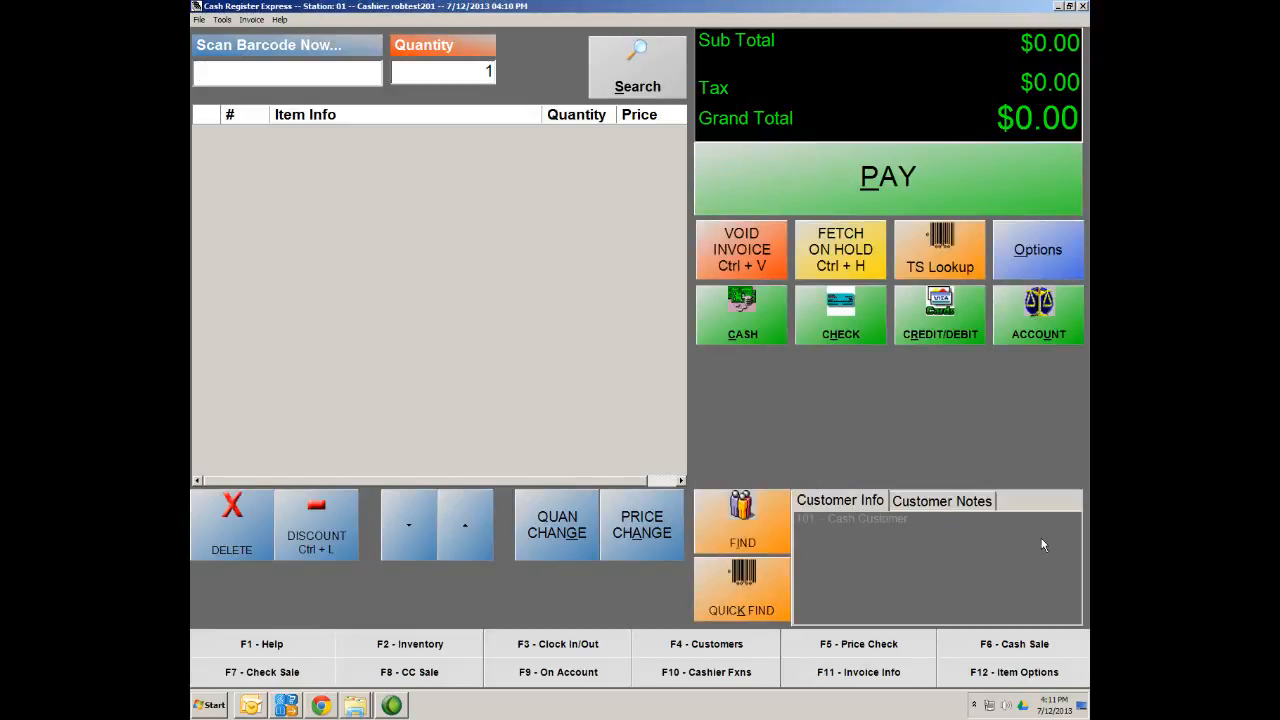
Open Vendor Maintenance from Options and view the existing vendors, Adam's Snacks and Adam's Chips
{"action": "left_click", "coordinate": [1042, 246]}
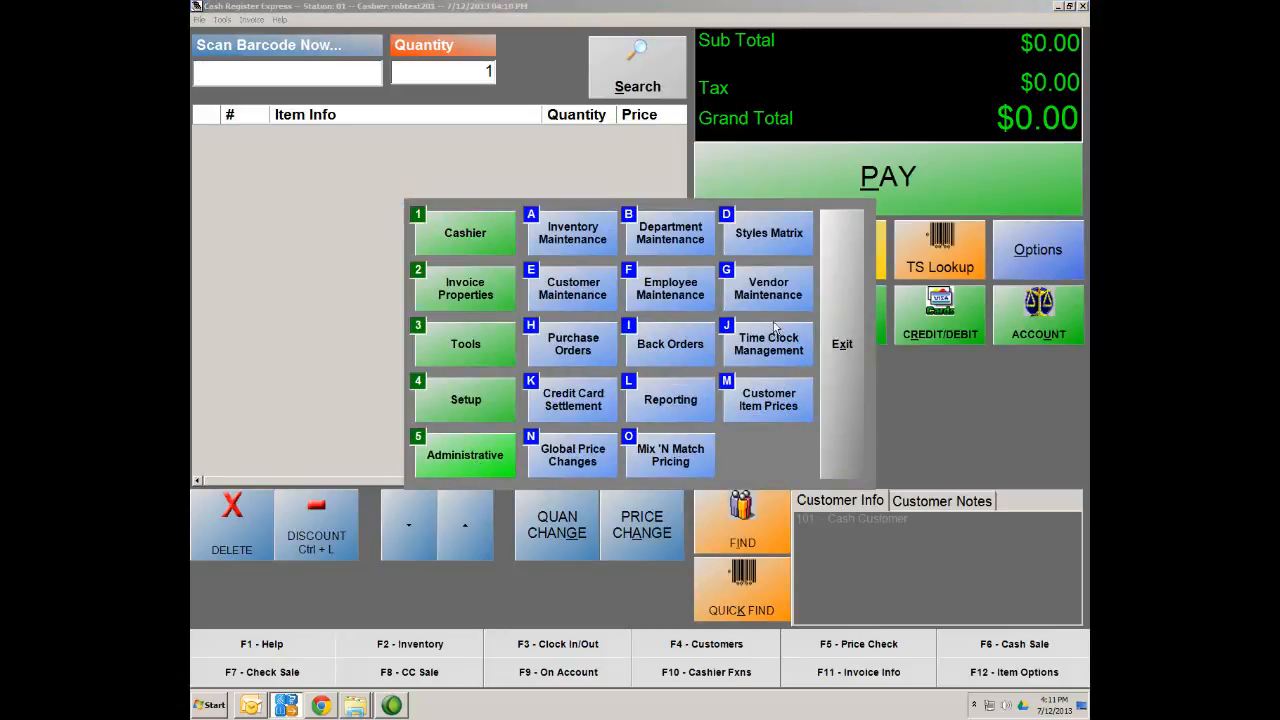
{"action": "left_click", "coordinate": [769, 295]}
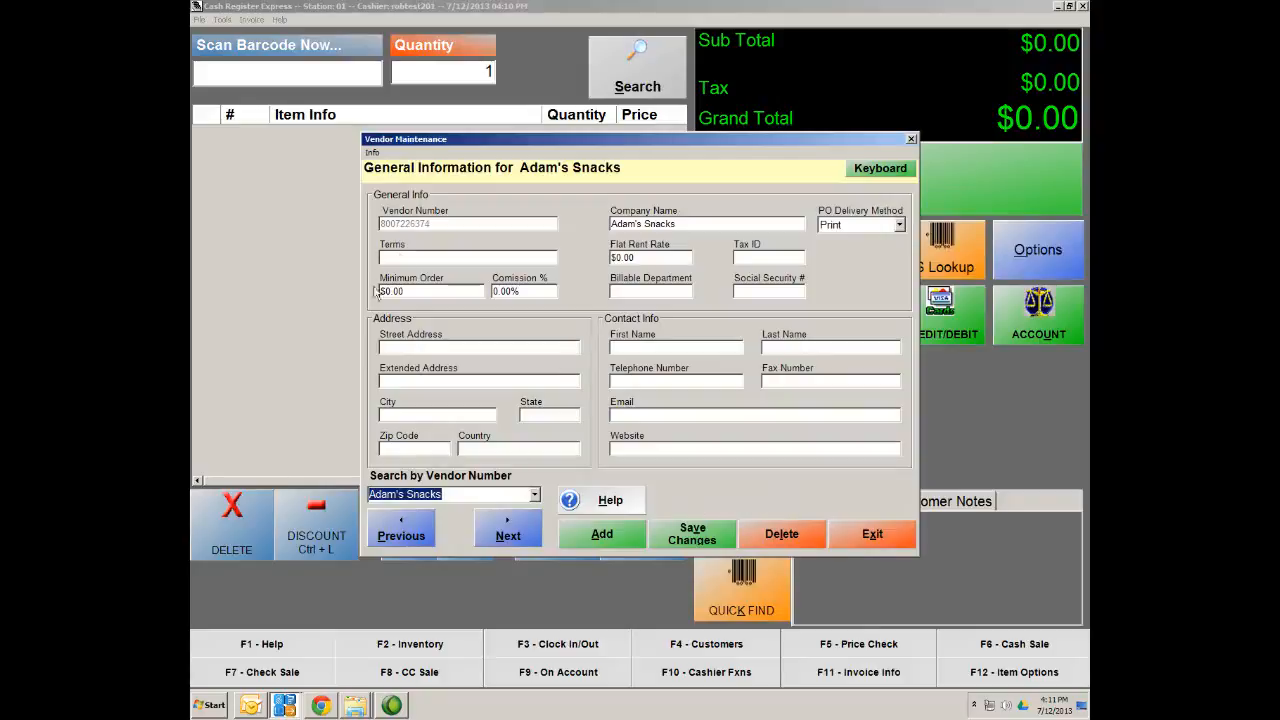
{"action": "left_click", "coordinate": [535, 494]}
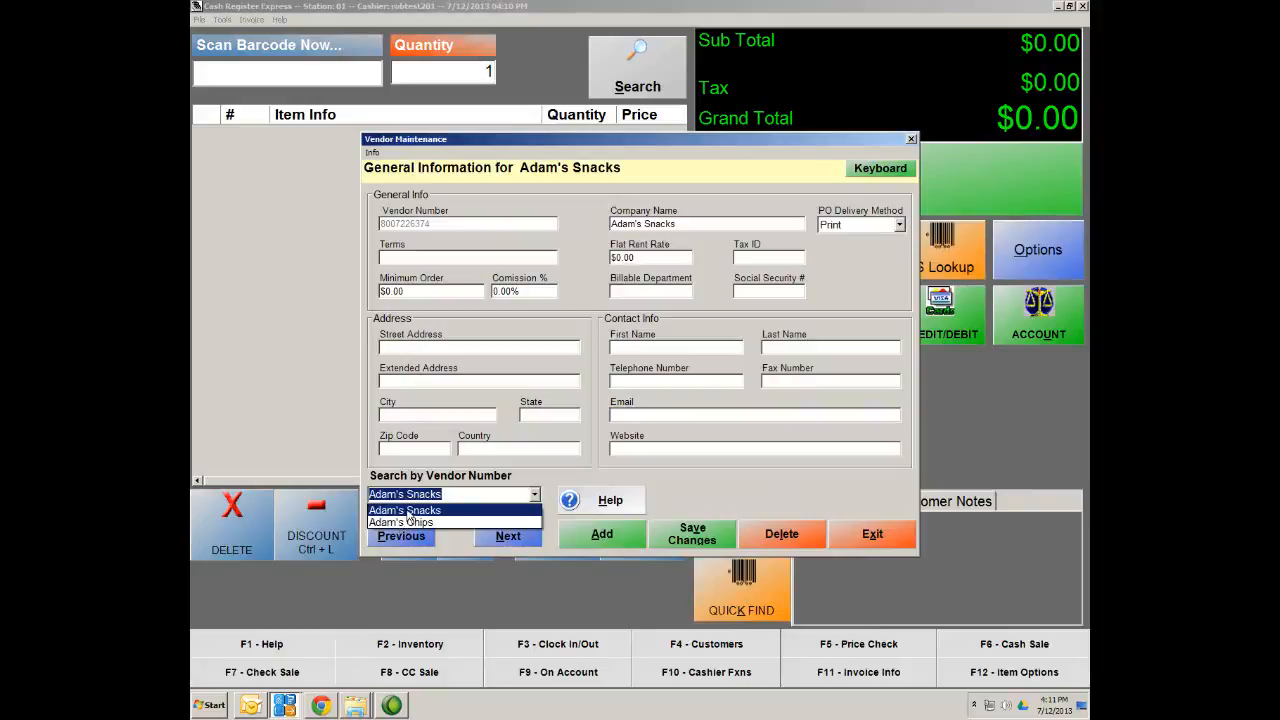
{"action": "left_click", "coordinate": [716, 488]}
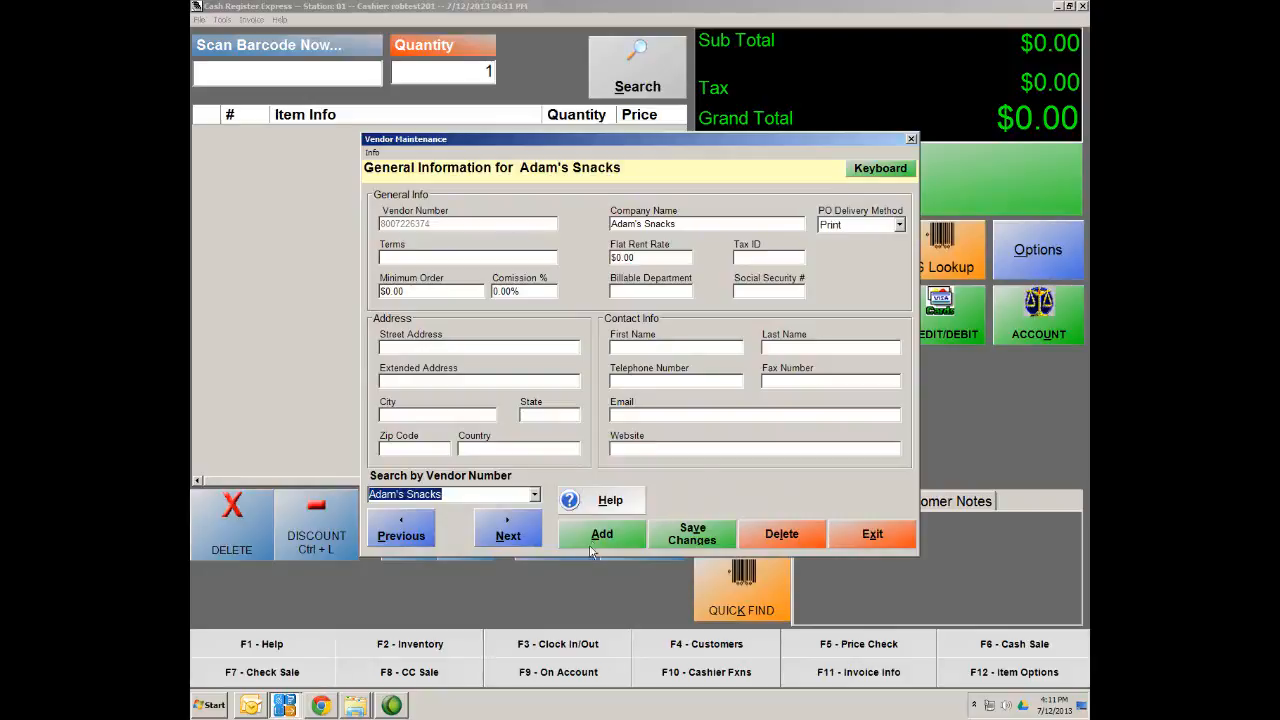
{"action": "left_click", "coordinate": [537, 500]}
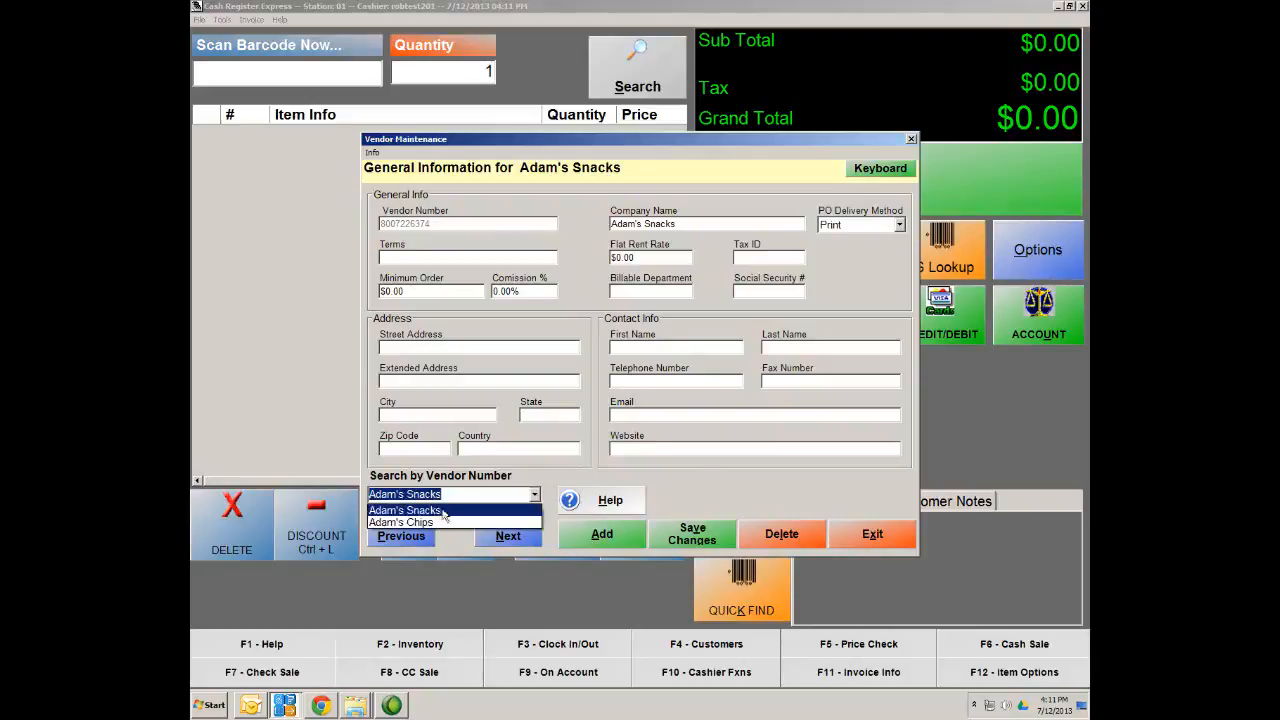
{"action": "left_click", "coordinate": [718, 504]}
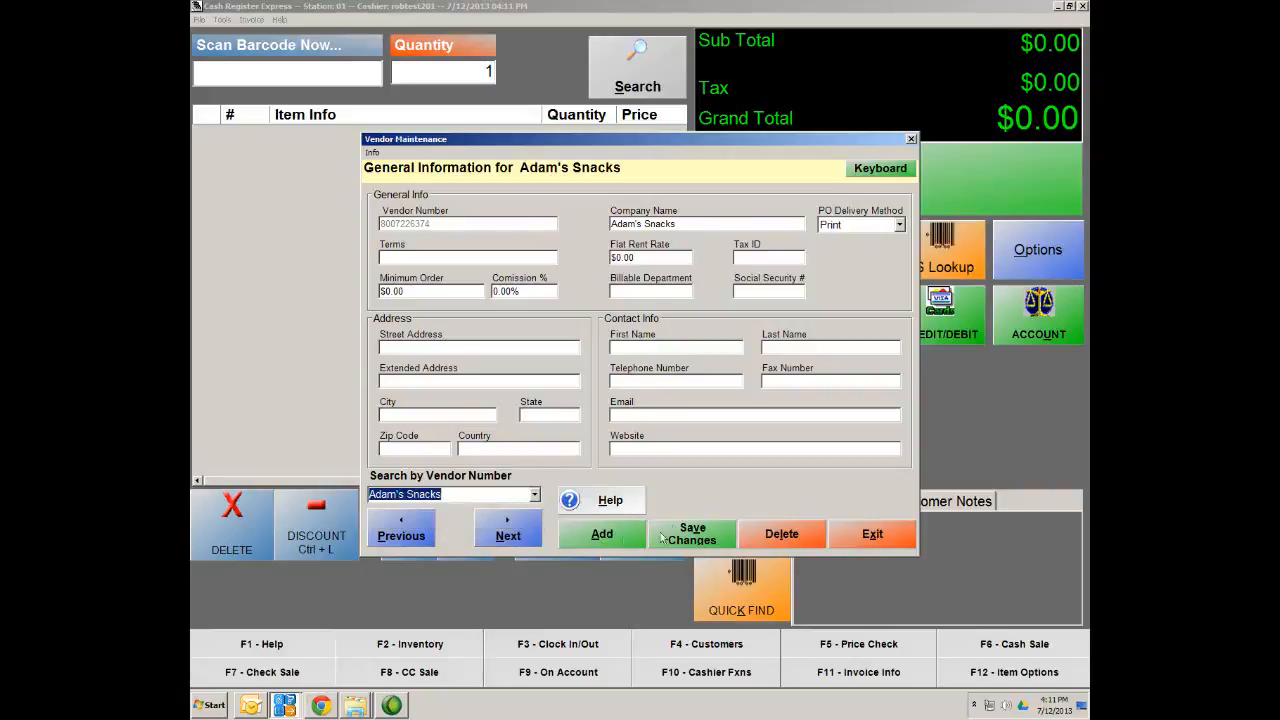
Start a new vendor record and enter a vendor number, dismissing the number-in-use warning
{"action": "left_click", "coordinate": [608, 540]}
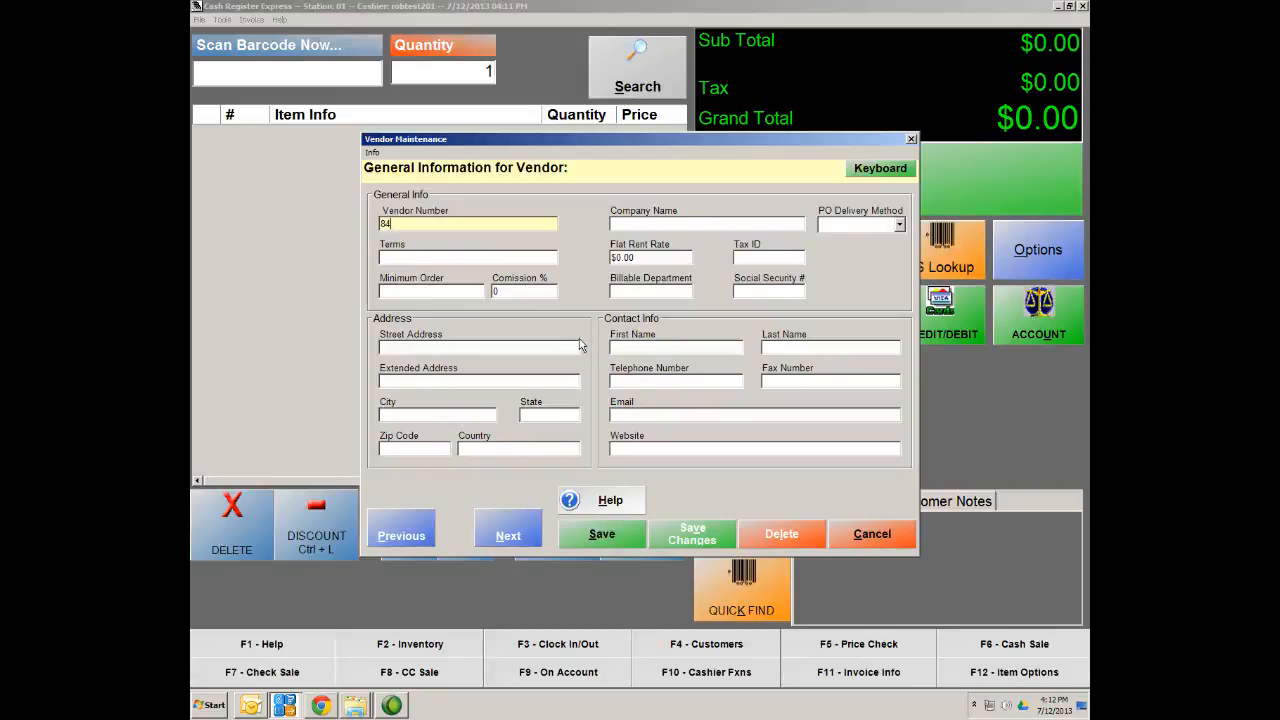
{"action": "type", "text": "59200800"}
{"action": "key", "text": "Tab"}
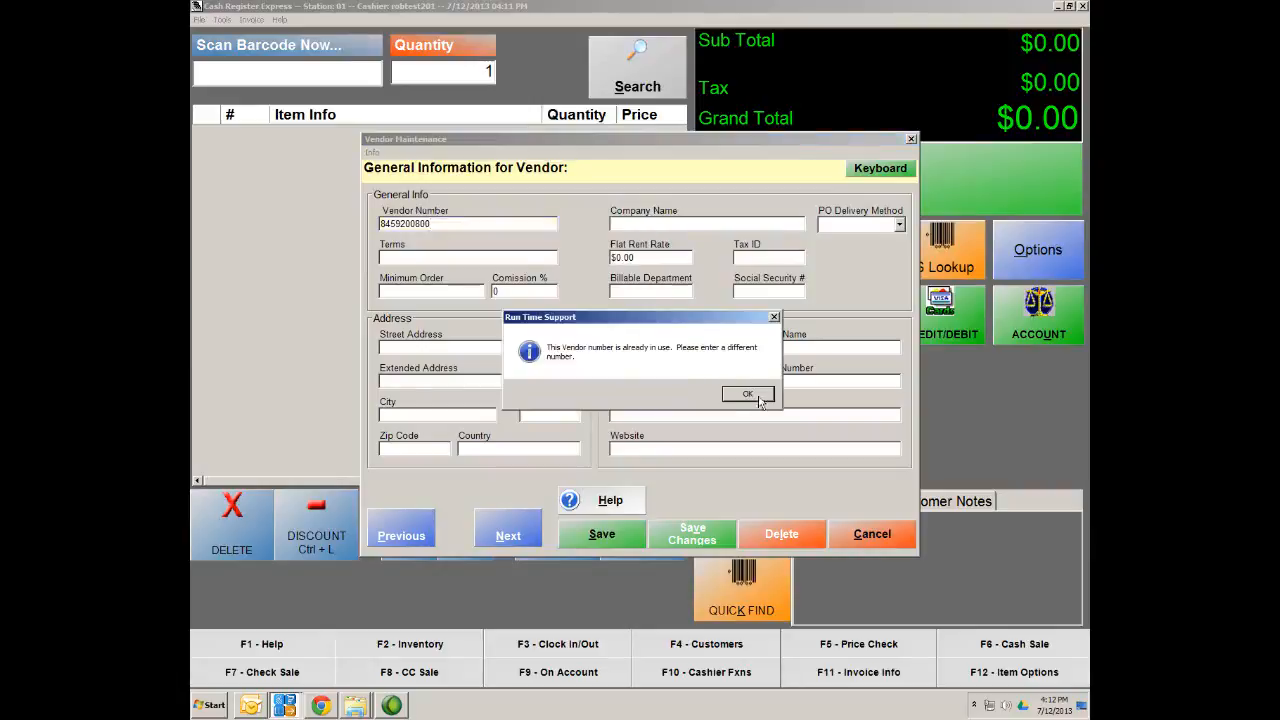
{"action": "left_click", "coordinate": [747, 394]}
{"action": "left_click", "coordinate": [487, 225]}
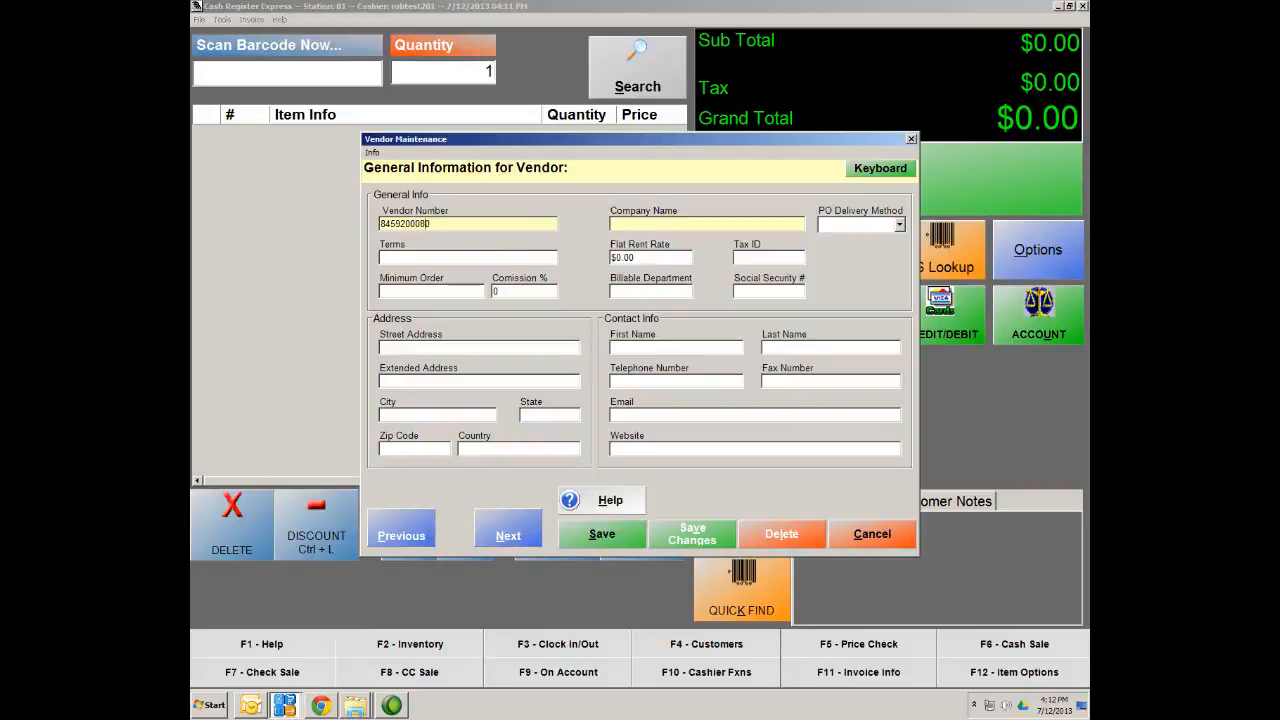
Name the vendor Adam's Drinks, set PO delivery method to Print, and save without adding another
{"action": "left_click", "coordinate": [634, 223]}
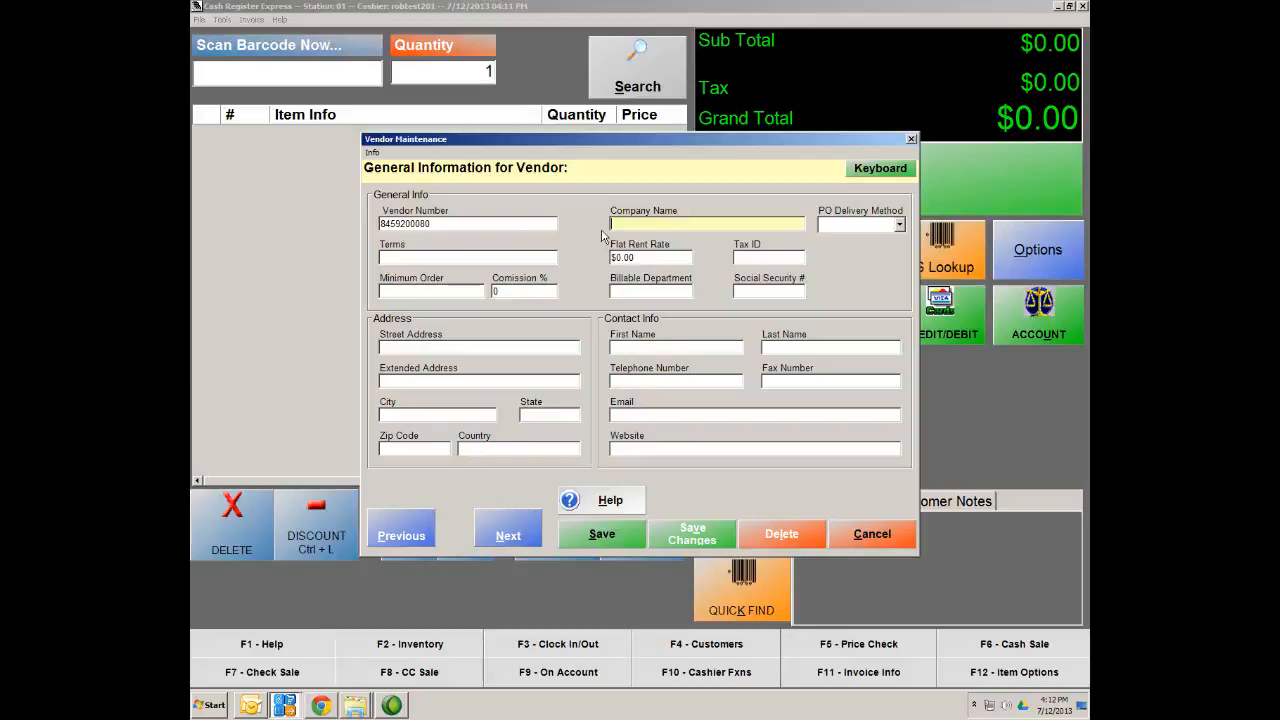
{"action": "type", "text": "Ada"}
{"action": "type", "text": "m's"}
{"action": "type", "text": "'s Drink"}
{"action": "left_click", "coordinate": [899, 225]}
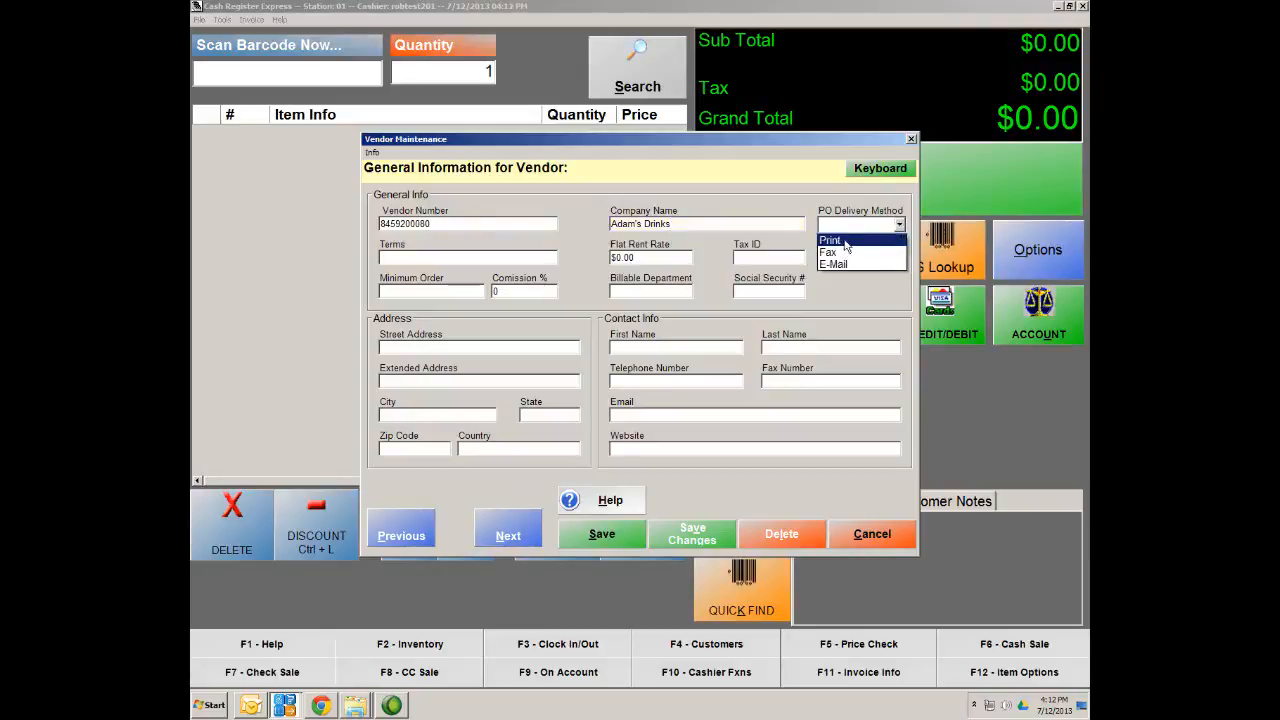
{"action": "left_click", "coordinate": [844, 241]}
{"action": "left_click", "coordinate": [595, 536]}
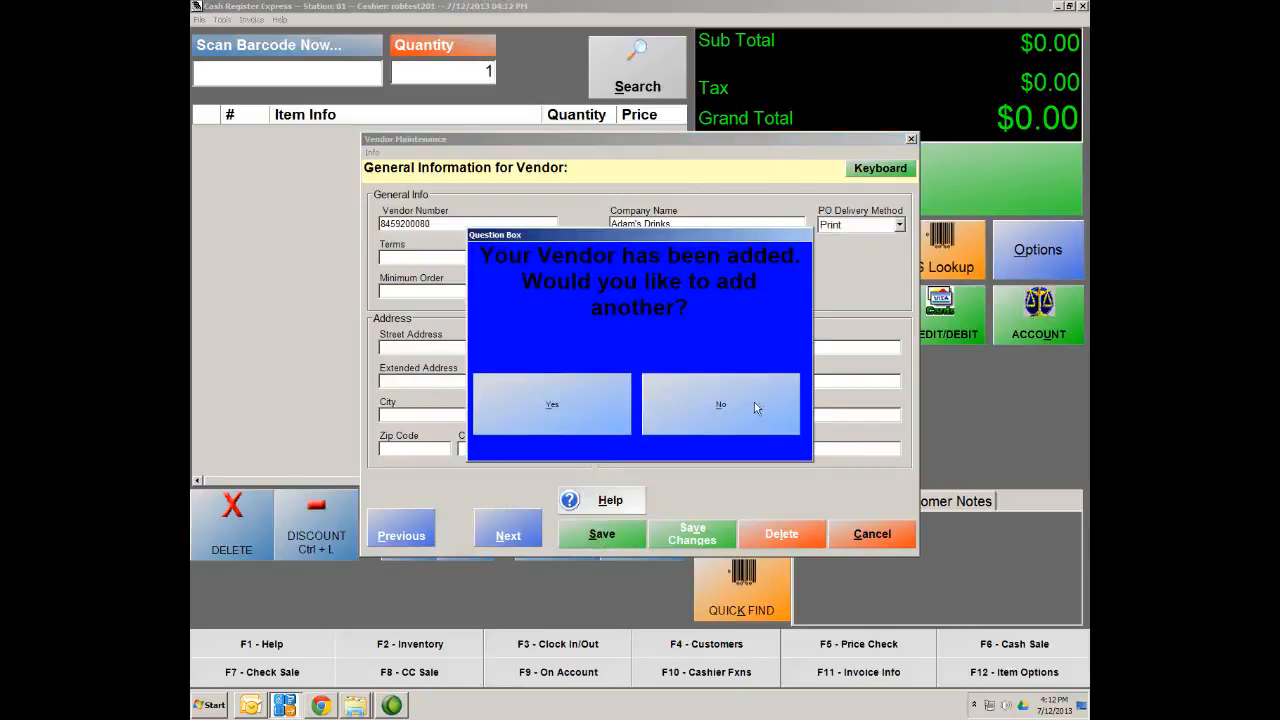
{"action": "left_click", "coordinate": [690, 418]}
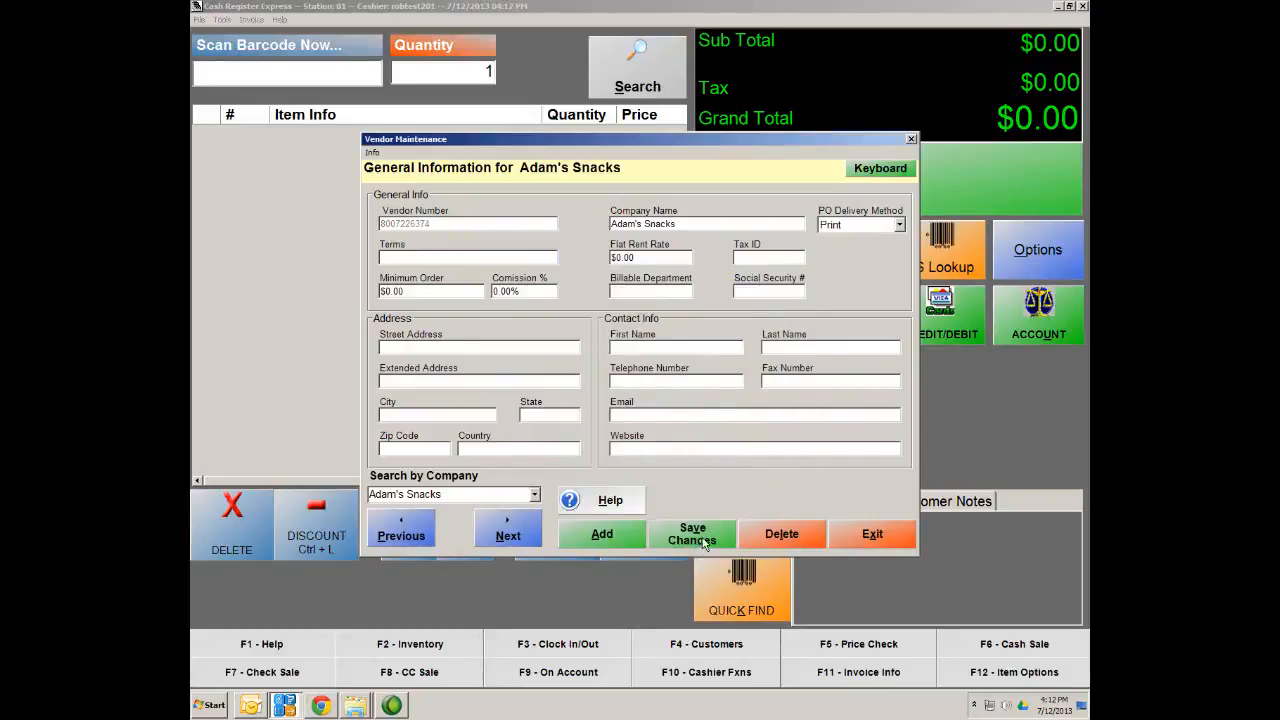
Select Adam's Drinks in the company search, save its record, and exit Vendor Maintenance
{"action": "left_click", "coordinate": [535, 494]}
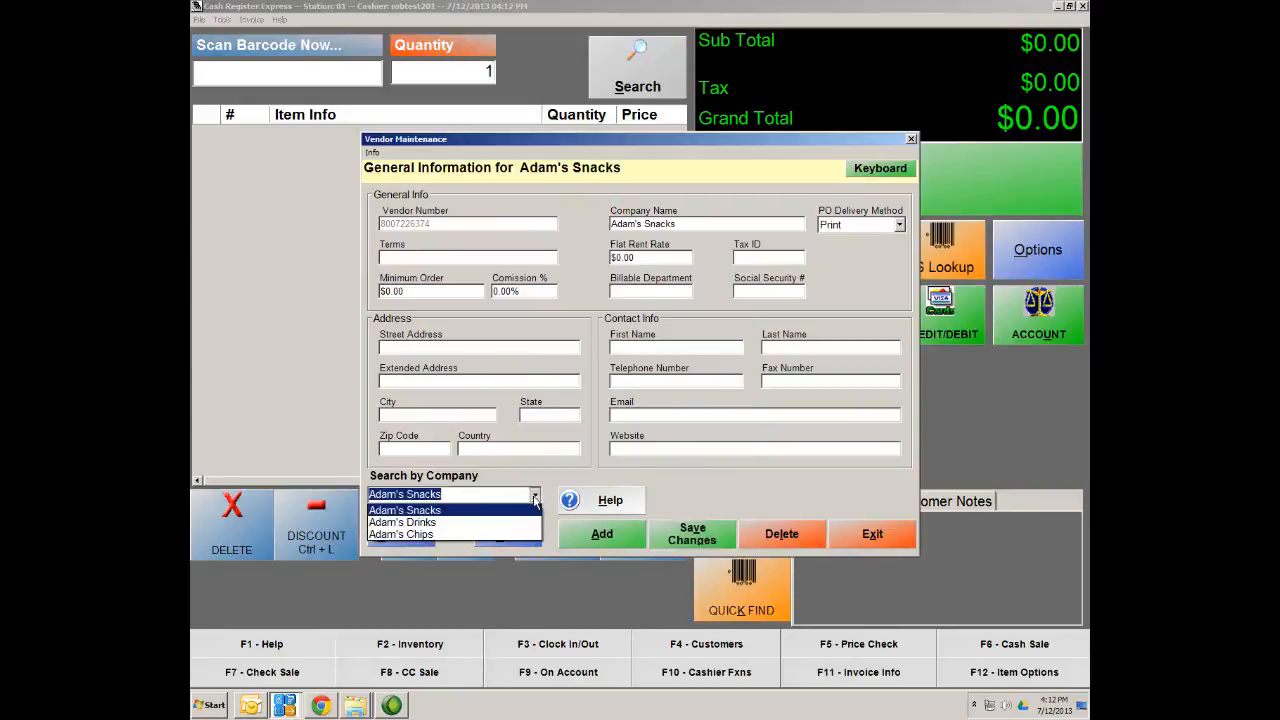
{"action": "left_click", "coordinate": [400, 522]}
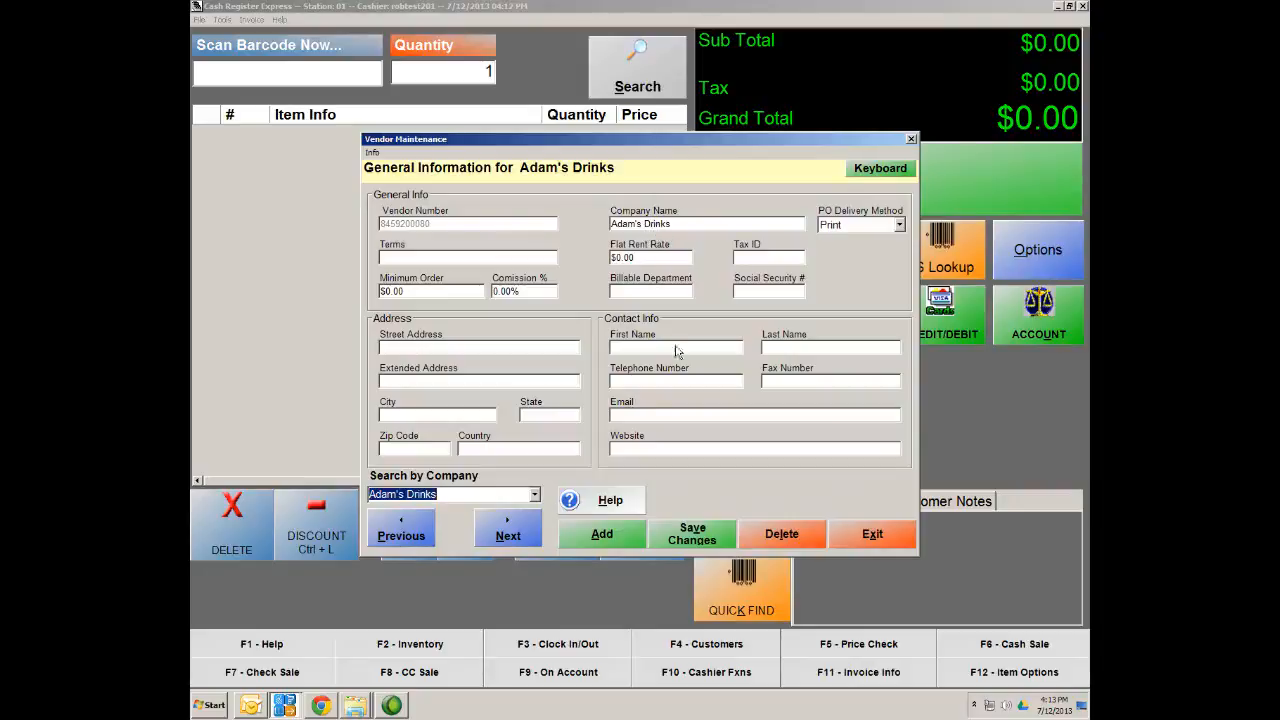
{"action": "left_click", "coordinate": [714, 540]}
{"action": "left_click", "coordinate": [896, 542]}
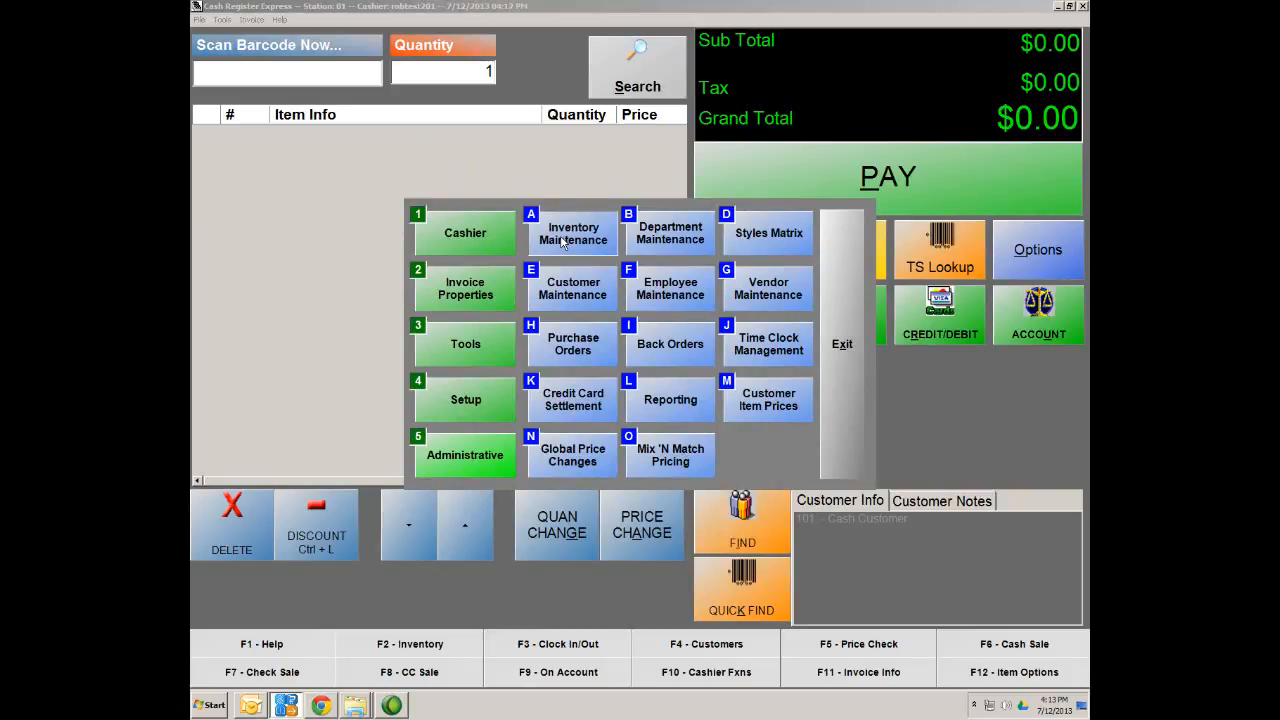
{"action": "left_click", "coordinate": [564, 238]}
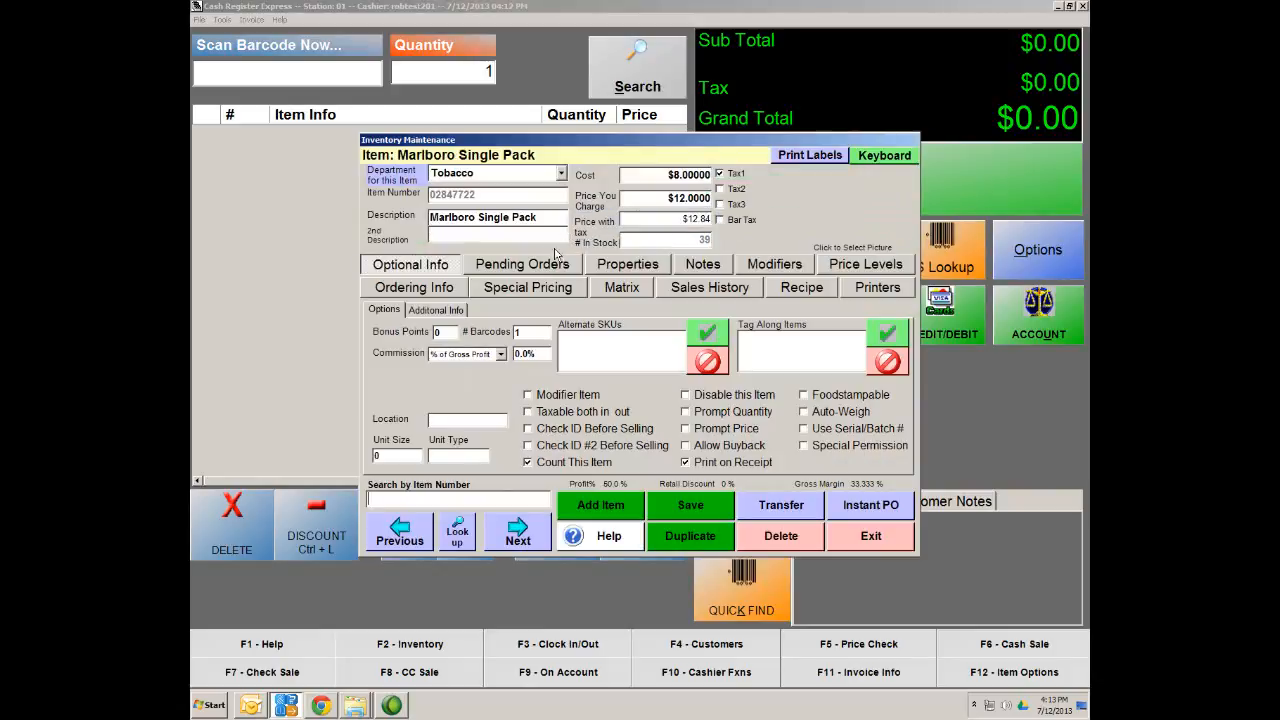
{"action": "left_click", "coordinate": [457, 538]}
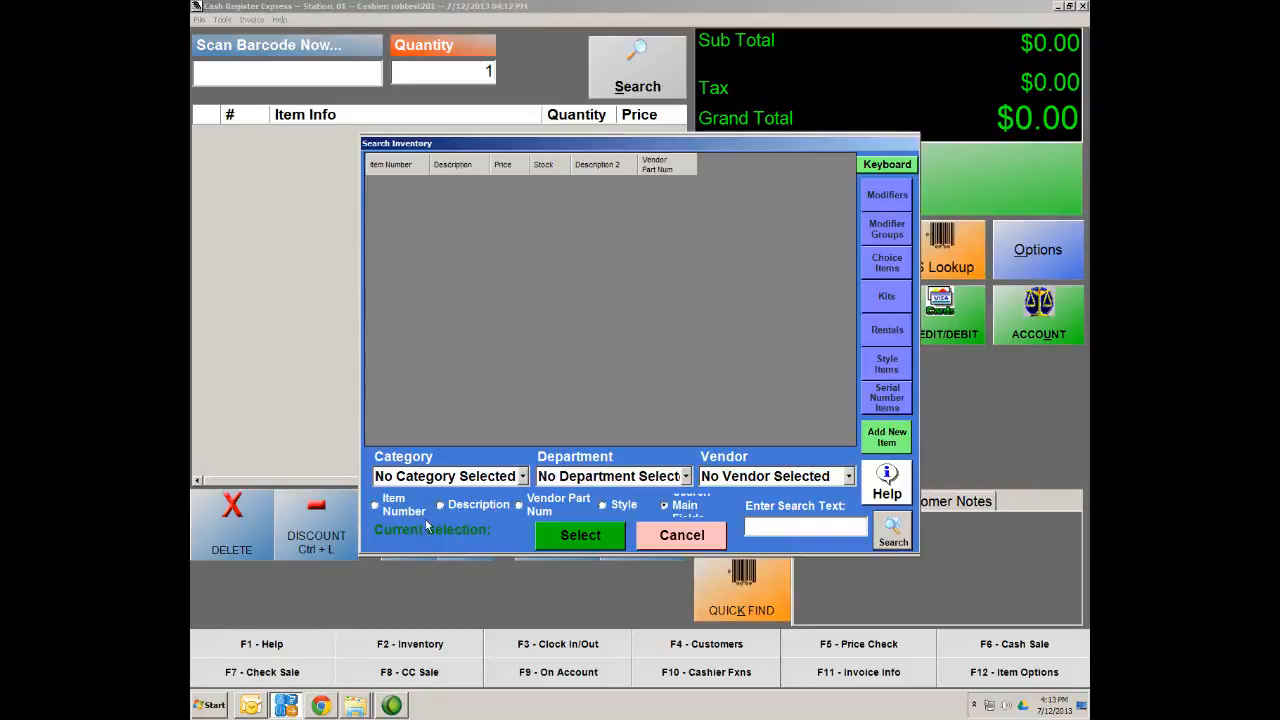
{"action": "type", "text": "041190044313"}
{"action": "key", "text": "Return"}
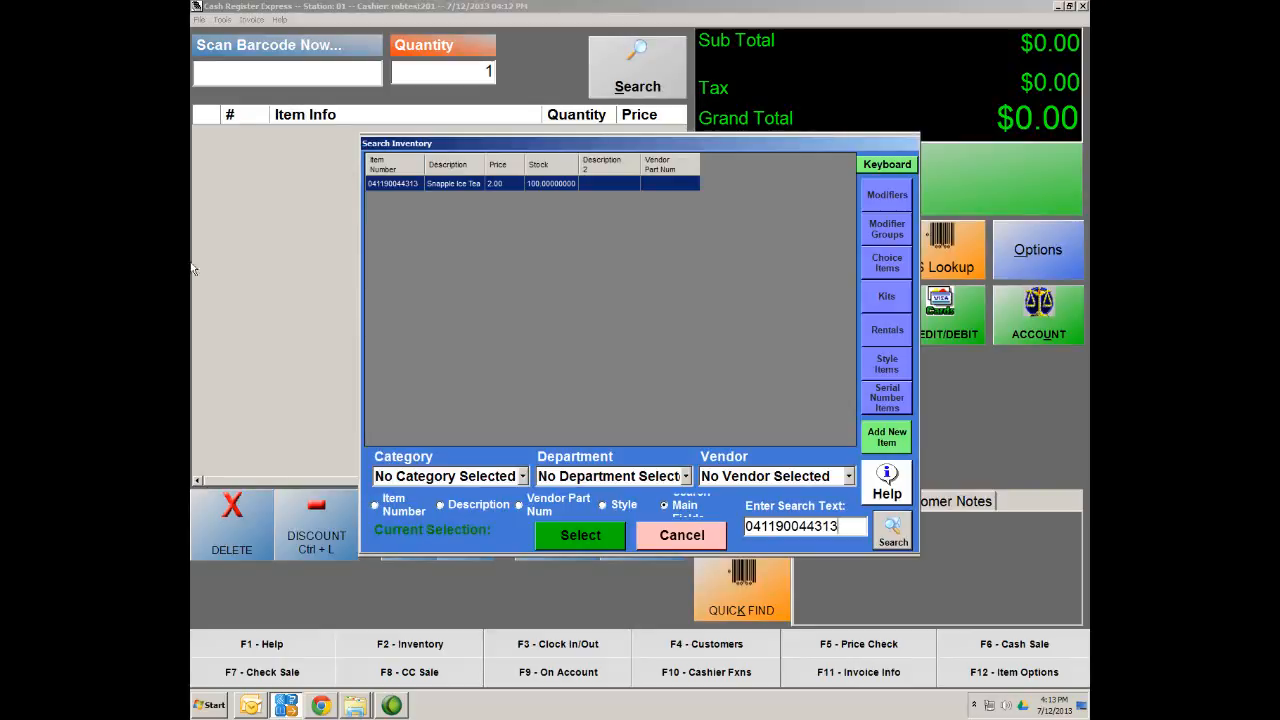
{"action": "double_click", "coordinate": [443, 184]}
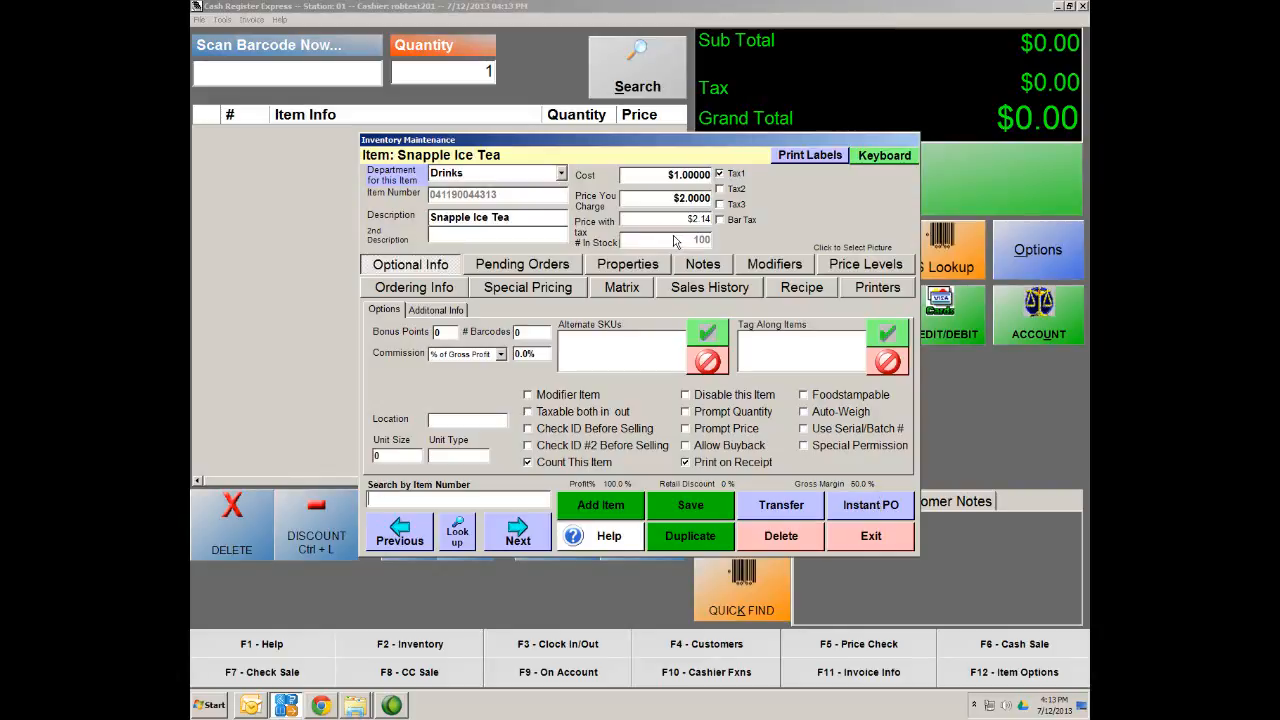
Add Adam's Drinks vendor pricing with part number 142563 under Ordering Info, save, and close the item
{"action": "left_click", "coordinate": [407, 292]}
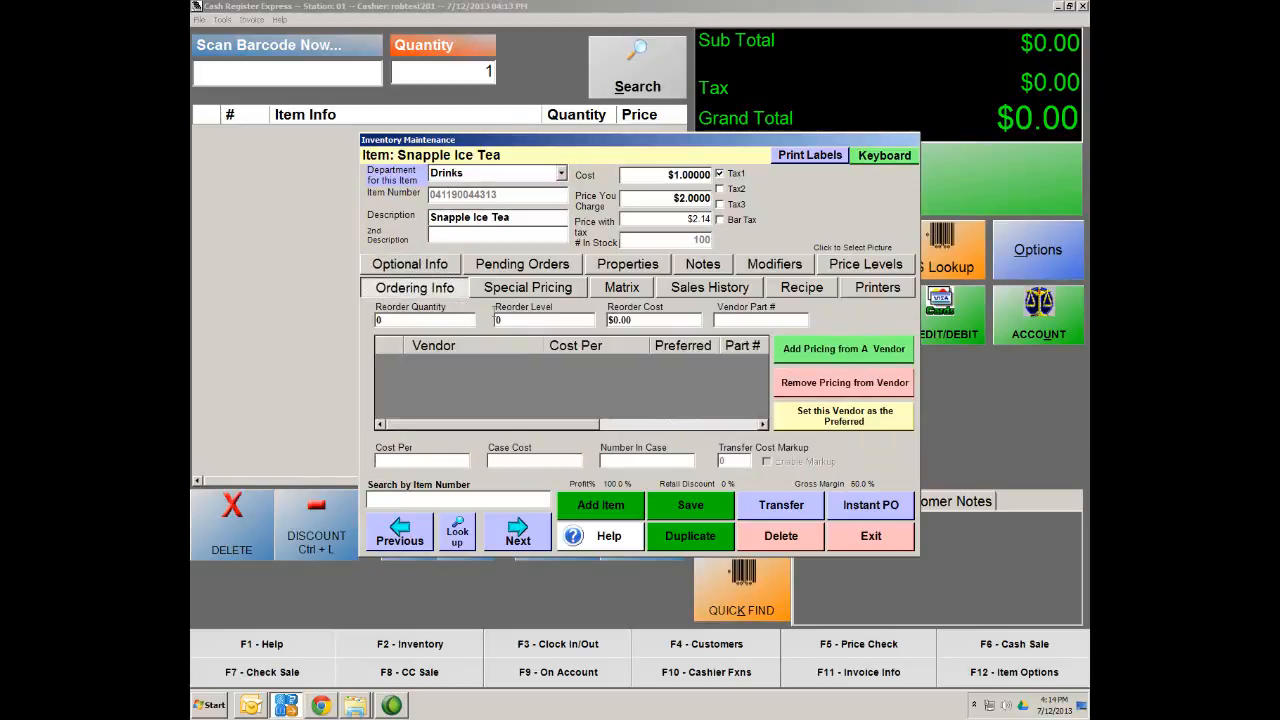
{"action": "left_click", "coordinate": [808, 357]}
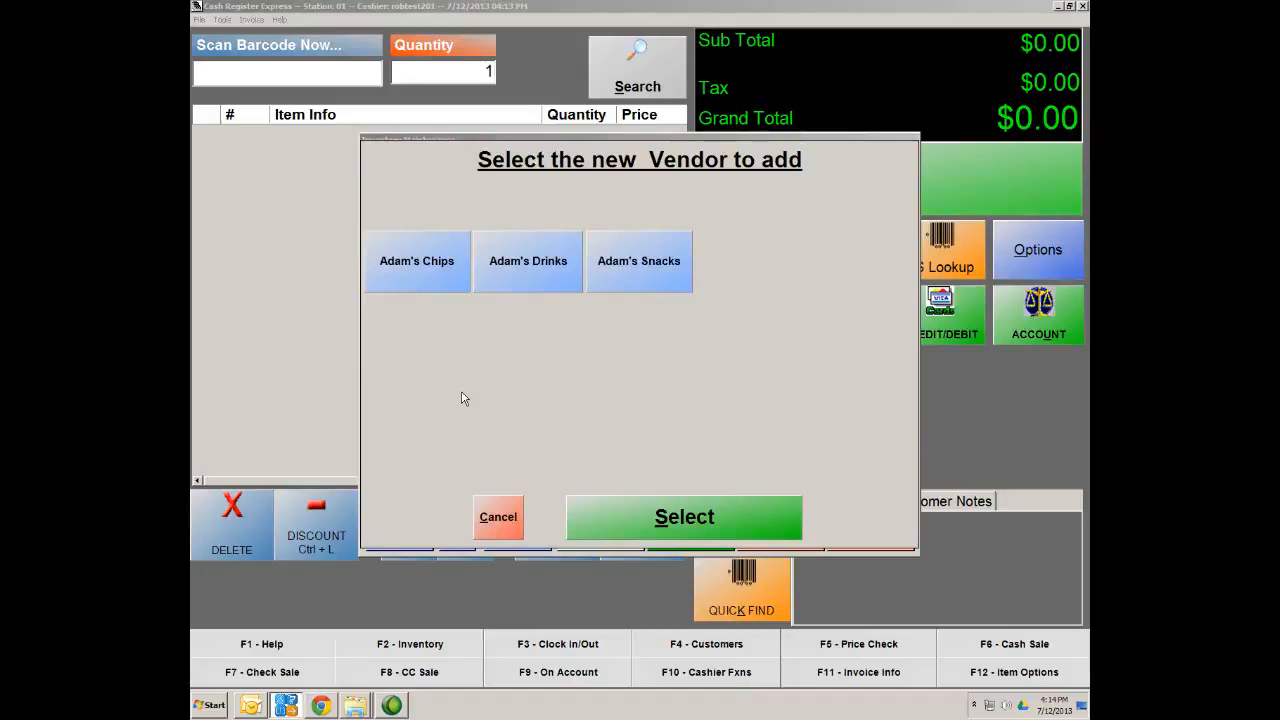
{"action": "left_click", "coordinate": [521, 274]}
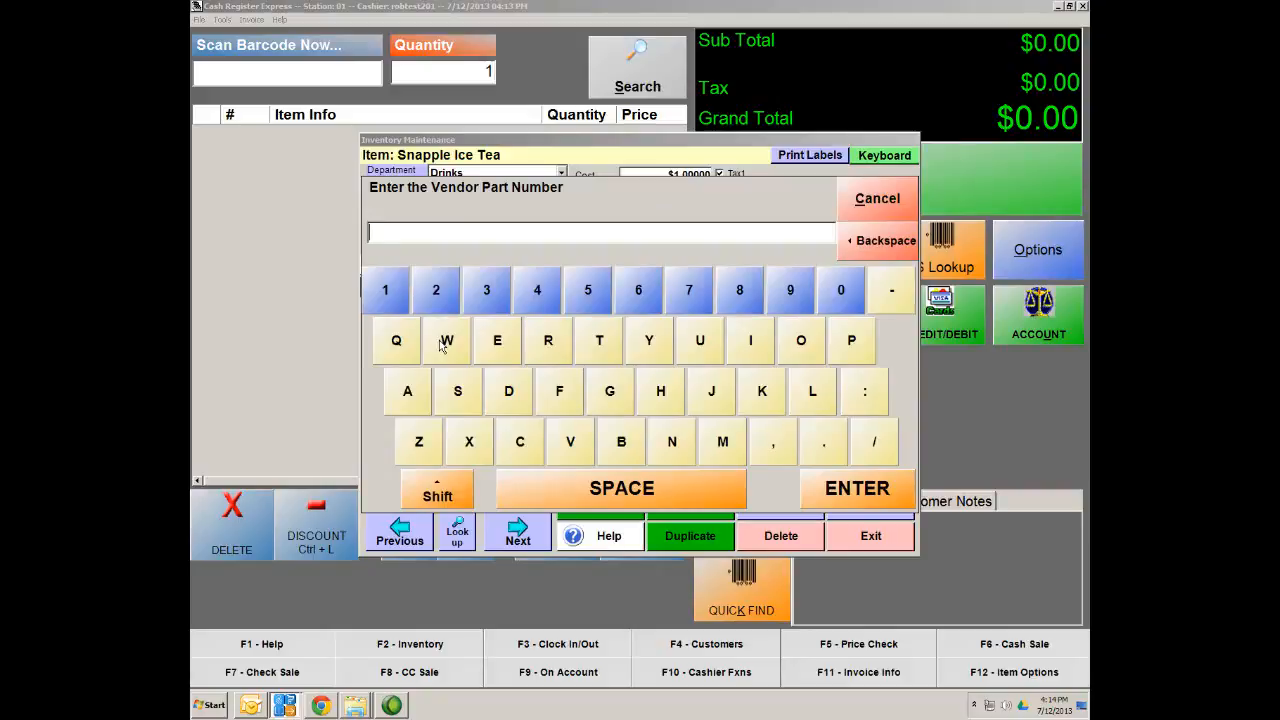
{"action": "type", "text": "142563"}
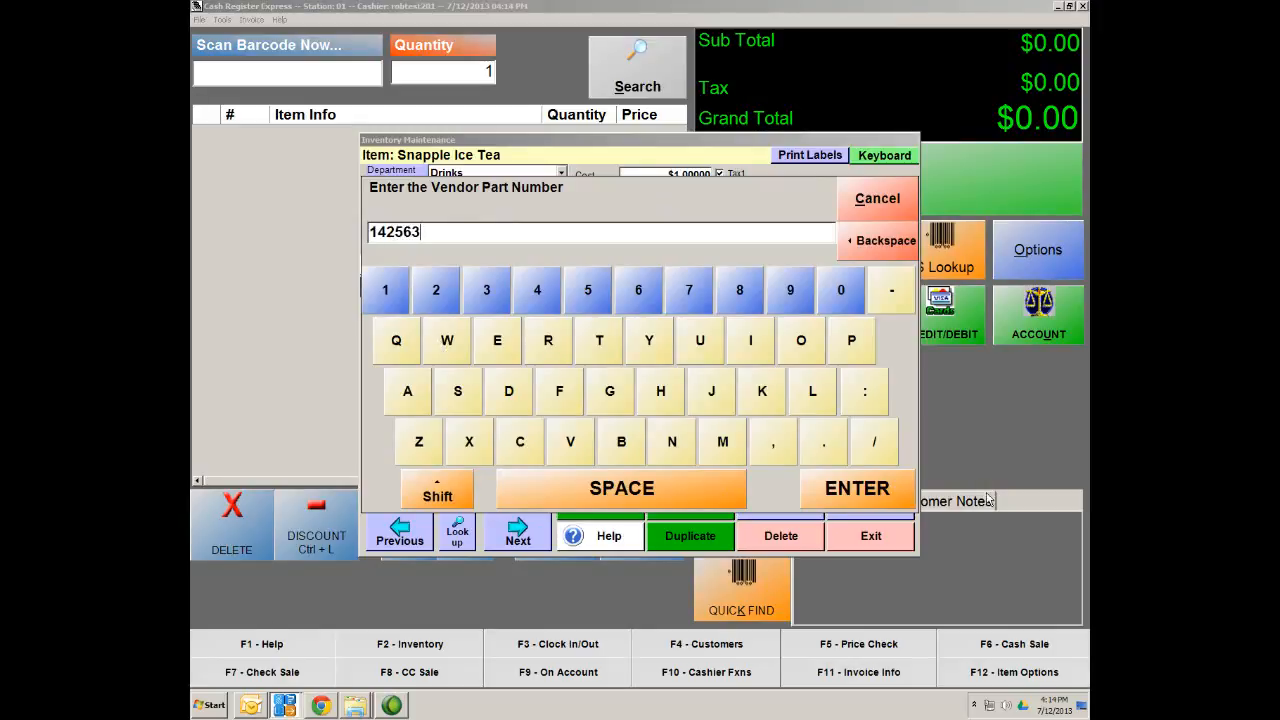
{"action": "left_click", "coordinate": [852, 492]}
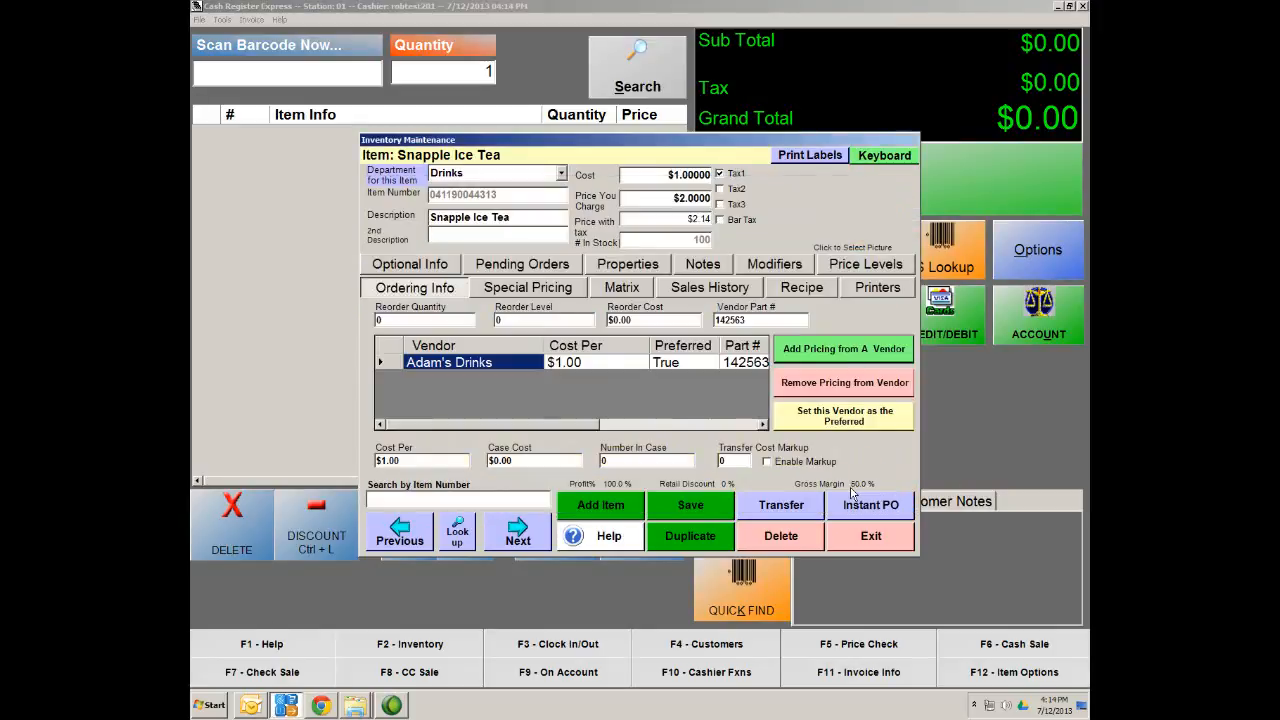
{"action": "left_click", "coordinate": [692, 507]}
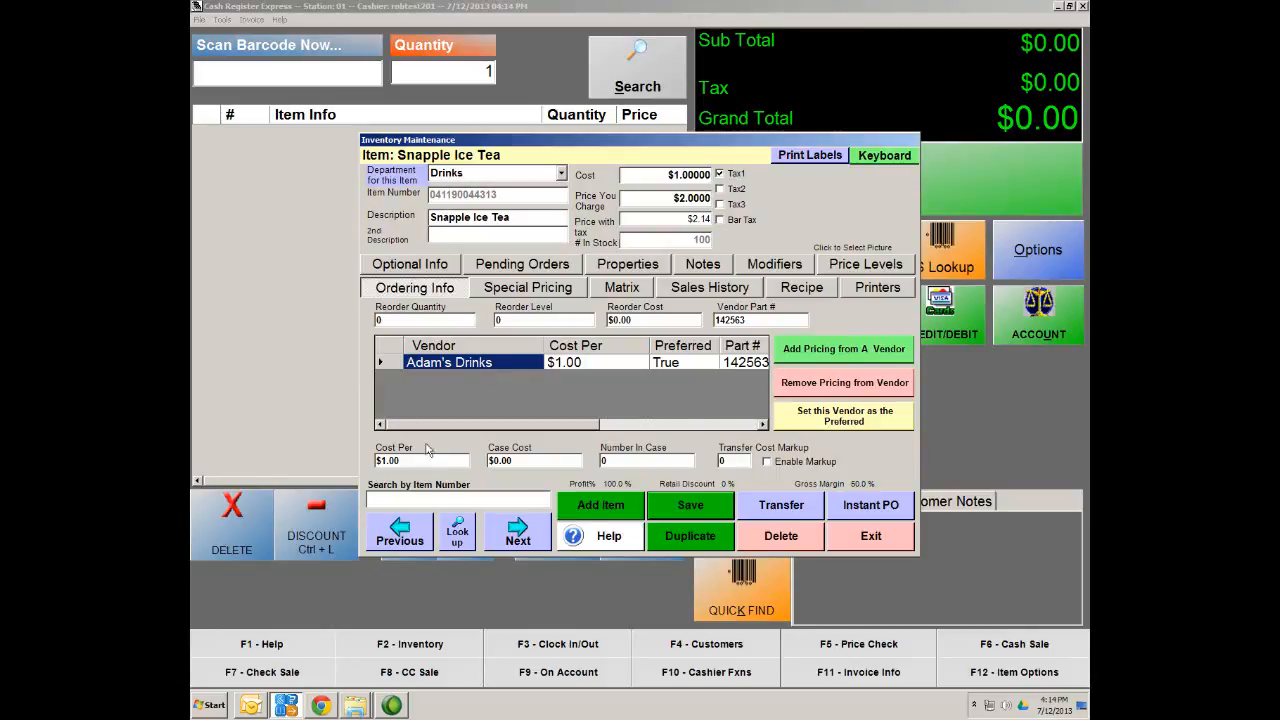
{"action": "left_click", "coordinate": [692, 507]}
{"action": "left_click", "coordinate": [872, 537]}
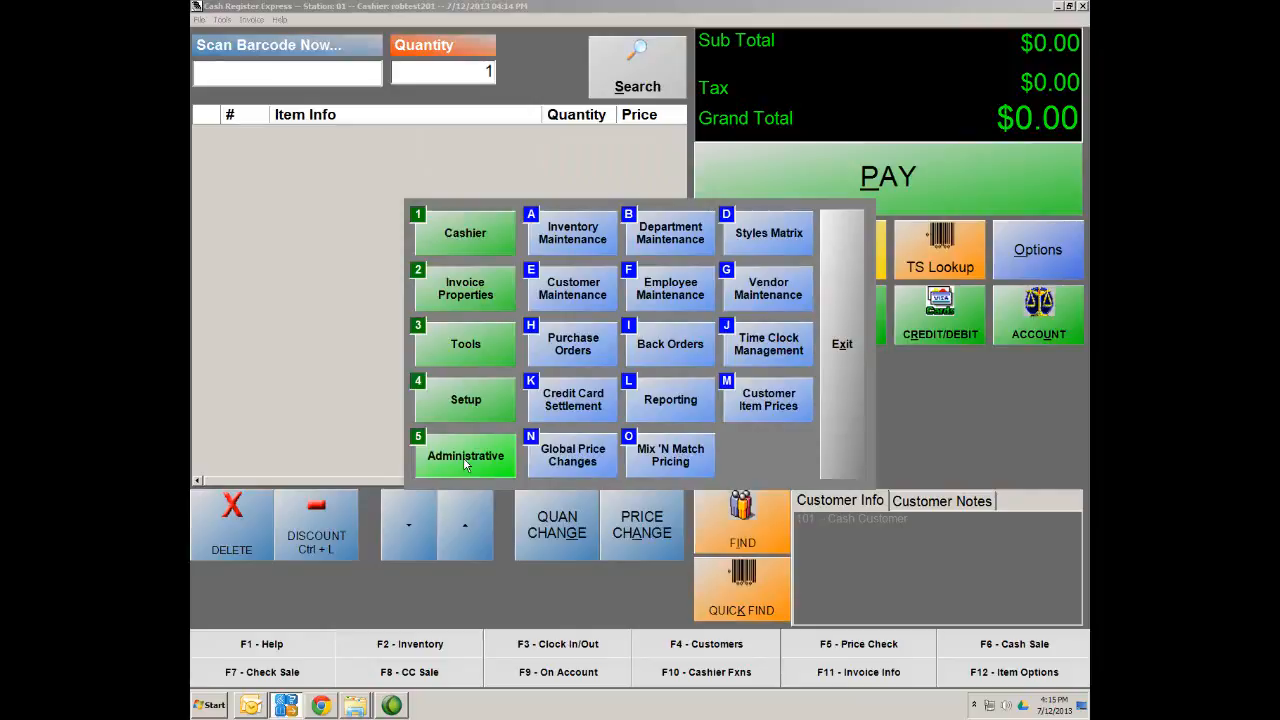
Add a new Standard Purchase Order from the Purchase Orders screen
{"action": "left_click", "coordinate": [565, 352]}
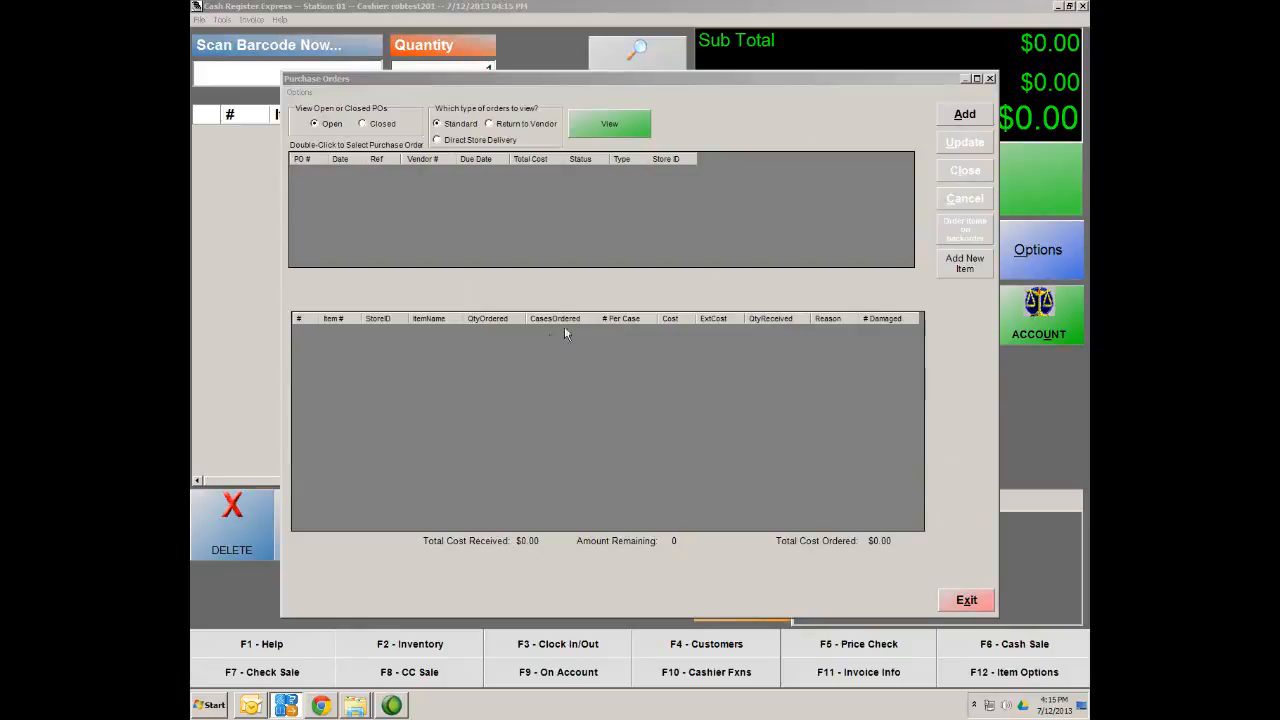
{"action": "left_click", "coordinate": [966, 116]}
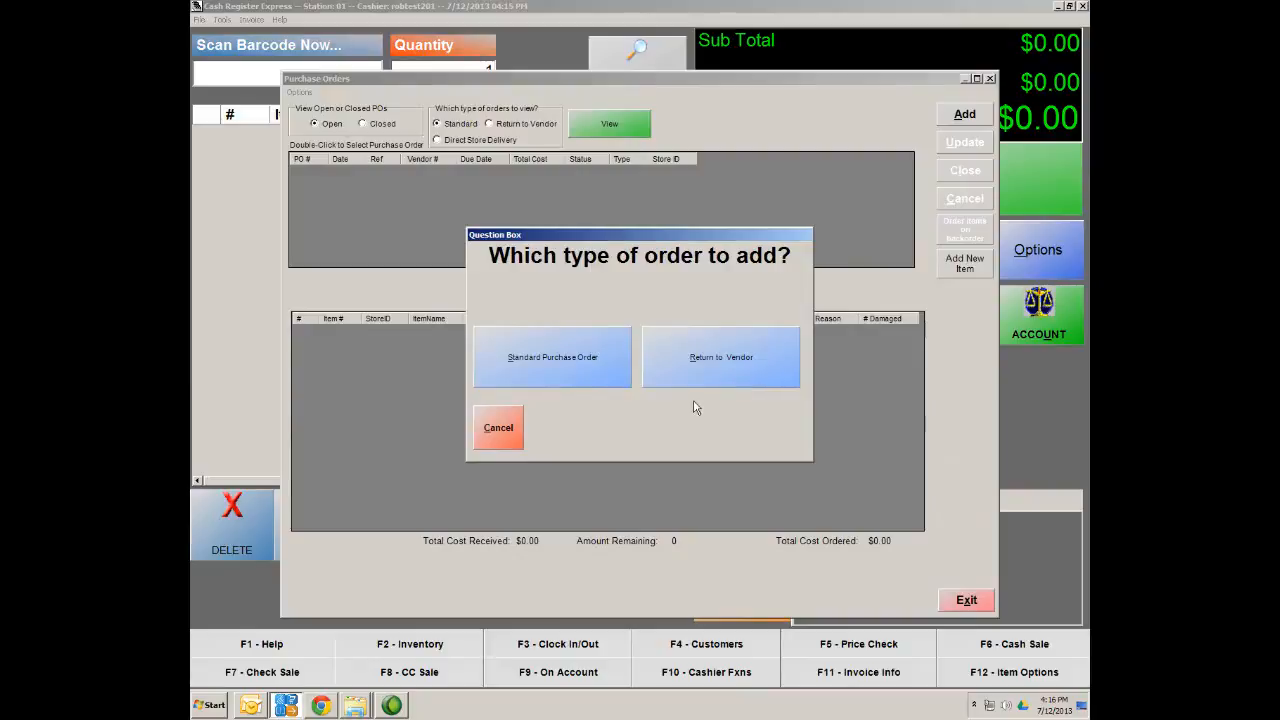
{"action": "left_click", "coordinate": [522, 368]}
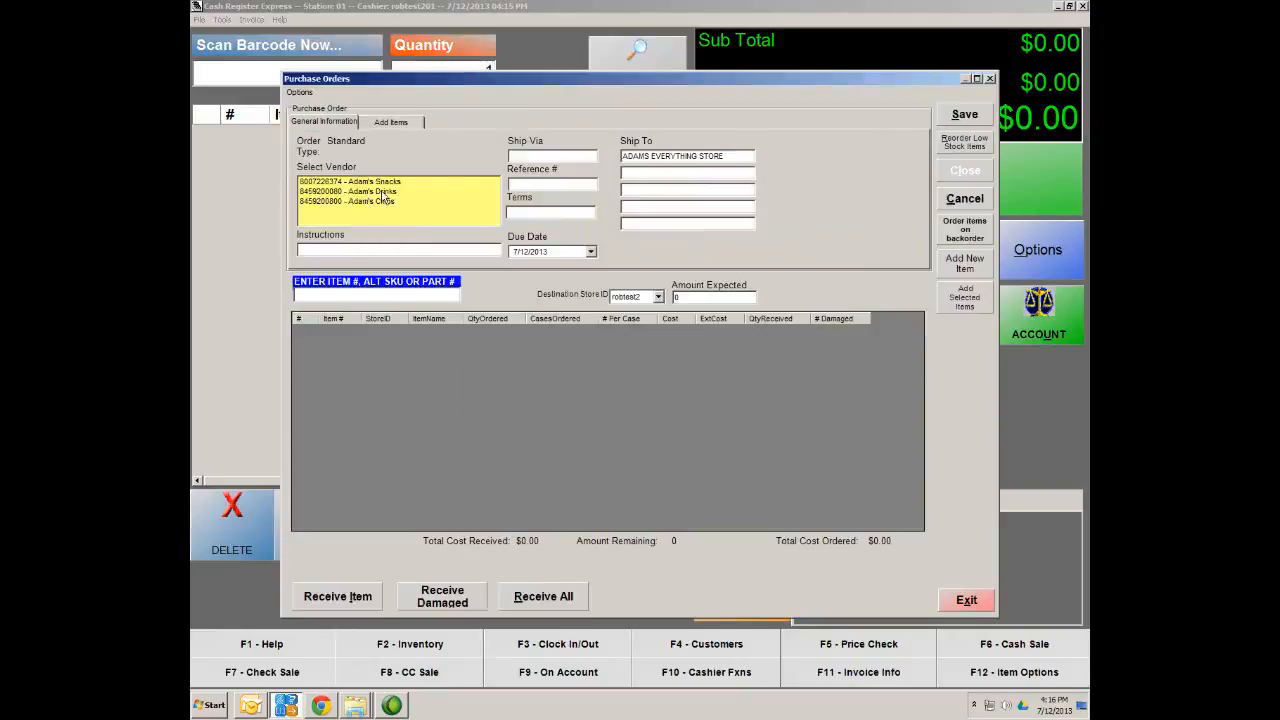
Choose Adam's Drinks as the vendor and add Snapple Ice Tea to the order
{"action": "left_click", "coordinate": [359, 192]}
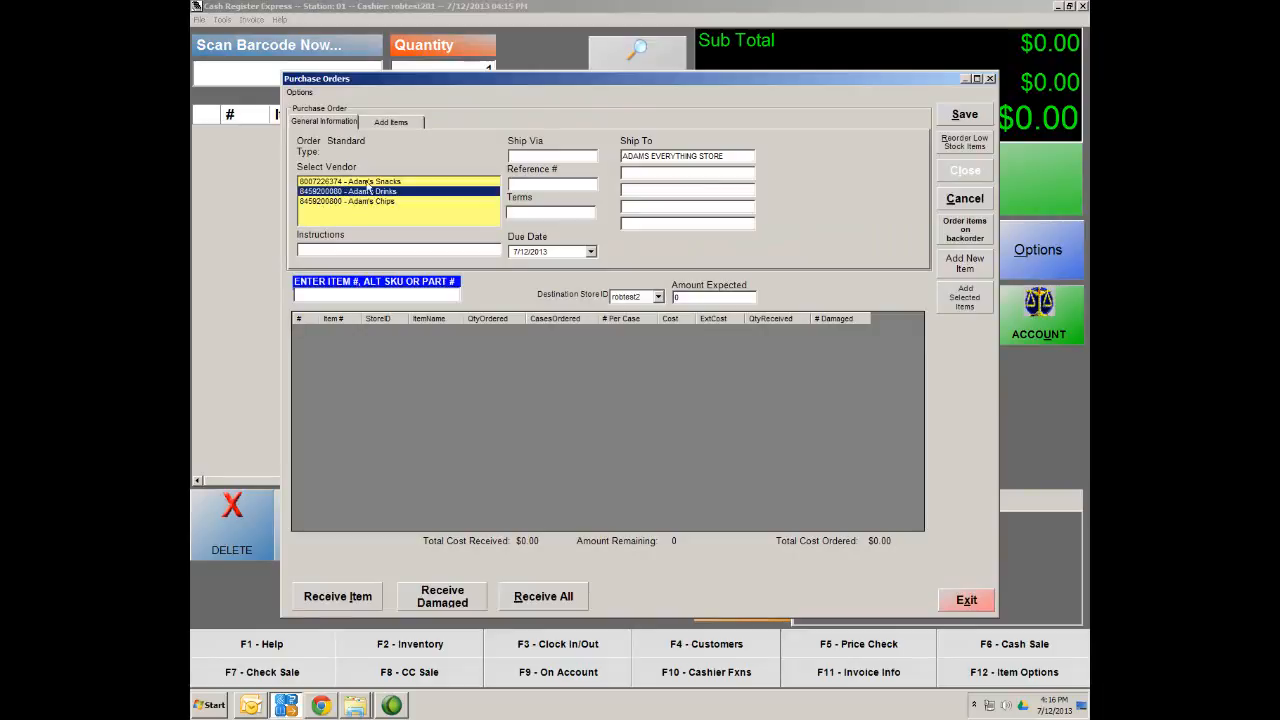
{"action": "left_click", "coordinate": [396, 123]}
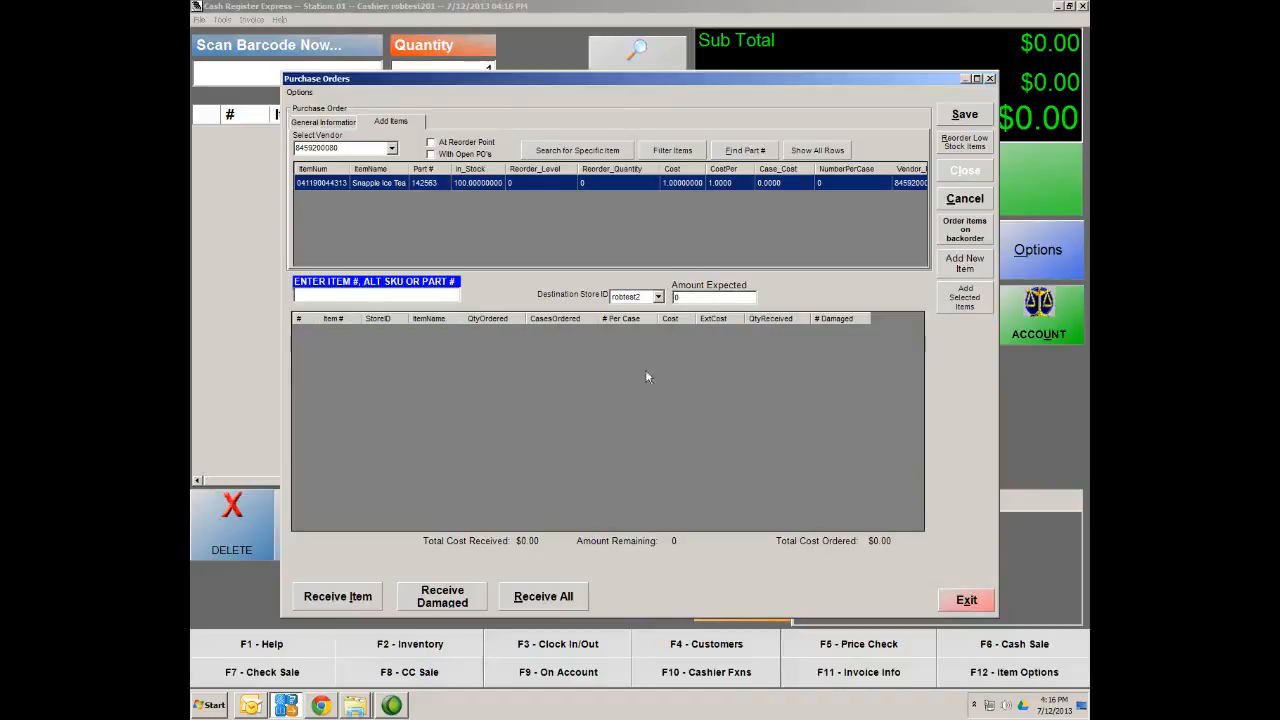
{"action": "double_click", "coordinate": [323, 184]}
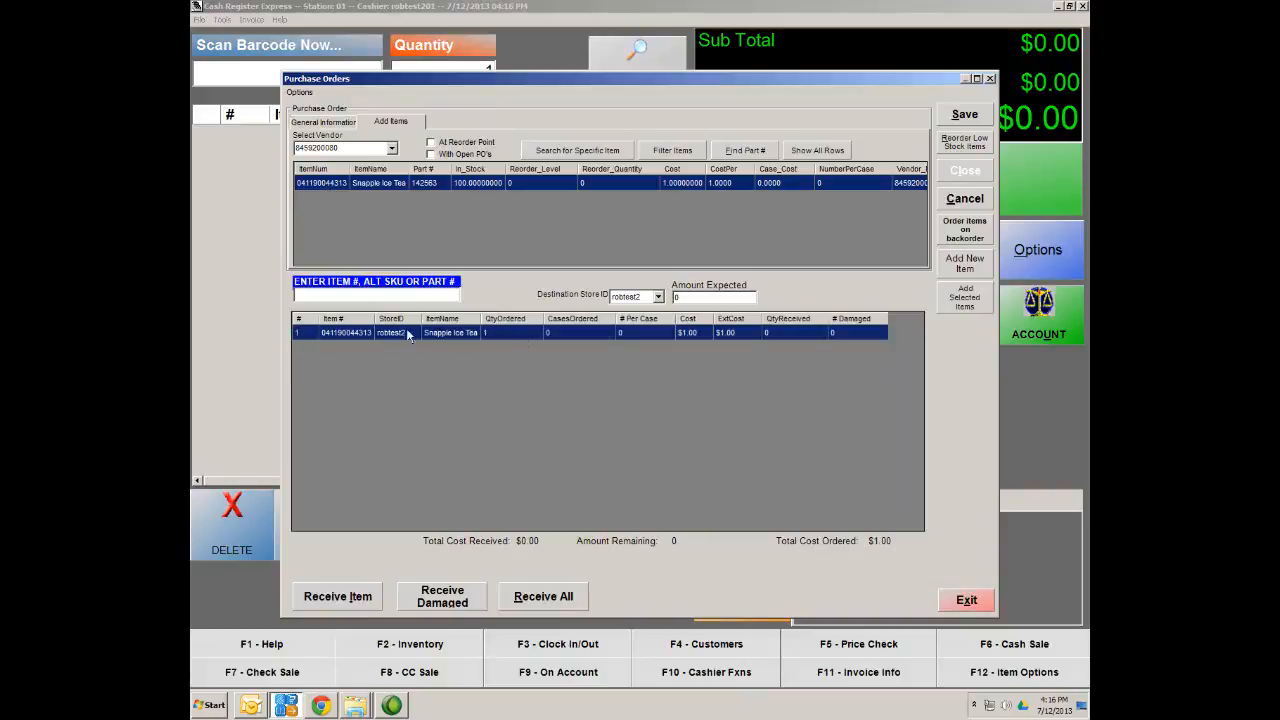
Set the Snapple Ice Tea ordered quantity to 100 and save the purchase order
{"action": "left_click", "coordinate": [508, 332]}
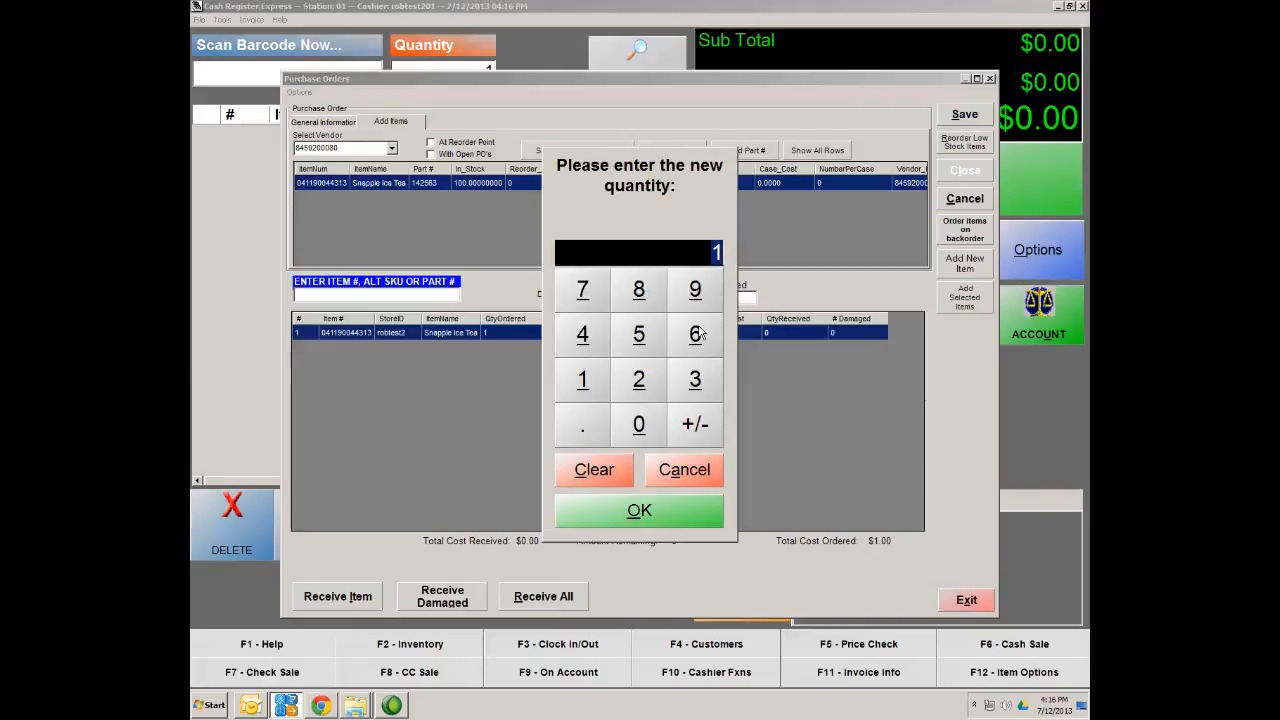
{"action": "type", "text": "100"}
{"action": "left_click", "coordinate": [625, 515]}
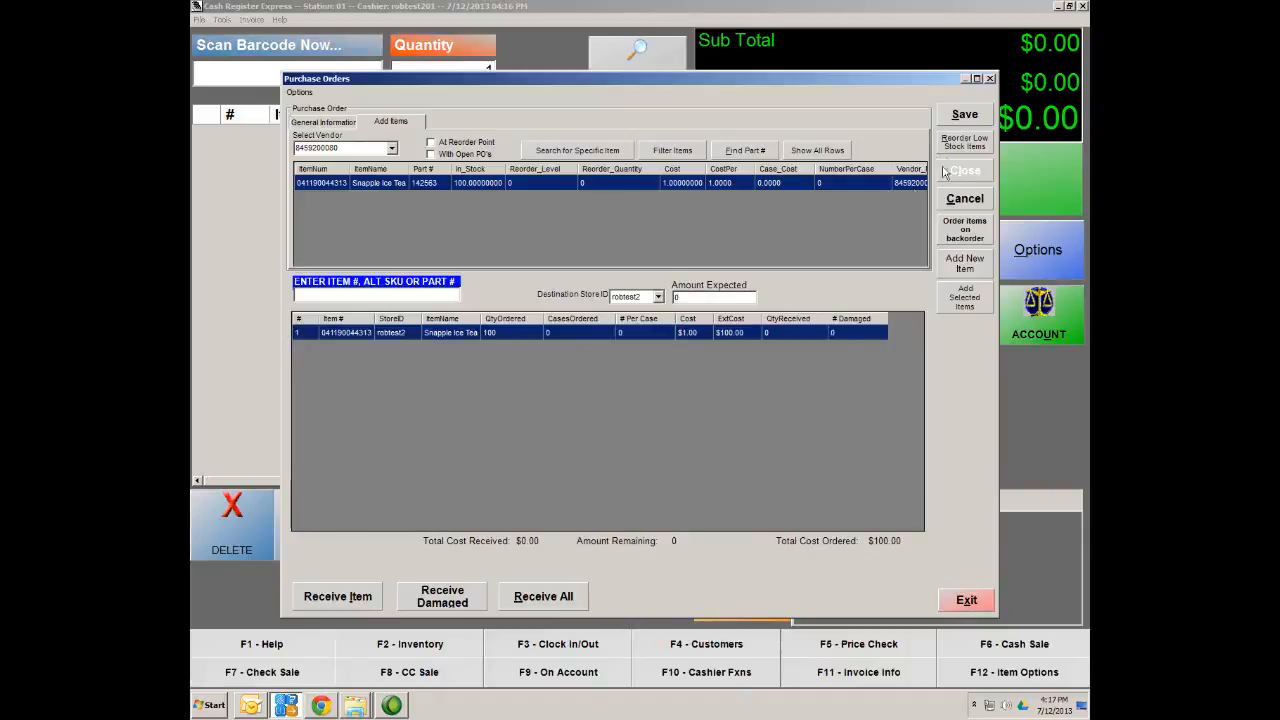
{"action": "left_click", "coordinate": [966, 116]}
{"action": "left_click", "coordinate": [980, 116]}
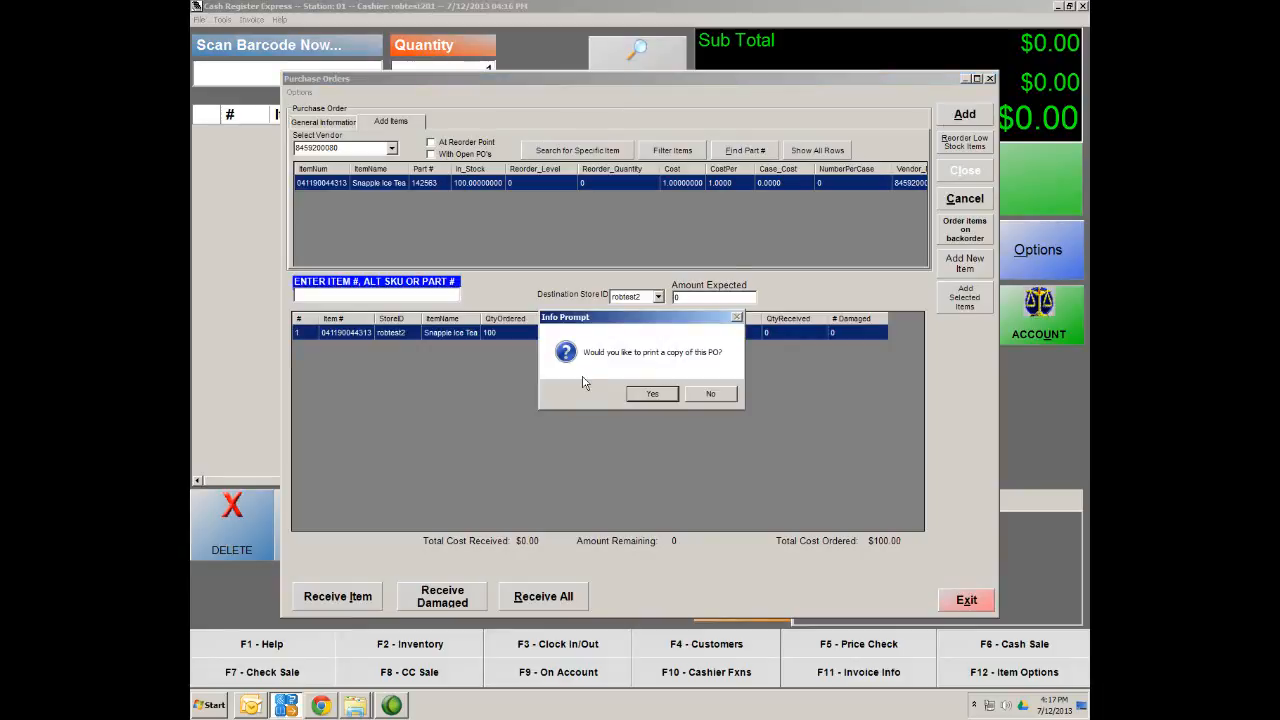
Decline printing a copy of the new purchase order
{"action": "left_click", "coordinate": [708, 395]}
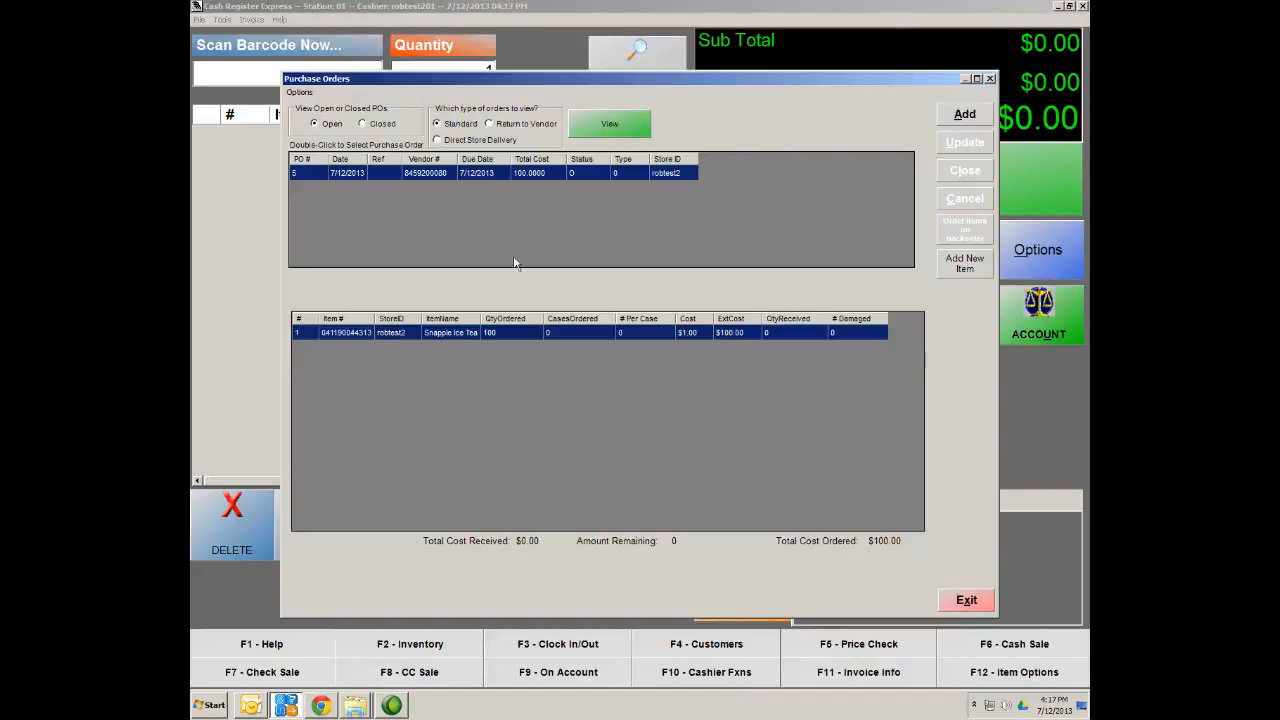
Receive all 100 Snapple Ice Tea against line 1 of PO 5 and save the update
{"action": "double_click", "coordinate": [376, 176]}
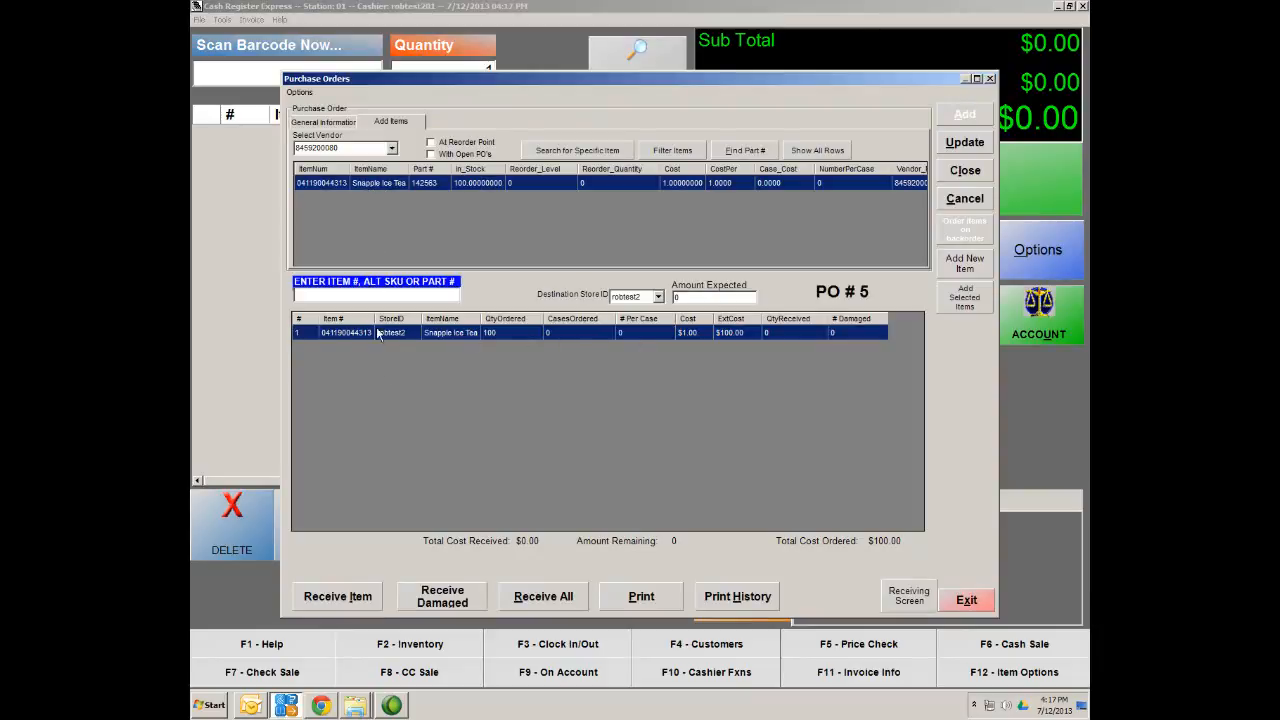
{"action": "double_click", "coordinate": [483, 334]}
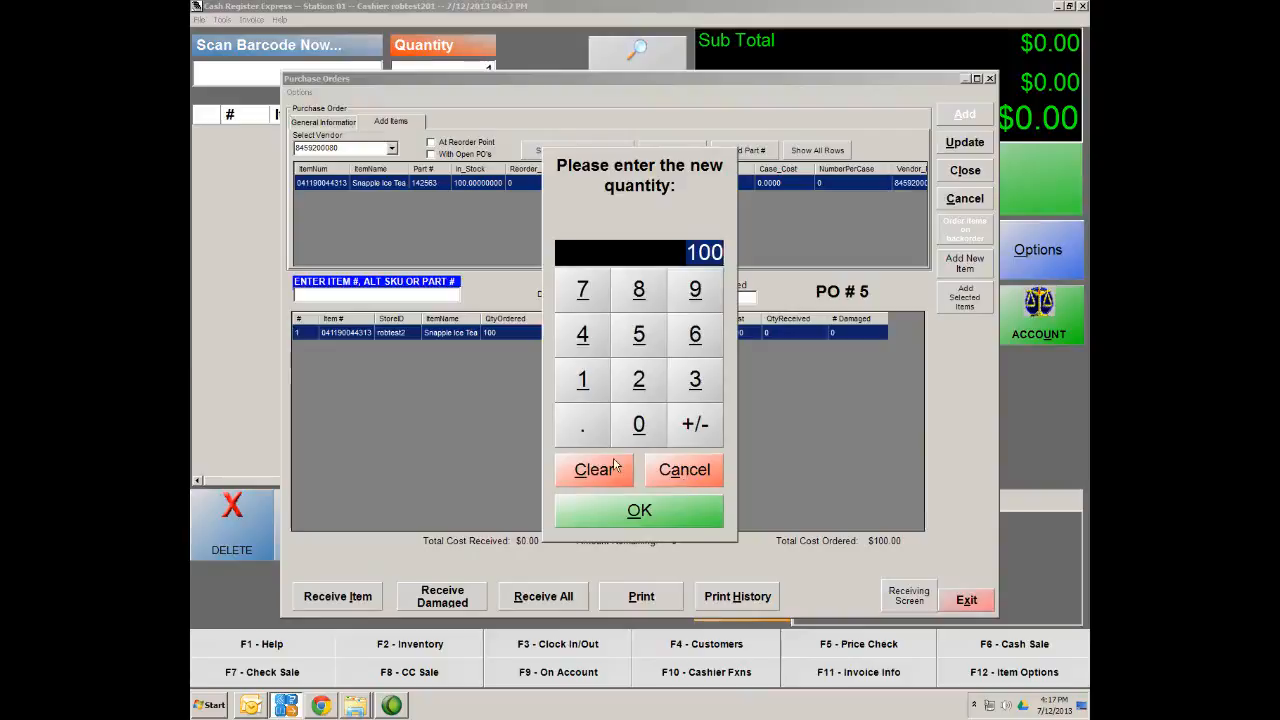
{"action": "key", "text": "Return"}
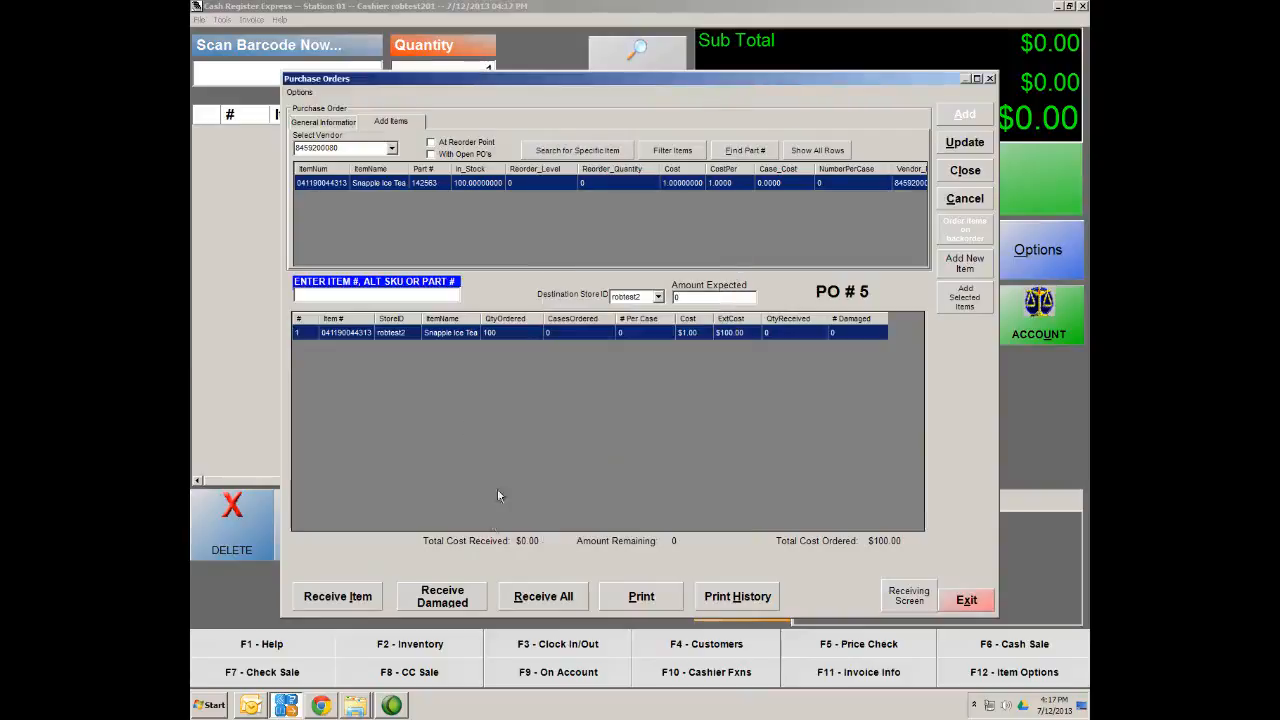
{"action": "left_click", "coordinate": [338, 598]}
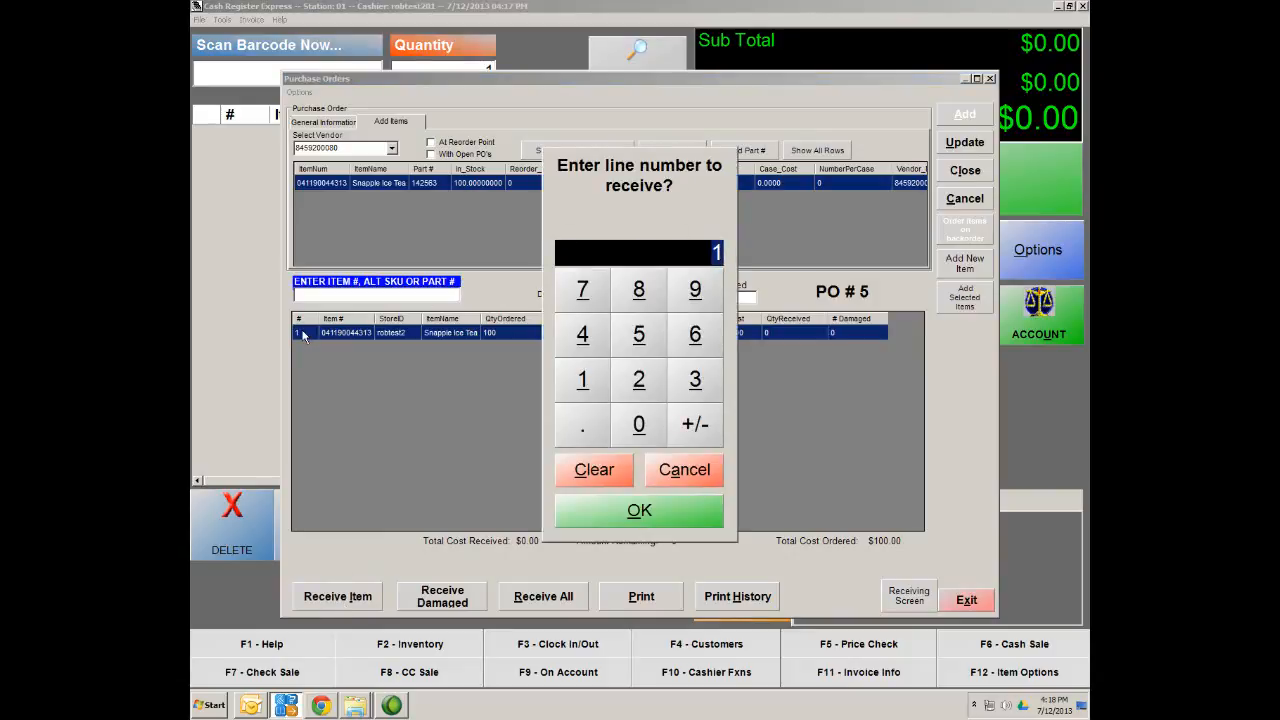
{"action": "left_click", "coordinate": [635, 514]}
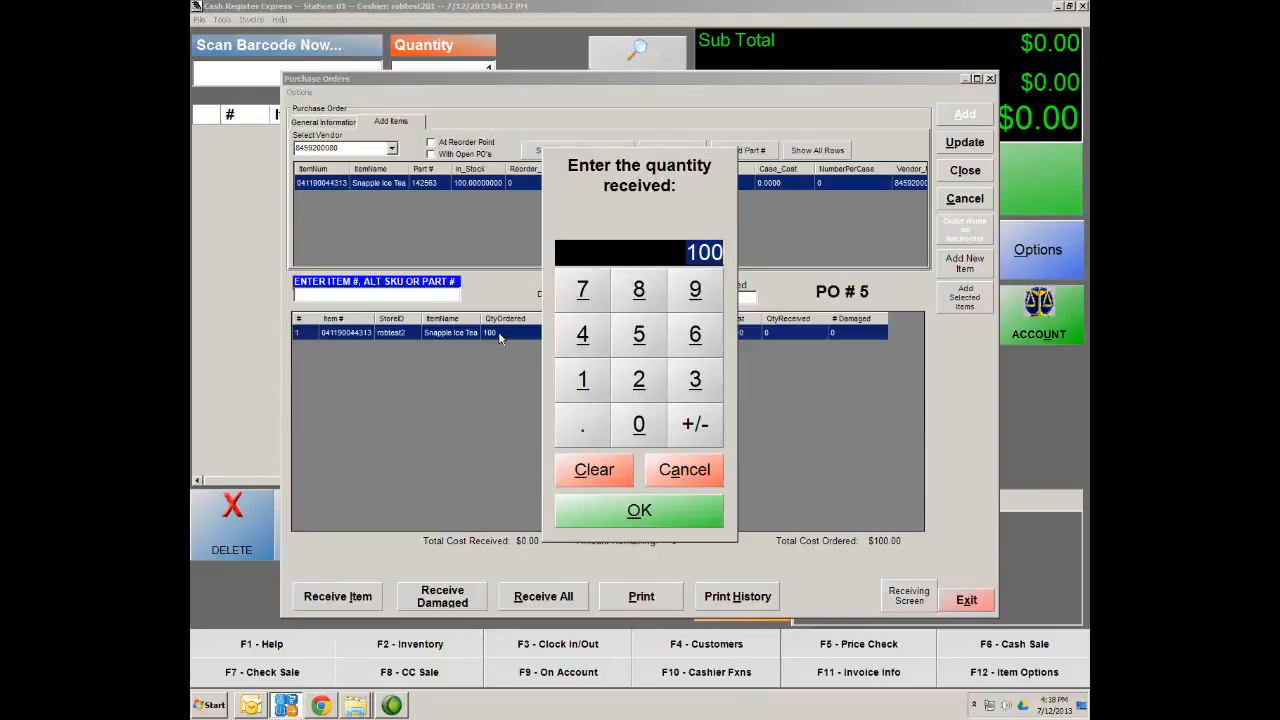
{"action": "left_click", "coordinate": [640, 512]}
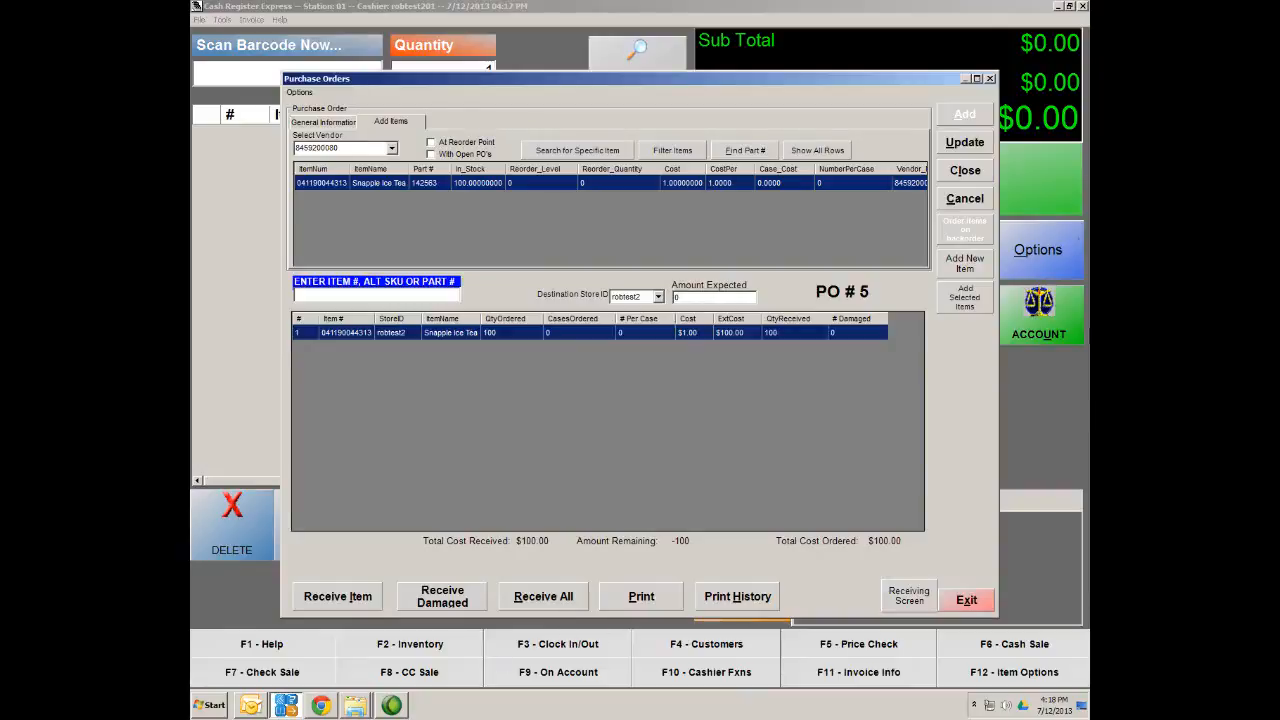
{"action": "left_click", "coordinate": [964, 145]}
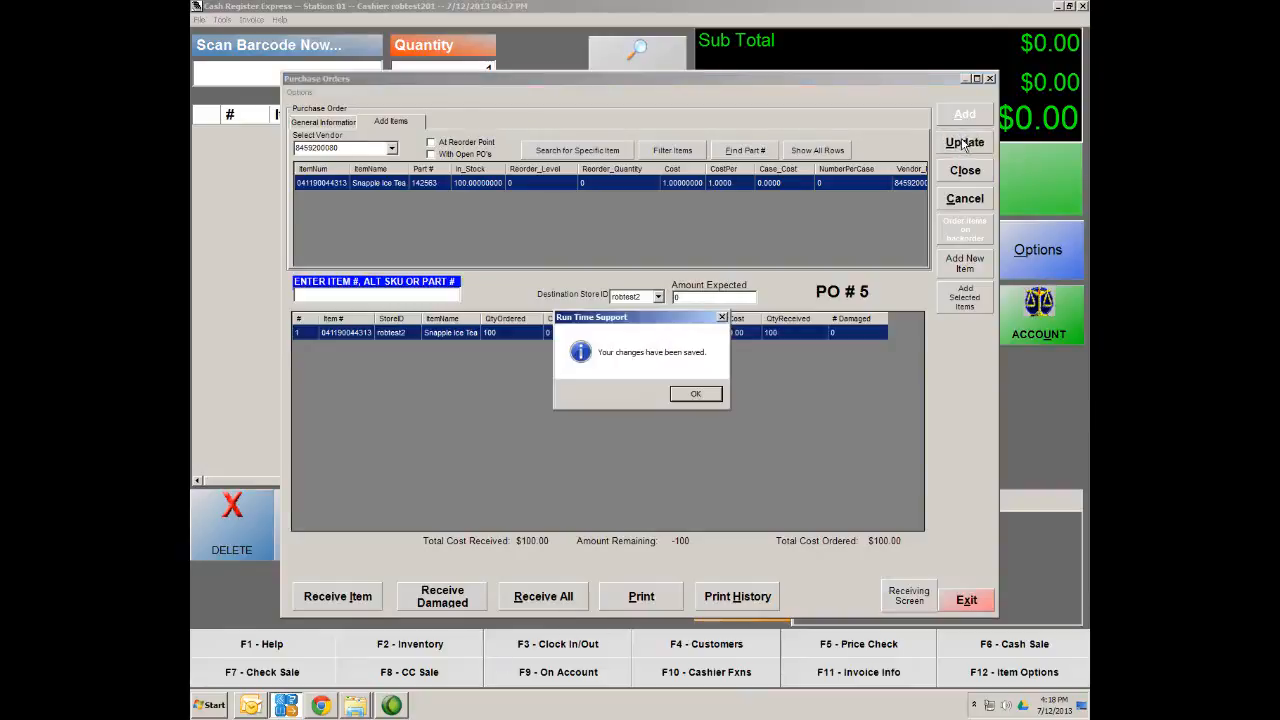
{"action": "left_click", "coordinate": [695, 396]}
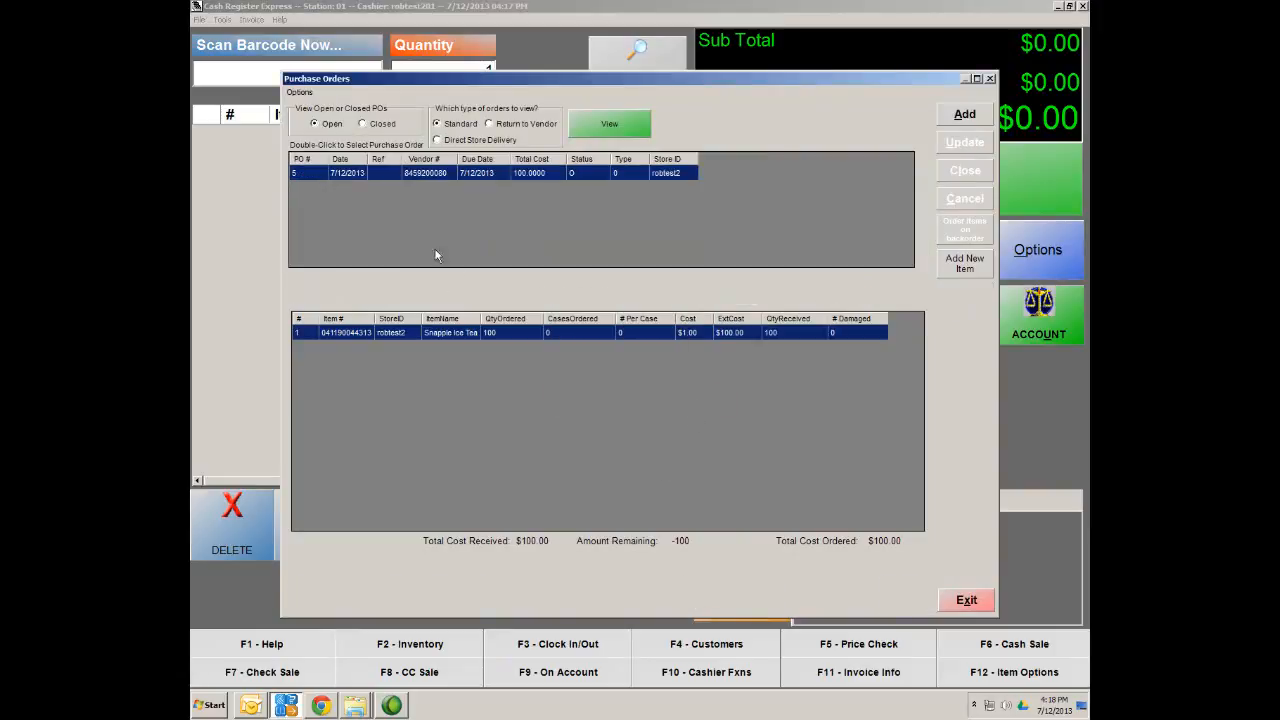
Close PO 5 with confirmation and exit to the administrative menu
{"action": "double_click", "coordinate": [414, 175]}
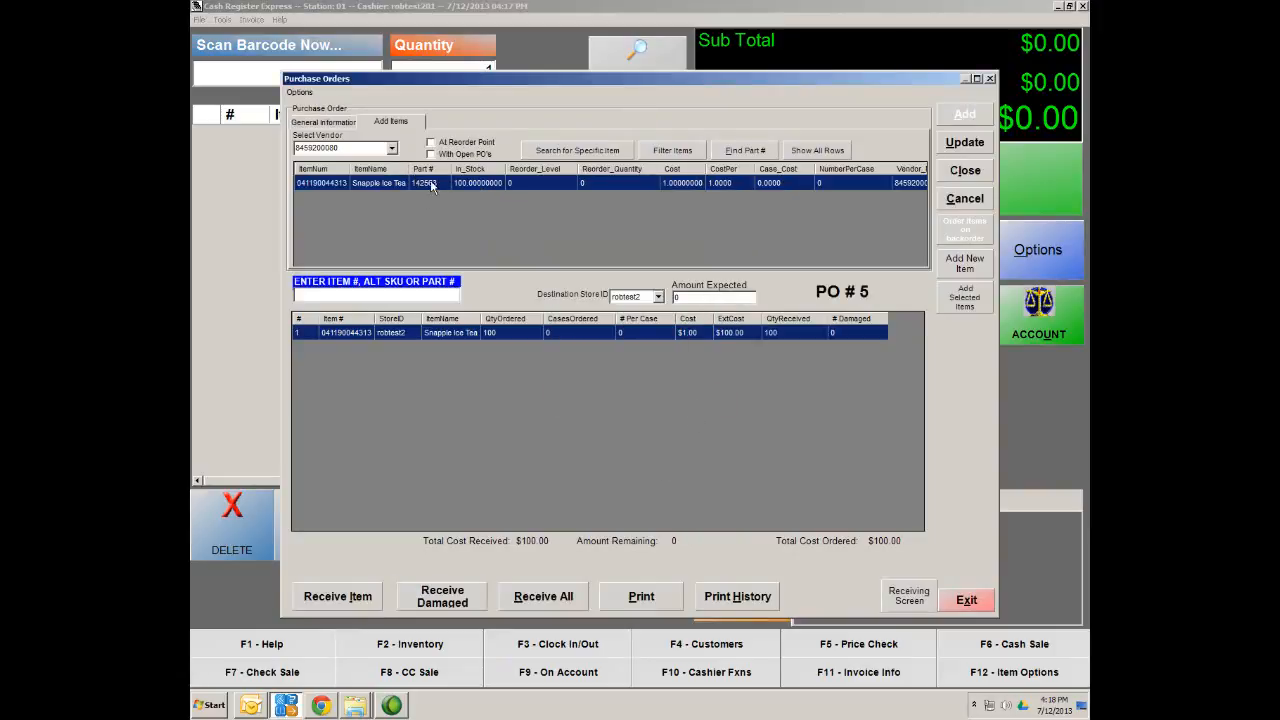
{"action": "left_click", "coordinate": [966, 172]}
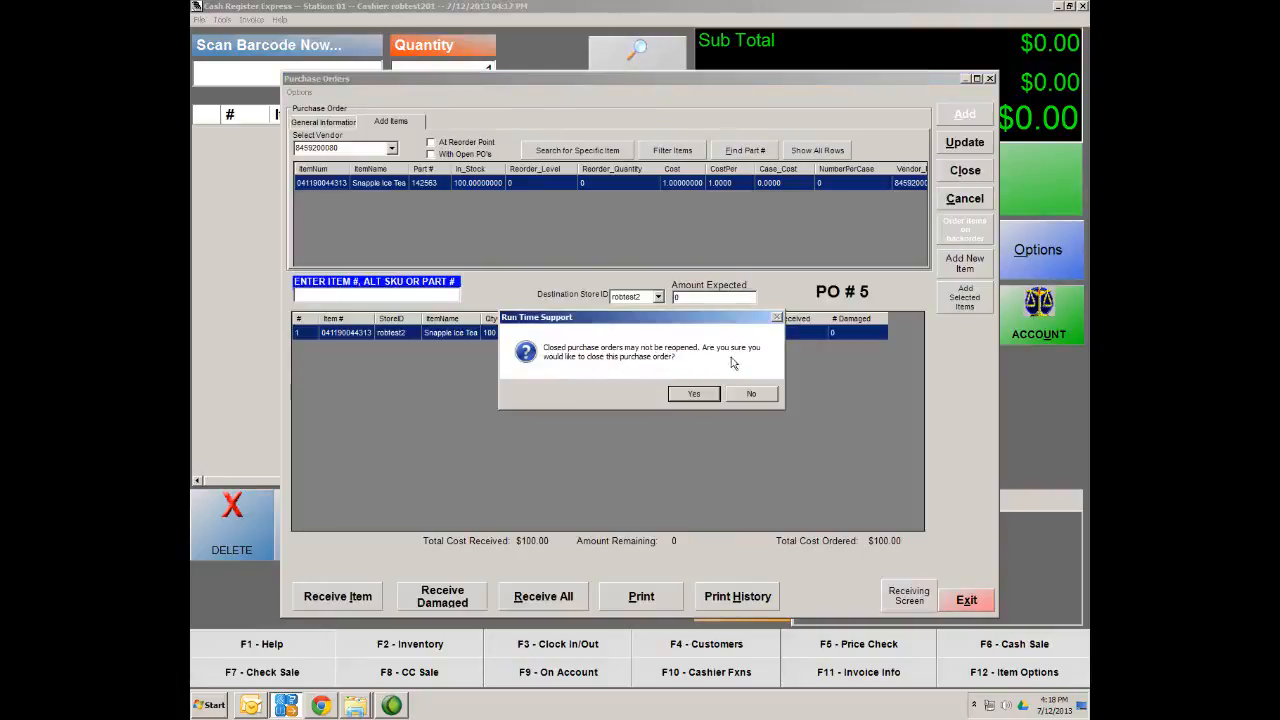
{"action": "left_click", "coordinate": [692, 396]}
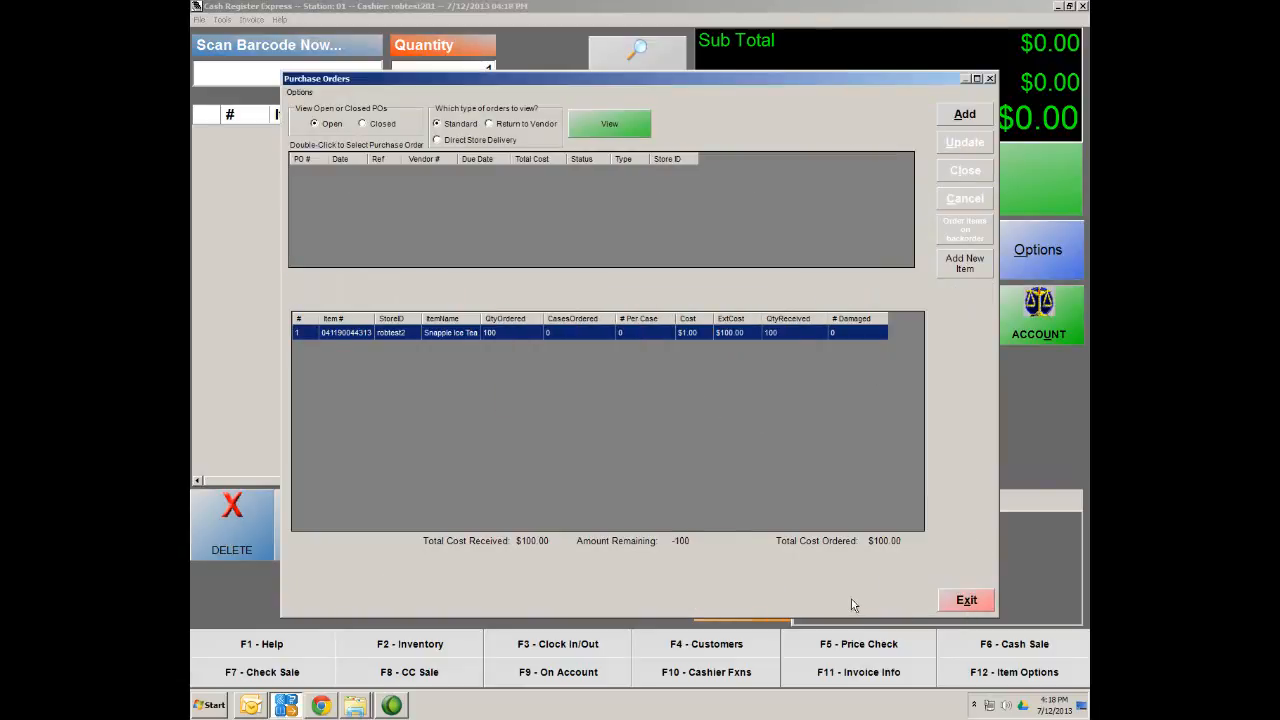
{"action": "left_click", "coordinate": [973, 606]}
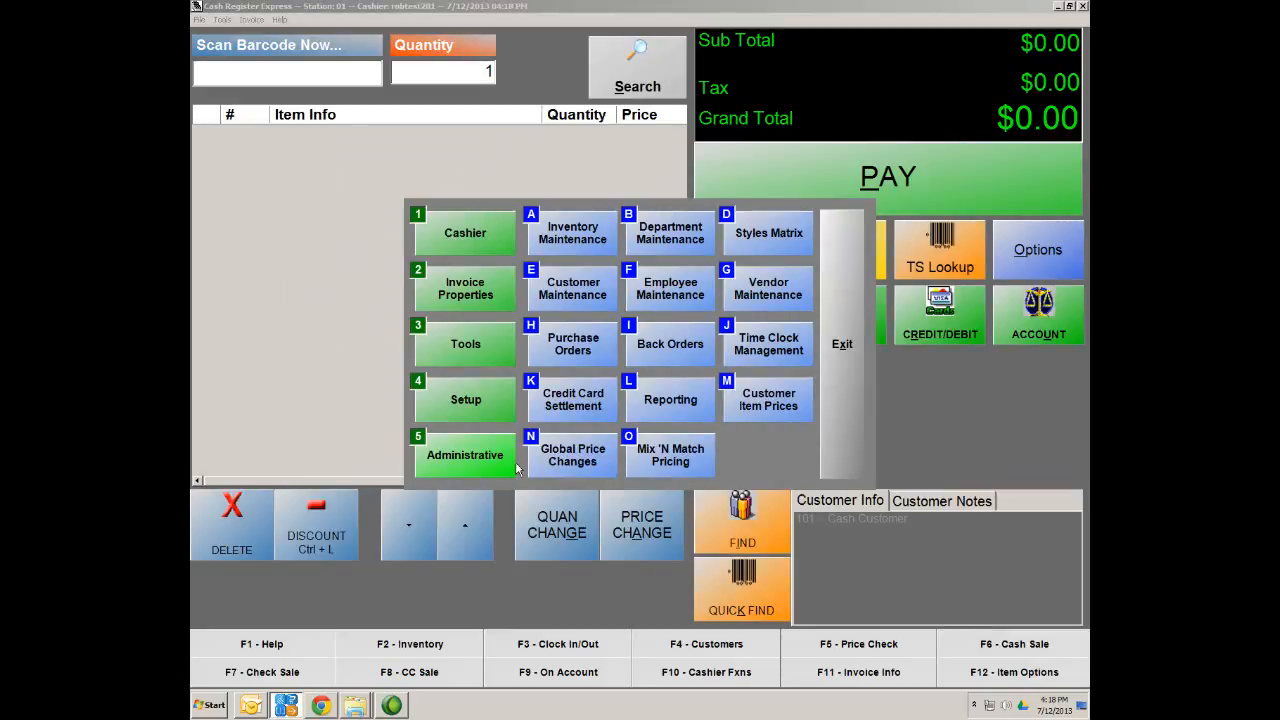
{"action": "left_click", "coordinate": [573, 235]}
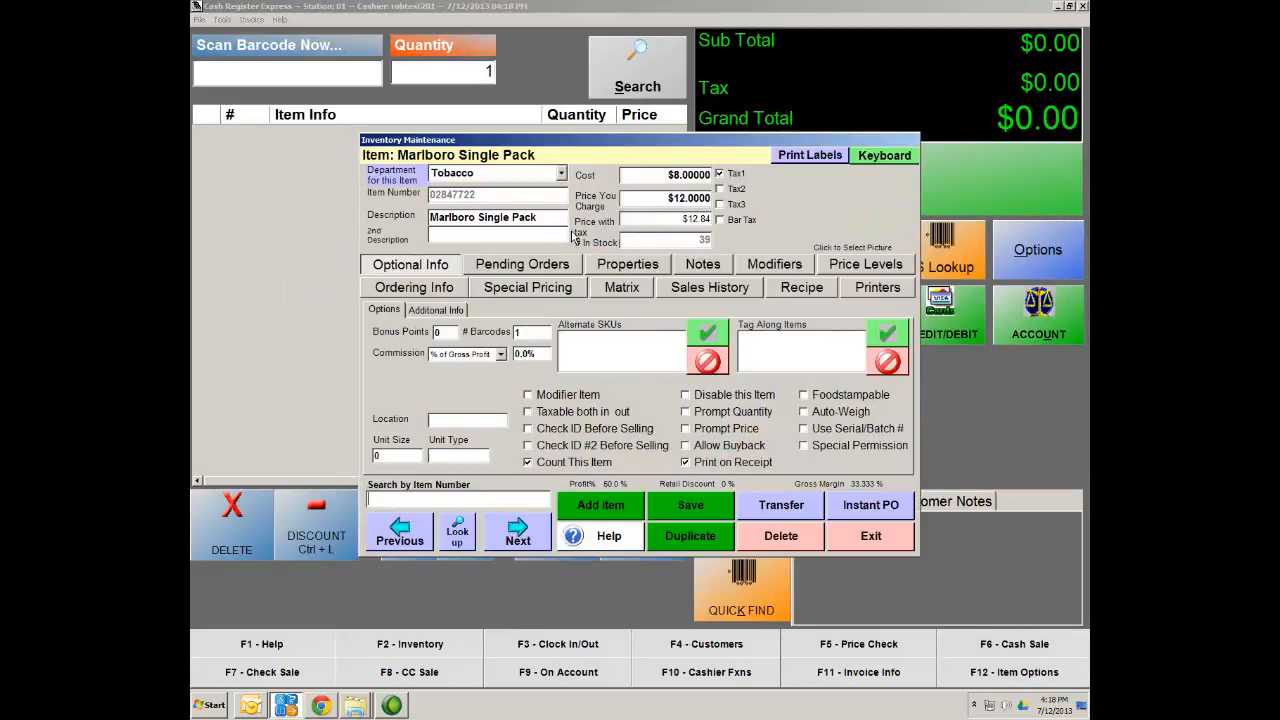
{"action": "left_click", "coordinate": [458, 545]}
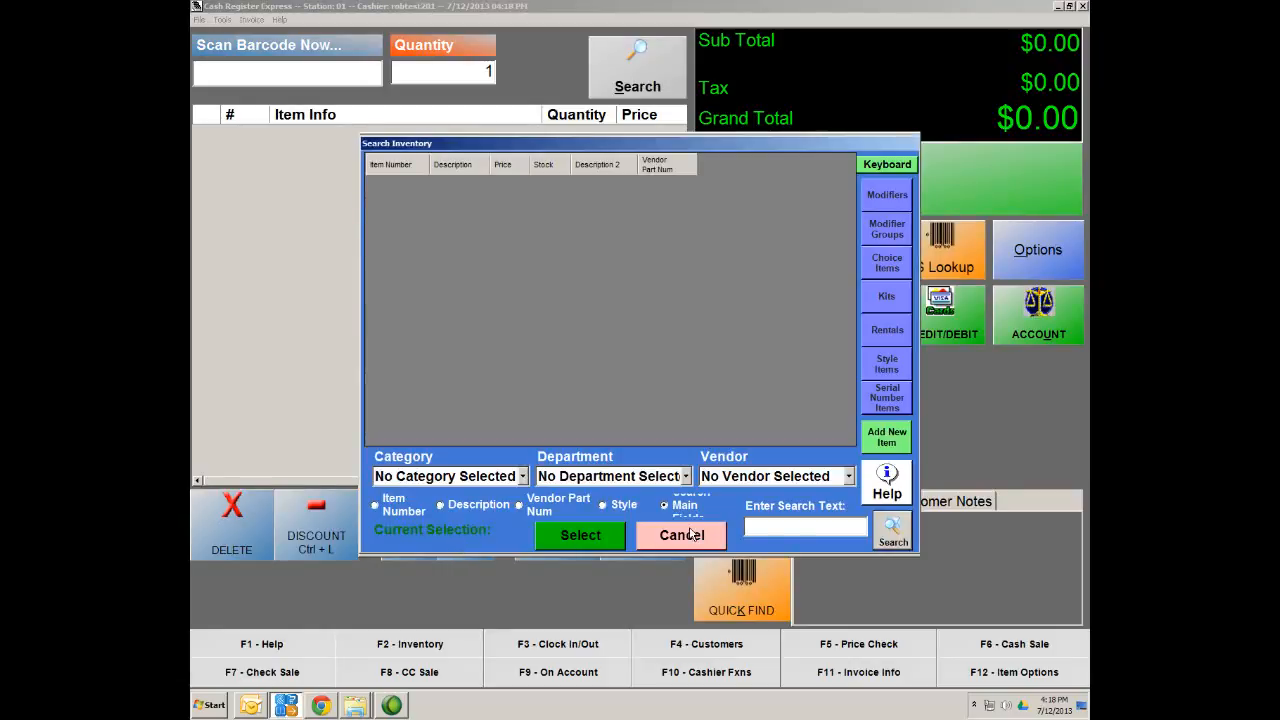
{"action": "left_click", "coordinate": [790, 528]}
{"action": "type", "text": "041190044313"}
{"action": "key", "text": "Return"}
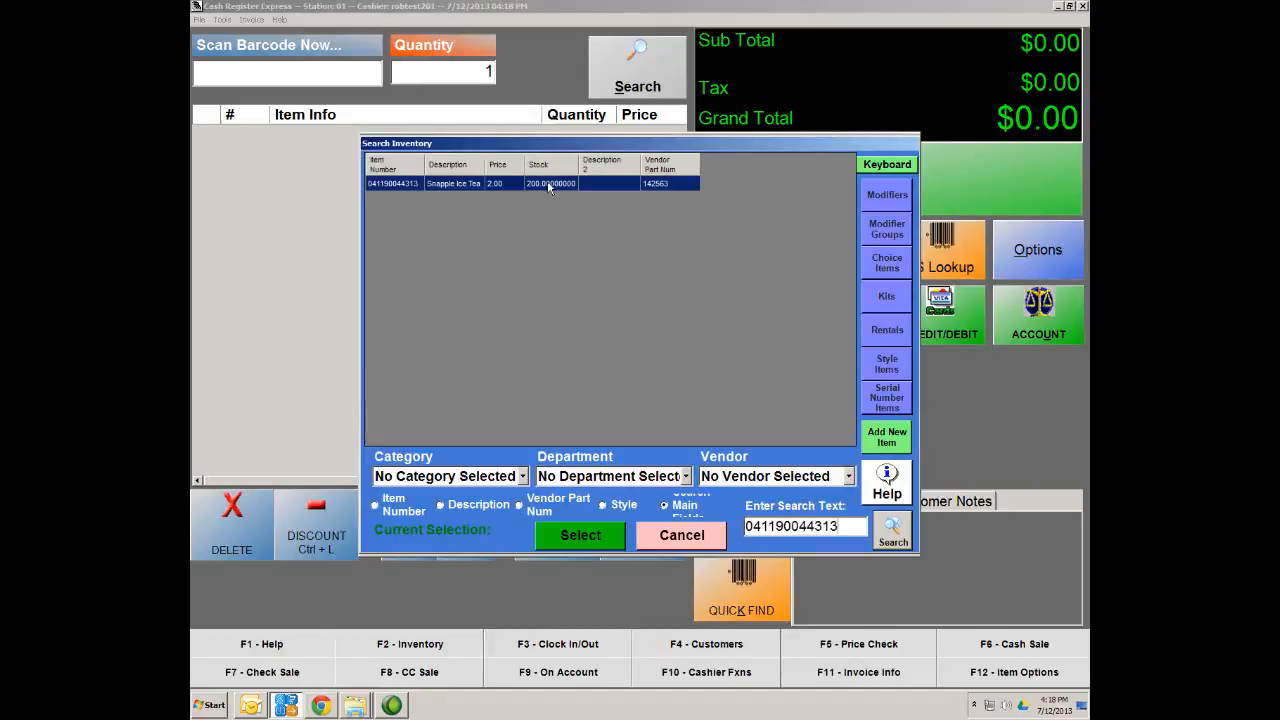
{"action": "double_click", "coordinate": [418, 183]}
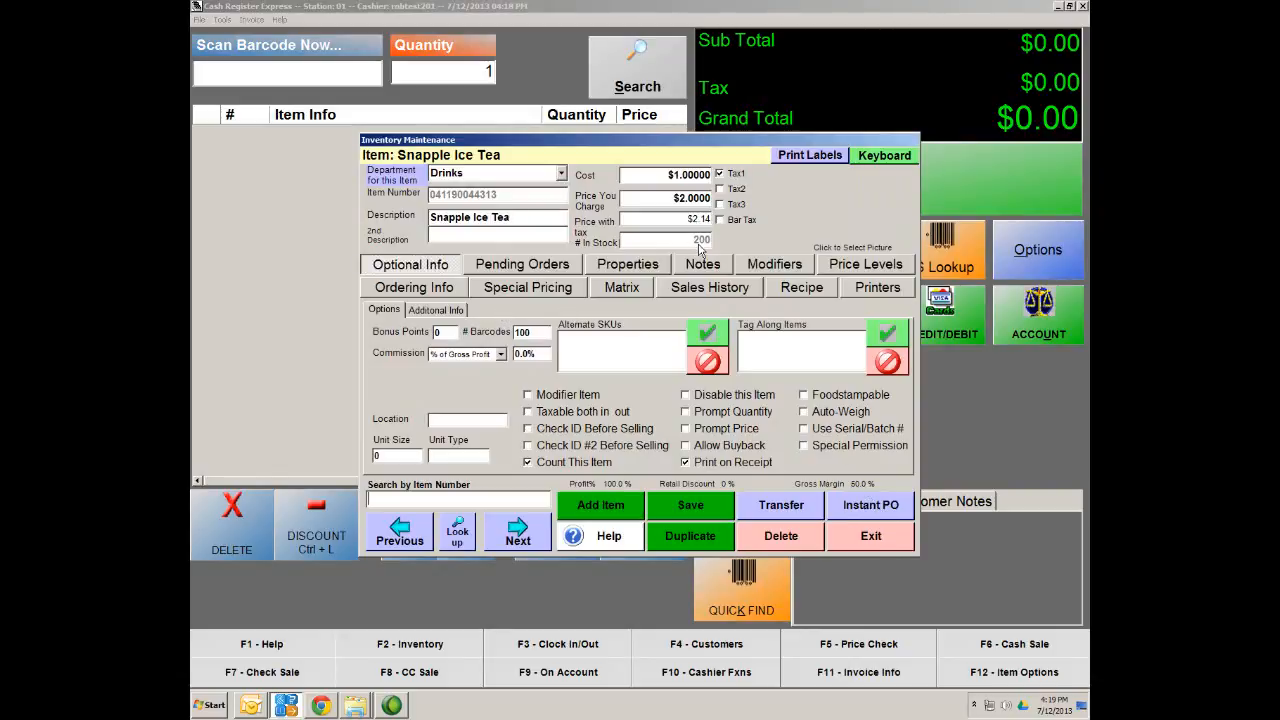
{"action": "left_click", "coordinate": [872, 505]}
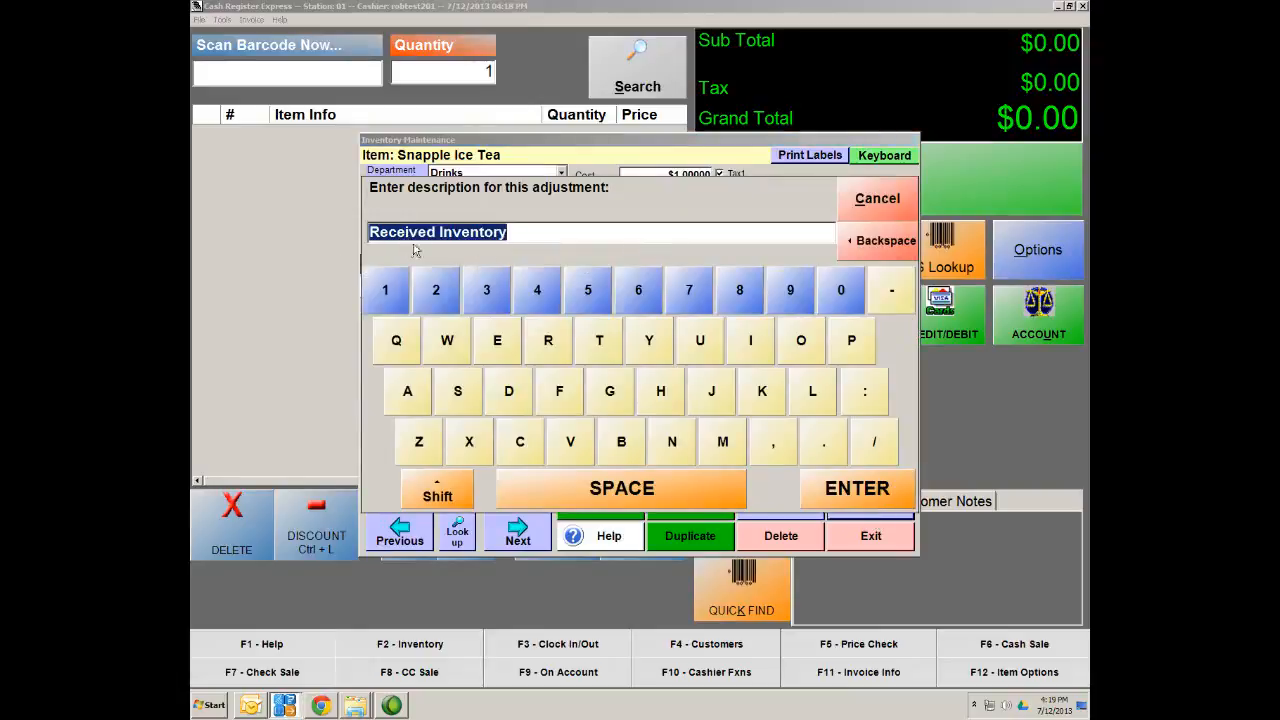
Record a -50 stock adjustment for Snapple Ice Tea described as 'damaged'
{"action": "key", "text": "BackSpace"}
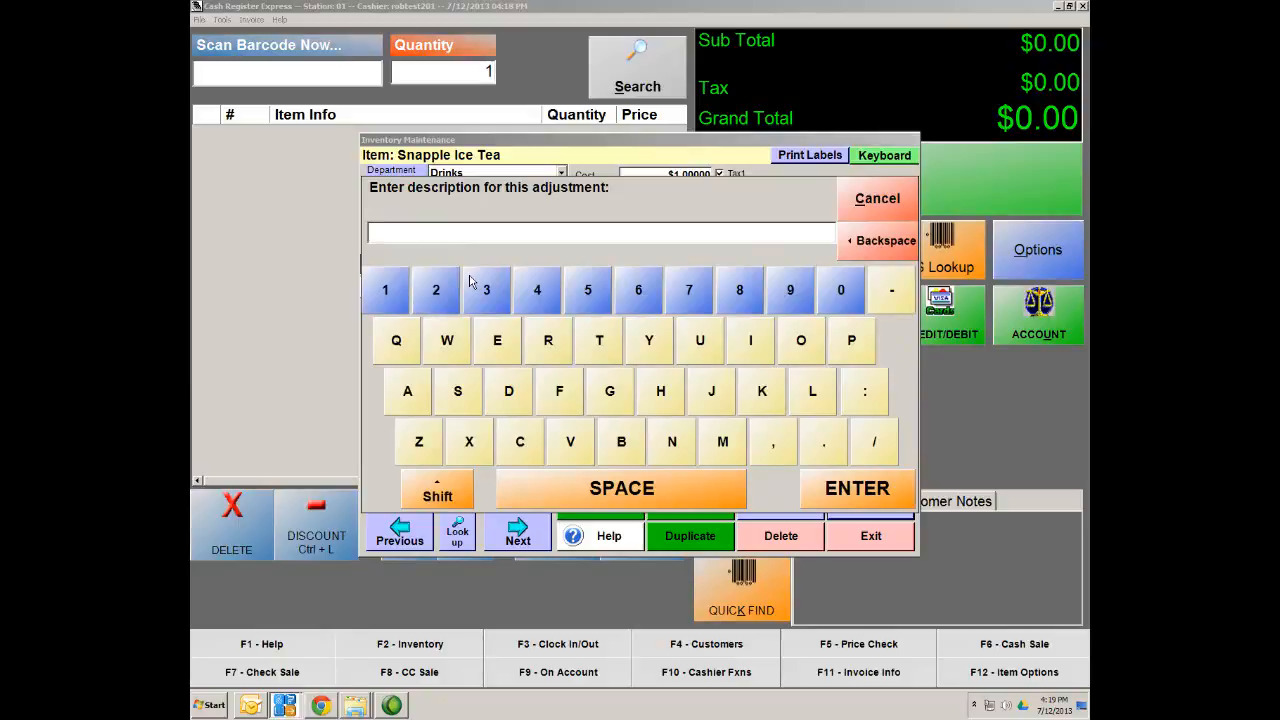
{"action": "type", "text": "damaged"}
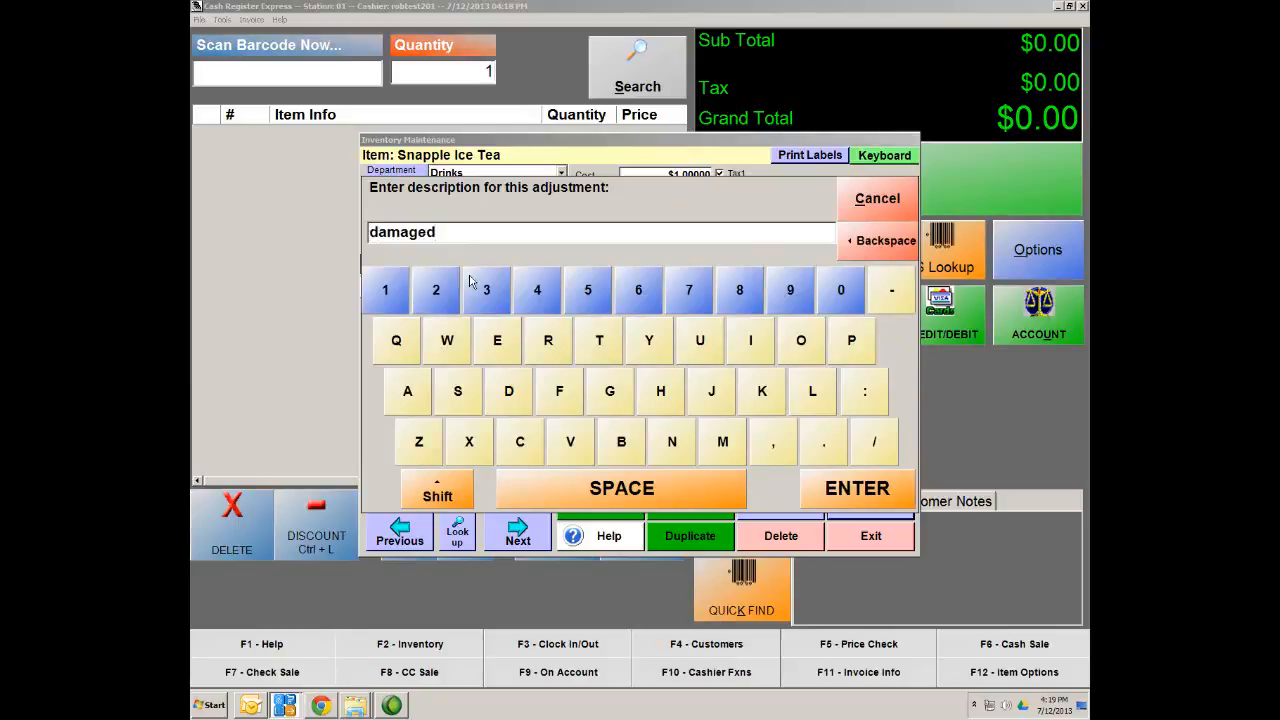
{"action": "left_click", "coordinate": [875, 500]}
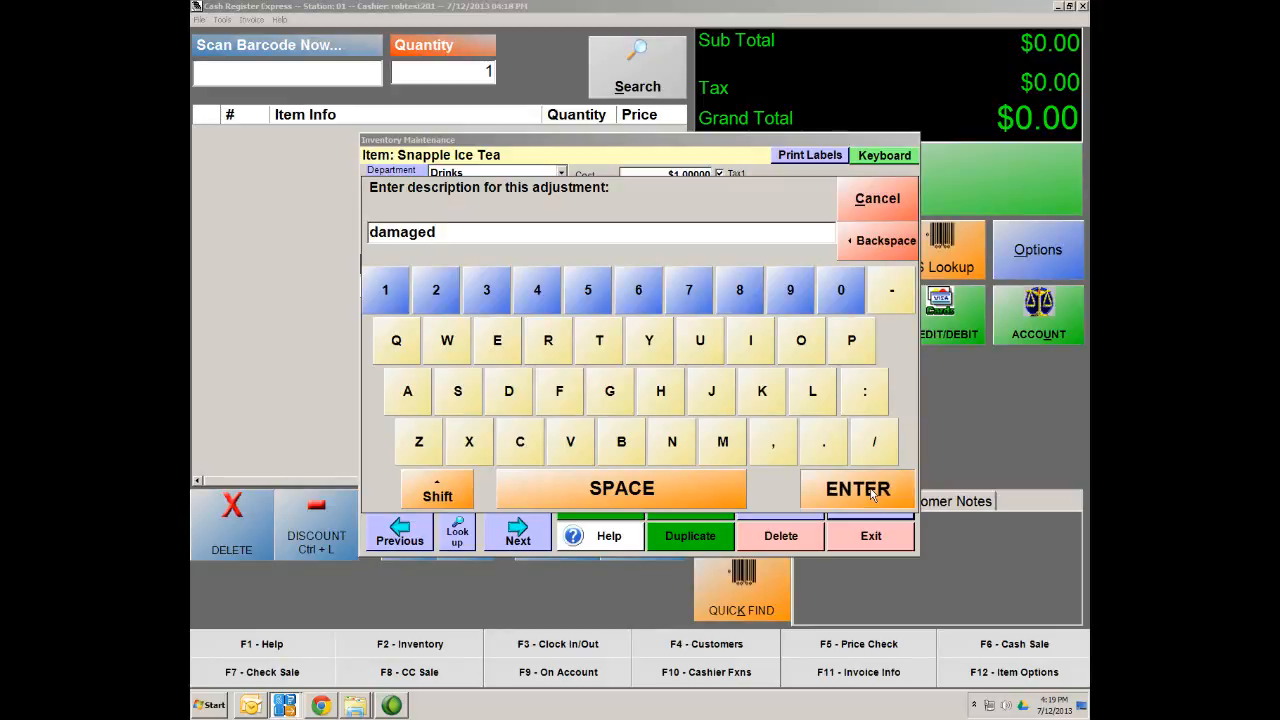
{"action": "type", "text": "-50"}
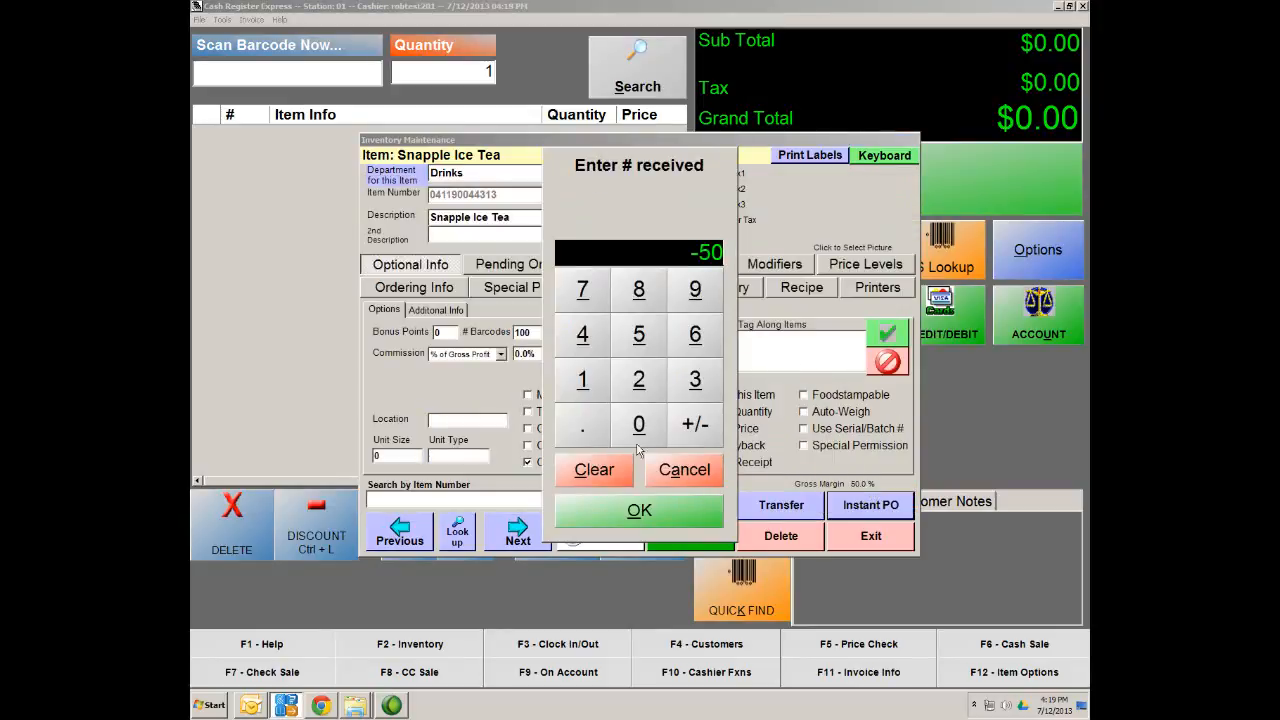
{"action": "left_click", "coordinate": [648, 512]}
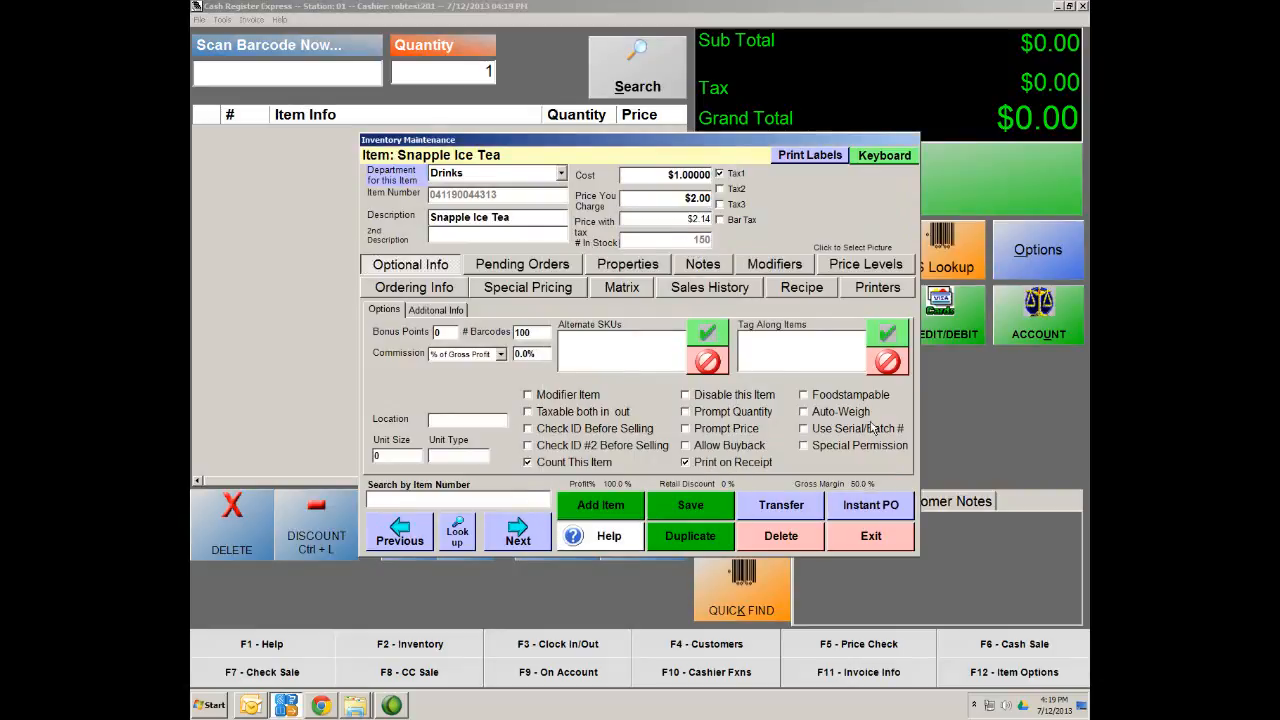
Receive 50 Snapple Ice Tea as Received Inventory and save the item record
{"action": "left_click", "coordinate": [879, 507]}
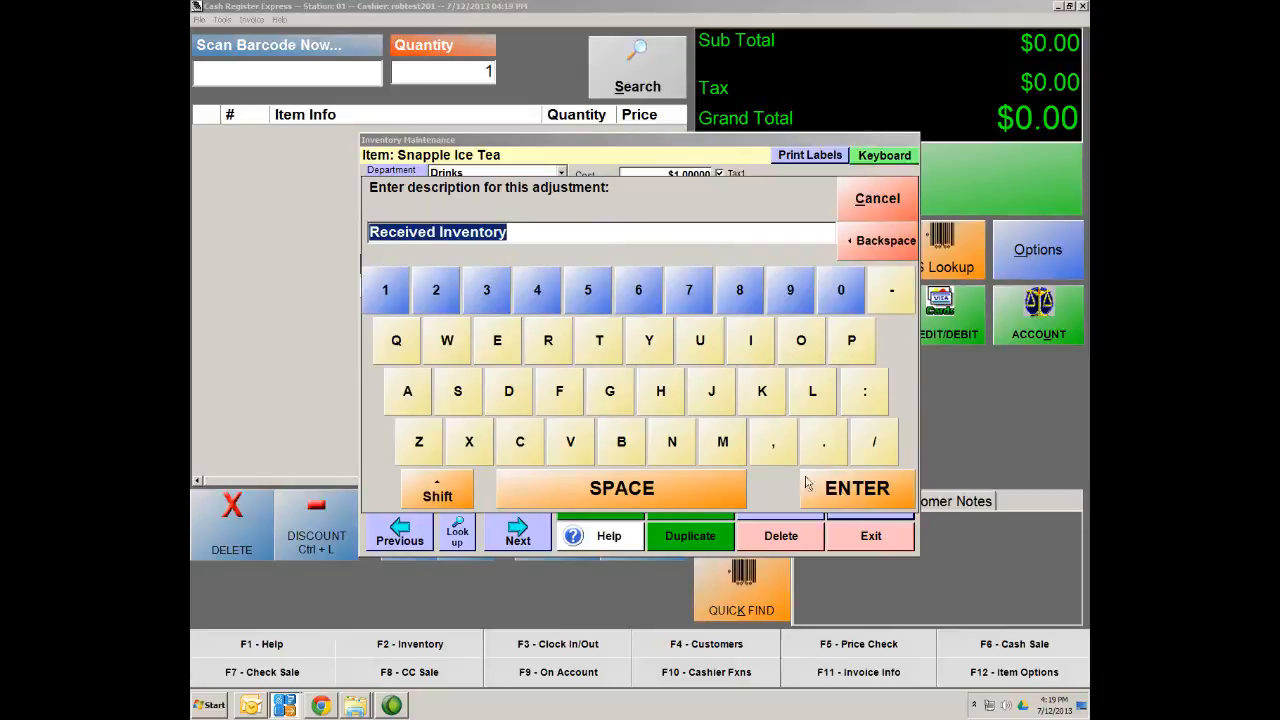
{"action": "left_click", "coordinate": [857, 495]}
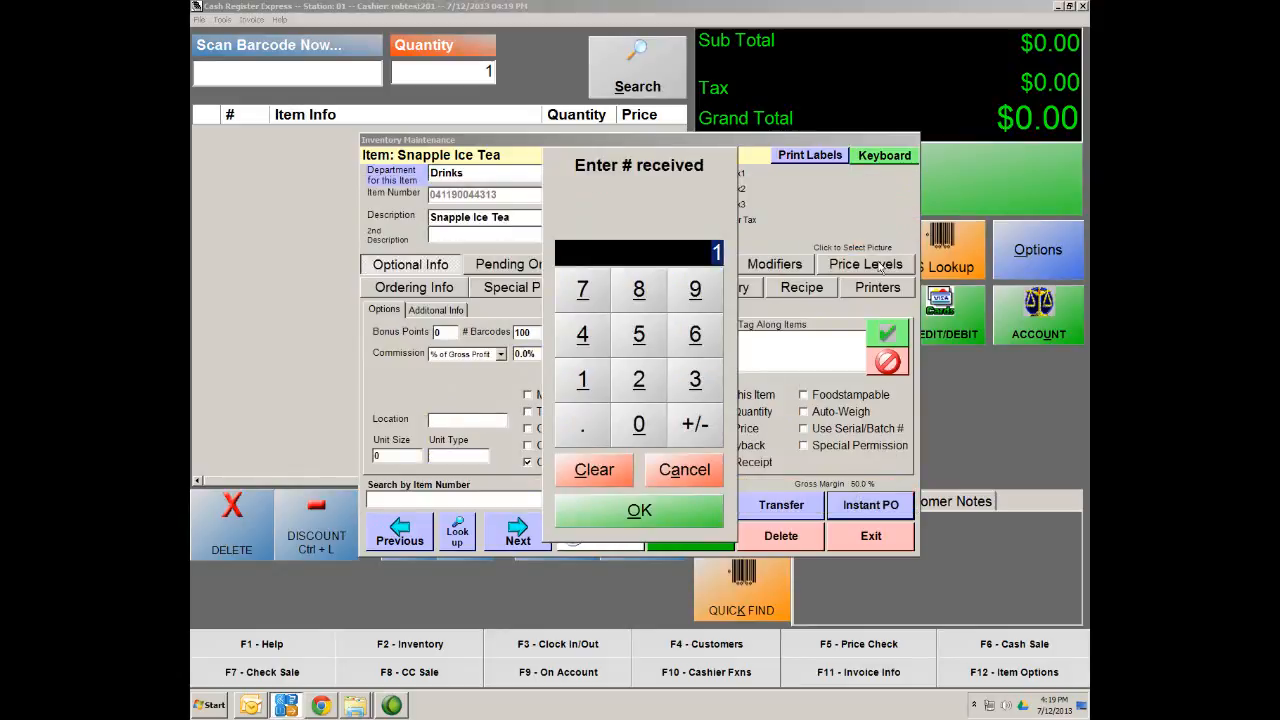
{"action": "type", "text": "50"}
{"action": "left_click", "coordinate": [640, 512]}
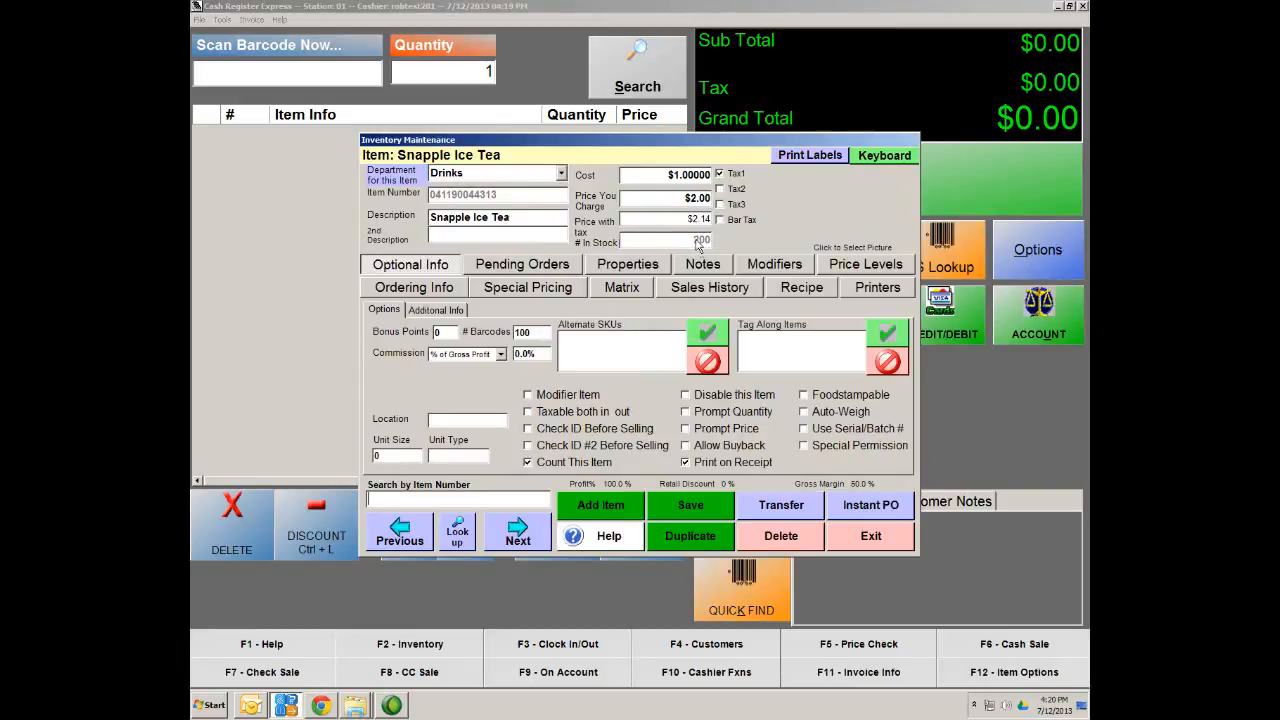
{"action": "left_click", "coordinate": [697, 511]}
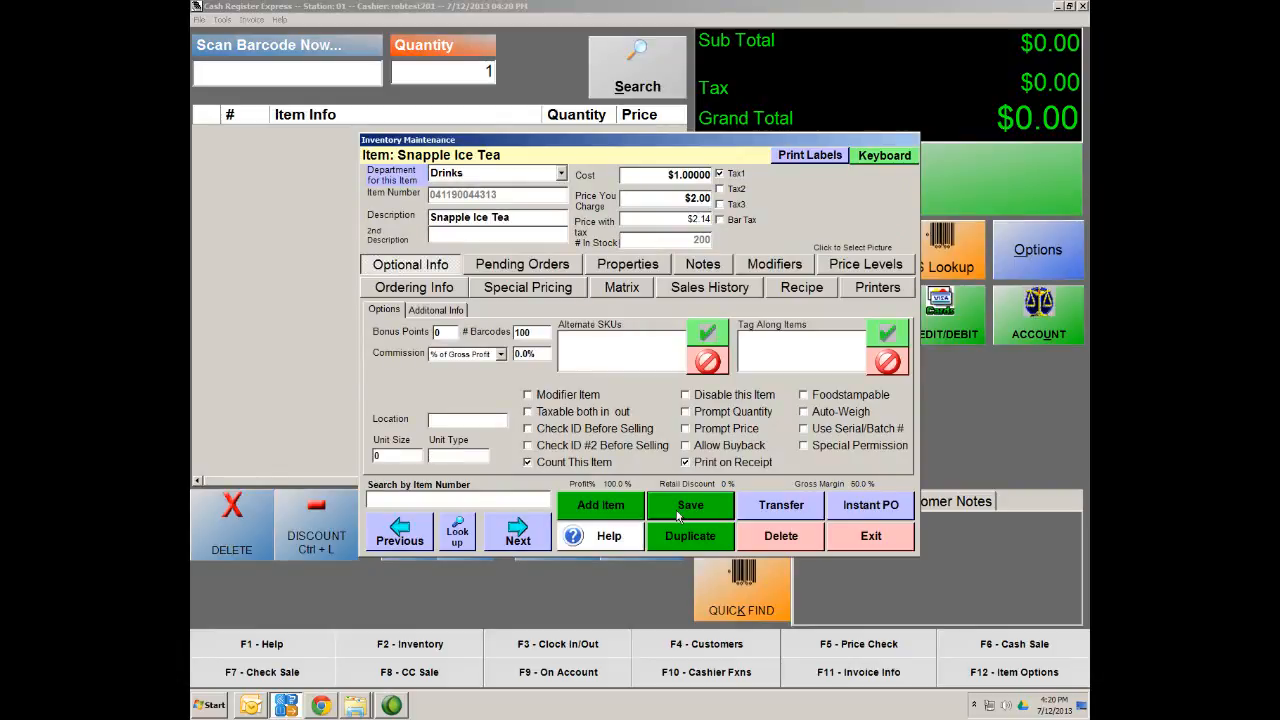
Leave the Snapple Ice Tea item and start a new record in Vendor Maintenance
{"action": "left_click", "coordinate": [861, 544]}
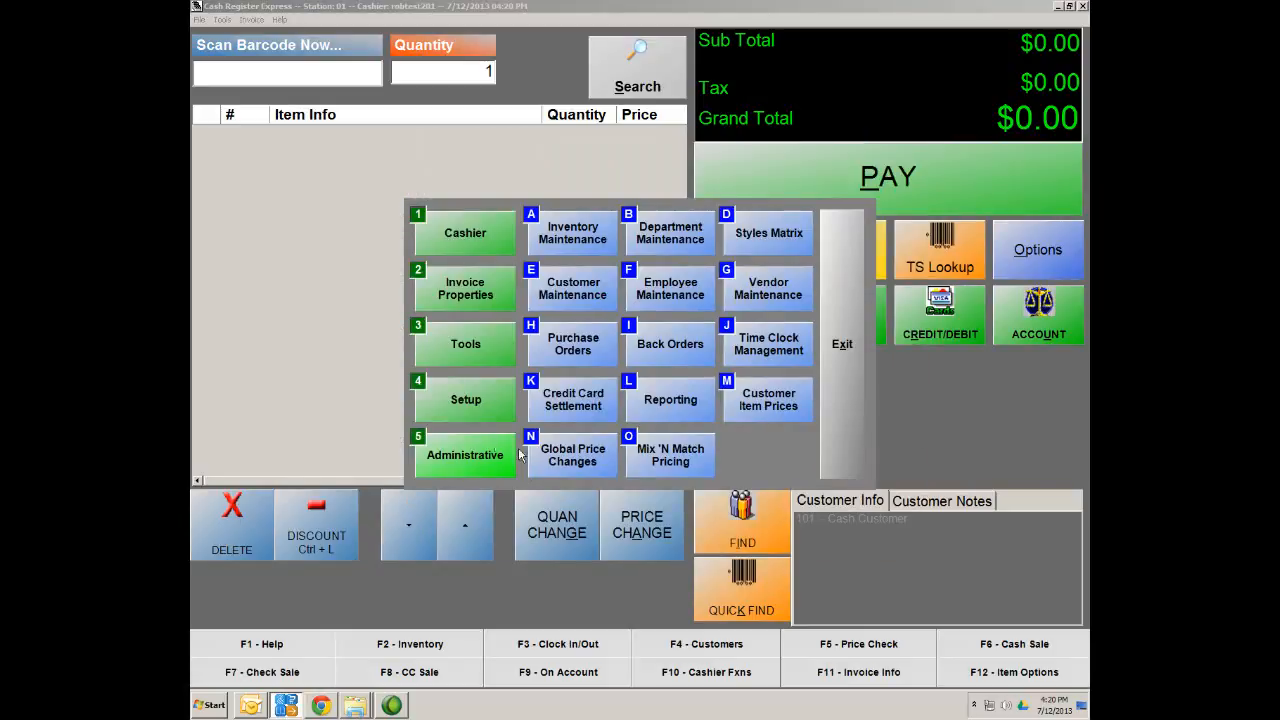
{"action": "left_click", "coordinate": [472, 462]}
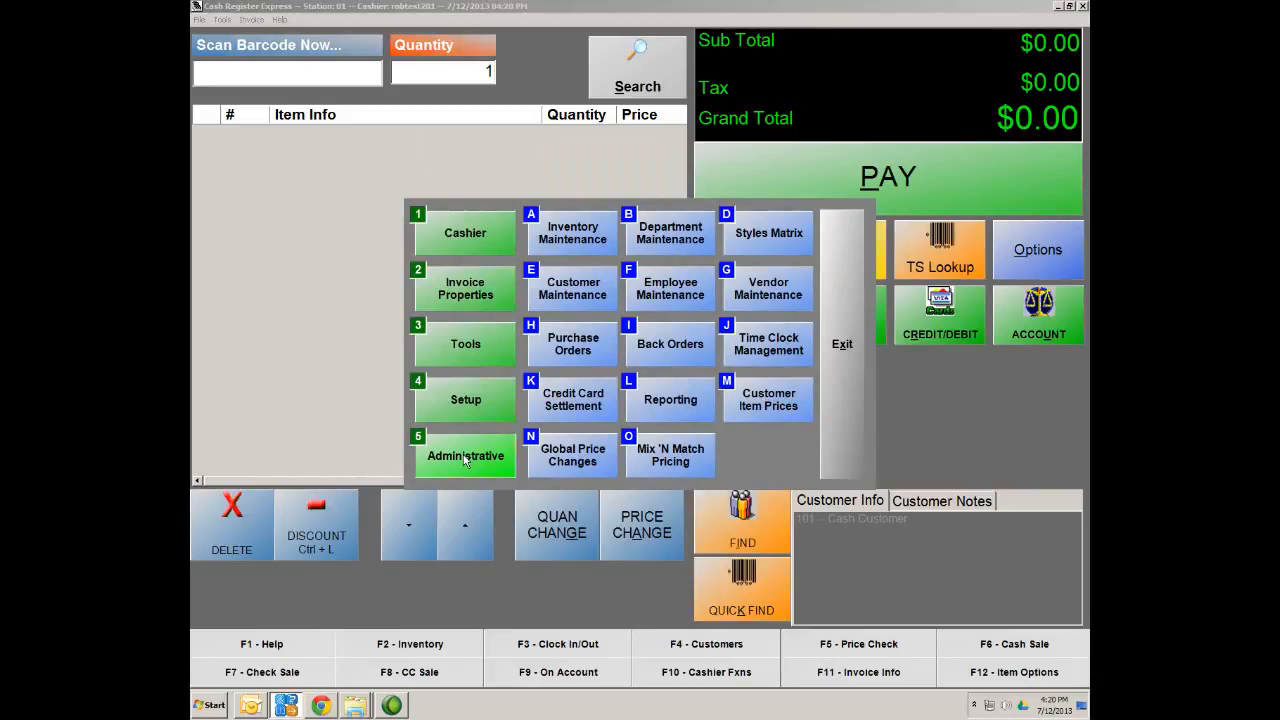
{"action": "left_click", "coordinate": [765, 291]}
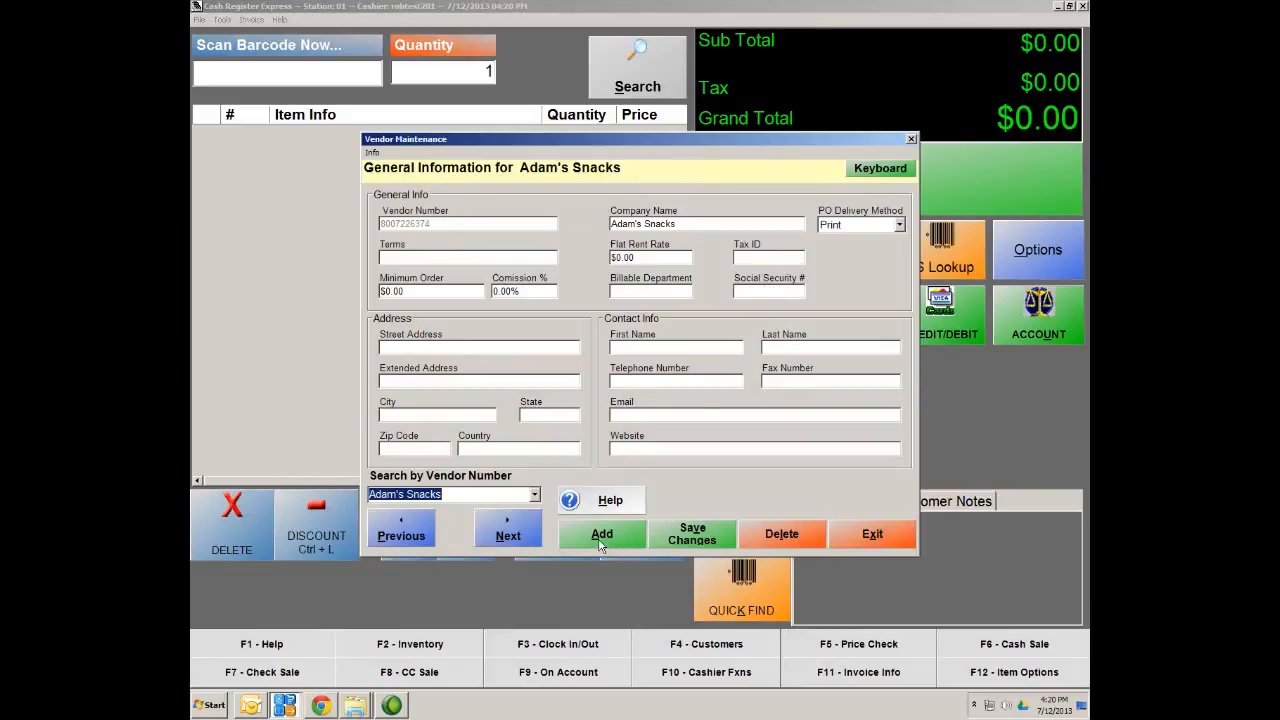
{"action": "left_click", "coordinate": [602, 535]}
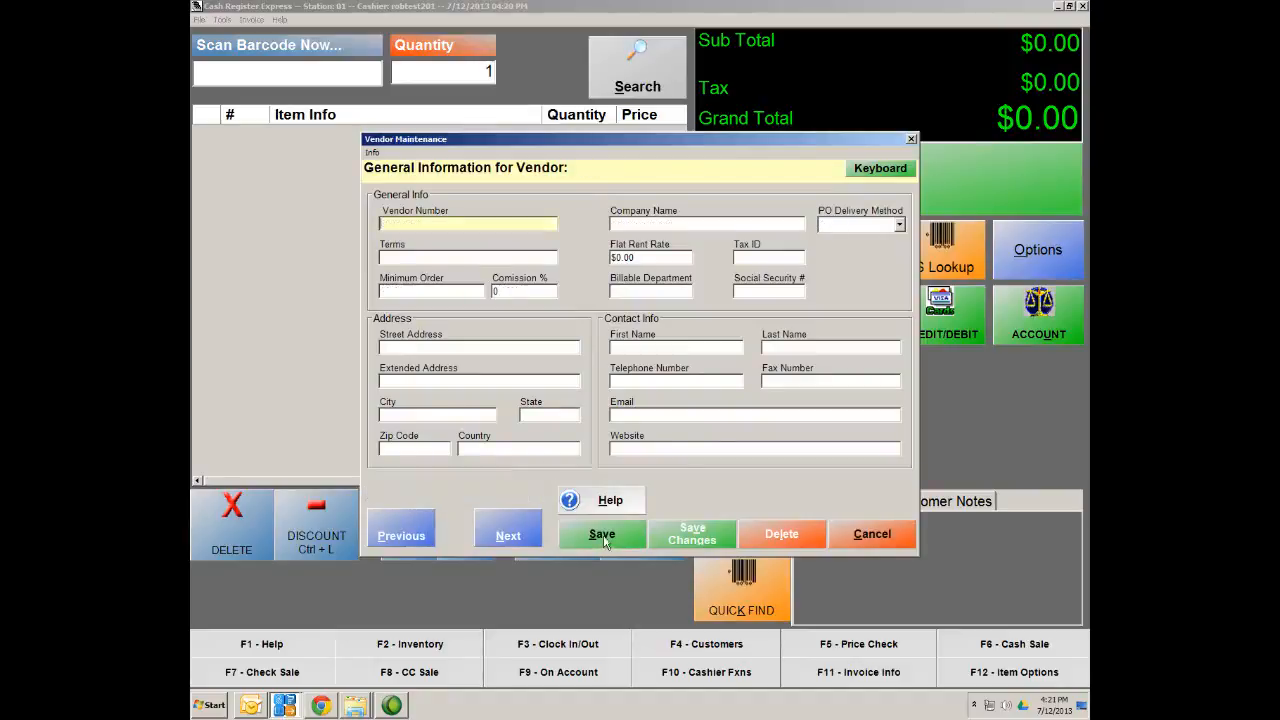
Enter the vendor number and company TSHIRTS KINGS with Print PO delivery, then save
{"action": "type", "text": "123456789"}
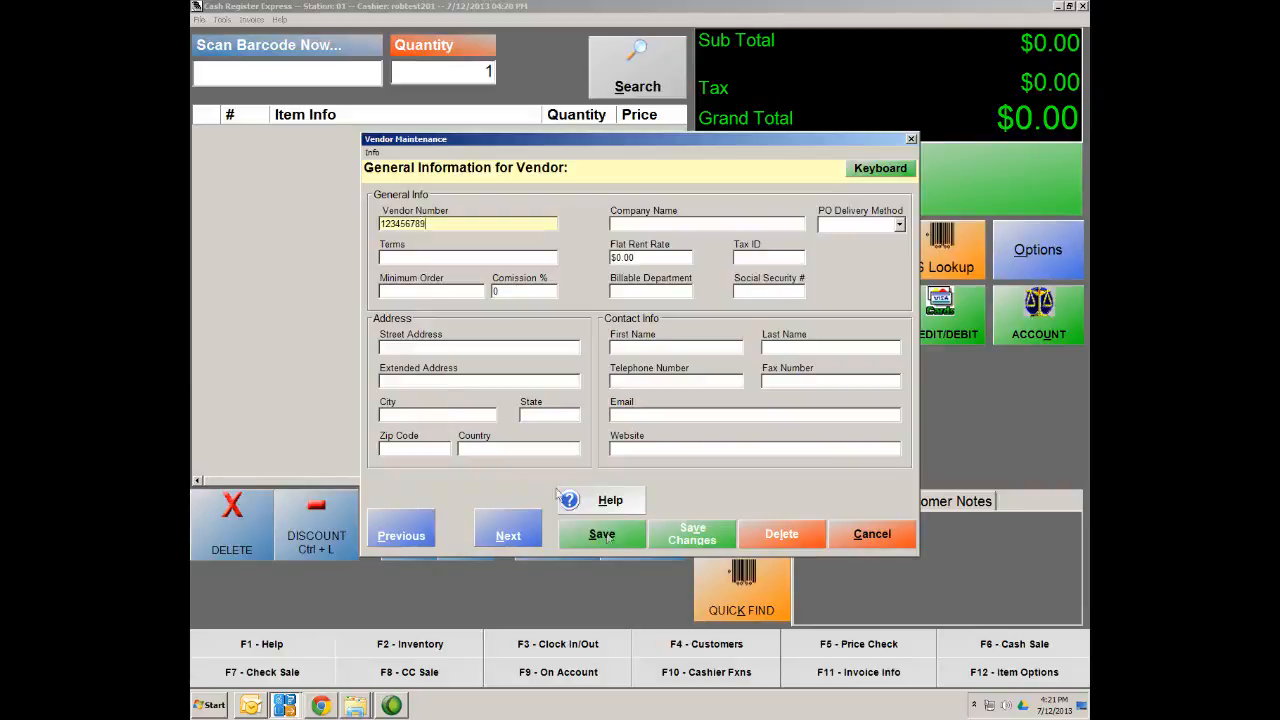
{"action": "left_click", "coordinate": [618, 224]}
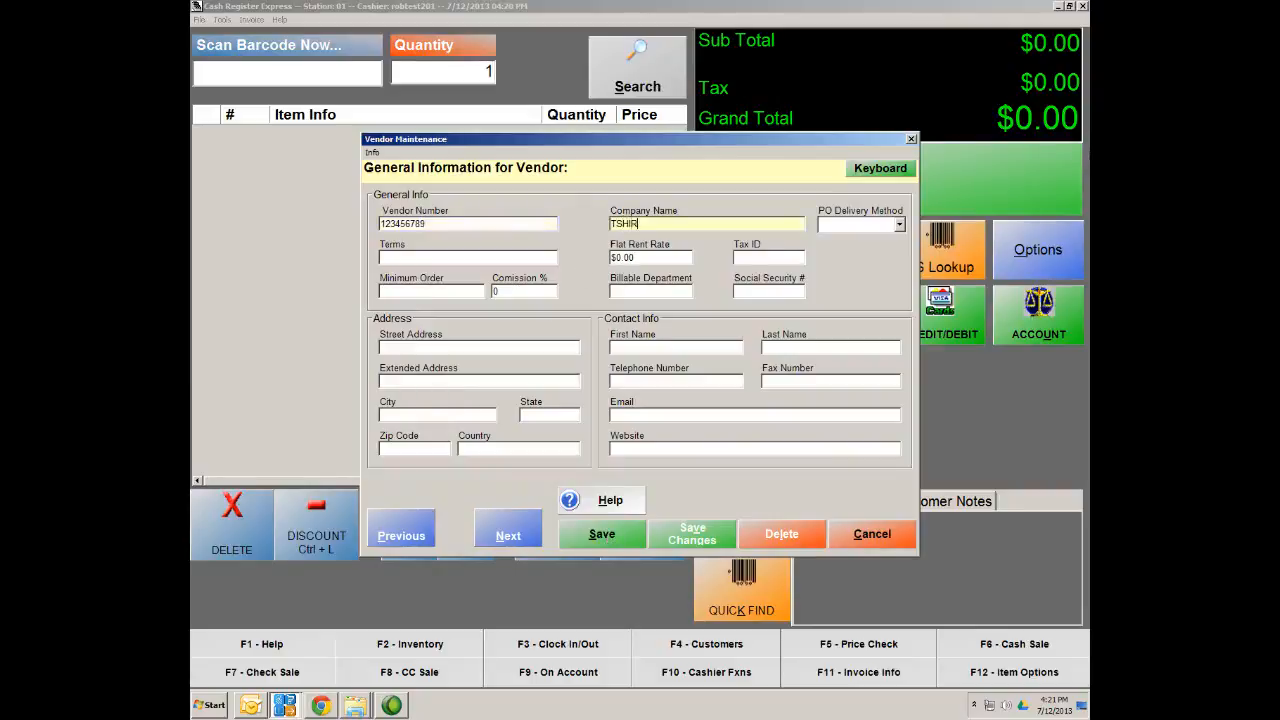
{"action": "type", "text": "TSHIRTS KINGS"}
{"action": "left_click", "coordinate": [897, 226]}
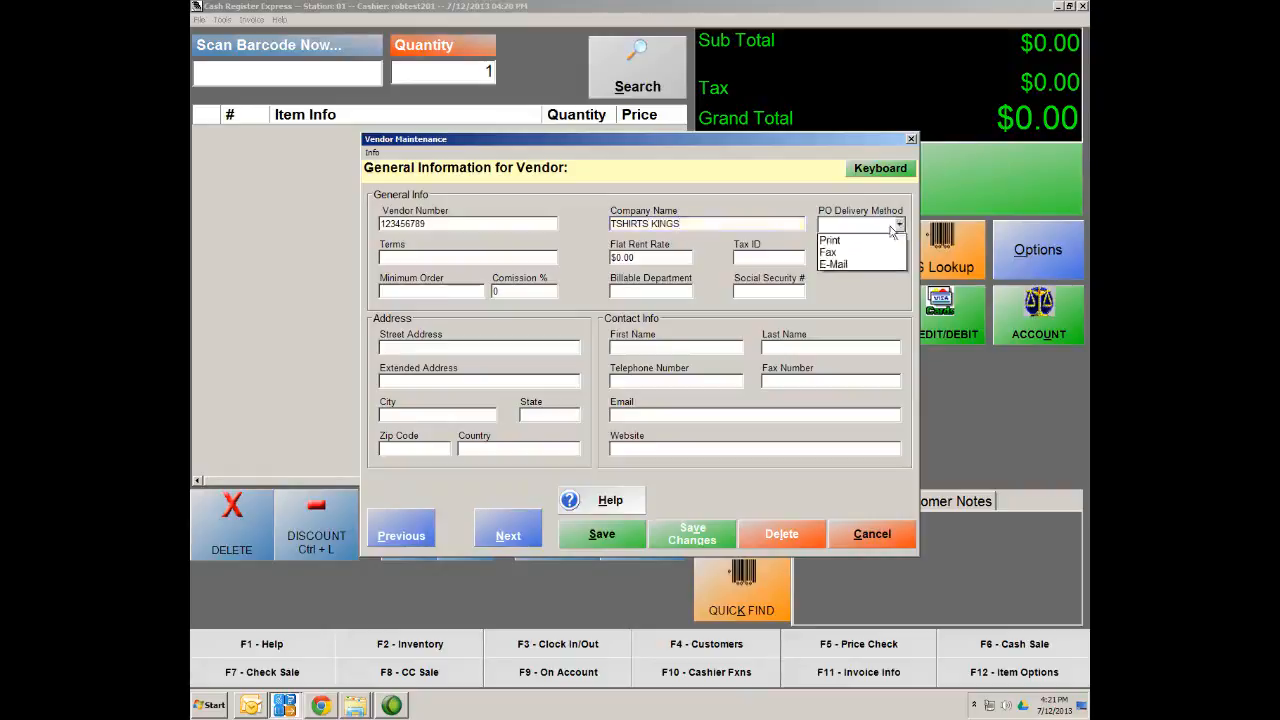
{"action": "left_click", "coordinate": [840, 242]}
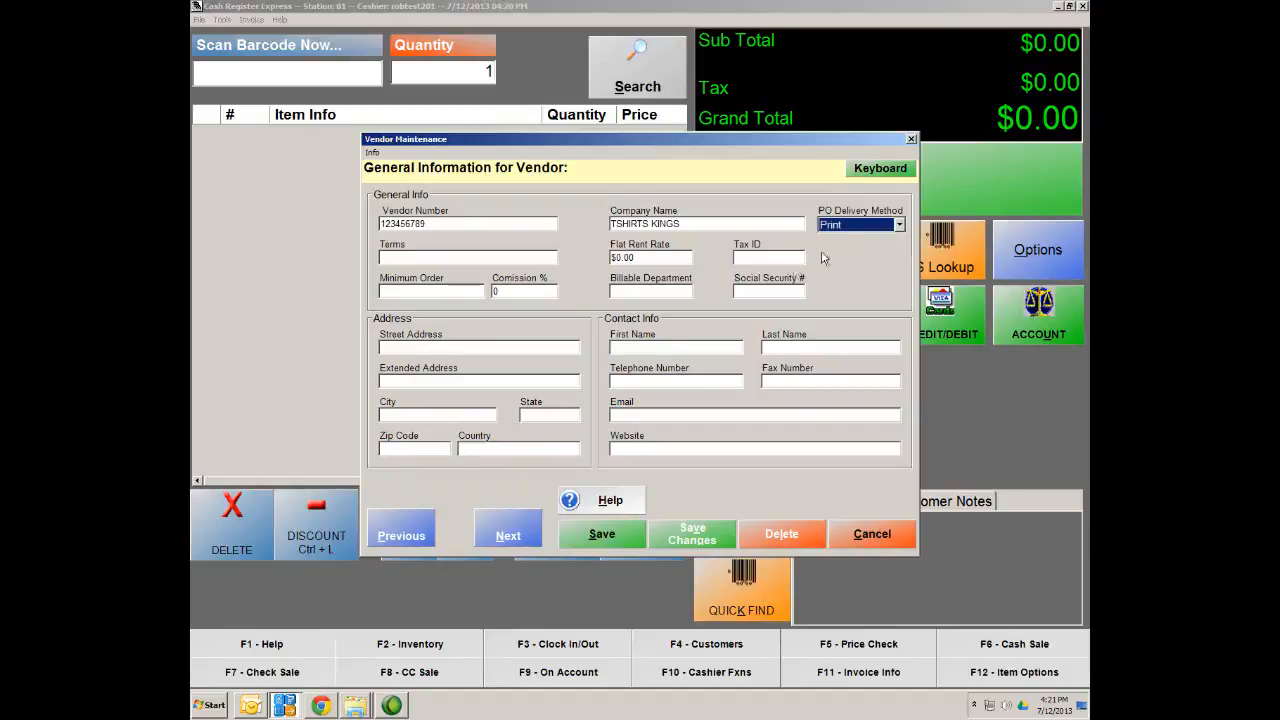
{"action": "left_click", "coordinate": [590, 540]}
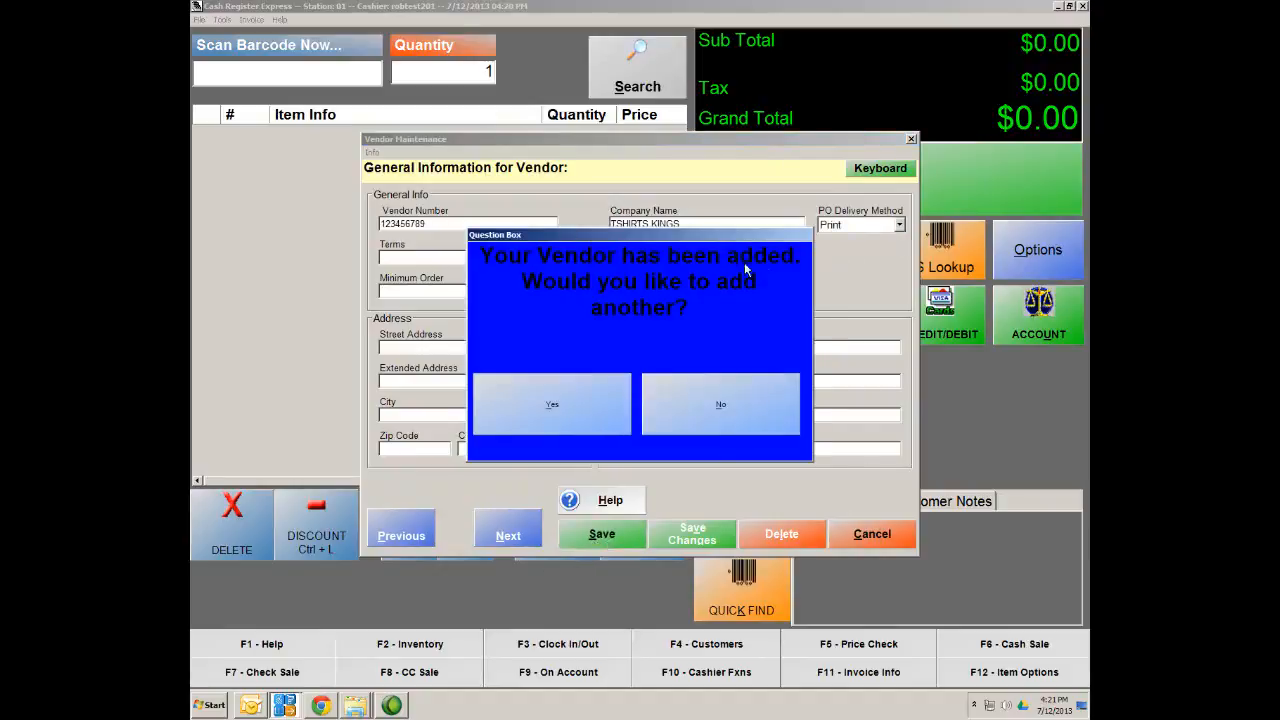
{"action": "left_click", "coordinate": [700, 404]}
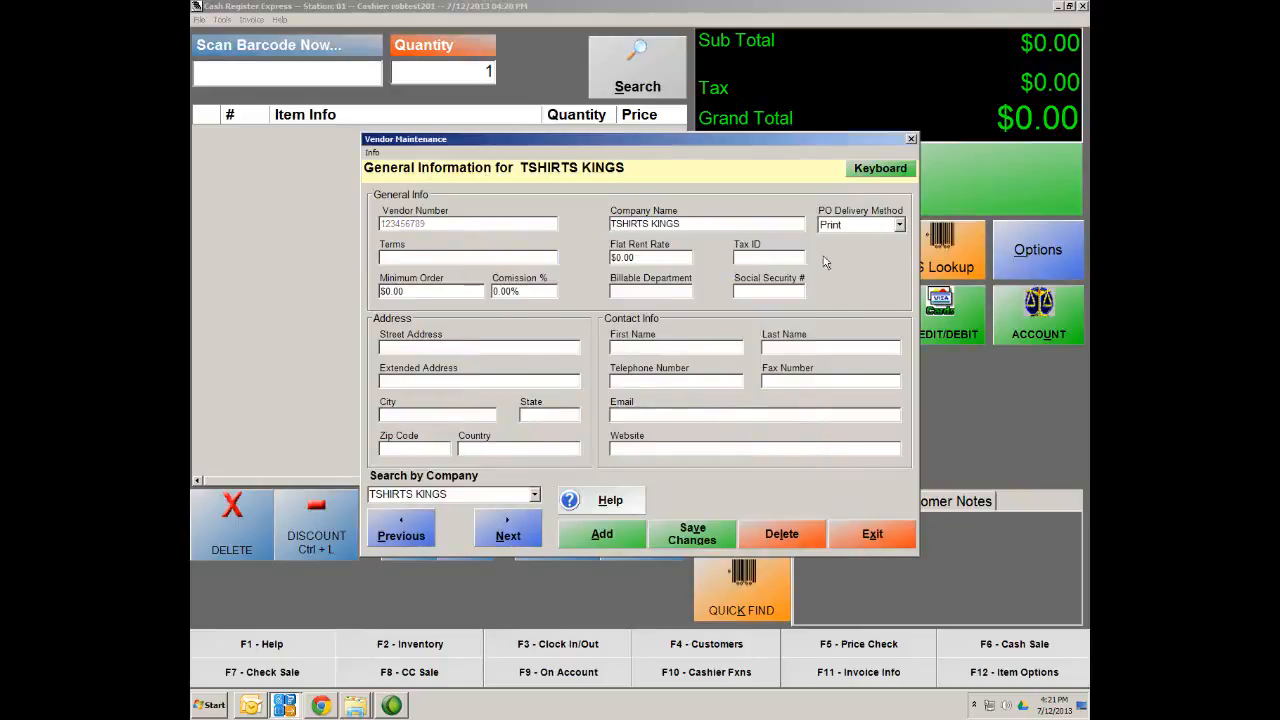
Set TSHIRTS KINGS as the Custom Tee vendor in the Styles Matrix and save
{"action": "left_click", "coordinate": [873, 535]}
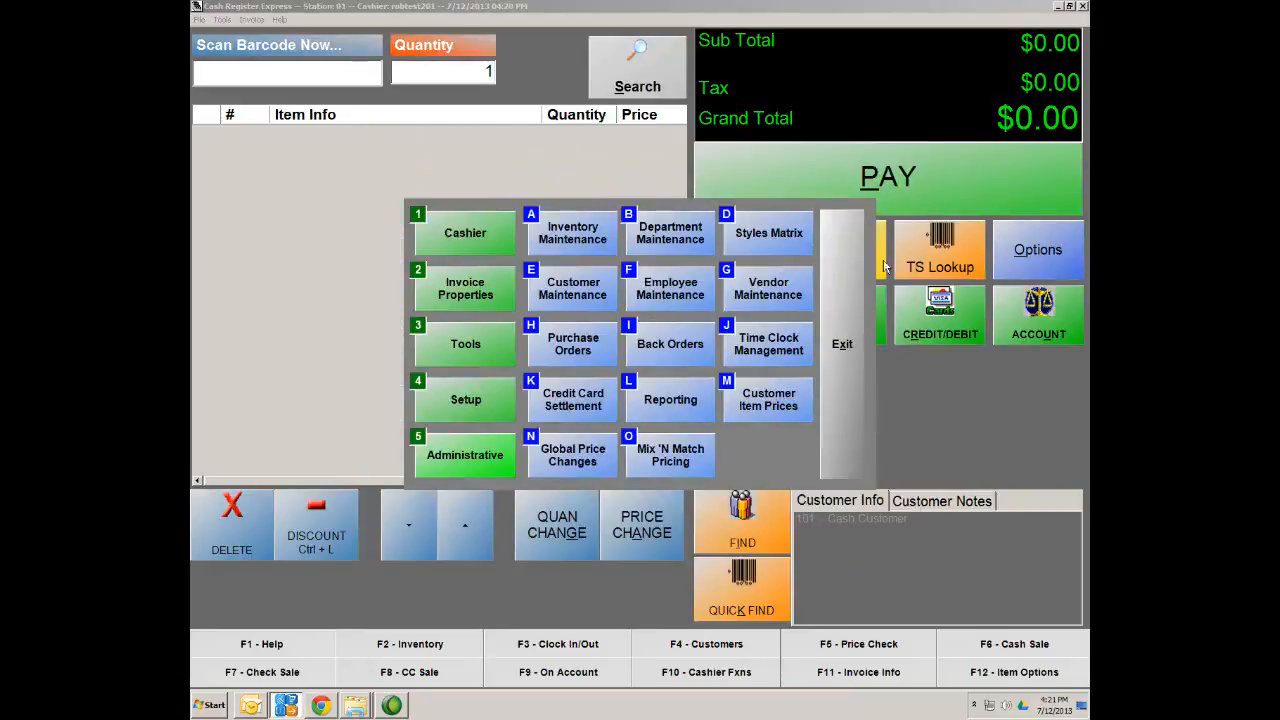
{"action": "left_click", "coordinate": [465, 452]}
{"action": "left_click", "coordinate": [765, 240]}
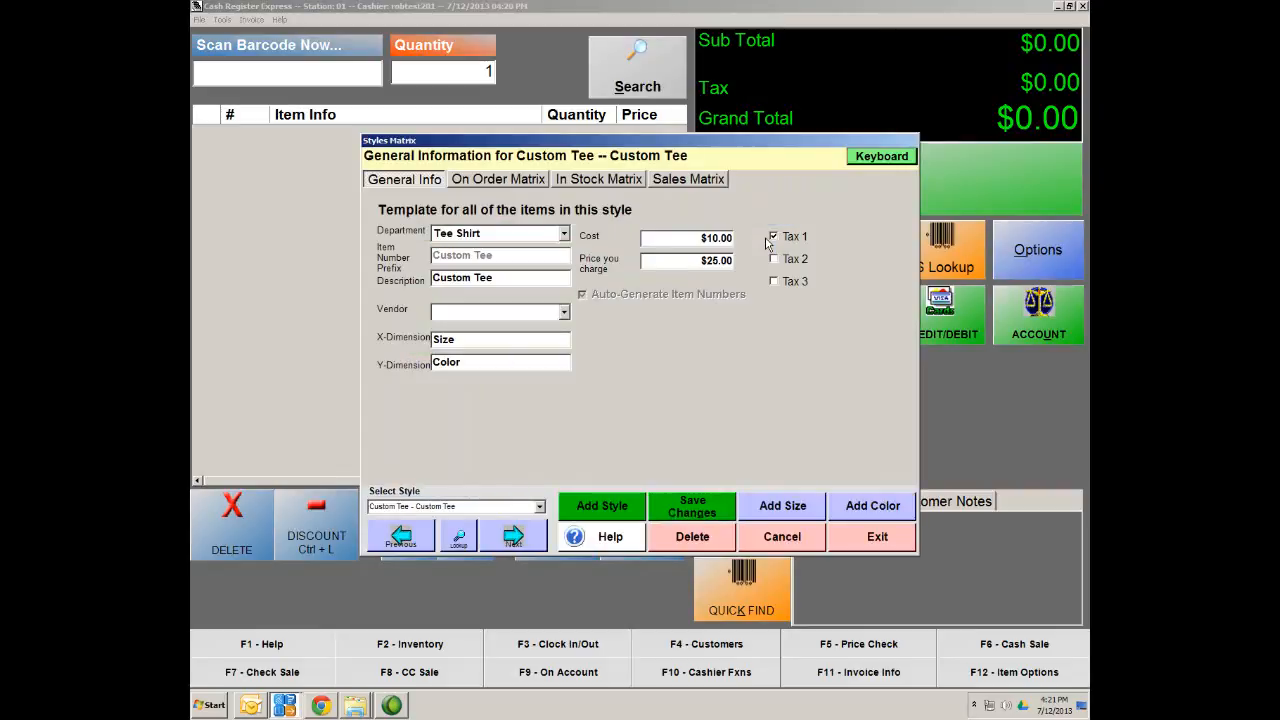
{"action": "left_click", "coordinate": [564, 312]}
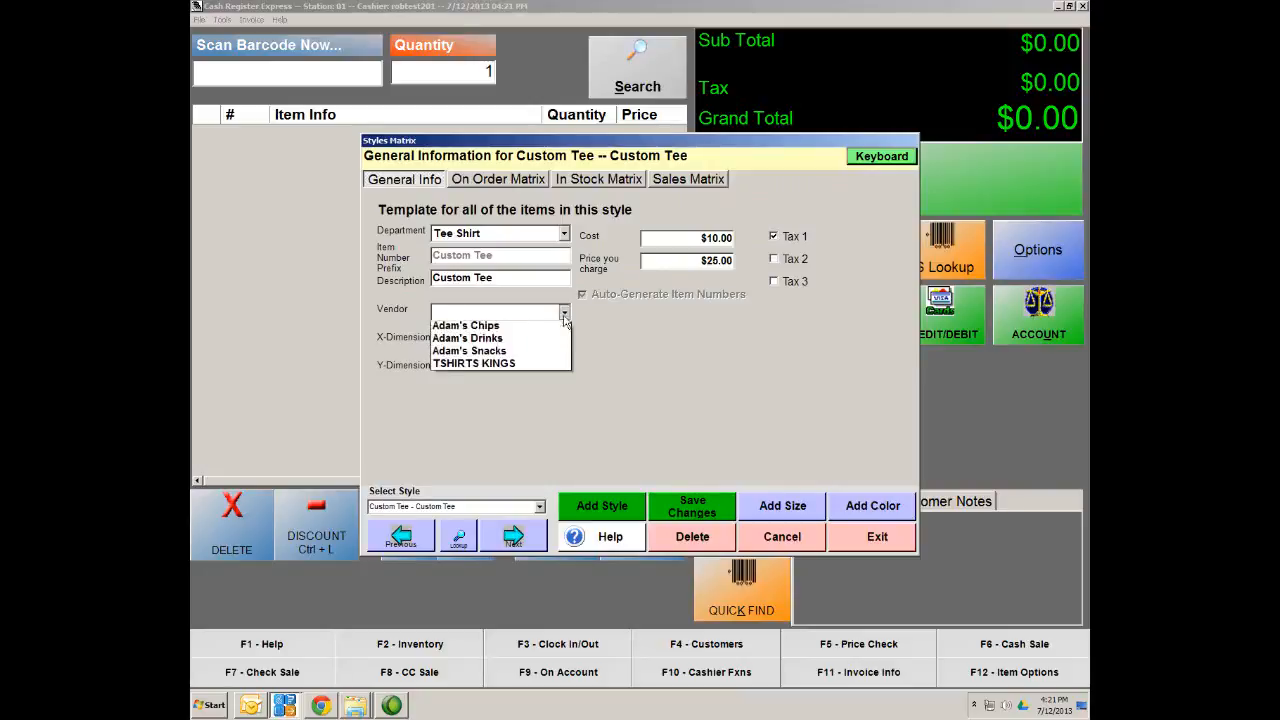
{"action": "left_click", "coordinate": [472, 367]}
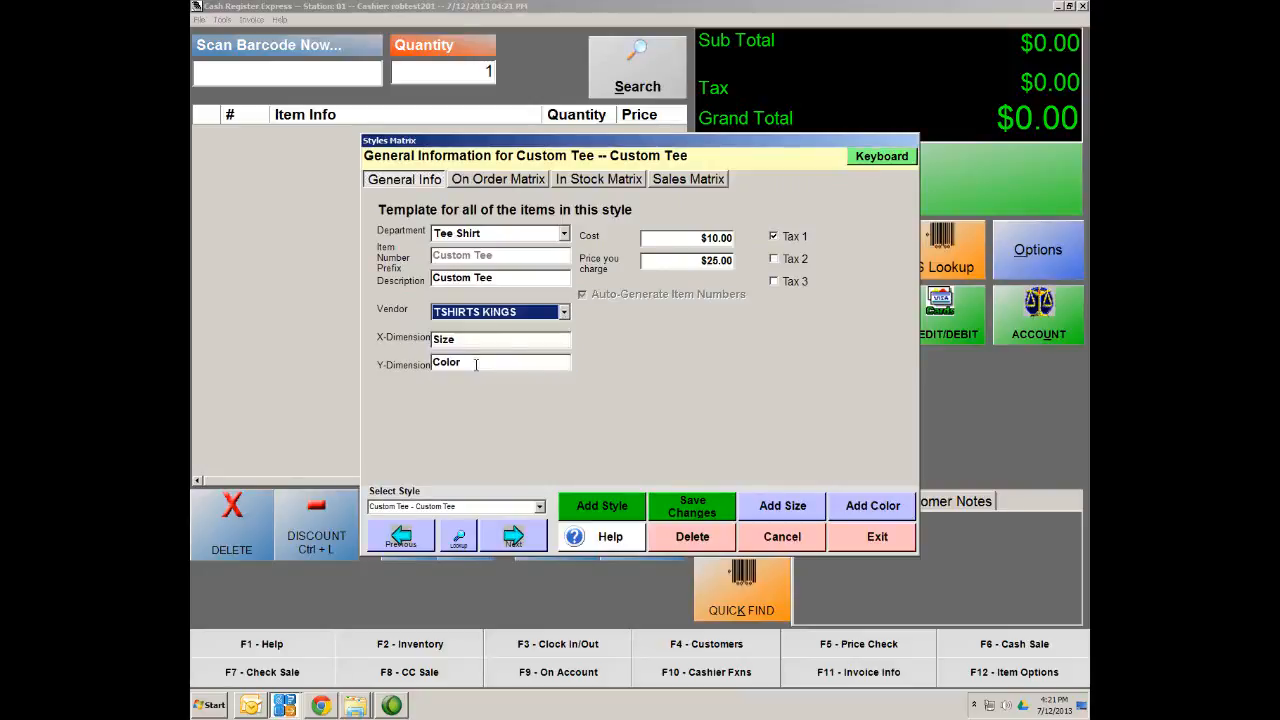
{"action": "left_click", "coordinate": [693, 513]}
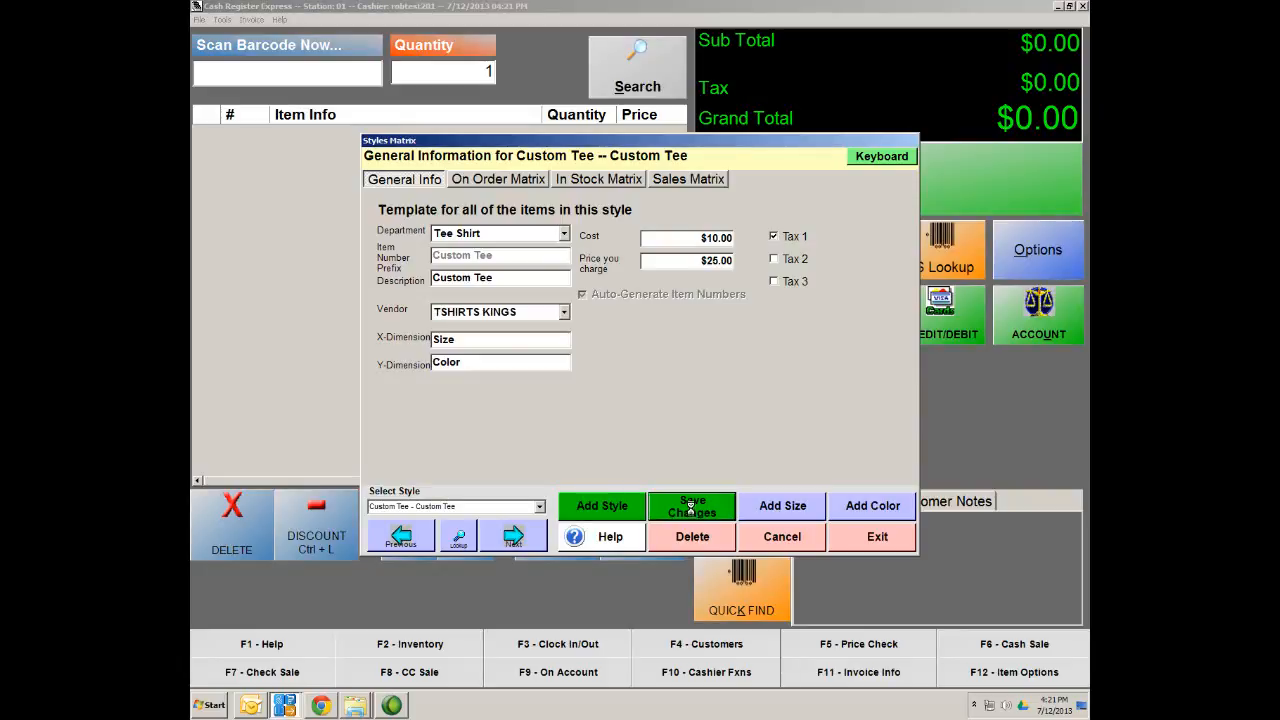
{"action": "left_click", "coordinate": [899, 547]}
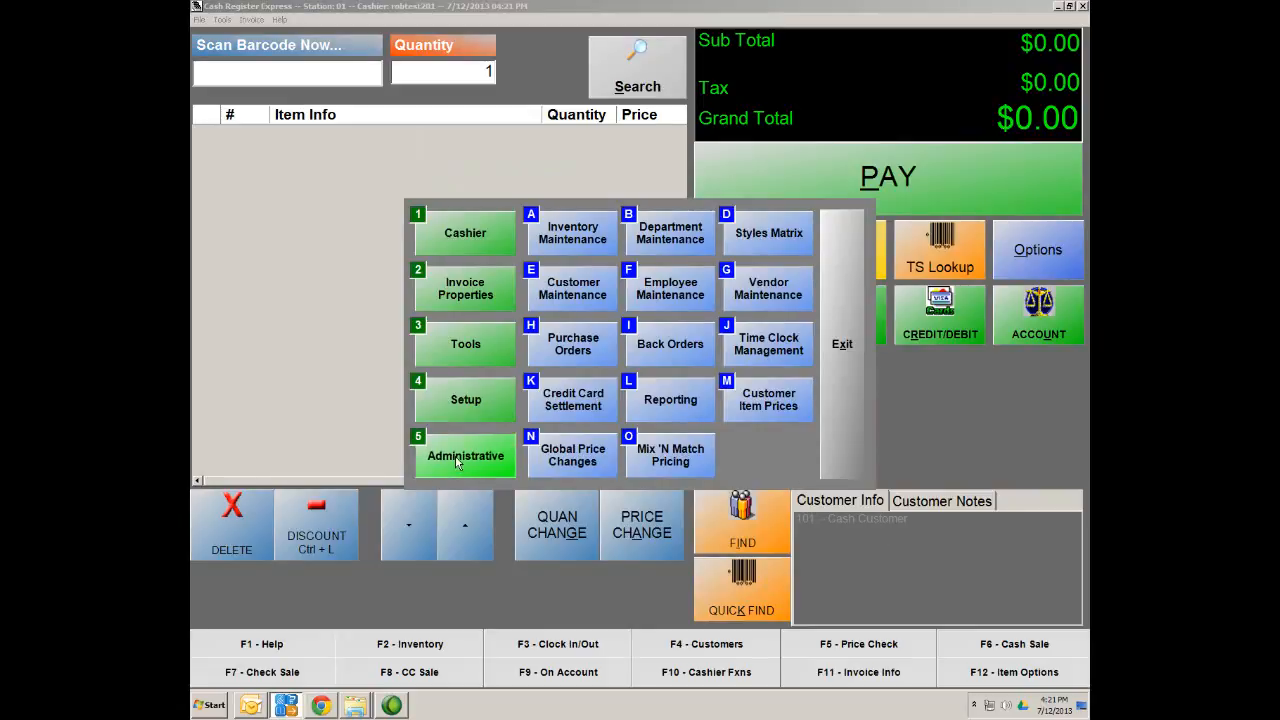
Search inventory by Tee Shirt department with no vendor filter and open Custom Tee LG Blue
{"action": "left_click", "coordinate": [570, 238]}
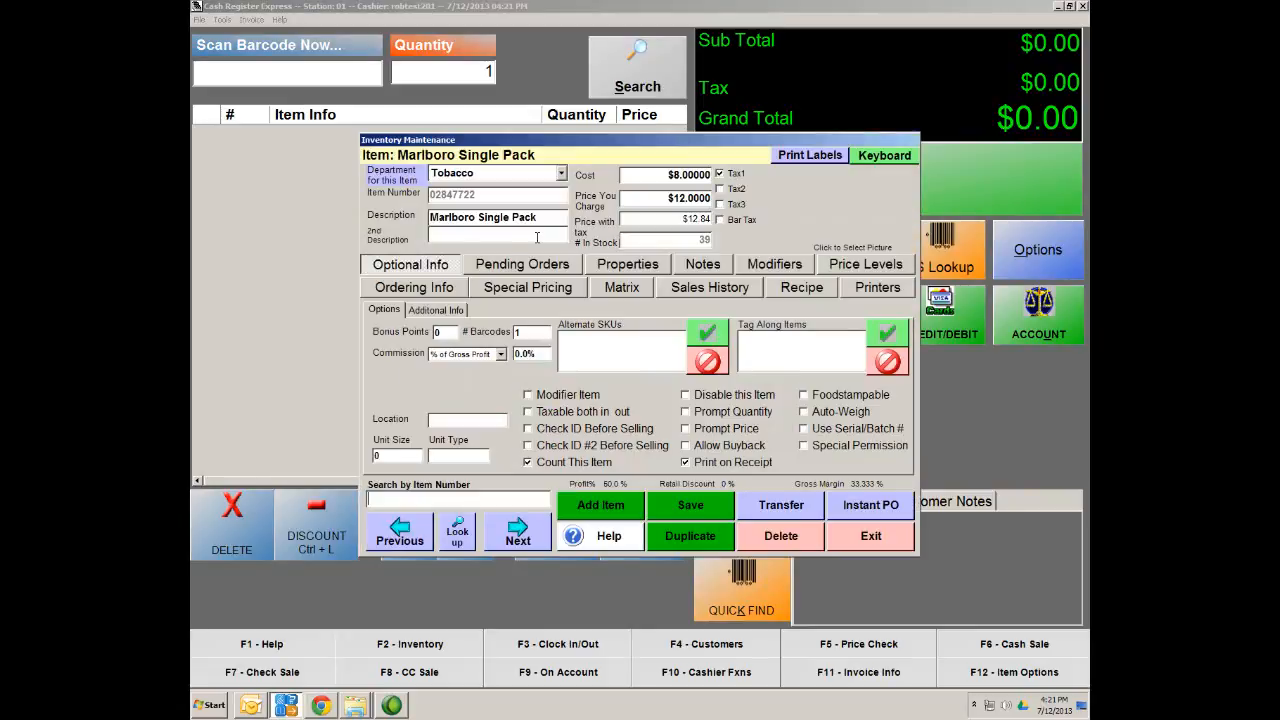
{"action": "left_click", "coordinate": [457, 538]}
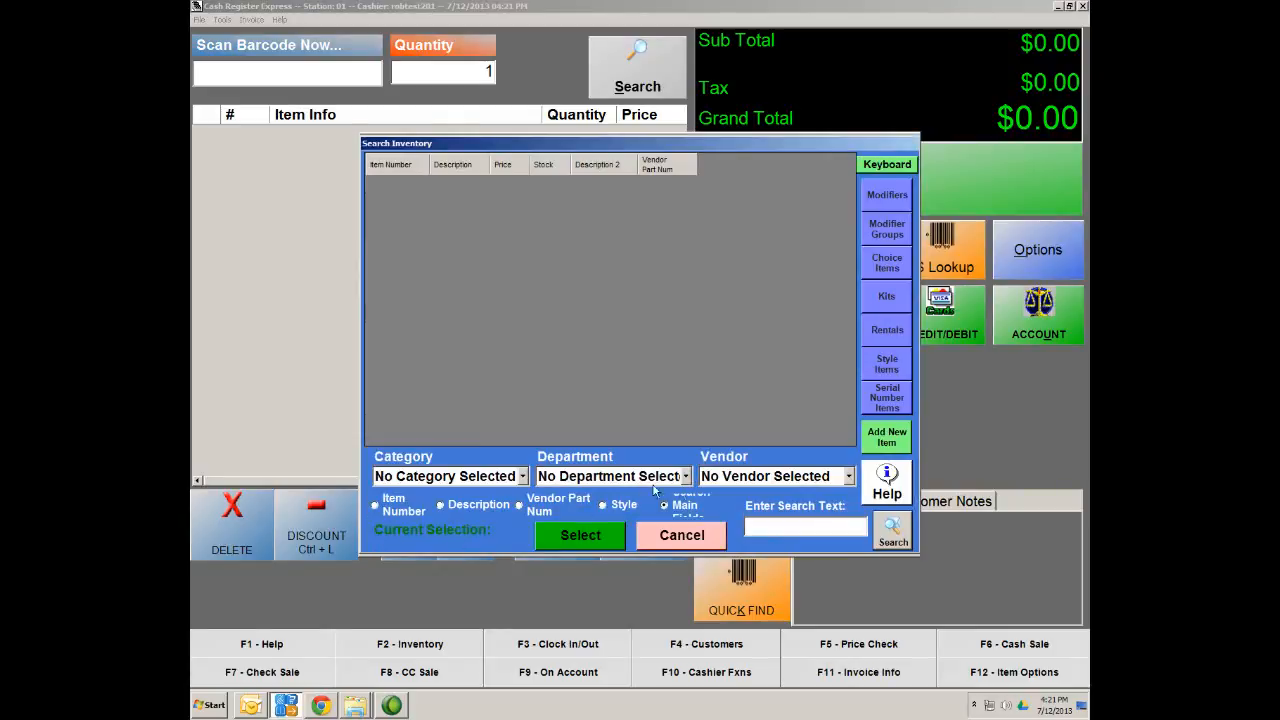
{"action": "left_click", "coordinate": [848, 477]}
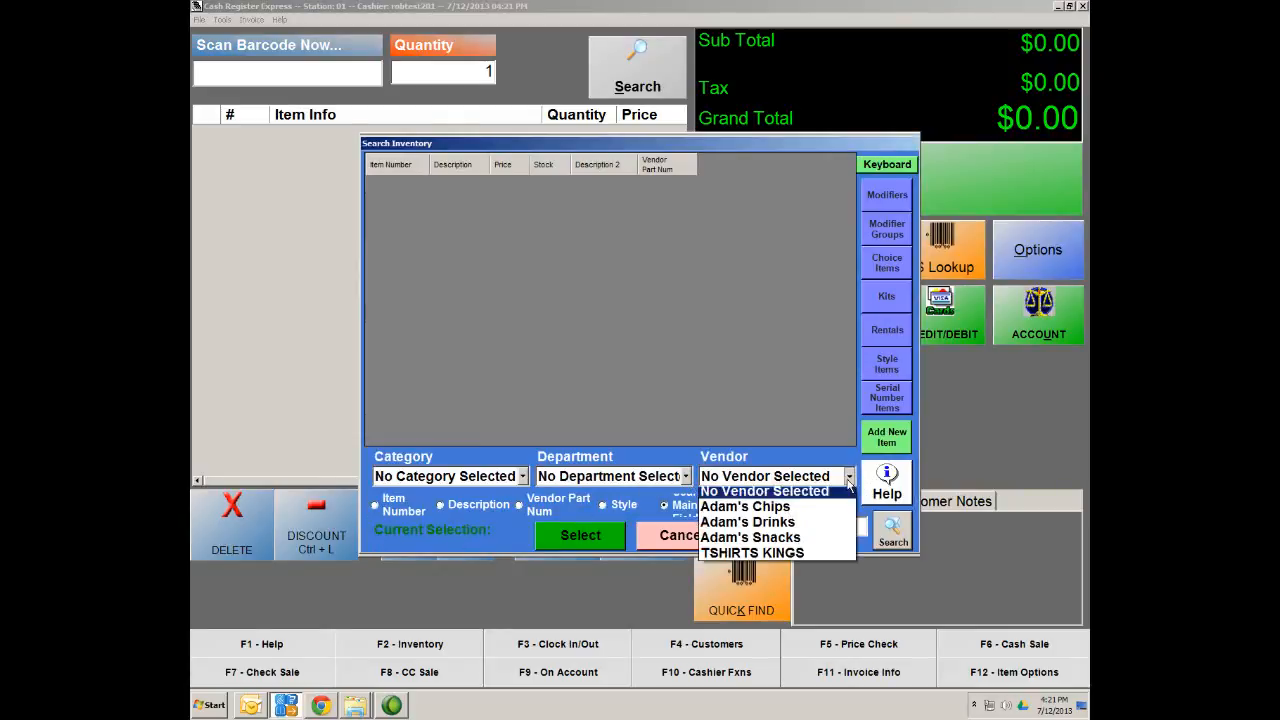
{"action": "left_click", "coordinate": [742, 557]}
{"action": "left_click", "coordinate": [667, 481]}
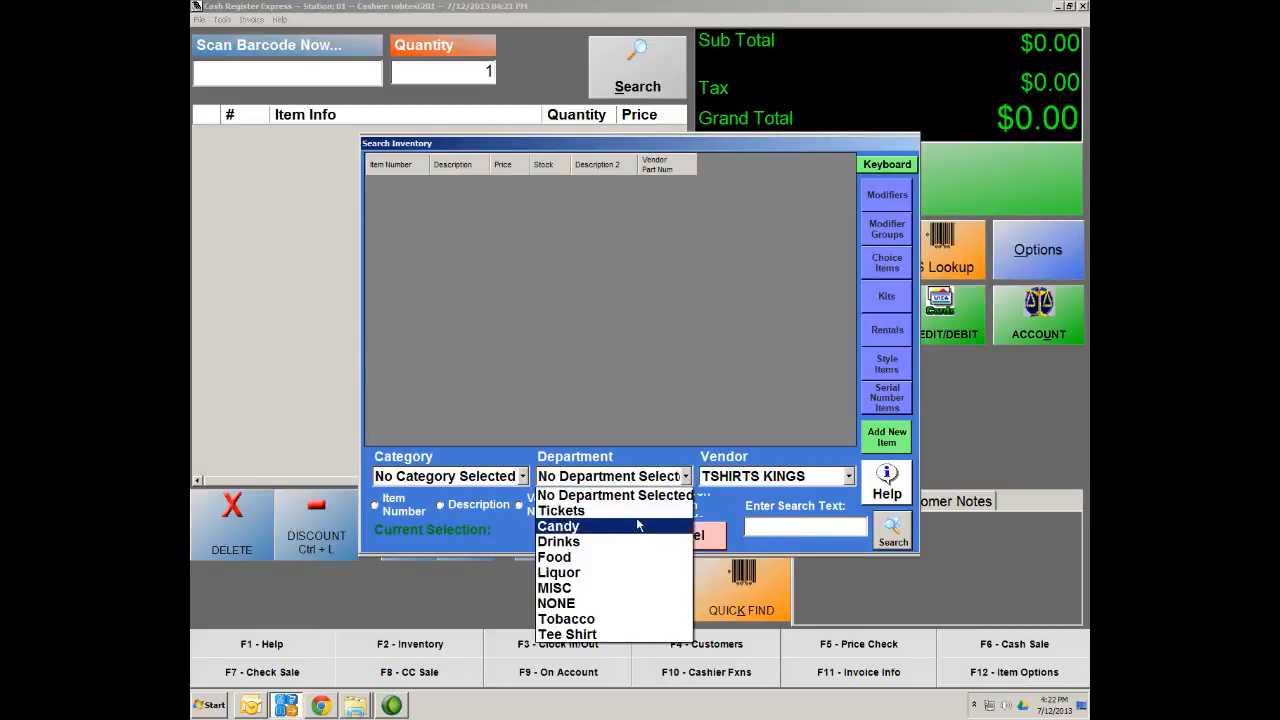
{"action": "left_click", "coordinate": [590, 635]}
{"action": "left_click", "coordinate": [848, 477]}
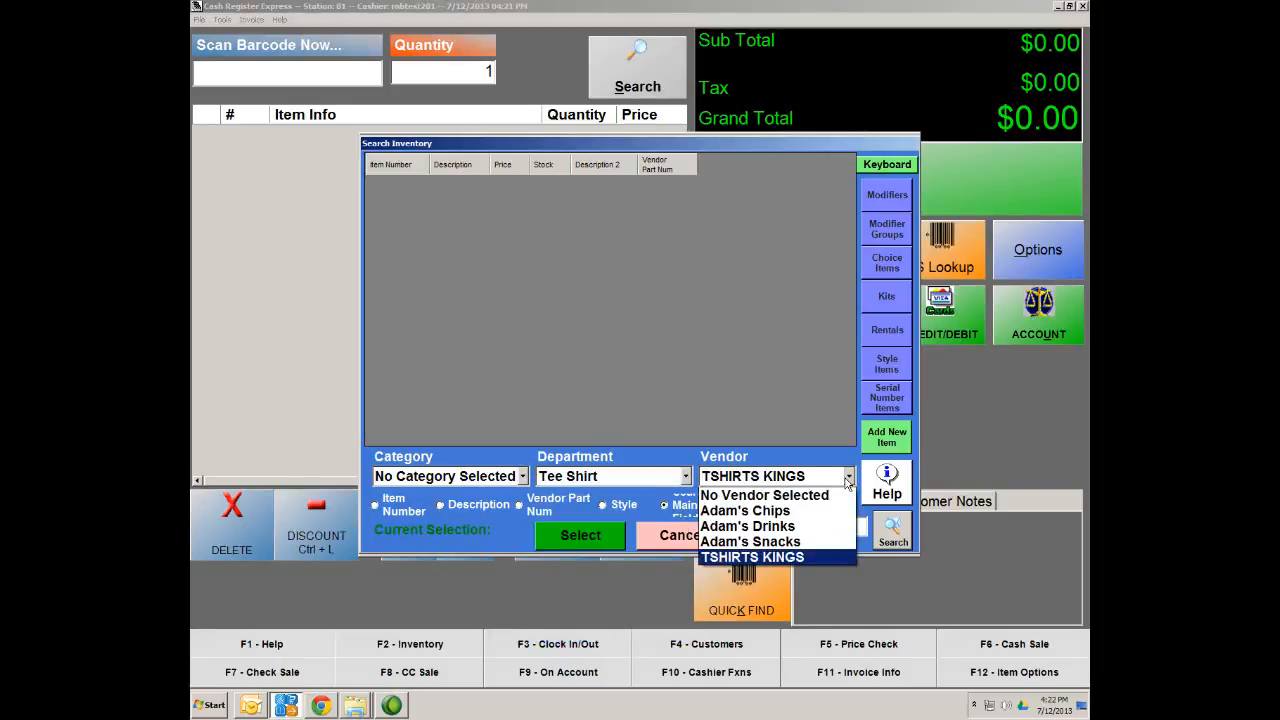
{"action": "left_click", "coordinate": [770, 495]}
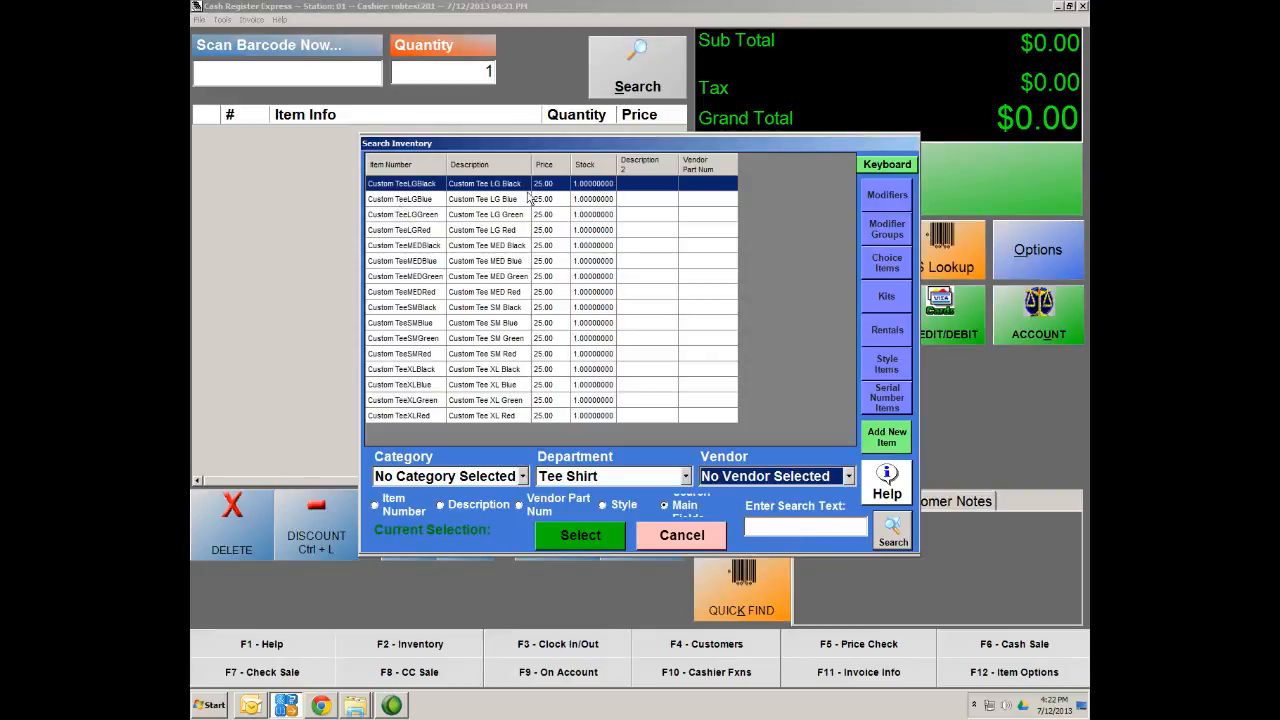
{"action": "double_click", "coordinate": [464, 204]}
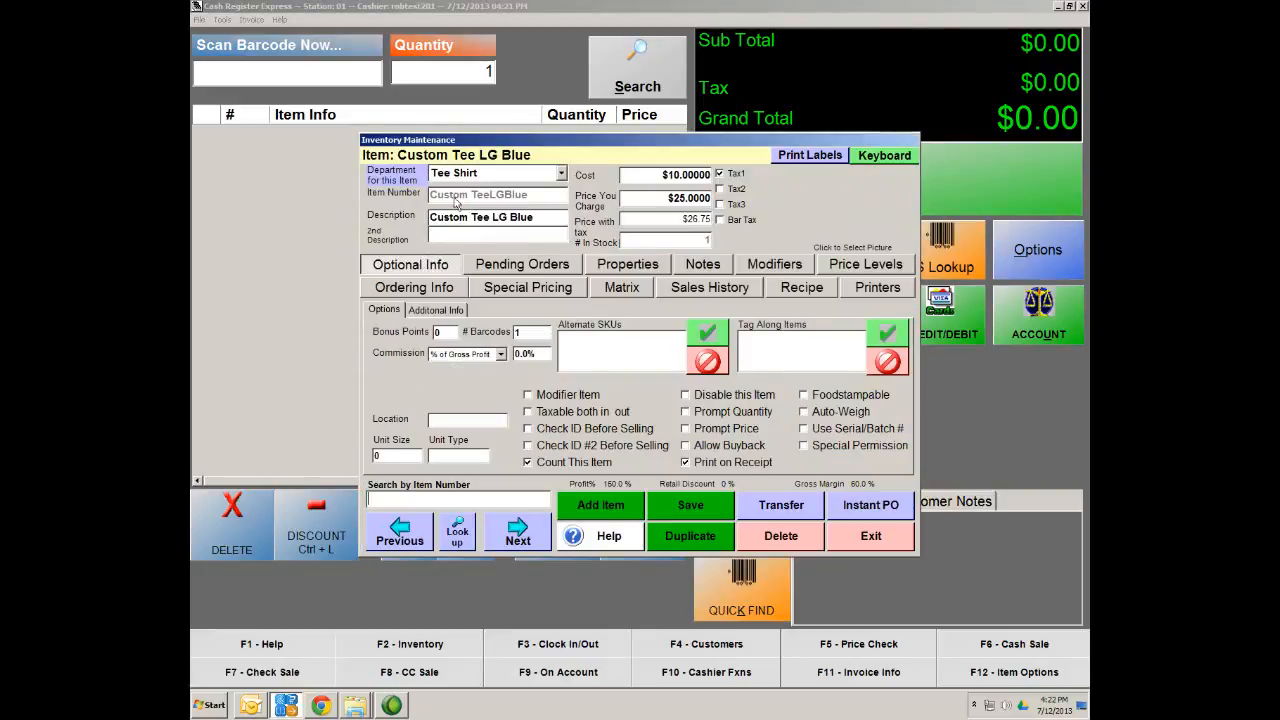
Give Custom Tee LG Blue TSHIRTS KINGS pricing at $10.00 with part number 1, save, and advance to LG Green
{"action": "left_click", "coordinate": [402, 287]}
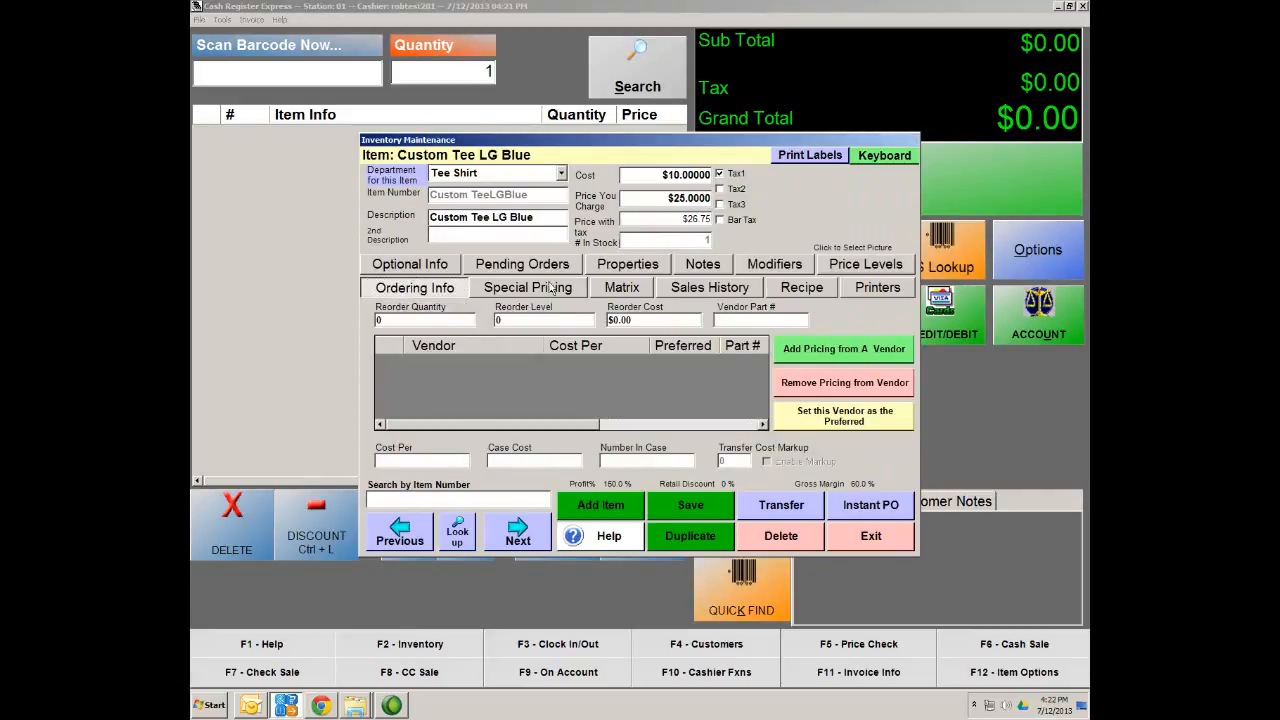
{"action": "left_click", "coordinate": [702, 510]}
{"action": "left_click", "coordinate": [842, 352]}
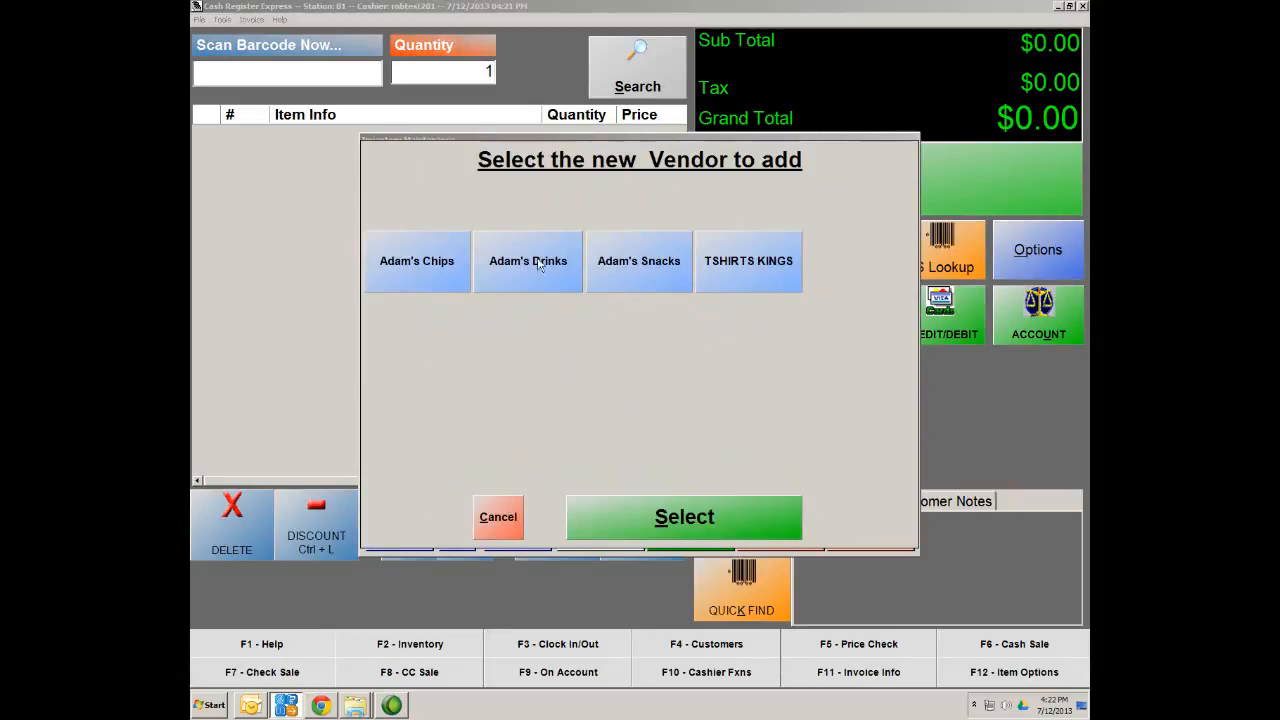
{"action": "left_click", "coordinate": [773, 292]}
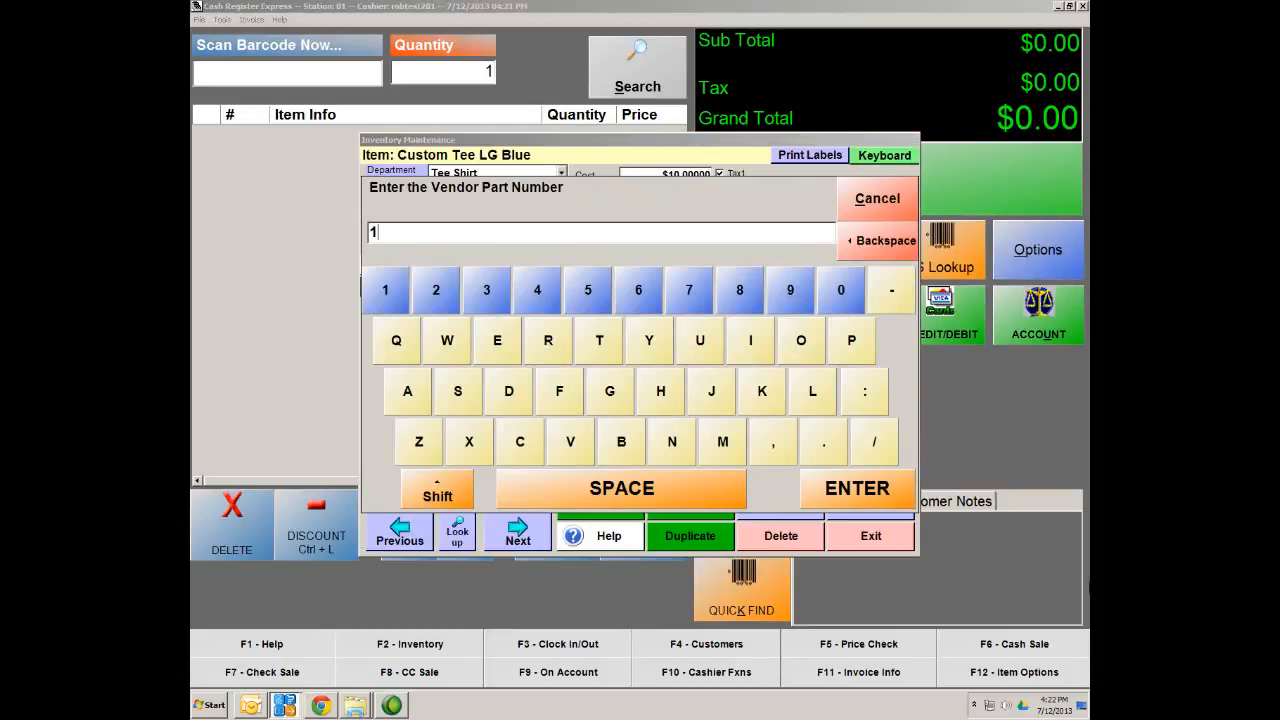
{"action": "left_click", "coordinate": [866, 494]}
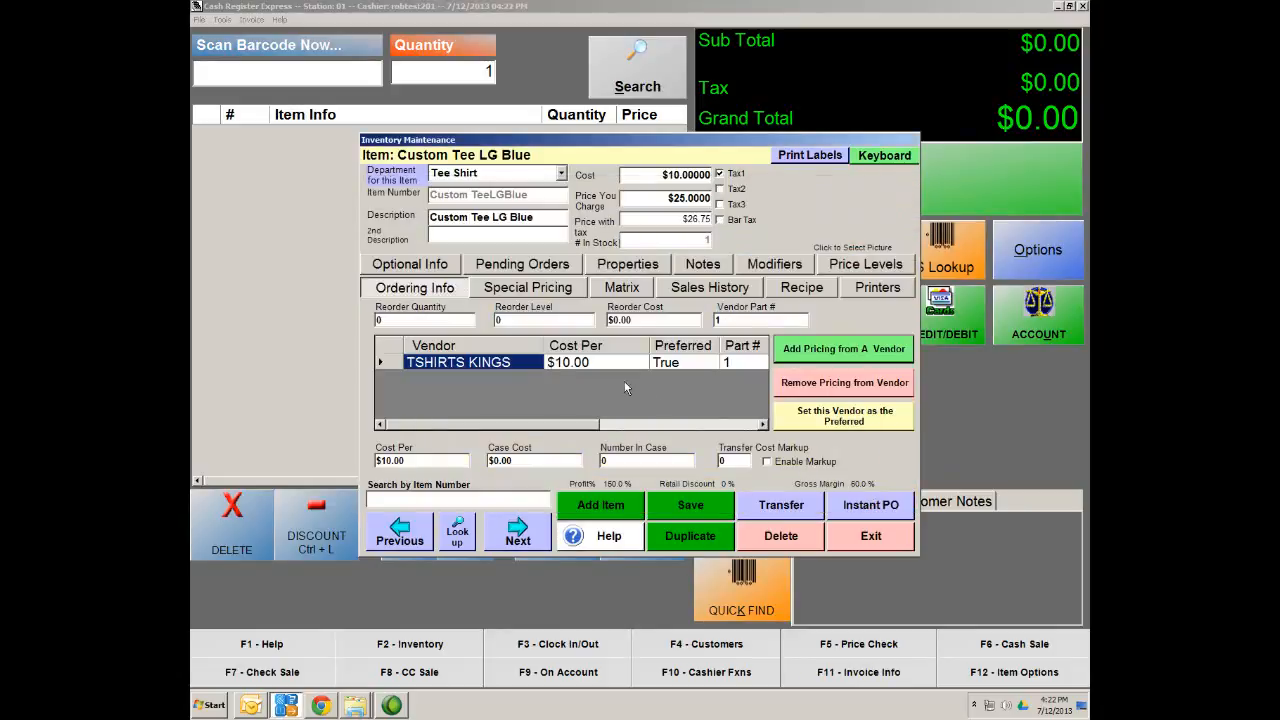
{"action": "left_click", "coordinate": [703, 510]}
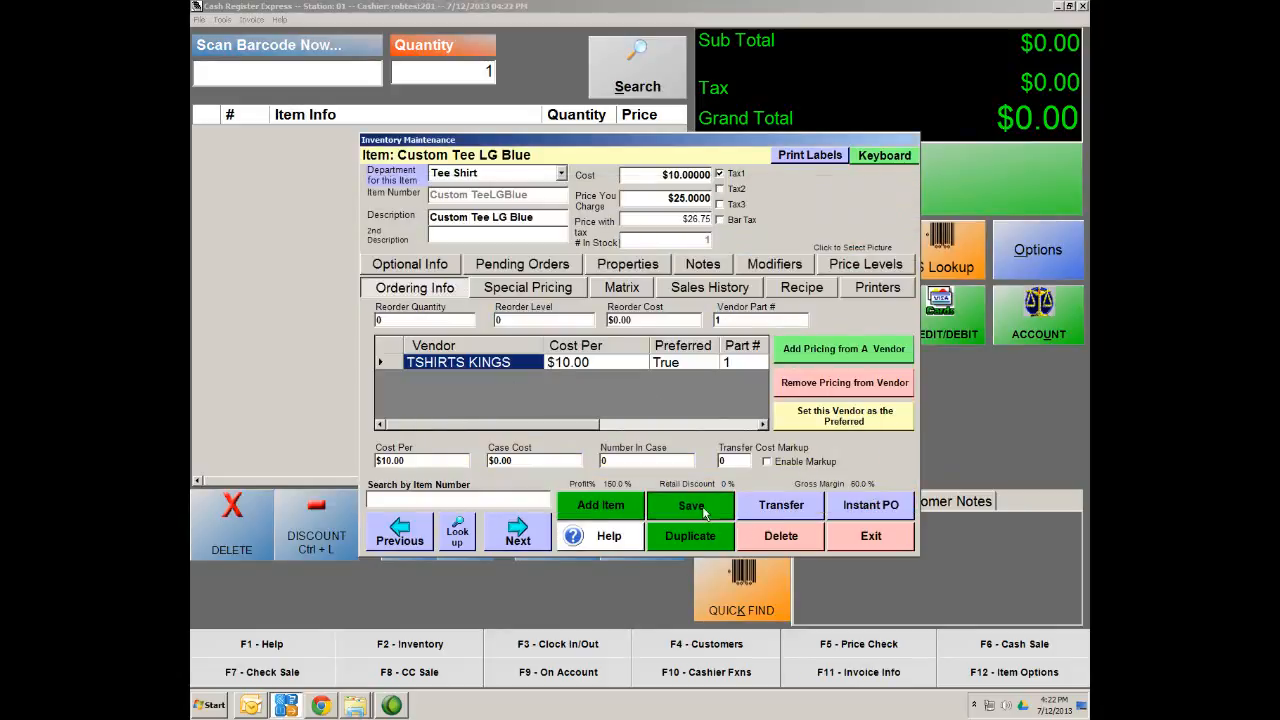
{"action": "left_click", "coordinate": [517, 533]}
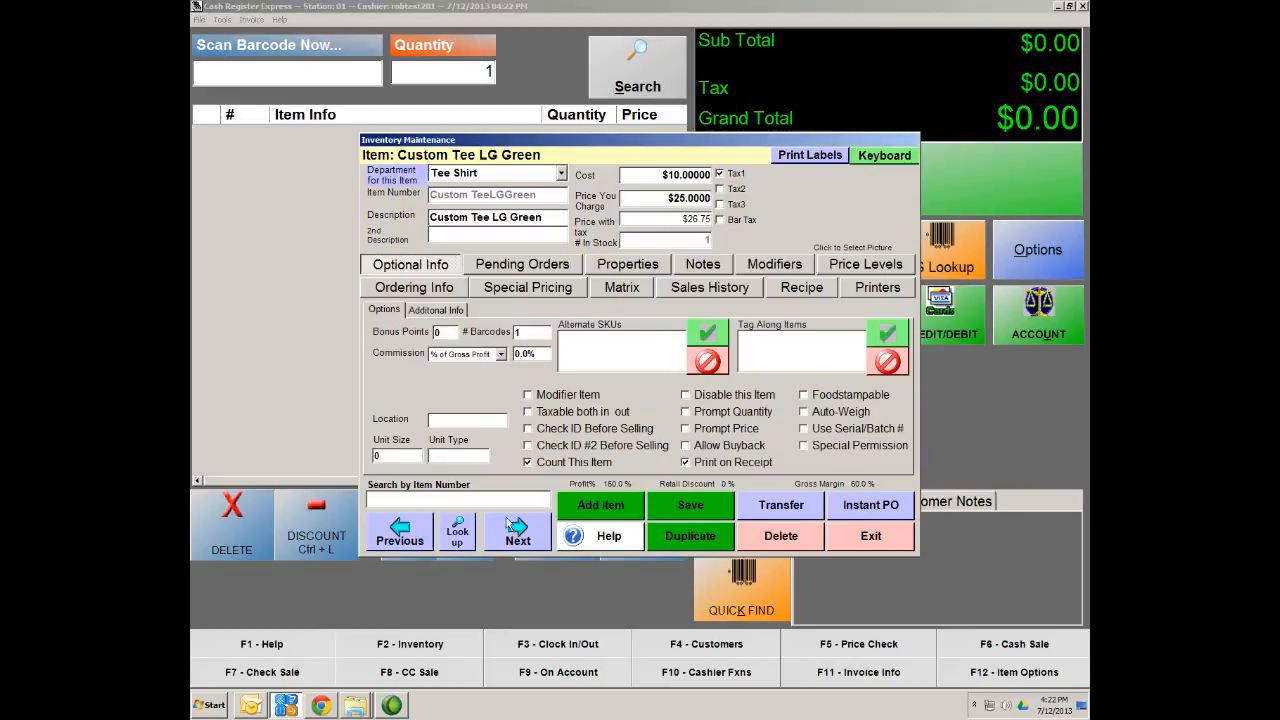
Add TSHIRTS KINGS vendor pricing at $10.00 with part number 2 to Custom Tee LG Green
{"action": "left_click", "coordinate": [424, 292]}
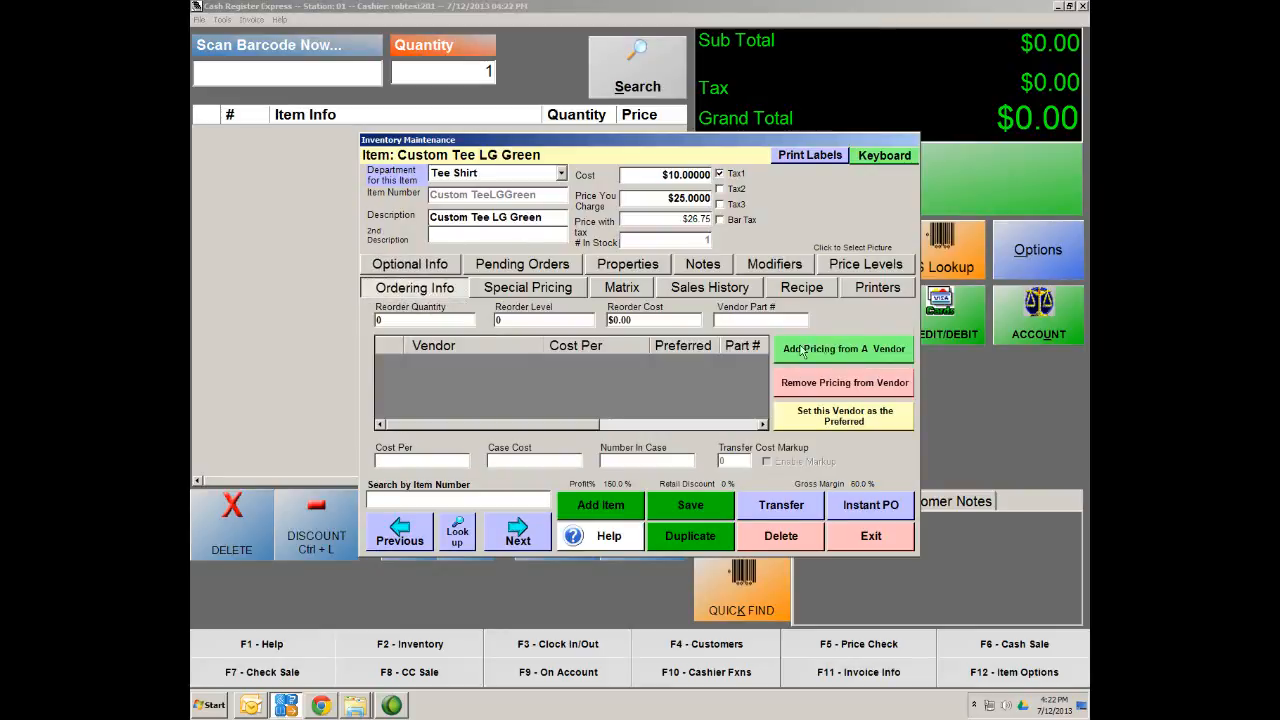
{"action": "left_click", "coordinate": [823, 347]}
{"action": "left_click", "coordinate": [711, 262]}
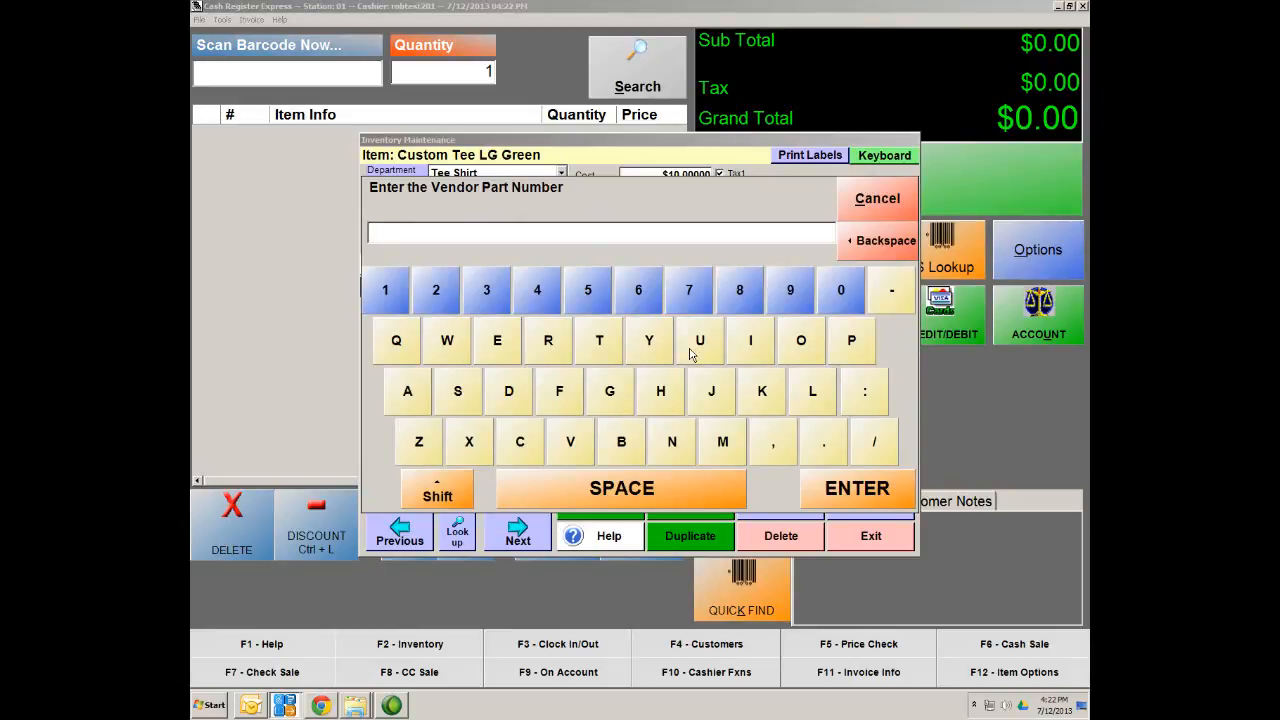
{"action": "left_click", "coordinate": [860, 475]}
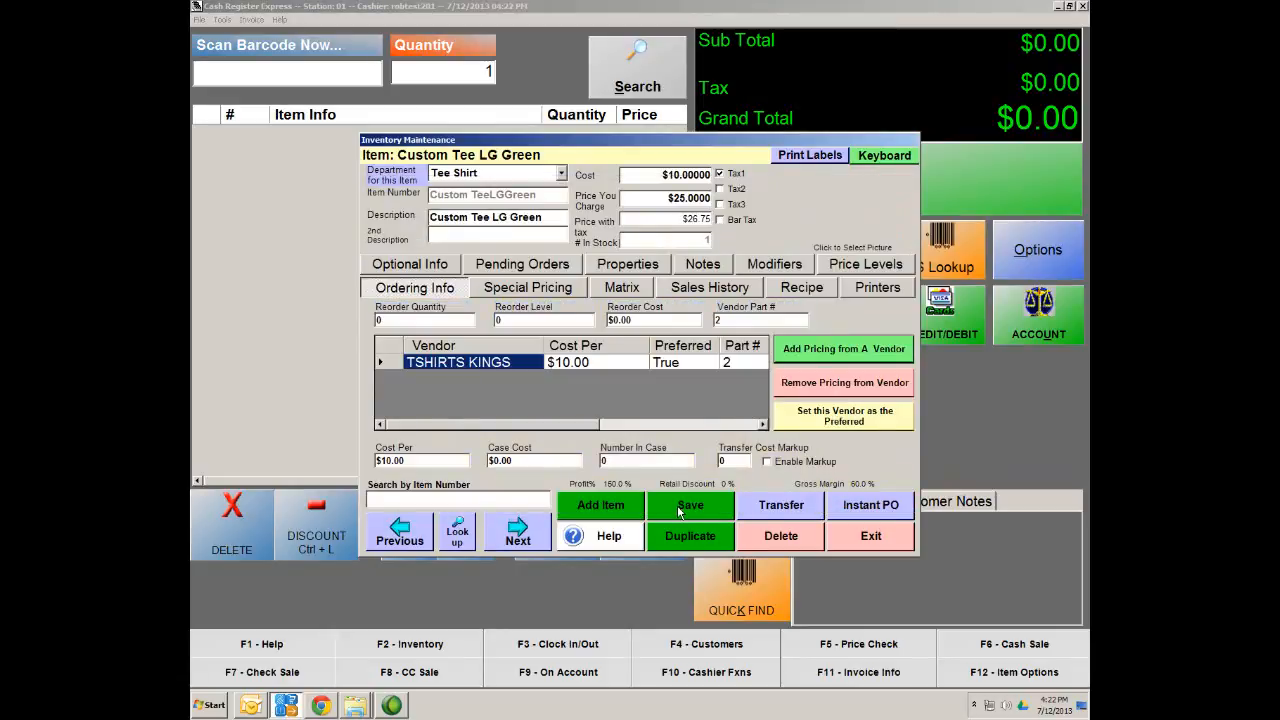
{"action": "left_click", "coordinate": [679, 511]}
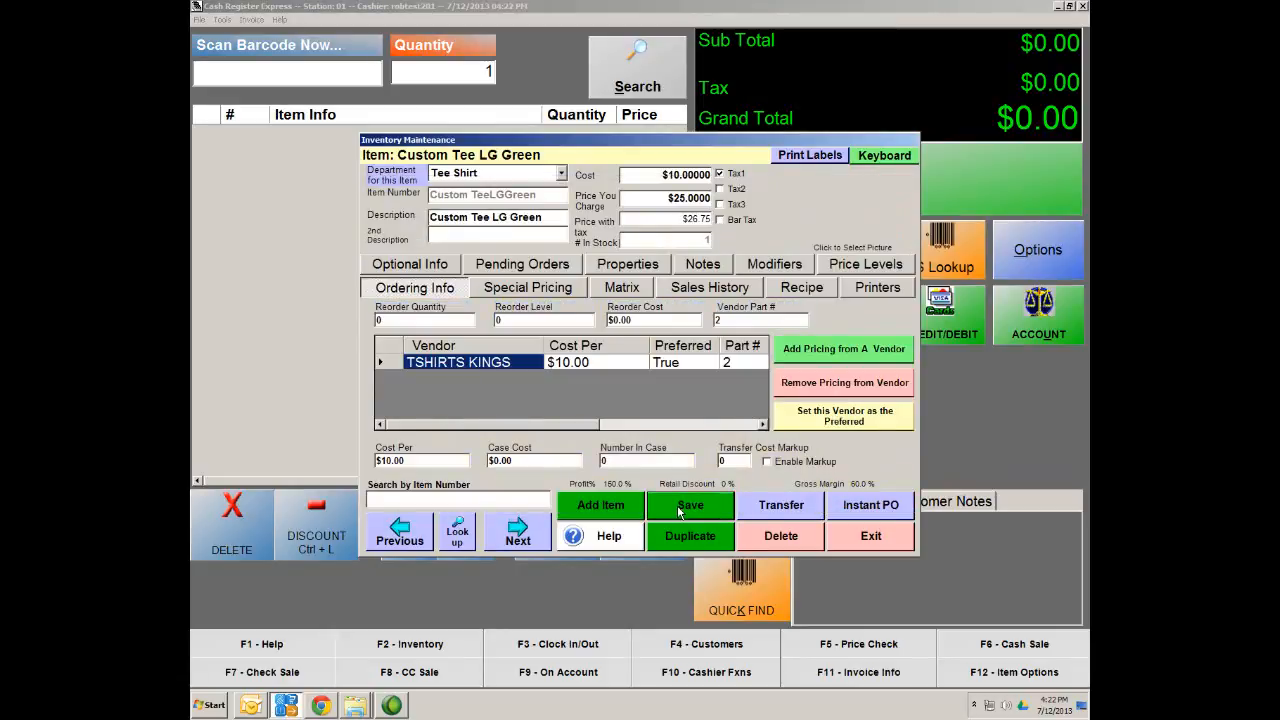
Recheck the blue tee's vendor pricing, then return to LG Green and save it
{"action": "left_click", "coordinate": [405, 536]}
{"action": "left_click", "coordinate": [442, 292]}
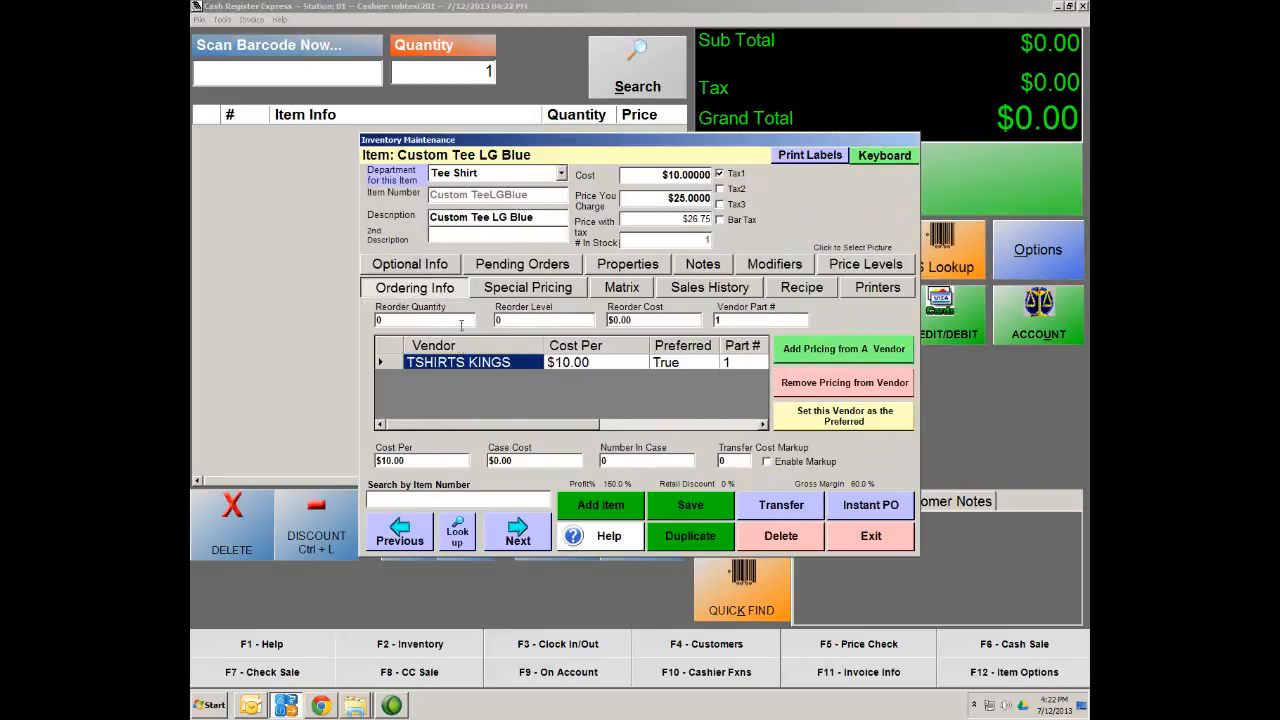
{"action": "left_click", "coordinate": [518, 532]}
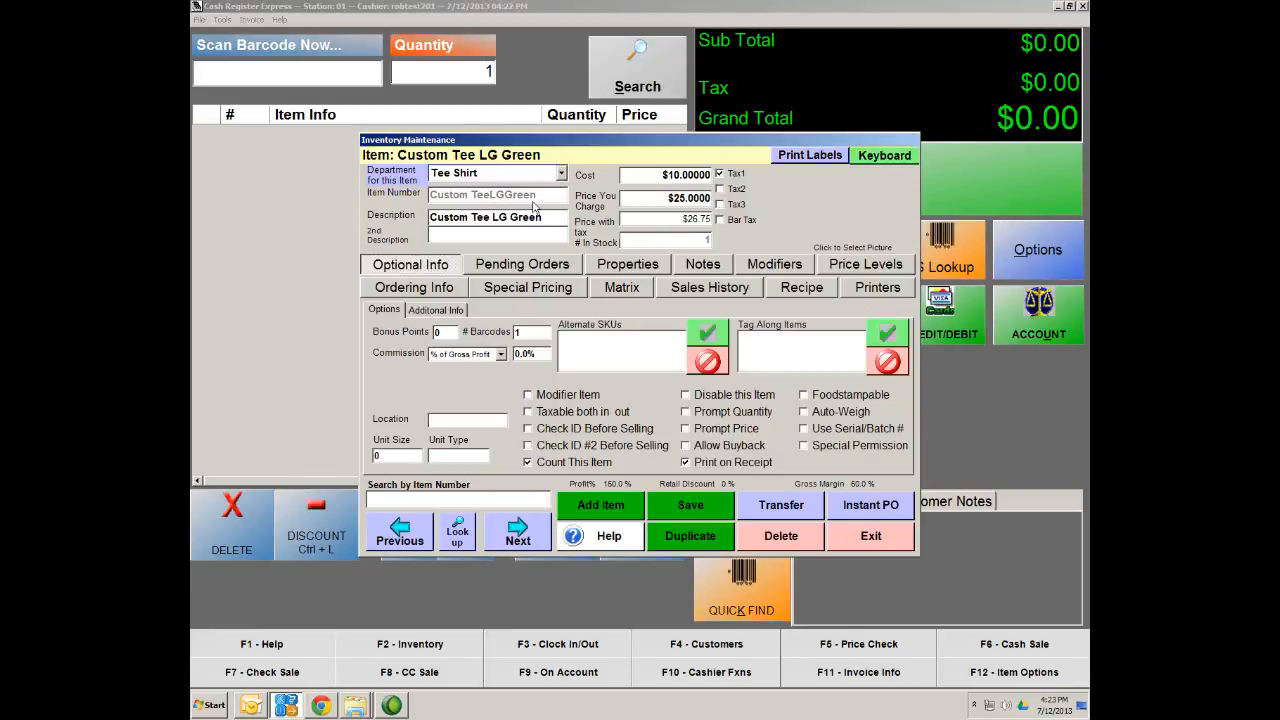
{"action": "left_click", "coordinate": [687, 512]}
Exit the item editor and create a Standard purchase order for vendor TSHIRTS KINGS
{"action": "left_click", "coordinate": [878, 539]}
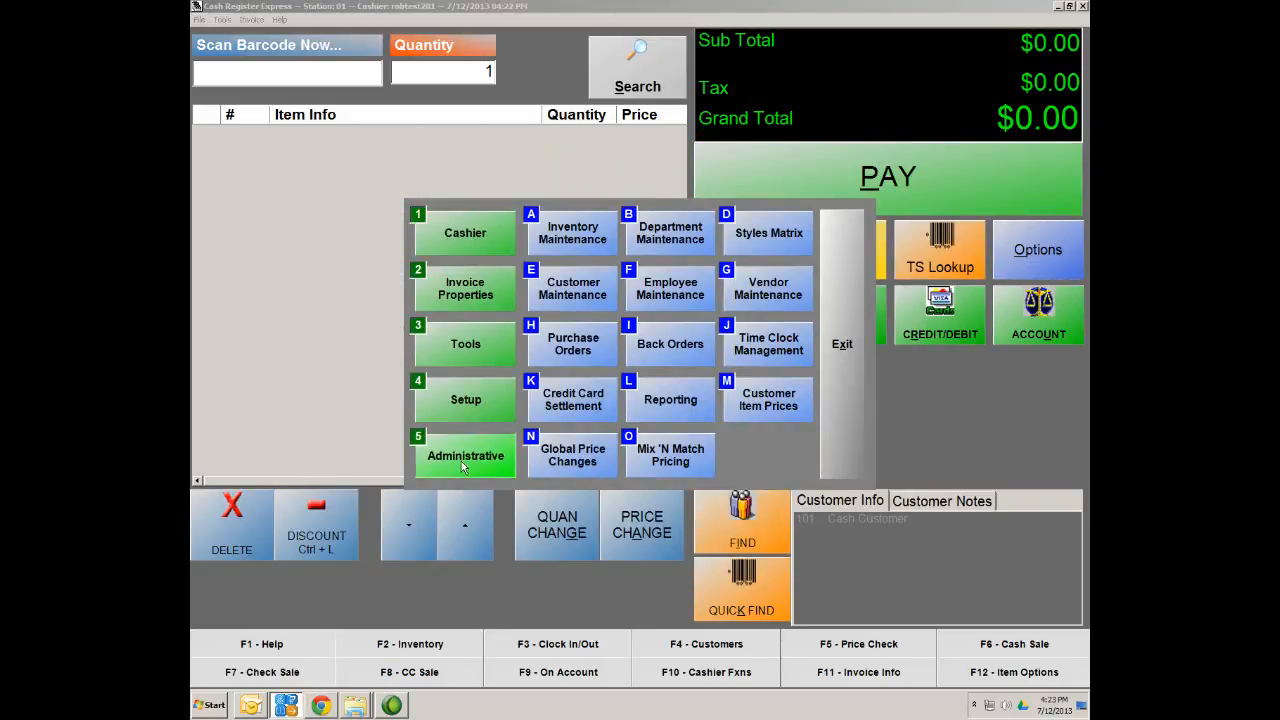
{"action": "left_click", "coordinate": [559, 348]}
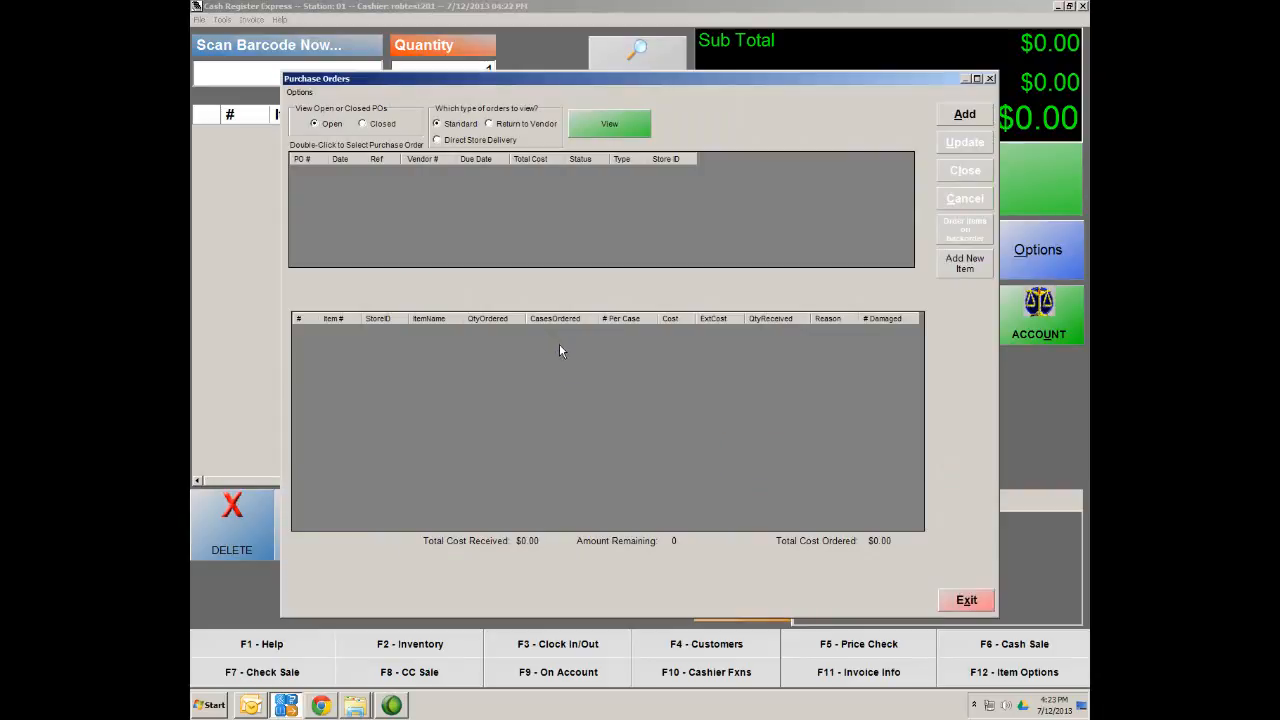
{"action": "left_click", "coordinate": [965, 116]}
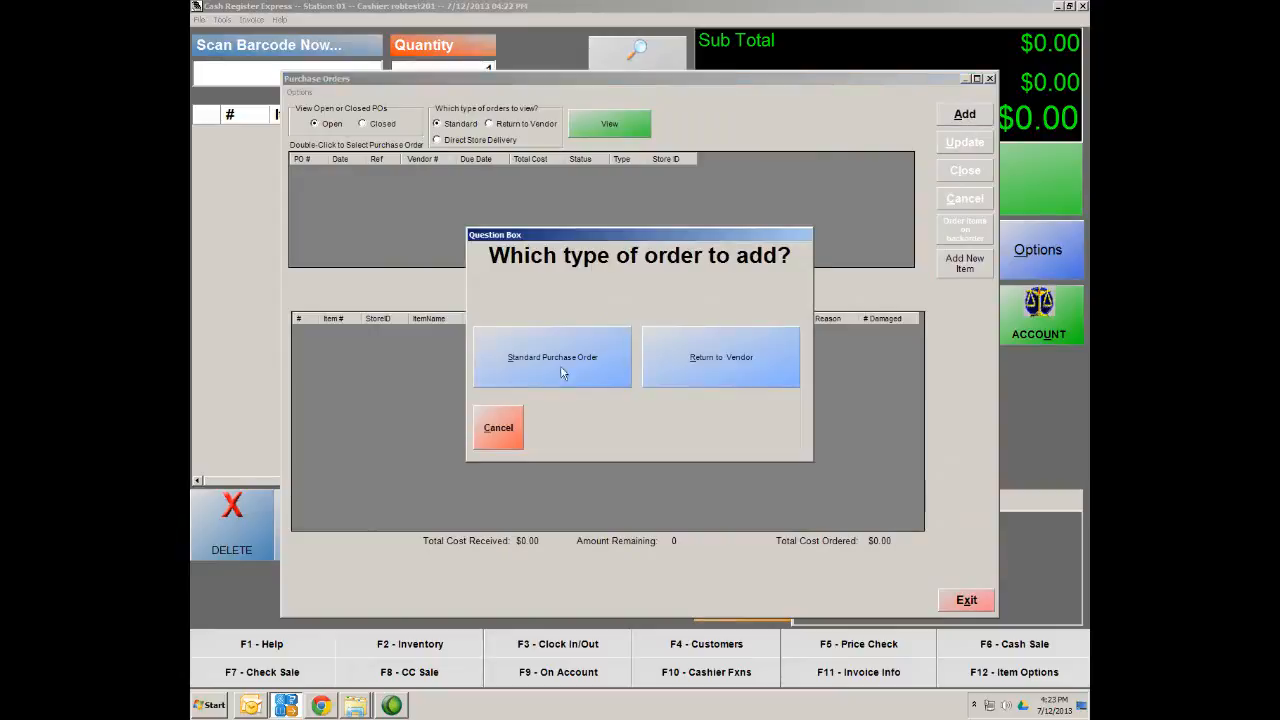
{"action": "left_click", "coordinate": [543, 374]}
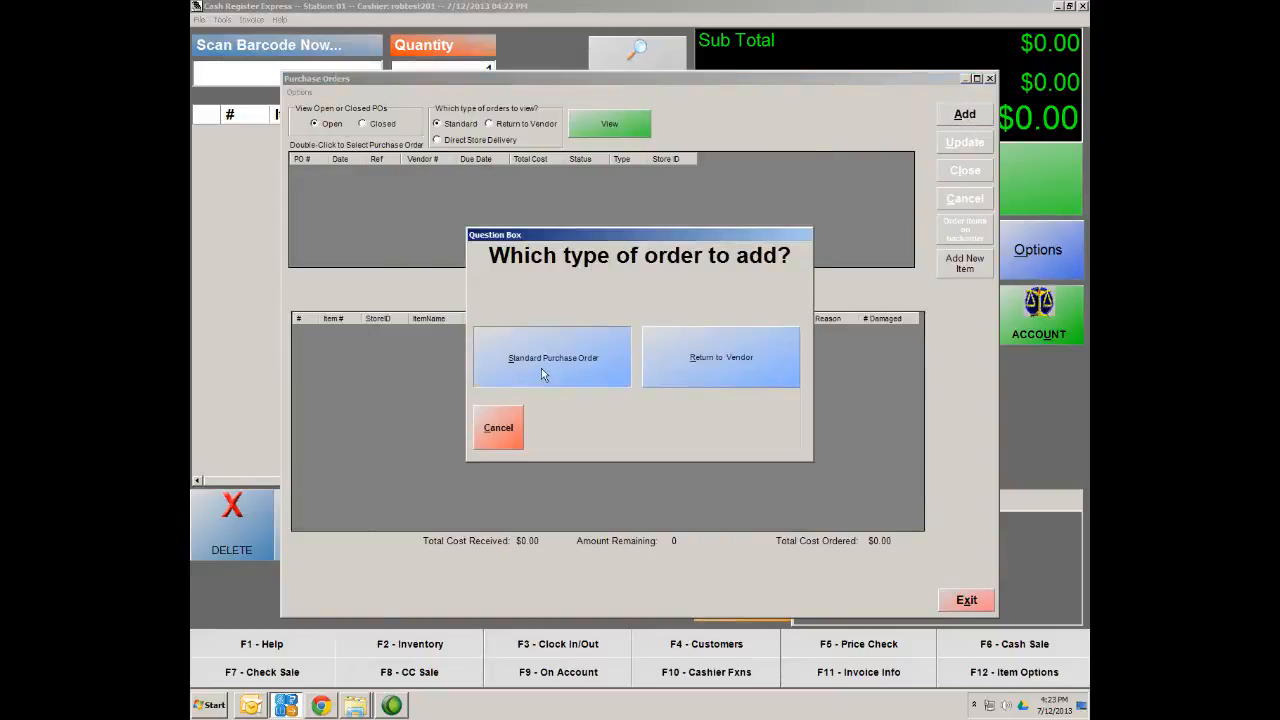
{"action": "left_click", "coordinate": [351, 182]}
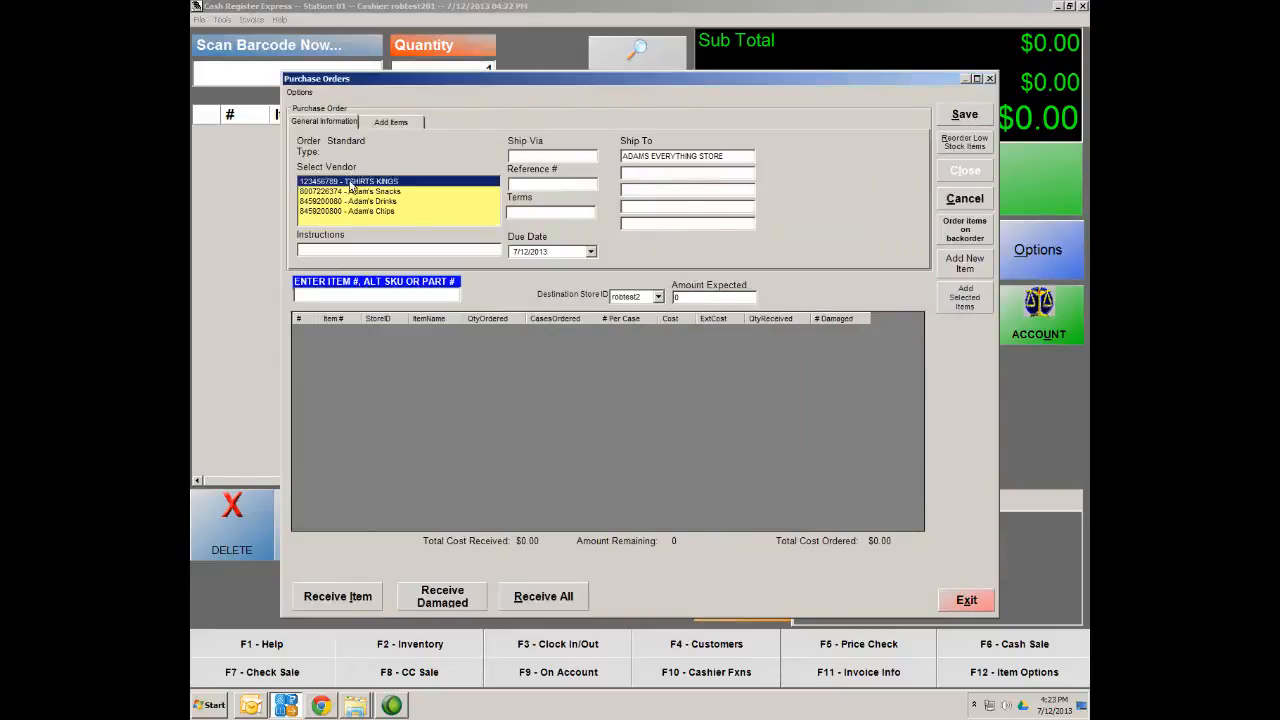
Add Custom Tee LG Blue and Custom Tee LG Green from the vendor's items to the order
{"action": "left_click", "coordinate": [392, 123]}
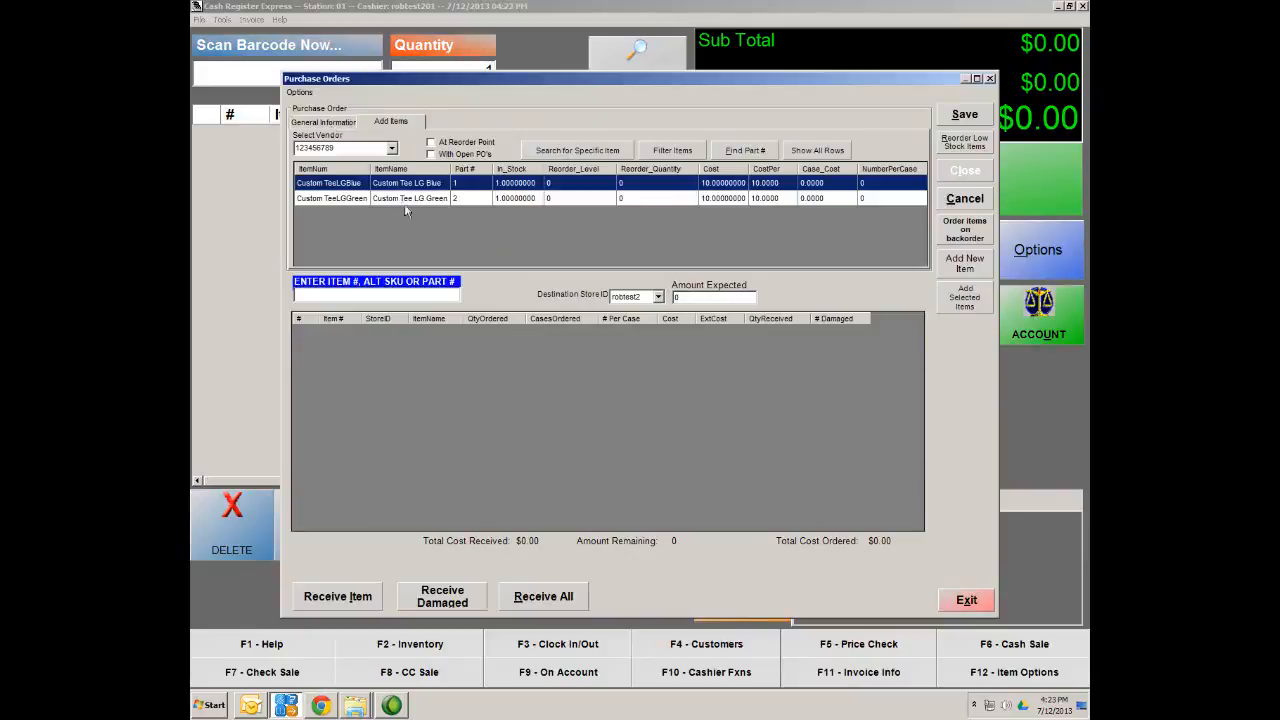
{"action": "double_click", "coordinate": [344, 184]}
{"action": "double_click", "coordinate": [338, 200]}
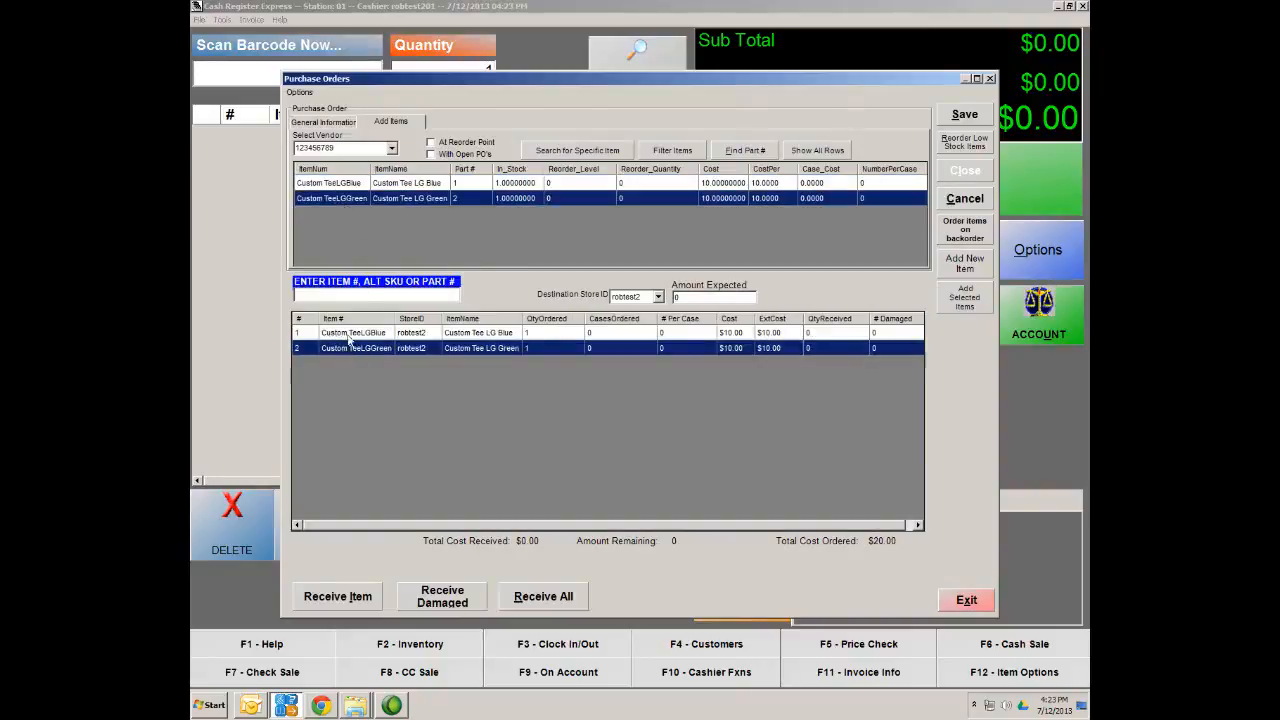
Set both tee lines to quantity 100, totalling $2,000.00, and save the order
{"action": "double_click", "coordinate": [555, 334]}
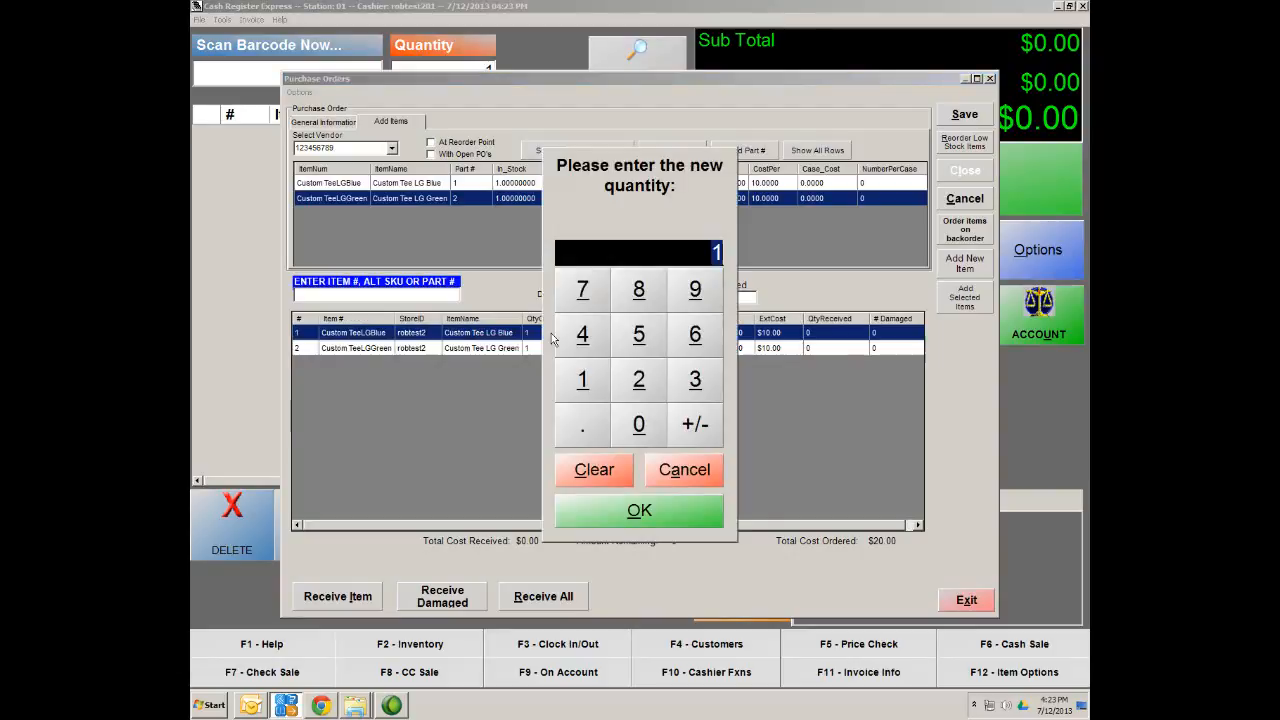
{"action": "left_click", "coordinate": [585, 385]}
{"action": "left_click", "coordinate": [627, 430]}
{"action": "left_click", "coordinate": [627, 430]}
{"action": "left_click", "coordinate": [638, 510]}
{"action": "double_click", "coordinate": [552, 348]}
{"action": "left_click", "coordinate": [582, 380]}
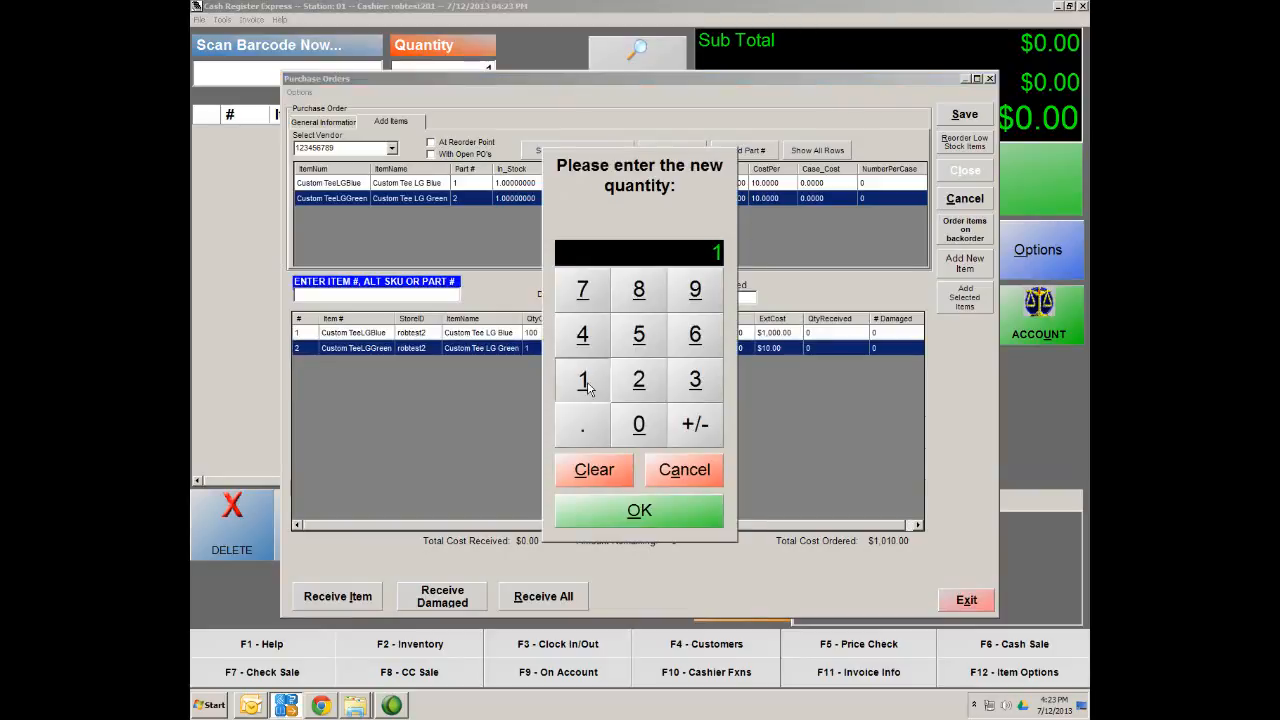
{"action": "left_click", "coordinate": [631, 428]}
{"action": "left_click", "coordinate": [631, 428]}
{"action": "left_click", "coordinate": [637, 512]}
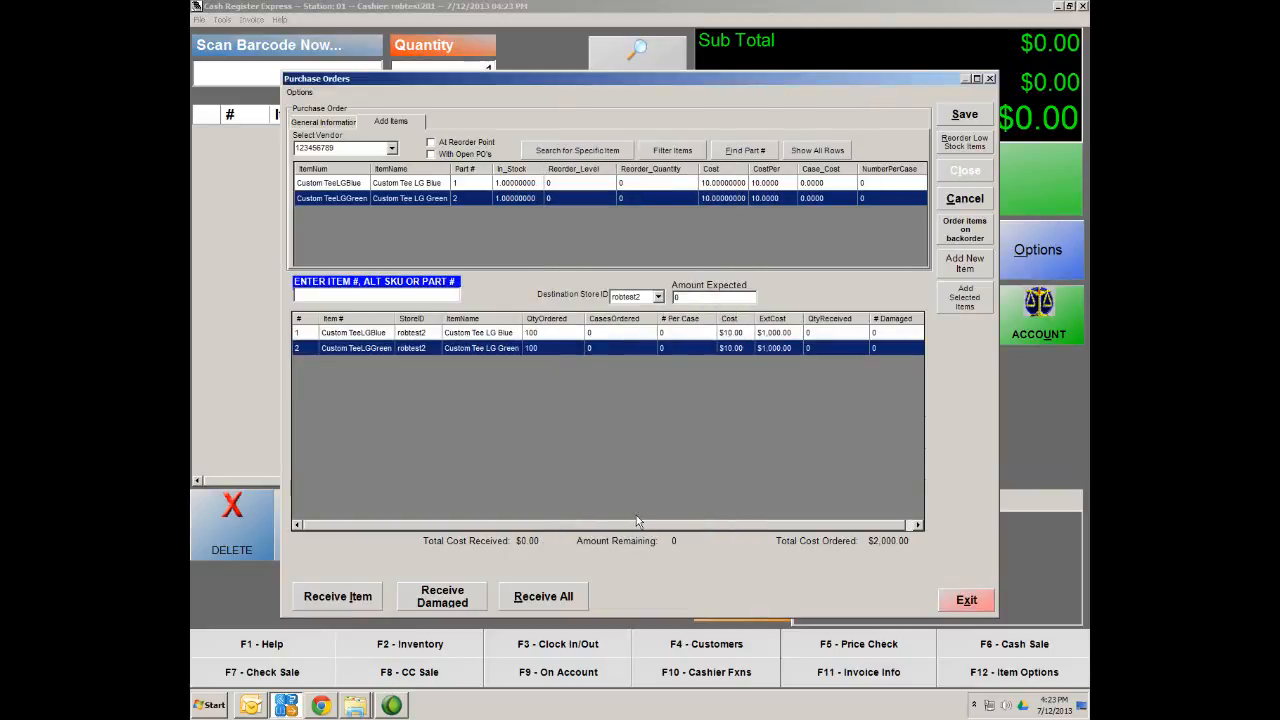
{"action": "left_click", "coordinate": [974, 122]}
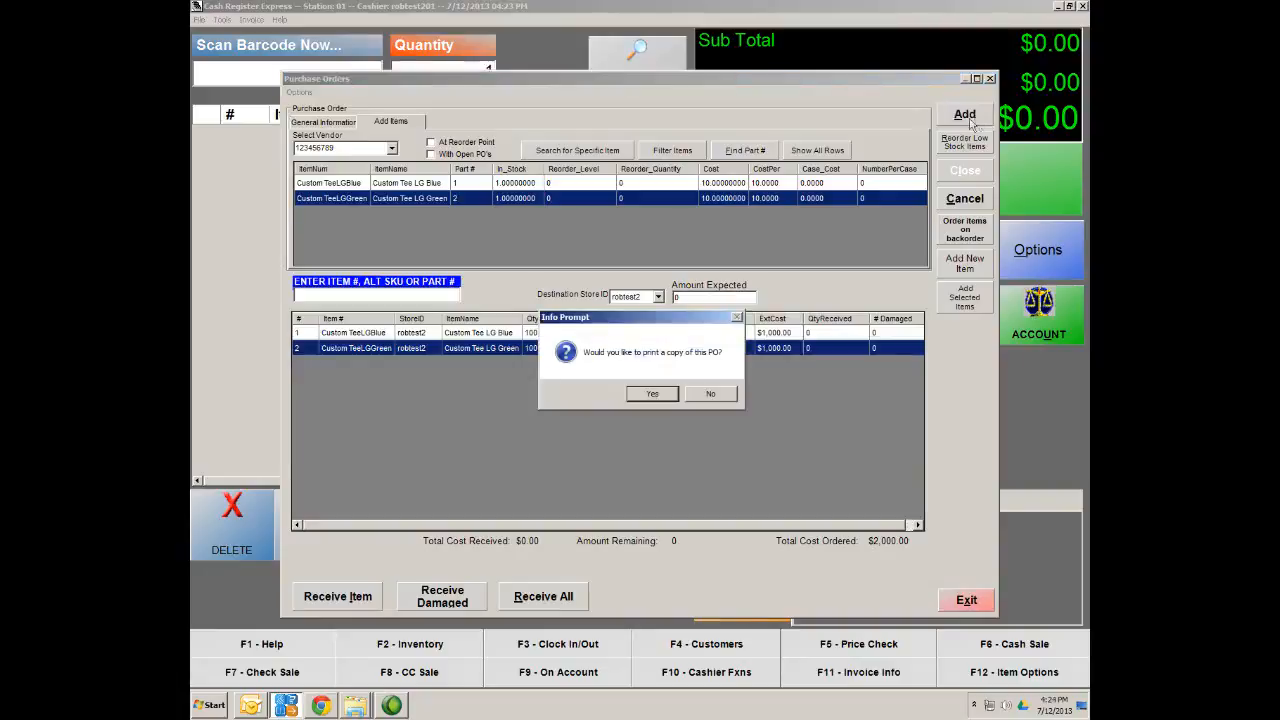
Save PO 6 without printing a copy and reopen it from the list
{"action": "left_click", "coordinate": [705, 401]}
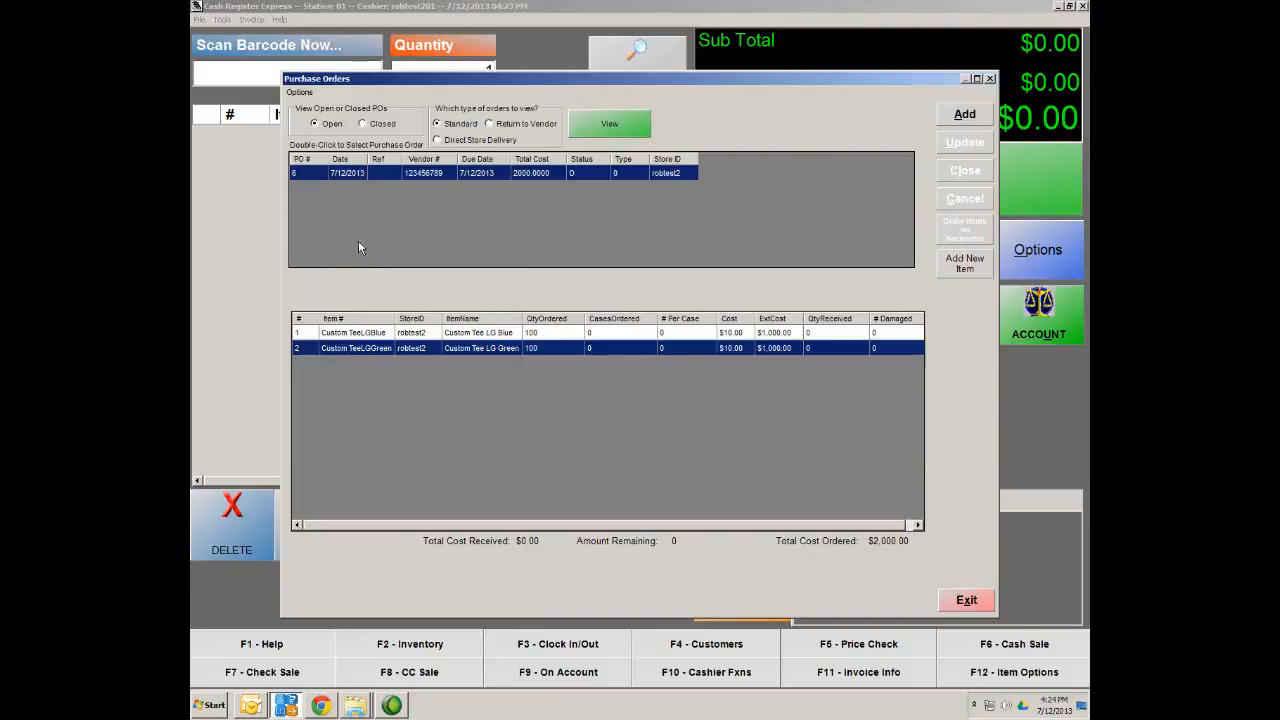
{"action": "double_click", "coordinate": [311, 174]}
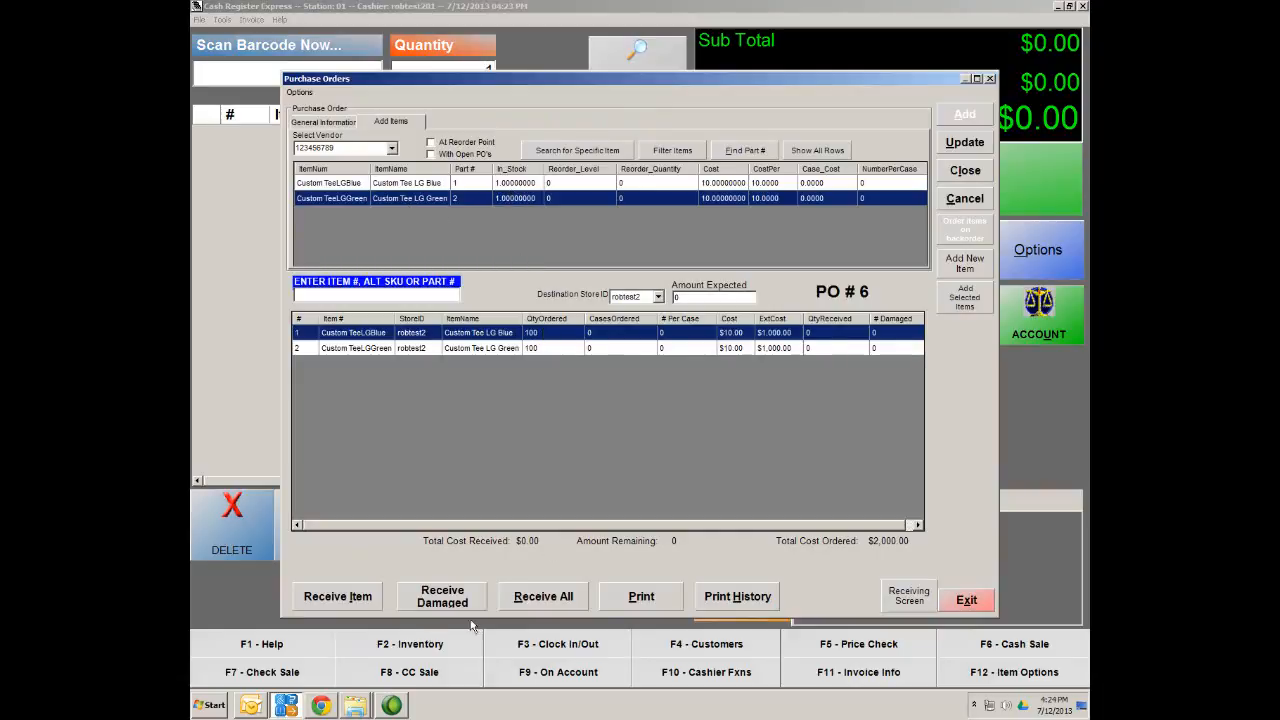
Receive 100 blue and 100 green tees on PO 6 and save the quantities
{"action": "left_click", "coordinate": [346, 598]}
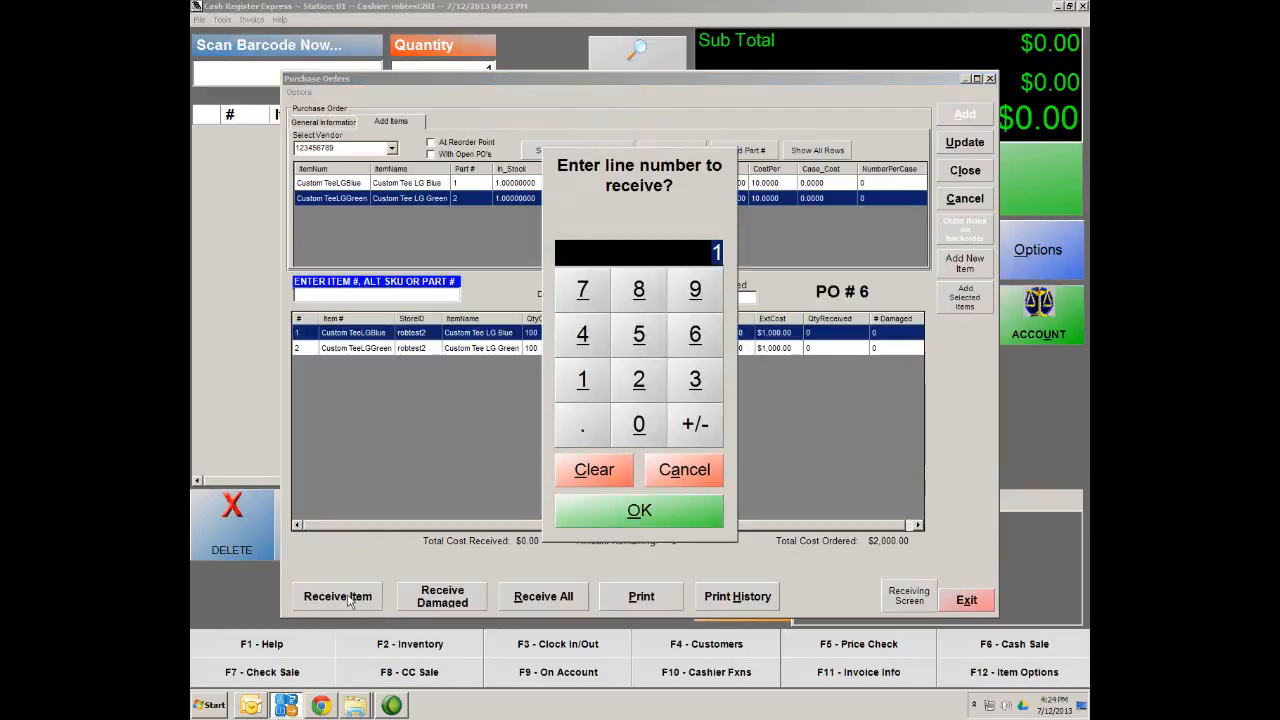
{"action": "left_click", "coordinate": [637, 512]}
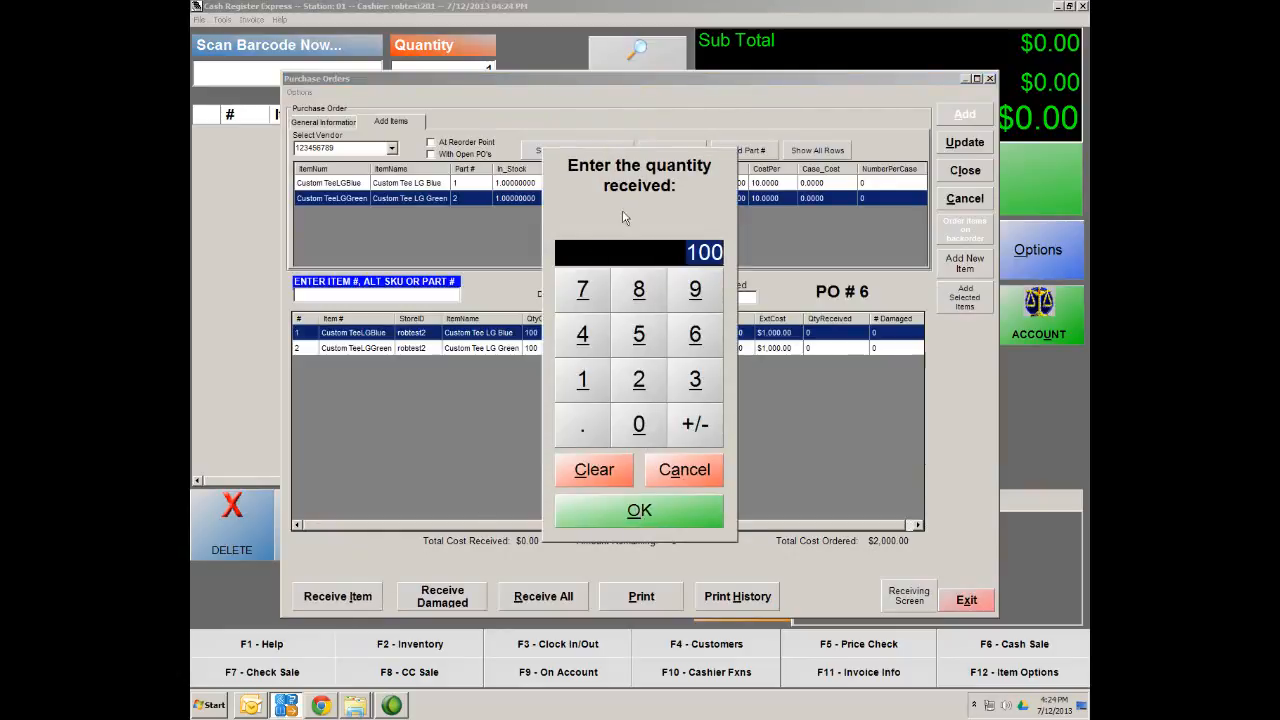
{"action": "left_click", "coordinate": [650, 520]}
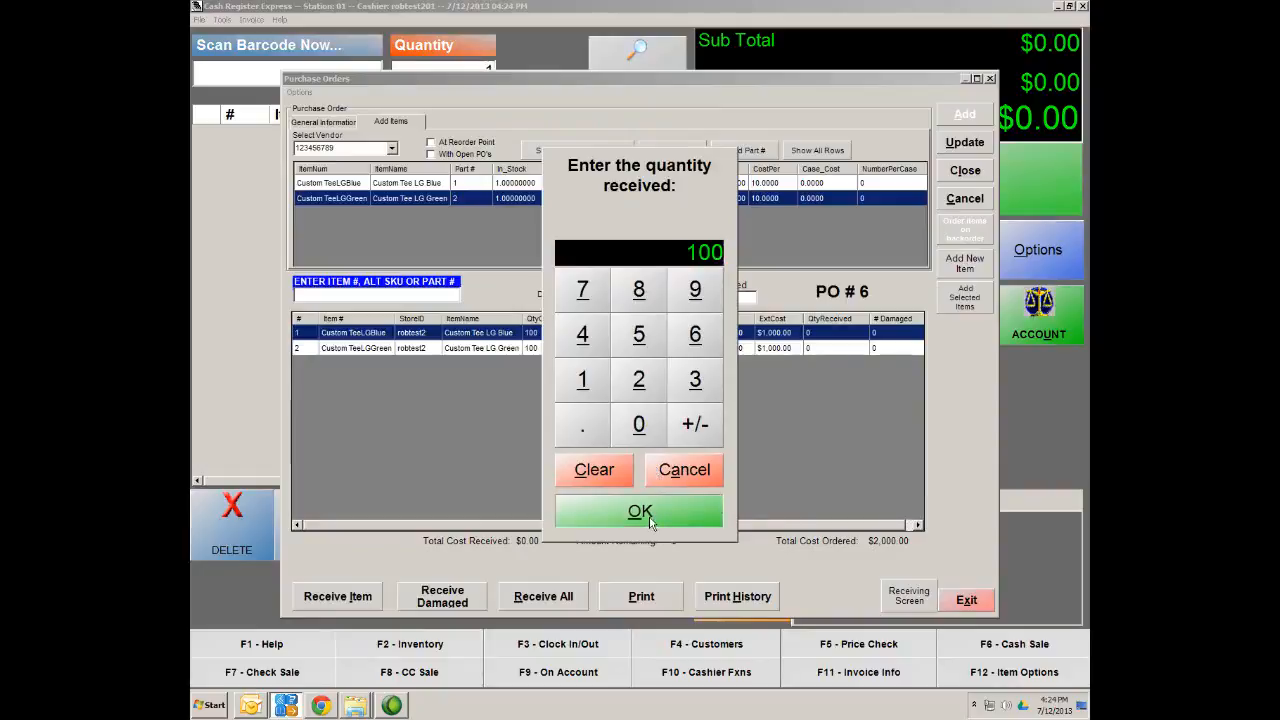
{"action": "left_click", "coordinate": [348, 598]}
{"action": "left_click", "coordinate": [639, 380]}
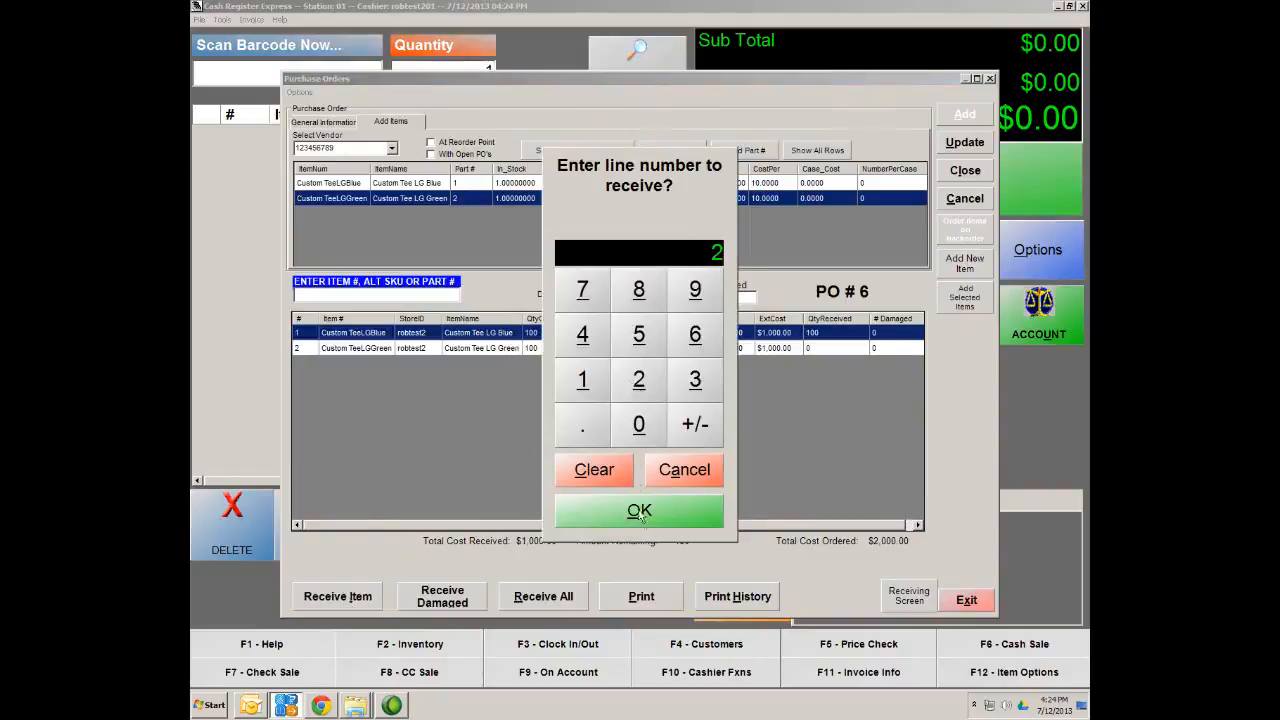
{"action": "left_click", "coordinate": [642, 512]}
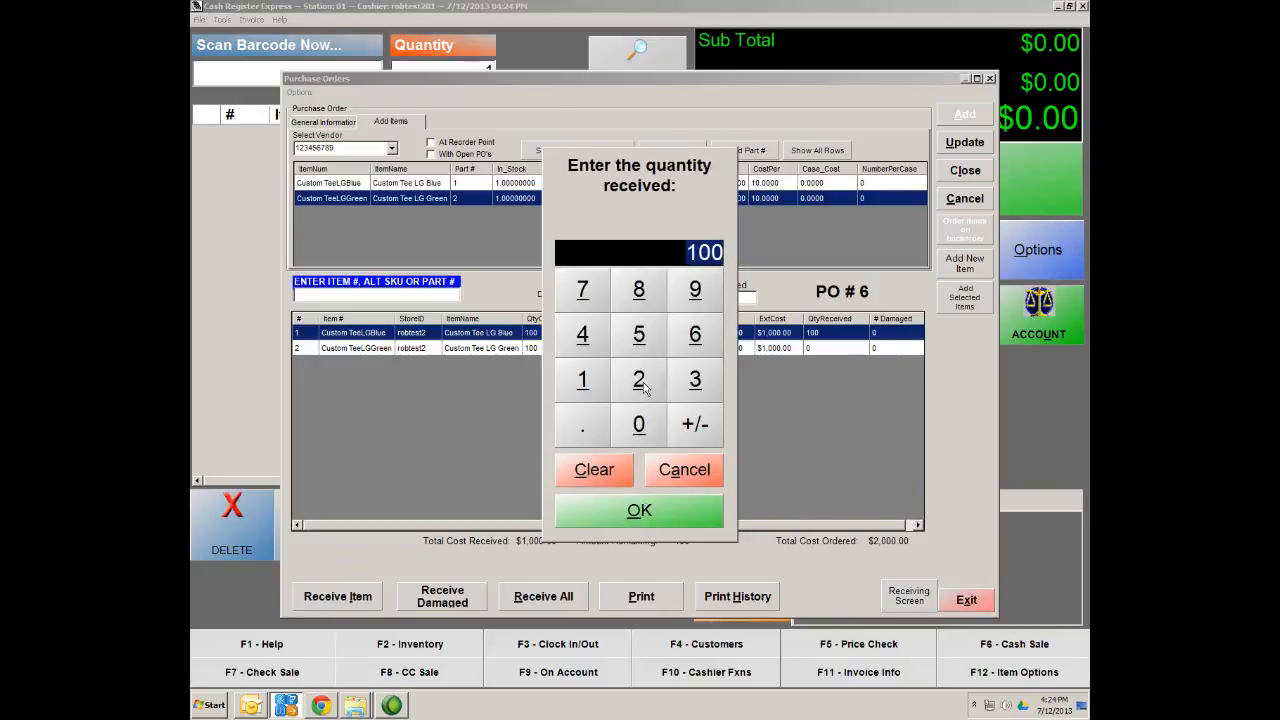
{"action": "left_click", "coordinate": [643, 510]}
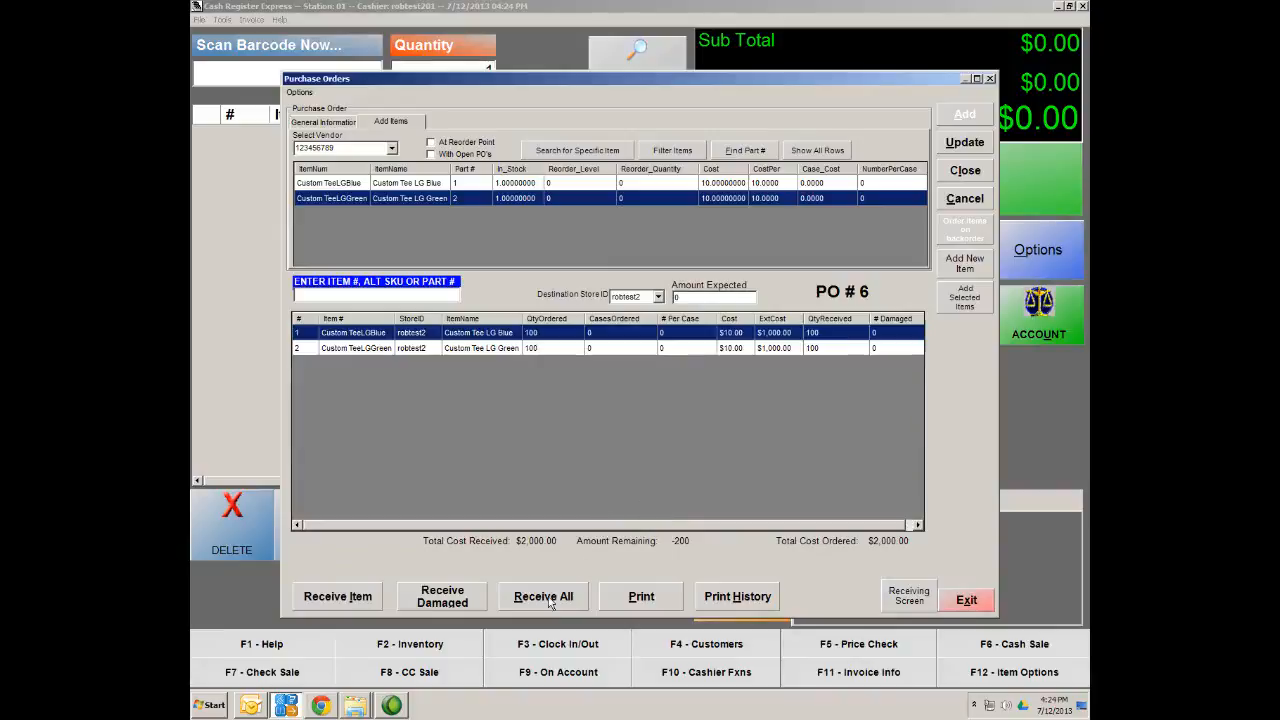
{"action": "left_click", "coordinate": [966, 144]}
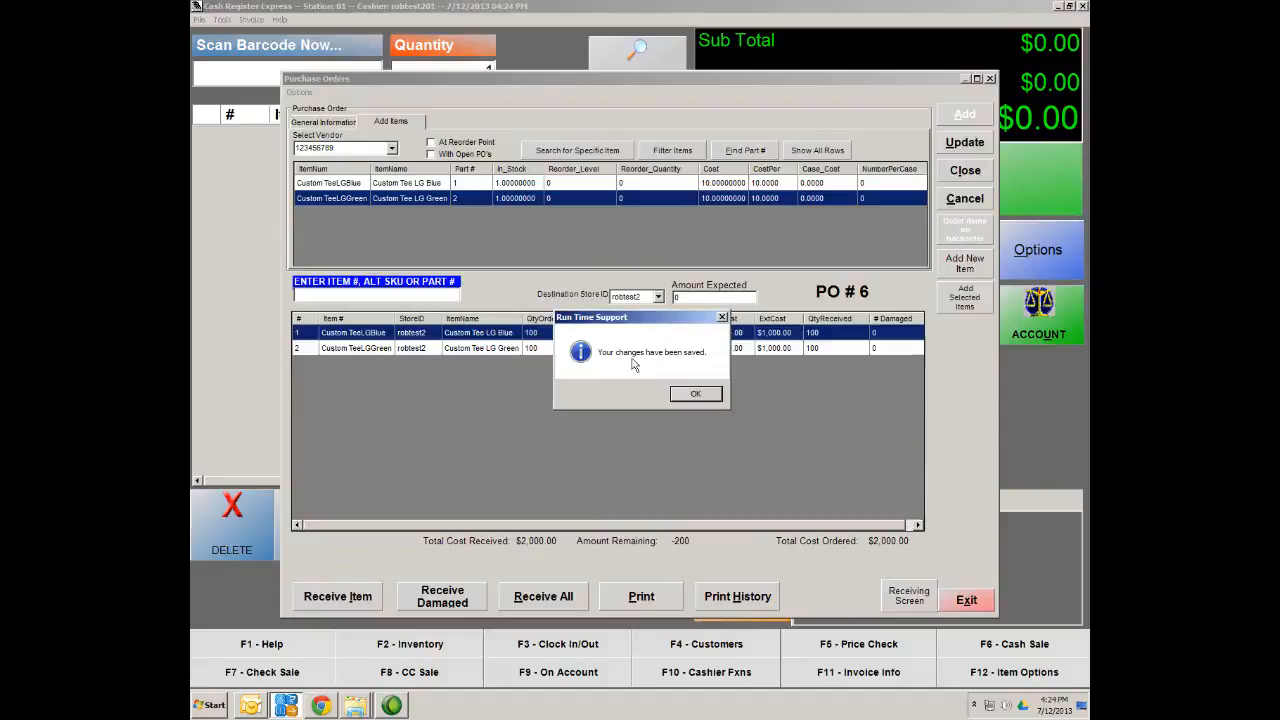
{"action": "left_click", "coordinate": [698, 397]}
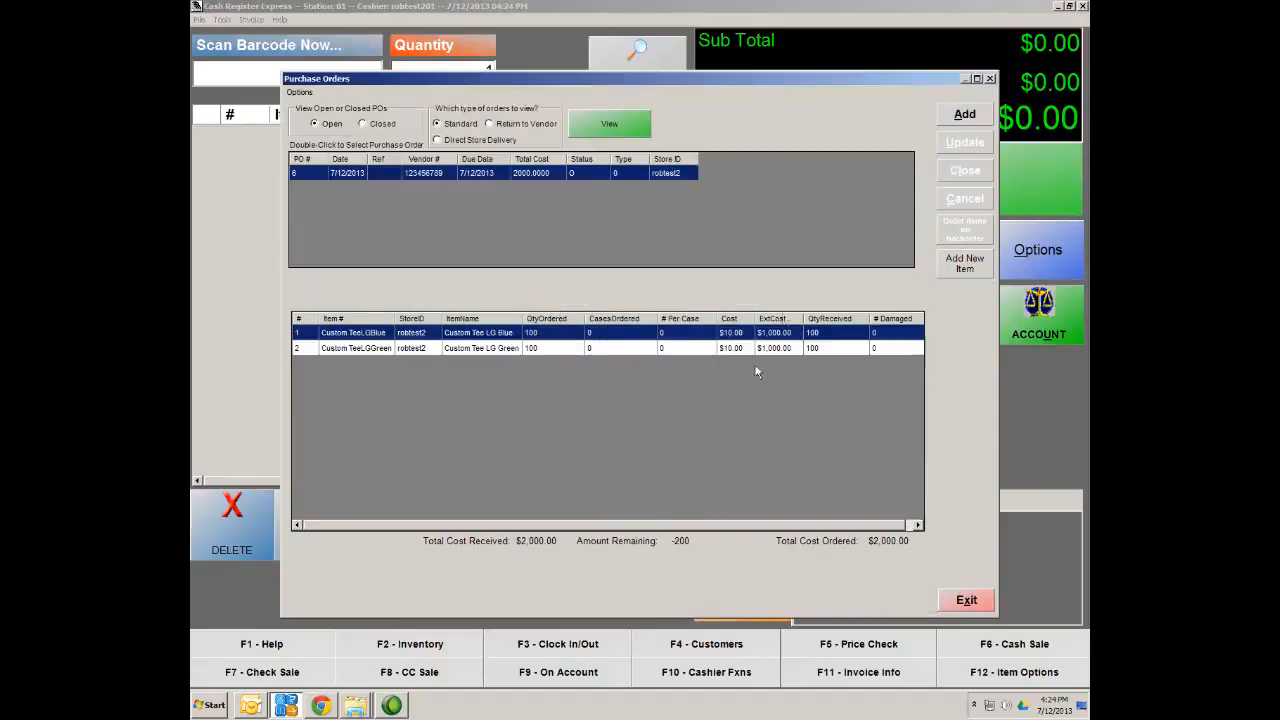
Reopen purchase order 6 and close it, confirming with Yes
{"action": "double_click", "coordinate": [383, 177]}
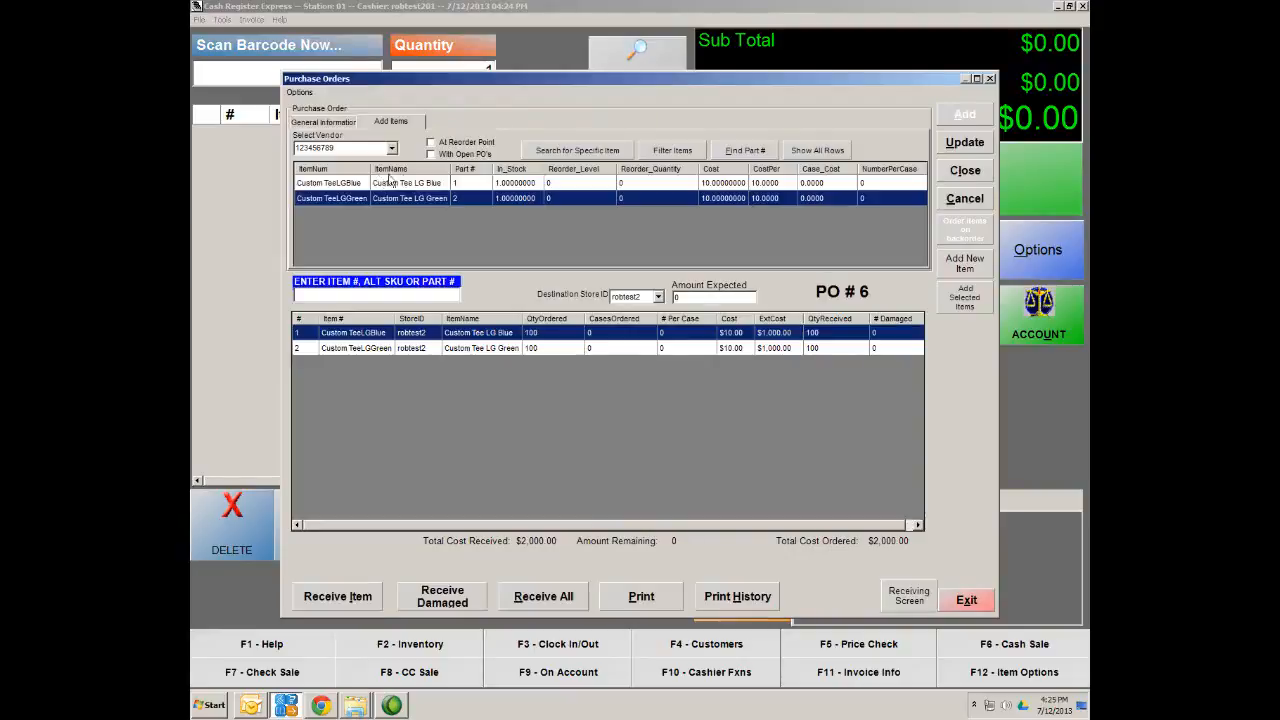
{"action": "left_click", "coordinate": [956, 174]}
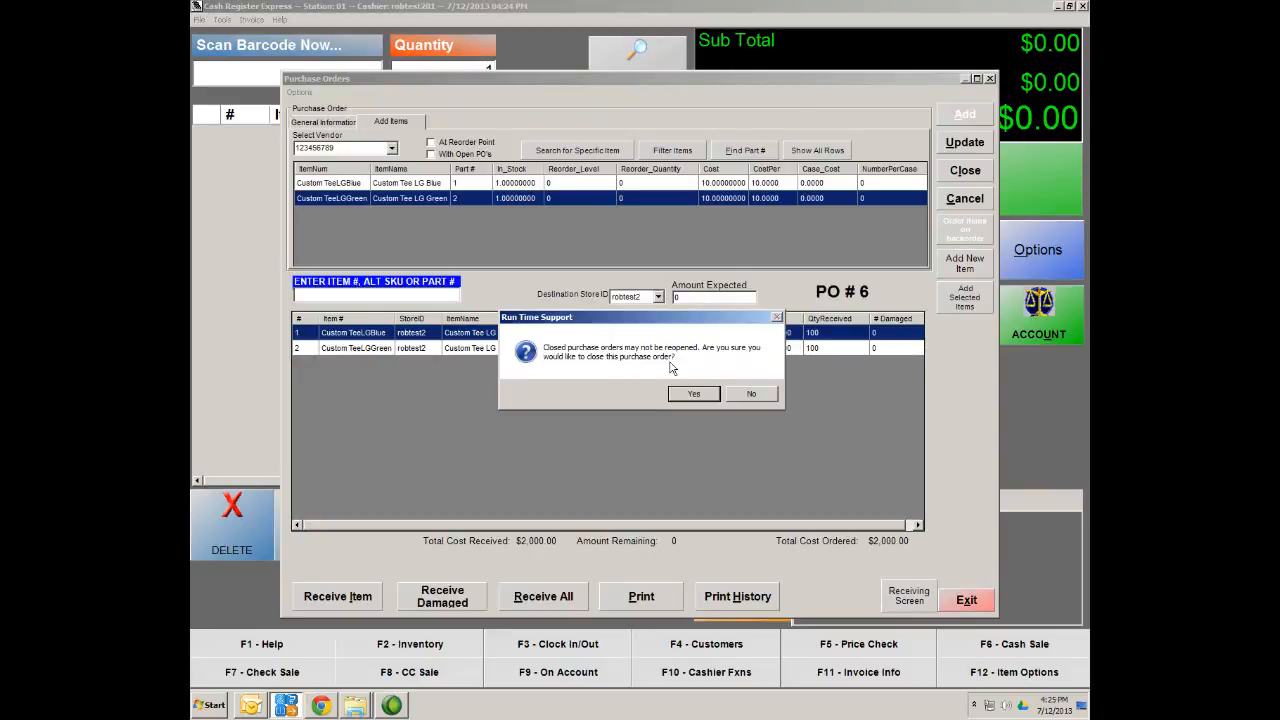
{"action": "left_click", "coordinate": [696, 397]}
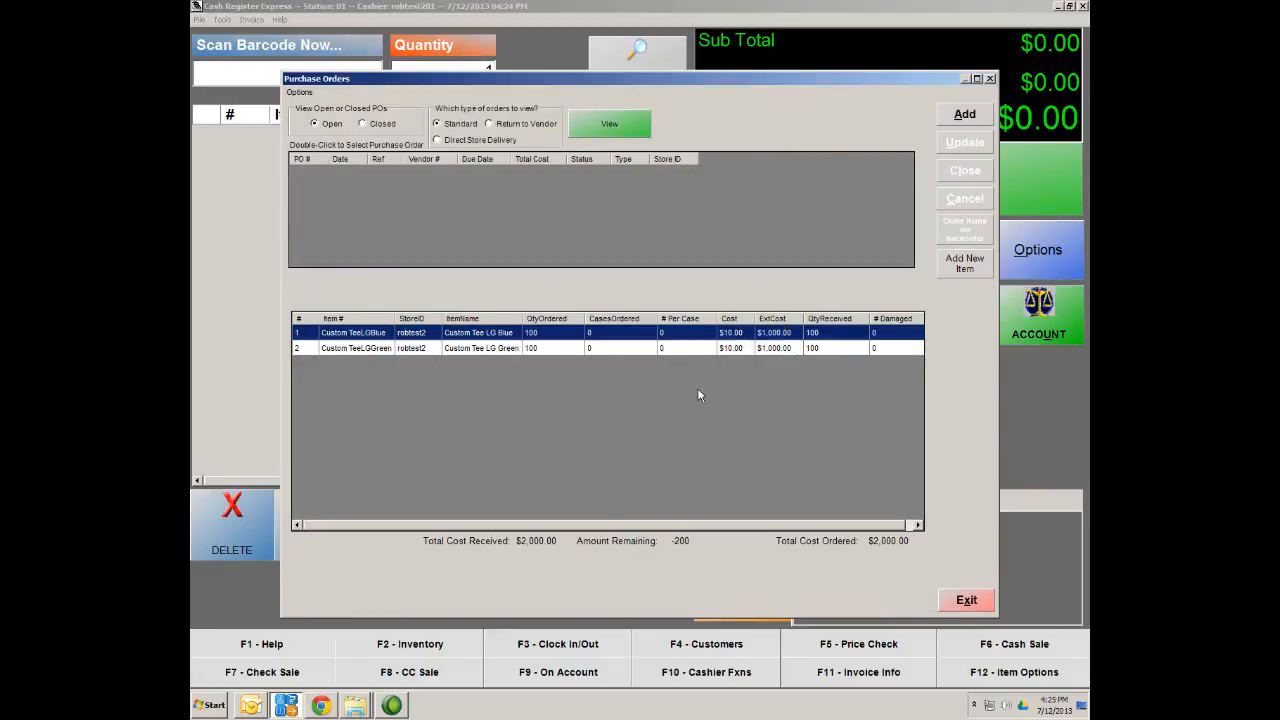
Look up the Tee Shirt department to confirm LG Blue and LG Green show 101 in stock
{"action": "left_click", "coordinate": [964, 603]}
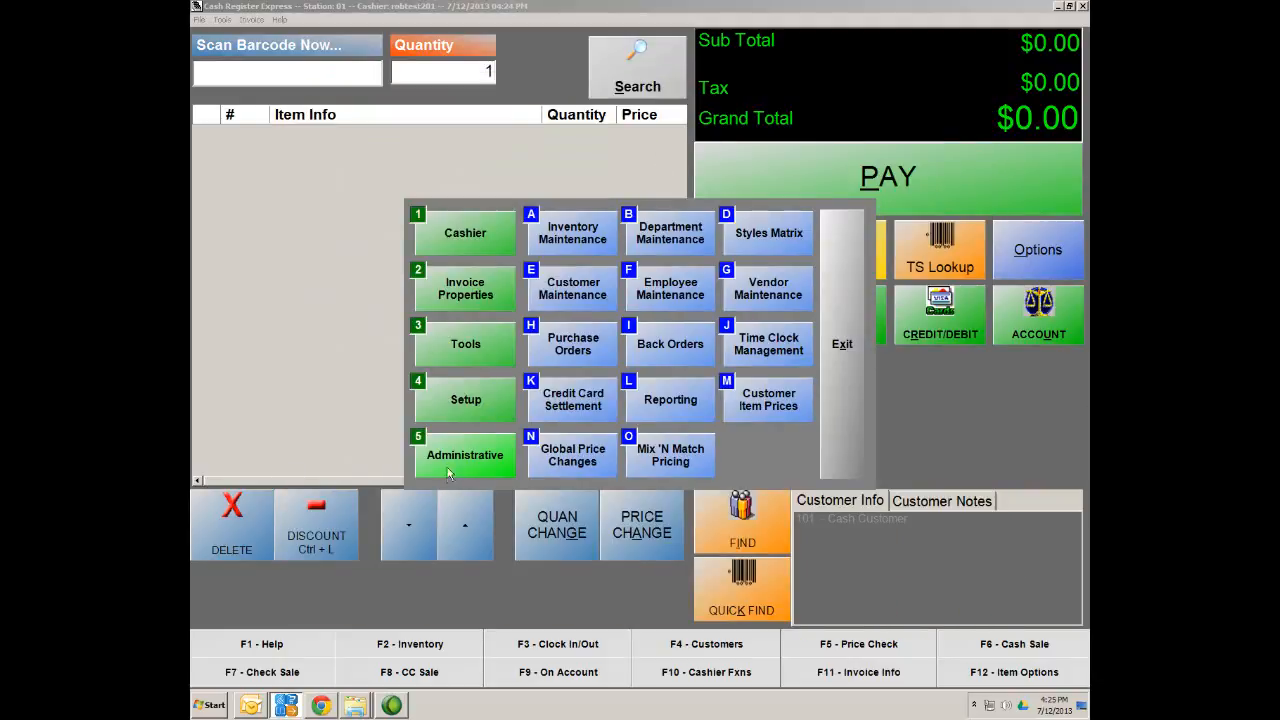
{"action": "left_click", "coordinate": [567, 238]}
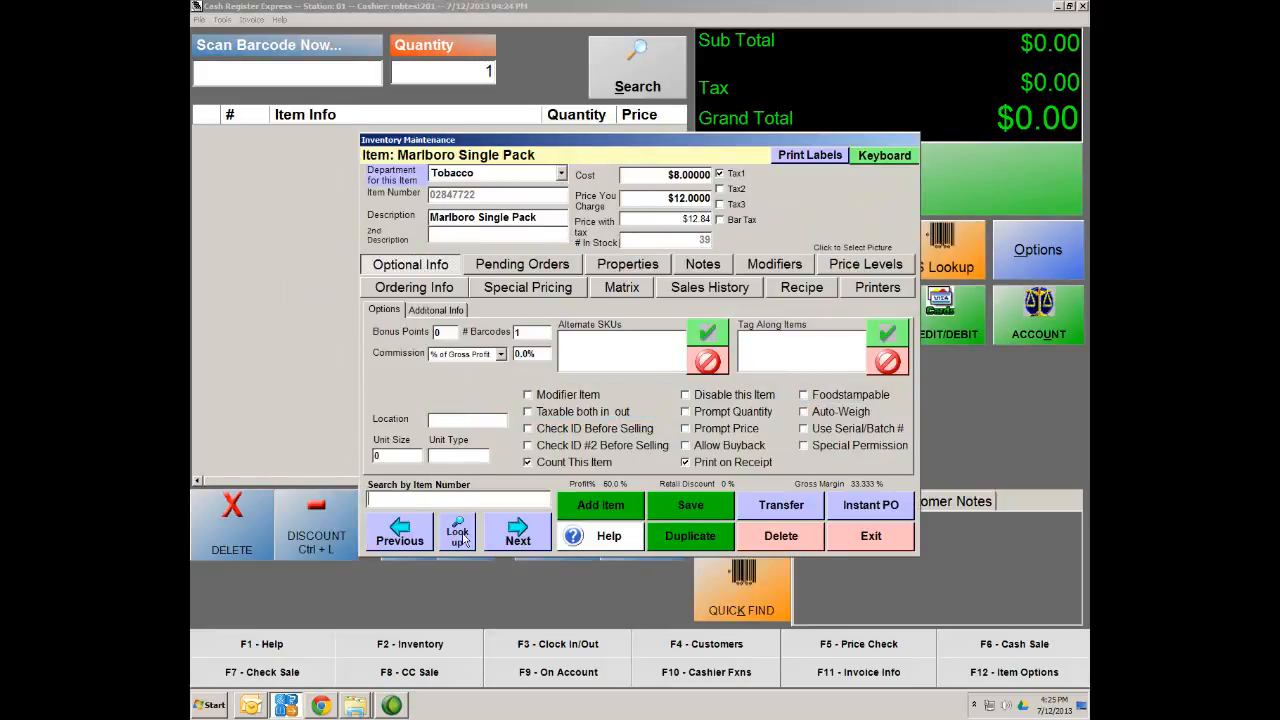
{"action": "left_click", "coordinate": [460, 535]}
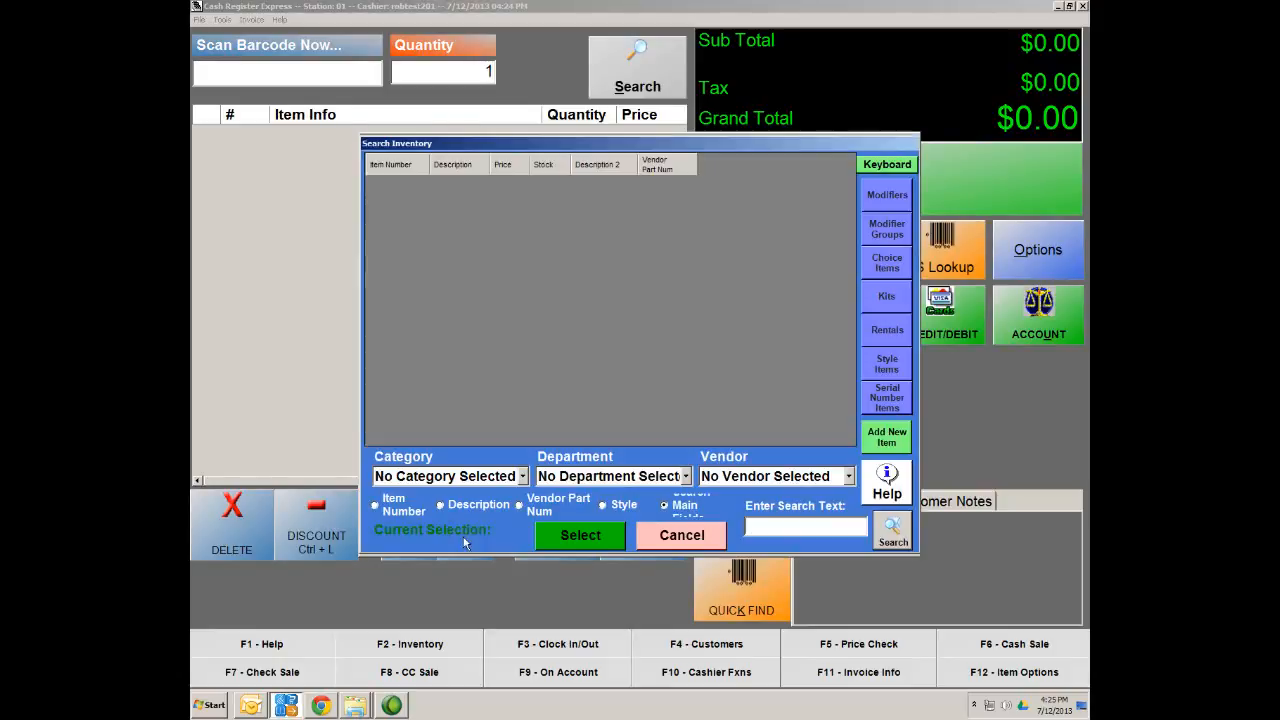
{"action": "left_click", "coordinate": [687, 477]}
{"action": "left_click", "coordinate": [561, 636]}
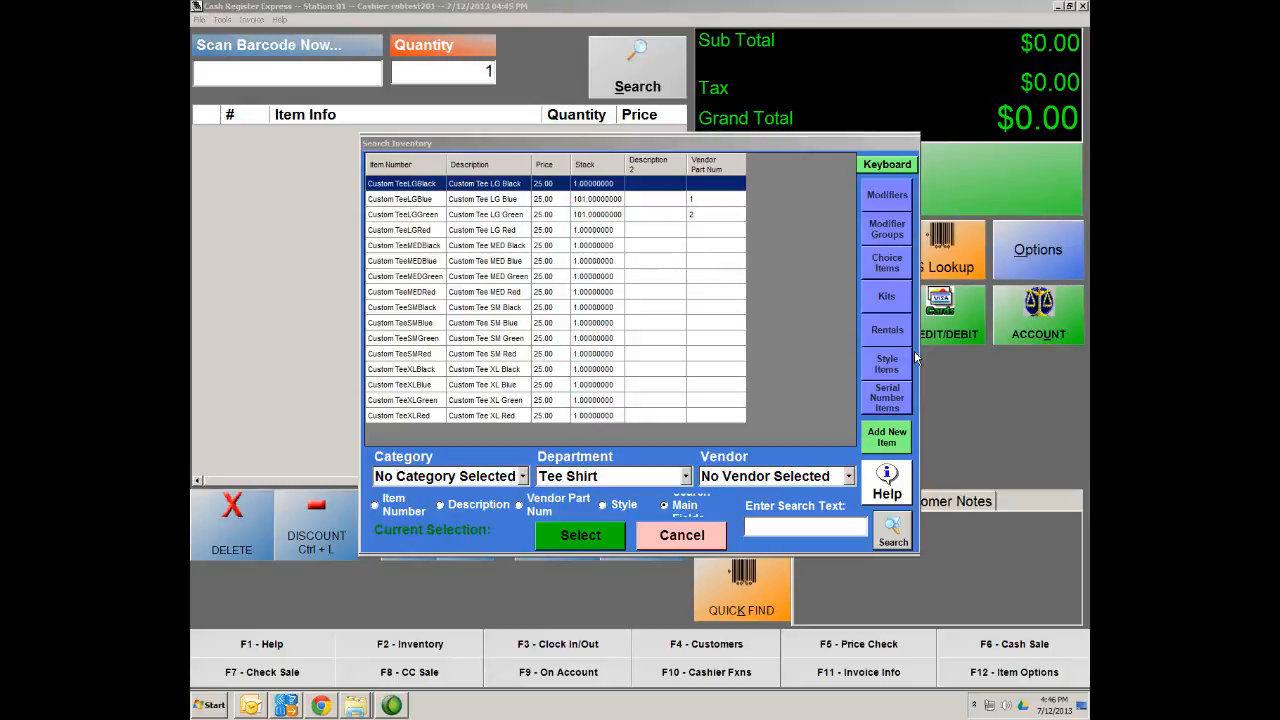
{"action": "left_click", "coordinate": [692, 544]}
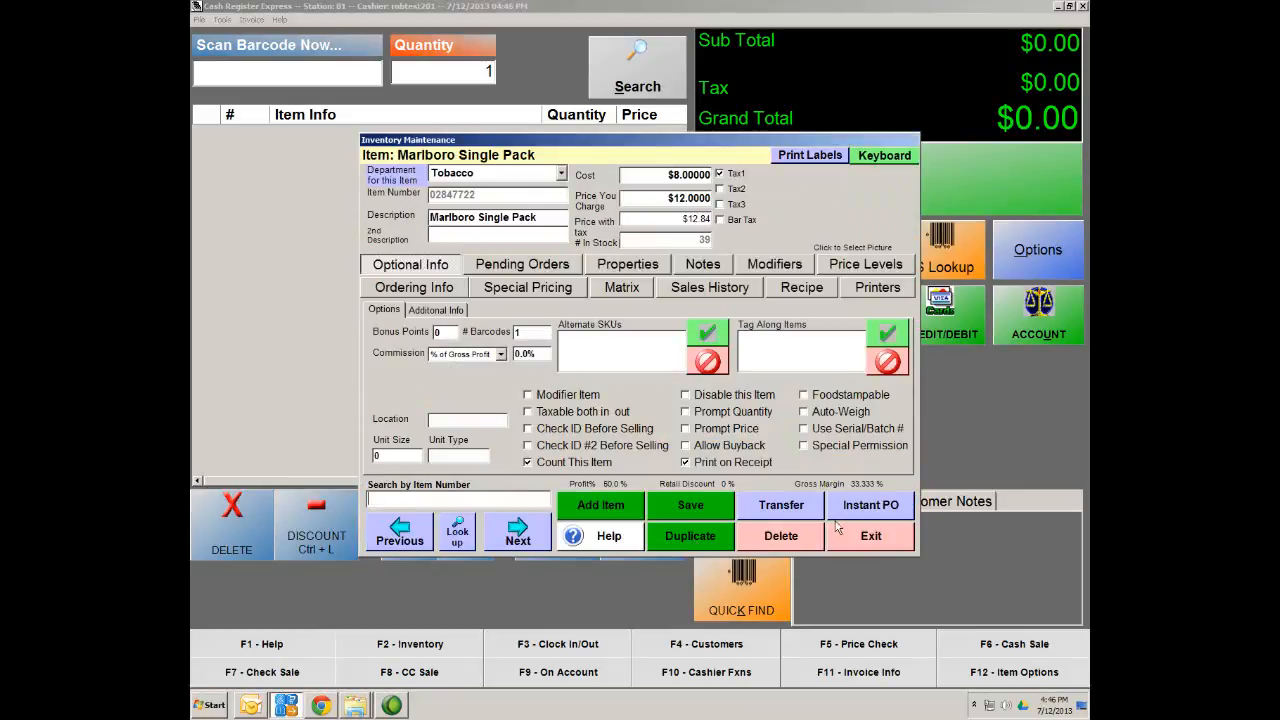
{"action": "left_click", "coordinate": [893, 540]}
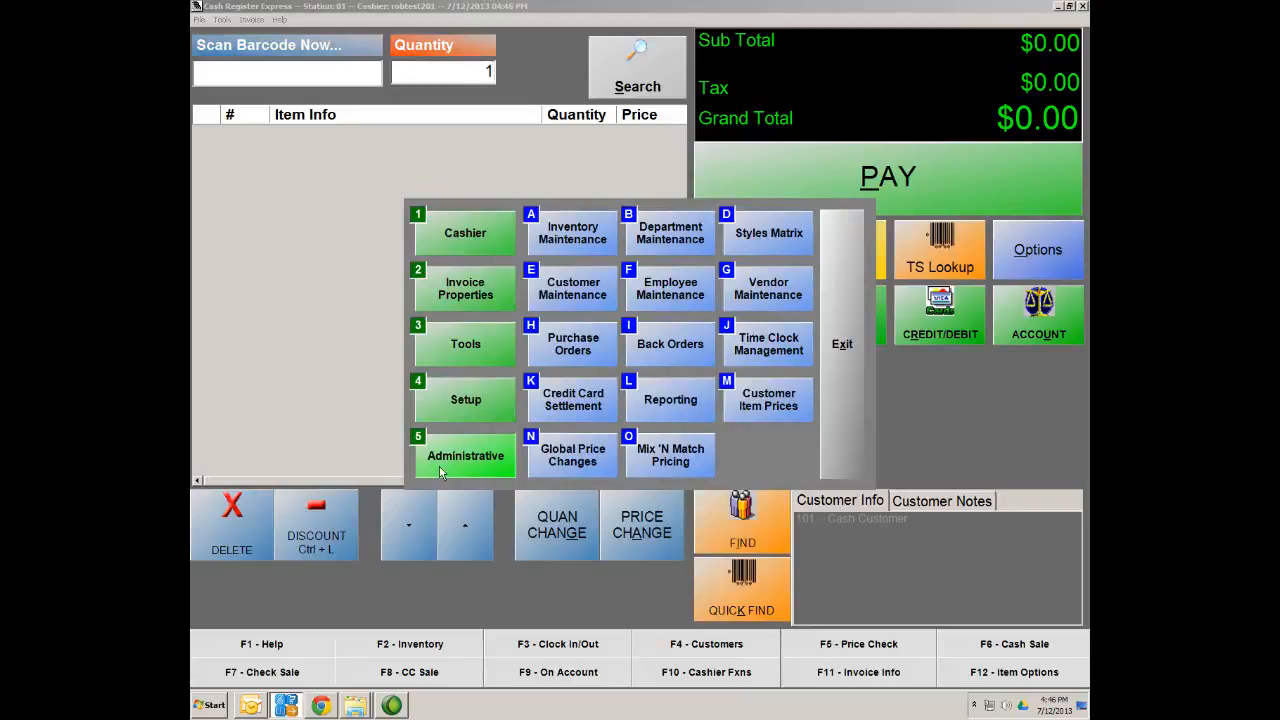
Display the List Alphabetical report from the Inventory category in Reporting
{"action": "left_click", "coordinate": [671, 402]}
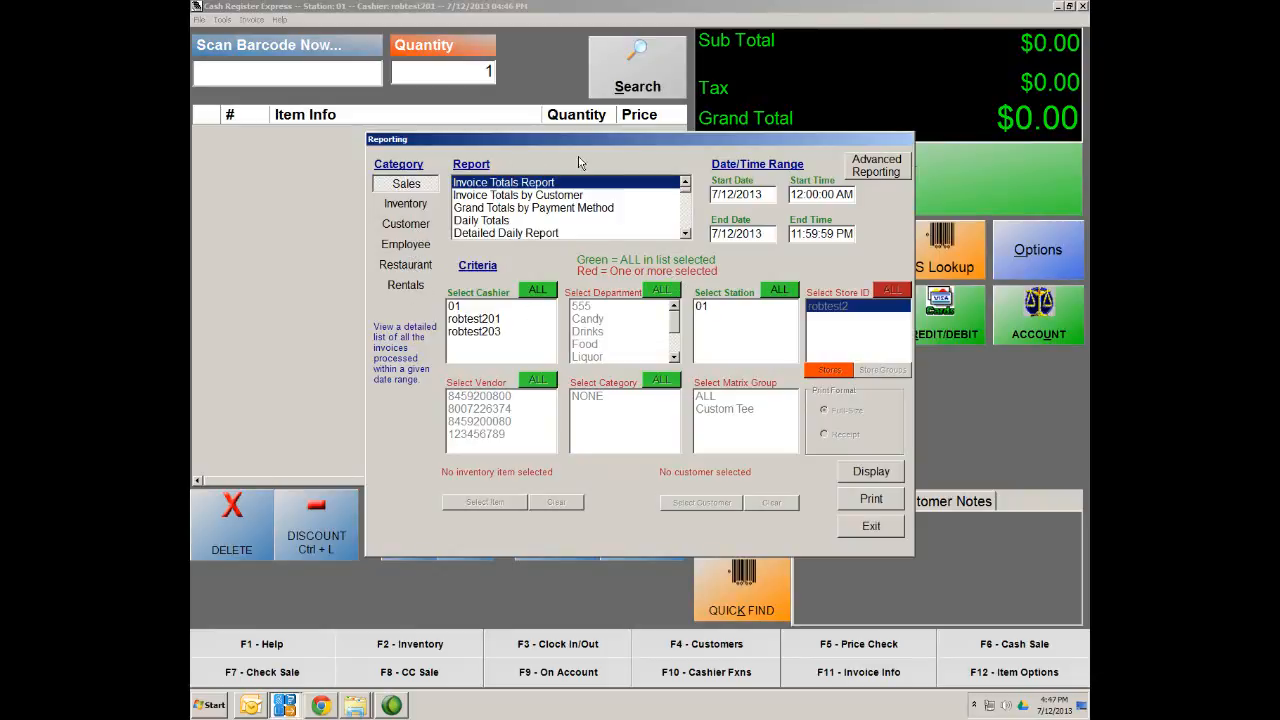
{"action": "left_click_drag", "start_coordinate": [628, 140], "coordinate": [593, 120]}
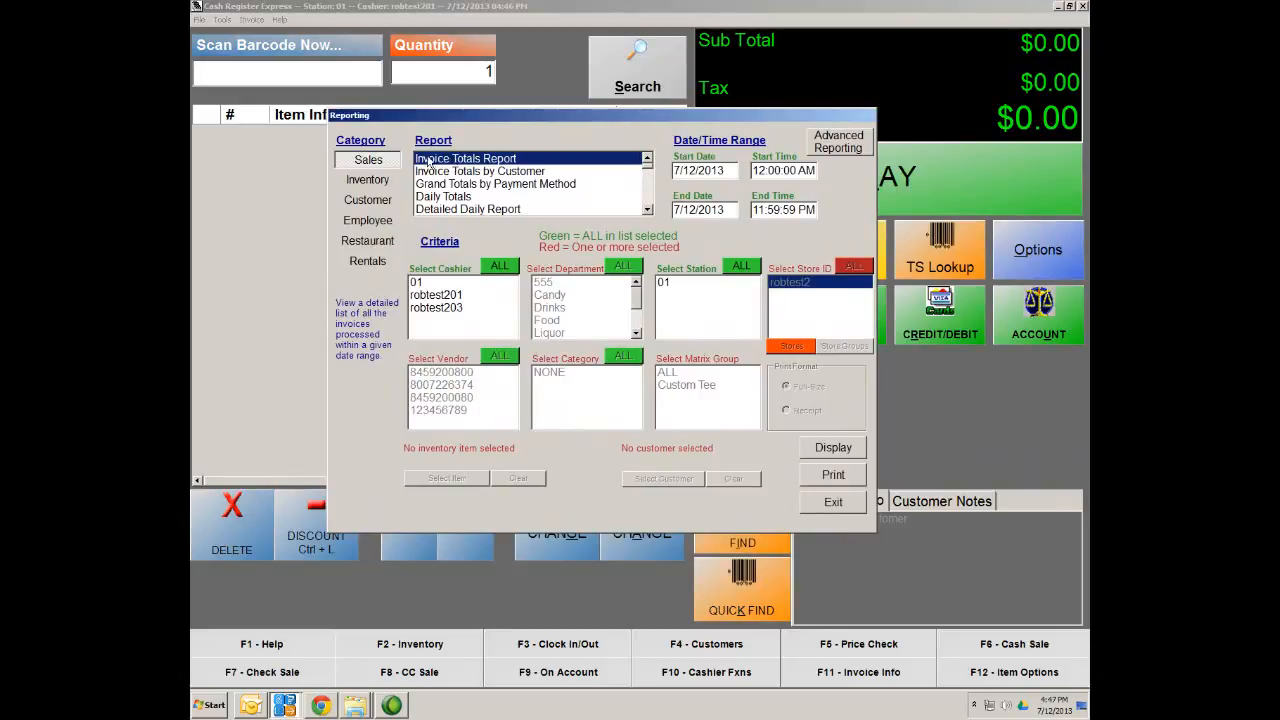
{"action": "left_click", "coordinate": [362, 181]}
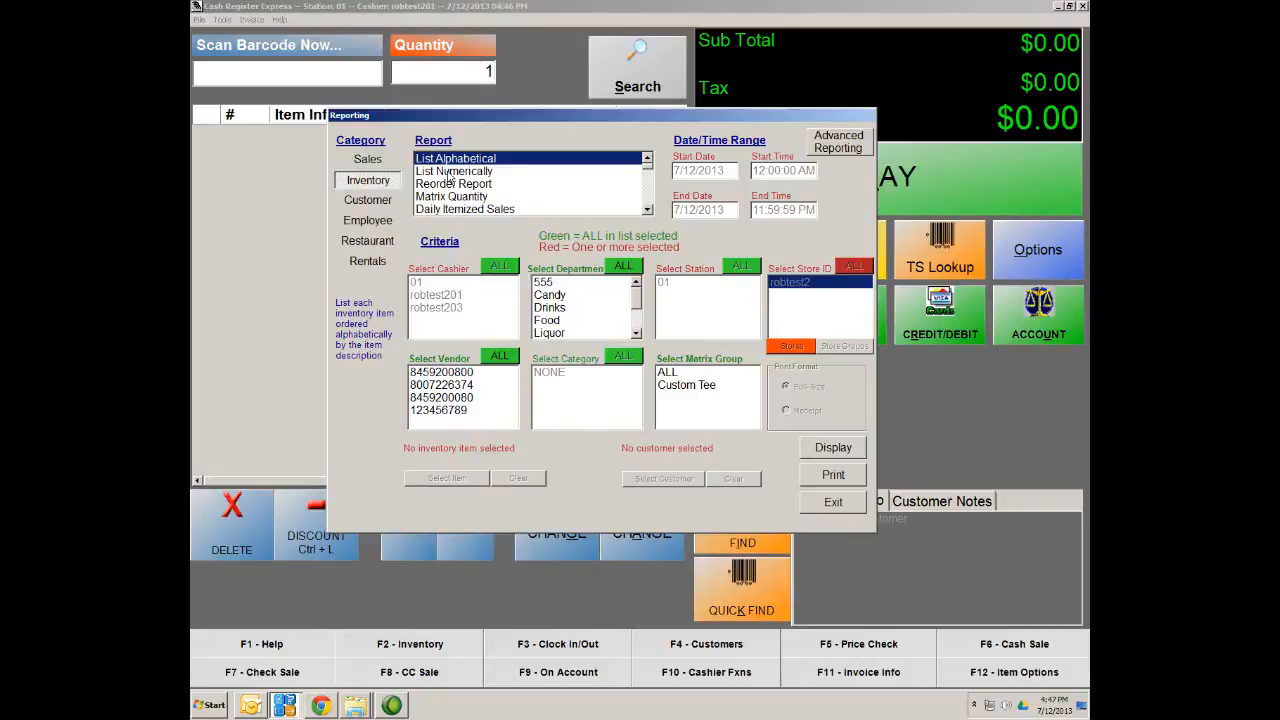
{"action": "left_click", "coordinate": [828, 447]}
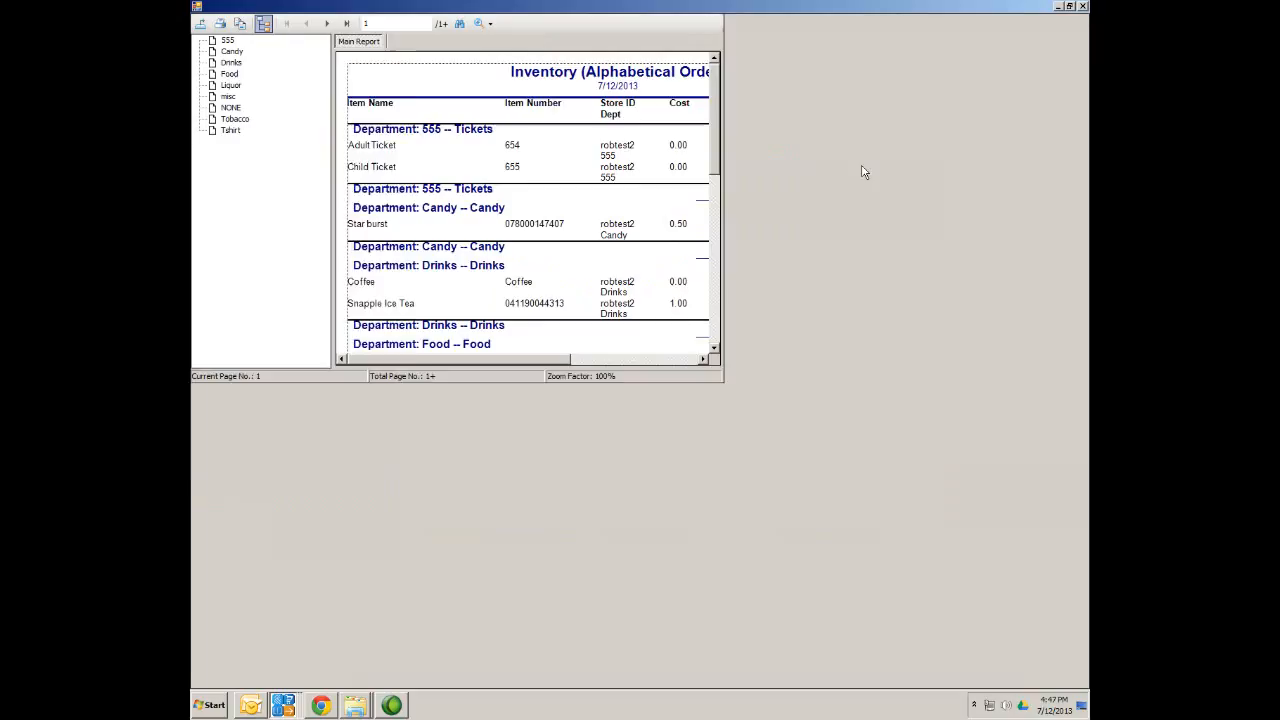
Maximize the report viewer and go to page 2 showing the tees at 101 in stock
{"action": "left_click", "coordinate": [861, 164]}
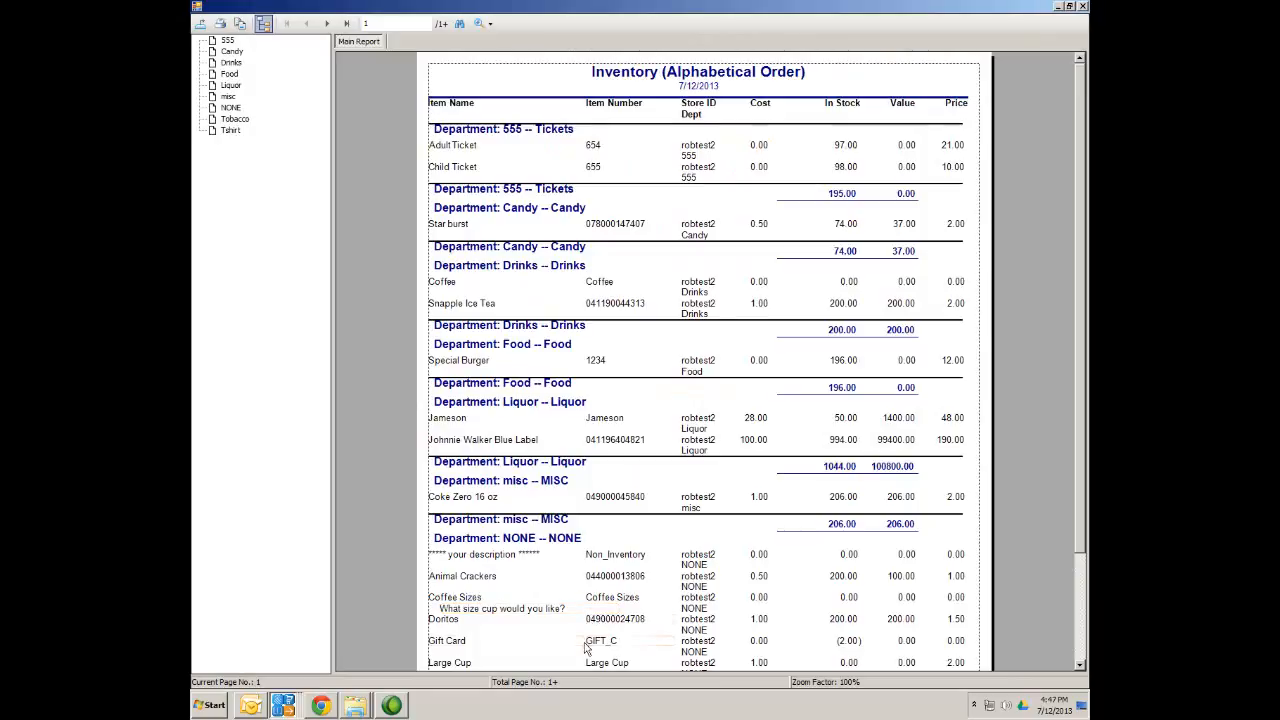
{"action": "left_click", "coordinate": [343, 22]}
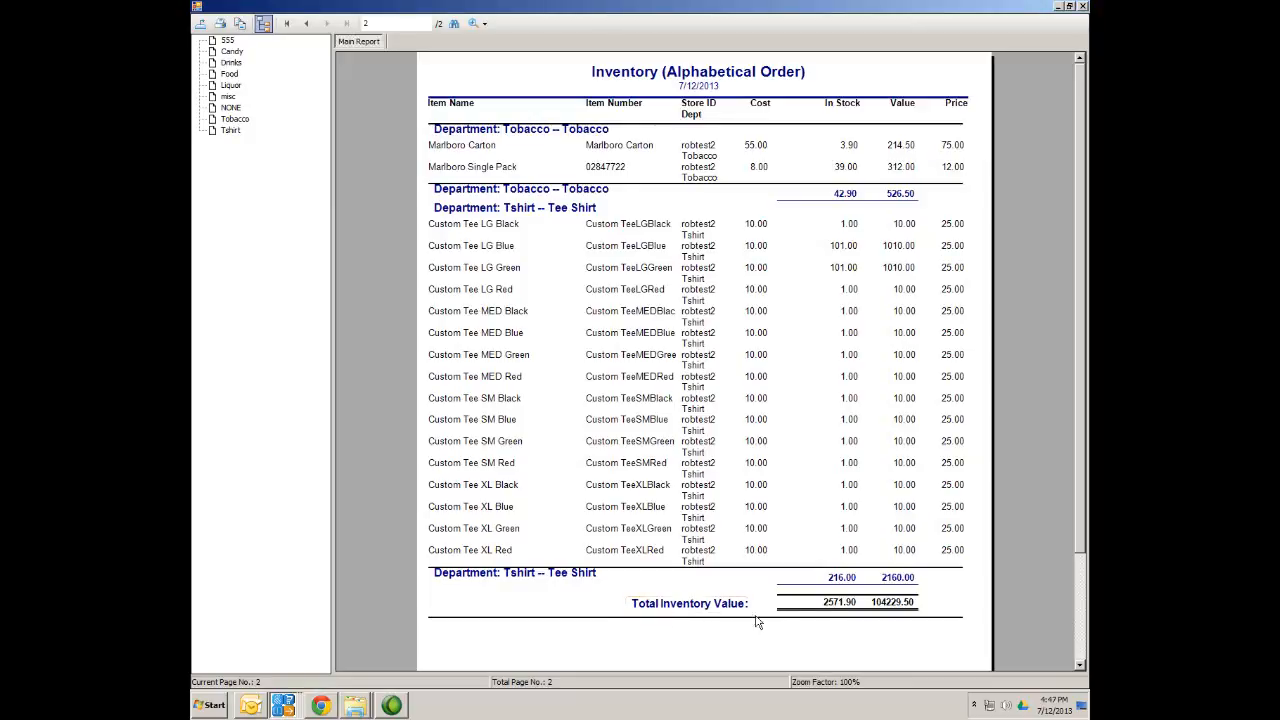
{"action": "left_click_drag", "start_coordinate": [1085, 465], "coordinate": [1085, 510]}
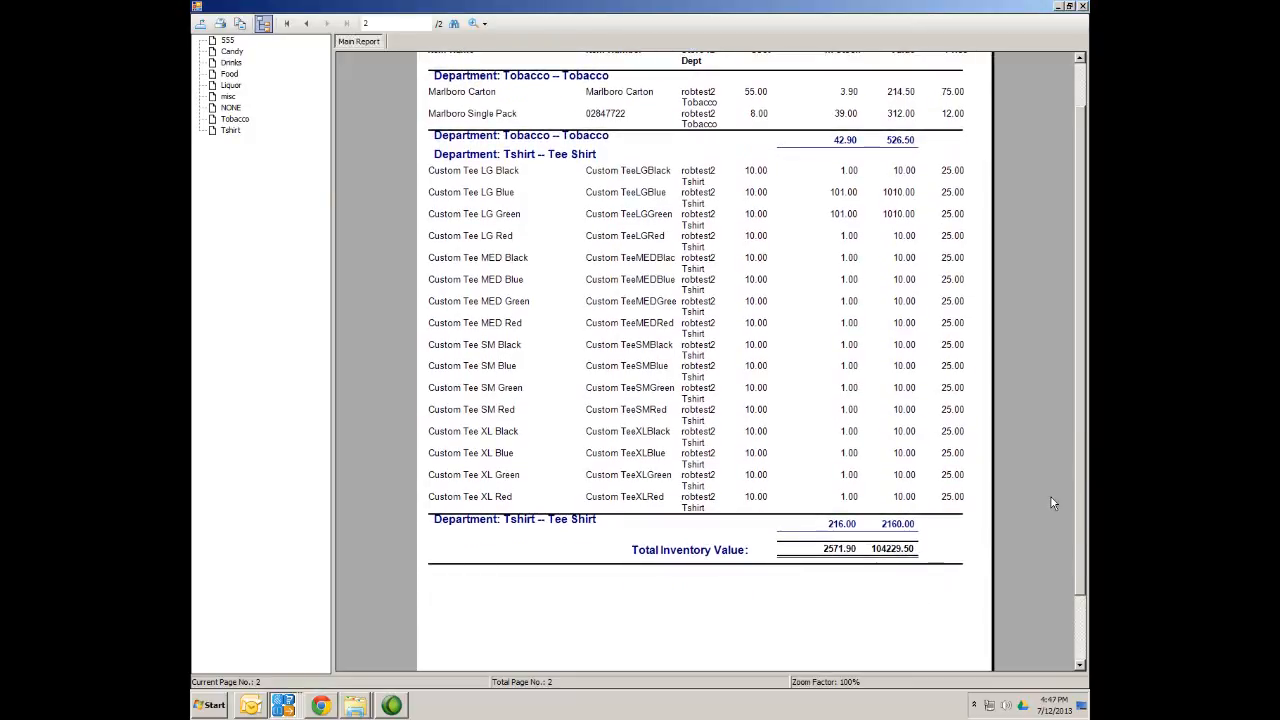
{"action": "left_click_drag", "start_coordinate": [1080, 517], "coordinate": [1085, 350]}
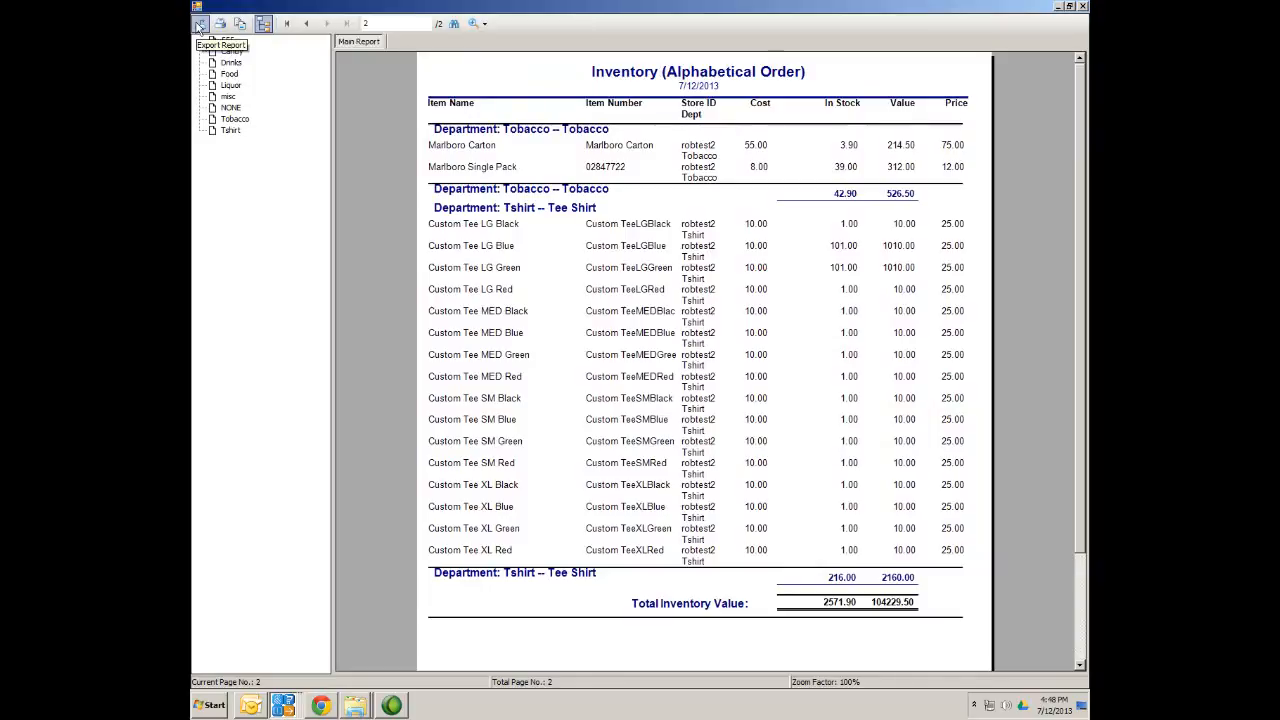
Cancel the report export, close the inventory report viewer, and select Reorder Report
{"action": "left_click", "coordinate": [200, 24]}
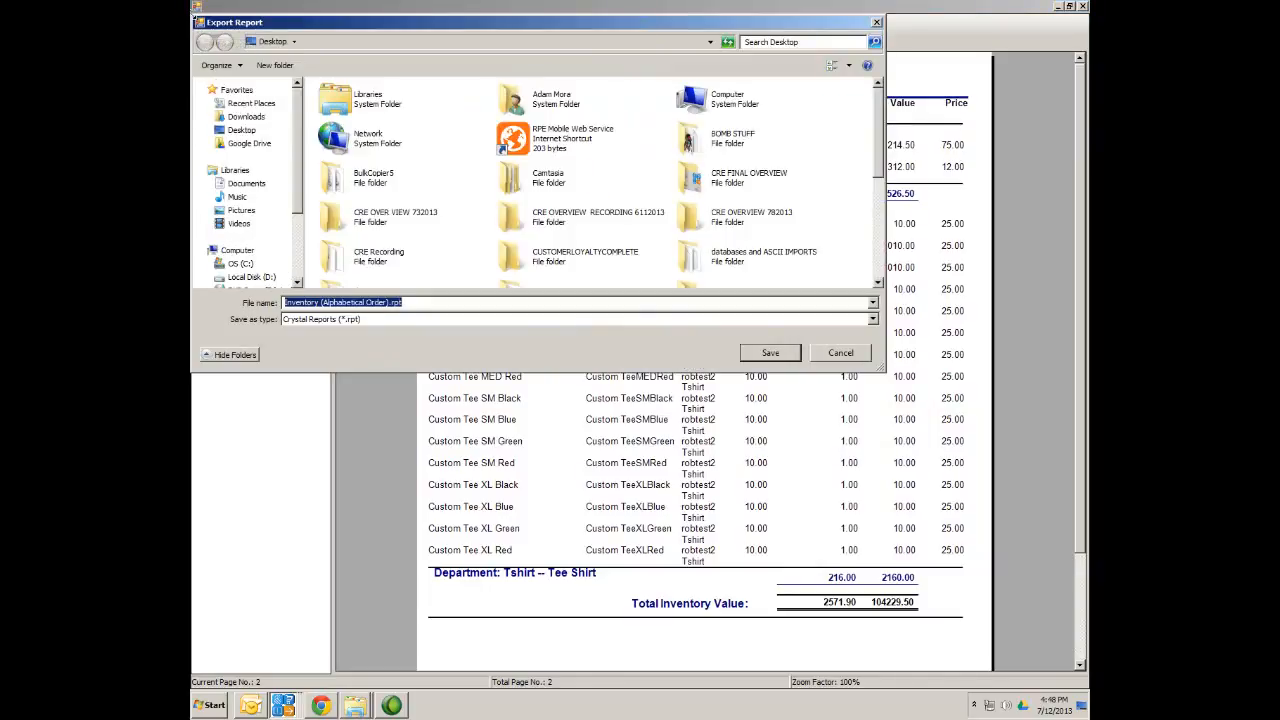
{"action": "left_click", "coordinate": [872, 320]}
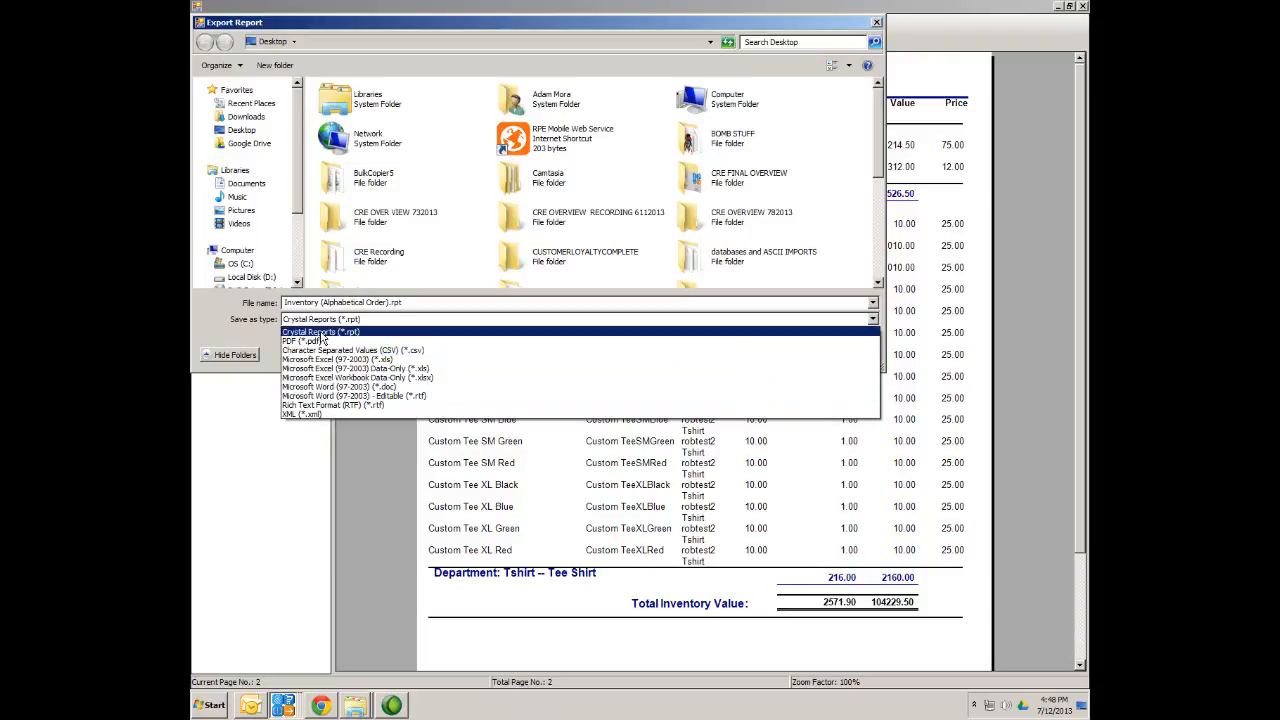
{"action": "left_click", "coordinate": [877, 25]}
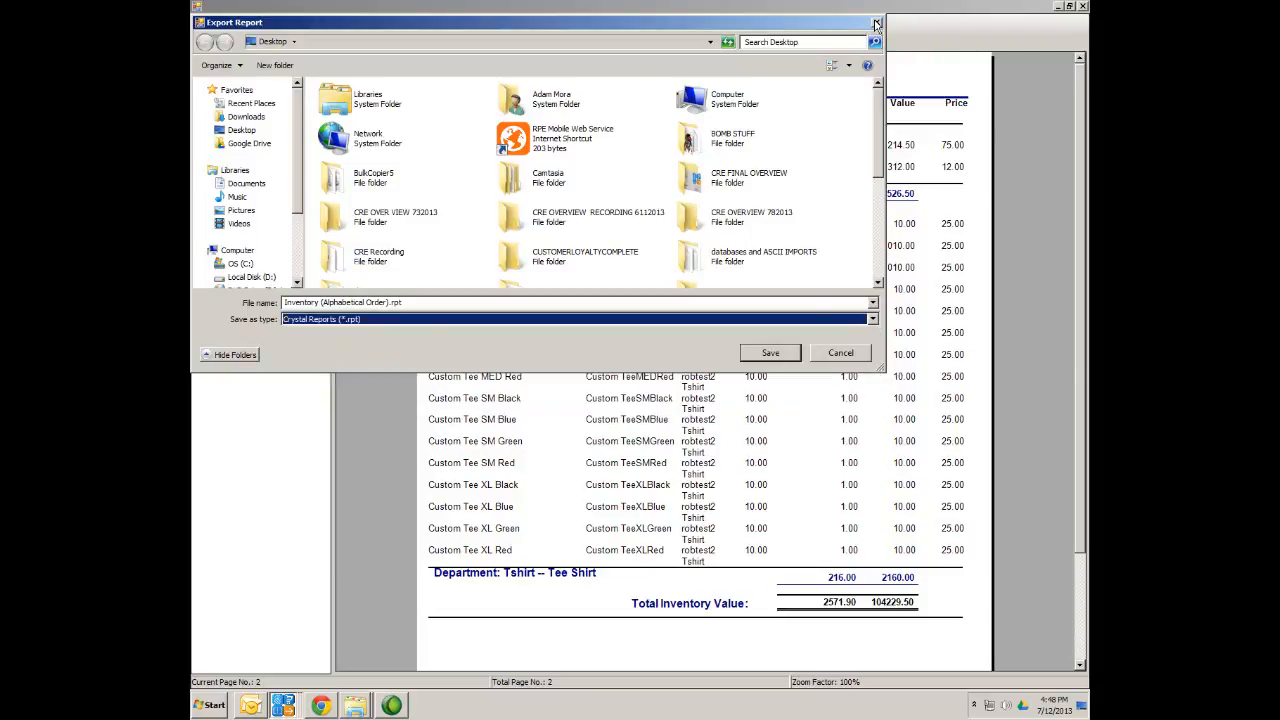
{"action": "left_click", "coordinate": [877, 25]}
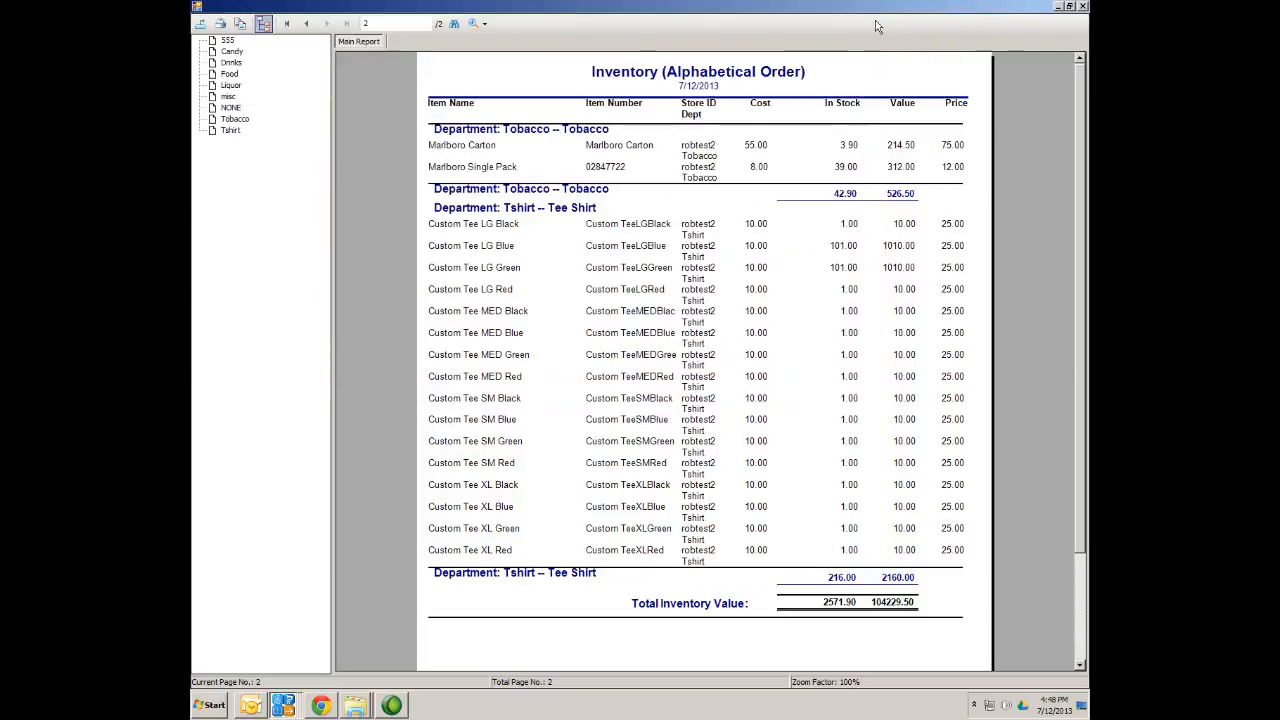
{"action": "left_click", "coordinate": [1081, 8]}
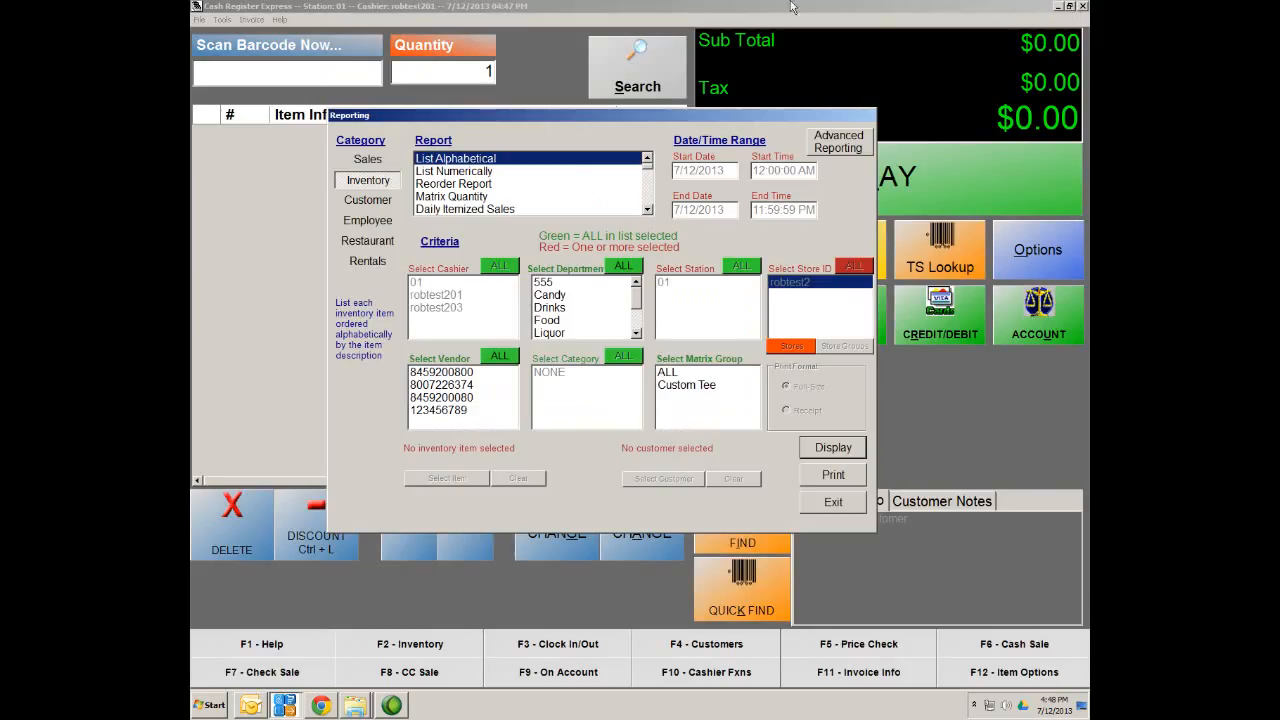
{"action": "left_click", "coordinate": [435, 185]}
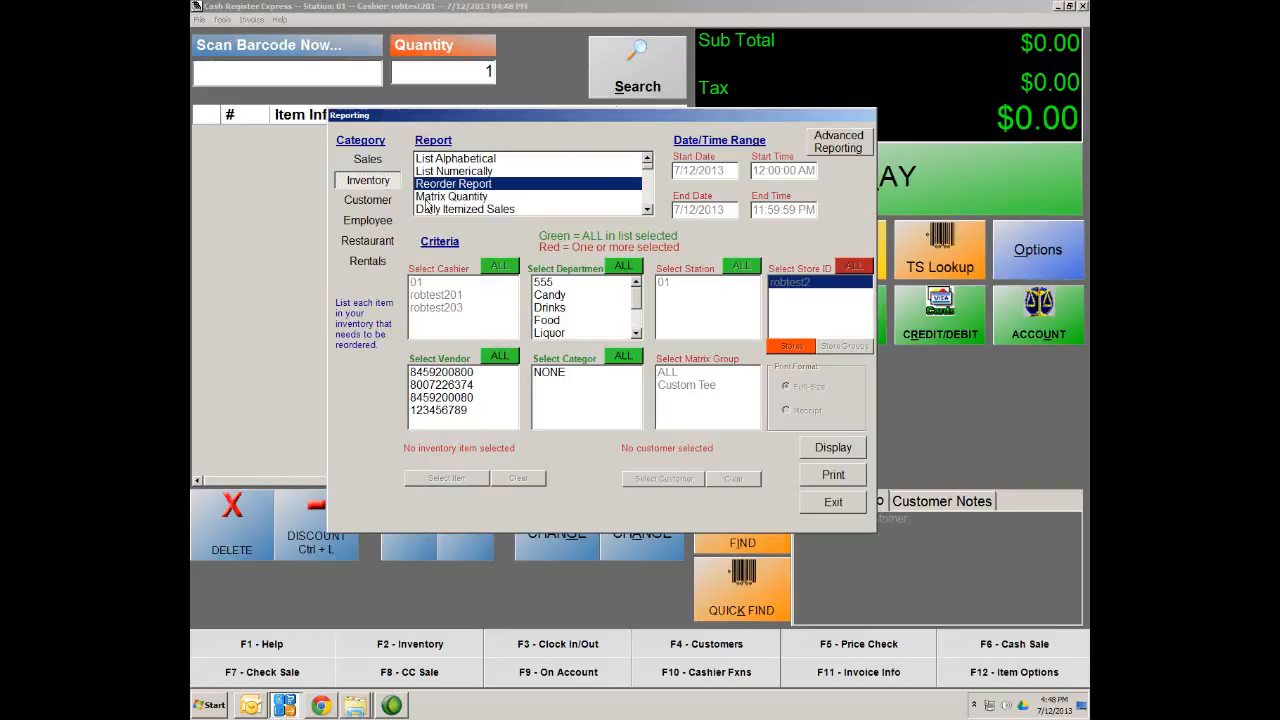
Try the Matrix Quantity inventory report and nudge the Reporting window aside
{"action": "left_click", "coordinate": [431, 197]}
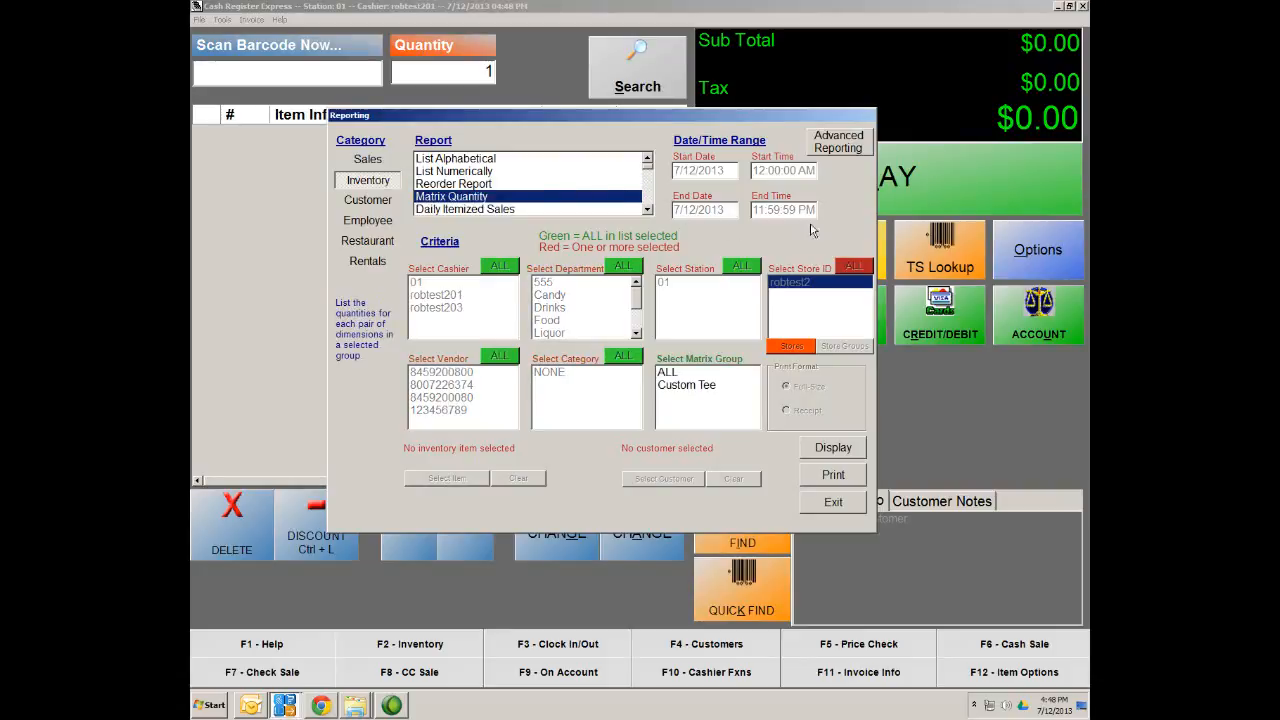
{"action": "left_click_drag", "start_coordinate": [759, 118], "coordinate": [789, 121]}
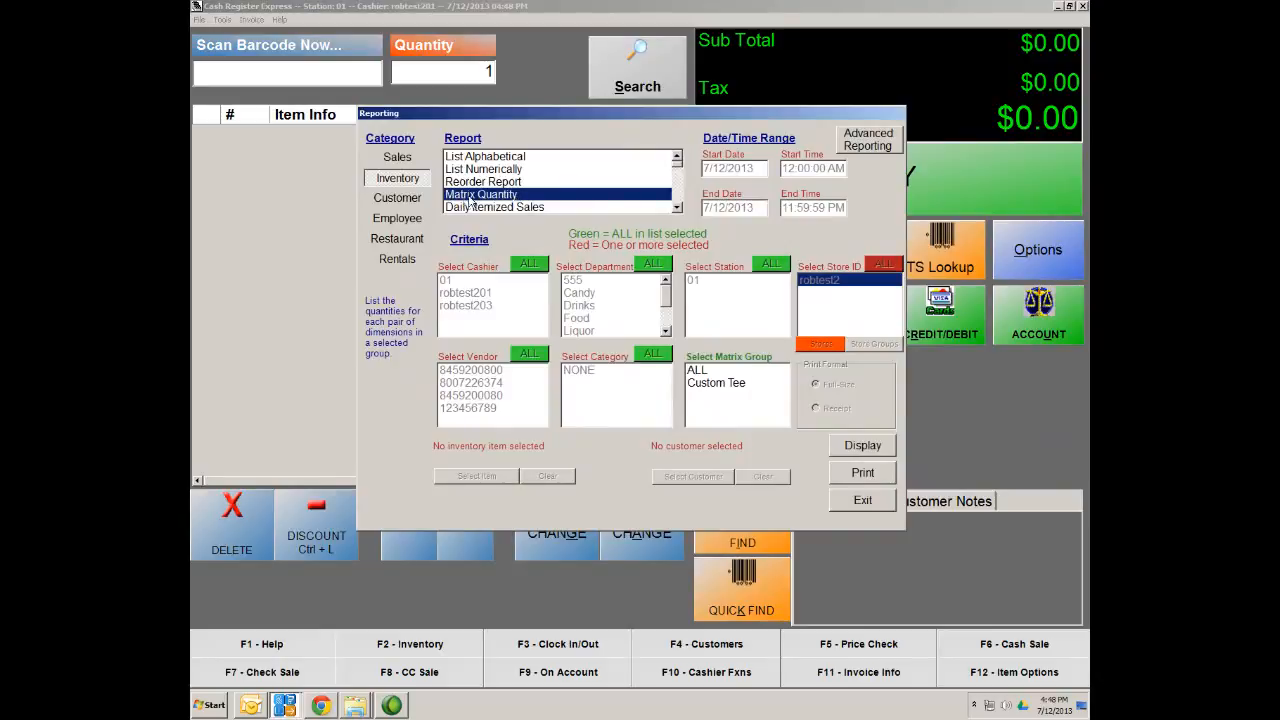
{"action": "left_click", "coordinate": [677, 208]}
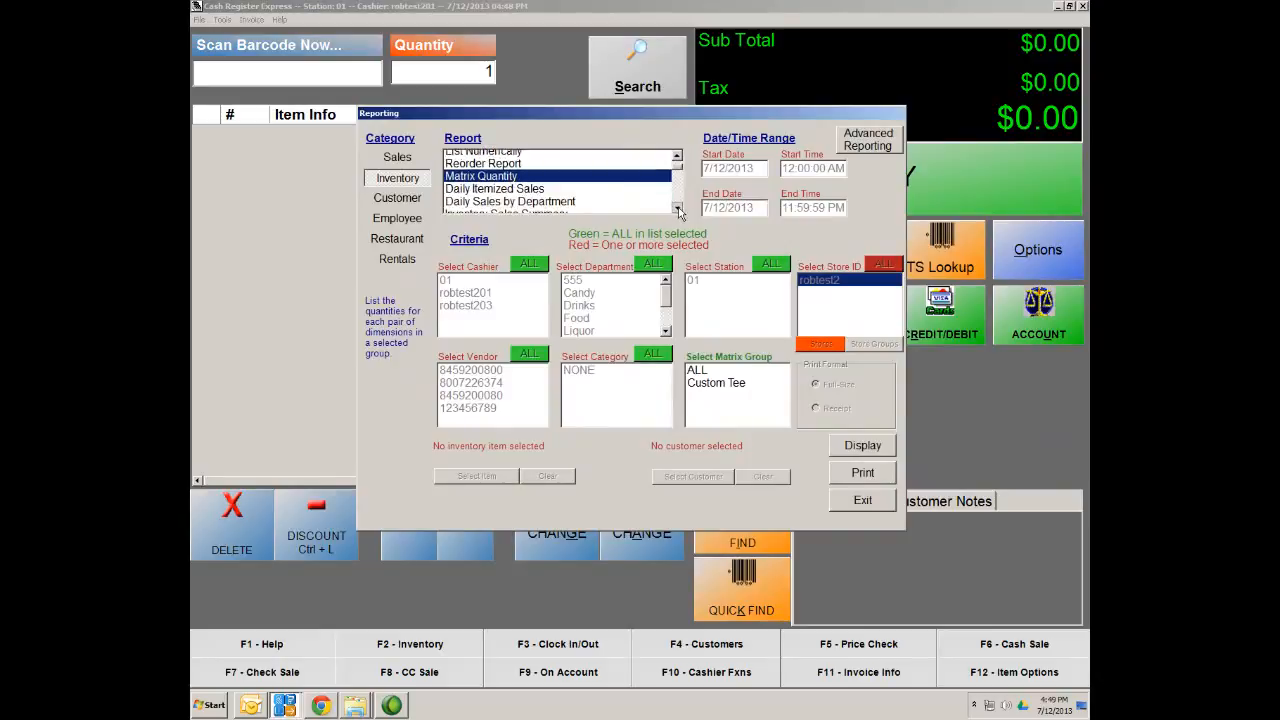
{"action": "left_click", "coordinate": [677, 208]}
{"action": "left_click", "coordinate": [677, 208]}
{"action": "left_click", "coordinate": [677, 208]}
{"action": "left_click", "coordinate": [681, 175]}
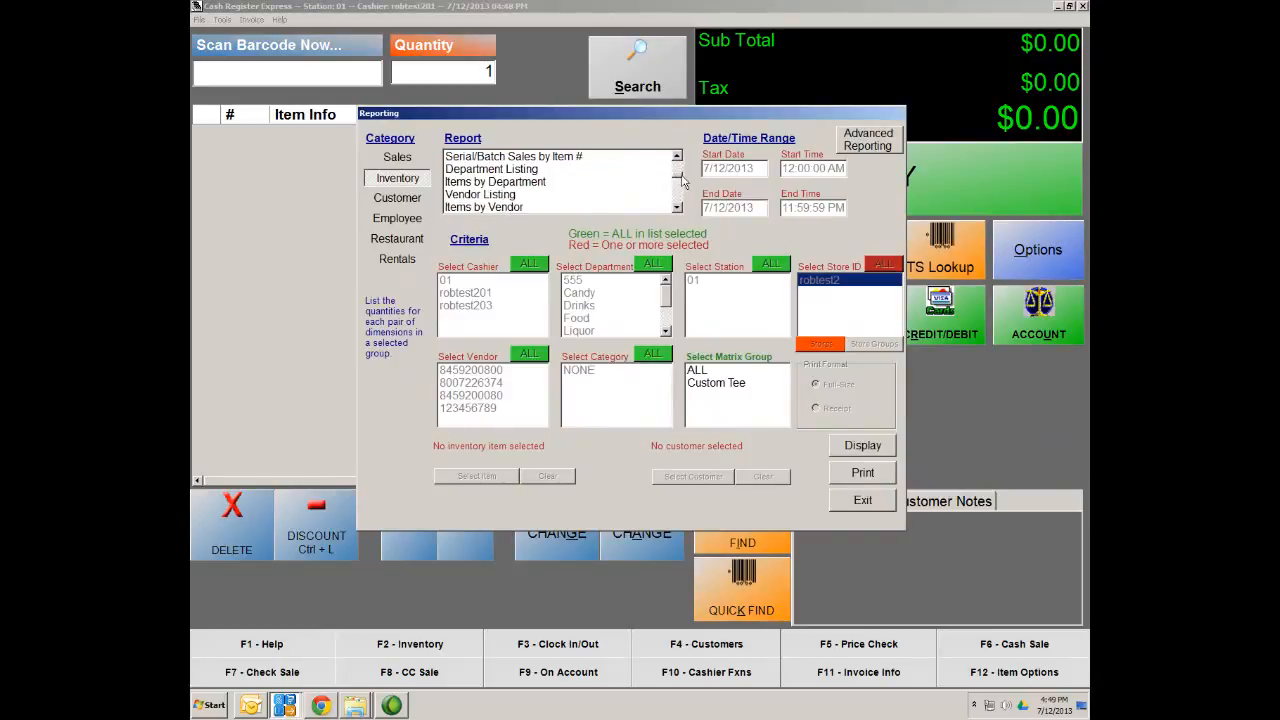
Try Items by Department for Drinks, Food and Liquor, reset to all departments, then pick Vendor Listing
{"action": "left_click", "coordinate": [488, 182]}
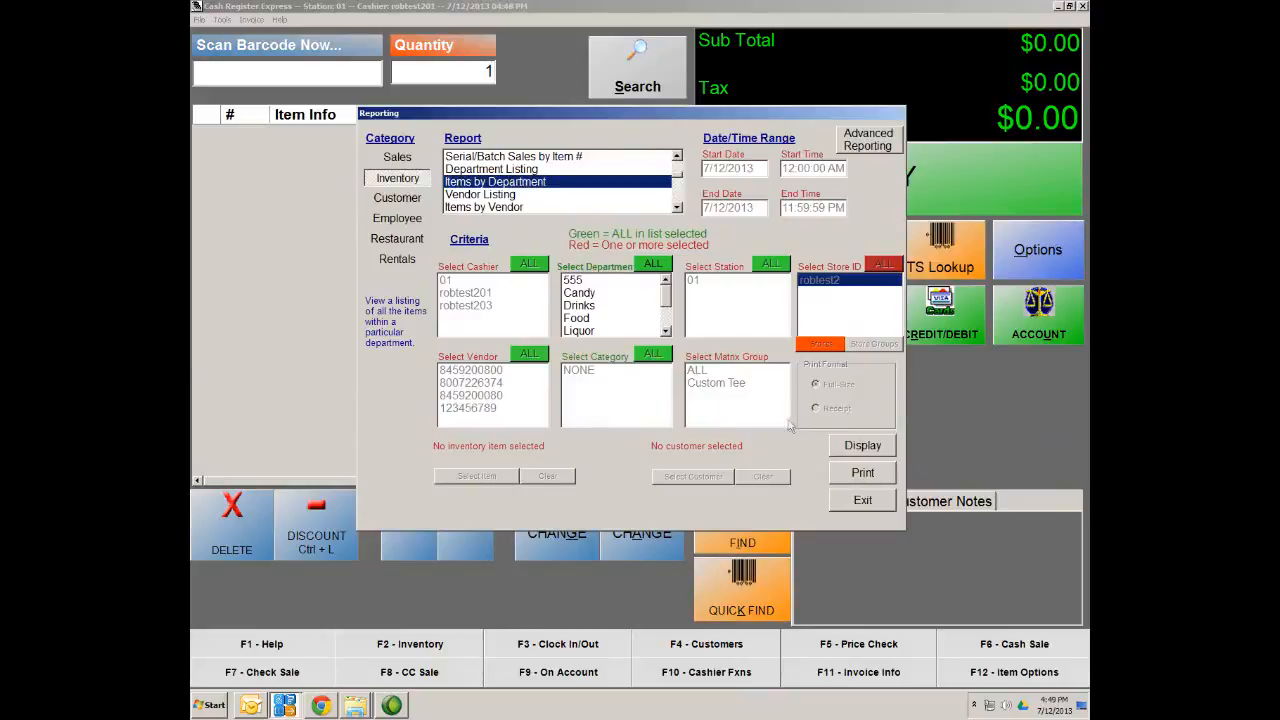
{"action": "left_click_drag", "start_coordinate": [568, 305], "coordinate": [575, 330]}
{"action": "left_click", "coordinate": [575, 318]}
{"action": "left_click", "coordinate": [575, 306]}
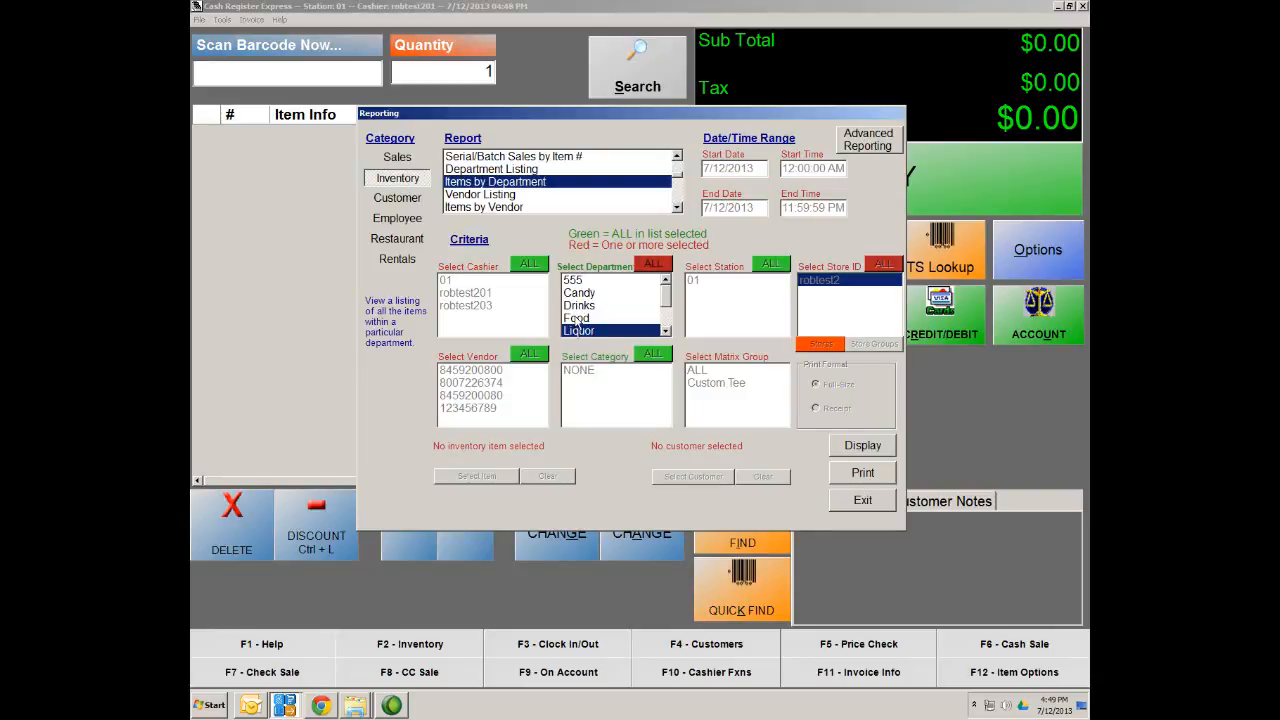
{"action": "left_click", "coordinate": [575, 330]}
{"action": "left_click", "coordinate": [490, 196]}
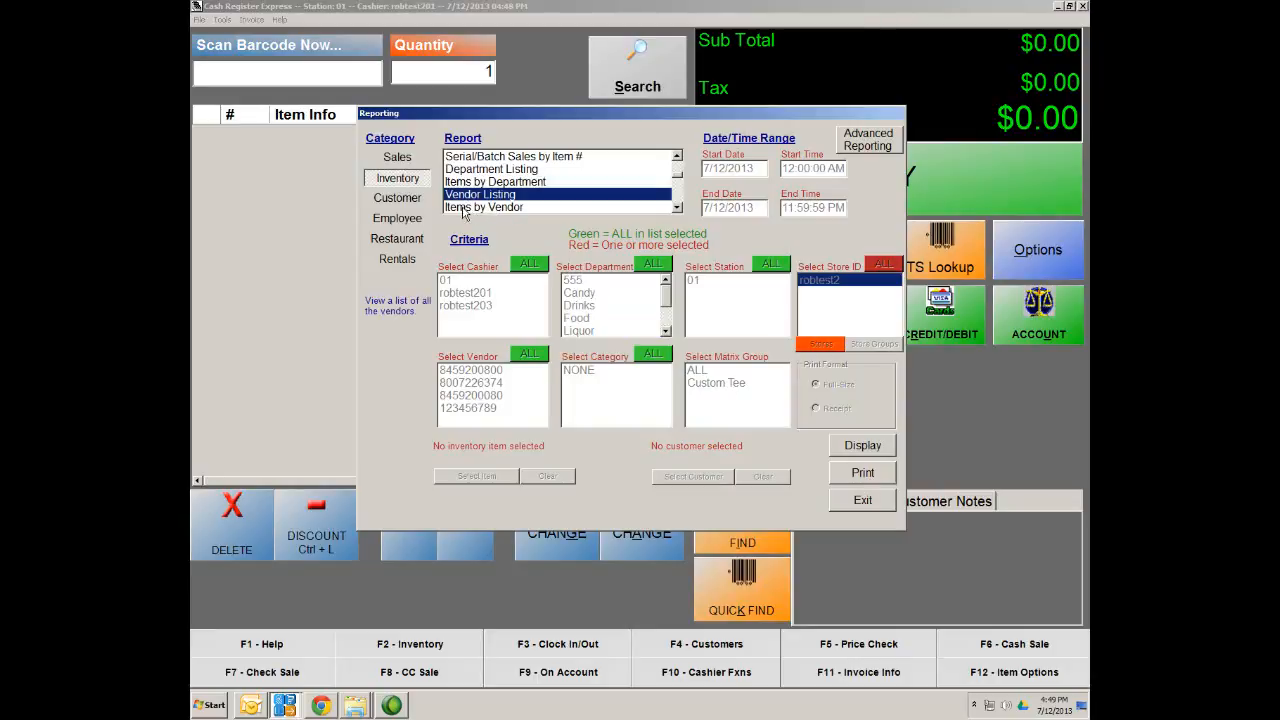
Scroll through the inventory report list and pick the Specific Item Activity Report
{"action": "left_click", "coordinate": [677, 208]}
{"action": "left_click", "coordinate": [677, 208]}
{"action": "left_click", "coordinate": [677, 208]}
{"action": "left_click", "coordinate": [677, 208]}
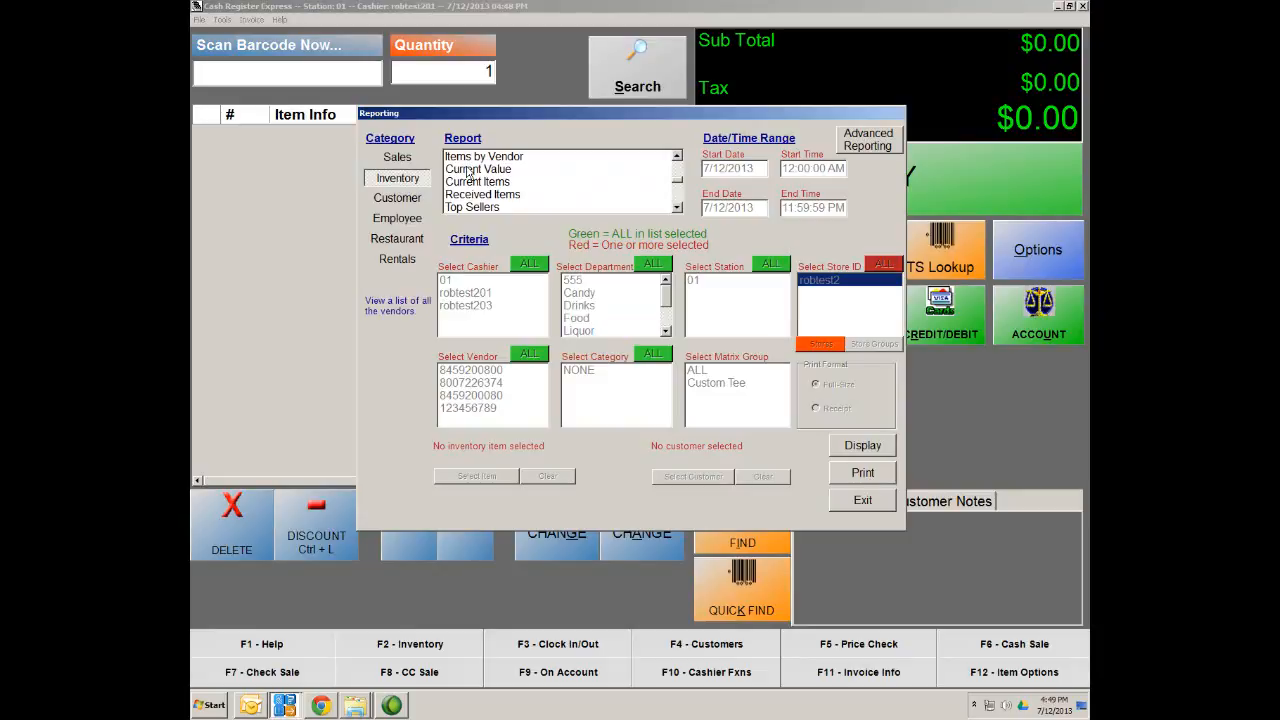
{"action": "left_click", "coordinate": [677, 208]}
{"action": "left_click", "coordinate": [677, 208]}
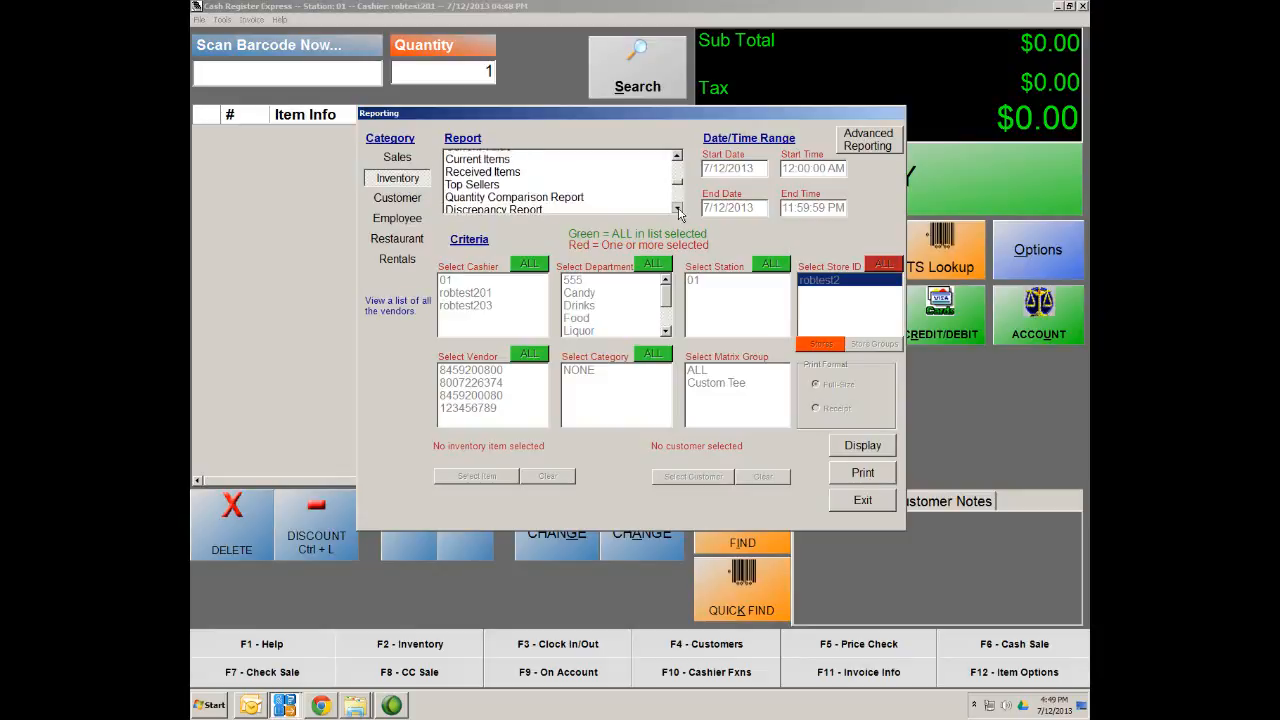
{"action": "left_click", "coordinate": [677, 208]}
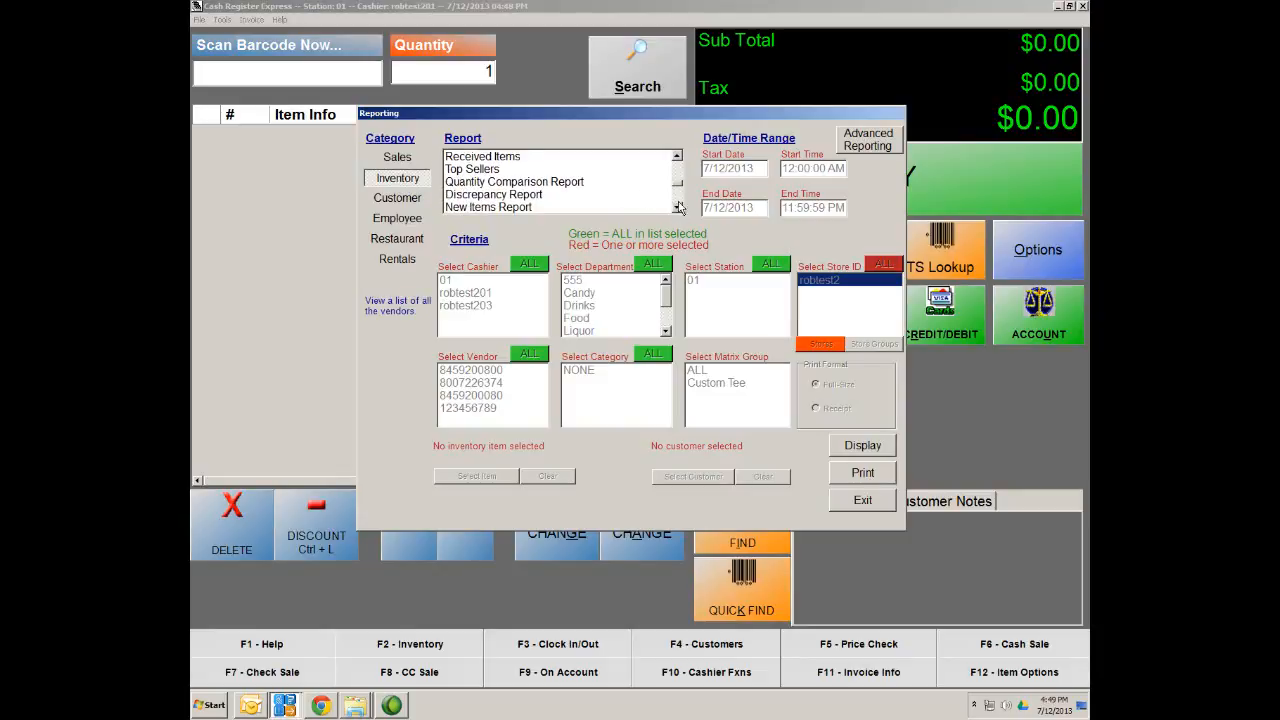
{"action": "left_click", "coordinate": [680, 209]}
{"action": "left_click", "coordinate": [680, 209]}
{"action": "left_click", "coordinate": [680, 209]}
{"action": "left_click", "coordinate": [680, 209]}
{"action": "left_click", "coordinate": [680, 209]}
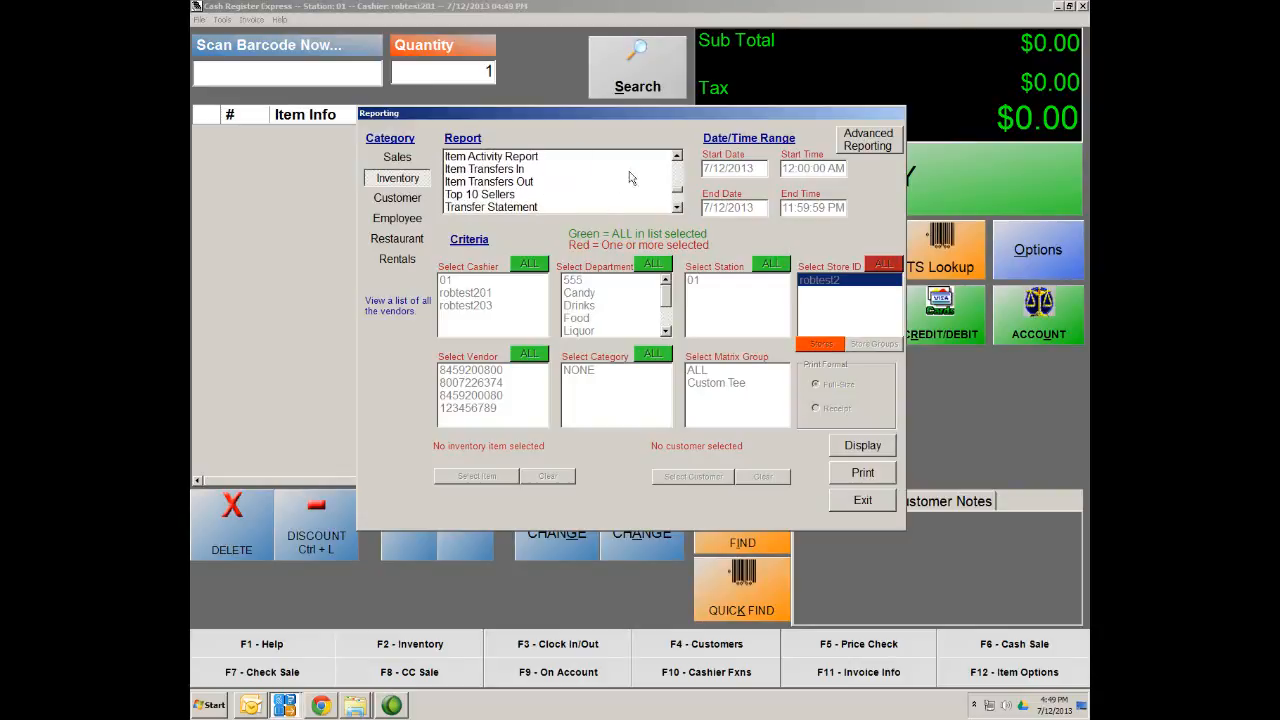
{"action": "left_click", "coordinate": [677, 159]}
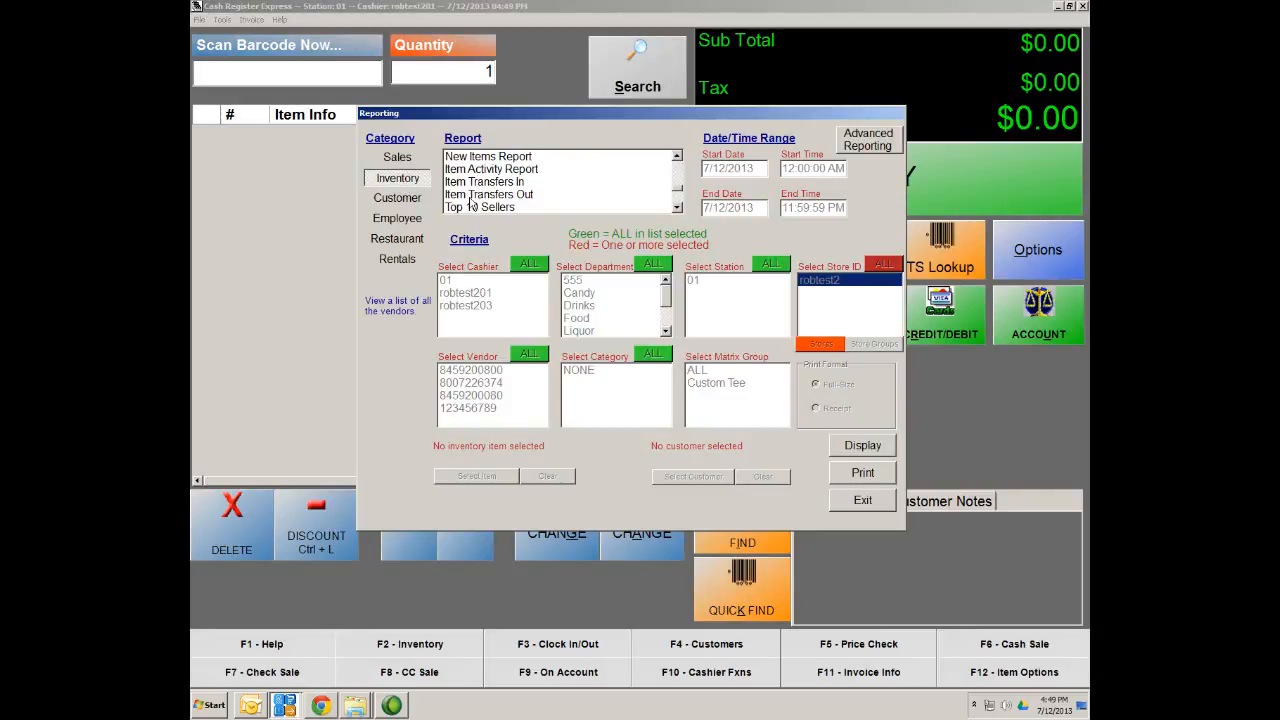
{"action": "left_click", "coordinate": [678, 208]}
{"action": "left_click", "coordinate": [678, 208]}
{"action": "left_click", "coordinate": [678, 208]}
{"action": "left_click", "coordinate": [678, 208]}
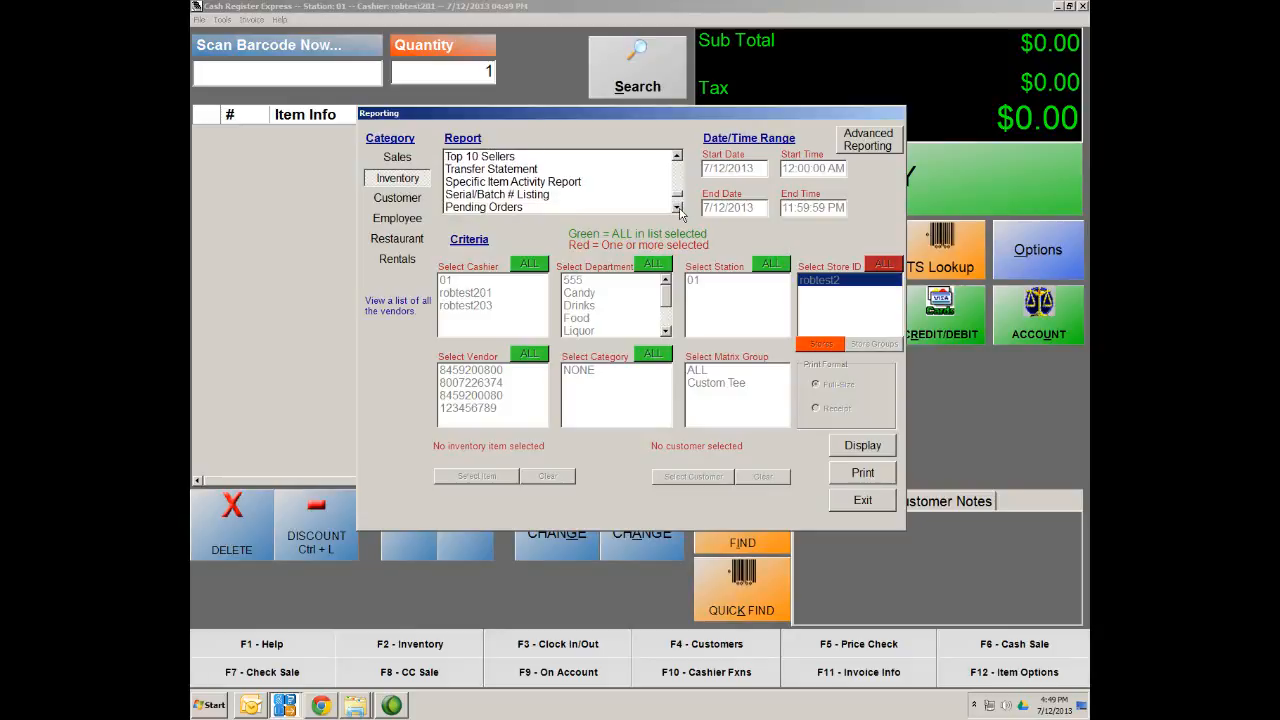
{"action": "left_click", "coordinate": [536, 184]}
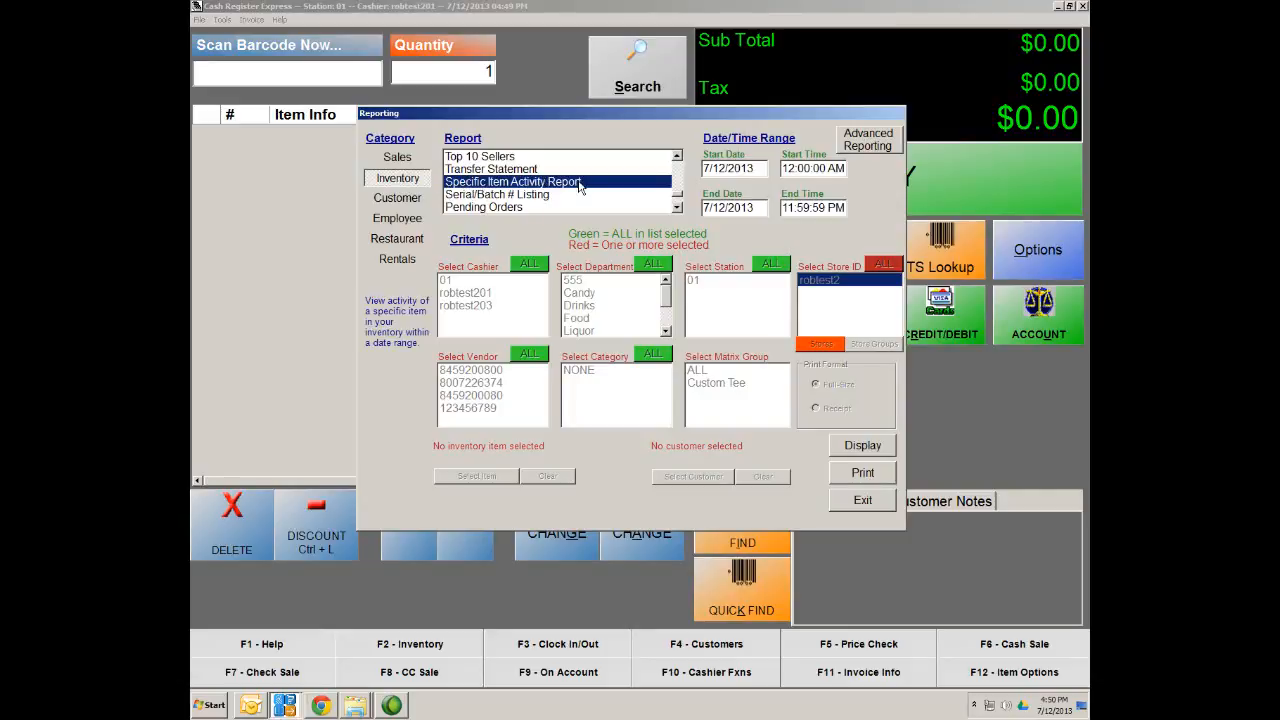
Choose Transfer Statement, leave its start date unchanged, and bring up the start time picker
{"action": "left_click", "coordinate": [497, 170]}
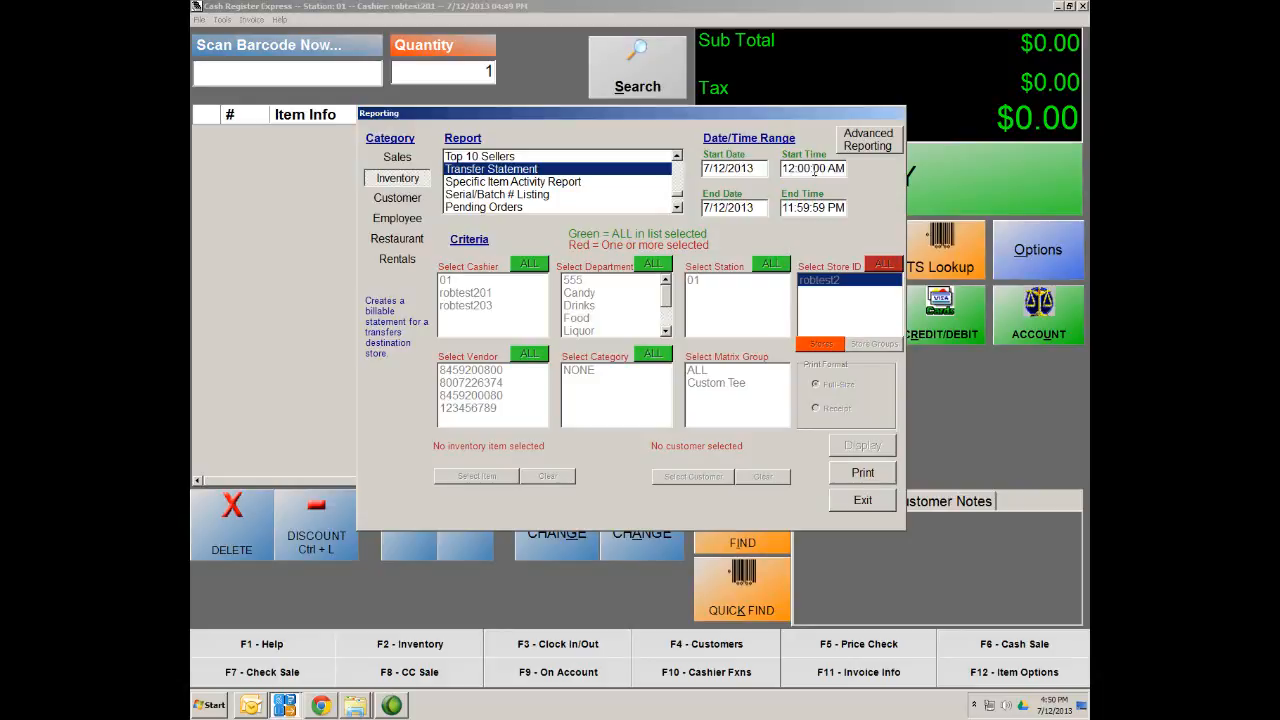
{"action": "left_click", "coordinate": [755, 168]}
{"action": "left_click", "coordinate": [470, 538]}
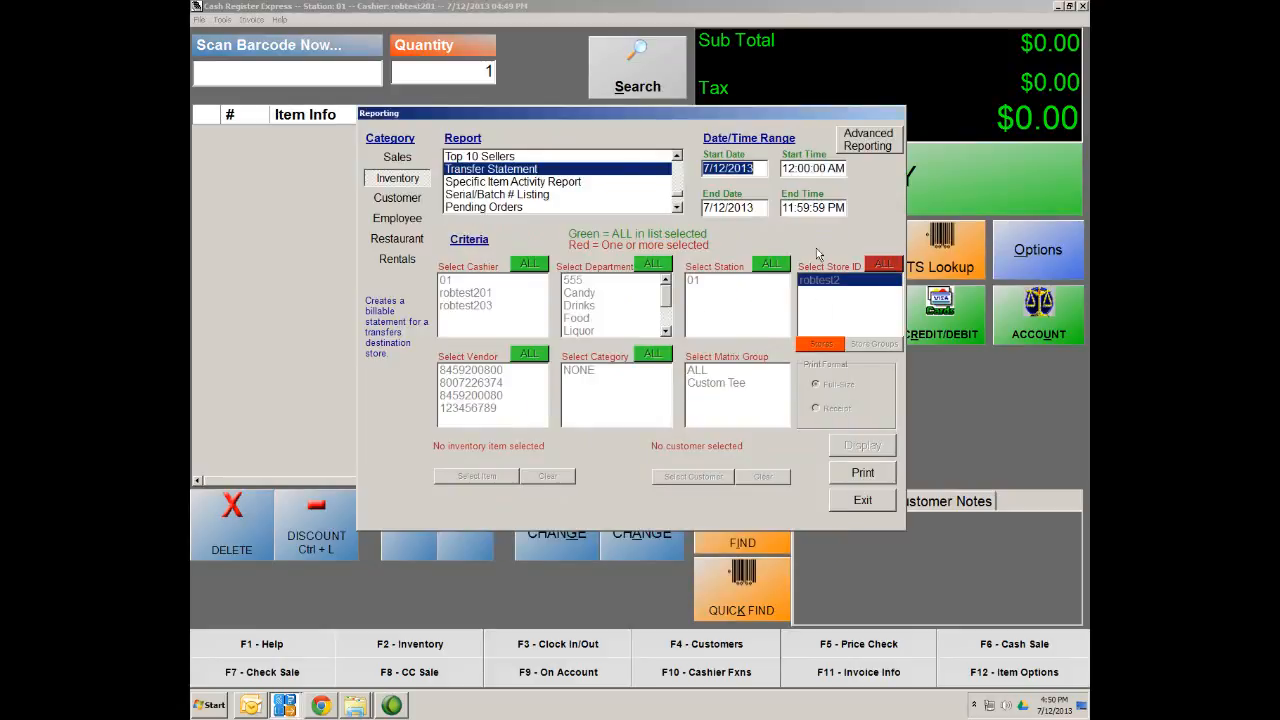
{"action": "left_click", "coordinate": [815, 166]}
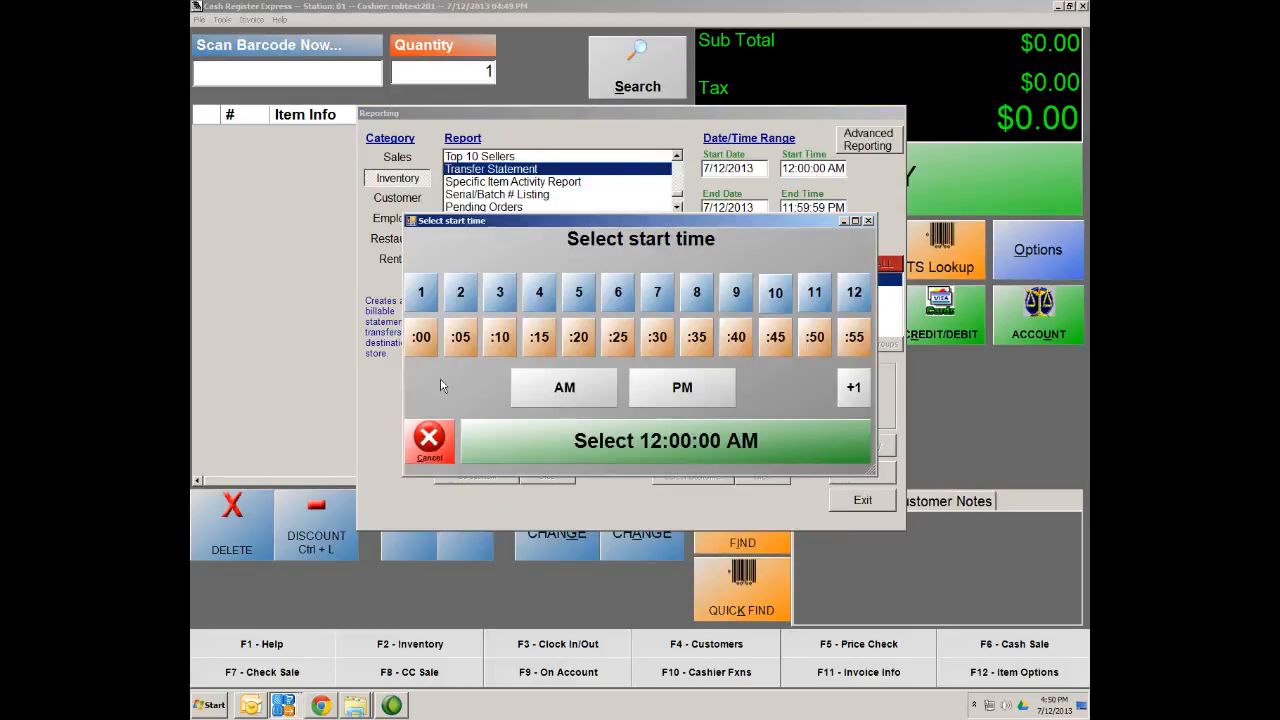
Cancel the start time picker, leaving the Transfer Statement start at 12:00:00 AM
{"action": "left_click", "coordinate": [430, 440]}
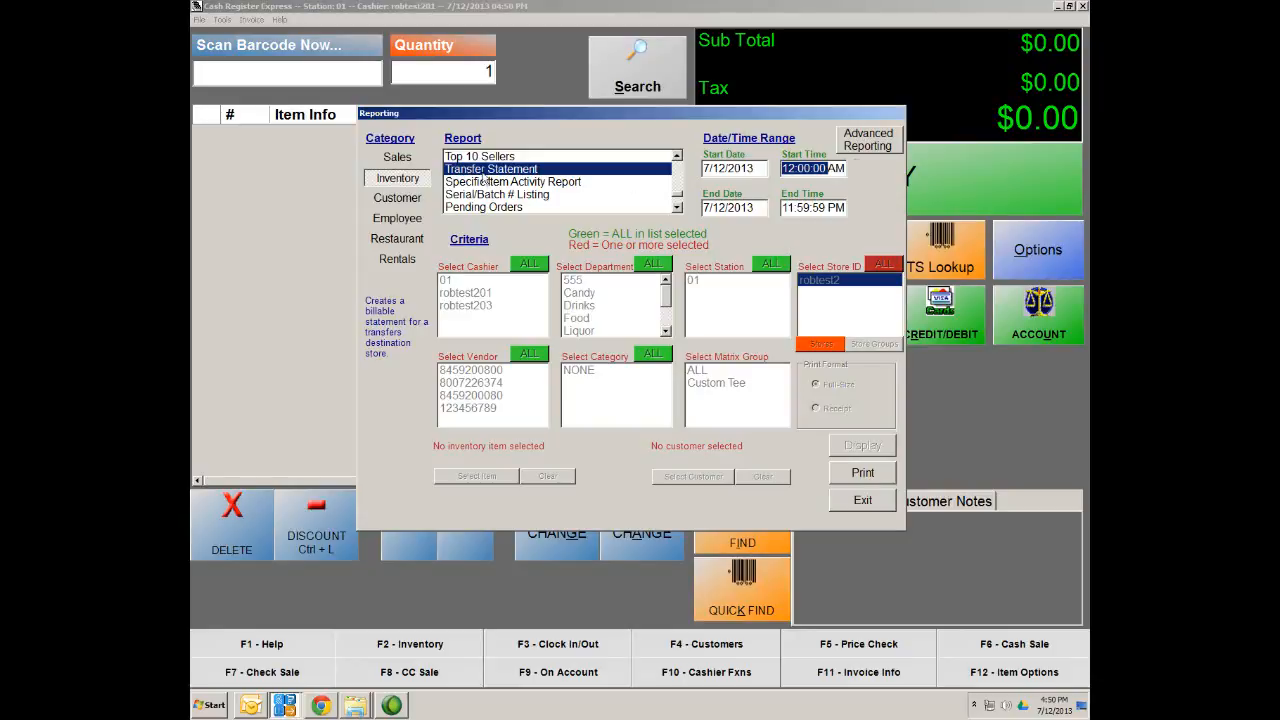
Display the Purchase Order Report for the received PO, listing Snapple Ice Tea with 100 ordered
{"action": "left_click", "coordinate": [677, 208]}
{"action": "left_click", "coordinate": [677, 208]}
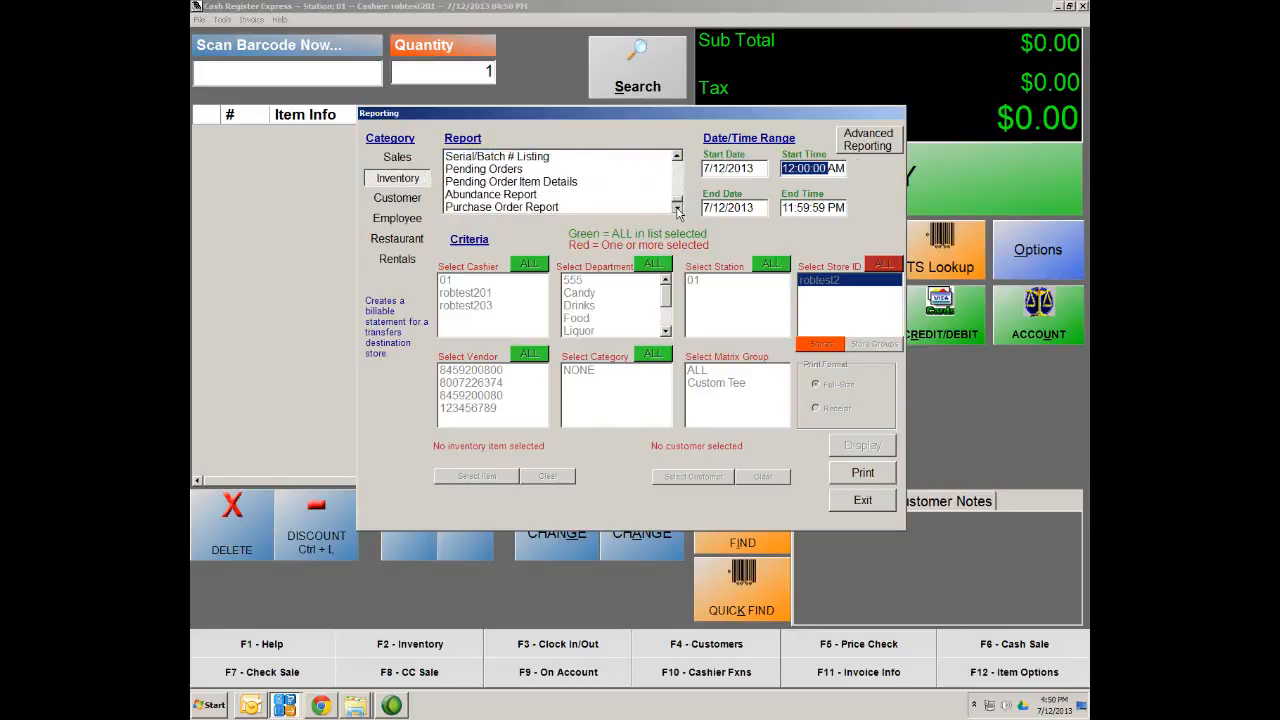
{"action": "left_click", "coordinate": [677, 208]}
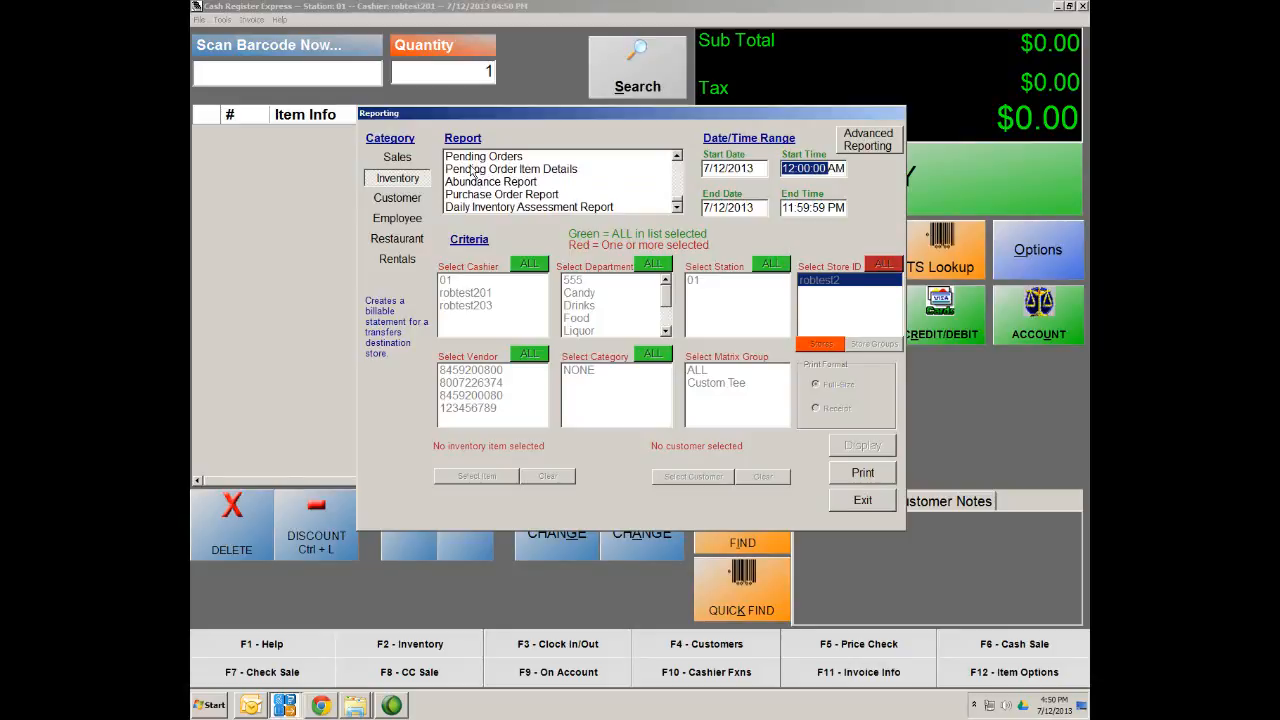
{"action": "left_click", "coordinate": [498, 196]}
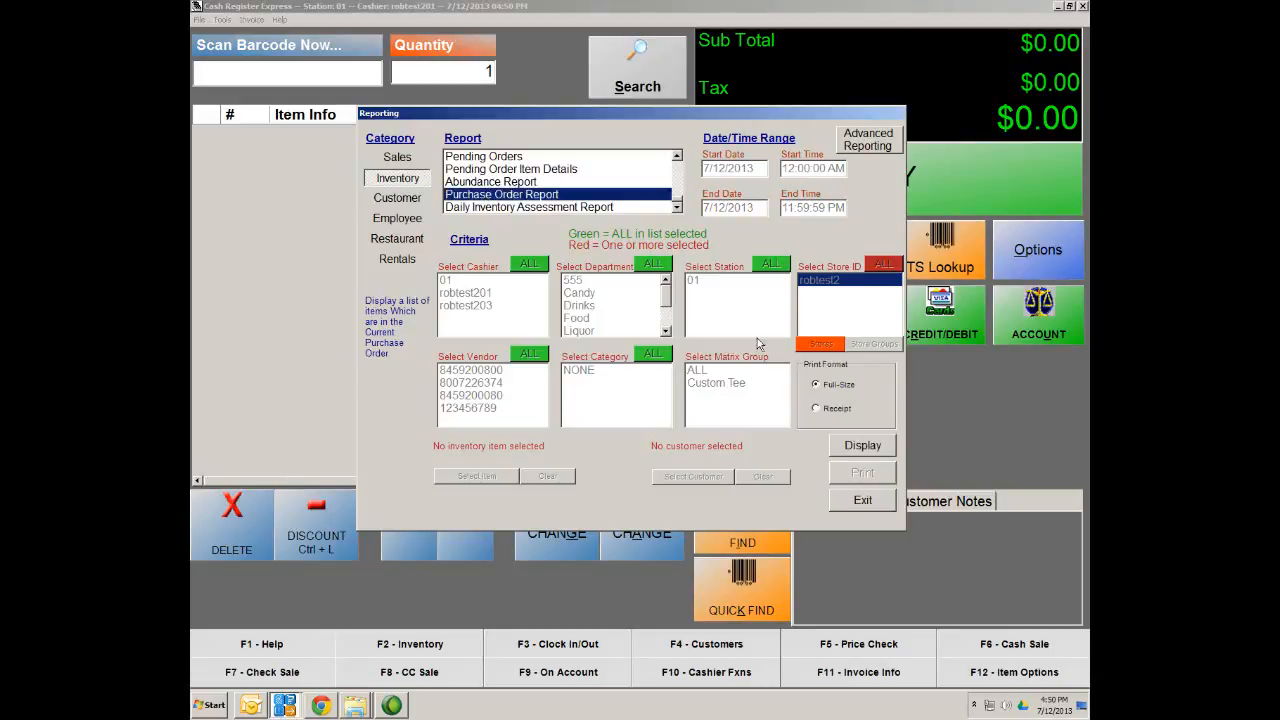
{"action": "left_click", "coordinate": [875, 447]}
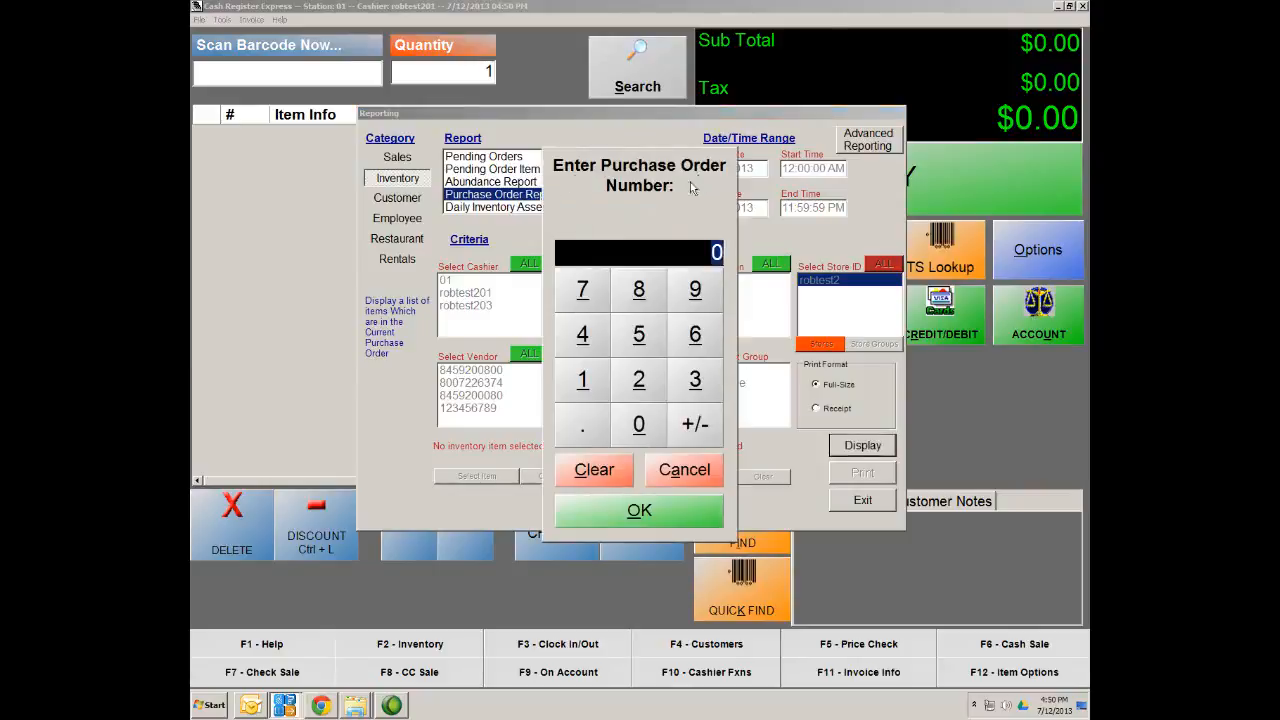
{"action": "type", "text": "5"}
{"action": "left_click", "coordinate": [643, 511]}
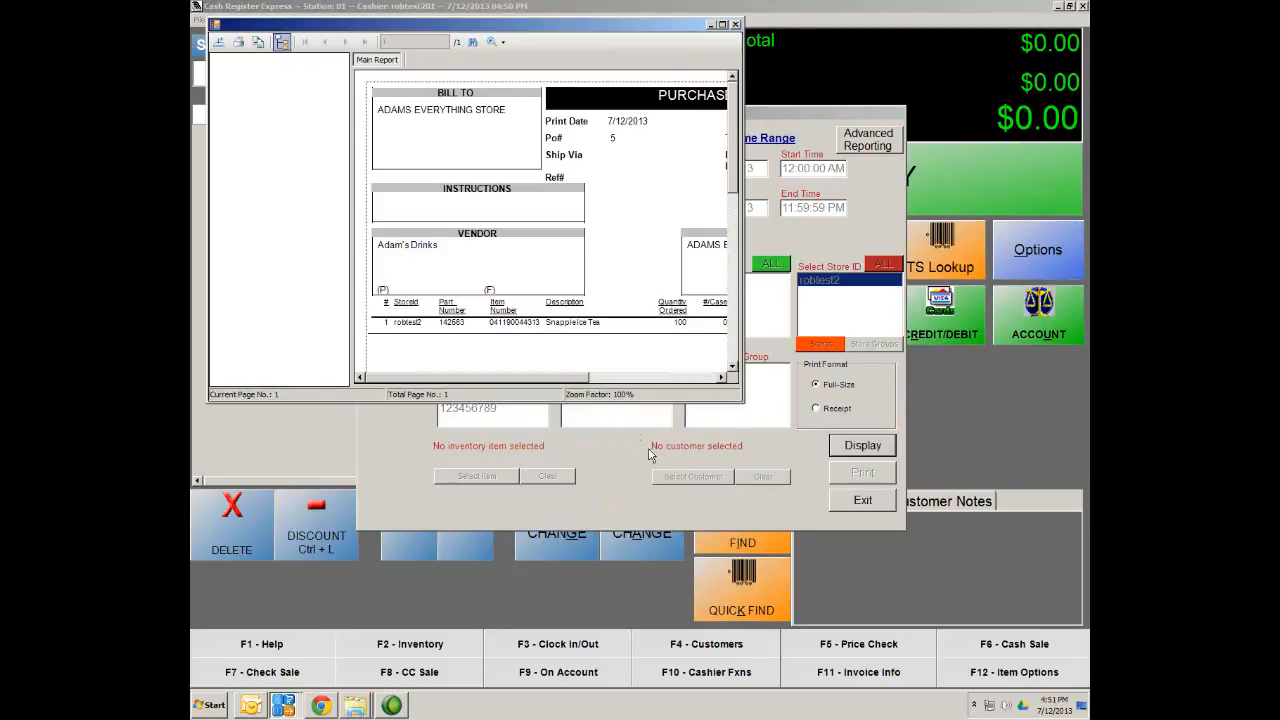
Maximize the purchase order preview, cancel an export, and close the preview
{"action": "left_click", "coordinate": [722, 23]}
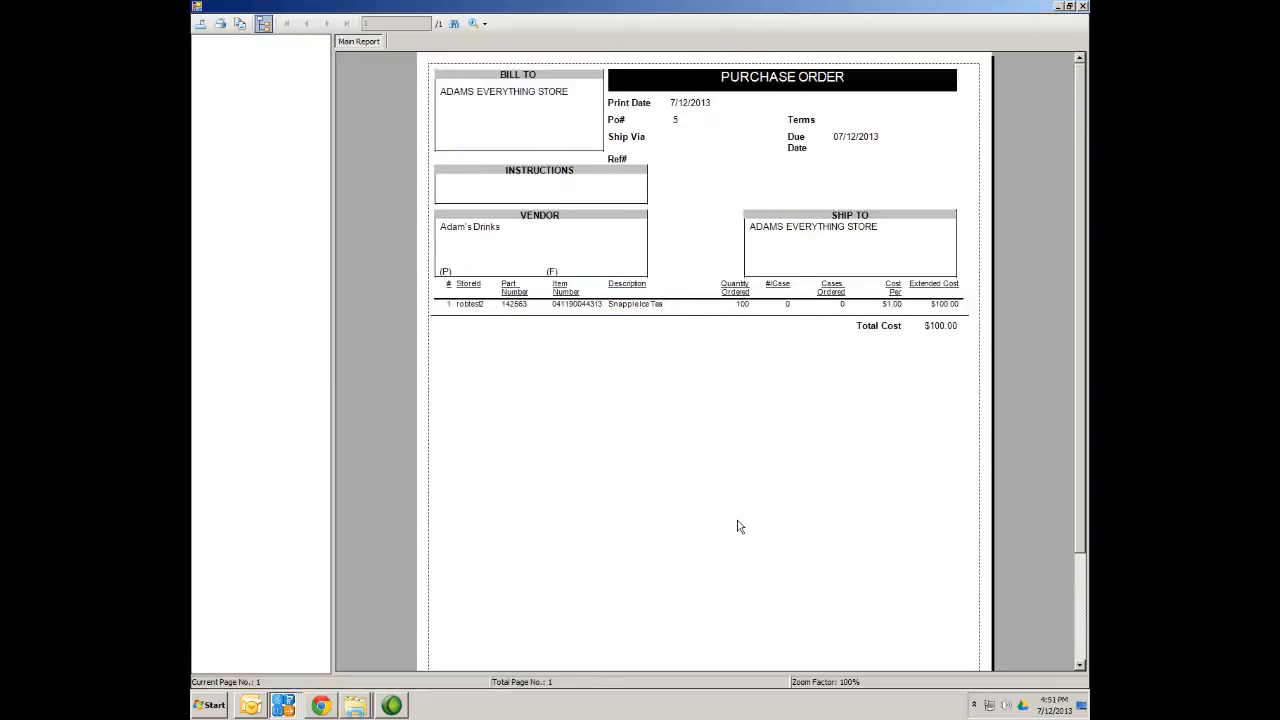
{"action": "left_click", "coordinate": [200, 23]}
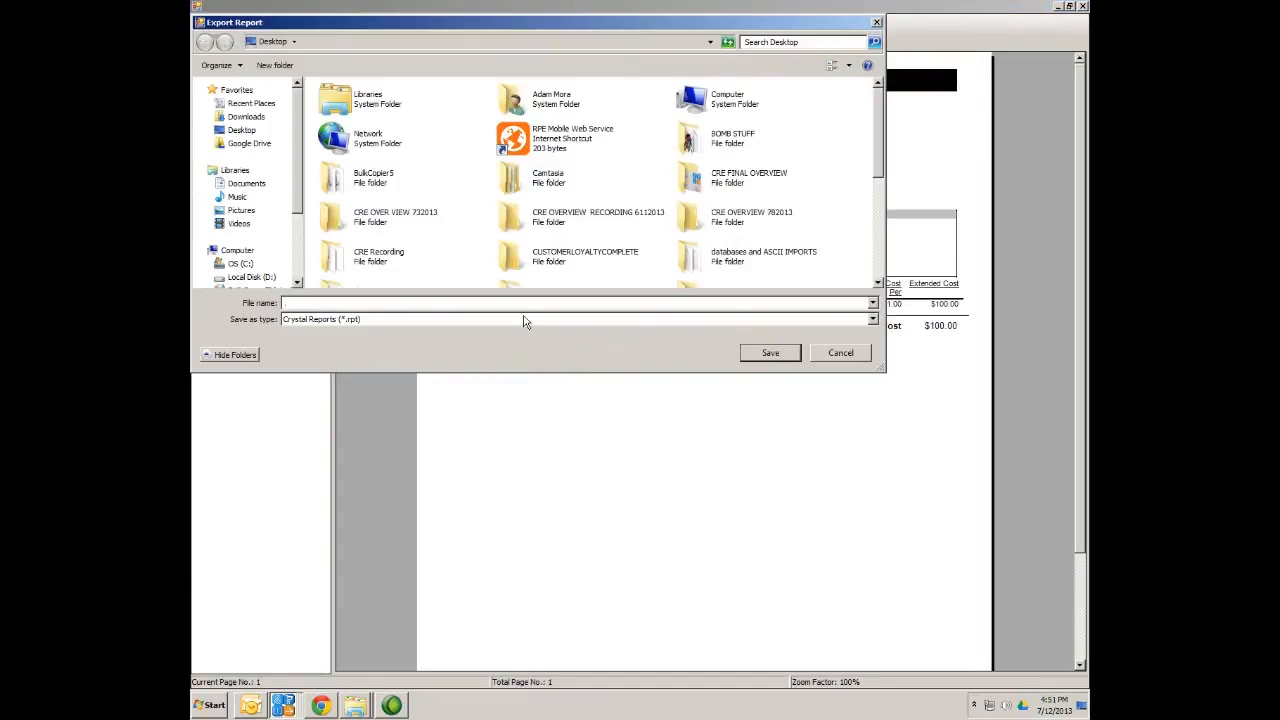
{"action": "left_click", "coordinate": [864, 353]}
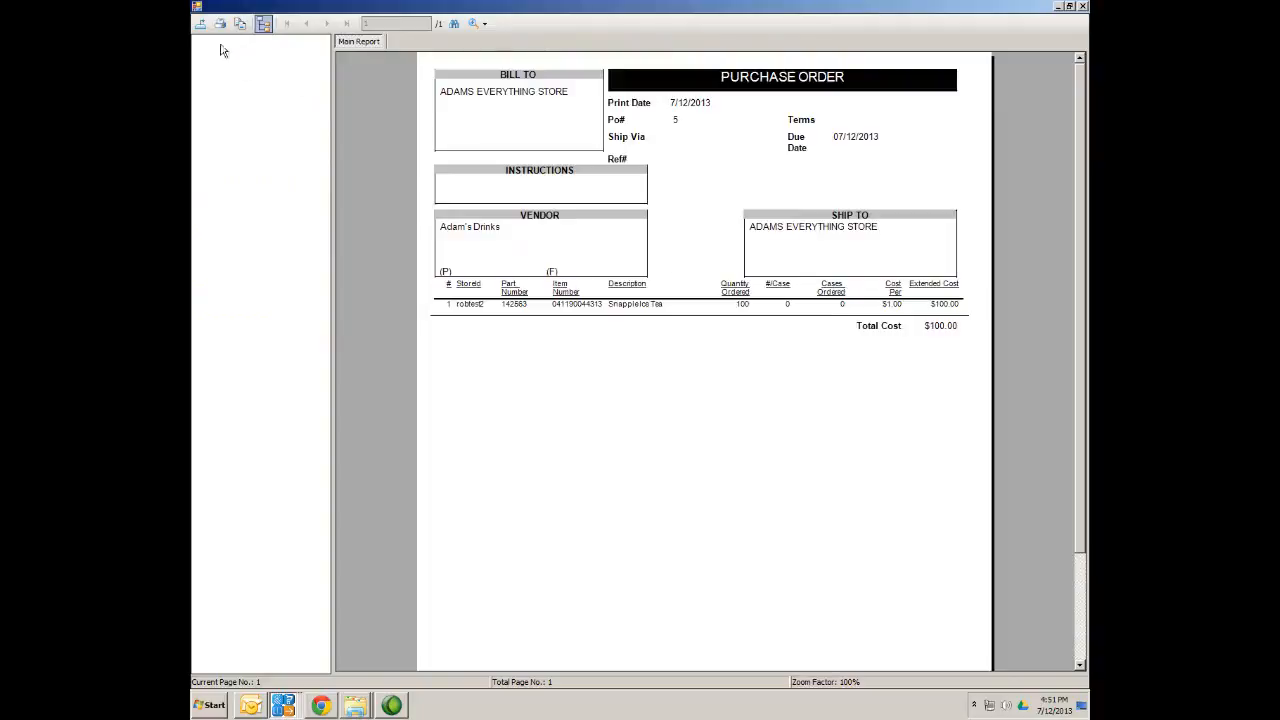
{"action": "left_click", "coordinate": [1082, 6]}
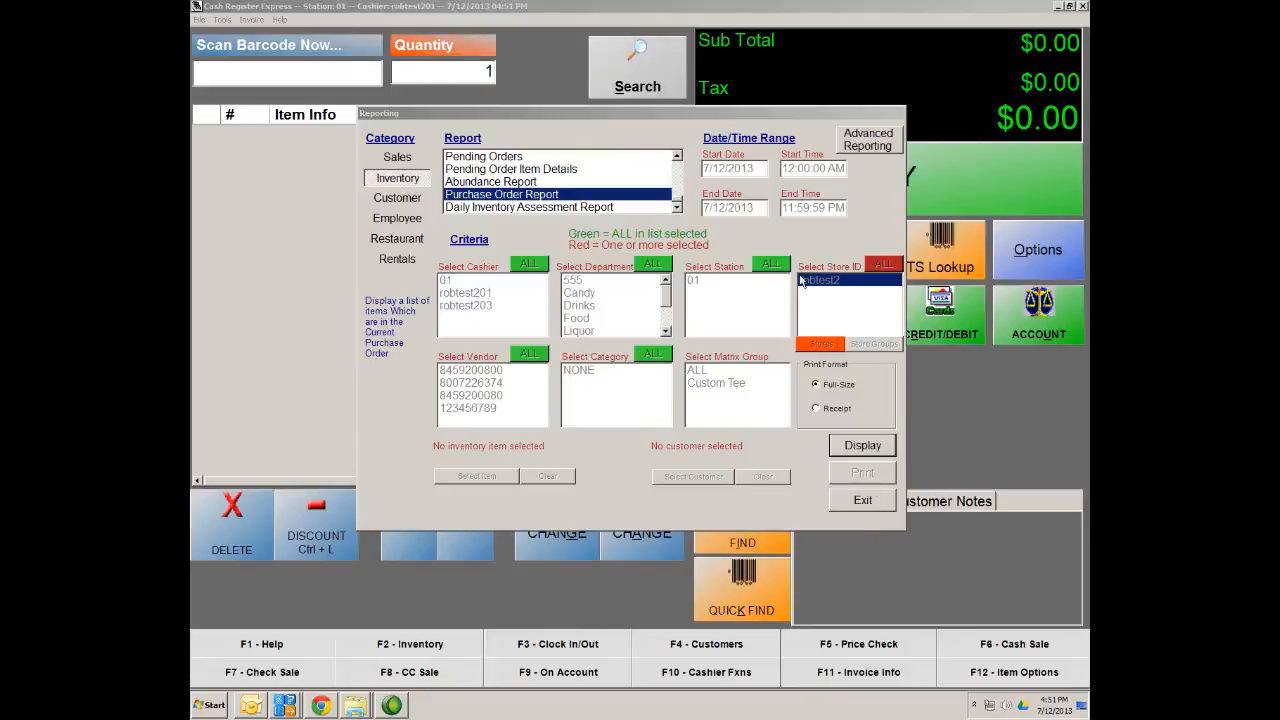
Switch to Sales reports and bring up the Detailed Daily Report options
{"action": "left_click", "coordinate": [397, 158]}
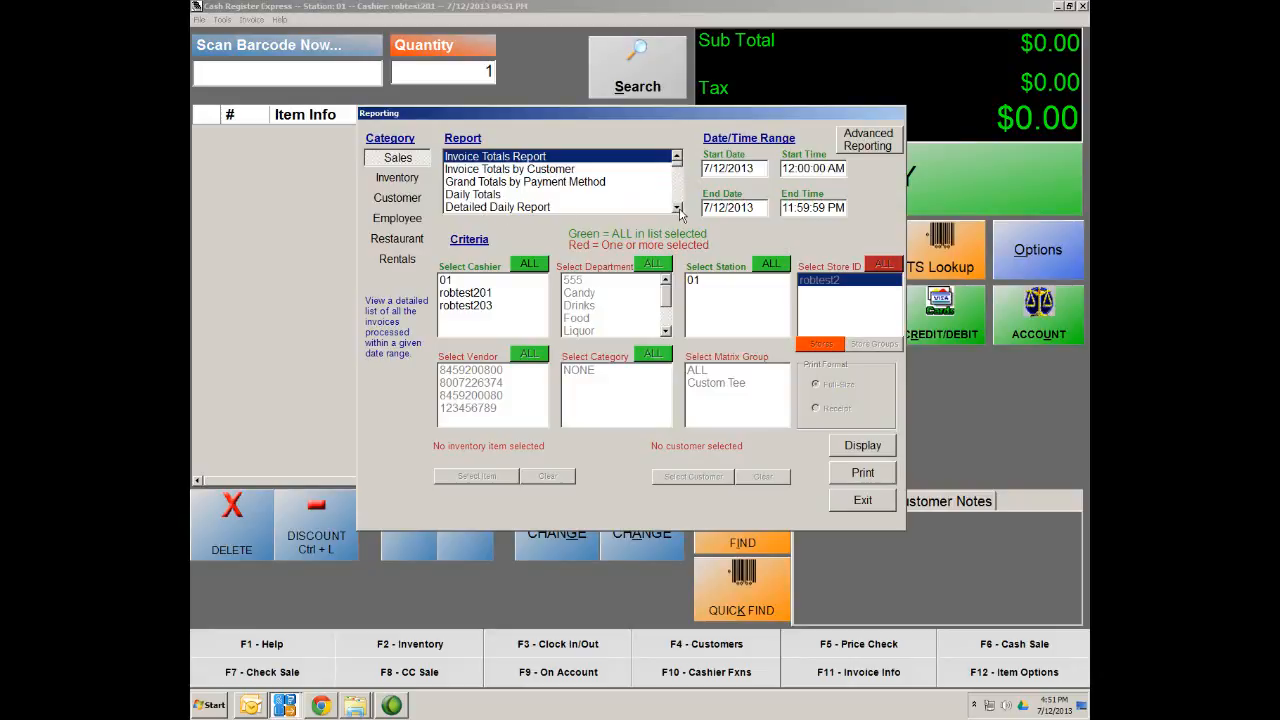
{"action": "left_click", "coordinate": [677, 208]}
{"action": "left_click", "coordinate": [512, 195]}
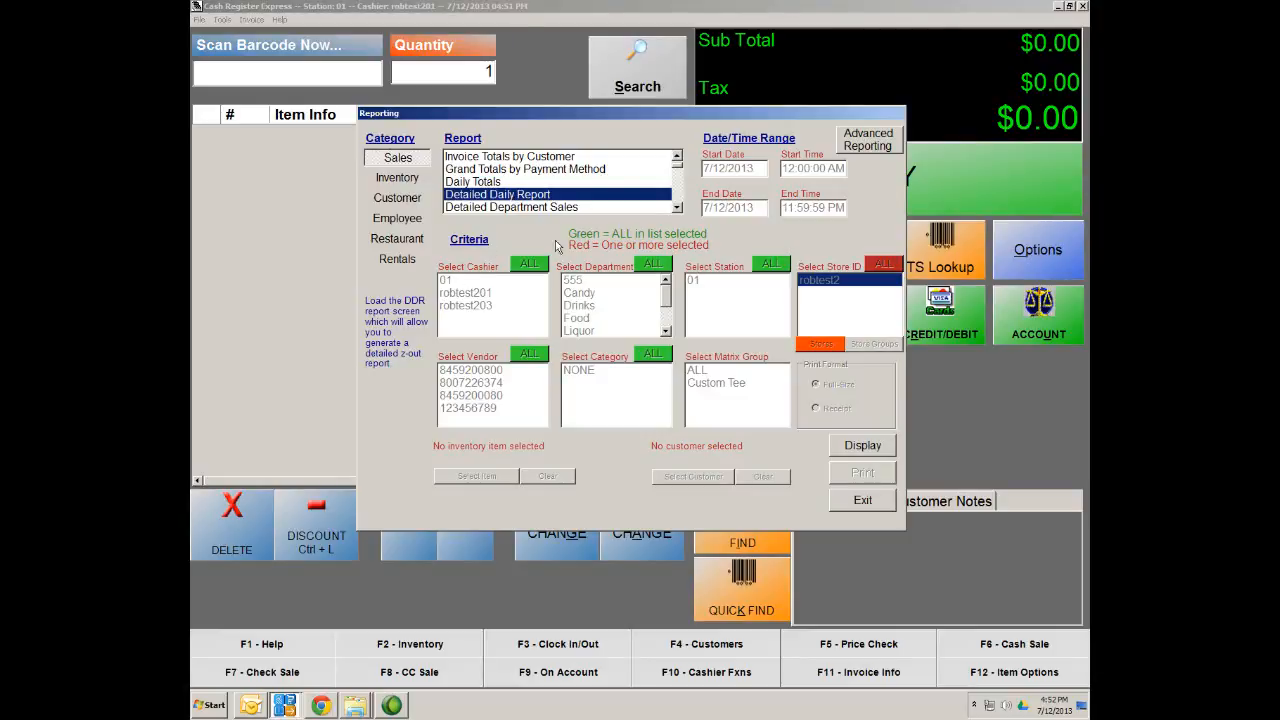
{"action": "left_click", "coordinate": [878, 453]}
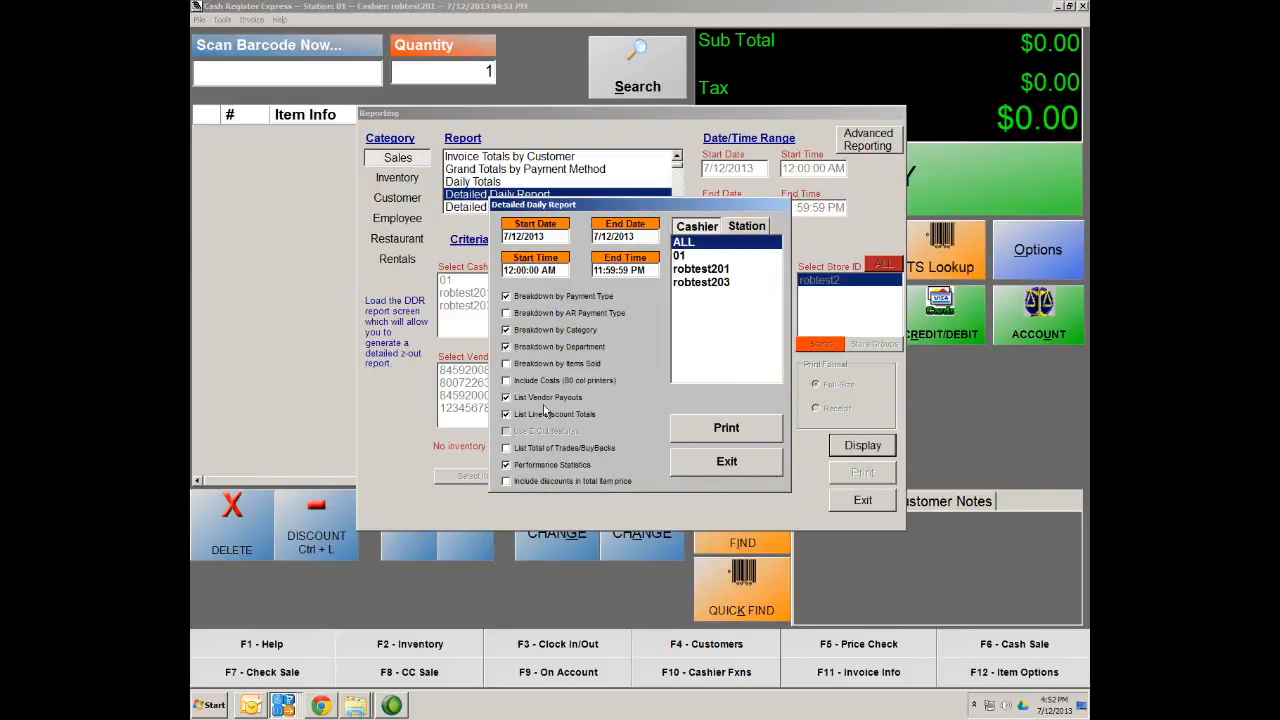
Check the 7/12/2013 start date and end time unchanged, then exit the options and Reporting
{"action": "left_click", "coordinate": [551, 237]}
{"action": "left_click", "coordinate": [551, 237]}
{"action": "left_click", "coordinate": [474, 547]}
{"action": "left_click", "coordinate": [650, 270]}
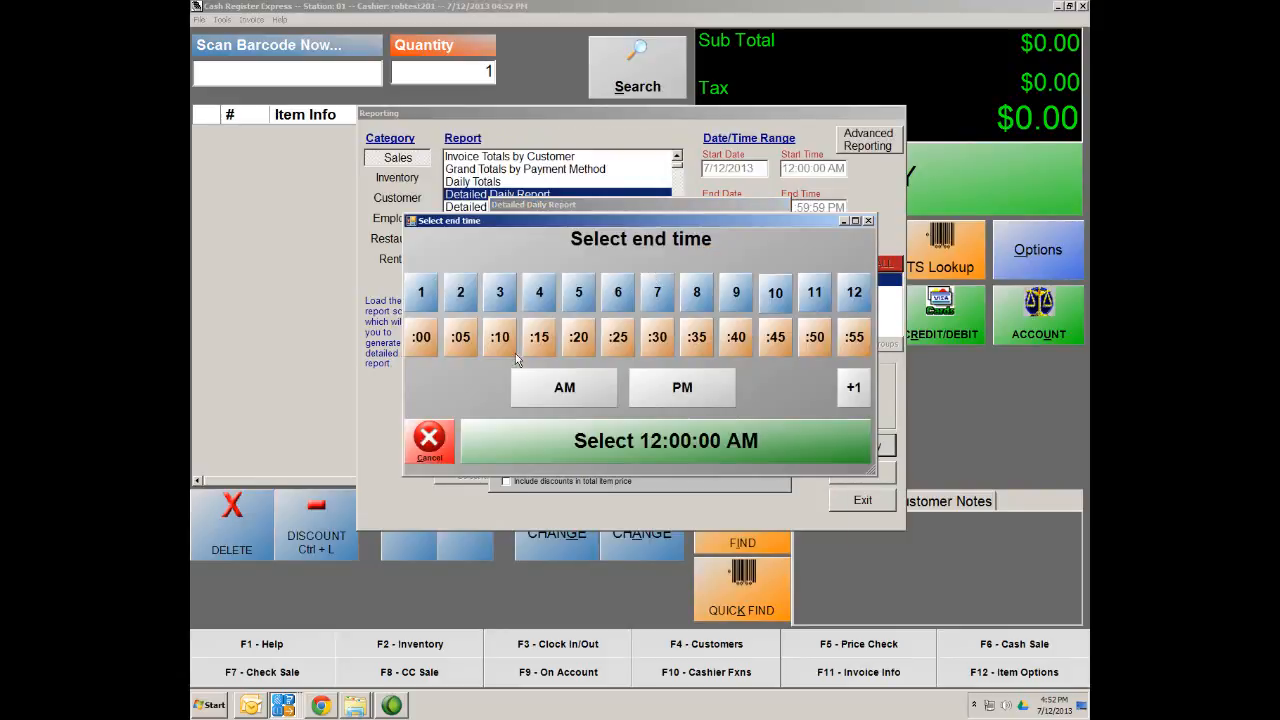
{"action": "left_click", "coordinate": [430, 455]}
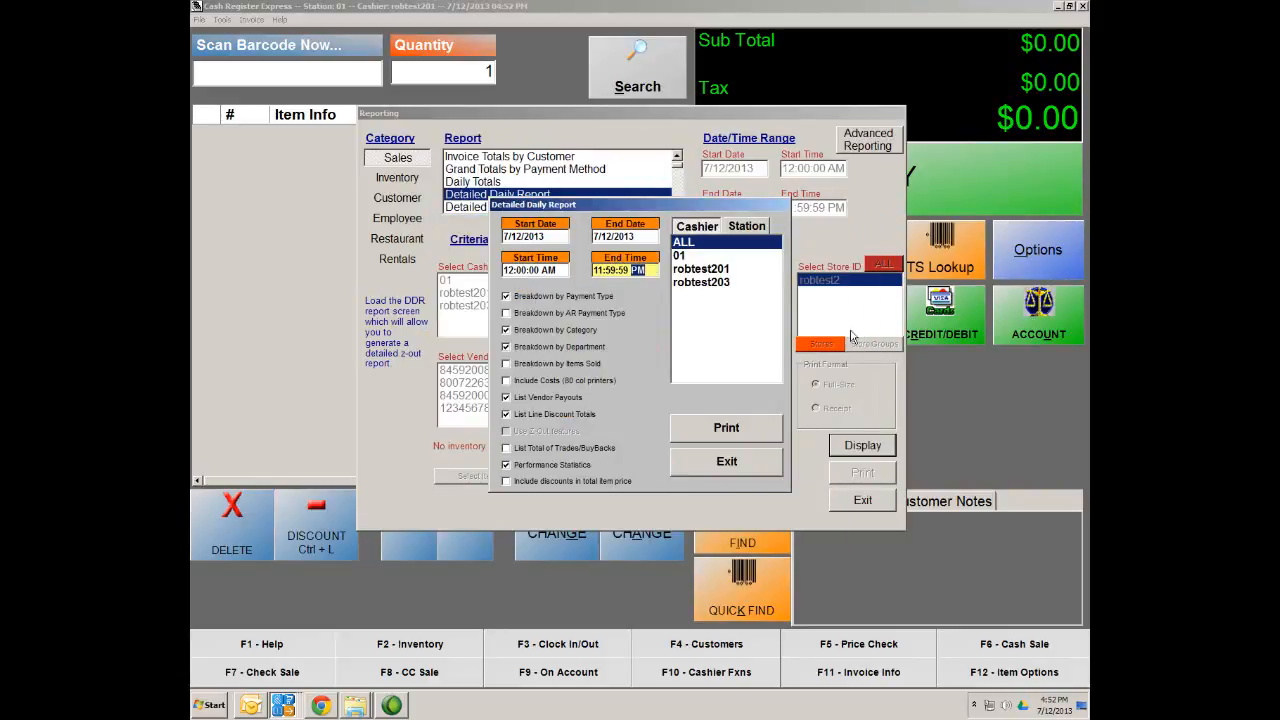
{"action": "left_click", "coordinate": [727, 462]}
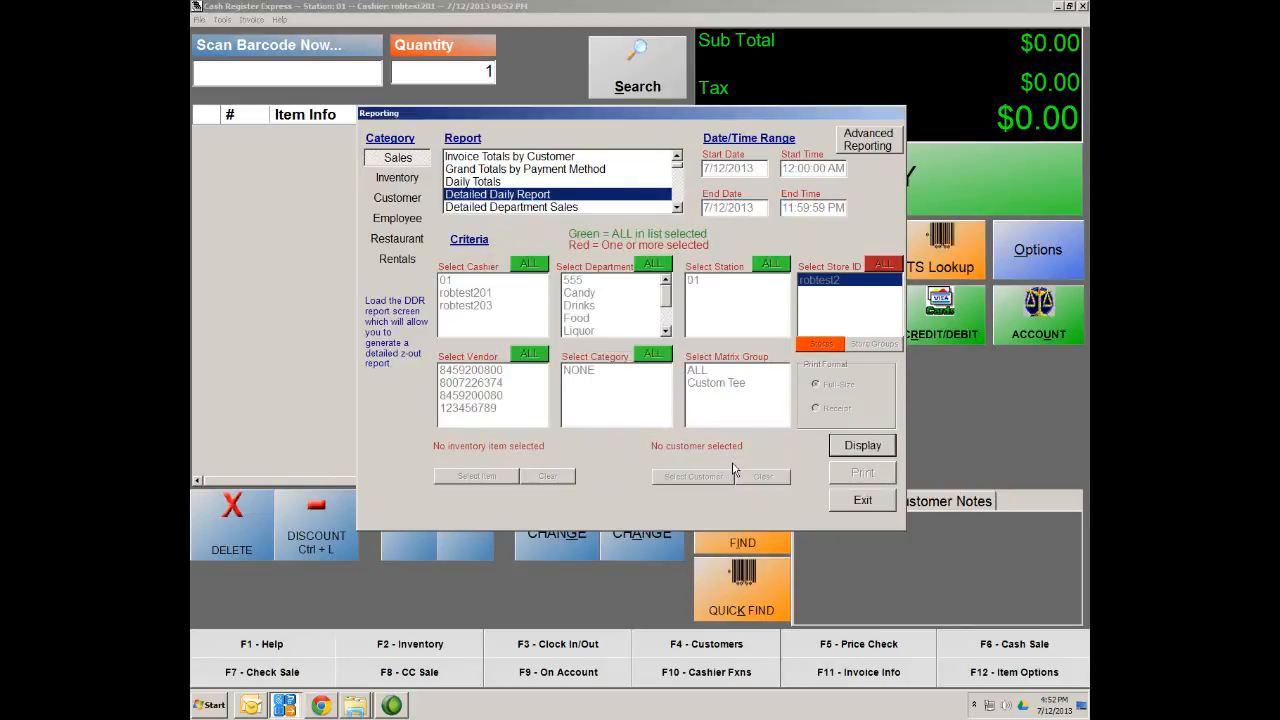
{"action": "left_click", "coordinate": [849, 502]}
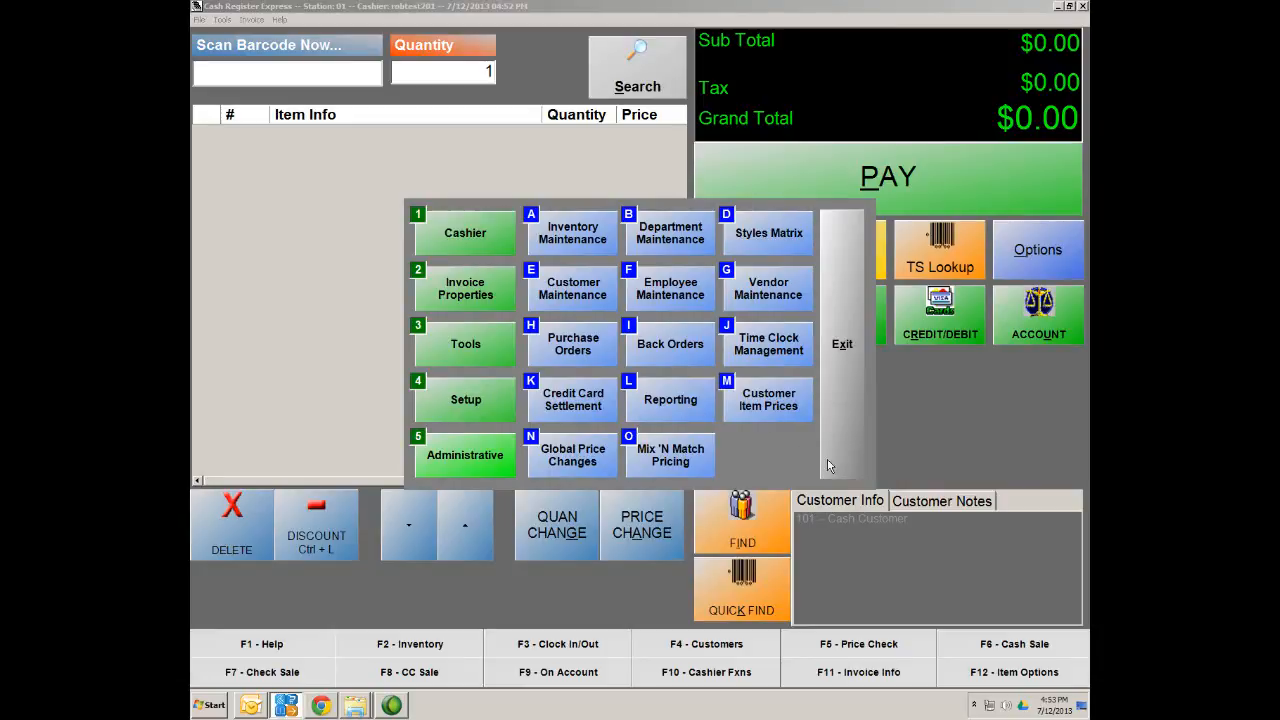
Check Credit Card Settlement under Administrative functions and exit the tips dialog
{"action": "left_click", "coordinate": [457, 468]}
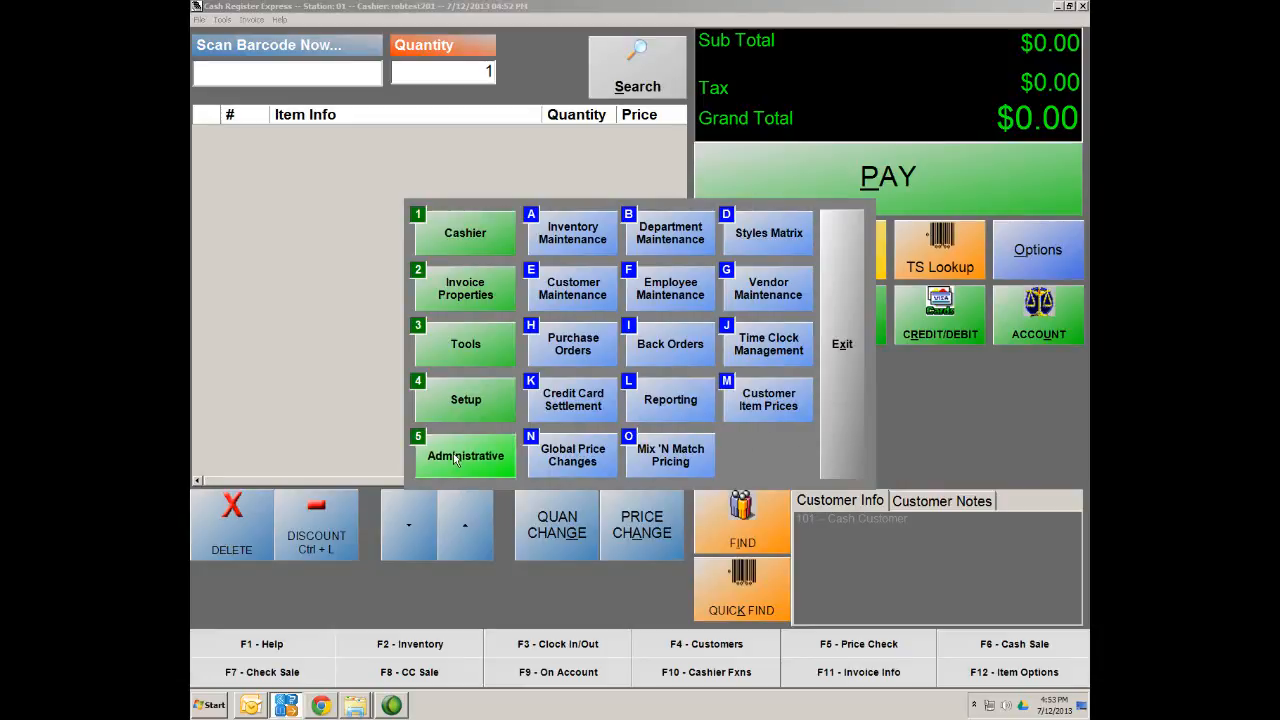
{"action": "left_click", "coordinate": [562, 413]}
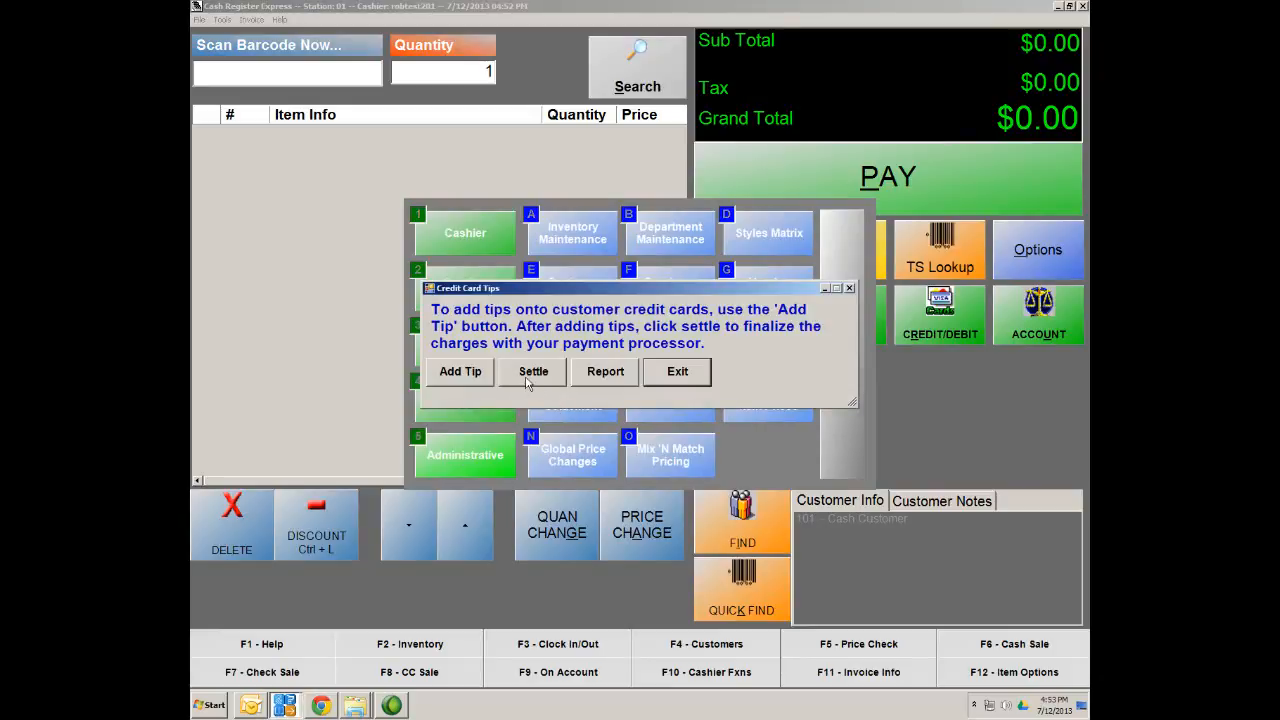
{"action": "left_click", "coordinate": [679, 376]}
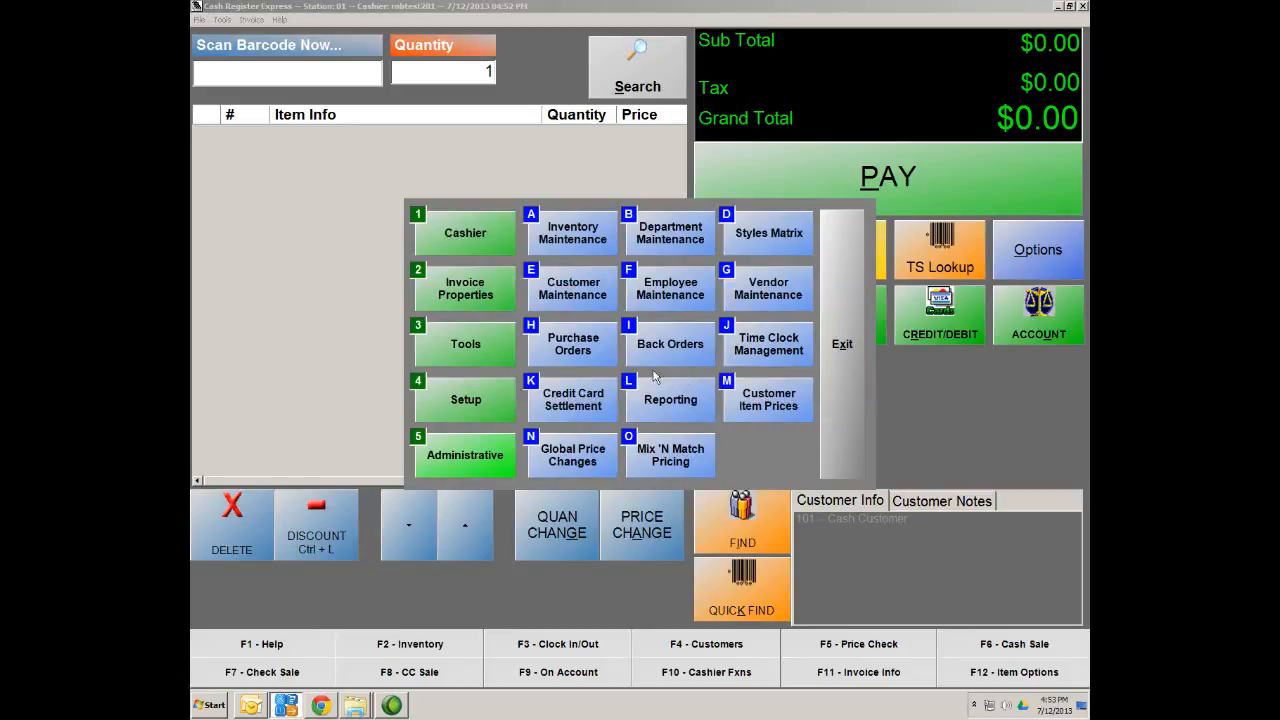
Show the Setup Screen's Payment Processing settings, with Express Manual as processor
{"action": "left_click", "coordinate": [445, 402]}
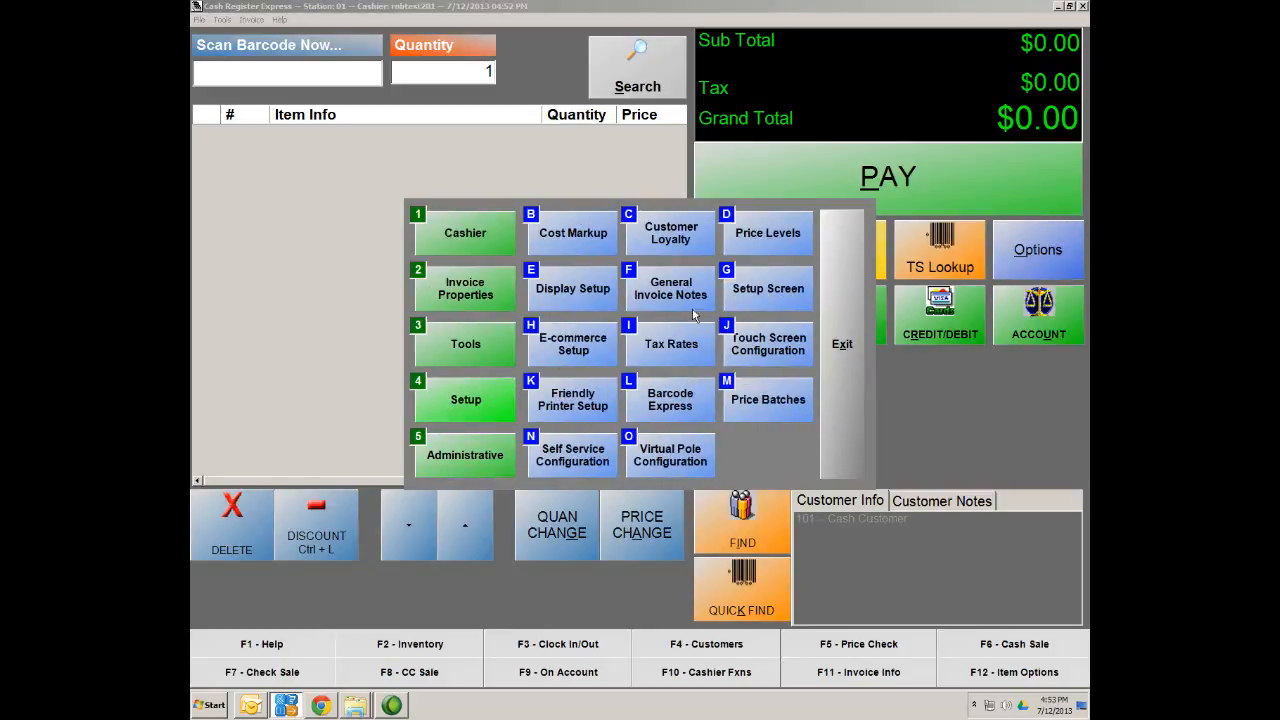
{"action": "left_click", "coordinate": [767, 292]}
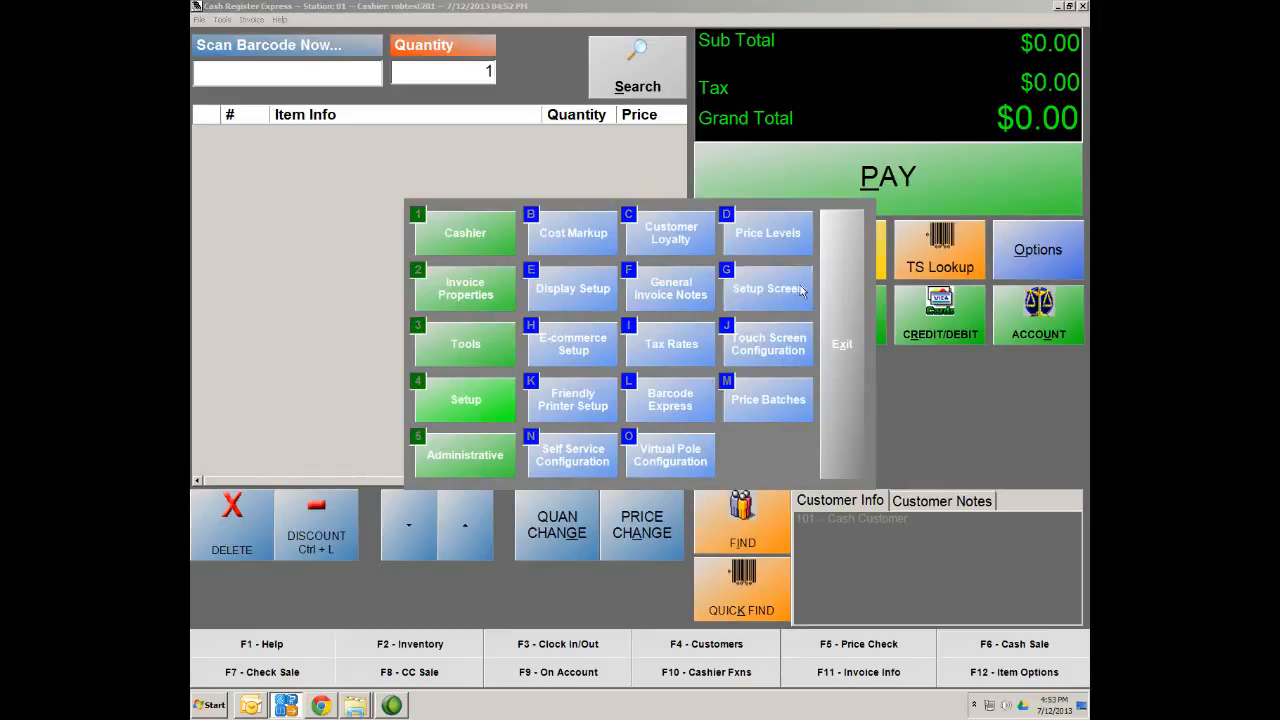
{"action": "left_click", "coordinate": [450, 188]}
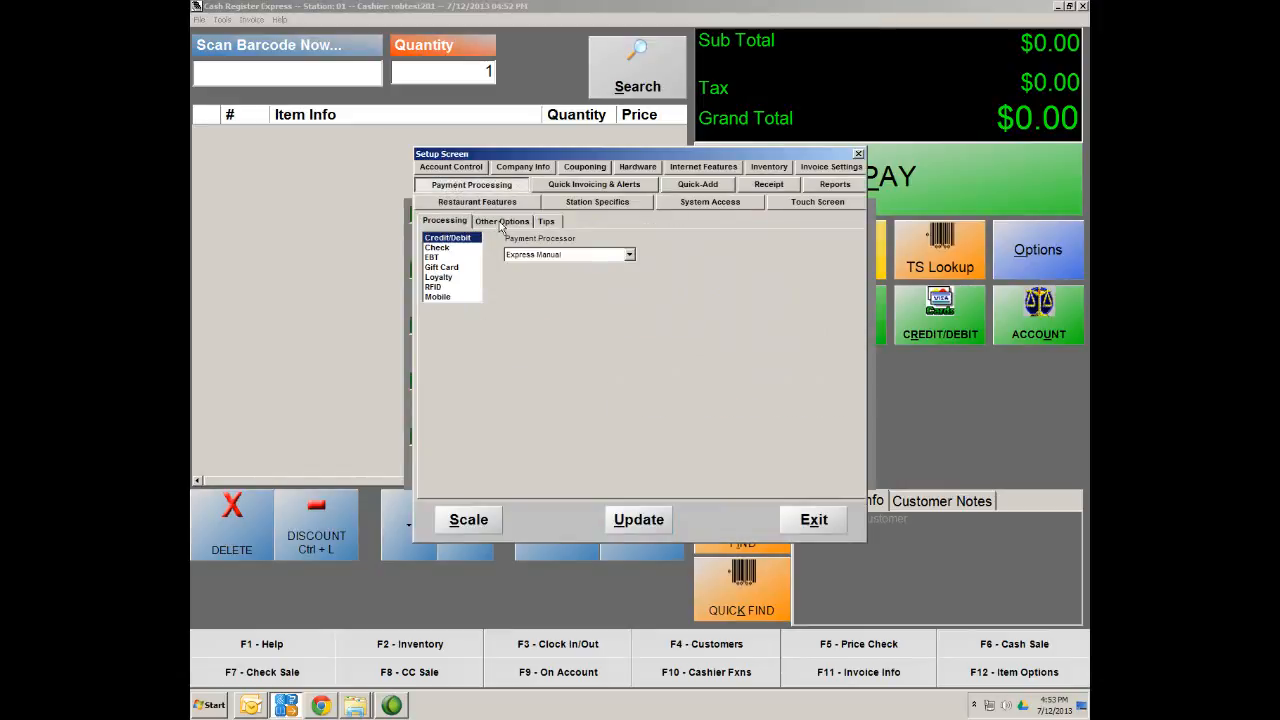
Enable Perform Batch Settlement On EndofDay under Other Options and save with Update
{"action": "left_click", "coordinate": [501, 224]}
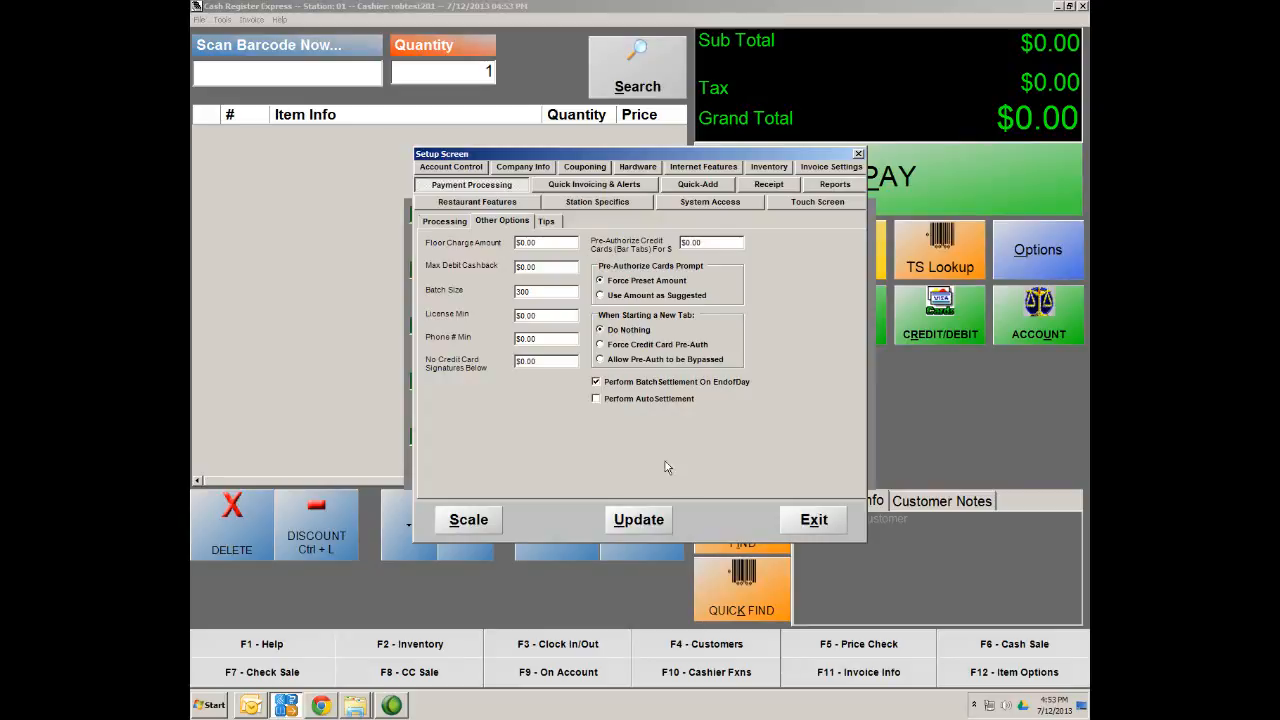
{"action": "left_click", "coordinate": [647, 523]}
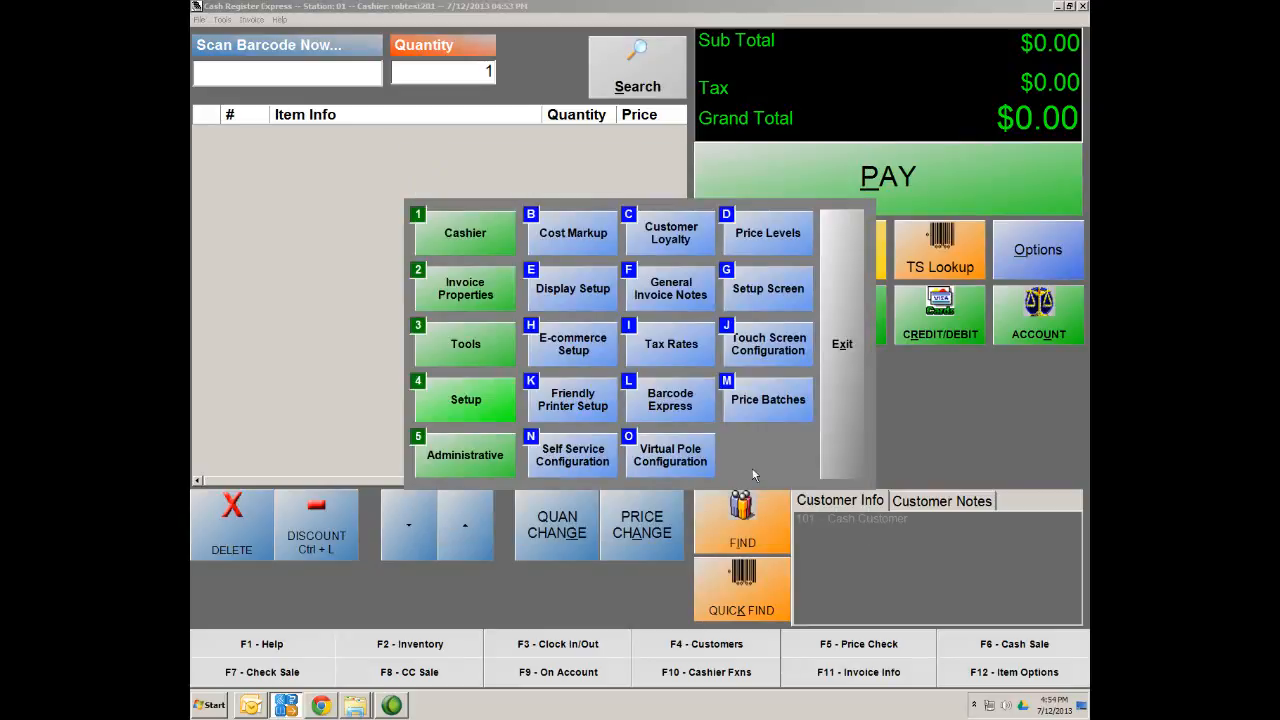
Leave the Tools panel and close the sale window to reach the Station 01 login screen
{"action": "left_click", "coordinate": [436, 348]}
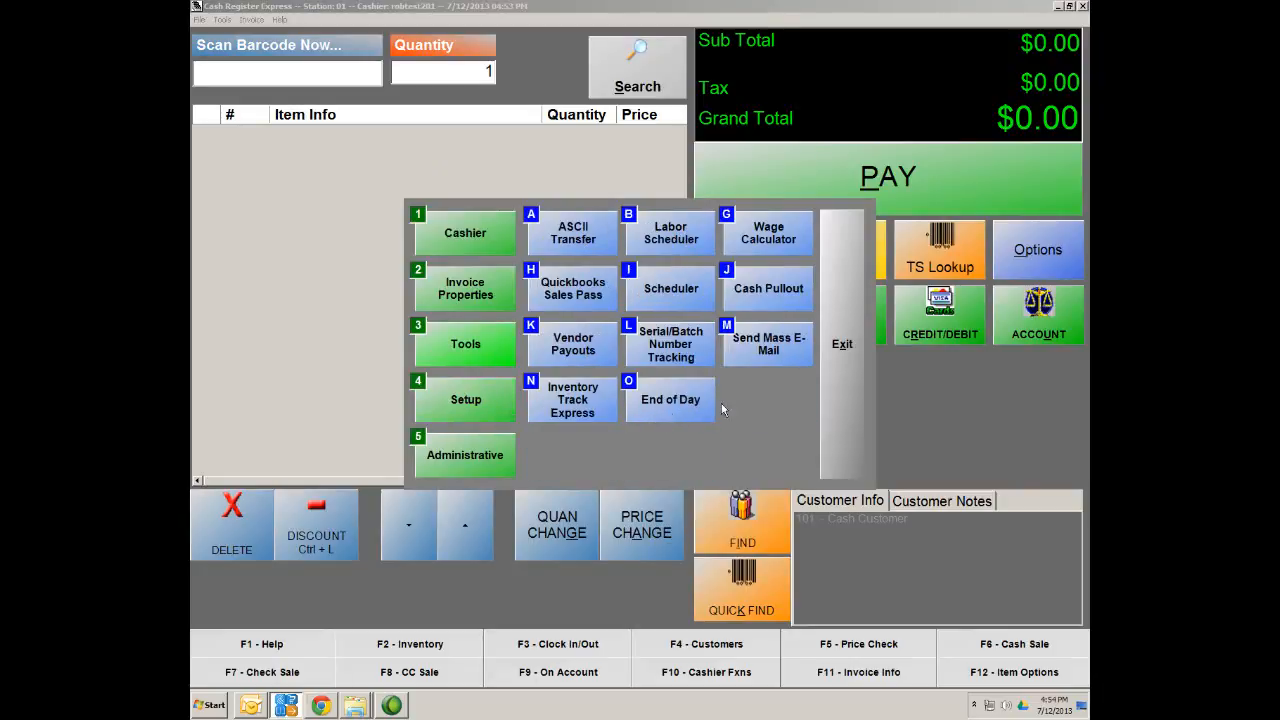
{"action": "left_click", "coordinate": [845, 368]}
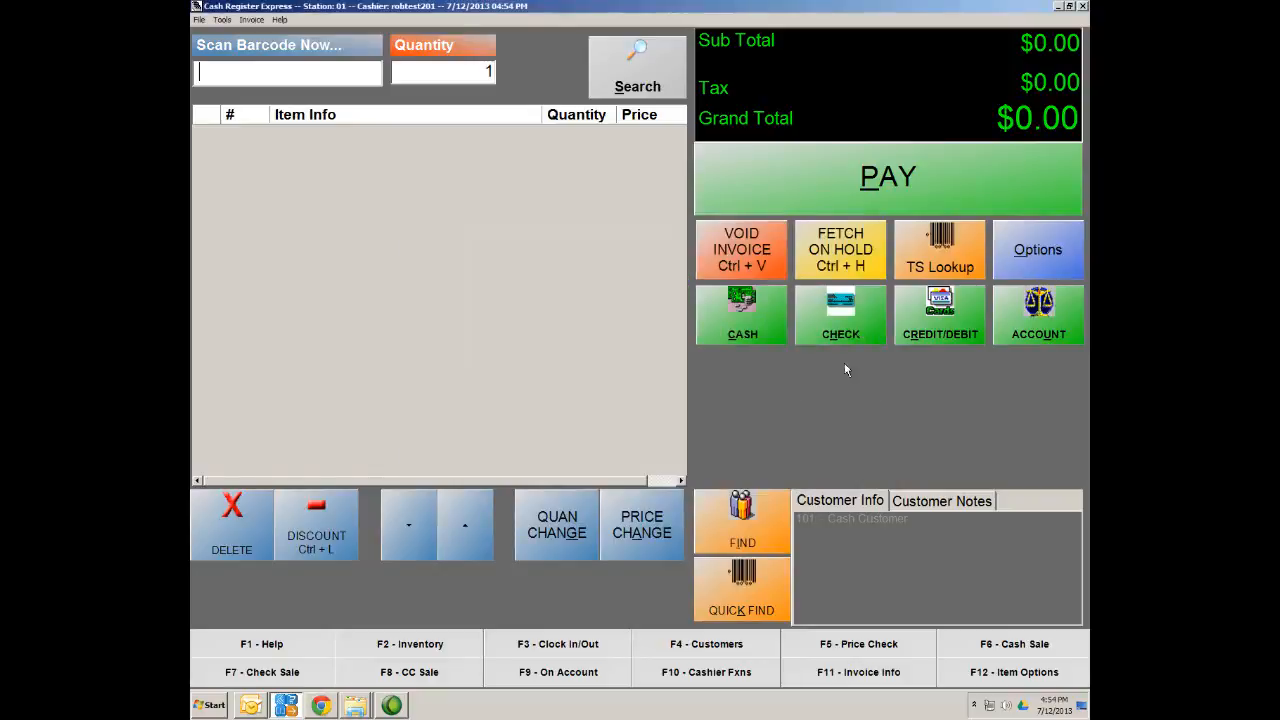
{"action": "left_click", "coordinate": [1083, 6]}
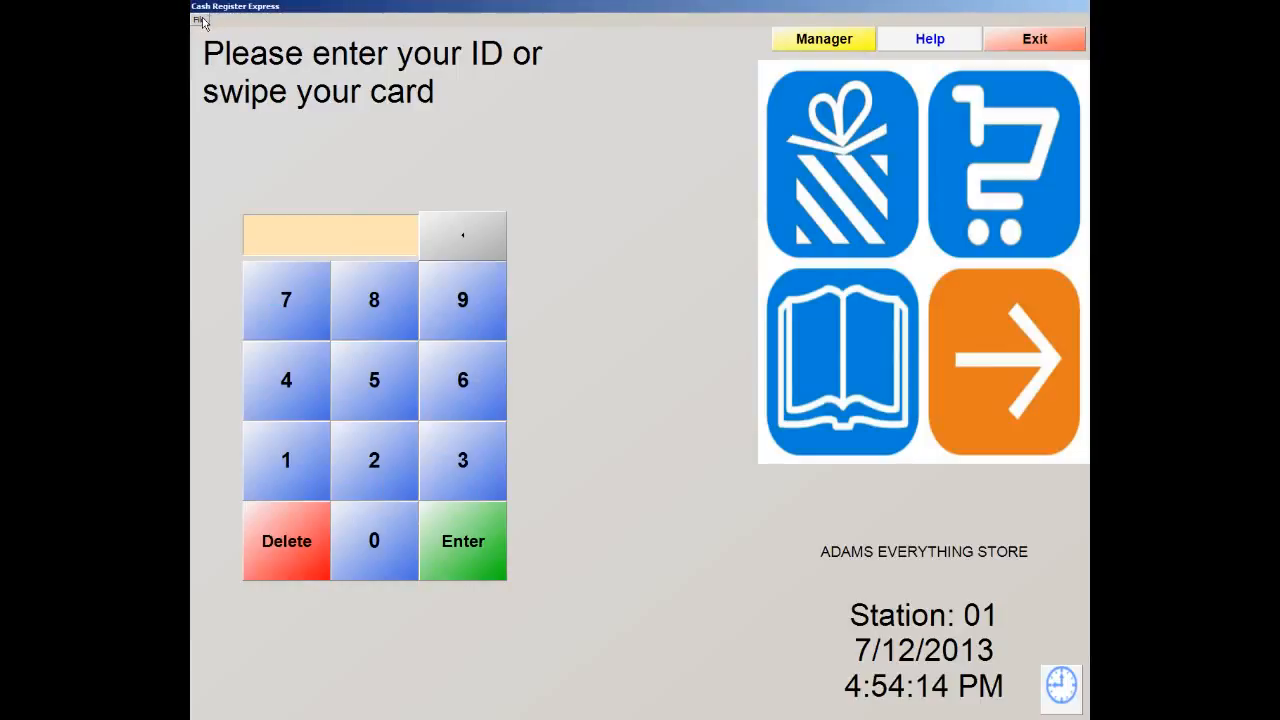
{"action": "left_click", "coordinate": [200, 20]}
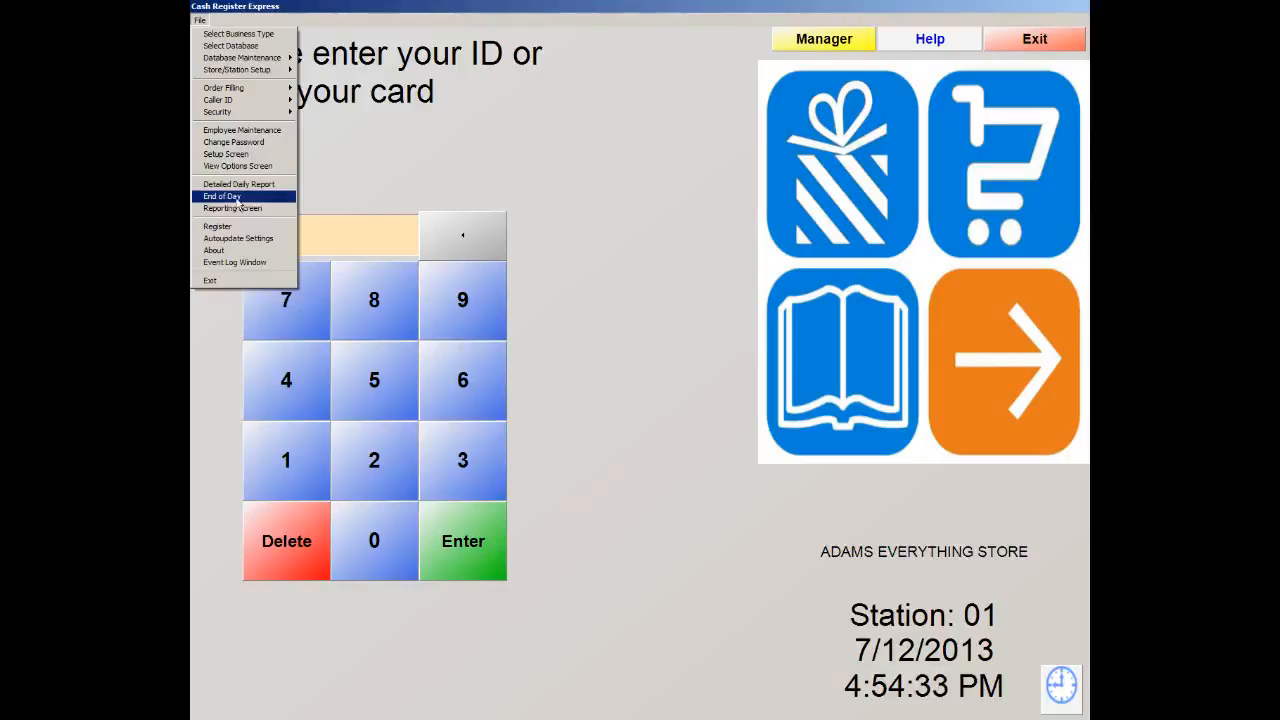
Run End of Day with the password, confirming the $25.68 deposit, and dismiss the printer notice
{"action": "left_click", "coordinate": [232, 197]}
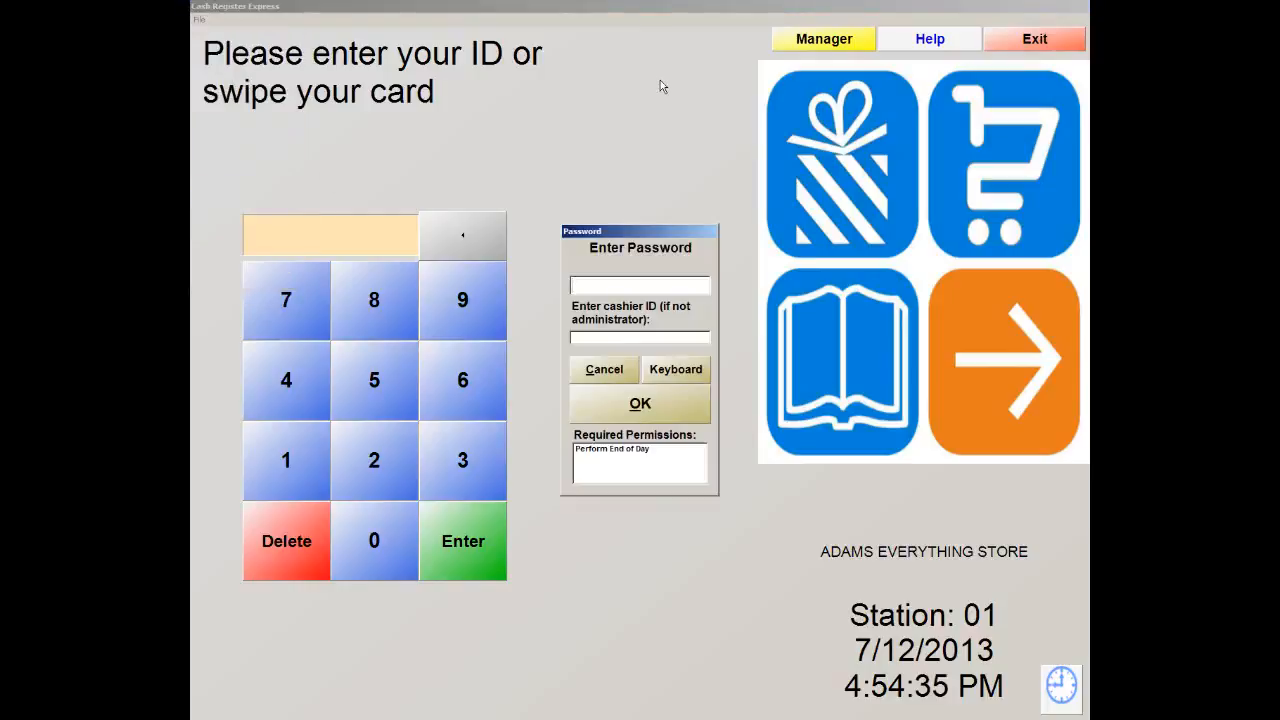
{"action": "type", "text": "****"}
{"action": "left_click", "coordinate": [640, 415]}
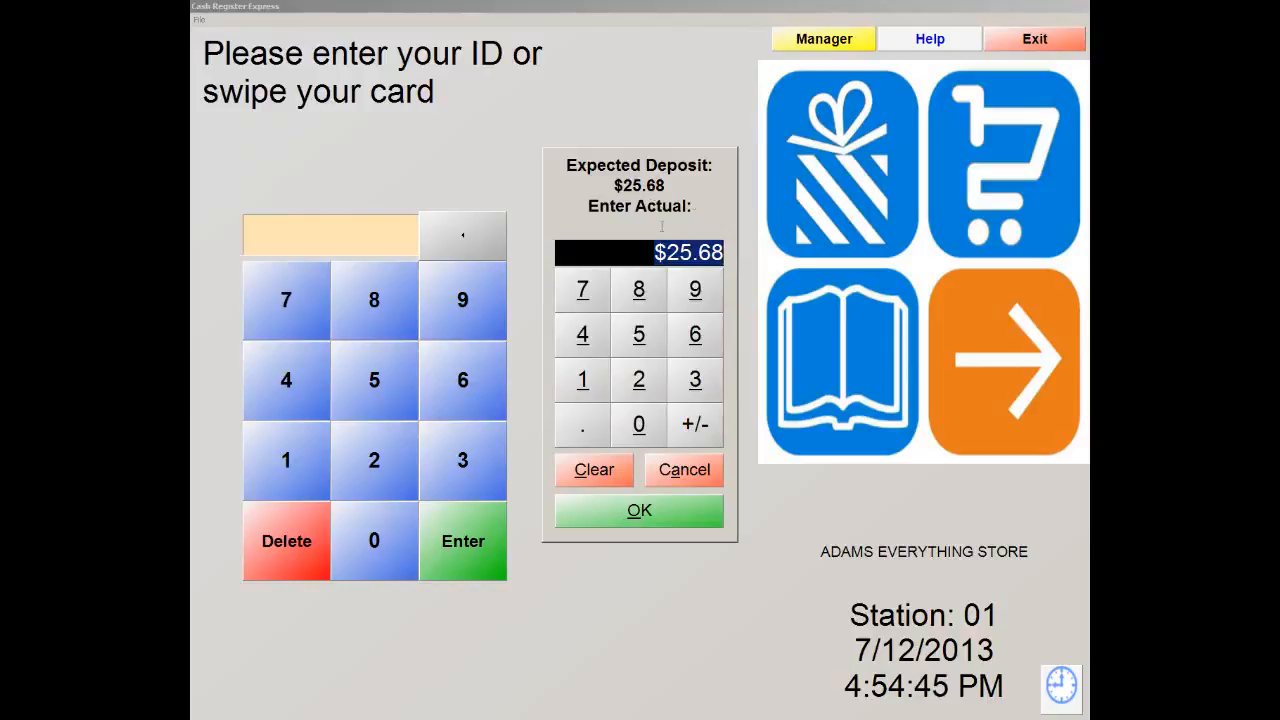
{"action": "left_click", "coordinate": [645, 512]}
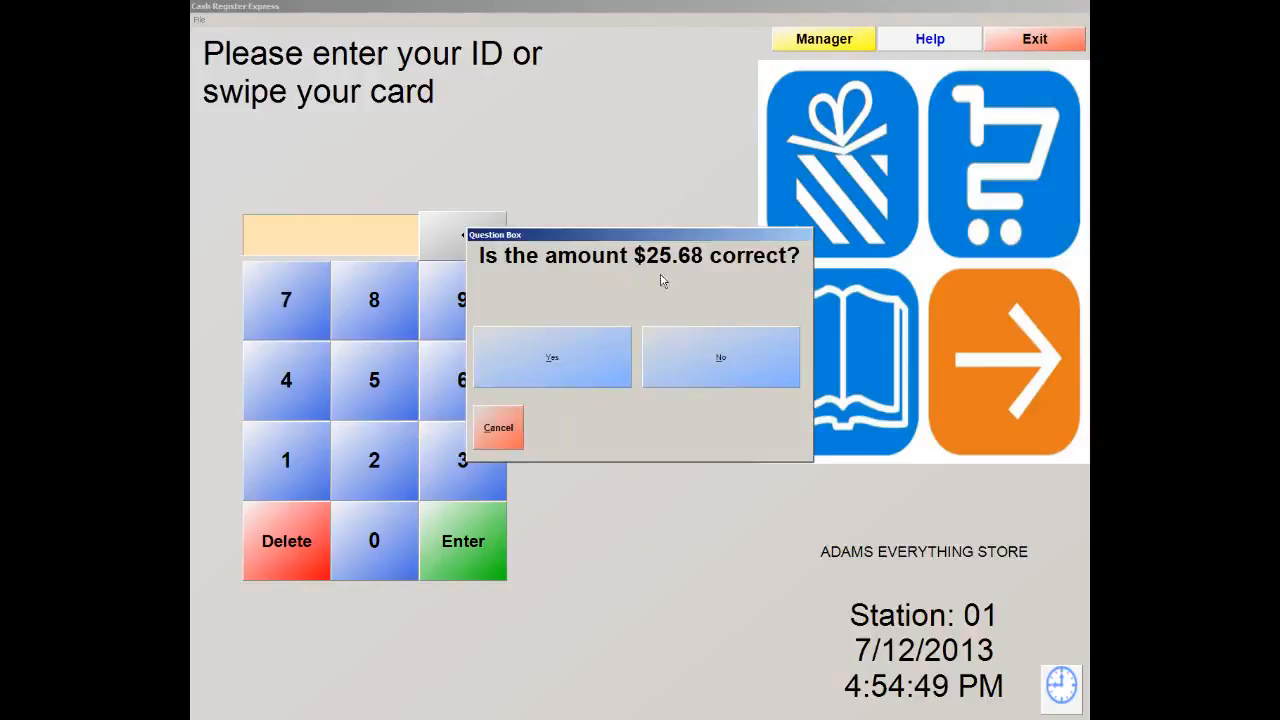
{"action": "left_click", "coordinate": [547, 348]}
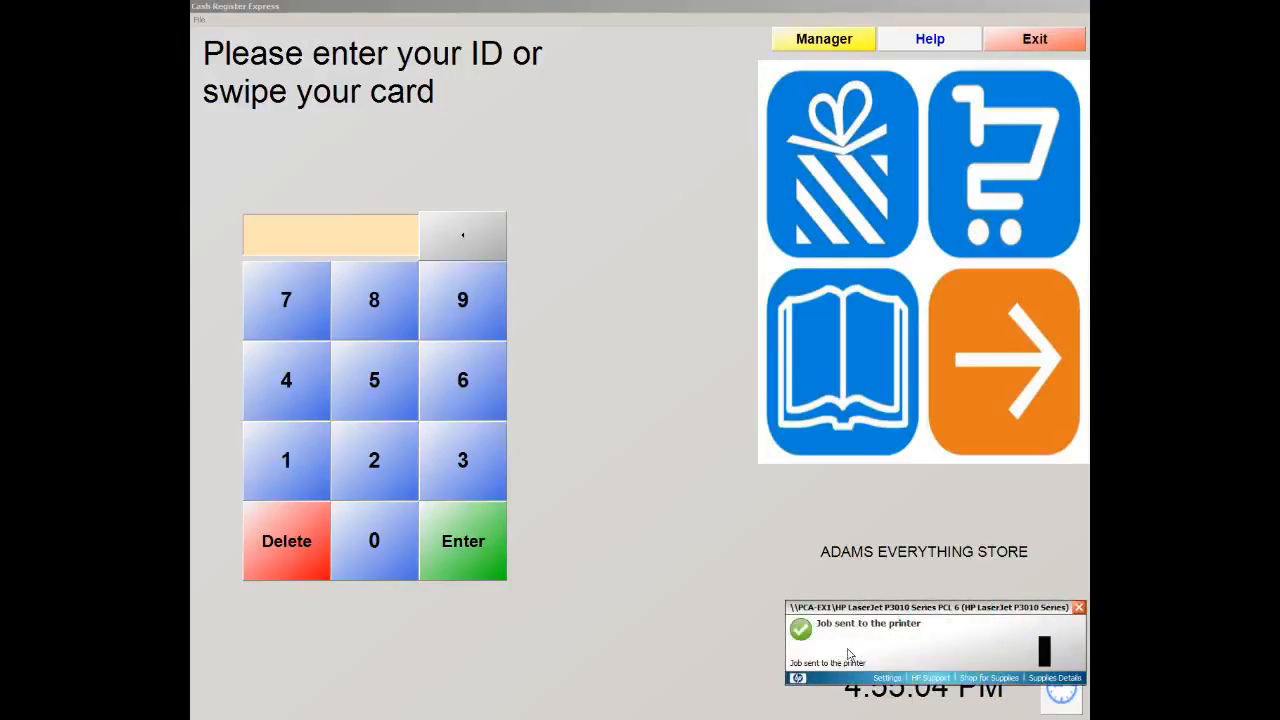
{"action": "left_click", "coordinate": [1080, 608]}
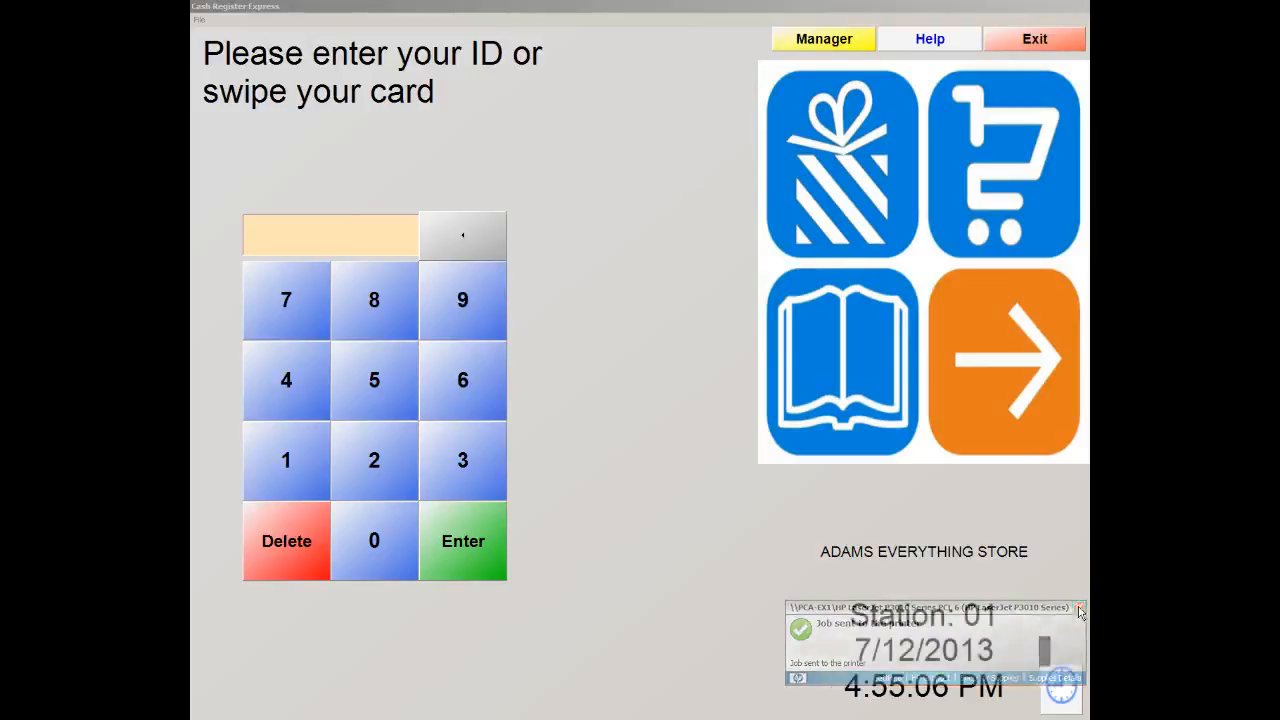
Launch Backup Database from the File menu, enter the password, and confirm cards are already settled
{"action": "left_click", "coordinate": [200, 20]}
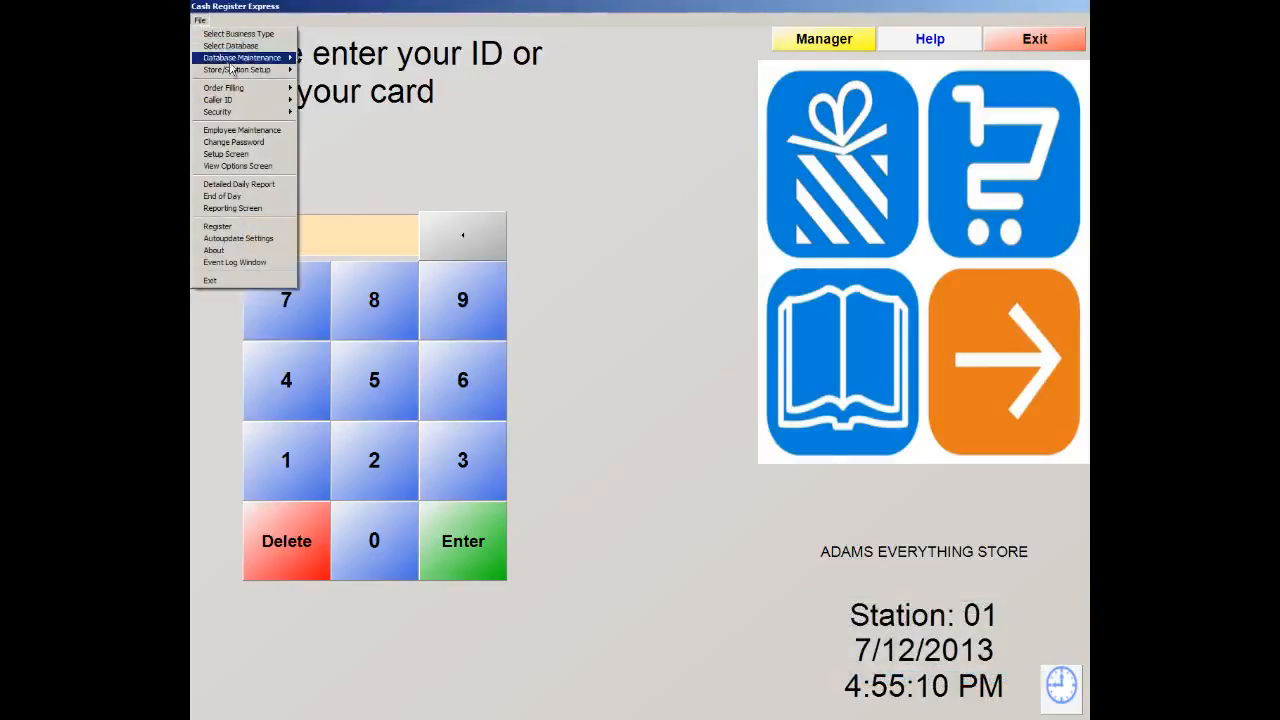
{"action": "mouse_move", "coordinate": [236, 62]}
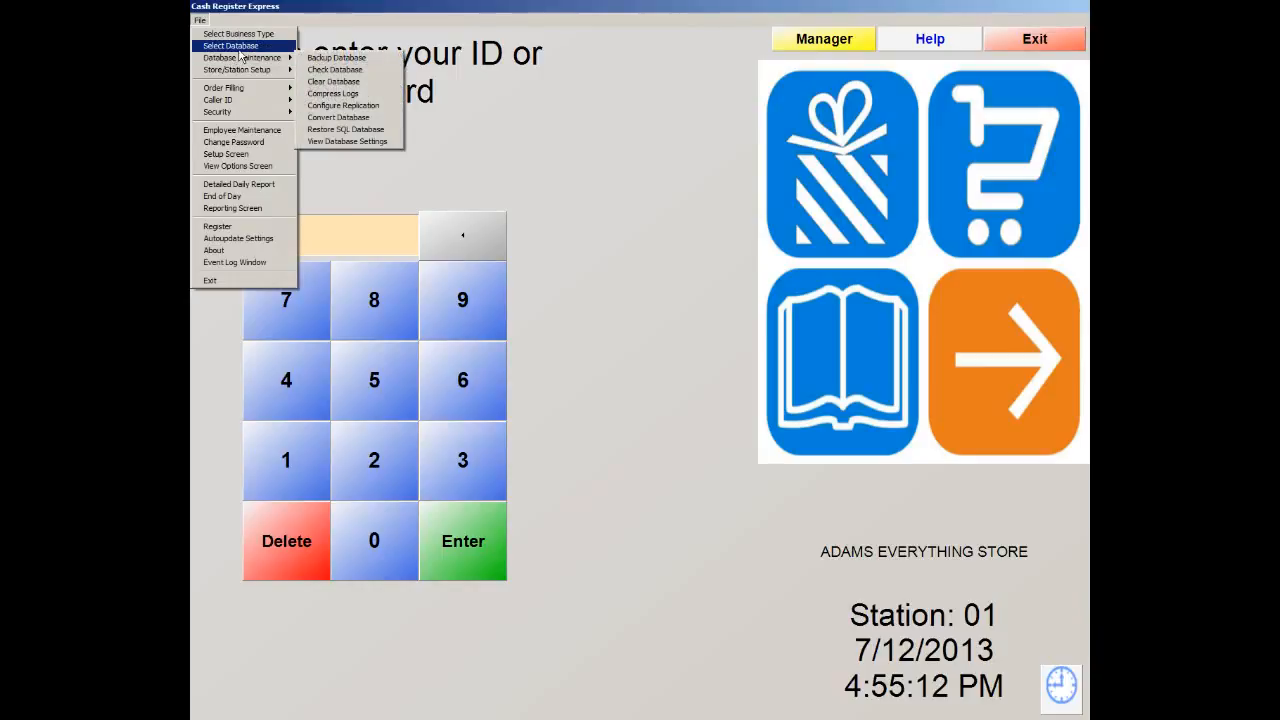
{"action": "left_click", "coordinate": [323, 62]}
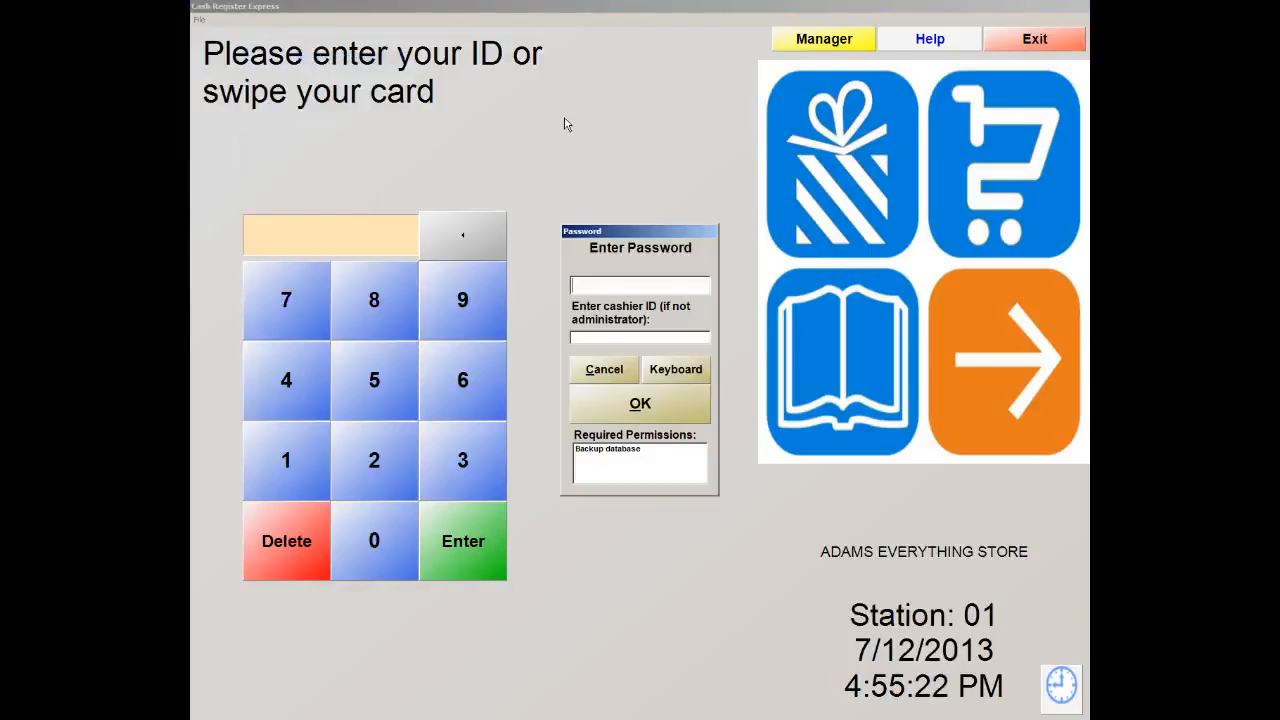
{"action": "type", "text": "****"}
{"action": "key", "text": "Return"}
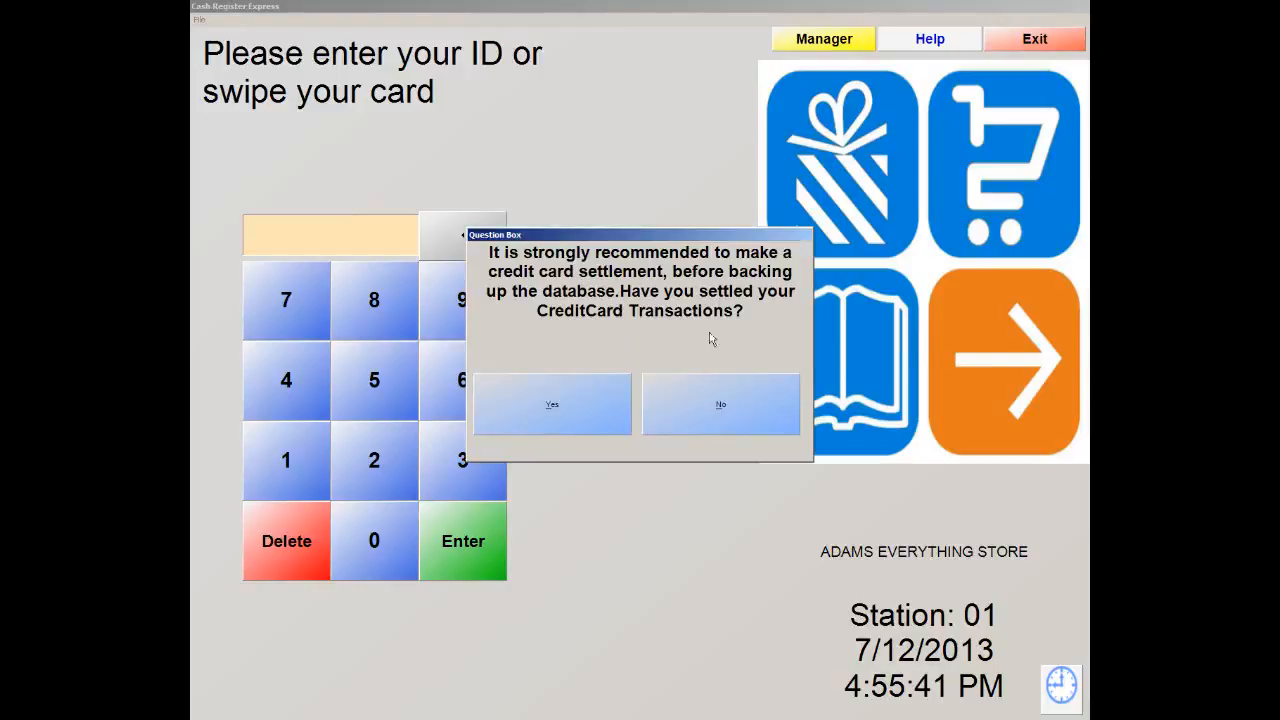
{"action": "left_click", "coordinate": [540, 418]}
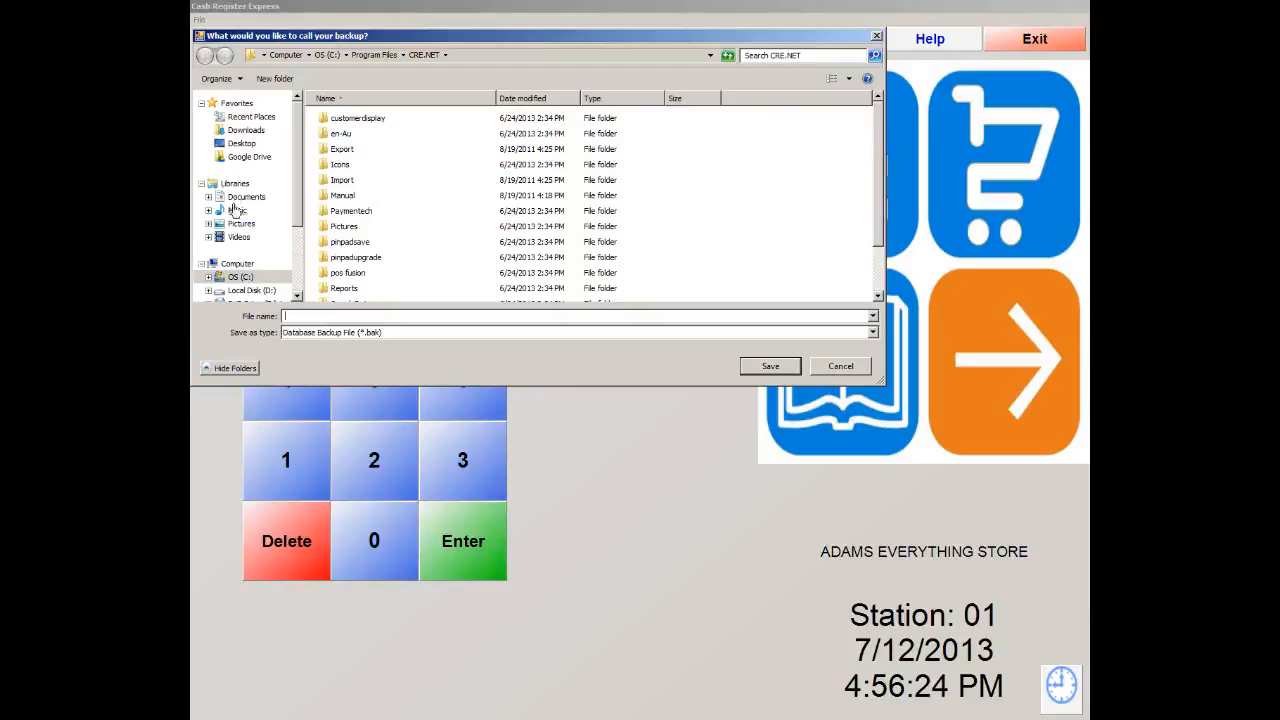
{"action": "left_click", "coordinate": [241, 145]}
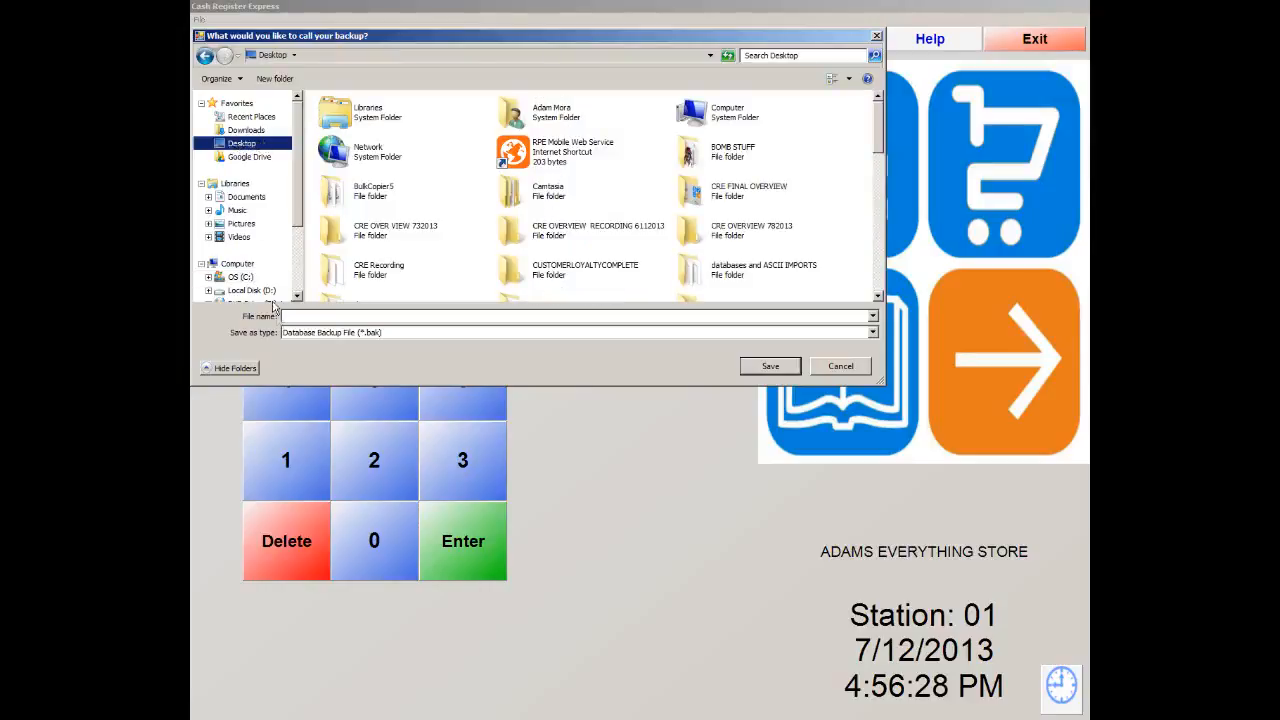
{"action": "left_click", "coordinate": [305, 316]}
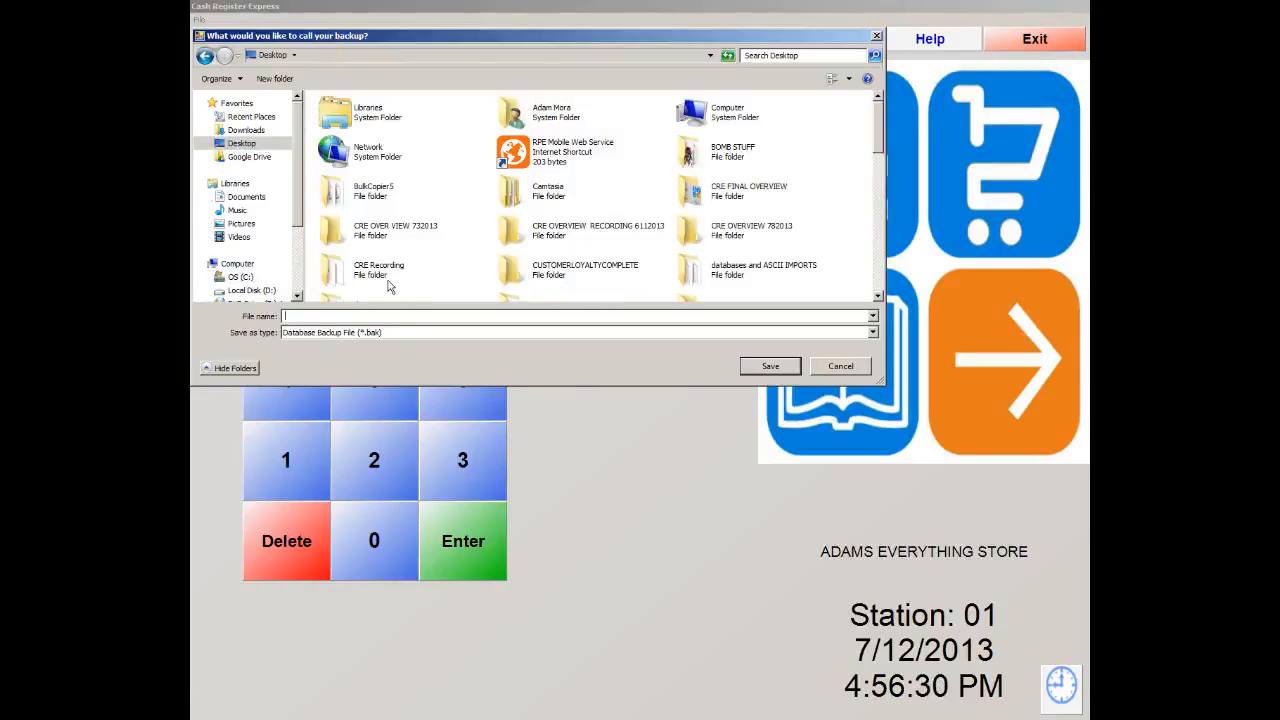
{"action": "type", "text": "7122013"}
{"action": "type", "text": "456pm"}
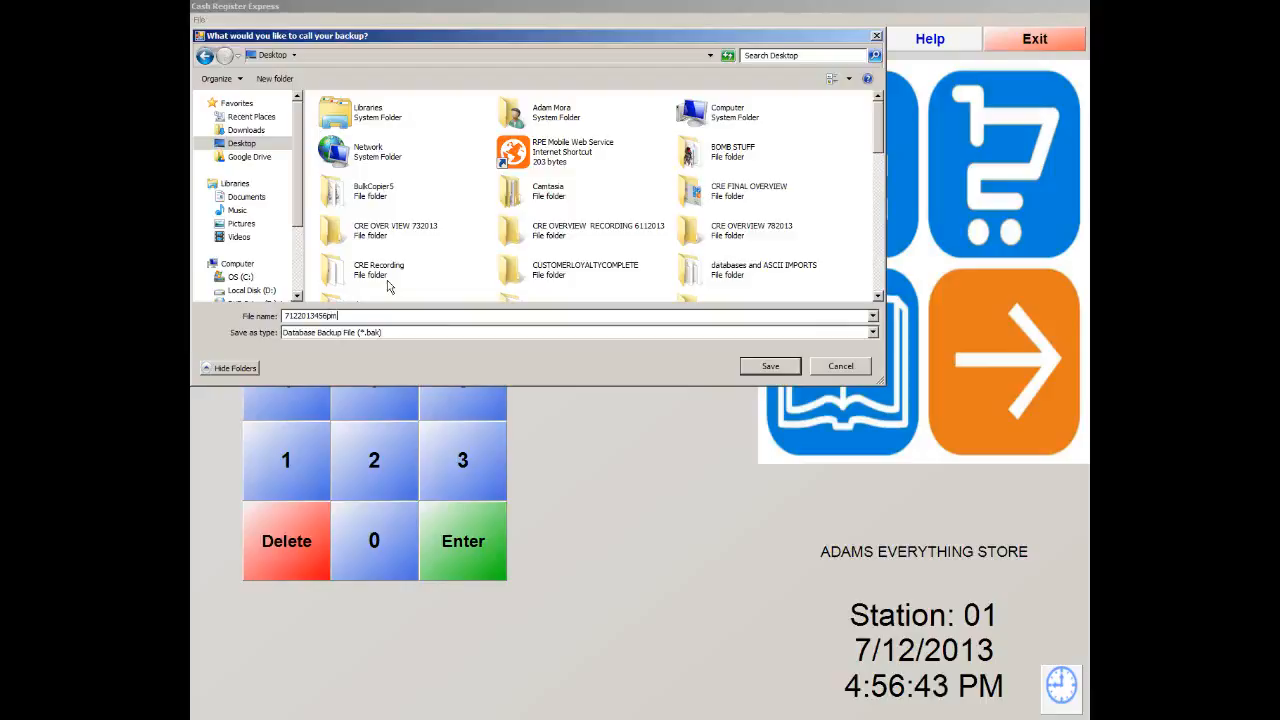
{"action": "left_click", "coordinate": [762, 372]}
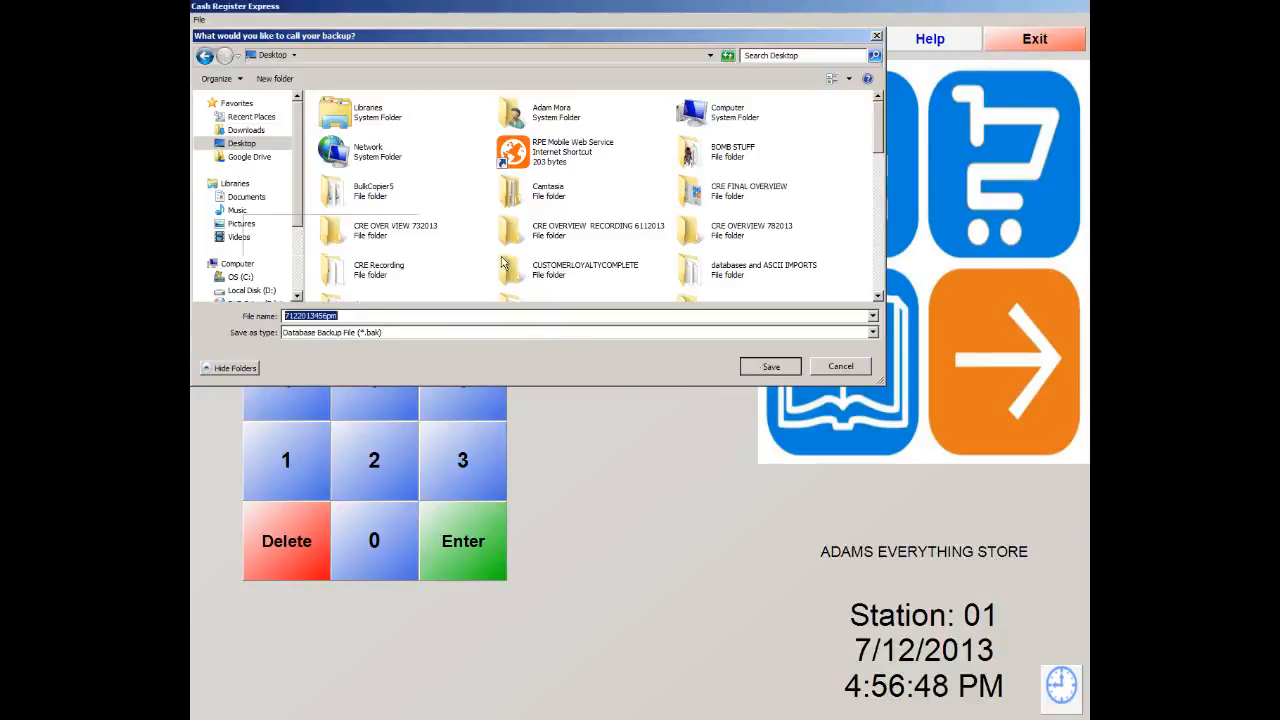